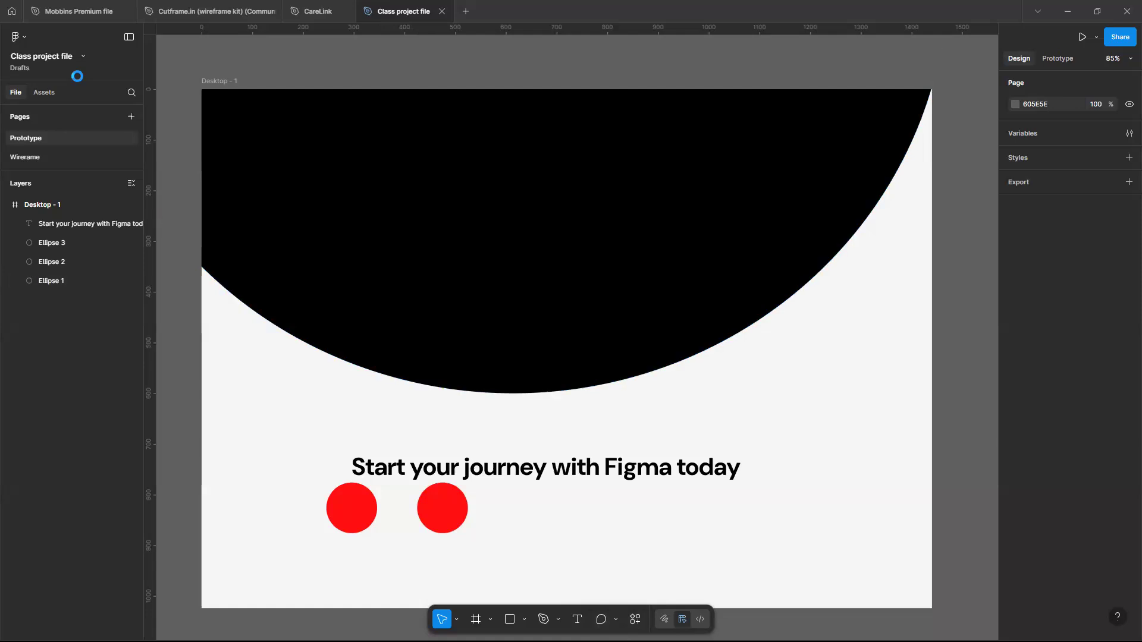
Look over the Desktop - 1 frame and the empty canvas around it at different zoom levels.
key("shift+1")
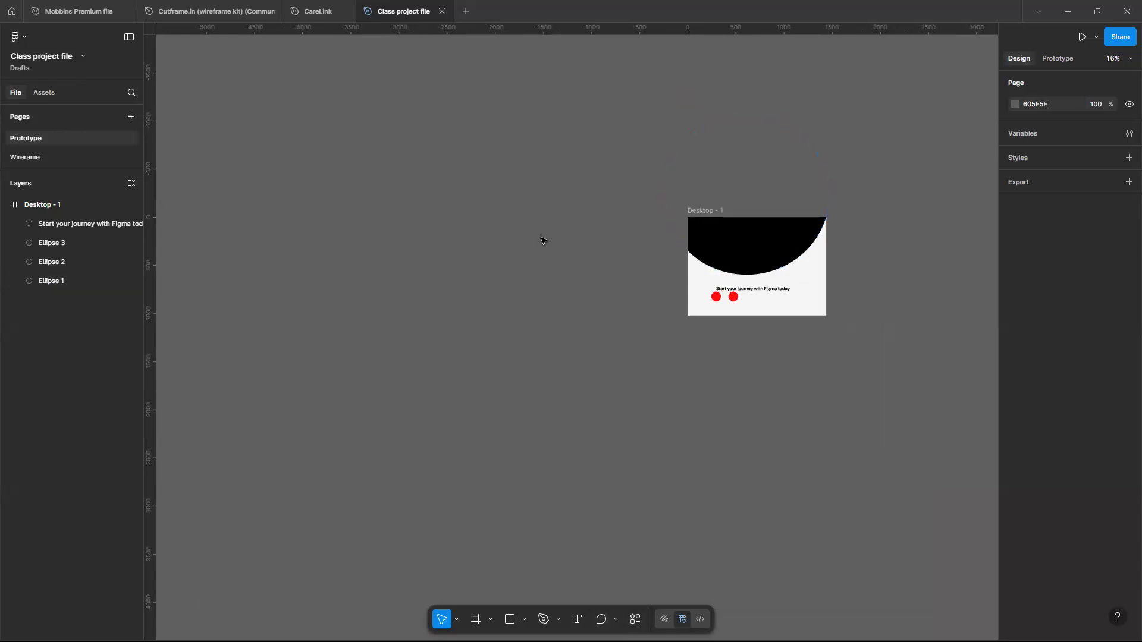
scroll(543, 240, "left", 3)
scroll(543, 240, "right", 2)
scroll(543, 240, "up", 1)
scroll(544, 241, "up", 2)
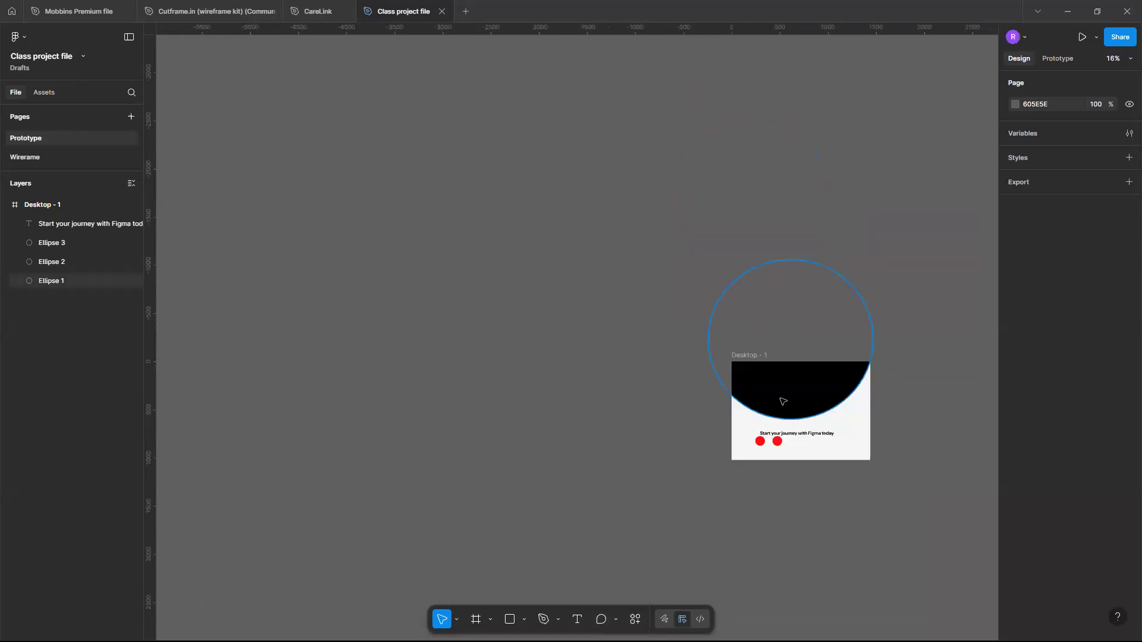
scroll(782, 400, "up", 5)
scroll(819, 330, "up", 5)
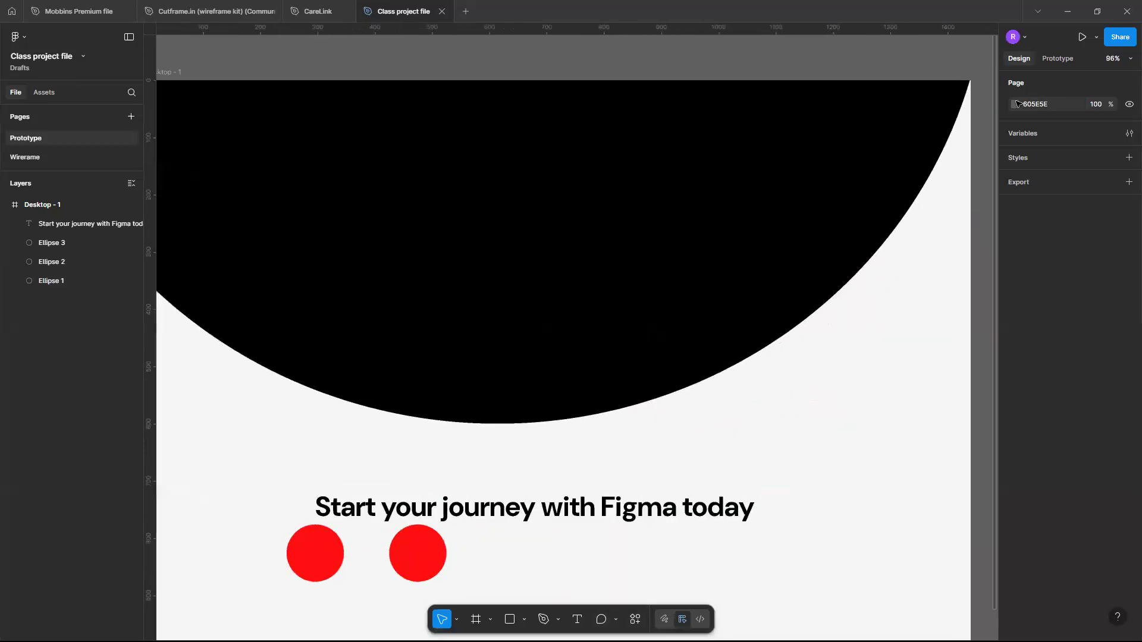
scroll(854, 120, "down", 3)
scroll(854, 121, "up", 1)
scroll(854, 121, "down", 1)
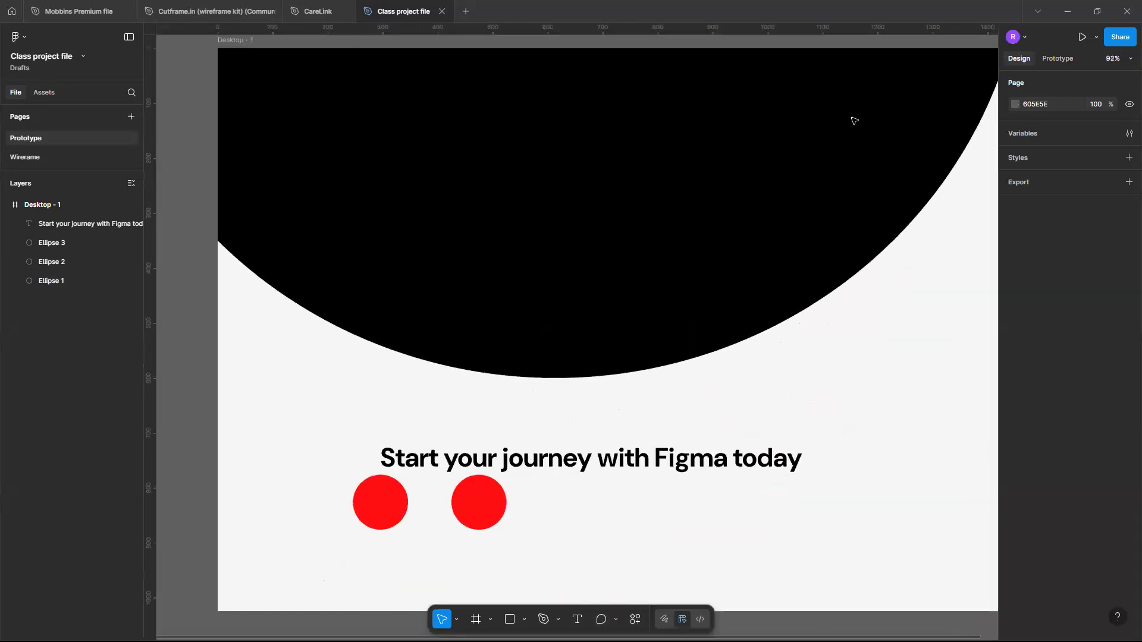
scroll(854, 121, "up", 3)
scroll(853, 120, "down", 1)
scroll(854, 121, "left", 1)
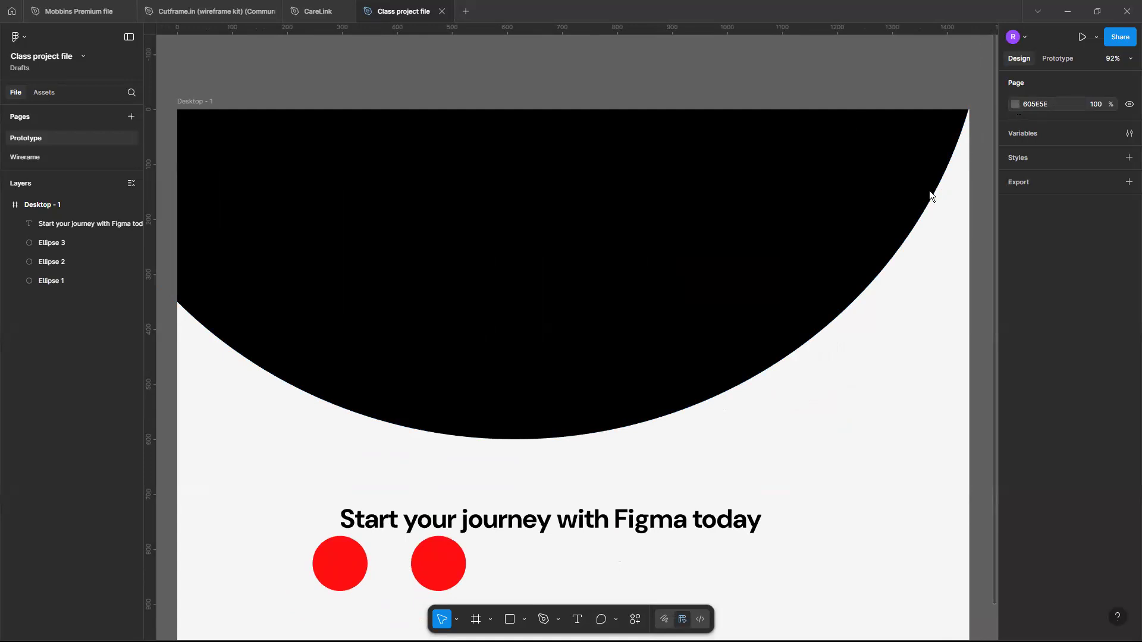
Change the page background colour to dark red 4E2222.
left_click(972, 140)
left_click(935, 215)
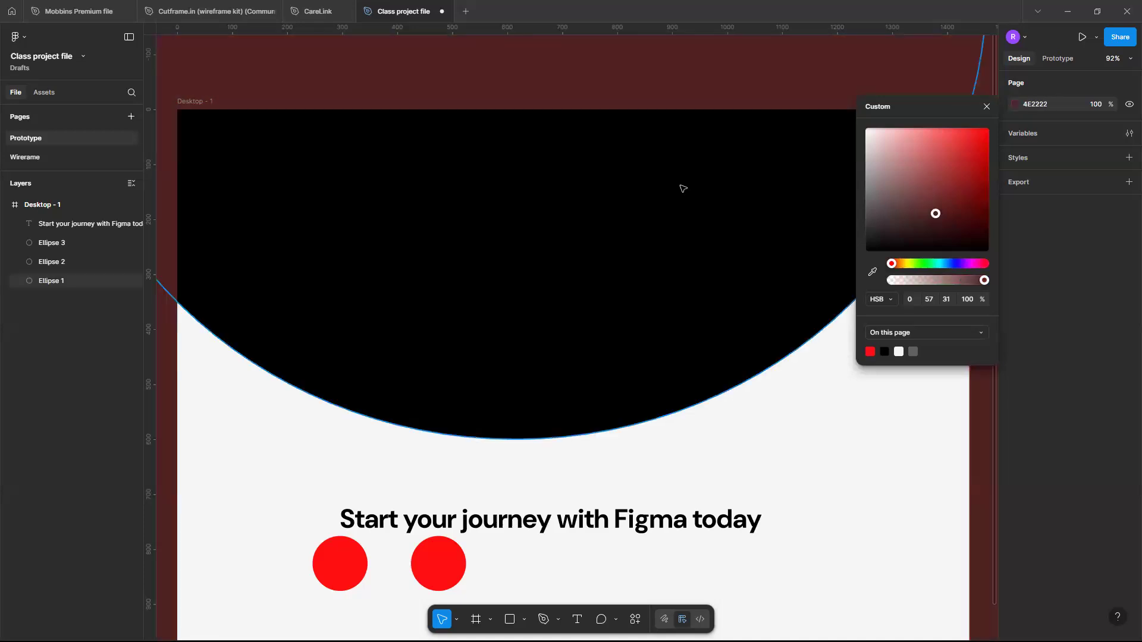
scroll(683, 188, "down", 4)
scroll(683, 188, "up", 3)
scroll(682, 188, "down", 2)
scroll(683, 188, "up", 3)
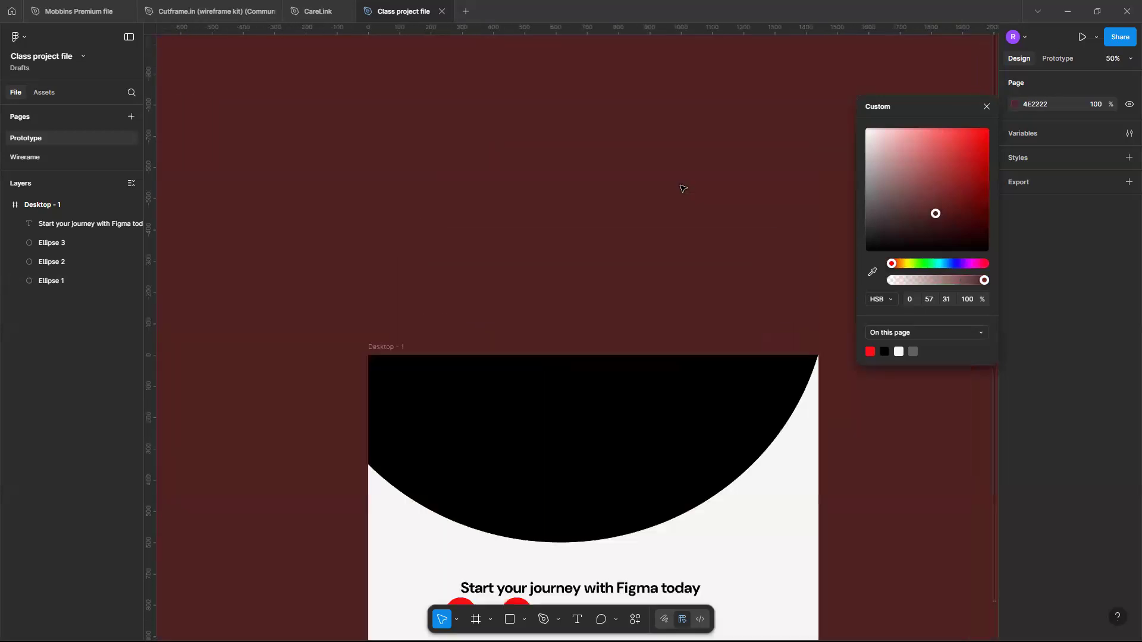
scroll(683, 188, "down", 3)
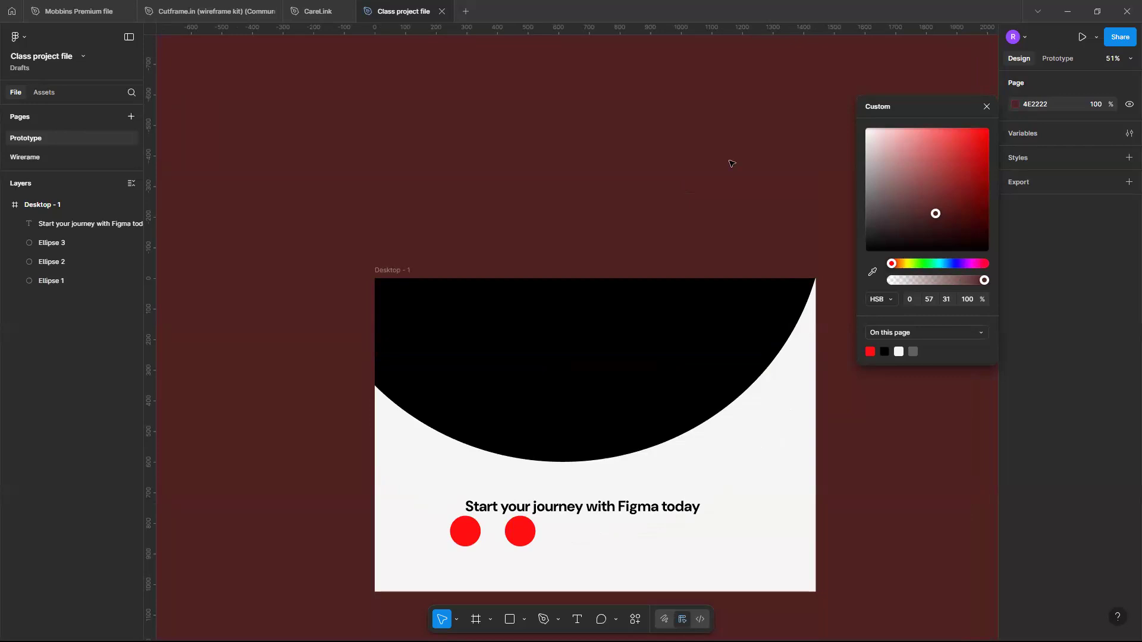
Try lighter page background colours, including pinkish tones and white FFFFFF, and undo the last two colour changes.
left_click(903, 172)
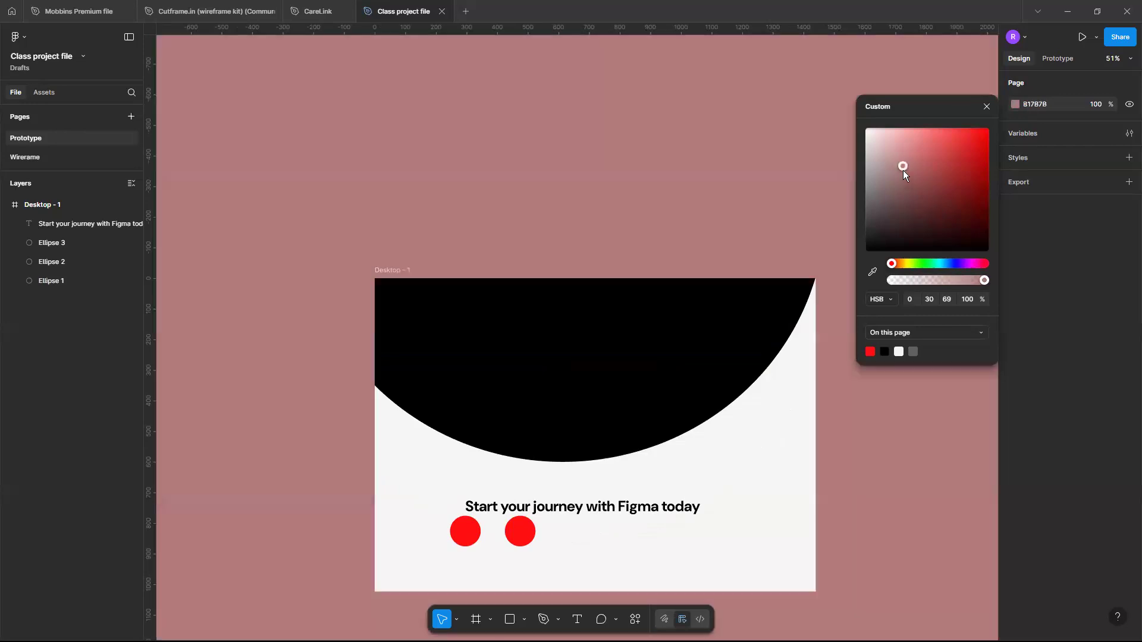
left_click_drag(861, 149, 834, 114)
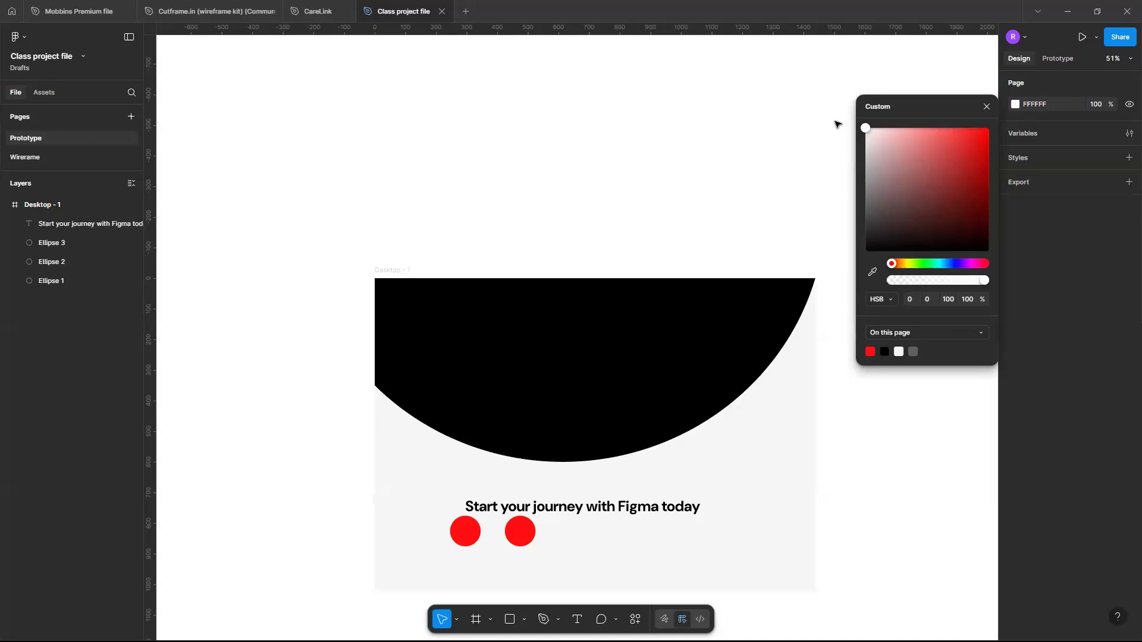
left_click(889, 159)
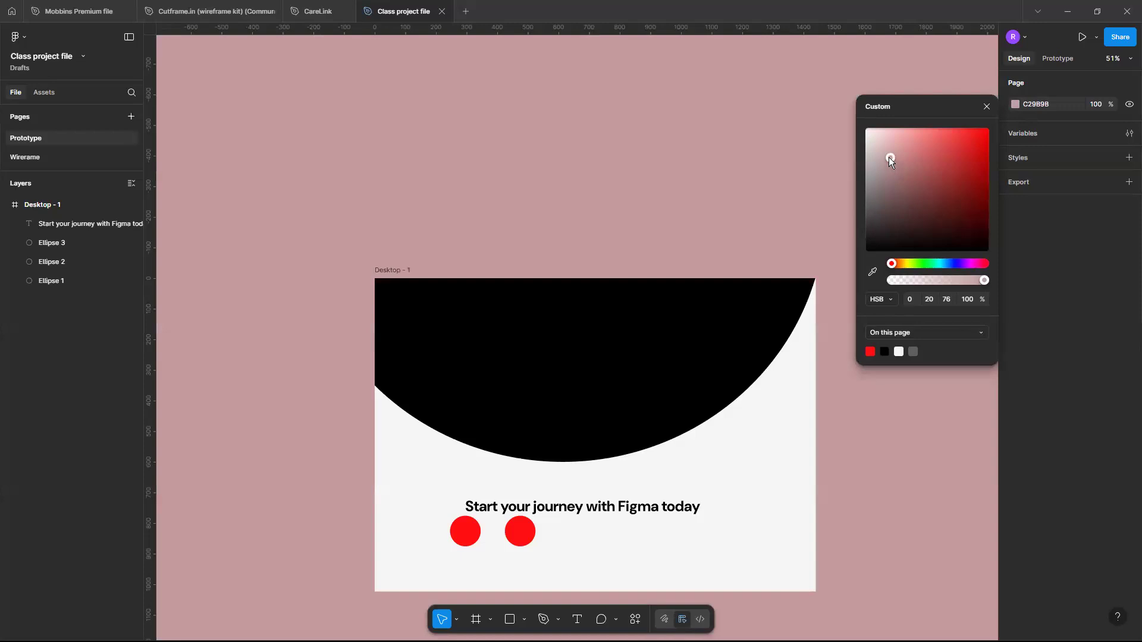
key("ctrl+z")
key("ctrl+z")
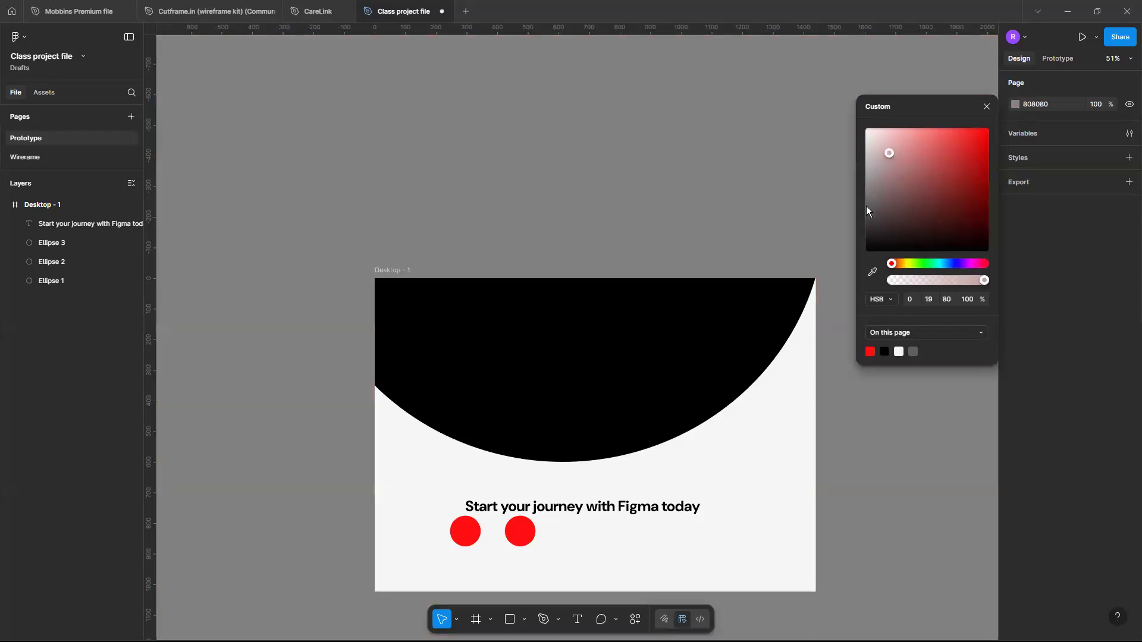
Set the page background to the dark grey 525252 and close the colour picker.
left_click(867, 207)
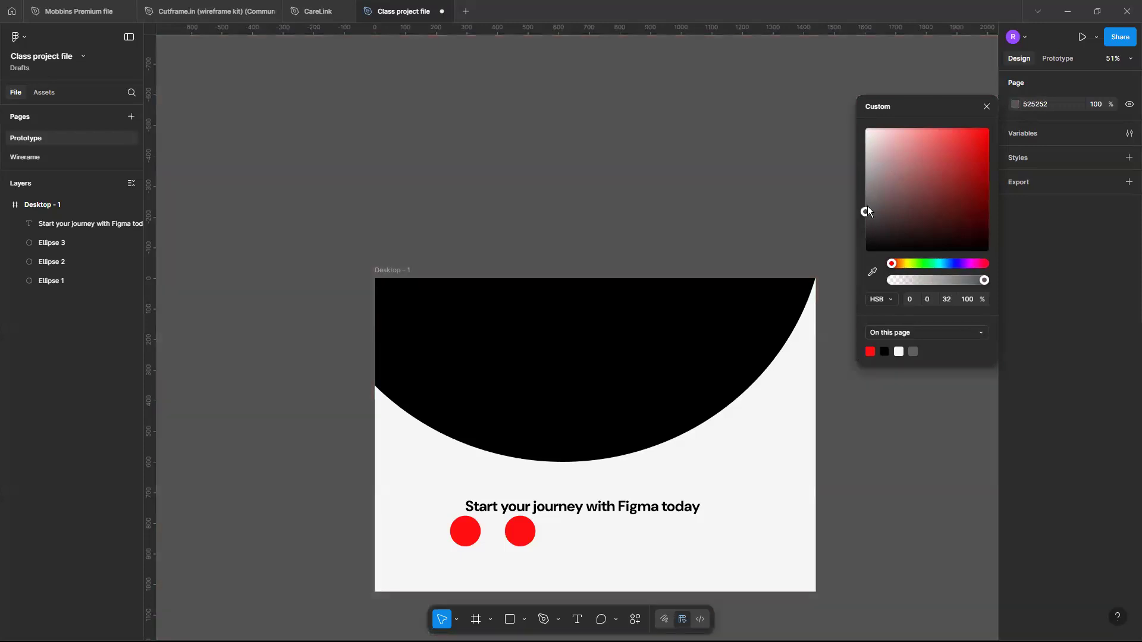
key("Escape")
scroll(867, 205, "down", 2)
scroll(867, 206, "up", 3)
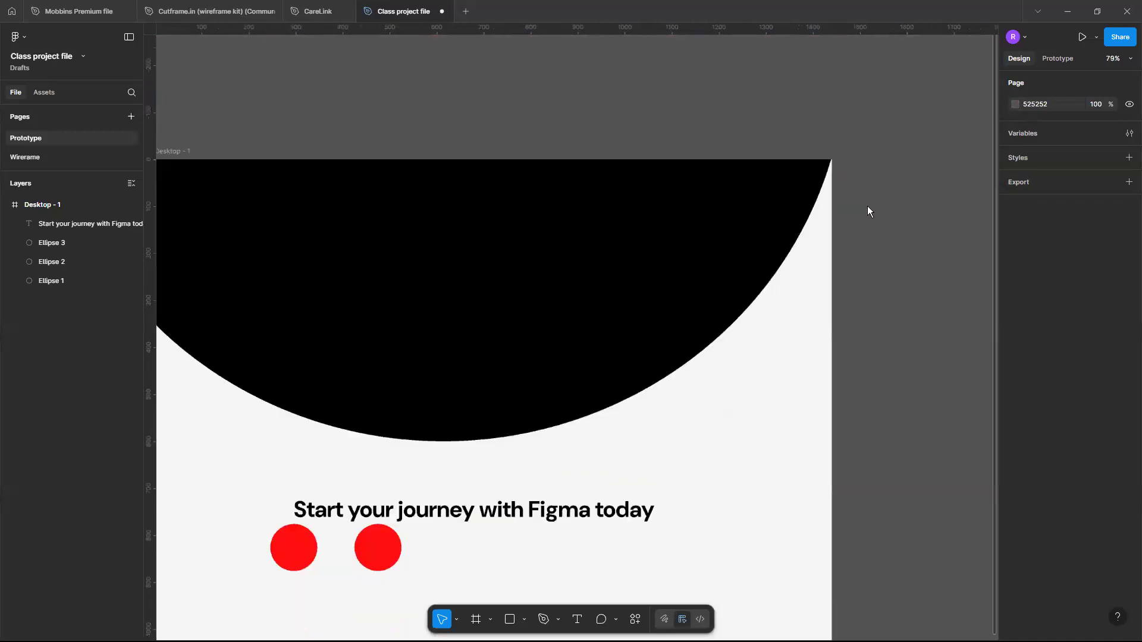
key("shift+1")
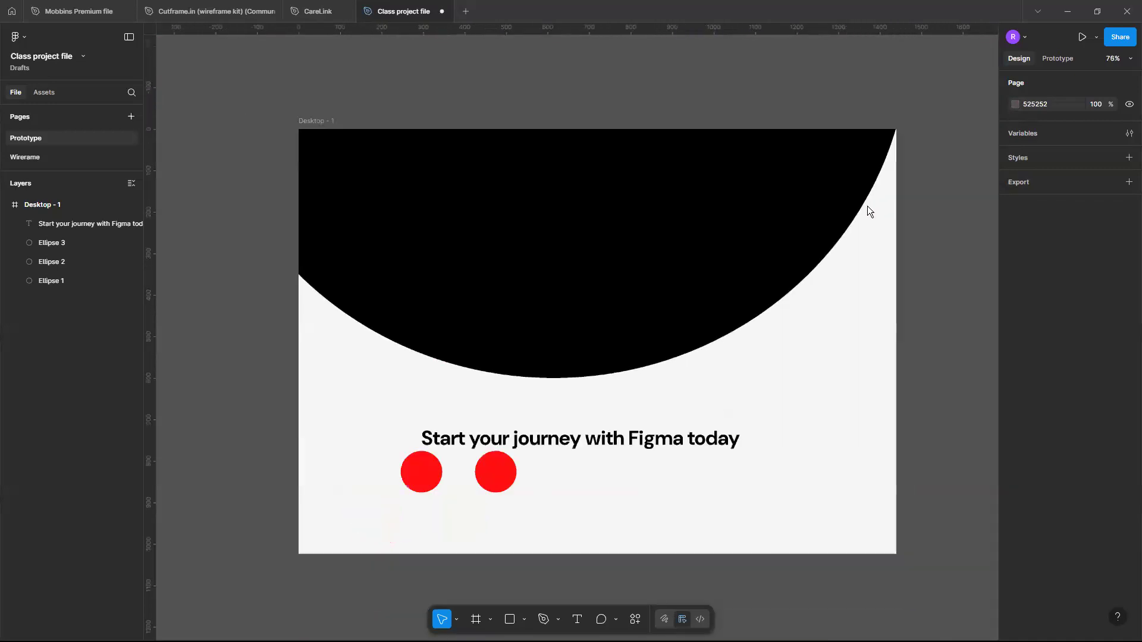
View the page's prototype settings and return to its design properties.
scroll(867, 206, "down", 2)
scroll(918, 327, "up", 1)
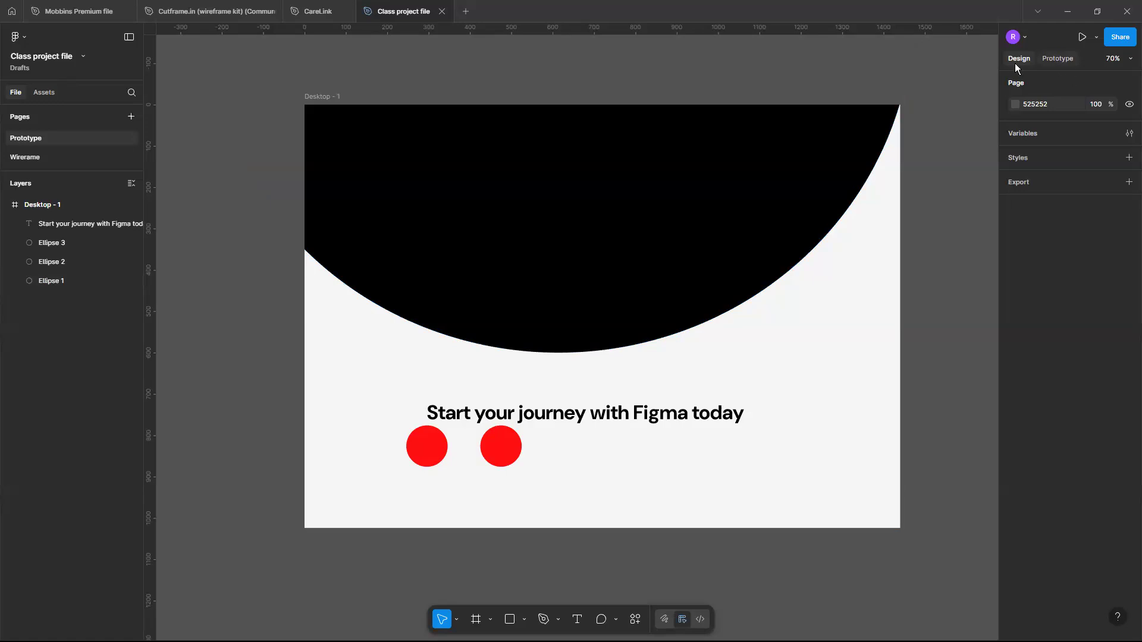
left_click(1048, 63)
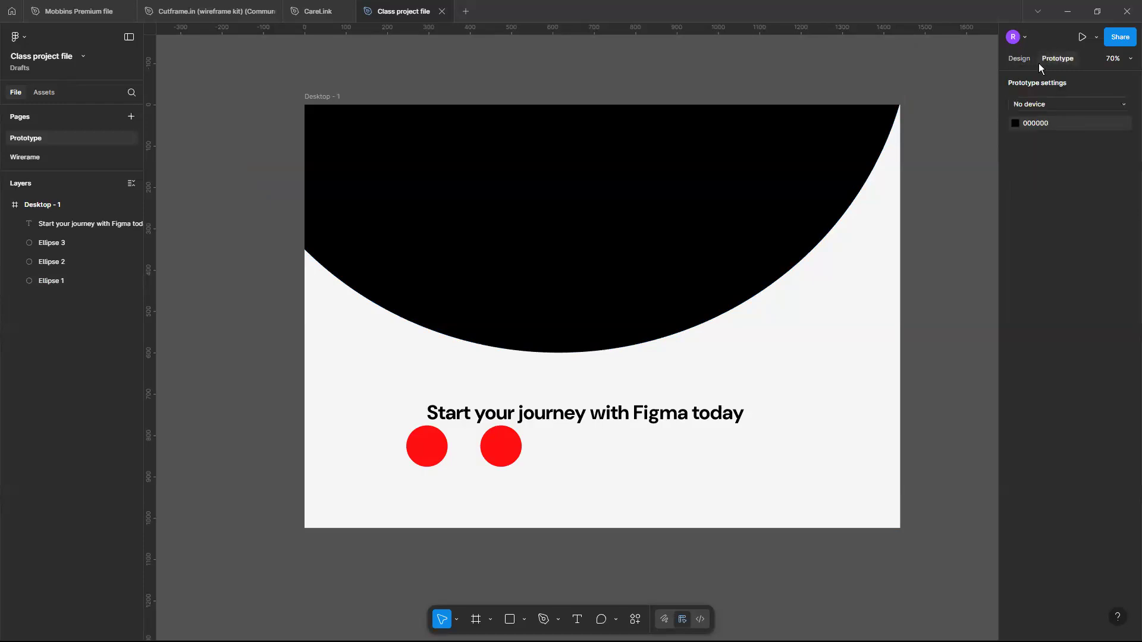
left_click(1023, 61)
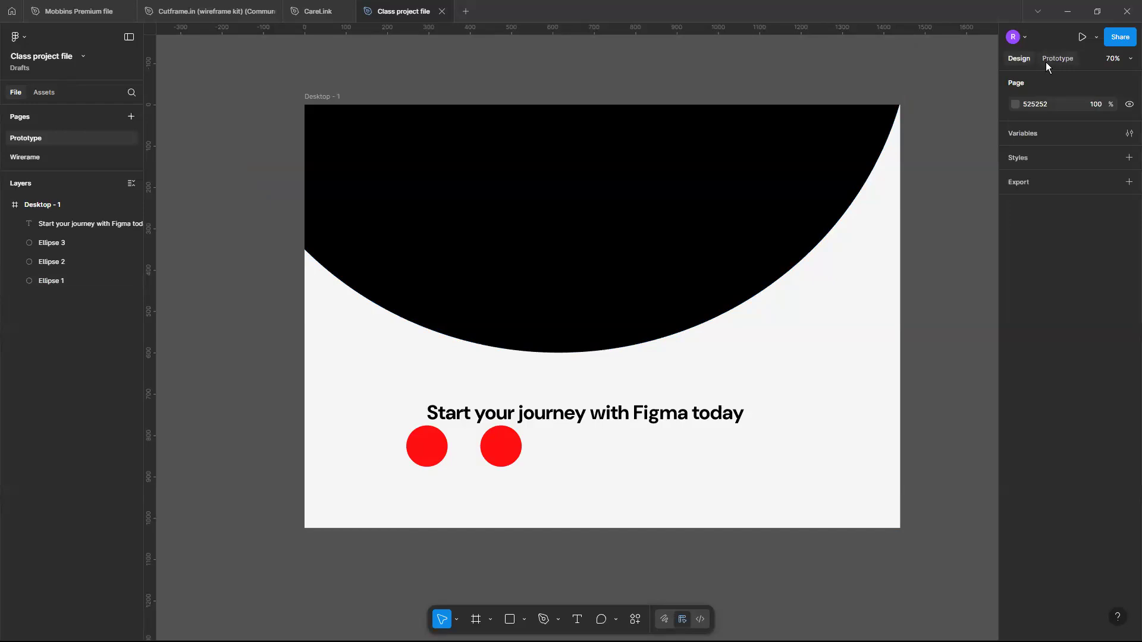
Delete the two red circles below the "Start your journey with Figma today" heading.
left_click(503, 456)
key("Delete")
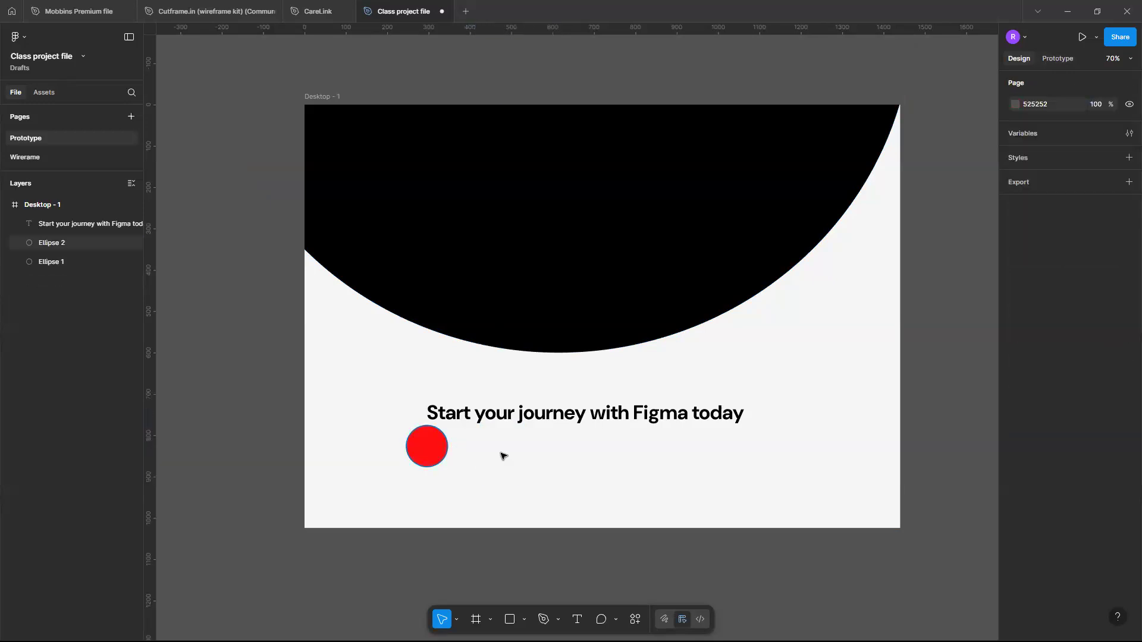
key("Tab")
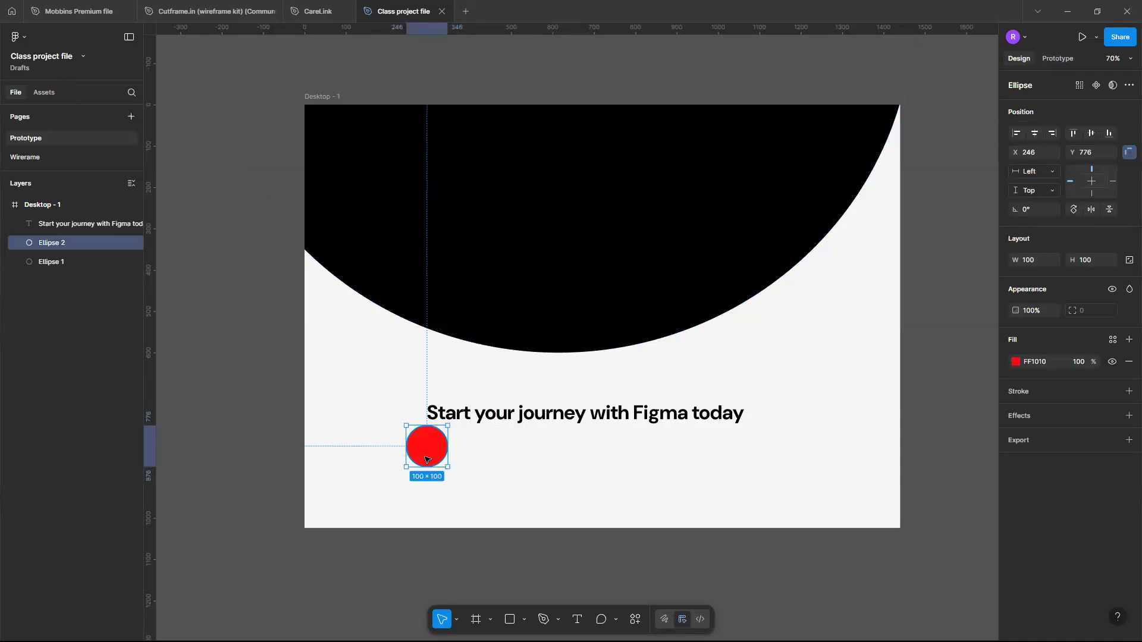
key("Delete")
scroll(512, 294, "up", 2)
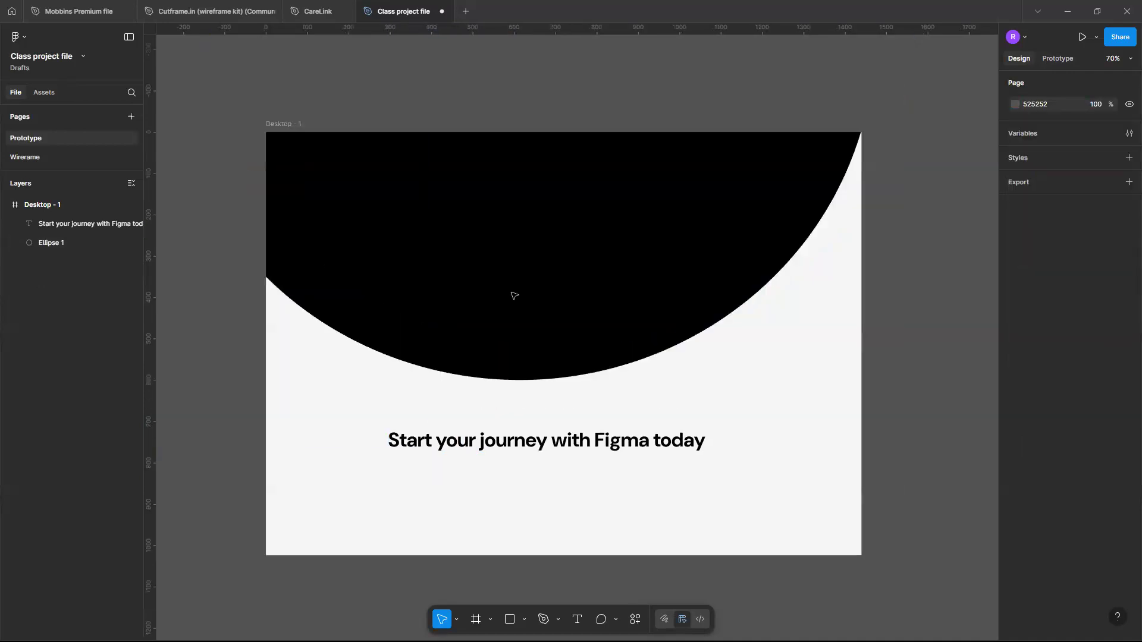
Draw a custom frame of about 1220 × 1013 on the empty canvas to the right of Desktop - 1.
scroll(512, 293, "down", 2)
scroll(431, 315, "up", 1)
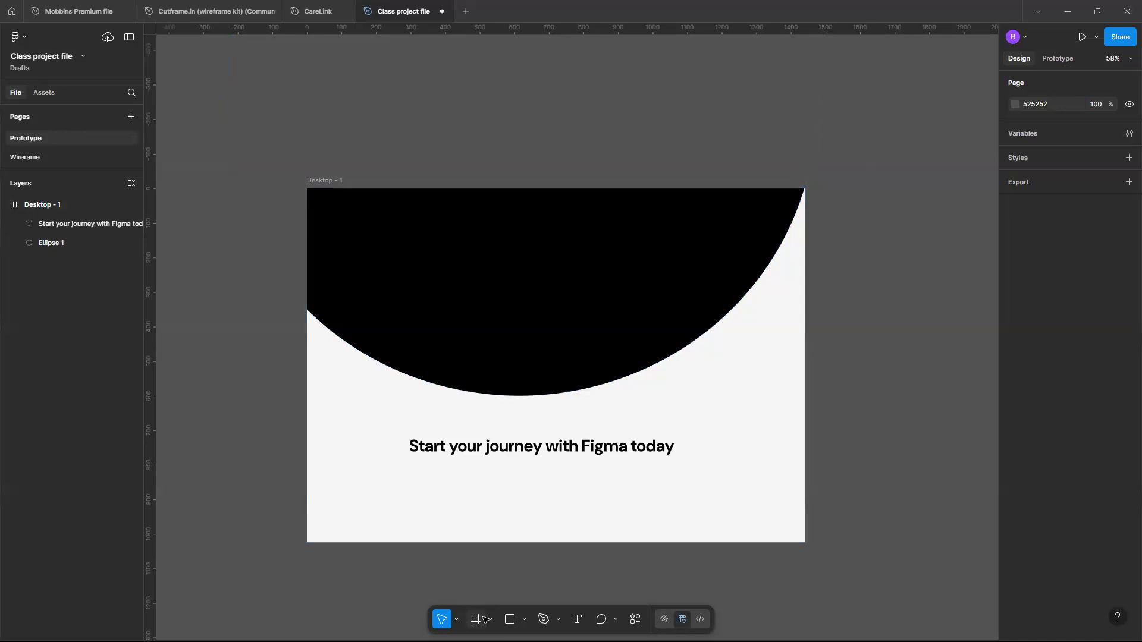
left_click(480, 619)
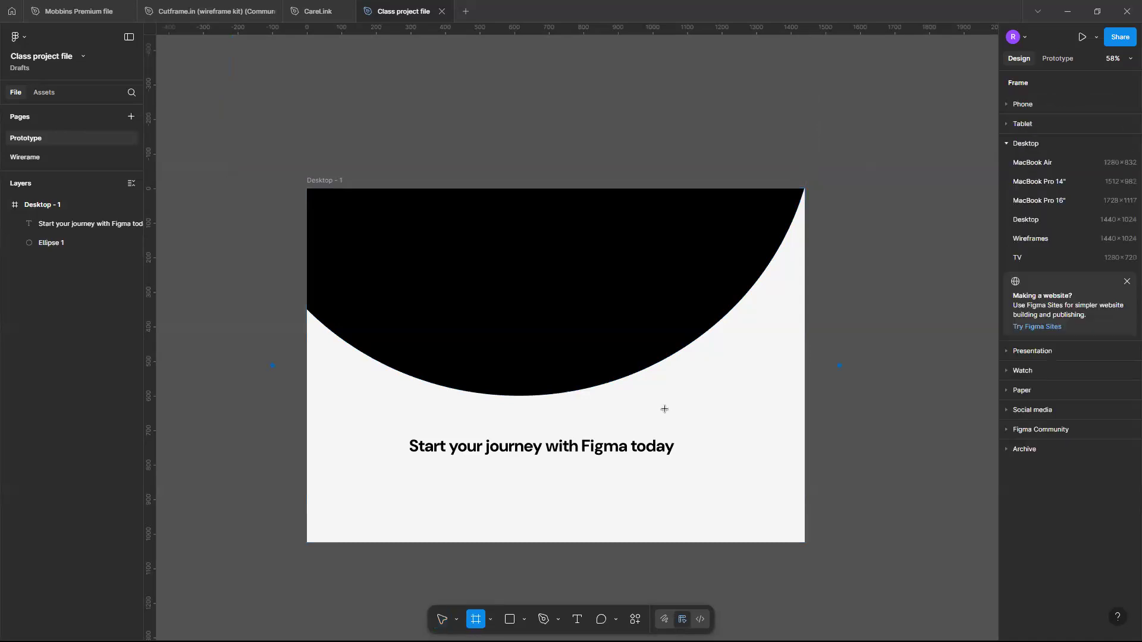
scroll(538, 334, "right", 5)
scroll(539, 334, "right", 1)
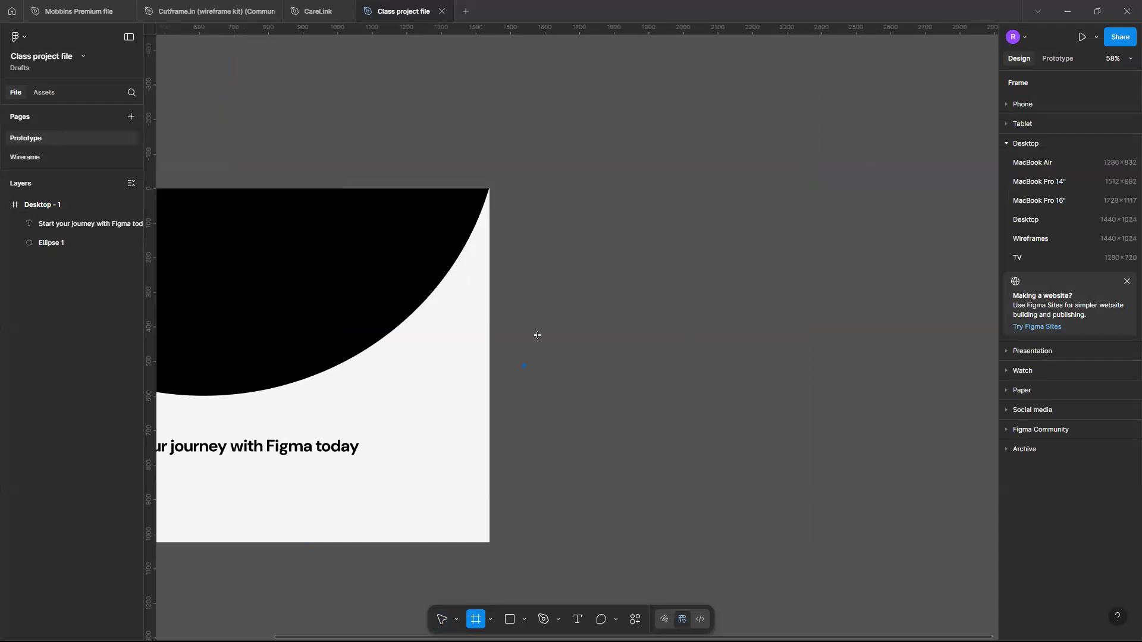
scroll(588, 176, "left", 1)
scroll(589, 176, "up", 1)
mouse_move(556, 155)
left_mouse_down()
mouse_move(811, 369)
mouse_move(981, 476)
mouse_move(617, 204)
mouse_move(712, 285)
left_mouse_up()
left_click_drag(1033, 509, 737, 507)
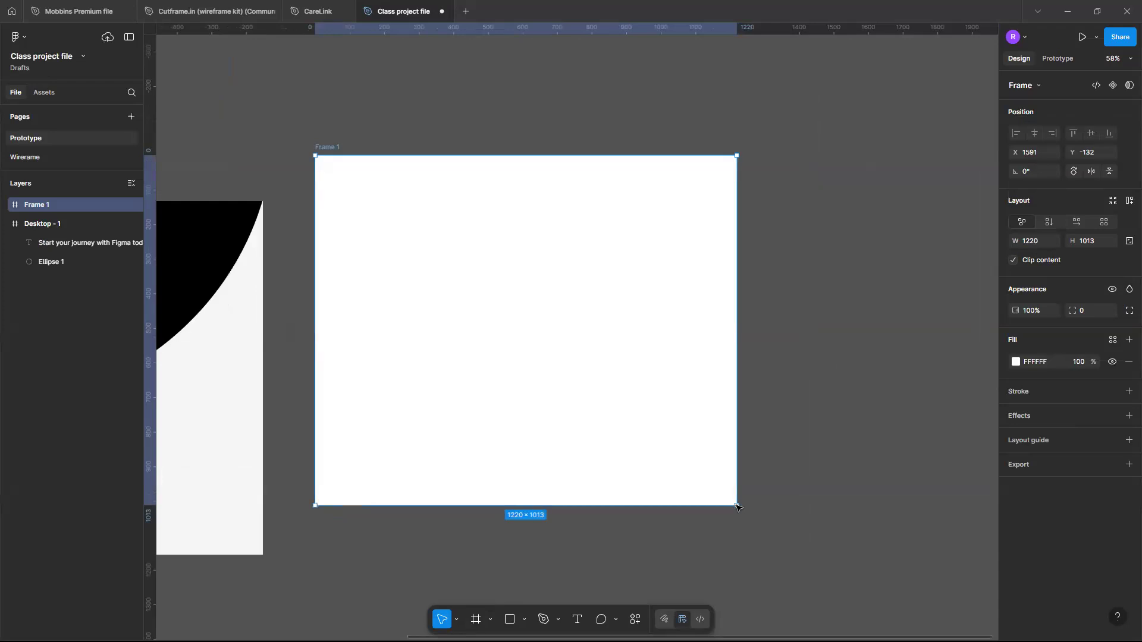
Add a new frame from the Android Medium phone preset and show its prototype properties.
key("f")
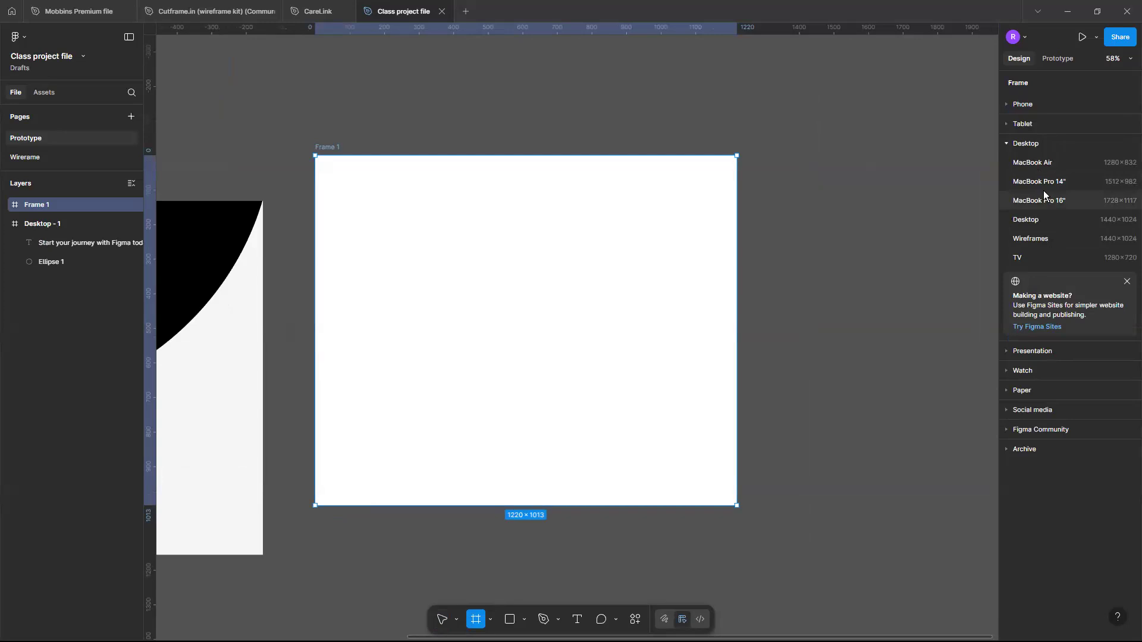
left_click(1005, 105)
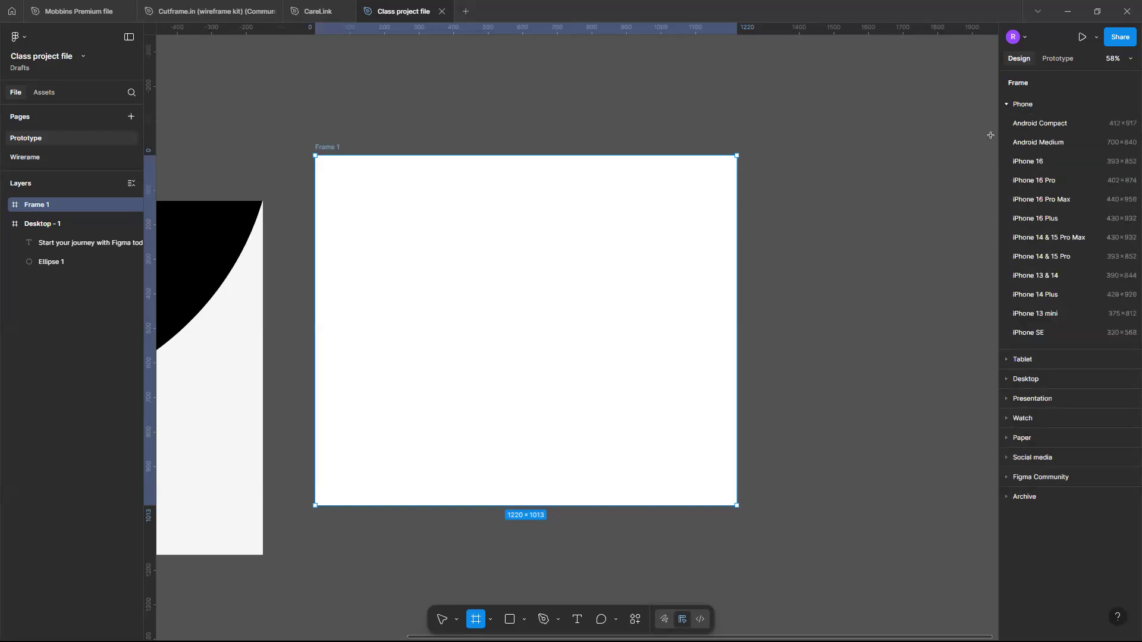
left_click(1060, 143)
left_click(1058, 57)
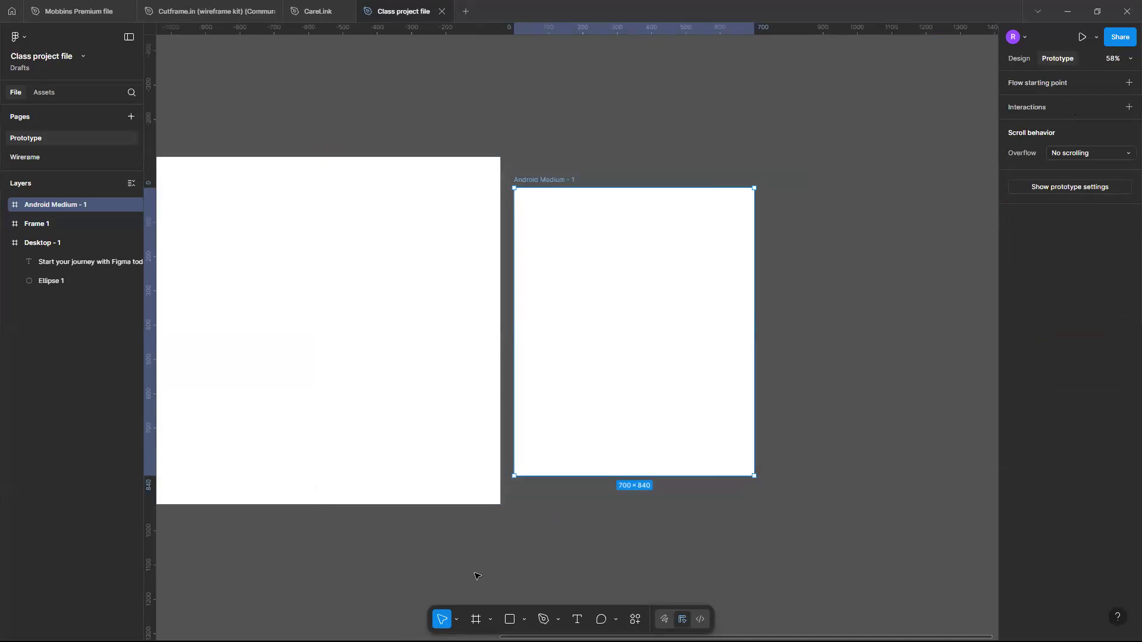
Add another frame using the iPhone 13 mini phone preset.
key("f")
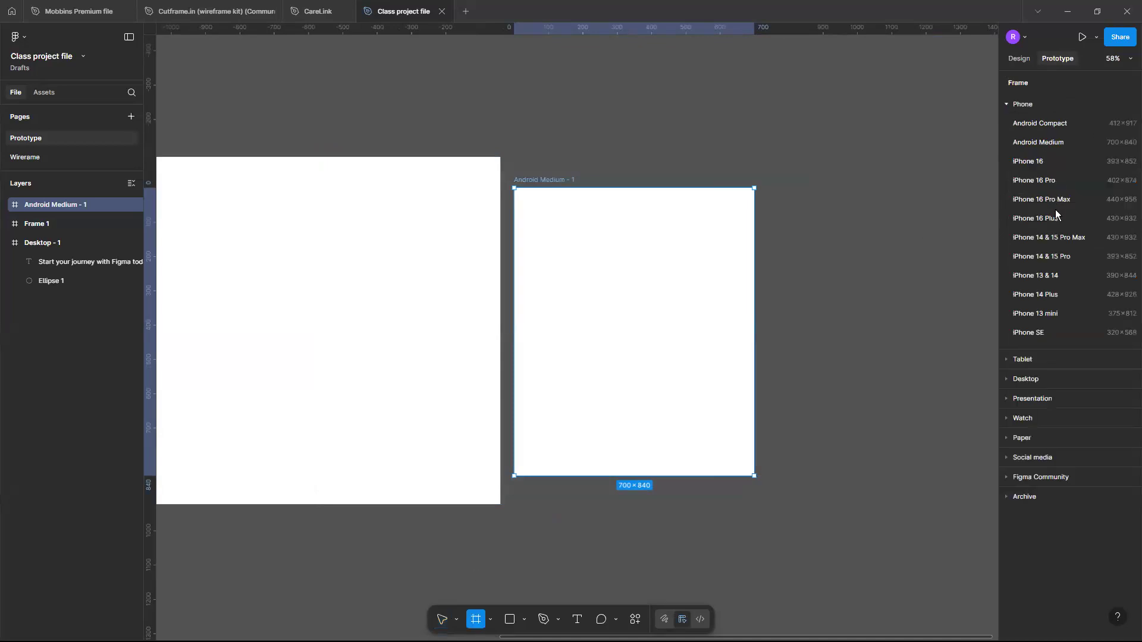
left_click(1058, 308)
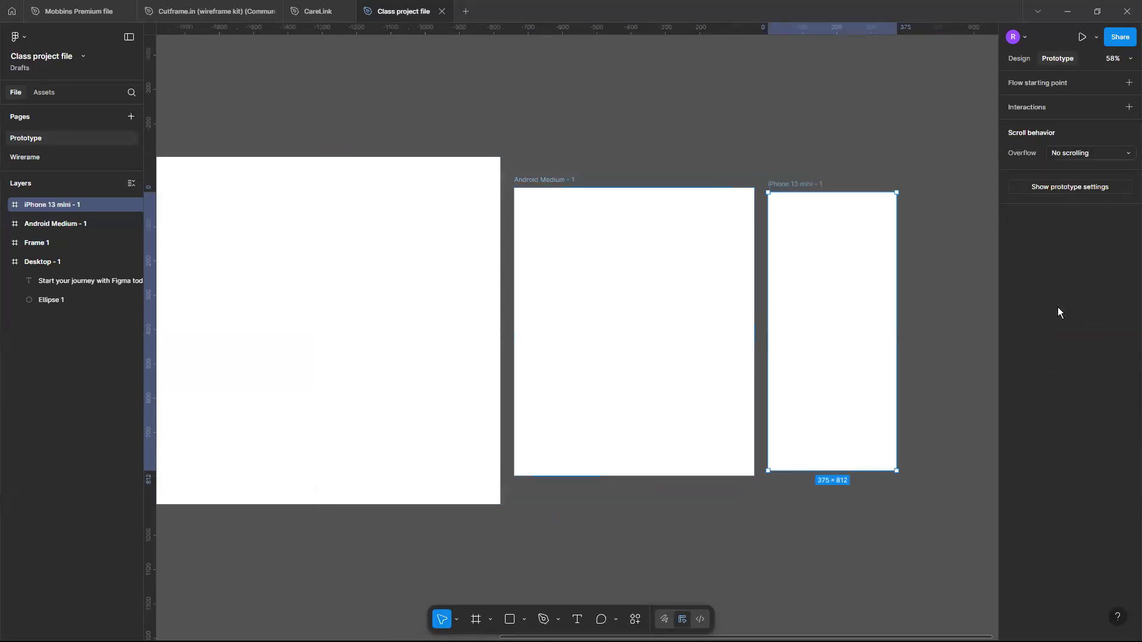
scroll(786, 347, "up", 4)
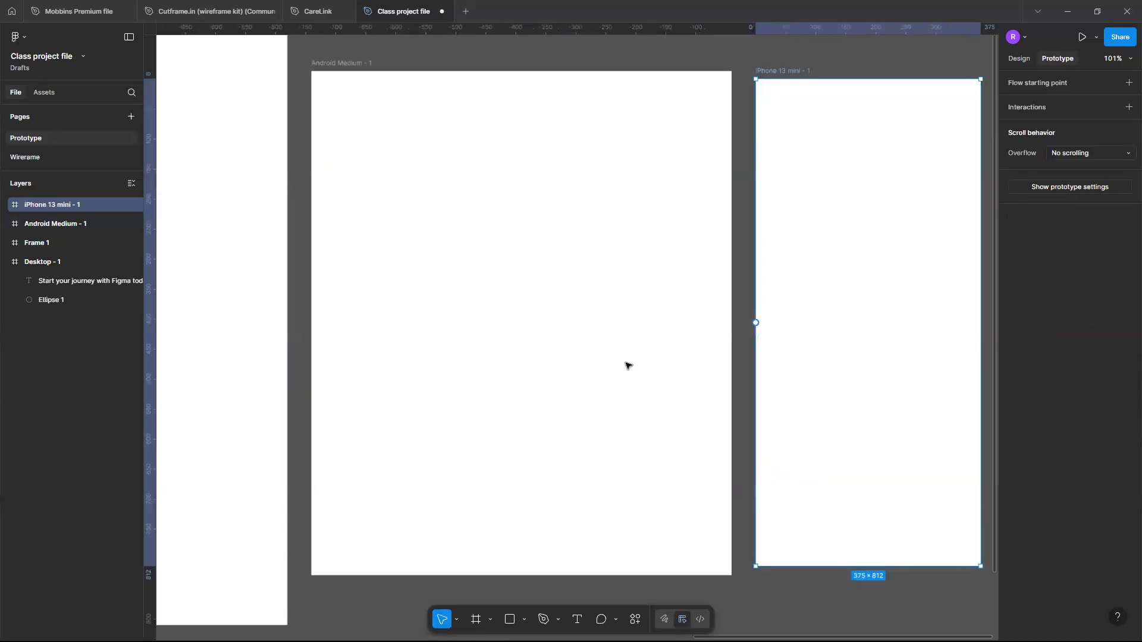
scroll(791, 321, "right", 3)
scroll(791, 321, "down", 1)
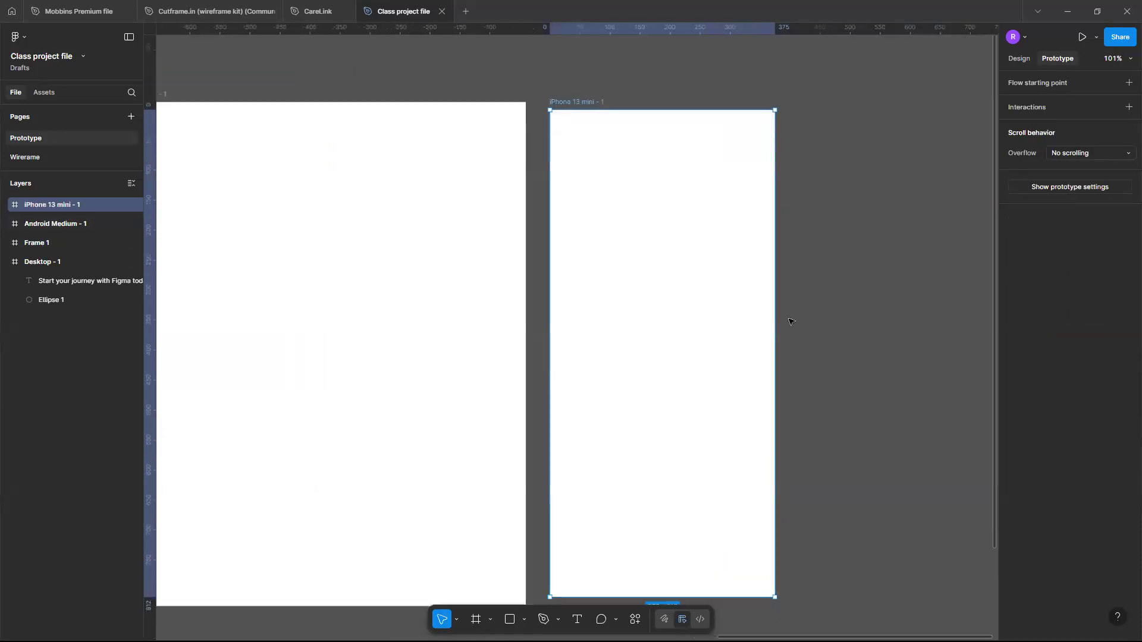
Clear the current selection and select the iPhone 13 mini frame again.
left_click(620, 92)
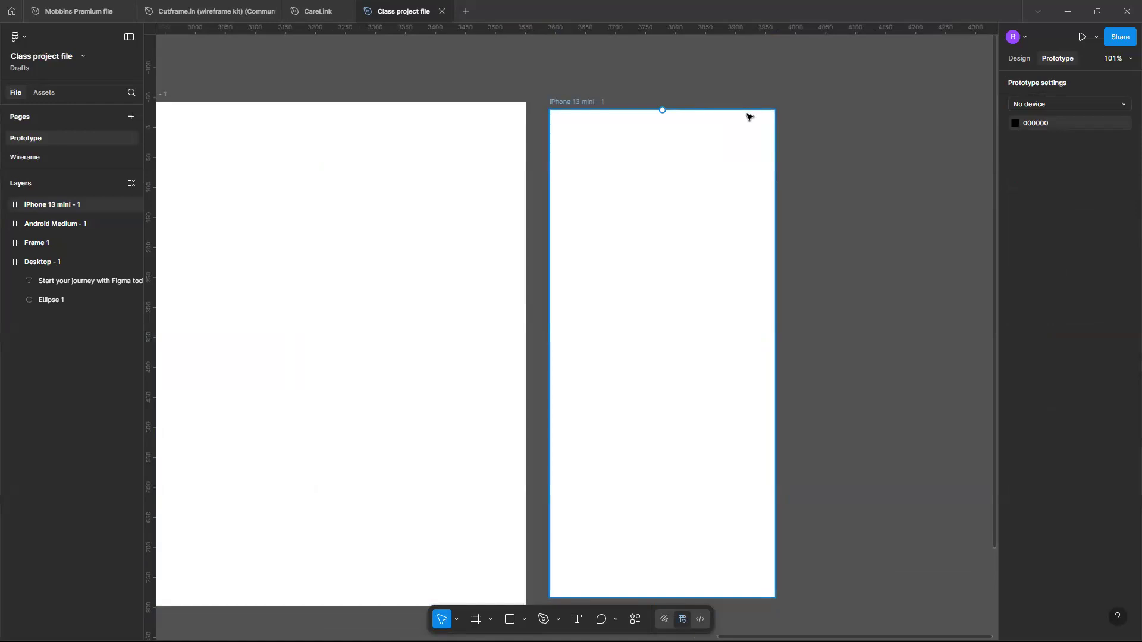
scroll(479, 122, "right", 4)
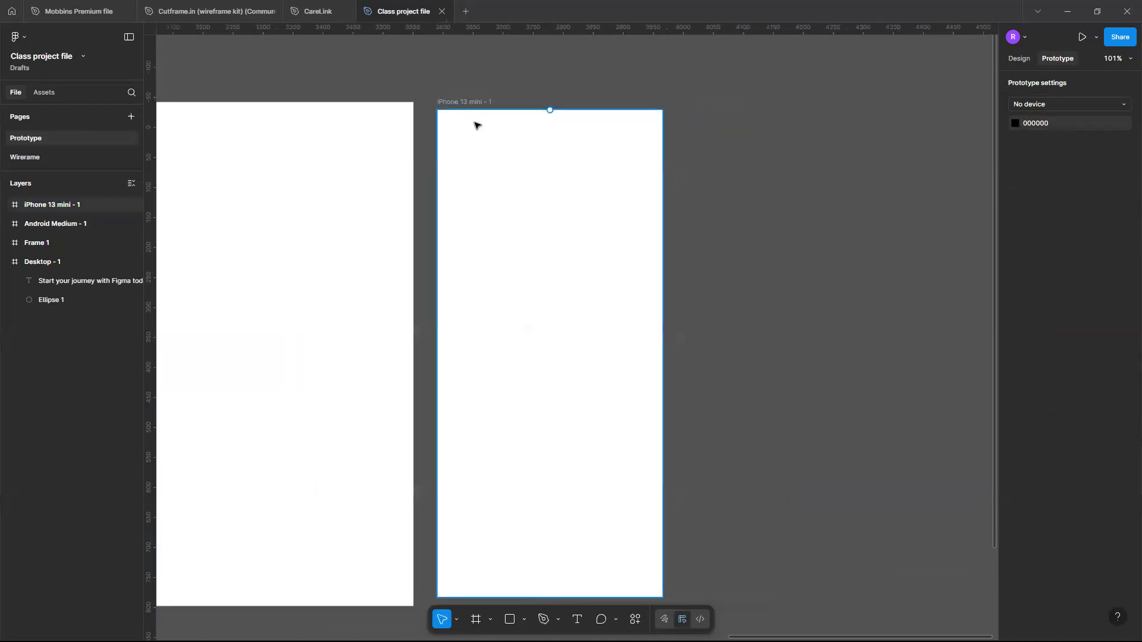
left_click(558, 369)
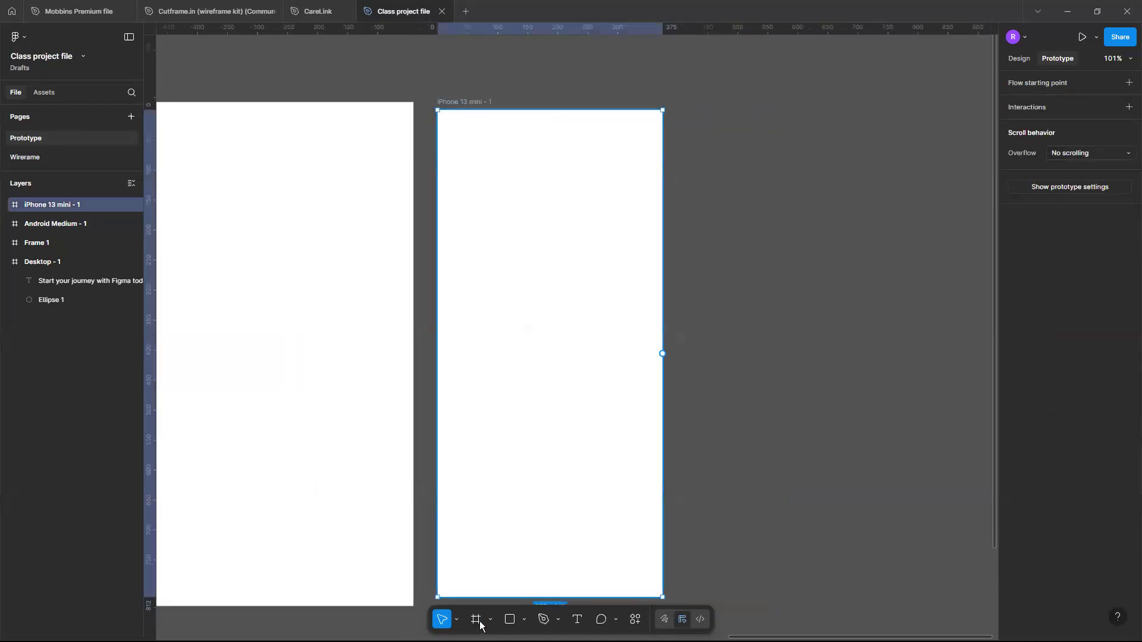
Start a new frame and examine the tablet, desktop, presentation and watch preset sizes.
key("f")
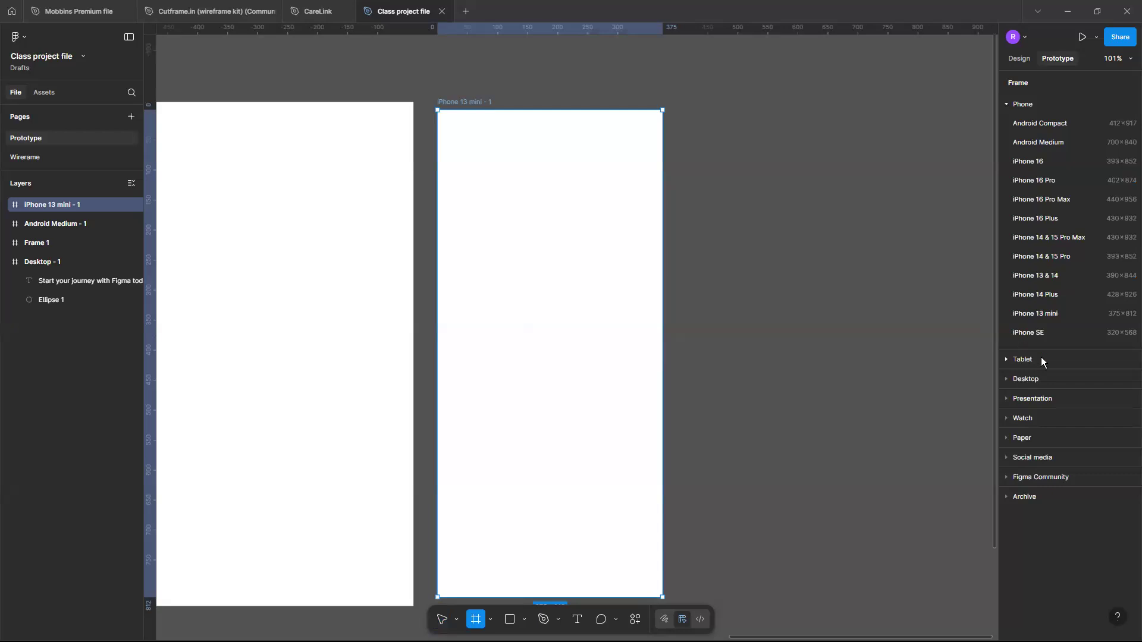
left_click(1004, 104)
left_click(1006, 124)
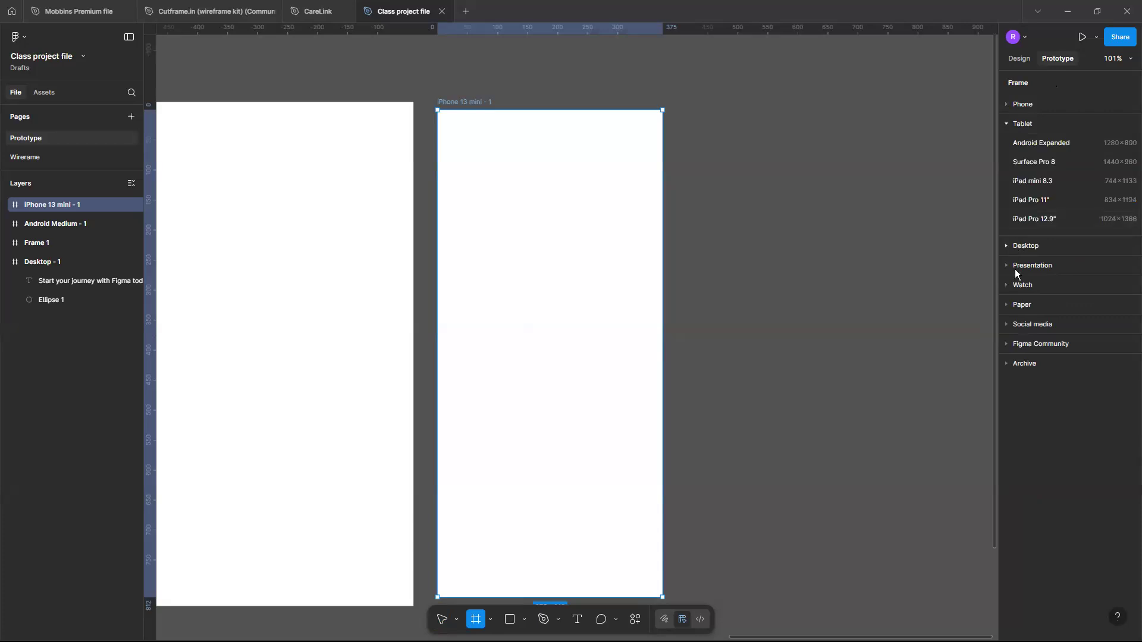
left_click(1011, 247)
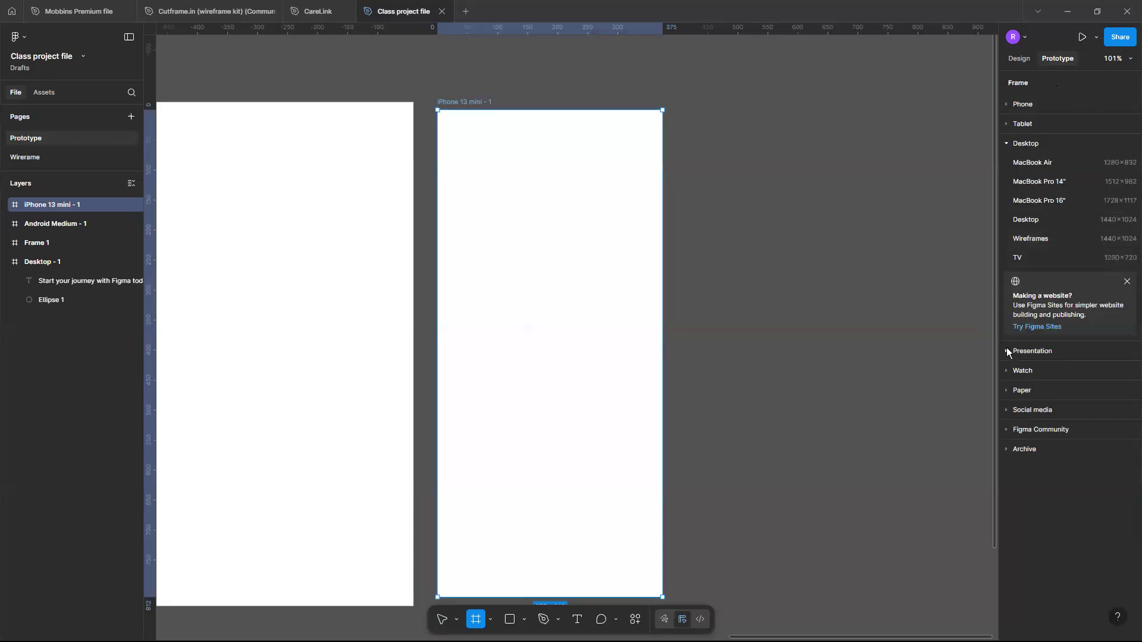
left_click(1007, 351)
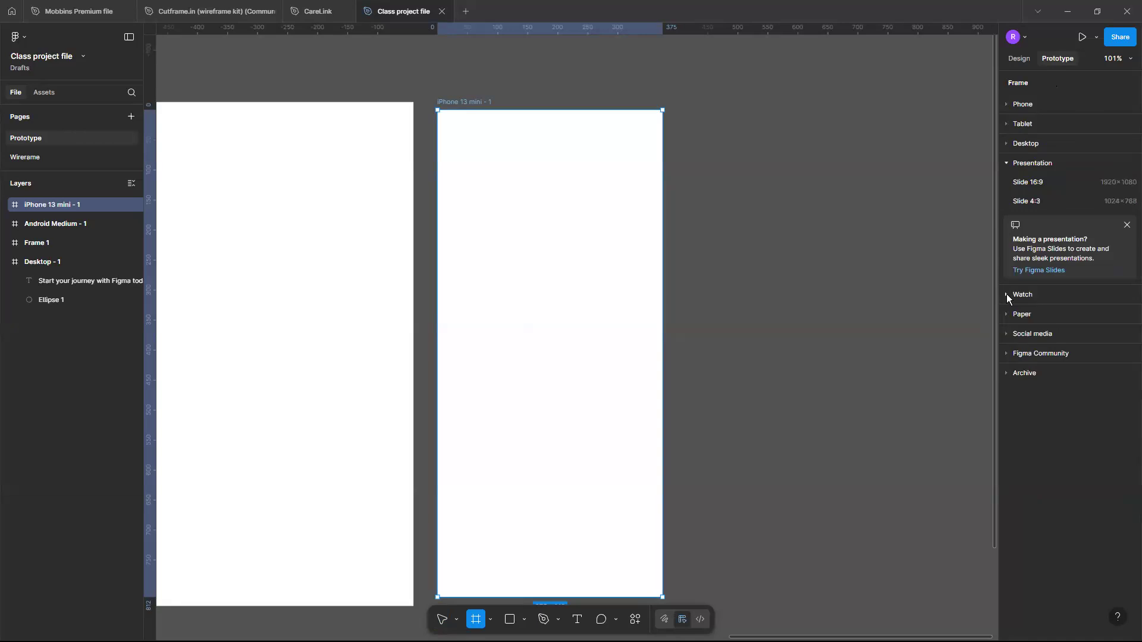
left_click(1006, 294)
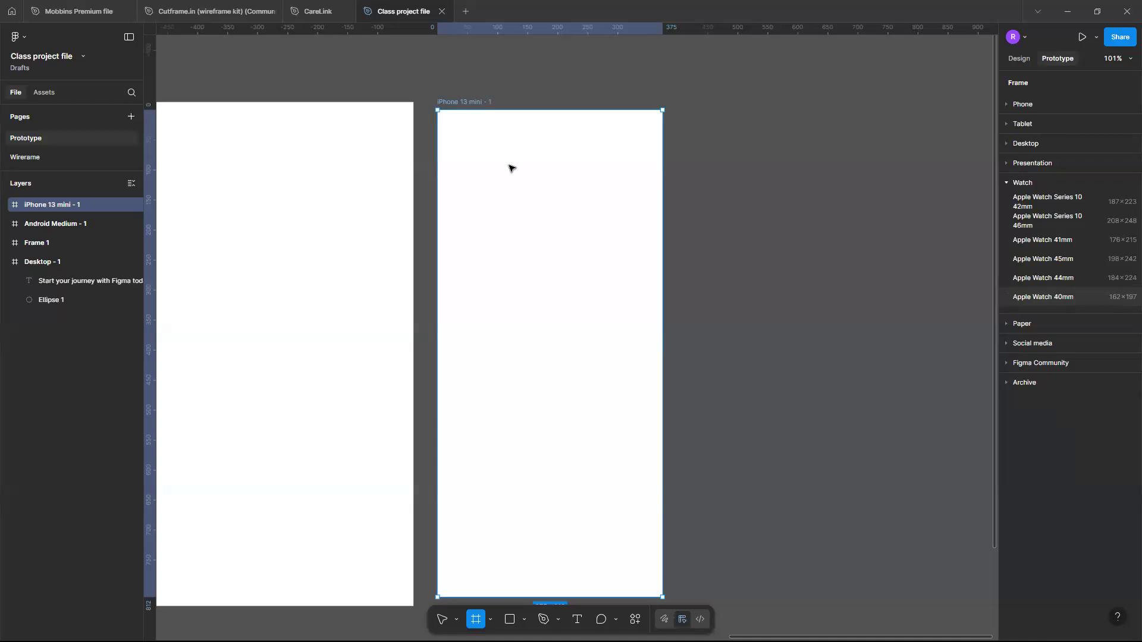
Add a frame from the 1440 × 1024 Desktop preset and select it on the canvas.
left_click(1025, 143)
left_click(1025, 220)
left_click(348, 119)
scroll(337, 126, "up", 3)
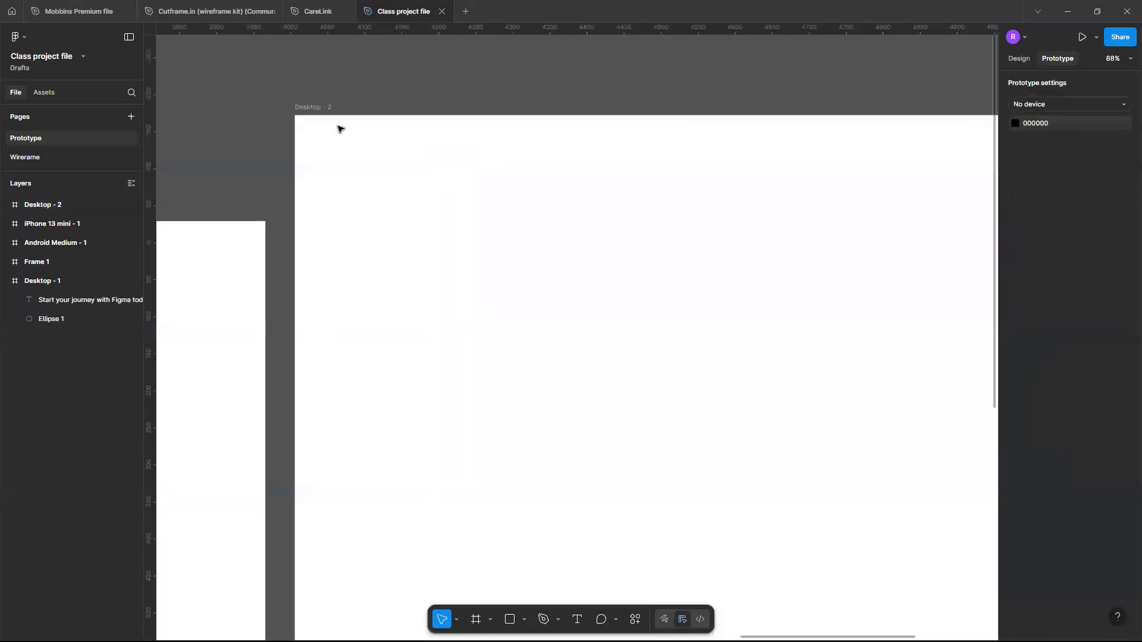
scroll(341, 129, "down", 1)
left_click(284, 126)
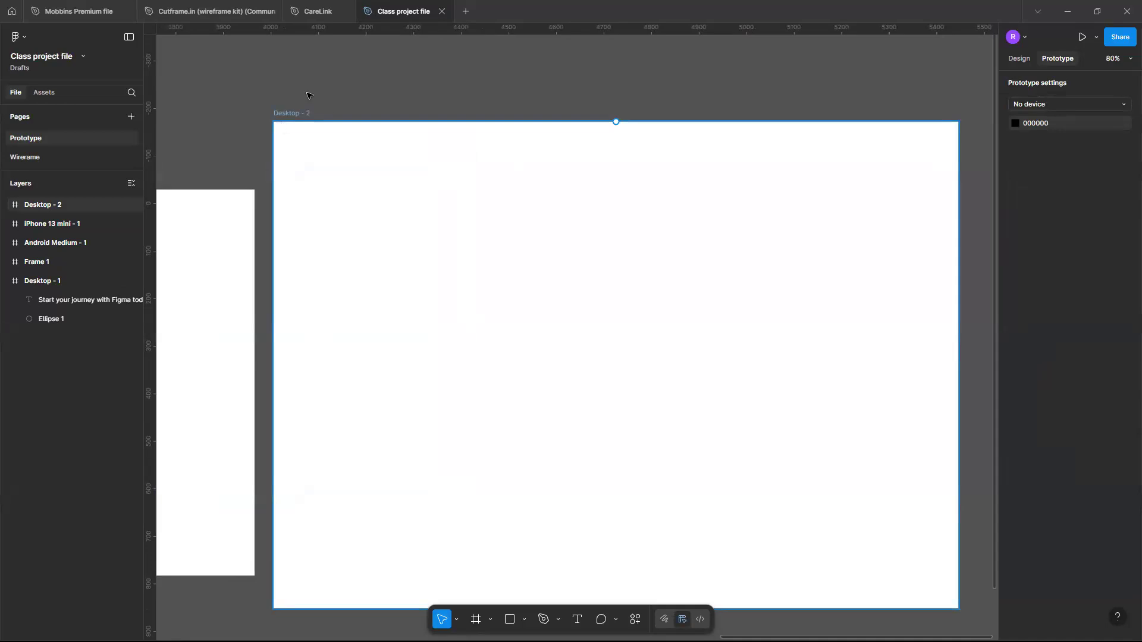
left_click(338, 144)
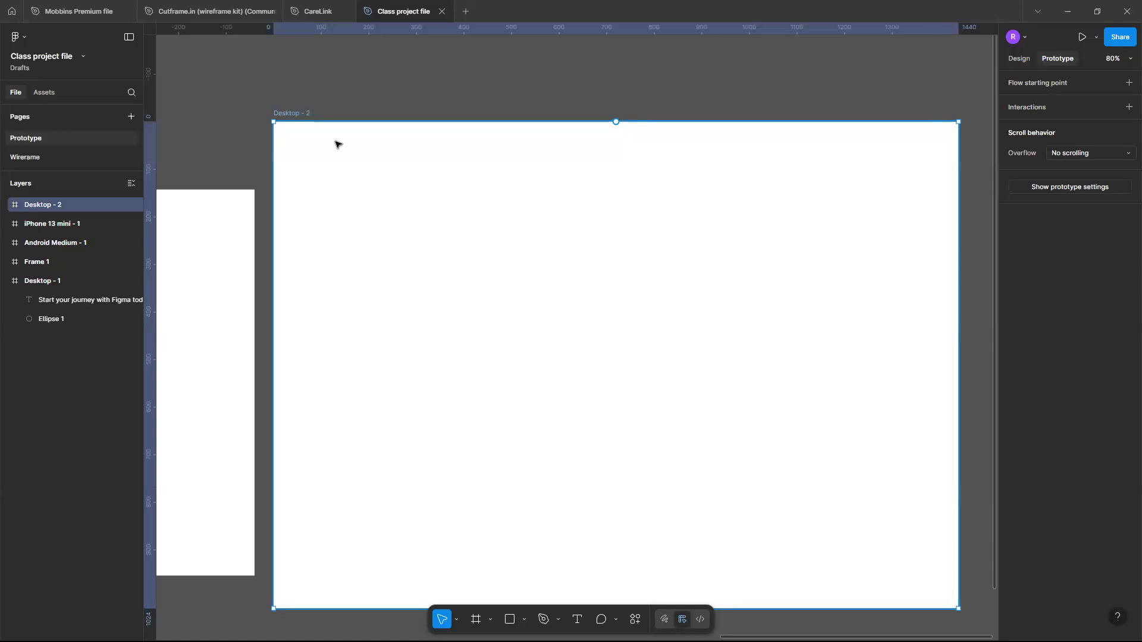
Present the Desktop - 2 frame as a prototype, return to the design file and check the available prototype view modes.
left_click(1079, 36)
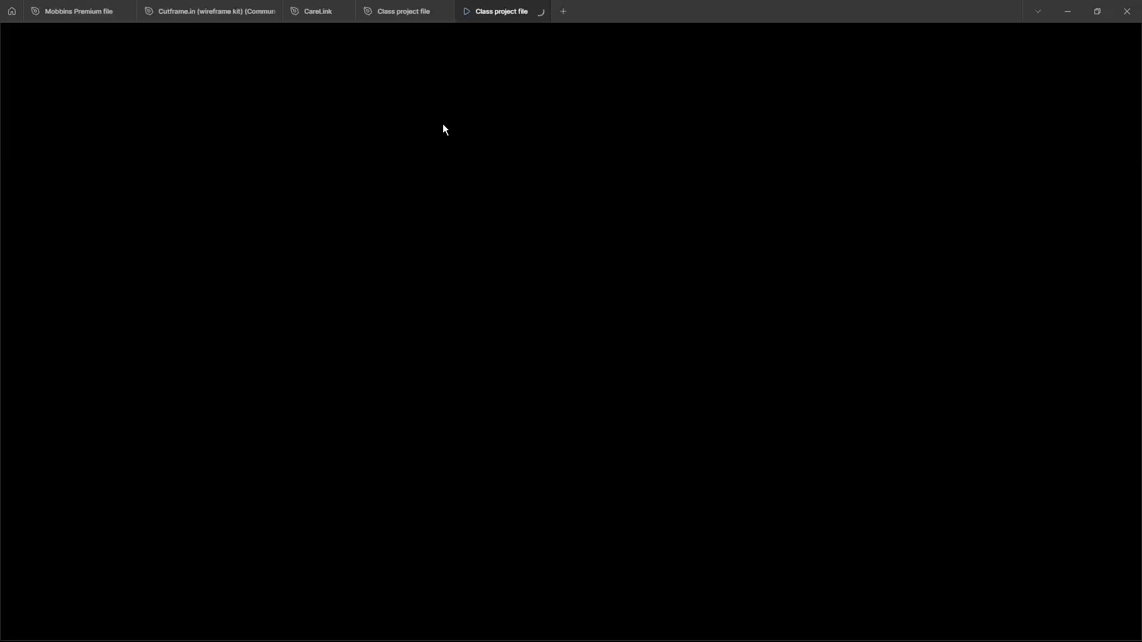
key("ctrl+shift+Tab")
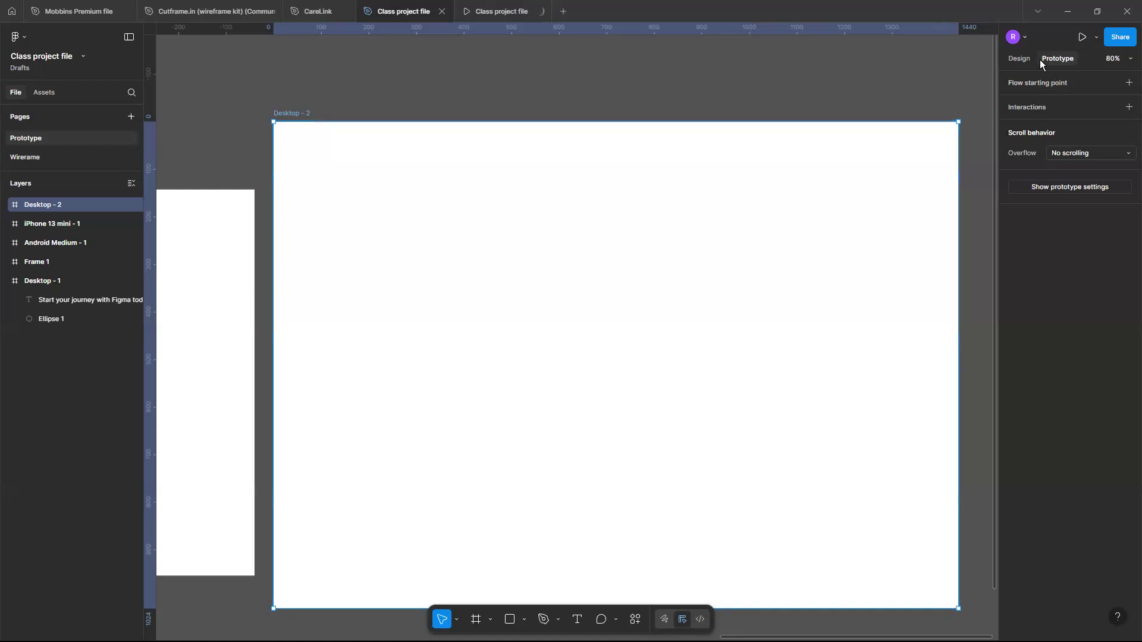
left_click(1093, 41)
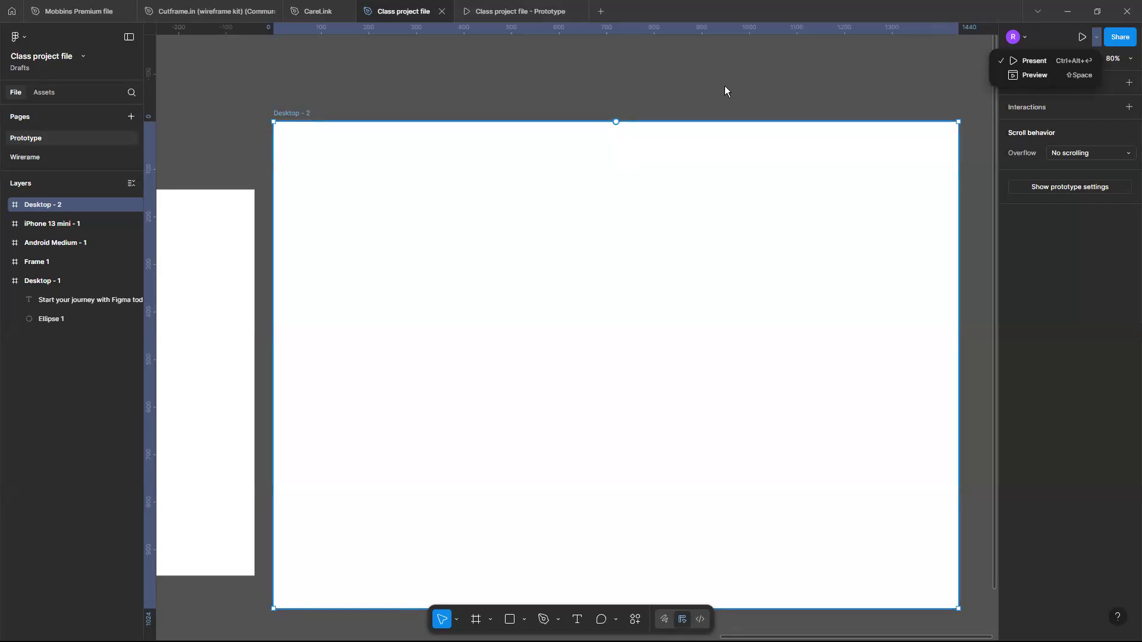
scroll(724, 86, "right", 1)
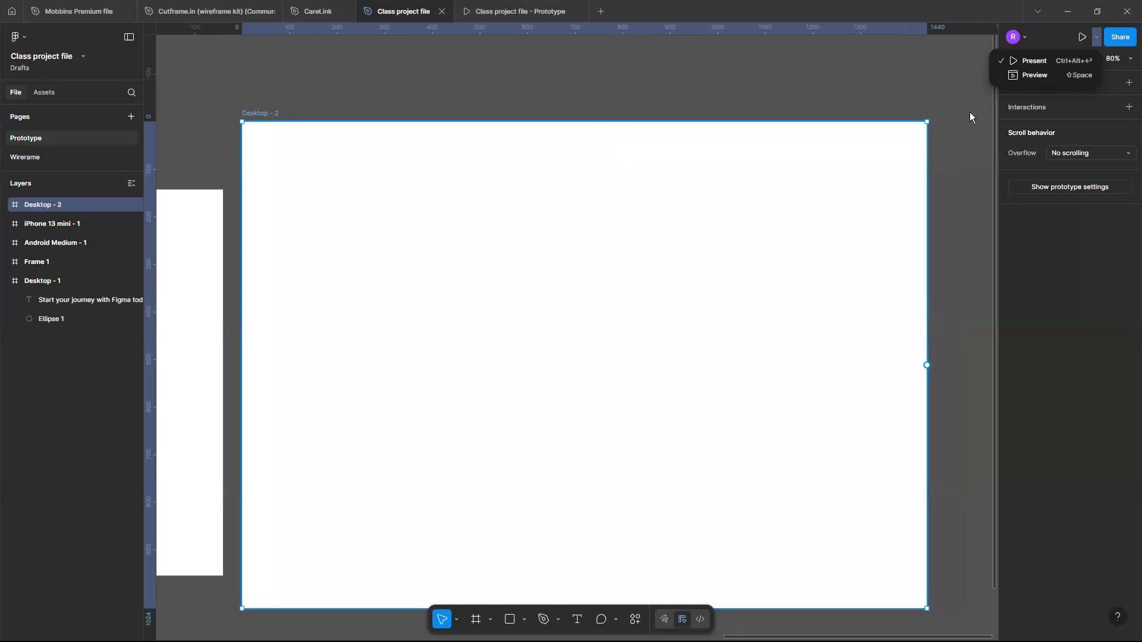
left_click(525, 127)
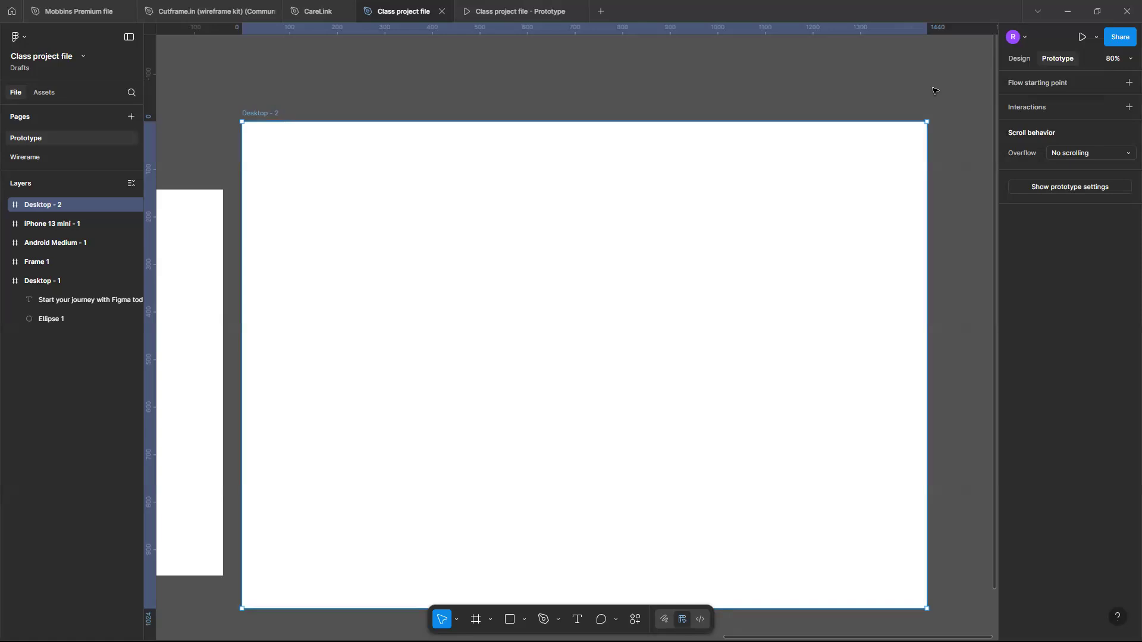
Show the prototype settings and set the prototype device to MacBook Air.
left_click(1028, 188)
left_click(281, 145)
left_click(1073, 187)
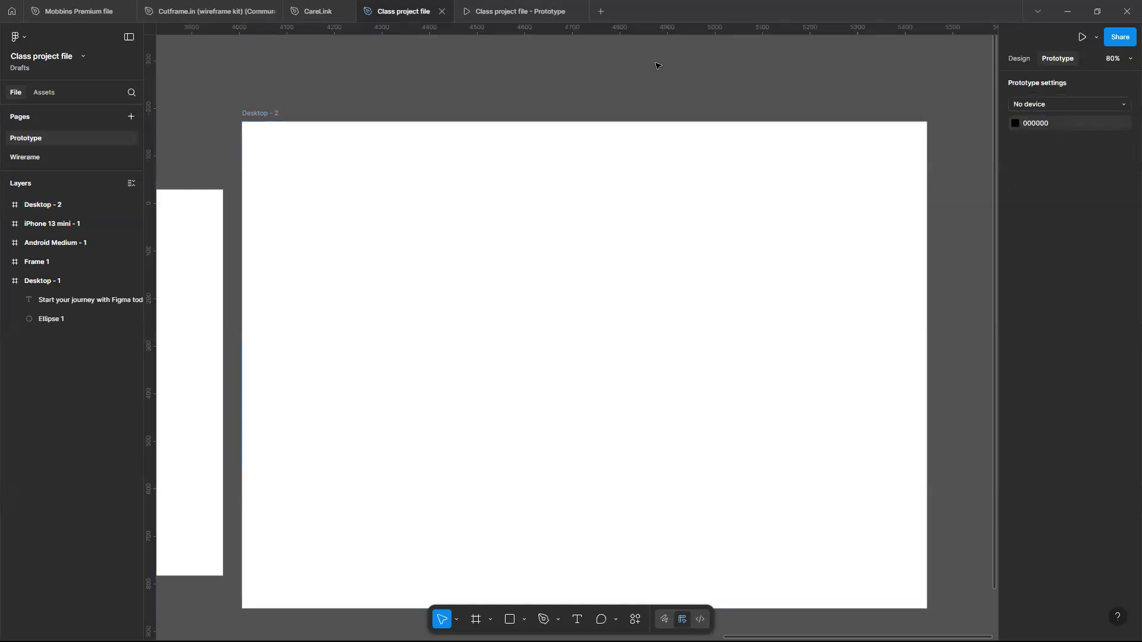
left_click(1124, 107)
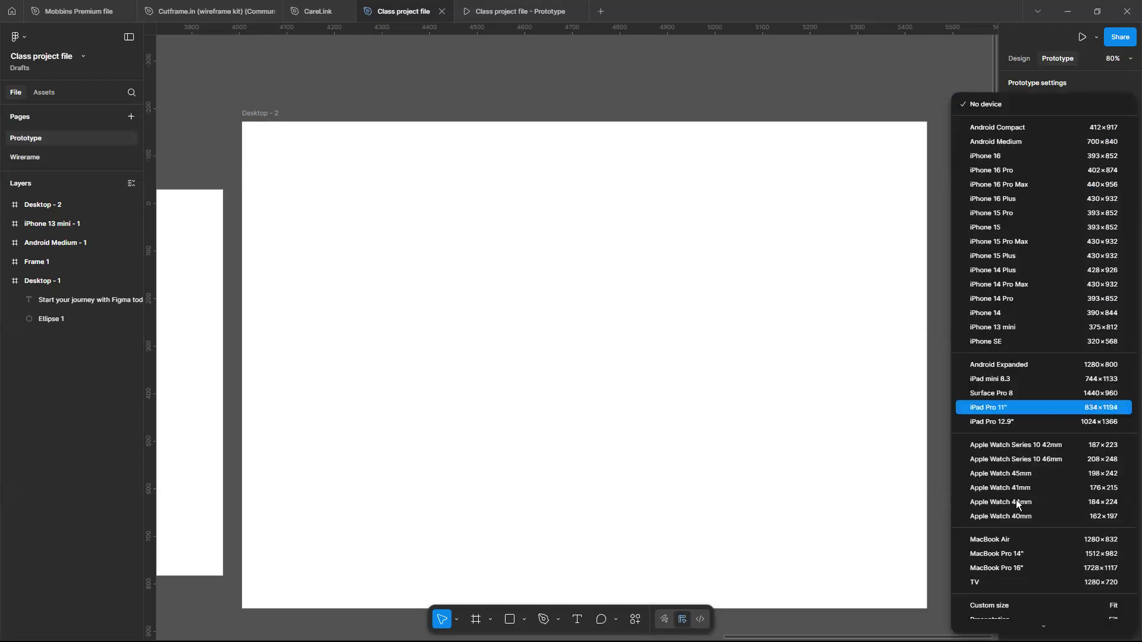
scroll(1024, 493, "down", 3)
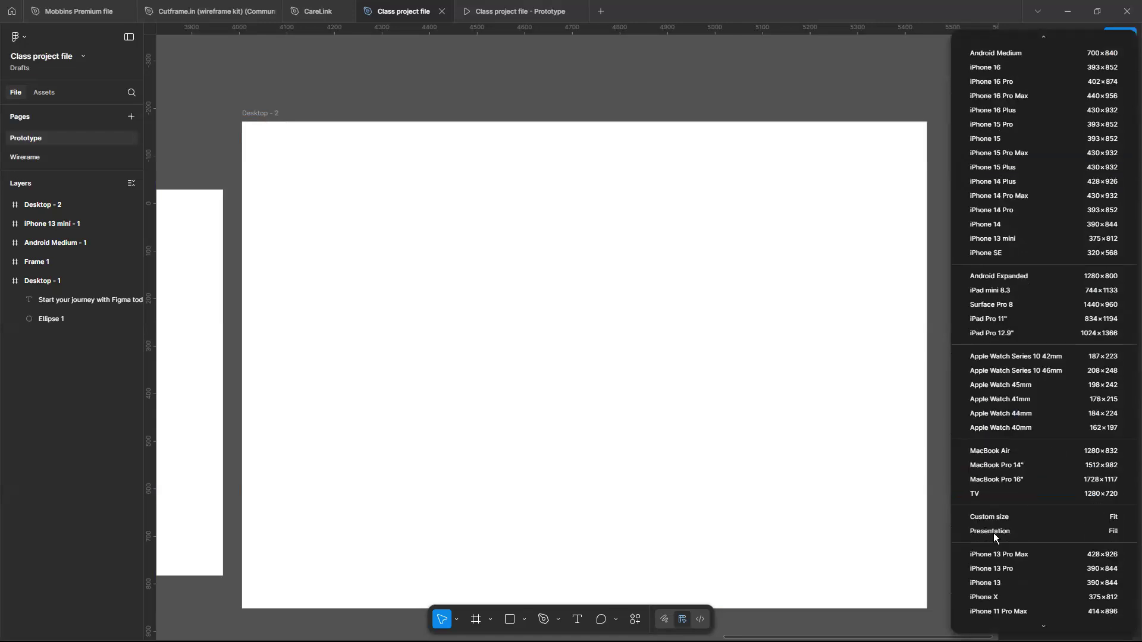
scroll(994, 532, "down", 2)
scroll(1004, 486, "up", 1)
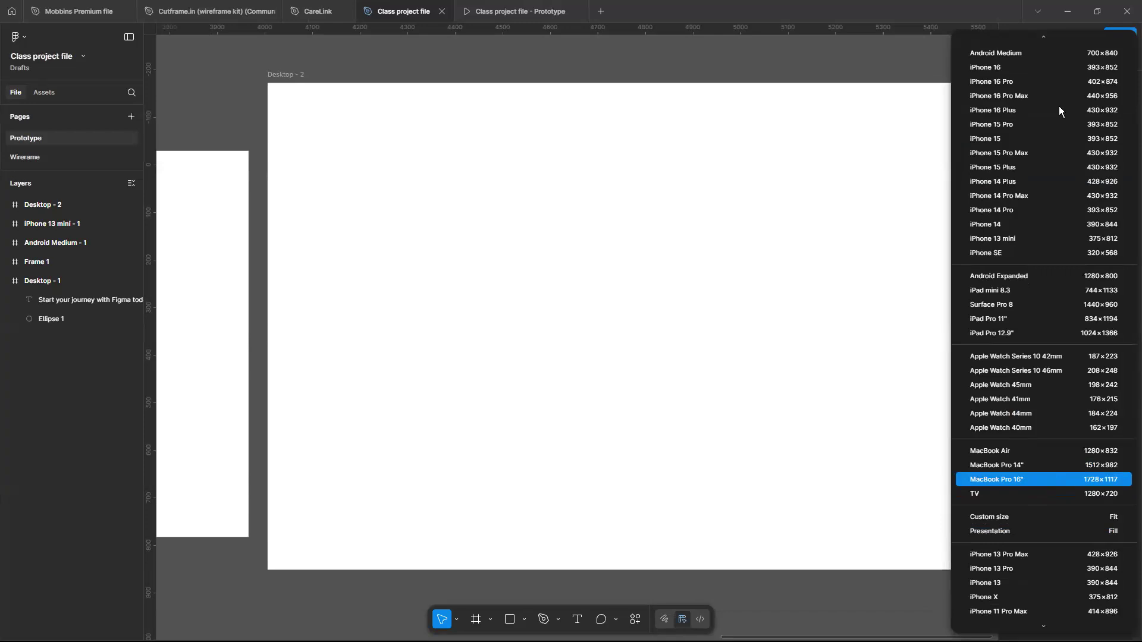
key("Up")
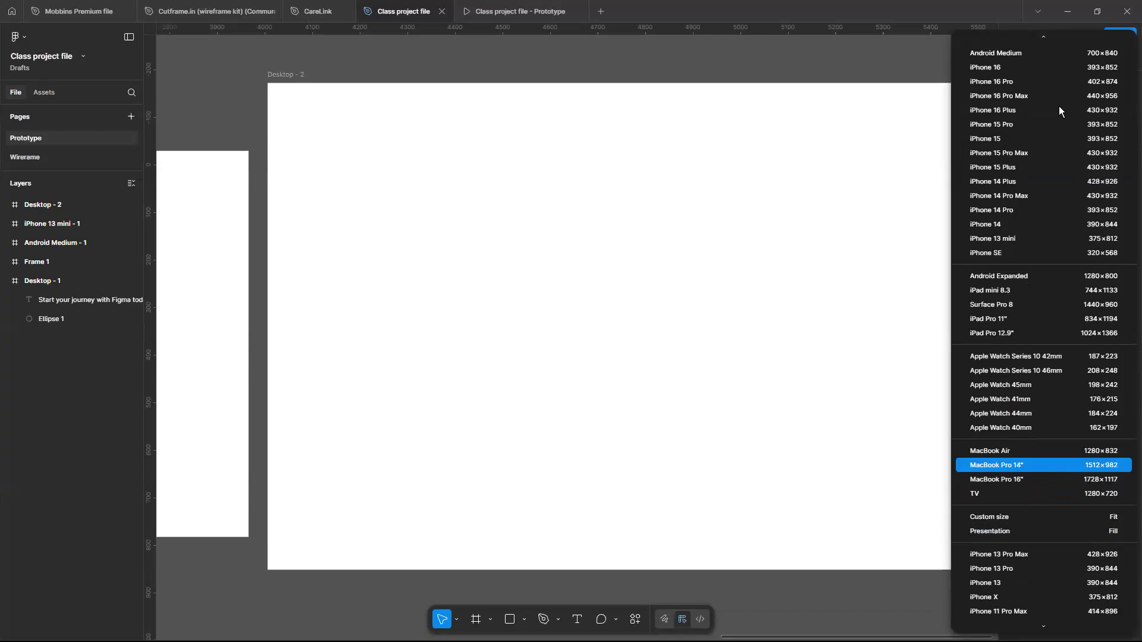
key("Up")
key("Return")
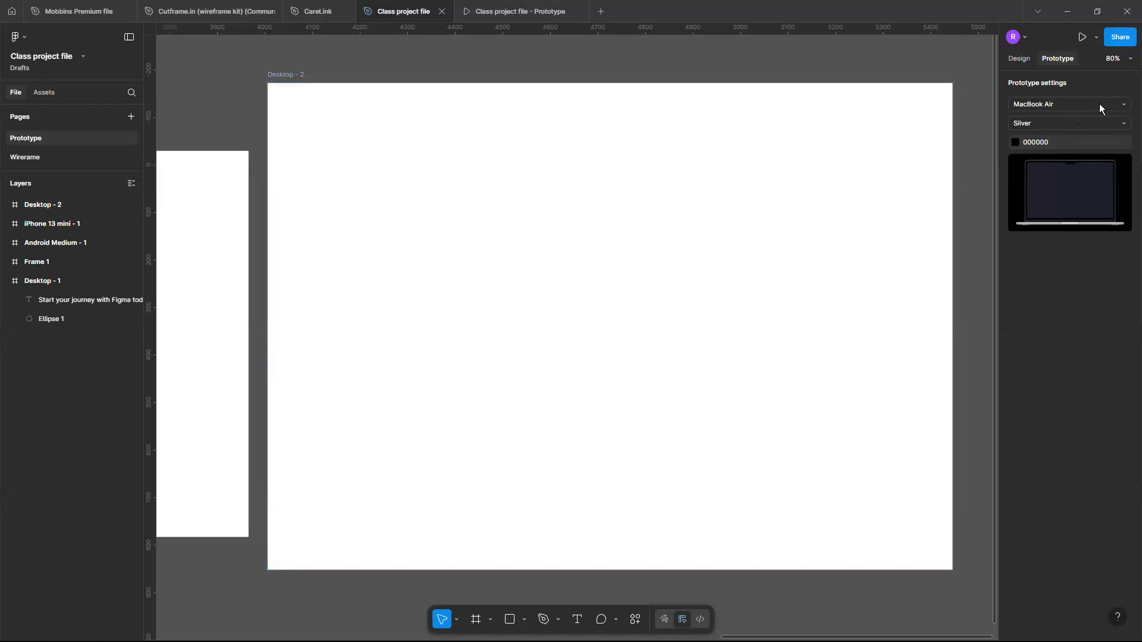
Set the MacBook Air model colour to Space Grey and the prototype background colour to F8F8F8.
left_click(1118, 125)
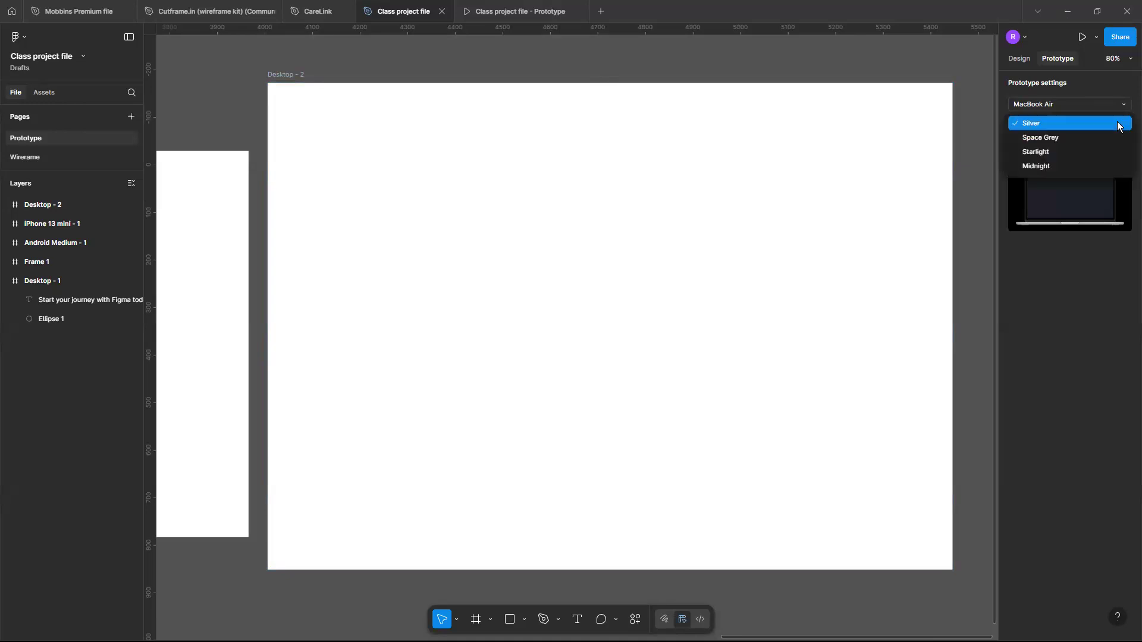
left_click(1085, 133)
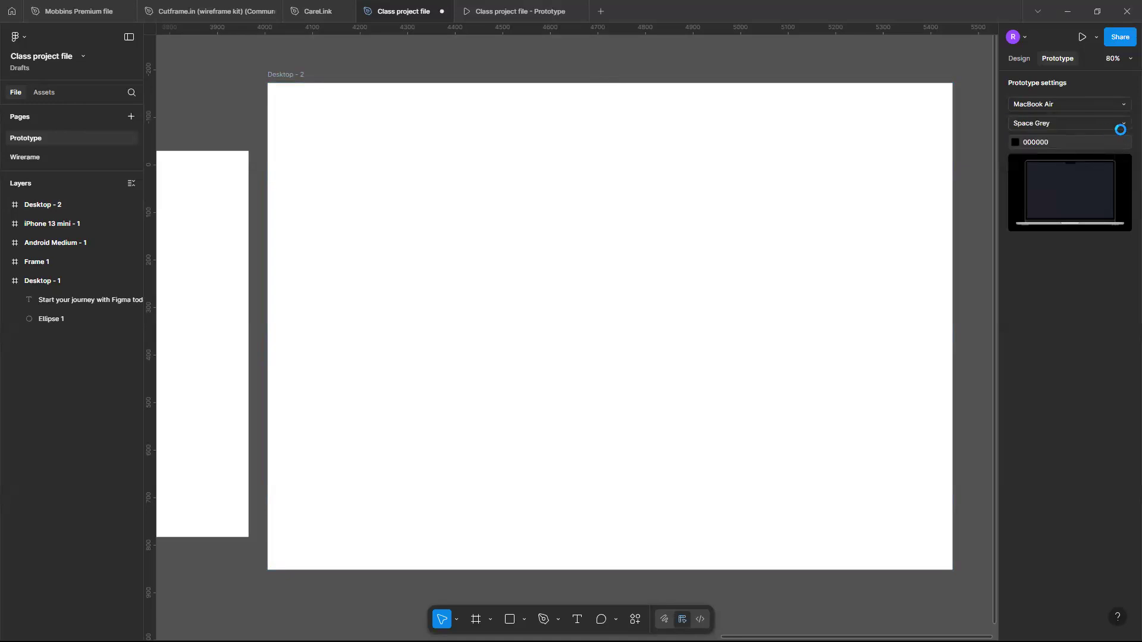
left_click(1082, 144)
left_click(1013, 143)
left_click(905, 227)
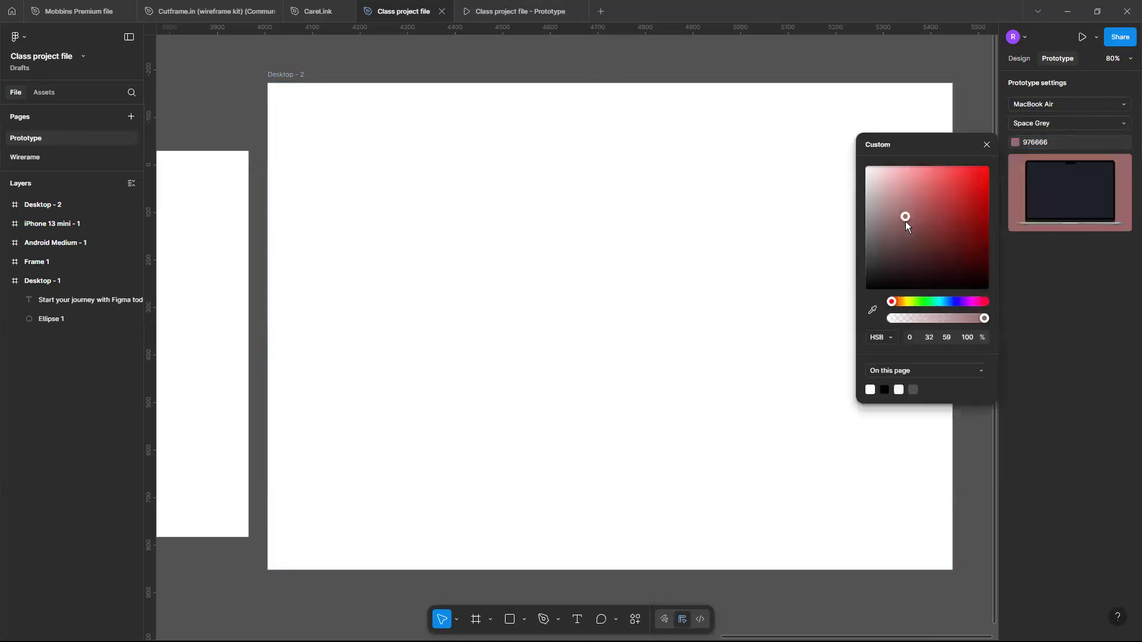
left_click_drag(871, 190, 851, 169)
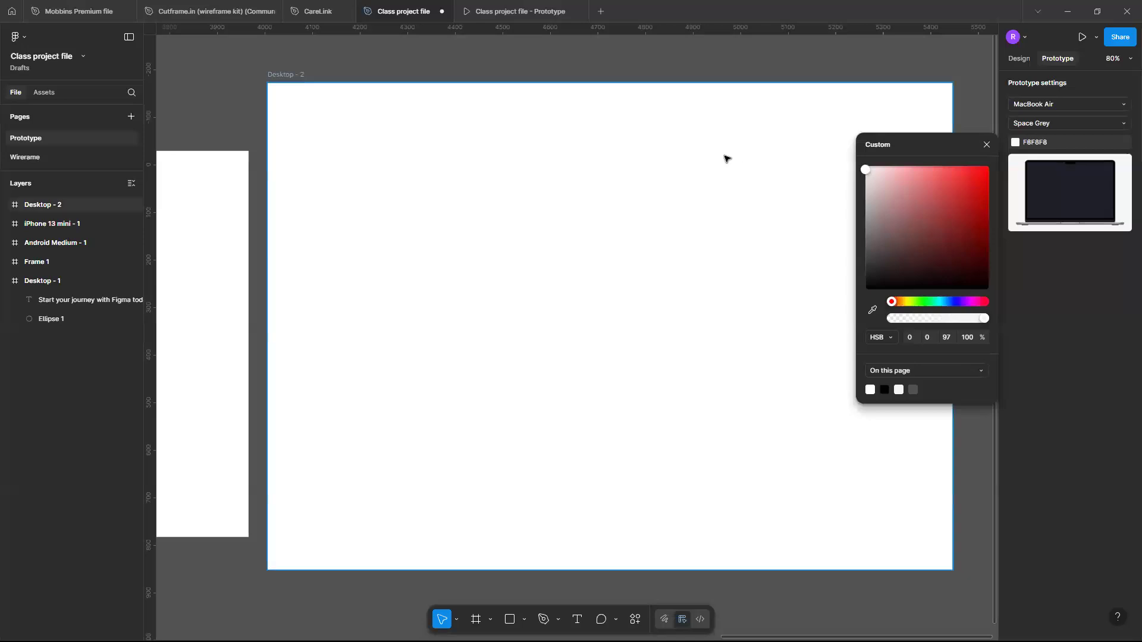
Check the running prototype presentation with the new device settings and return to the design file.
left_click(469, 19)
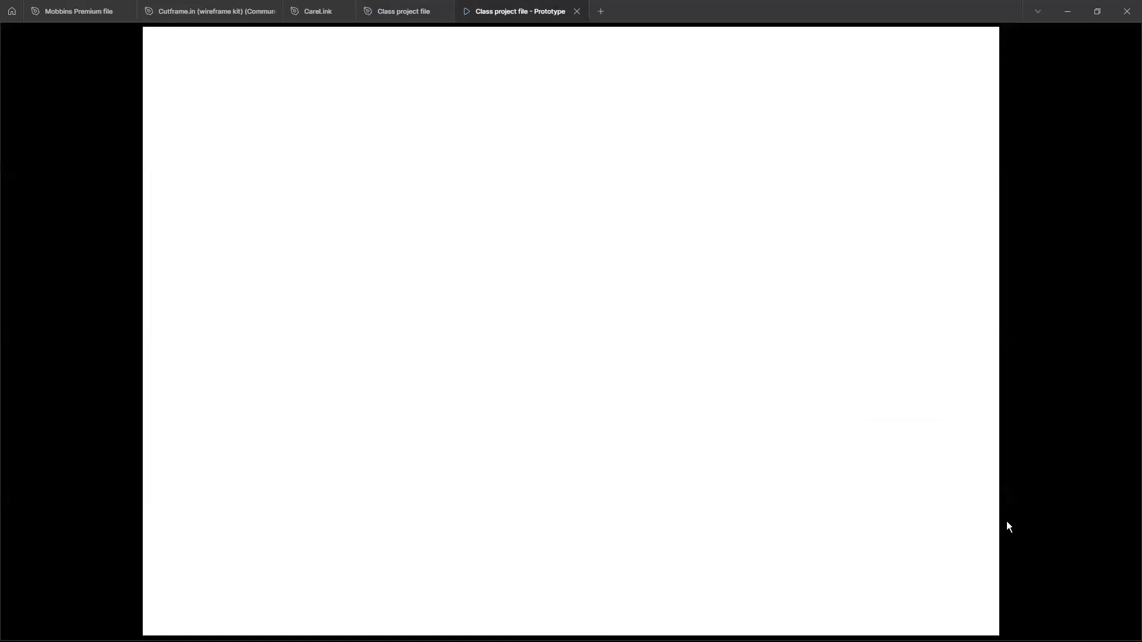
left_click(701, 104)
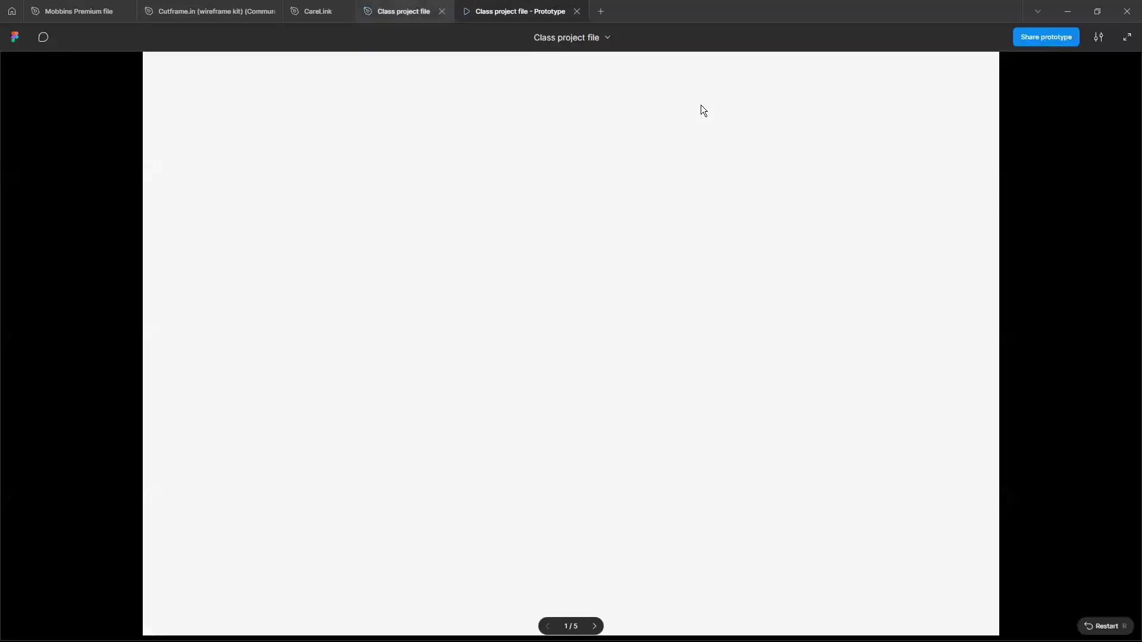
key("ctrl+shift+Tab")
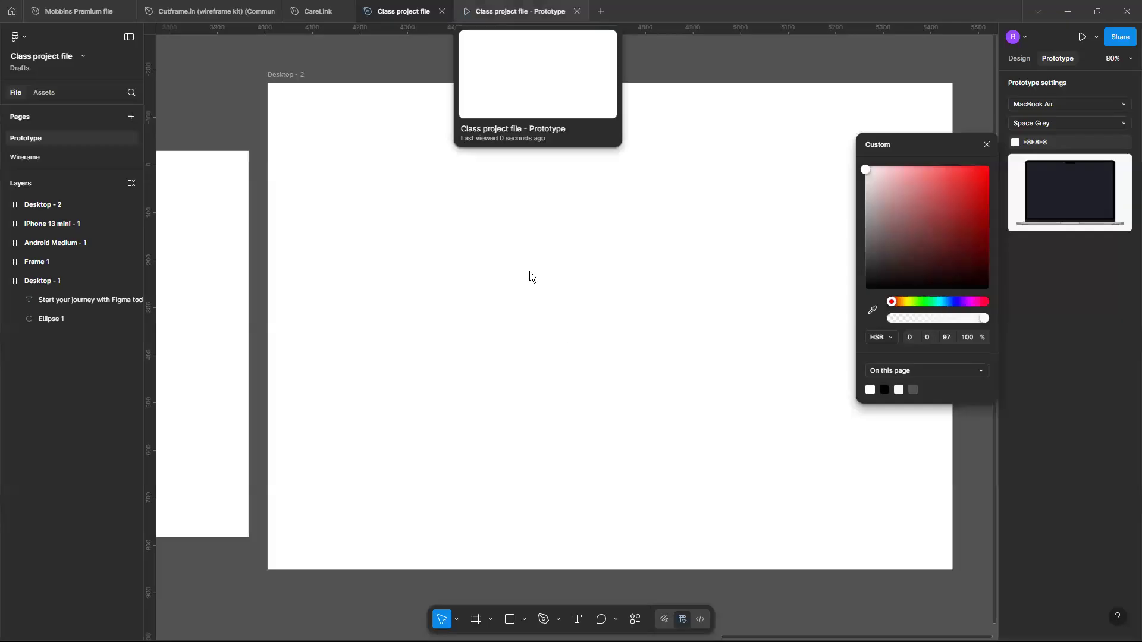
key("ctrl+Tab")
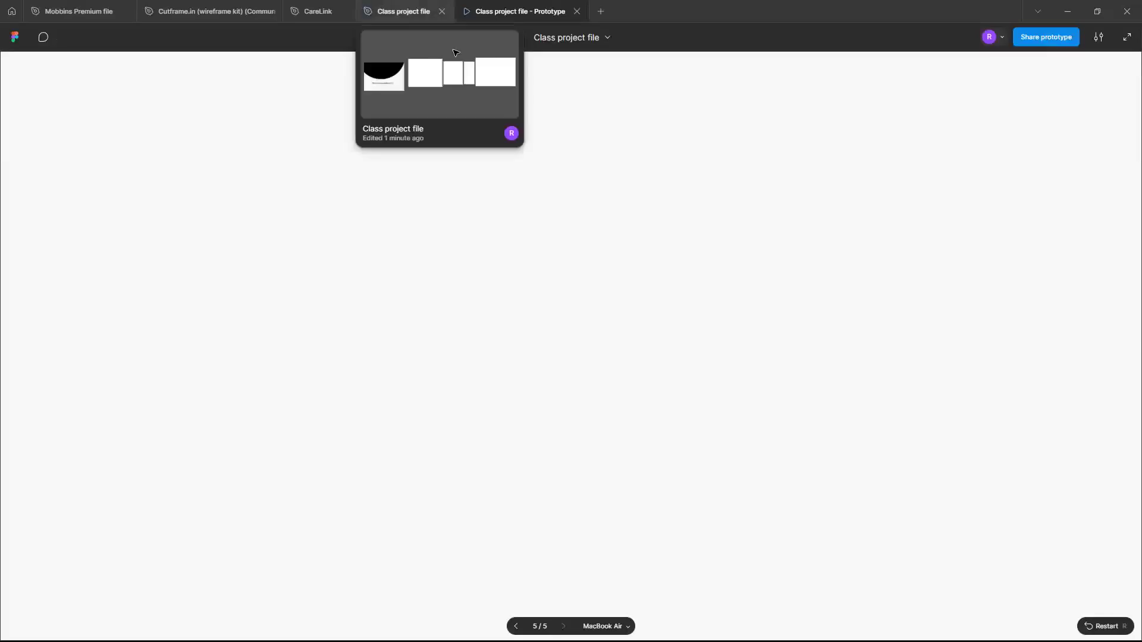
left_click(404, 11)
Select the Desktop - 2 frame and open it in the Preview prototype view.
left_click(296, 85)
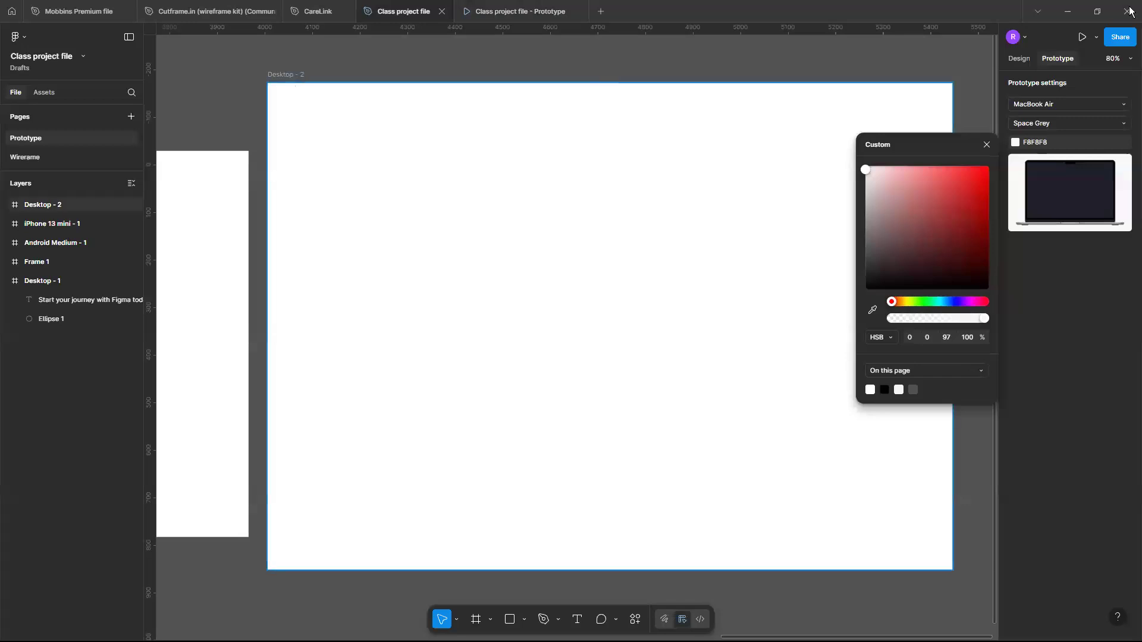
left_click(1097, 37)
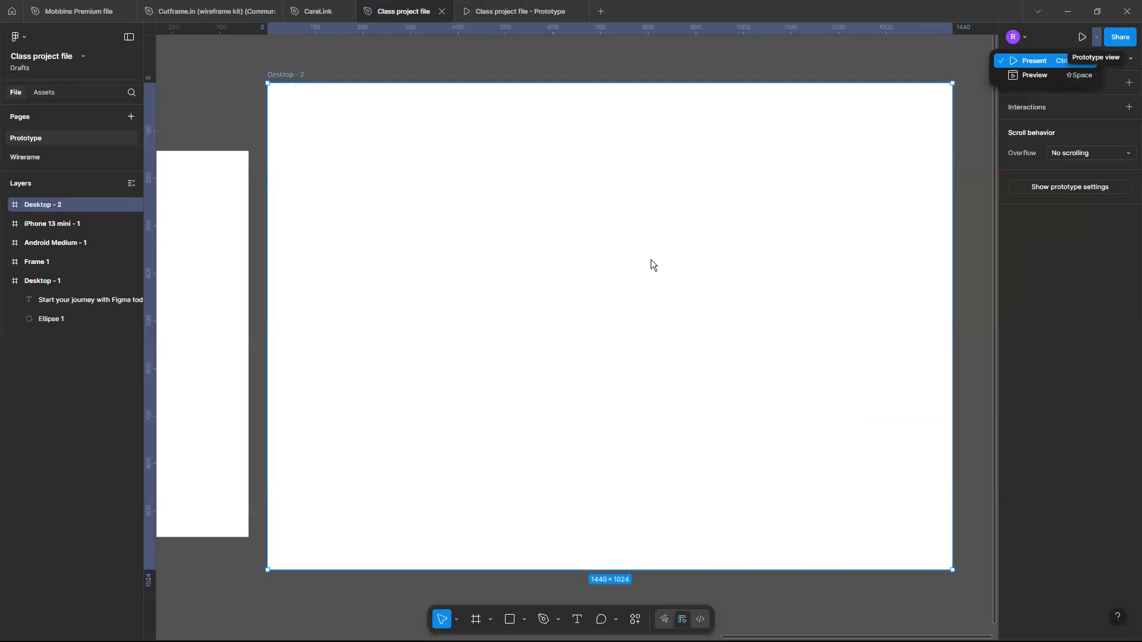
key("ctrl+alt+Return")
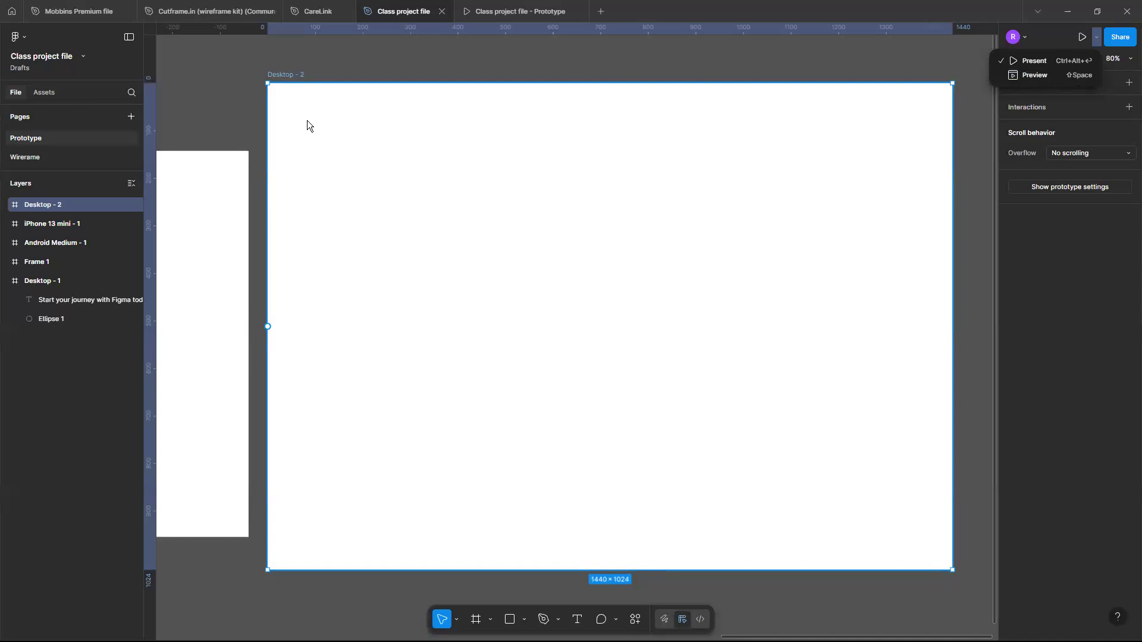
left_click(1038, 77)
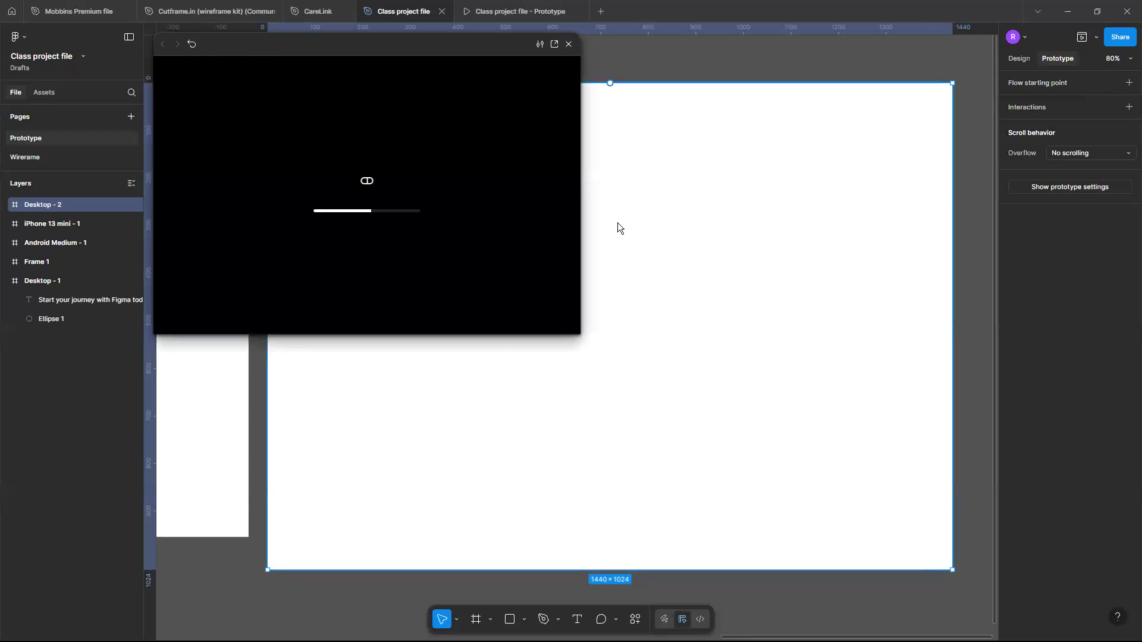
scroll(652, 229, "left", 3)
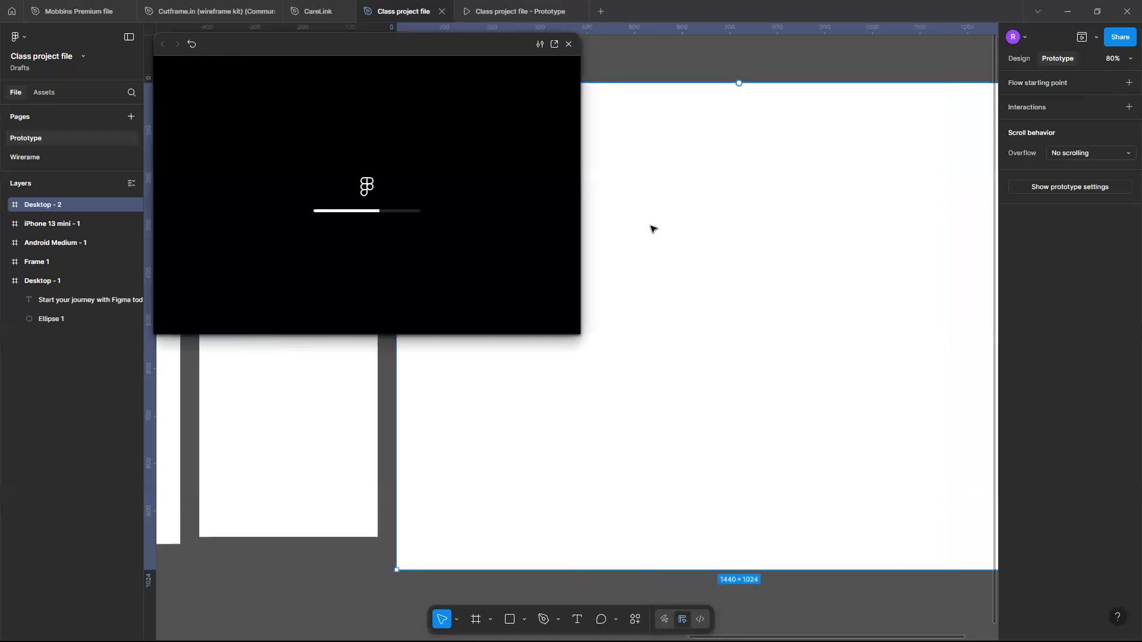
scroll(652, 229, "down", 2)
scroll(650, 226, "up", 3)
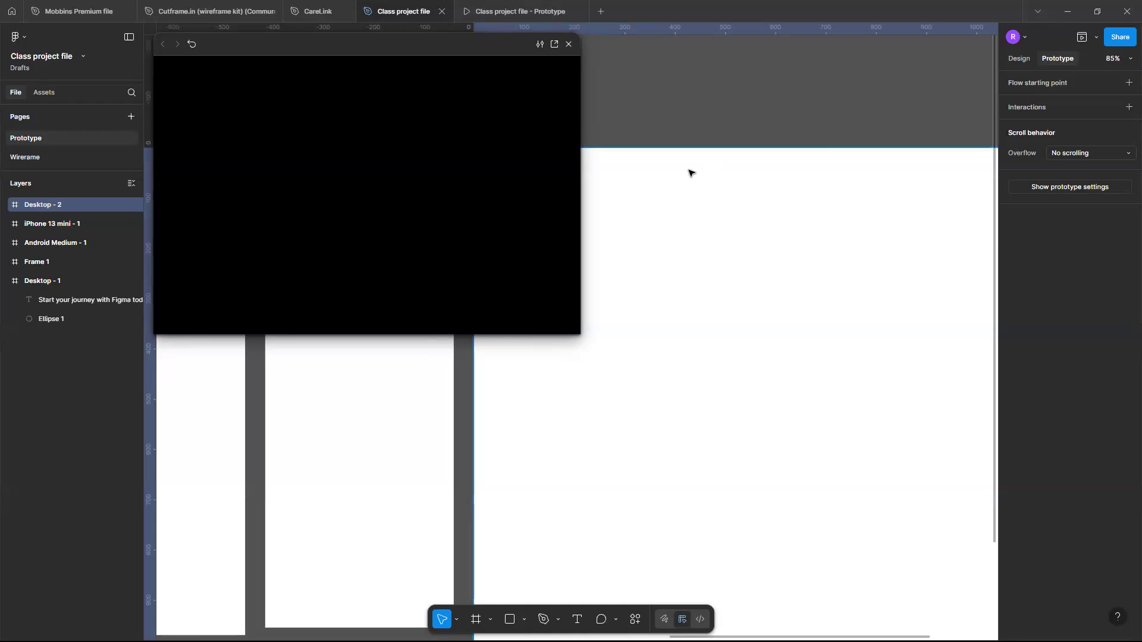
Show the prototype settings beside the open preview window.
left_click(1082, 188)
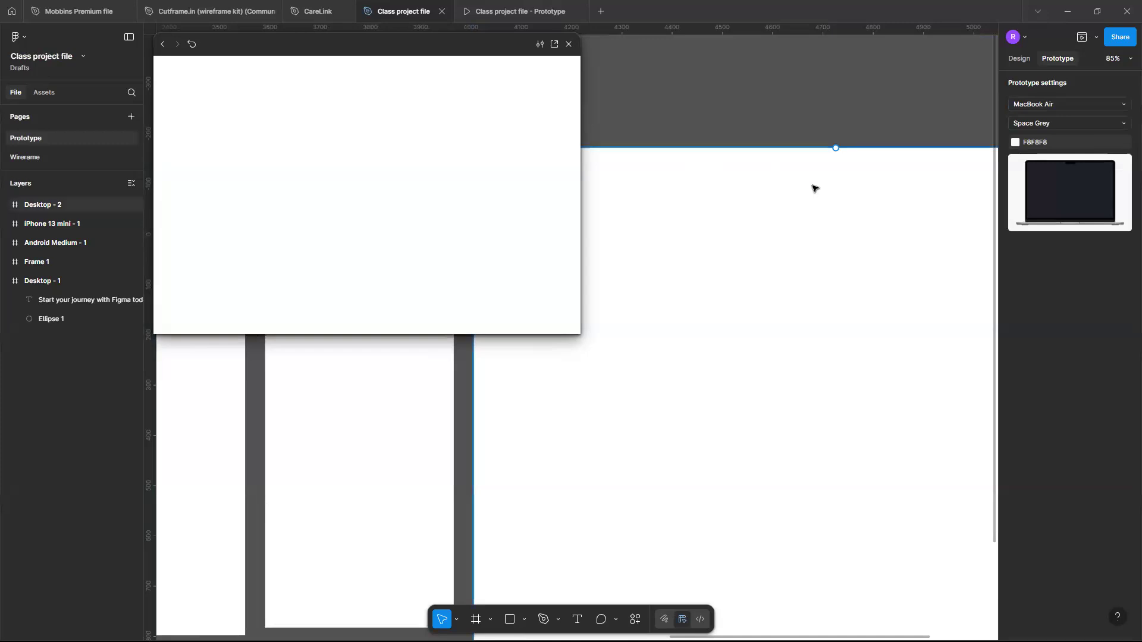
scroll(815, 189, "down", 3)
scroll(815, 188, "down", 5)
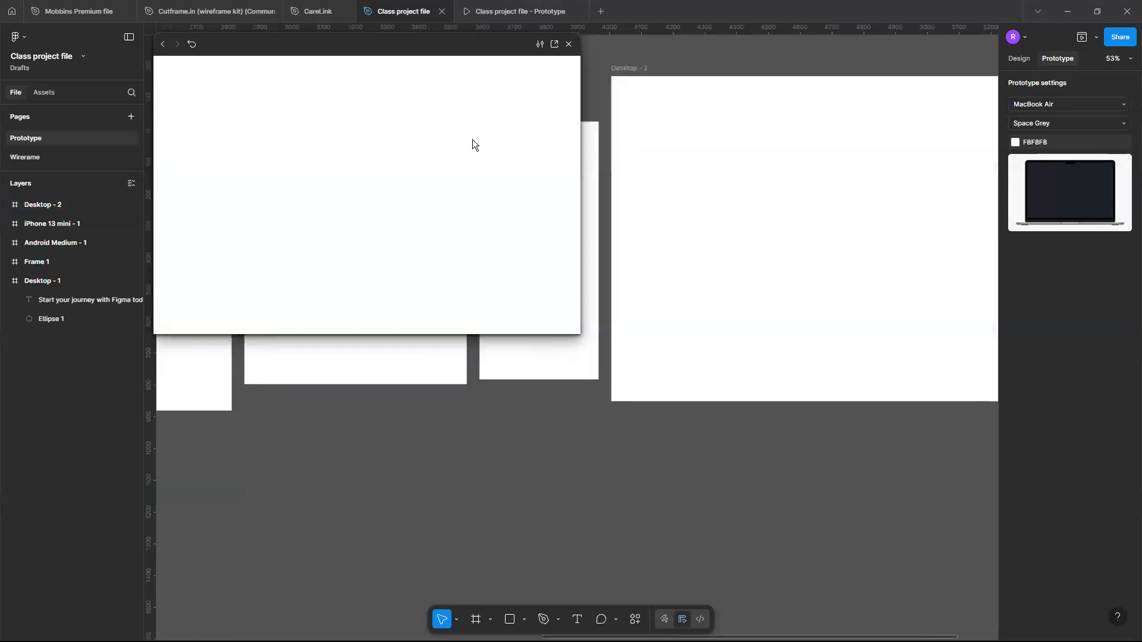
Close the floating prototype preview and check the running prototype presentation.
scroll(472, 139, "up", 4)
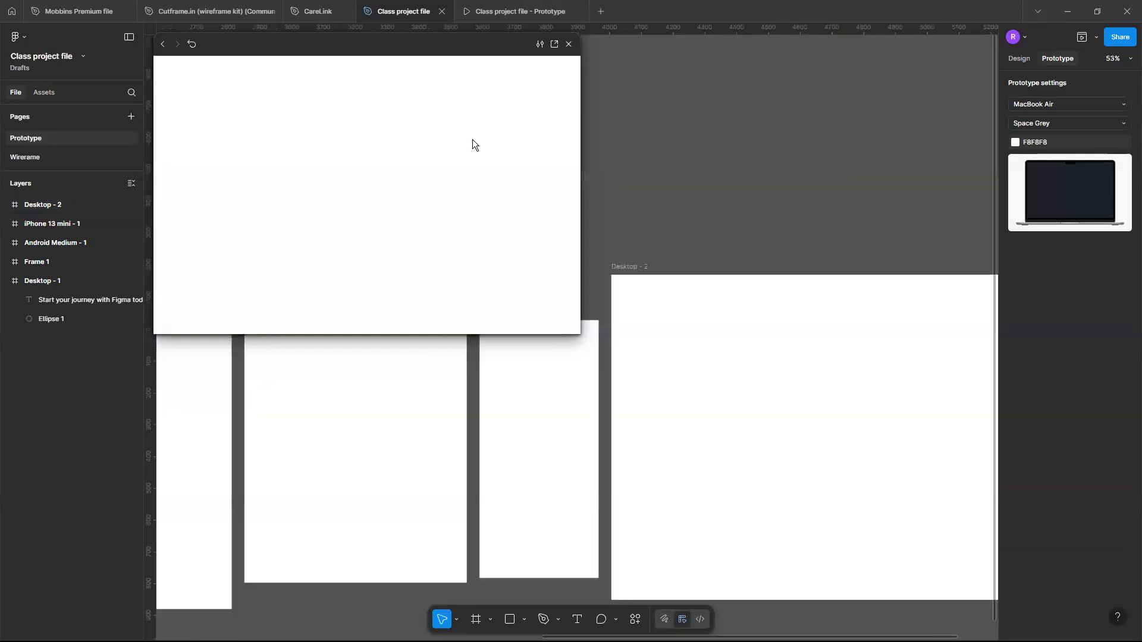
left_click(569, 44)
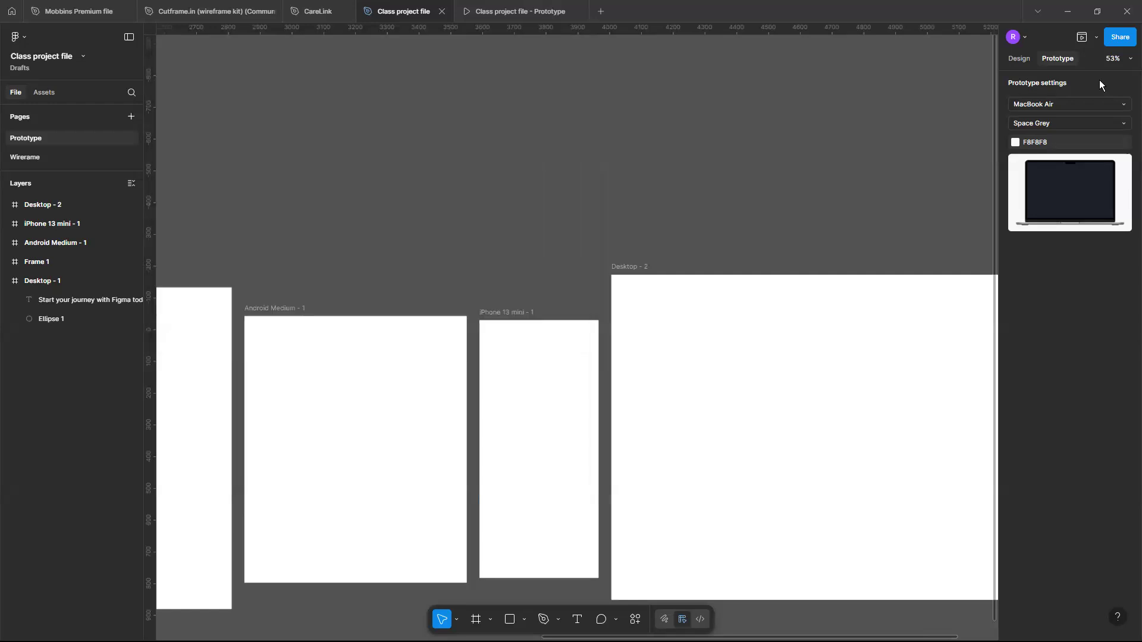
scroll(670, 539, "down", 4)
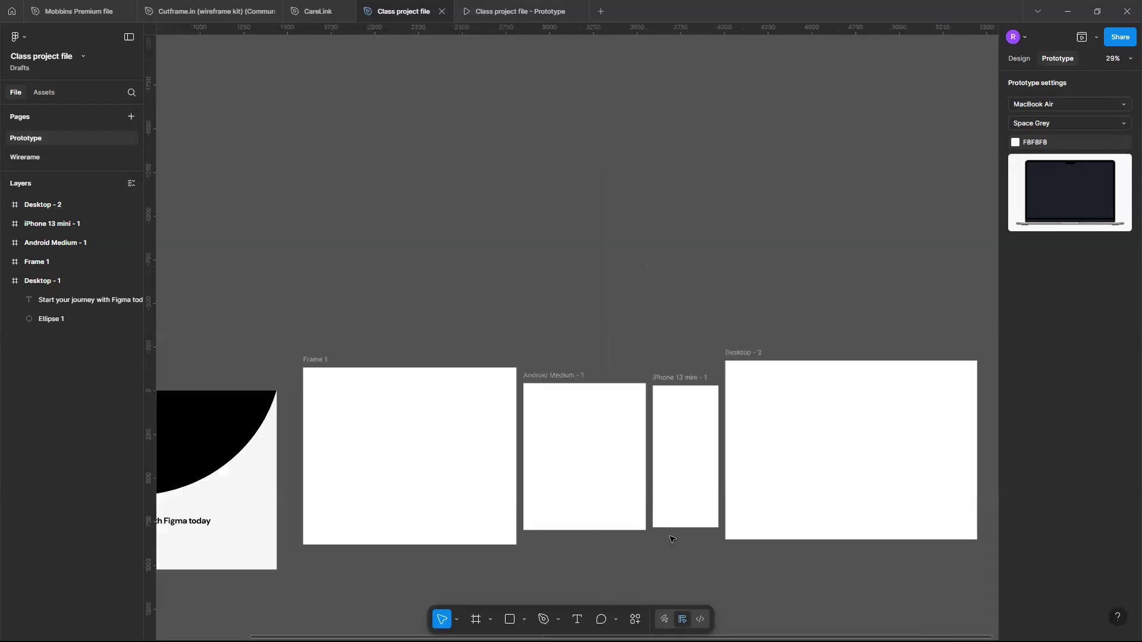
scroll(671, 538, "right", 3)
scroll(671, 539, "down", 1)
scroll(671, 538, "up", 2)
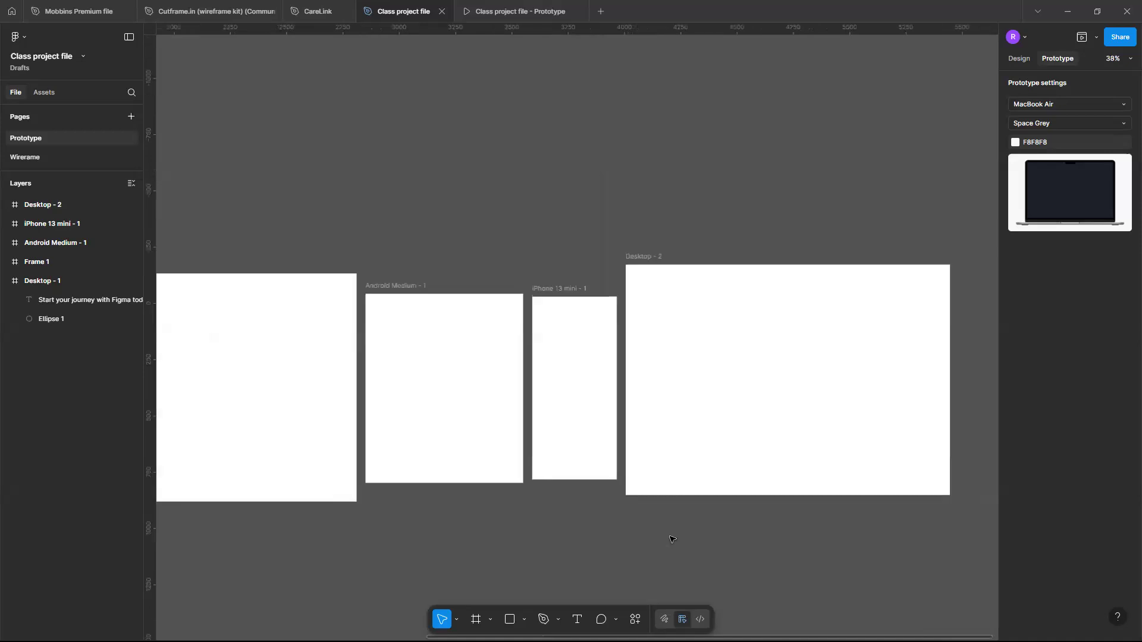
scroll(670, 539, "up", 2)
scroll(670, 538, "left", 3)
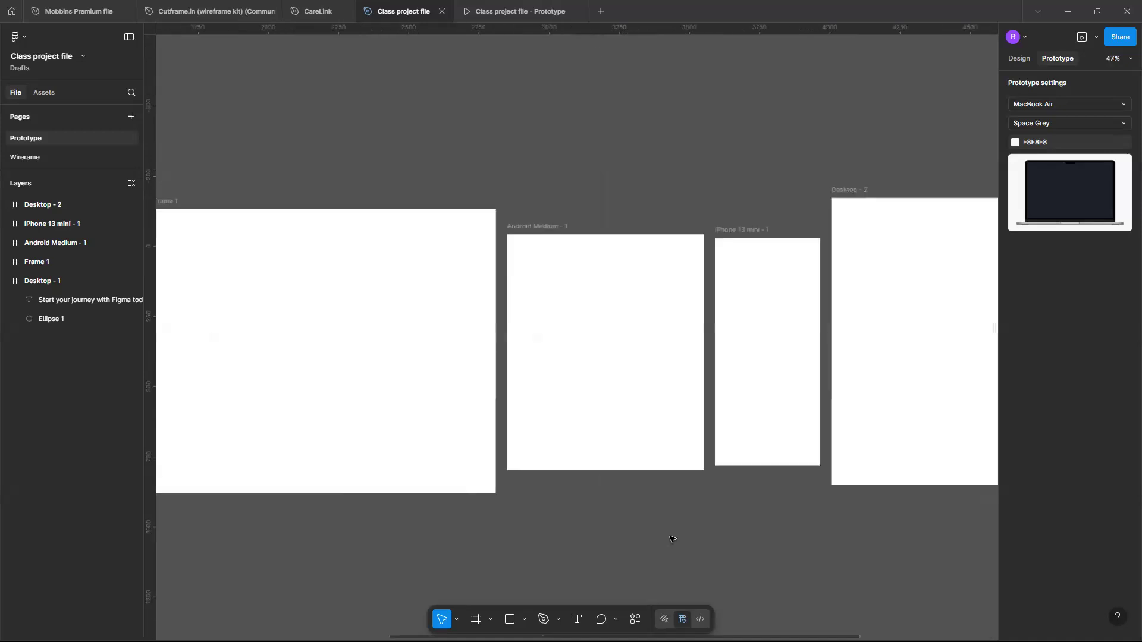
left_click(474, 16)
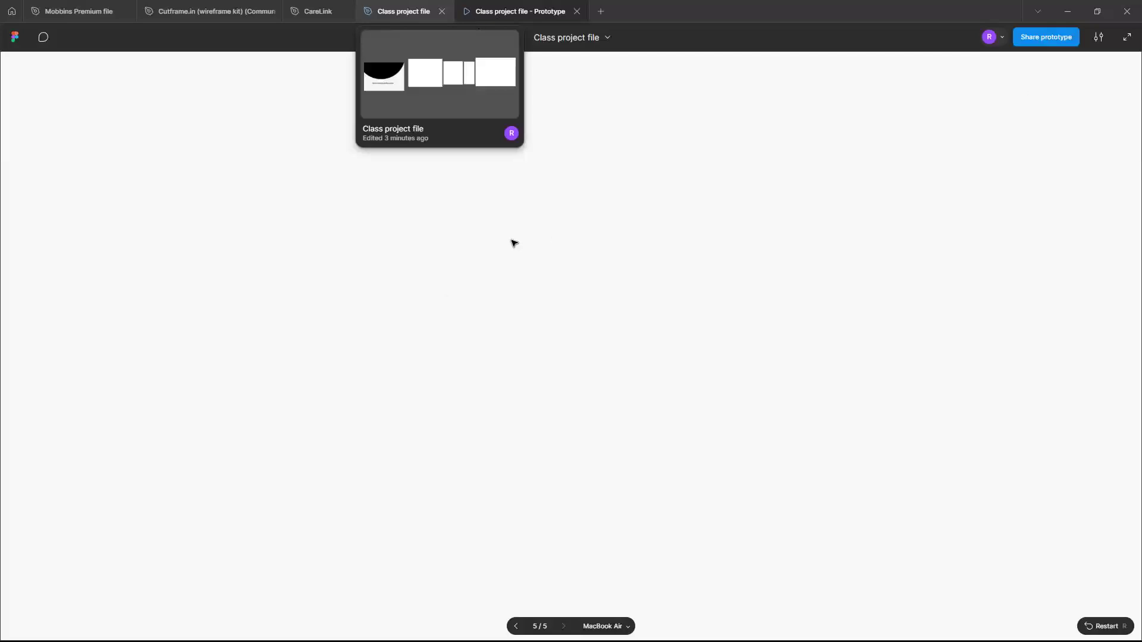
Delete the Frame 1, Android Medium - 1, iPhone 13 mini - 1 and Desktop - 2 frames from the design file.
scroll(514, 242, "down", 3)
scroll(468, 177, "down", 1)
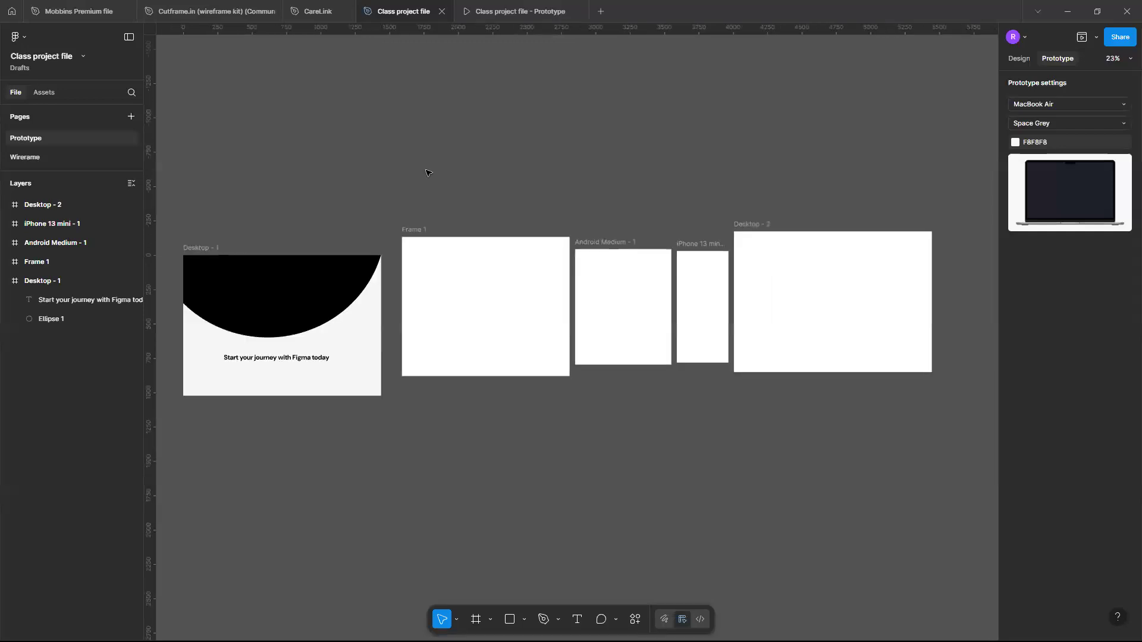
left_click_drag(399, 184, 943, 445)
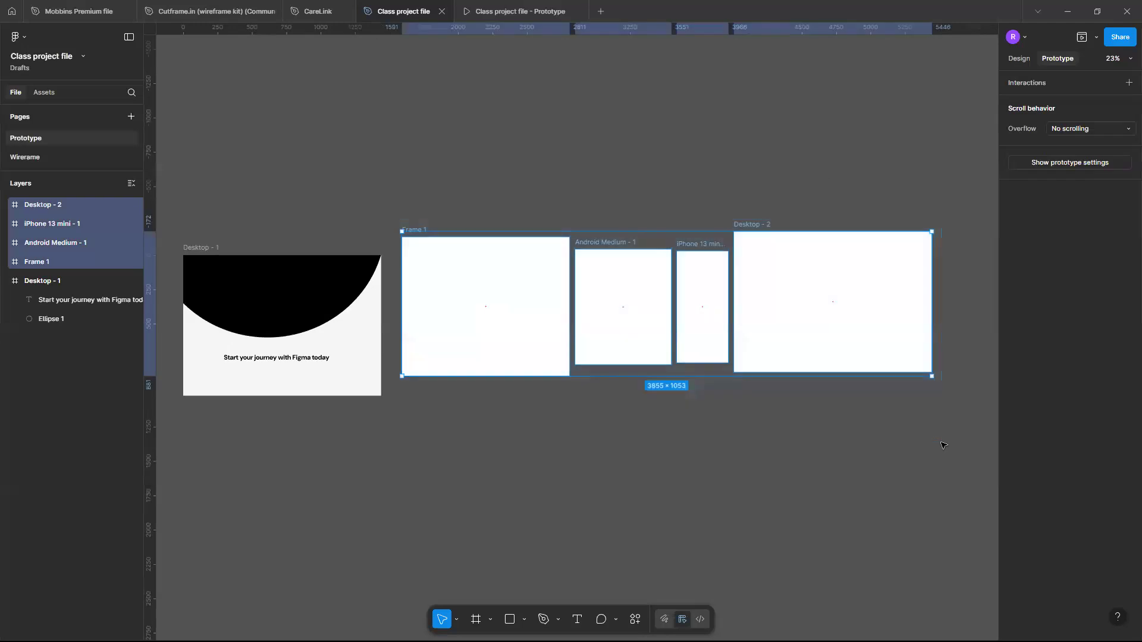
key("Delete")
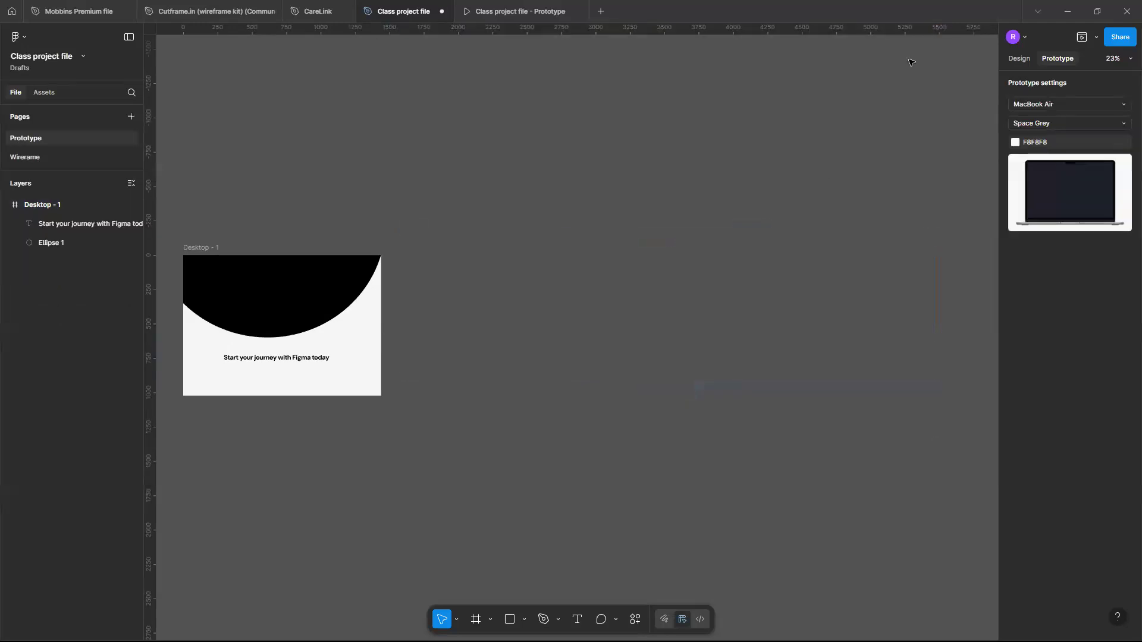
Show the design properties and move the black ellipse in Desktop - 1 to about X -138, Y -1045.
left_click(1012, 60)
scroll(391, 313, "left", 3)
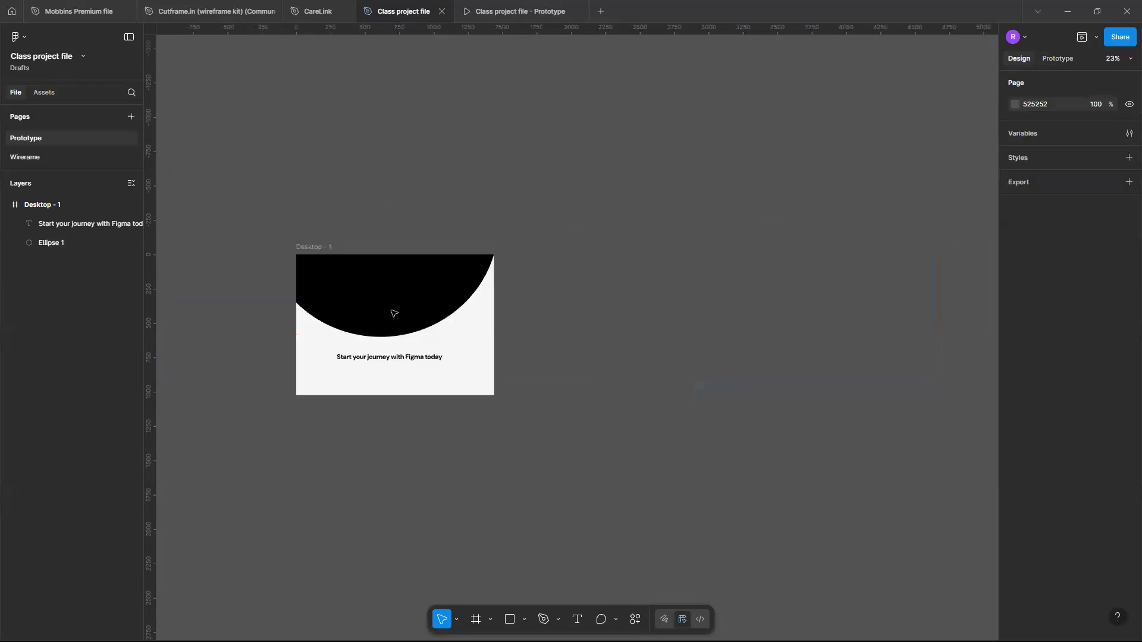
scroll(394, 313, "left", 1)
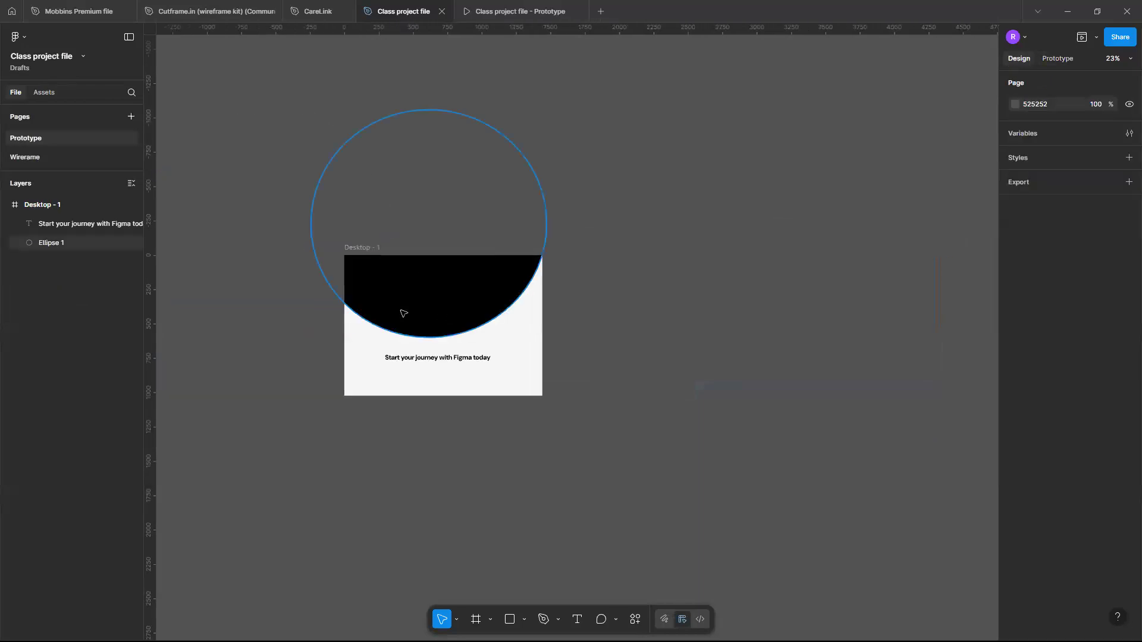
left_click(449, 310)
scroll(471, 313, "left", 1)
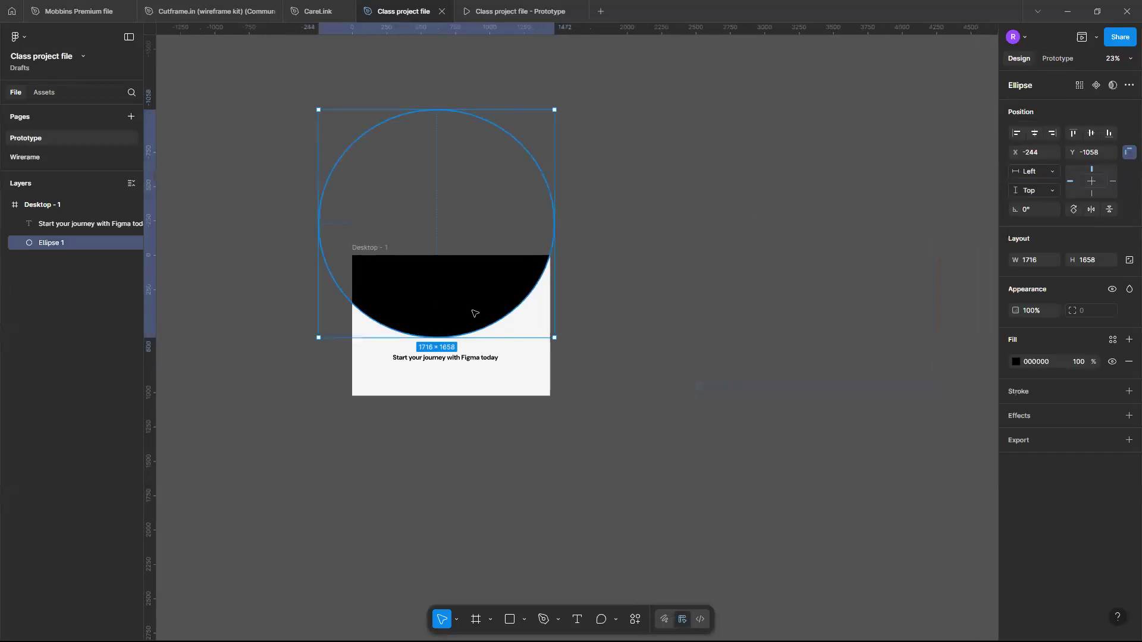
left_click_drag(459, 310, 461, 311)
Move the "Start your journey with Figma today" text up to about X 294, Y 660, just under the ellipse.
scroll(461, 311, "up", 5)
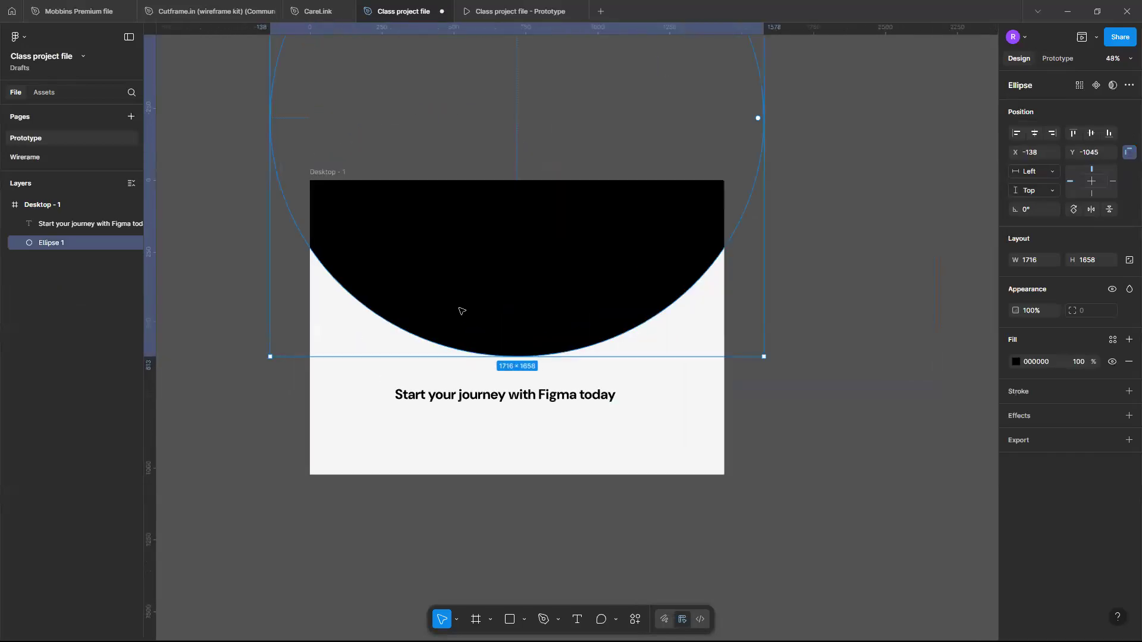
scroll(461, 311, "up", 1)
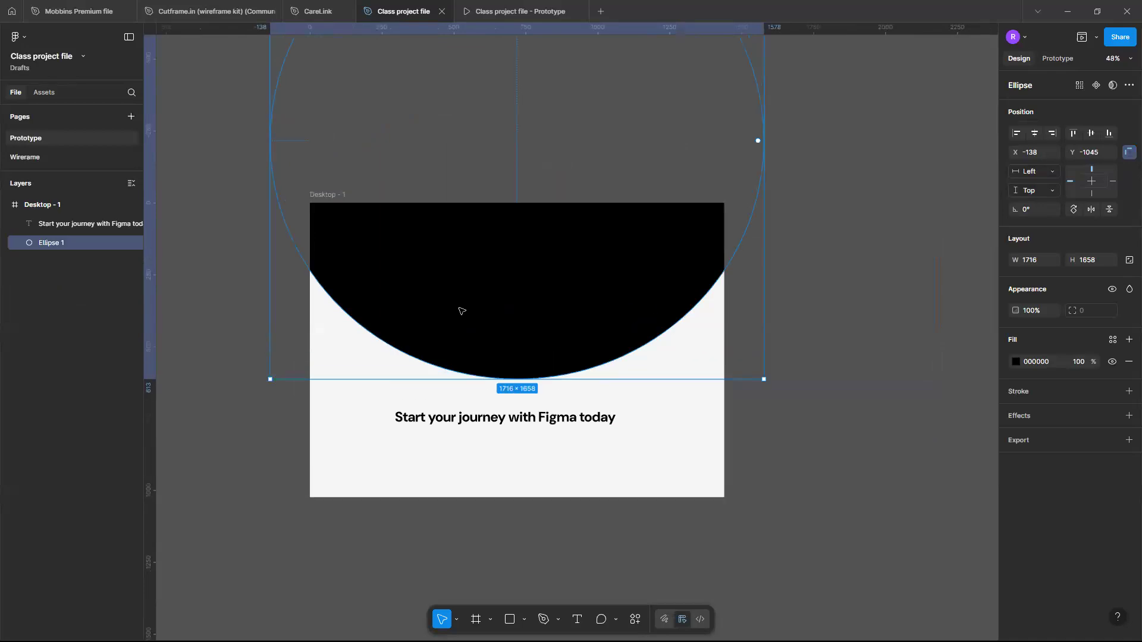
scroll(461, 311, "up", 2)
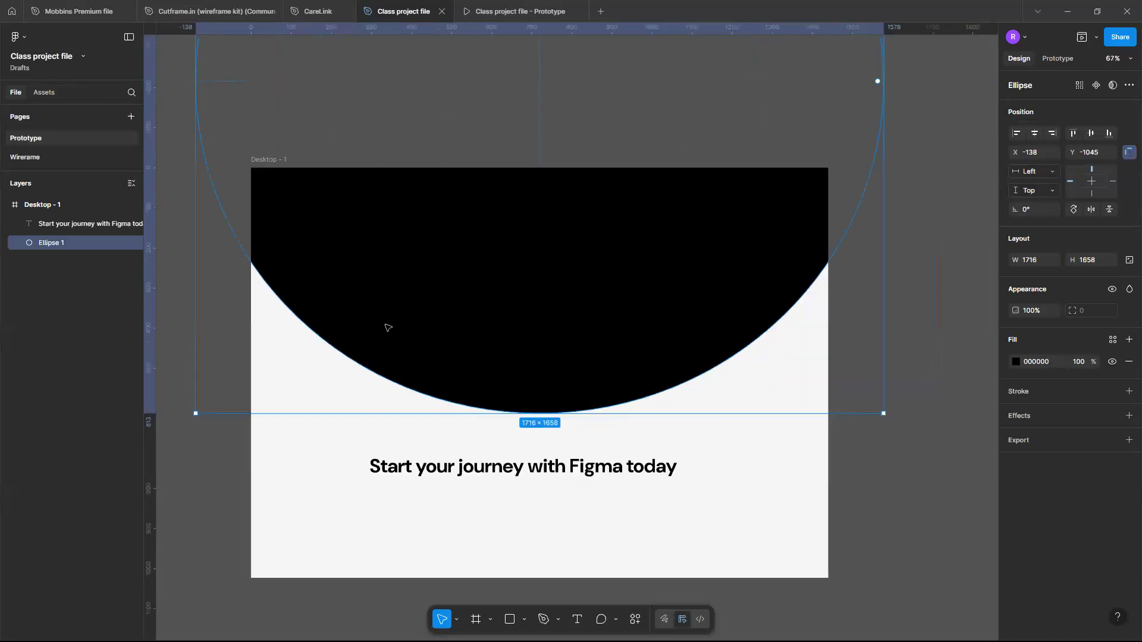
scroll(387, 326, "down", 1)
scroll(453, 446, "up", 1)
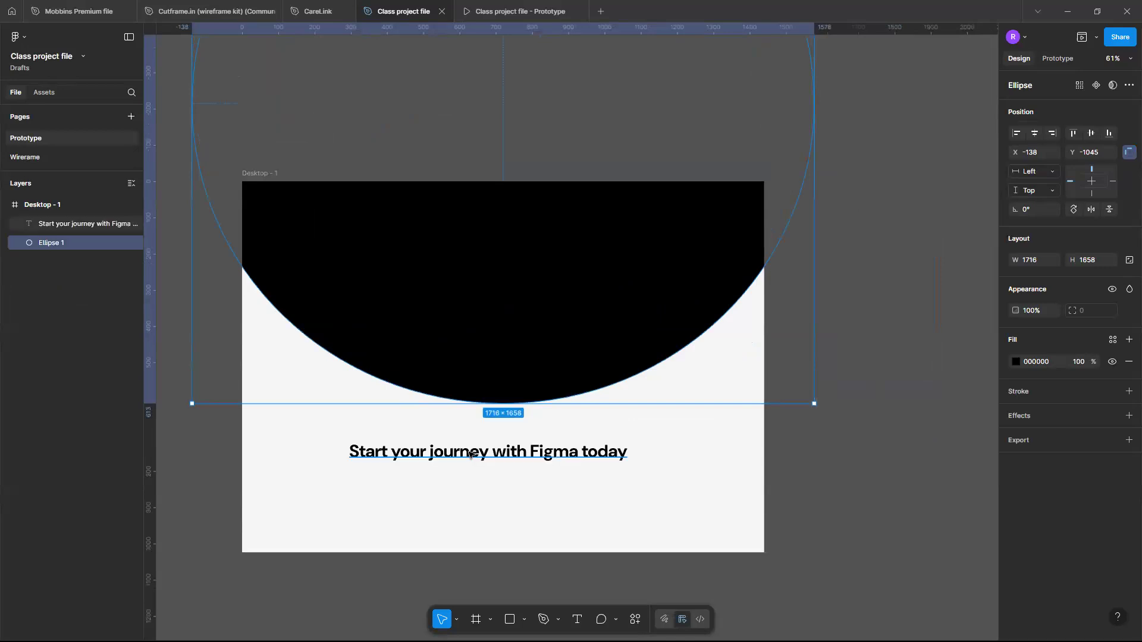
left_click(481, 454)
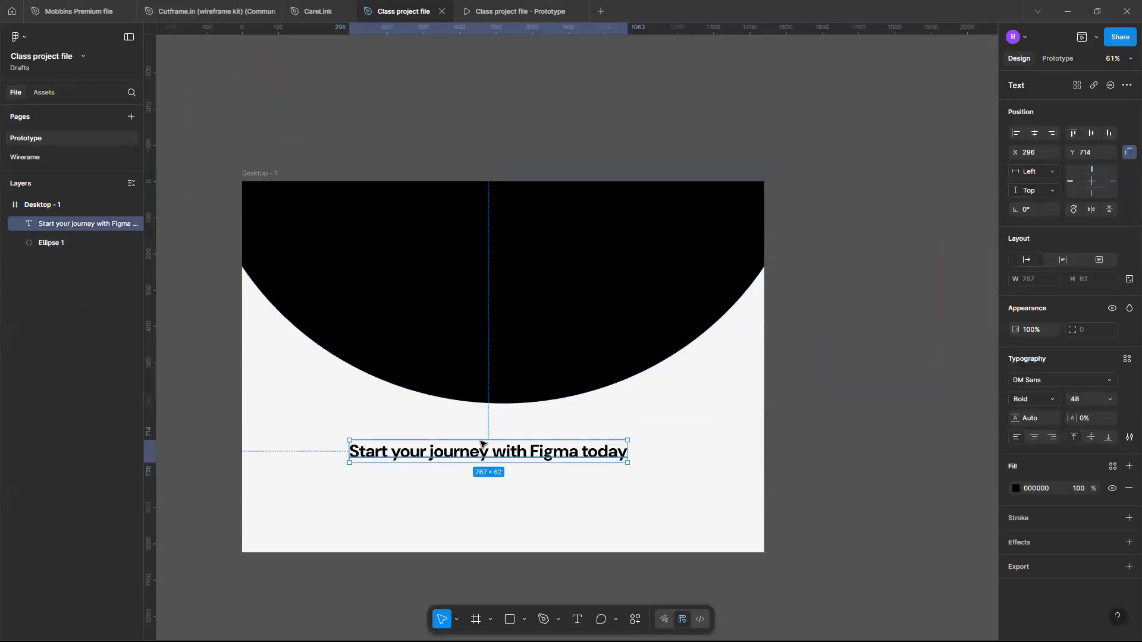
left_click_drag(481, 443, 479, 437)
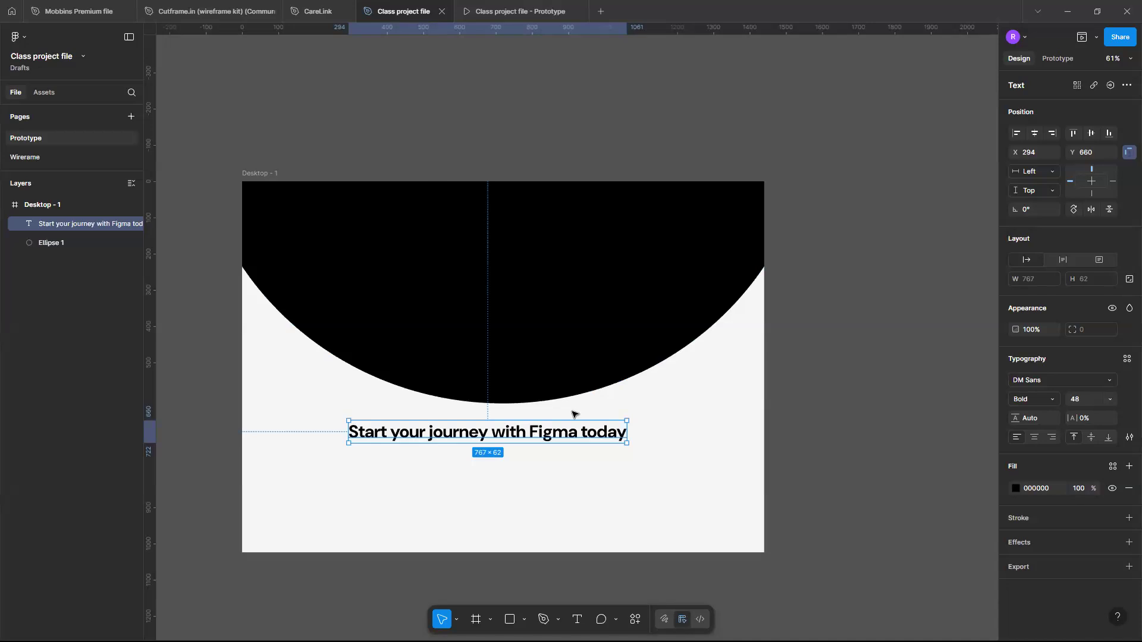
Try left alignment on the black ellipse and align it to the horizontal centre of the Desktop - 1 frame.
left_click(600, 325)
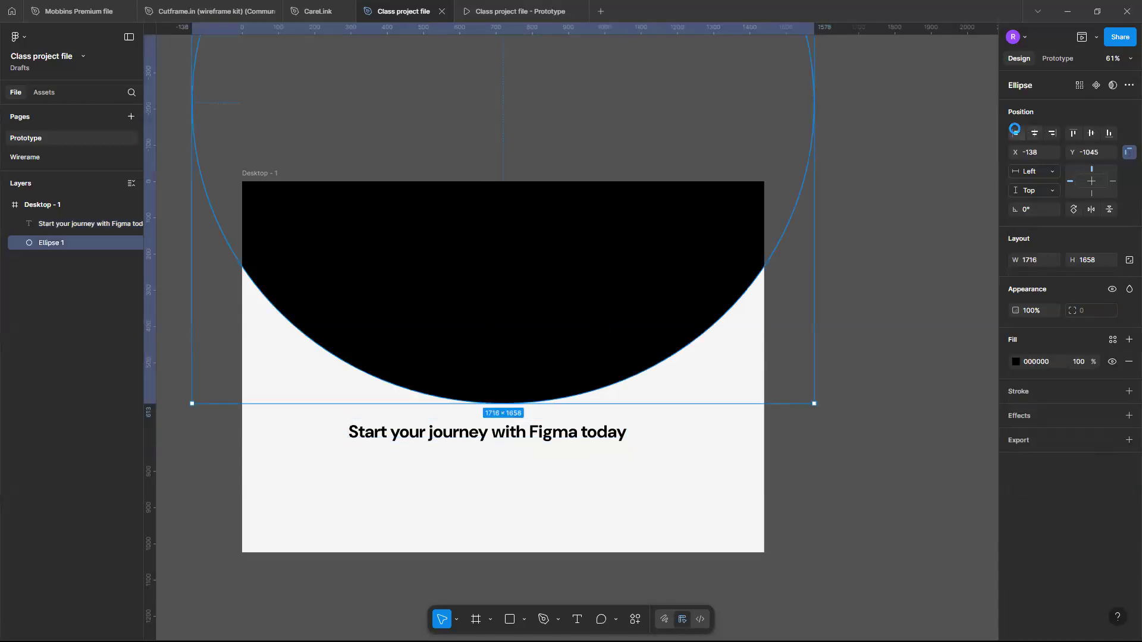
left_click(1016, 133)
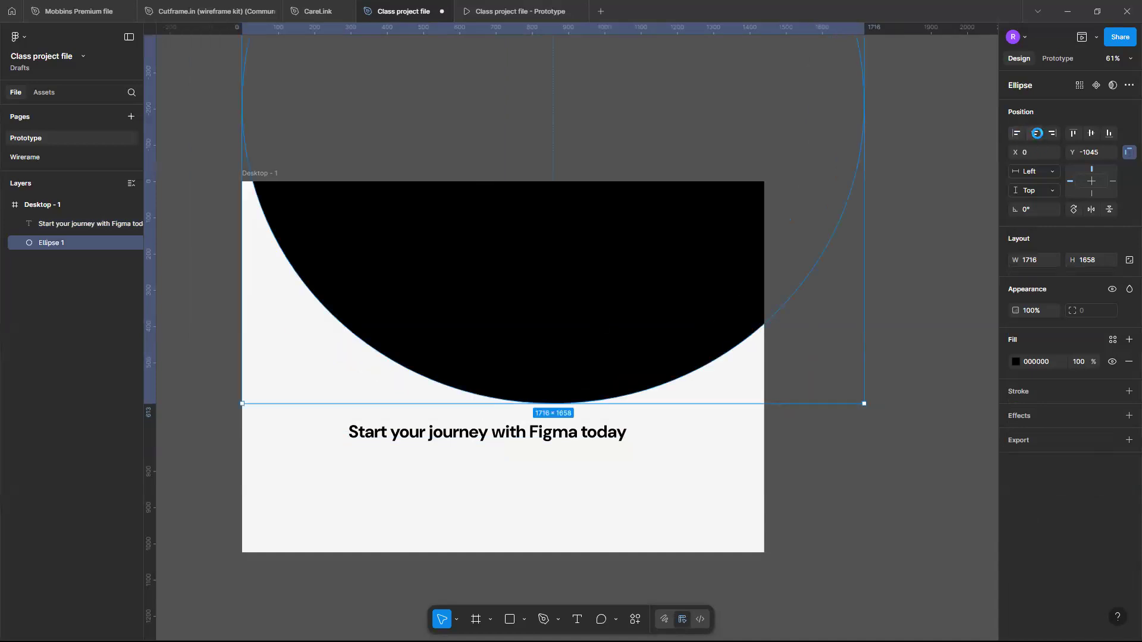
left_click(1036, 133)
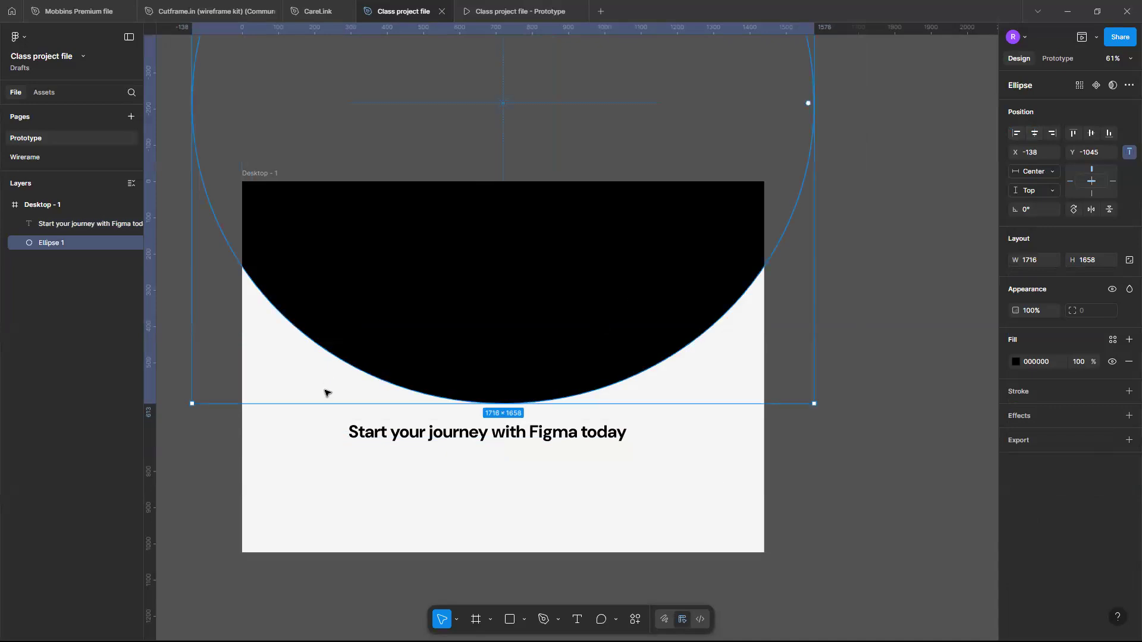
Change the fill of the "Start your journey with Figma today" text to red, FF0C0C.
scroll(325, 391, "down", 5)
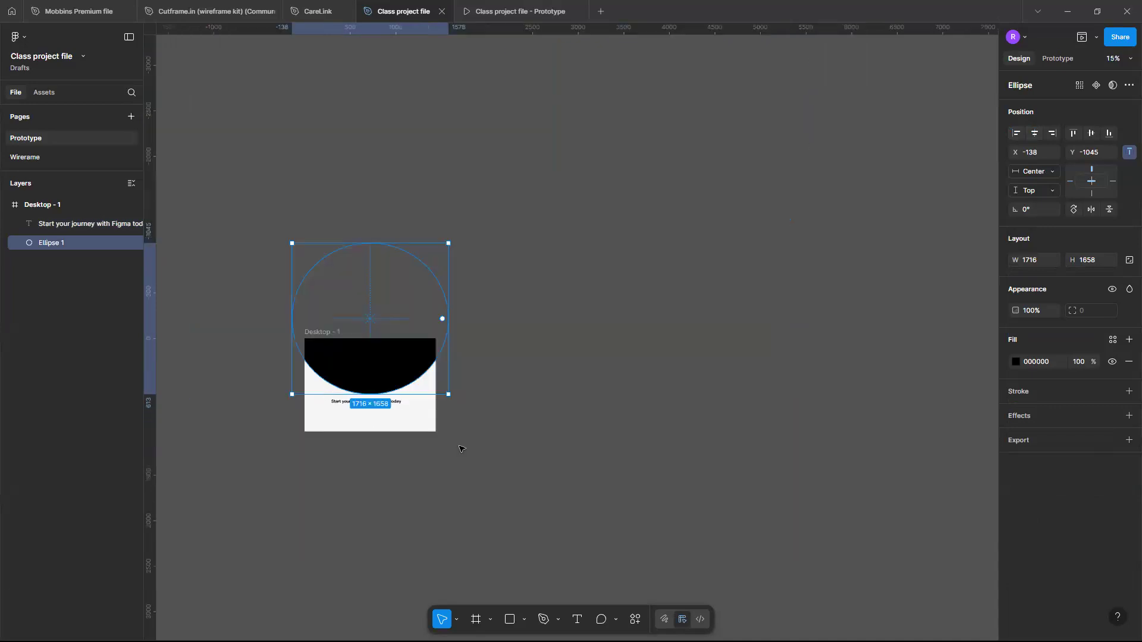
left_click_drag(422, 450, 589, 526)
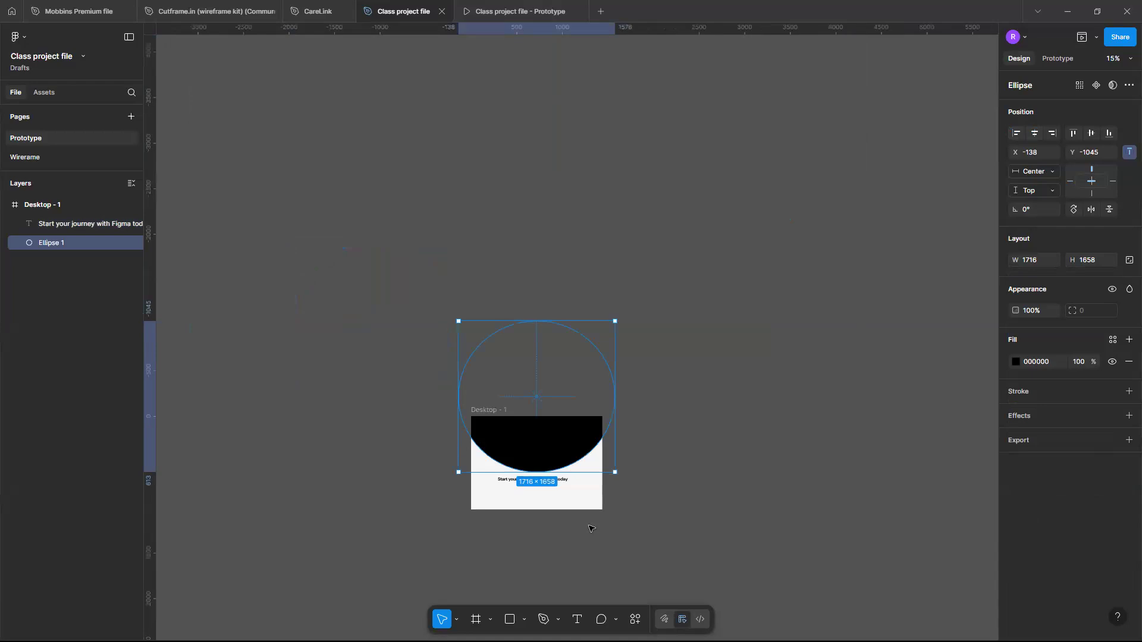
scroll(589, 528, "up", 5)
scroll(591, 528, "up", 3)
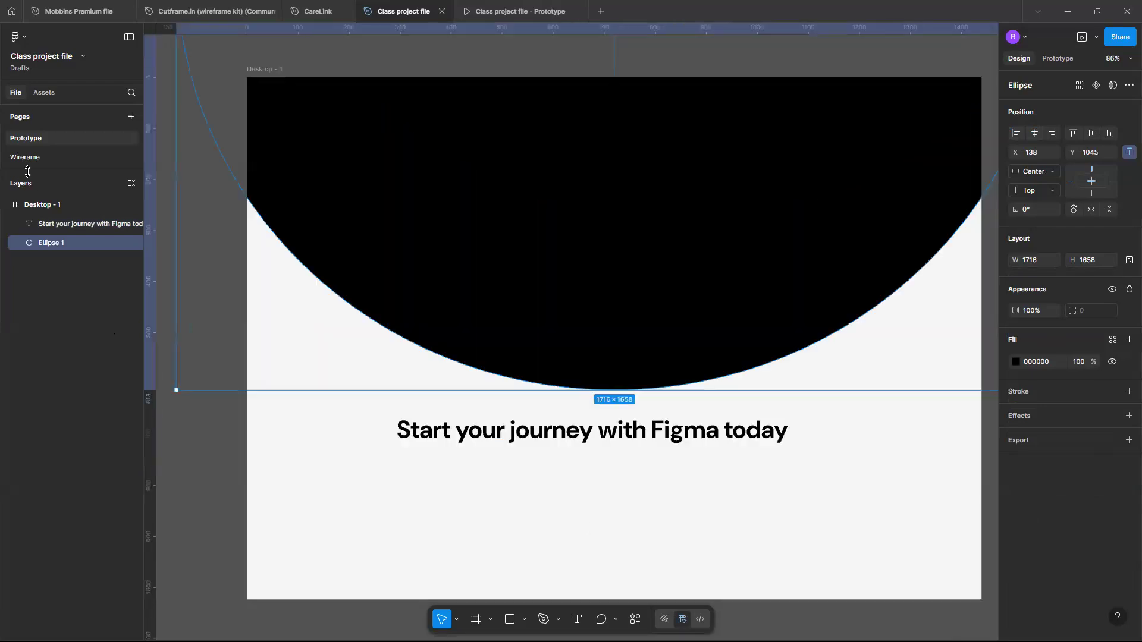
scroll(619, 338, "up", 2)
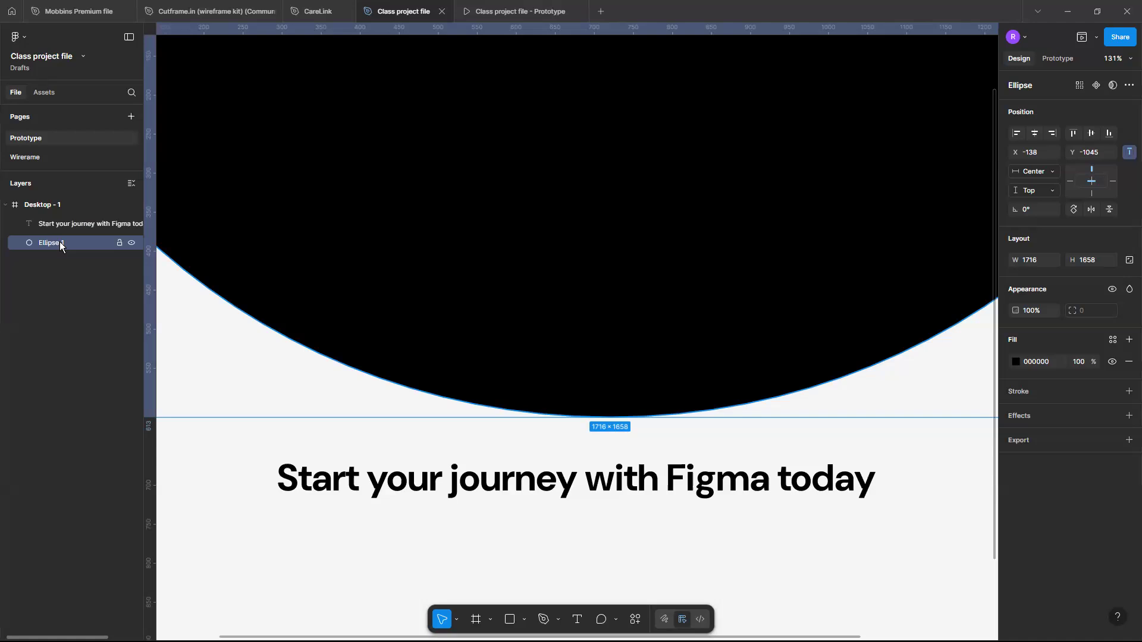
left_click(419, 484)
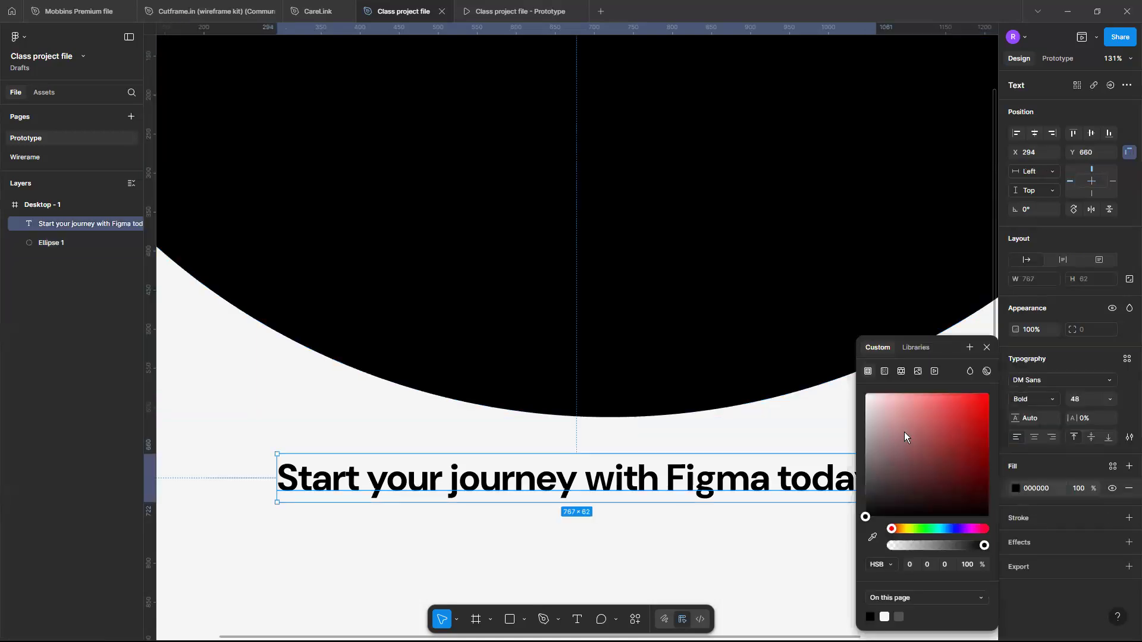
left_click(904, 429)
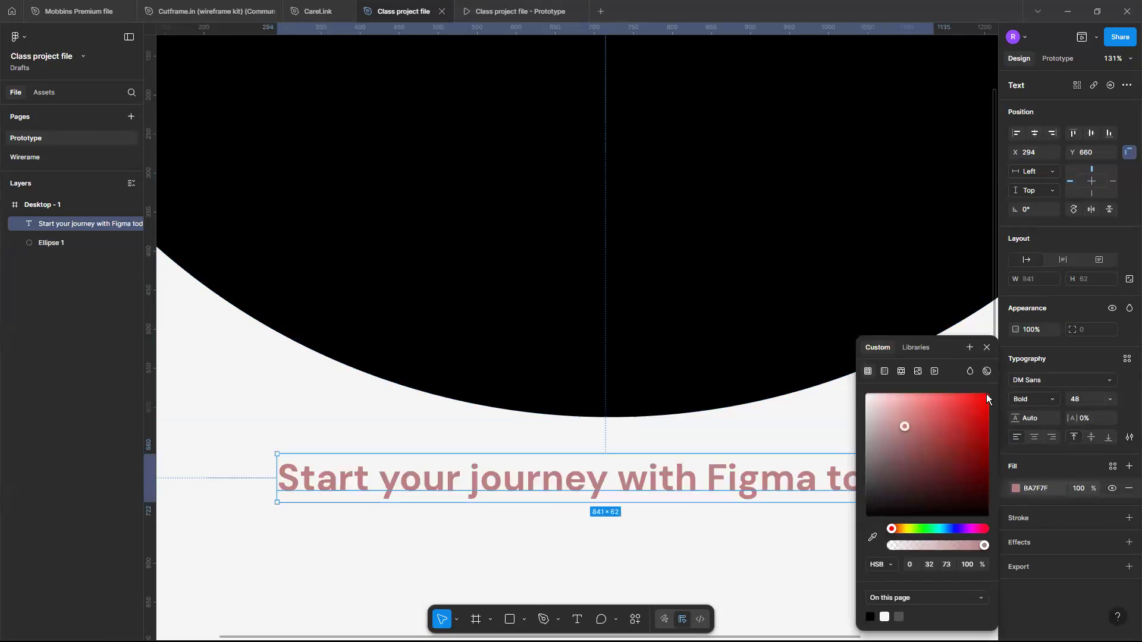
left_click_drag(903, 423, 984, 394)
left_click(986, 348)
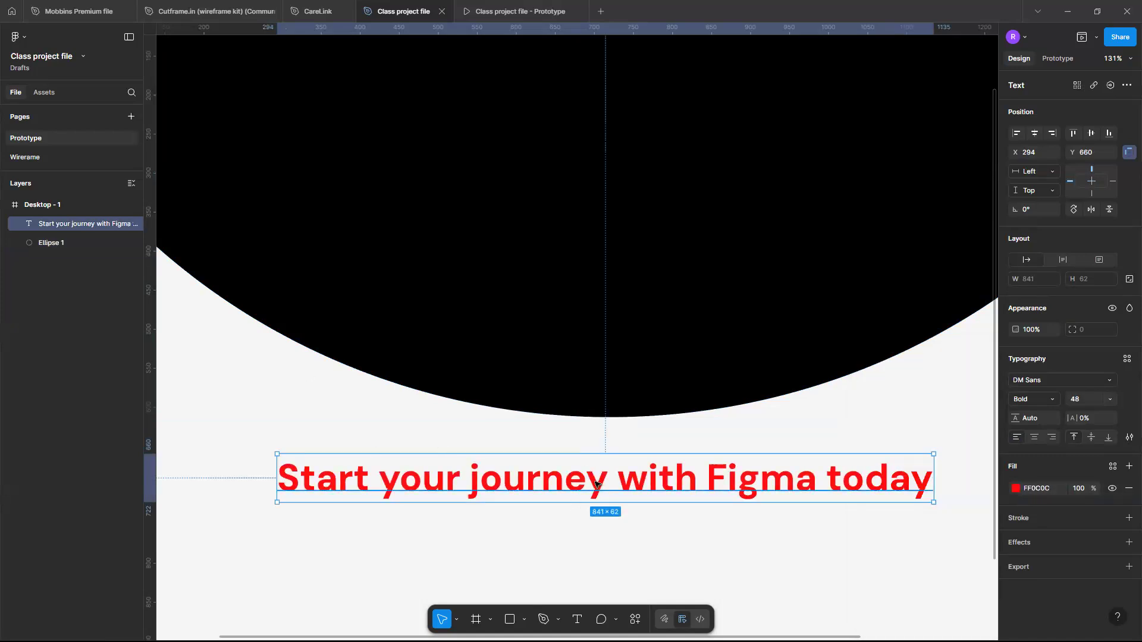
Move the red text up over the lower part of the black ellipse, to about X 280, Y 505, and deselect it.
left_click_drag(596, 484, 587, 366)
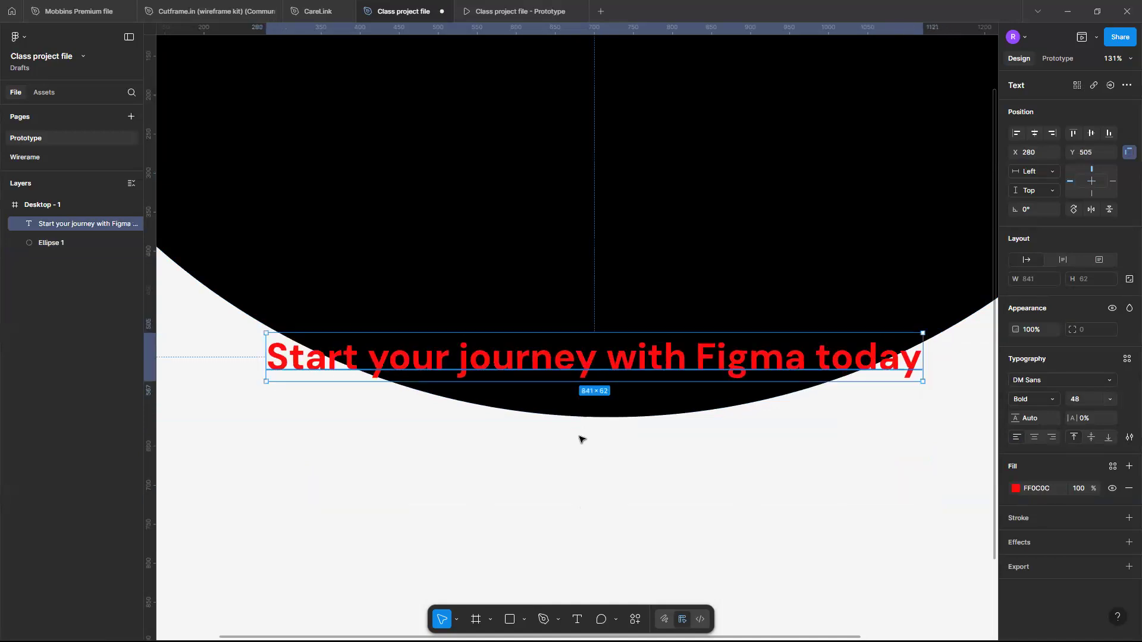
left_click(563, 451)
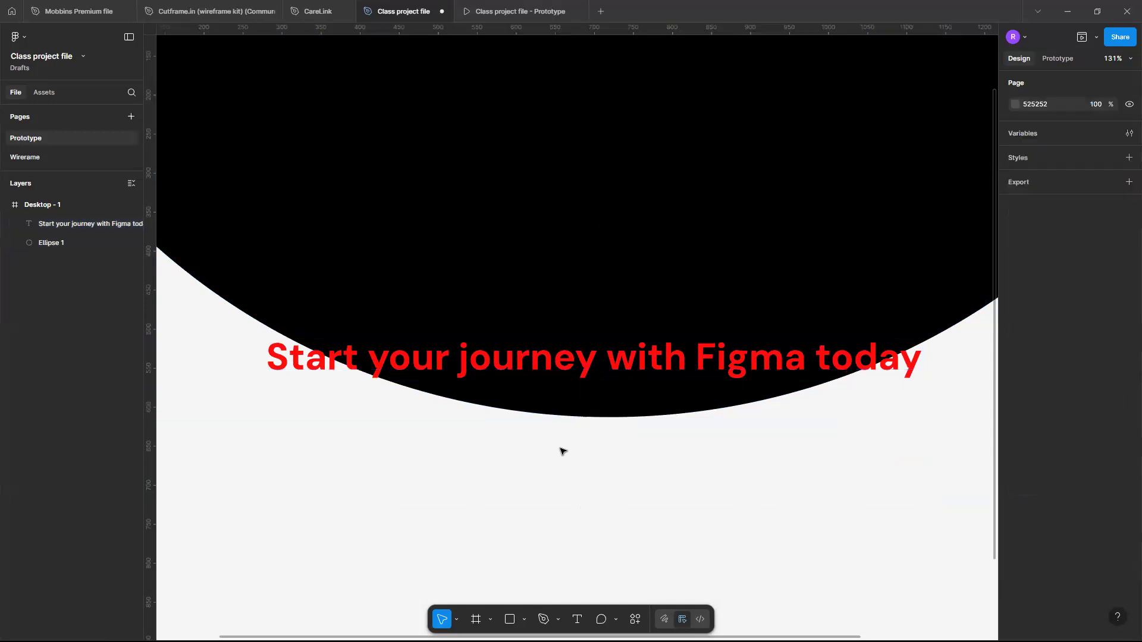
scroll(562, 452, "down", 3)
scroll(563, 451, "up", 3)
scroll(563, 452, "down", 3)
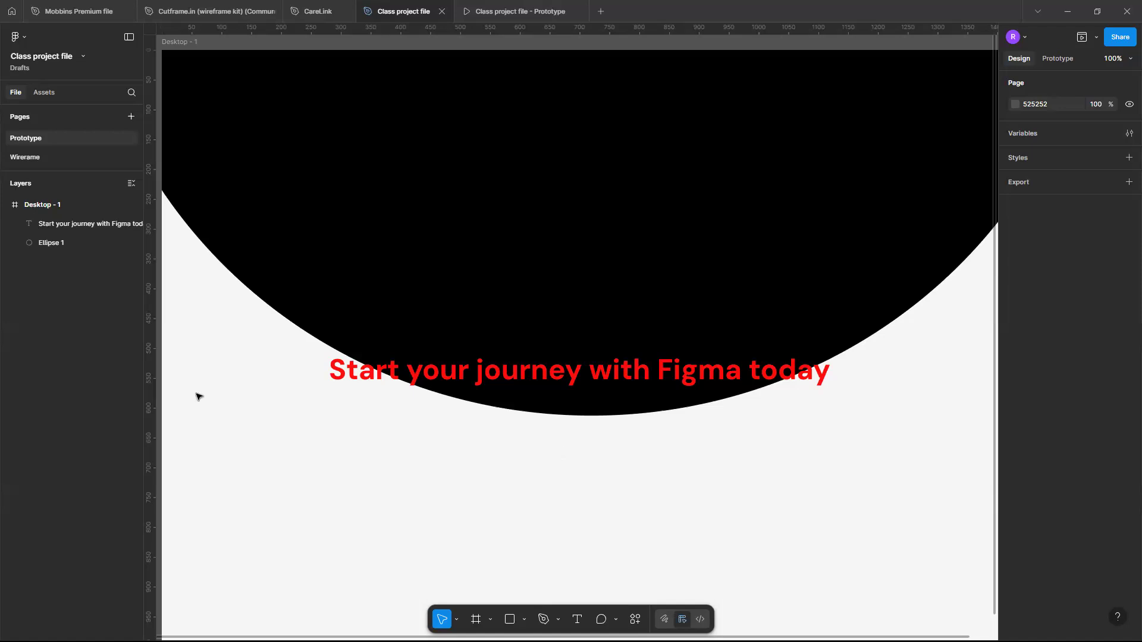
Reorder the red text layer beneath Ellipse 1 and bring it back above the ellipse in Desktop - 1.
left_click(60, 224)
left_click(65, 226)
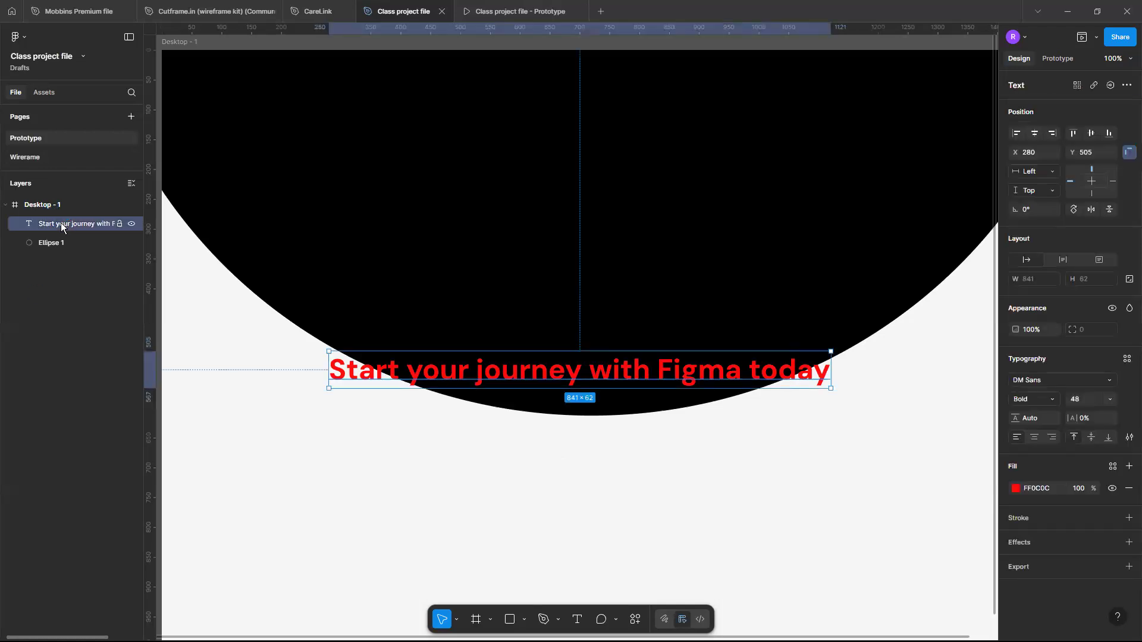
left_click_drag(61, 224, 66, 251)
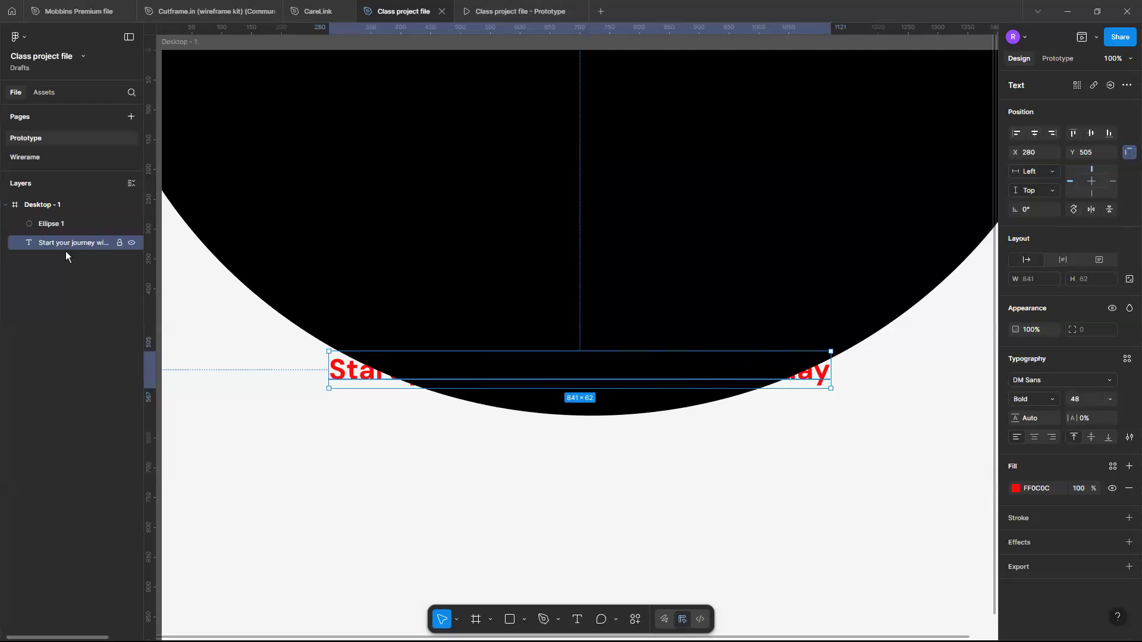
key("ctrl+z")
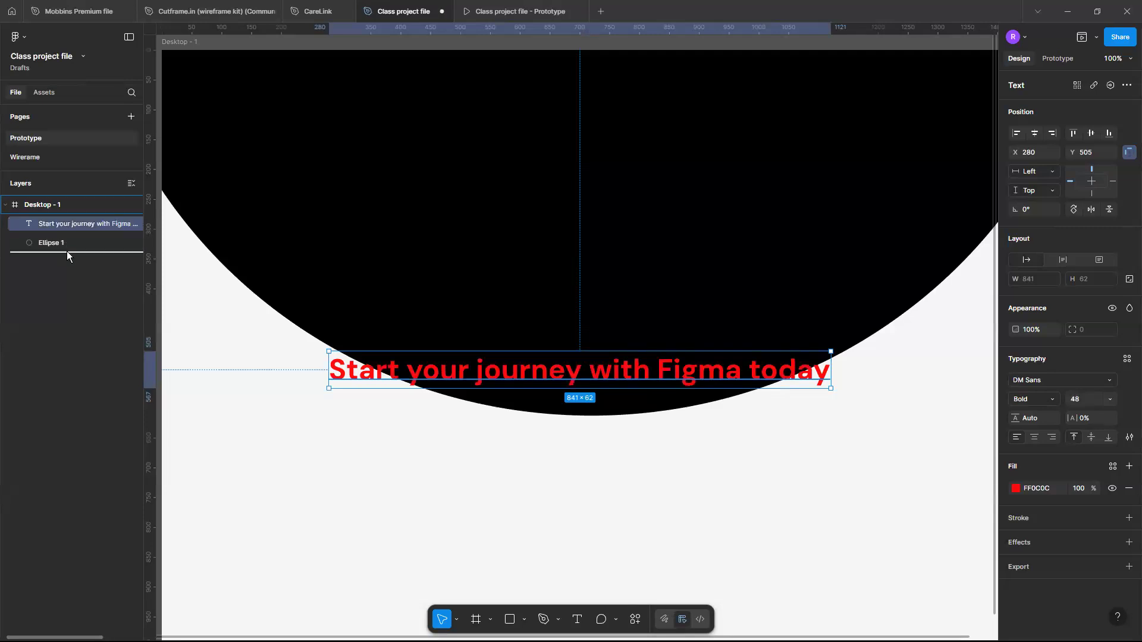
key("ctrl+shift+z")
left_click_drag(65, 246, 58, 213)
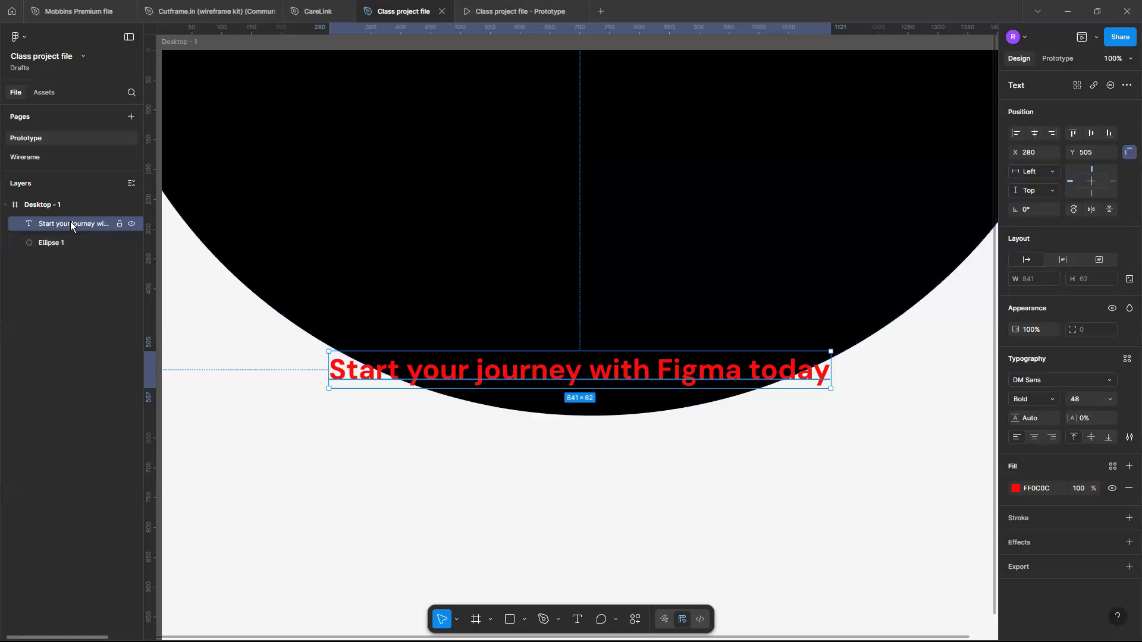
Reorder the red text layer beneath Ellipse 1 and place a copy of the text below the ellipse at about X 281, Y 694.
mouse_move(70, 224)
left_mouse_down()
mouse_move(76, 255)
mouse_move(72, 222)
mouse_move(72, 256)
mouse_move(72, 241)
left_mouse_up()
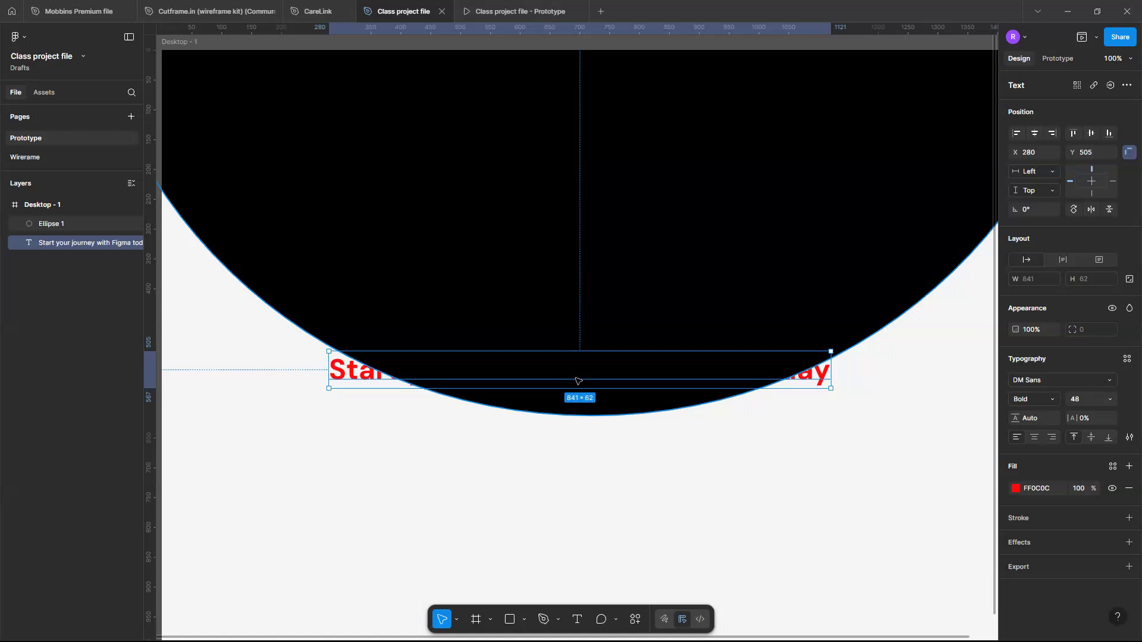
left_click(389, 383)
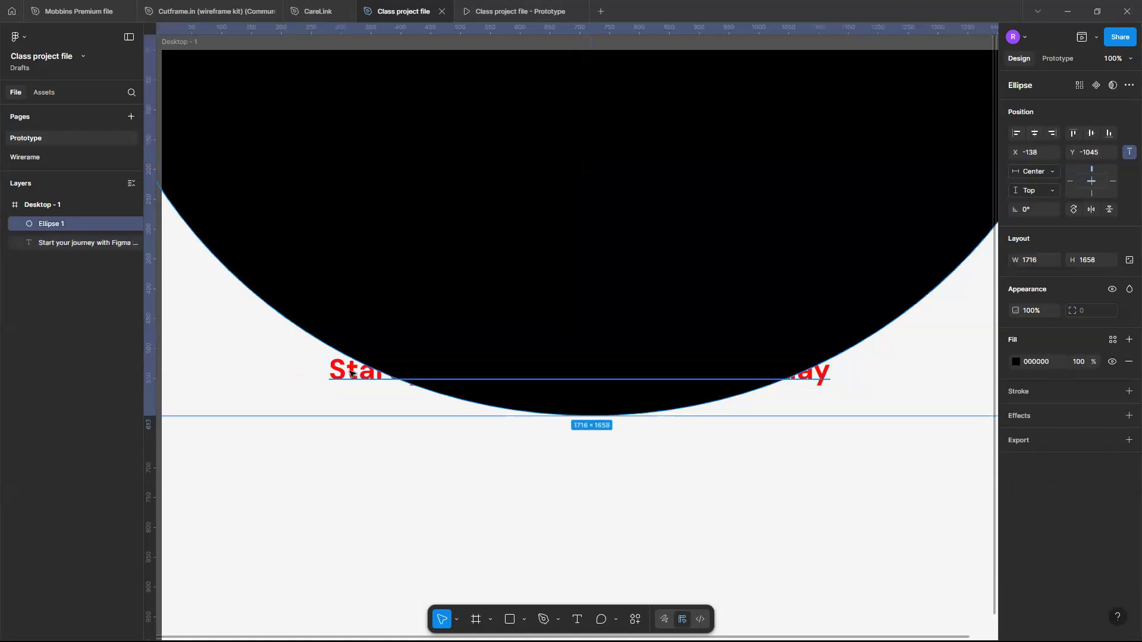
left_click(359, 378)
left_click_drag(359, 379, 360, 489)
Replace the wording of the copied text below the ellipse with "Ctrl + [ - Go to back".
double_click(360, 488)
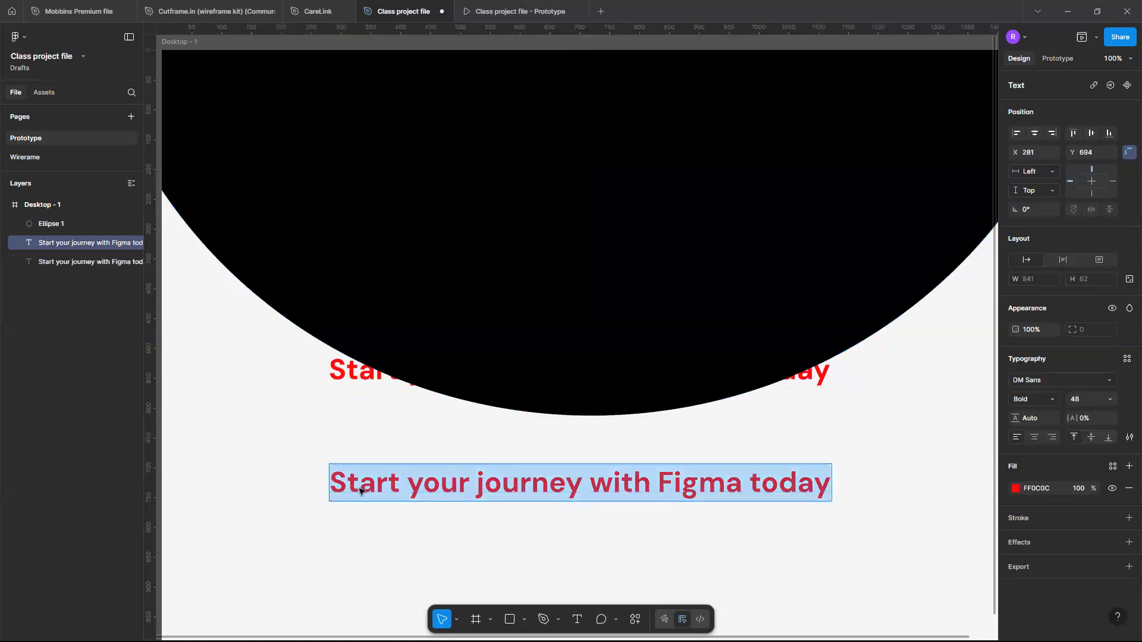
type("Ctrl + {")
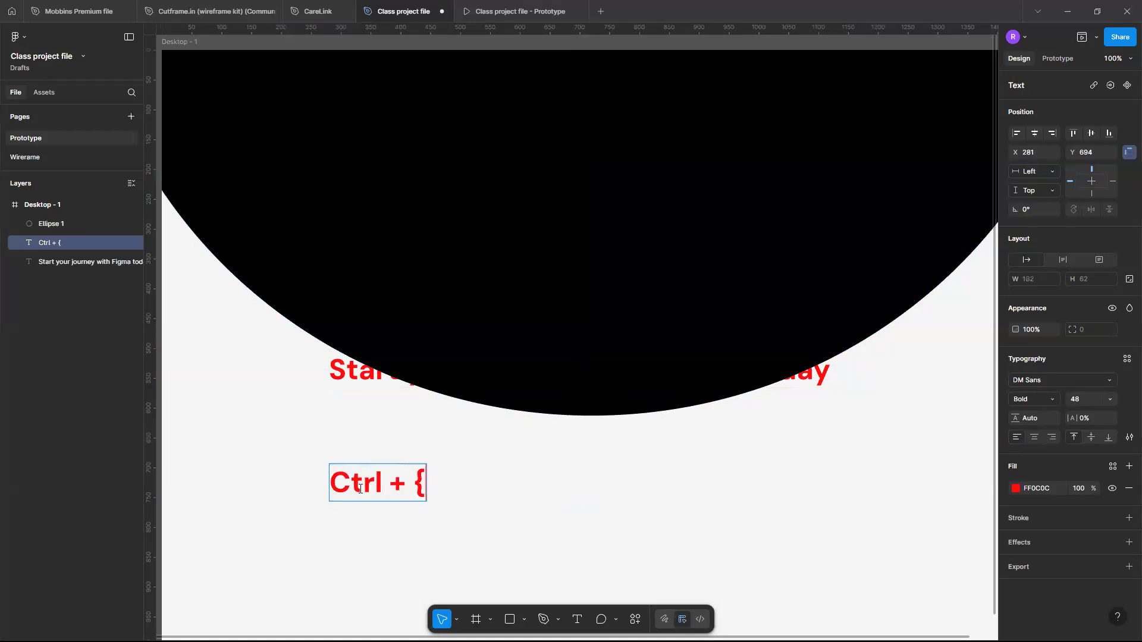
key("BackSpace")
type("[ - Behinf")
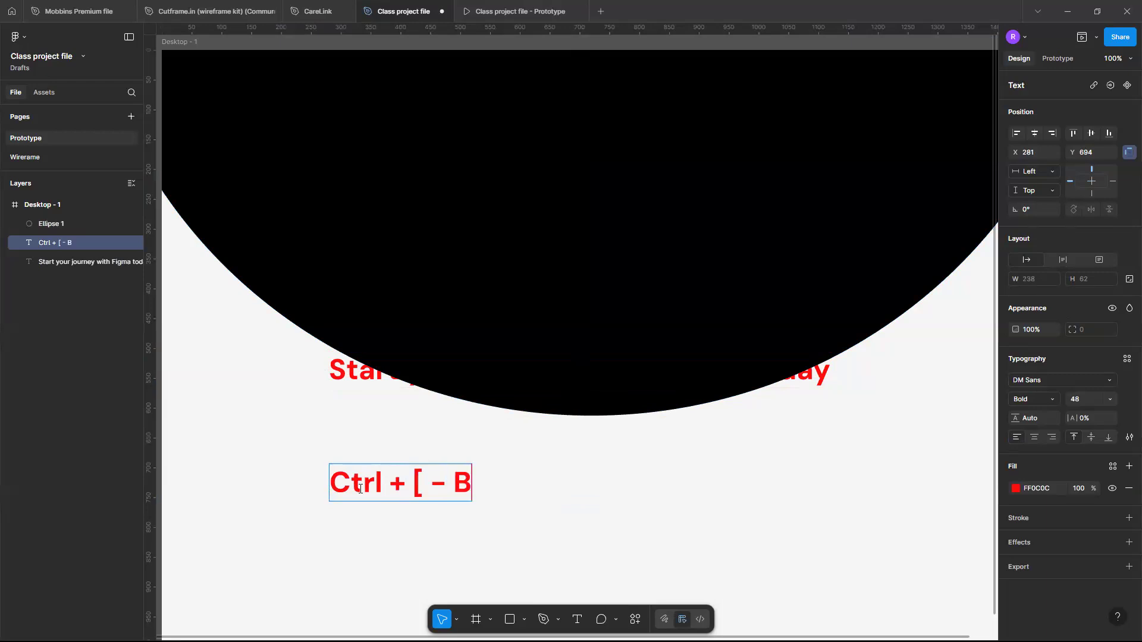
key("BackSpace")
key("BackSpace")
key("BackSpace")
key("BackSpace")
key("BackSpace")
key("BackSpace")
key("BackSpace")
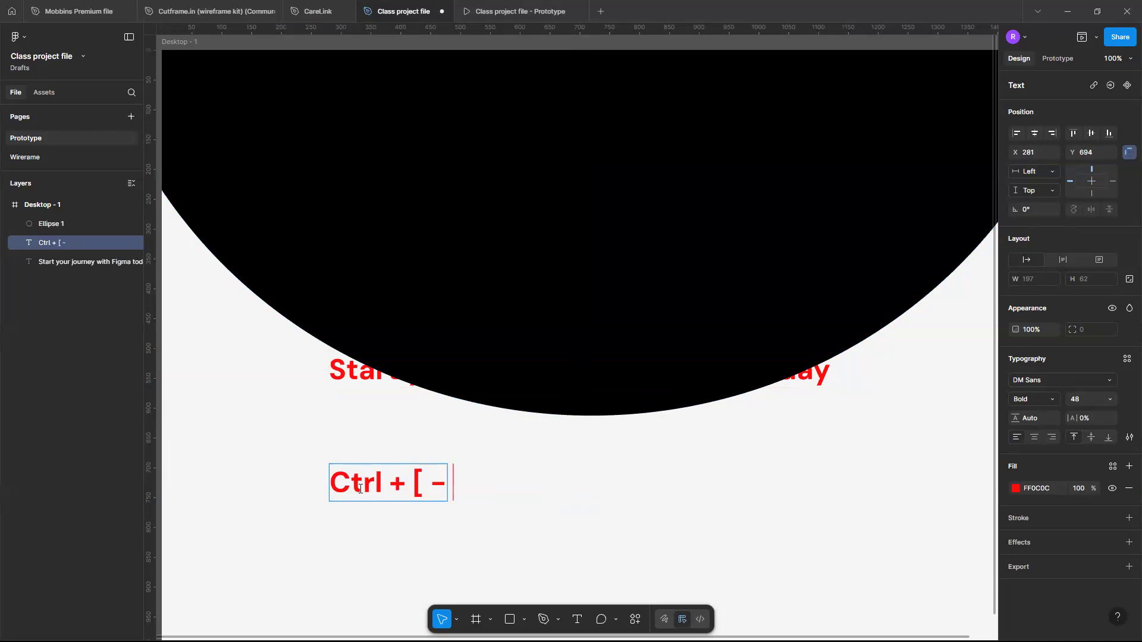
type("Go to bacl")
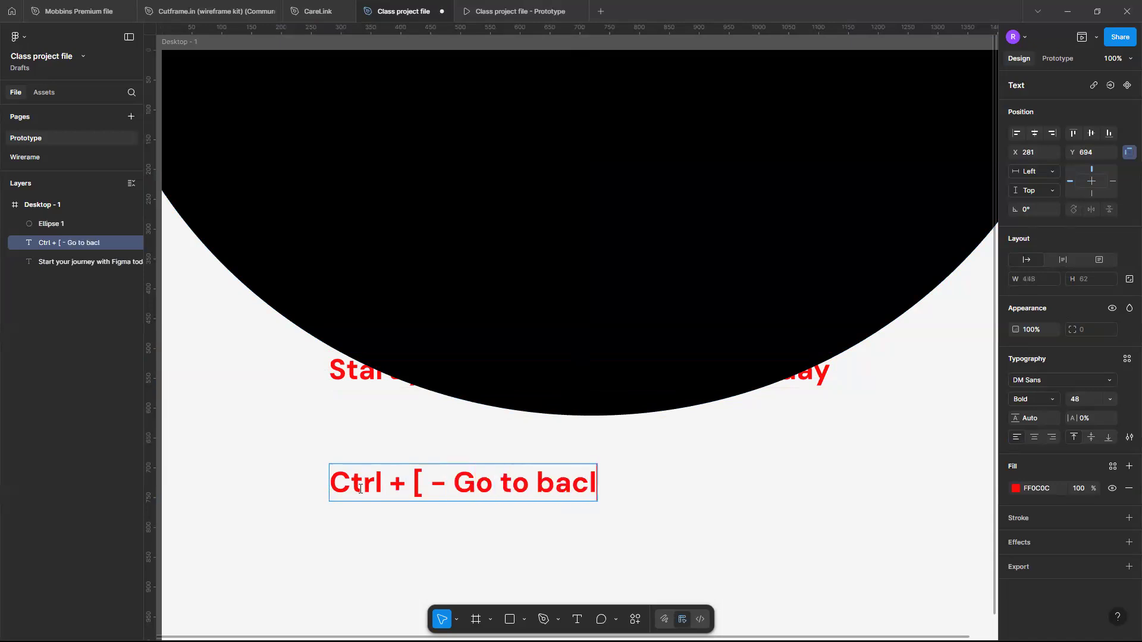
key("BackSpace")
type("k")
Add a second line reading "Ctrl + ] - Go to front" to the shortcut note and finish editing it.
key("Return")
type("C")
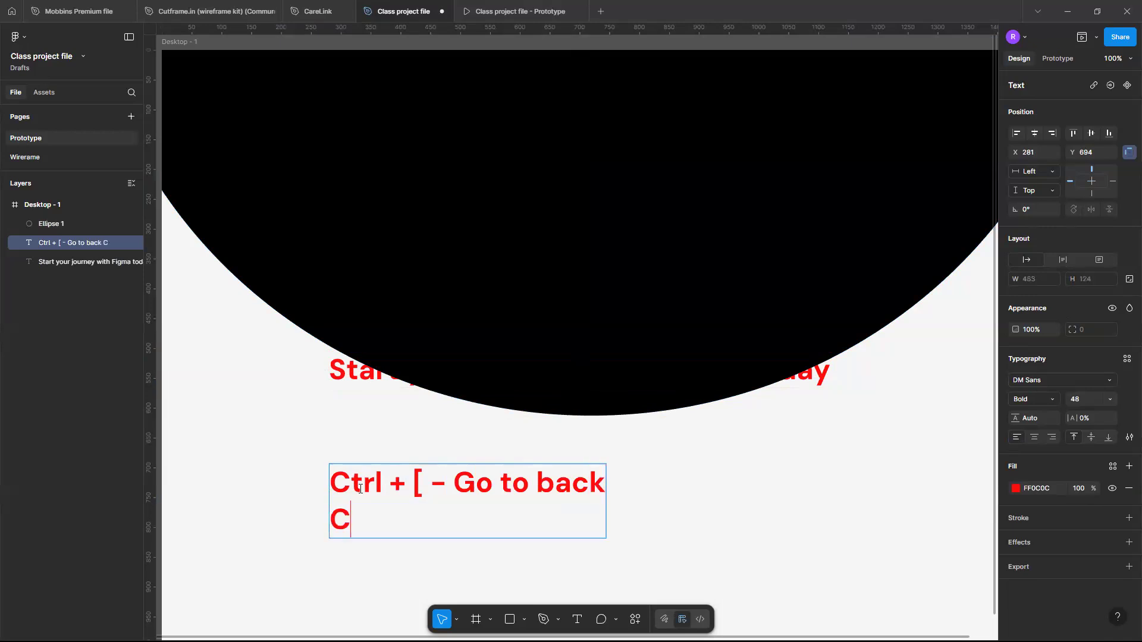
type("trl + }")
key("BackSpace")
type("] - ")
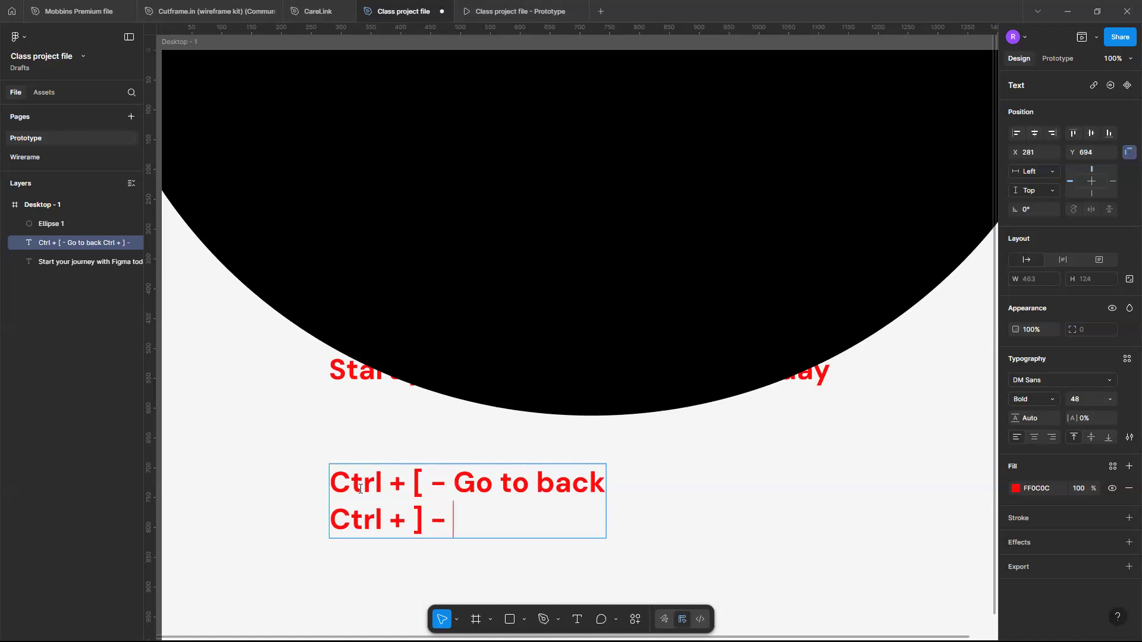
type("Go to from")
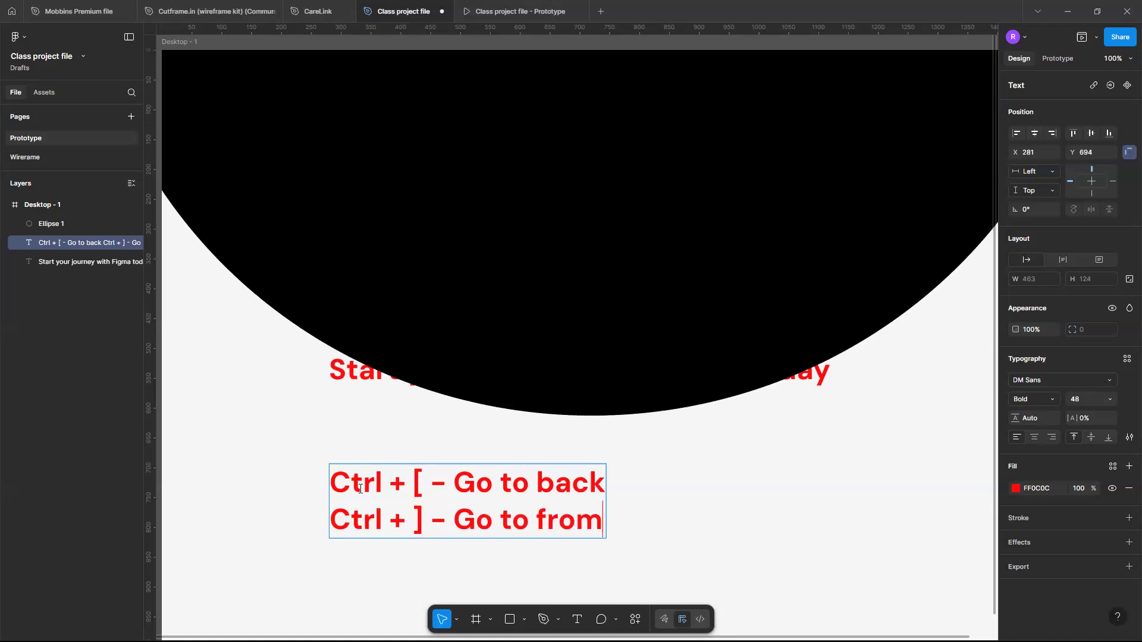
type("t")
key("BackSpace")
key("BackSpace")
type("nt")
key("Escape")
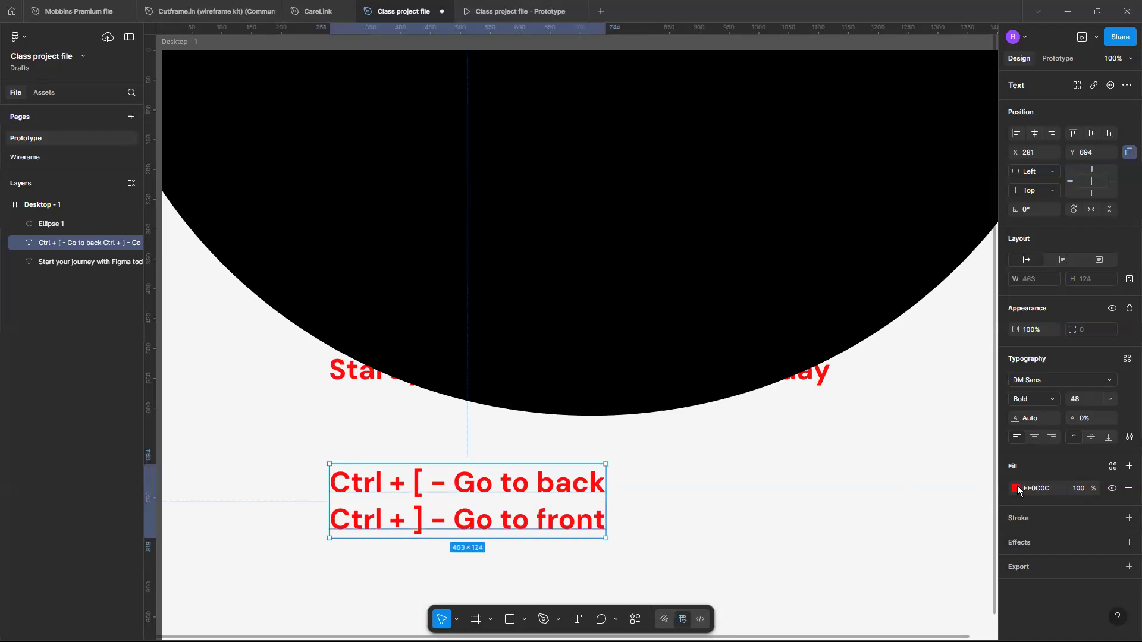
Change the fill of the two-line shortcut note to dark red, A63131.
left_click(1016, 489)
left_click(927, 405)
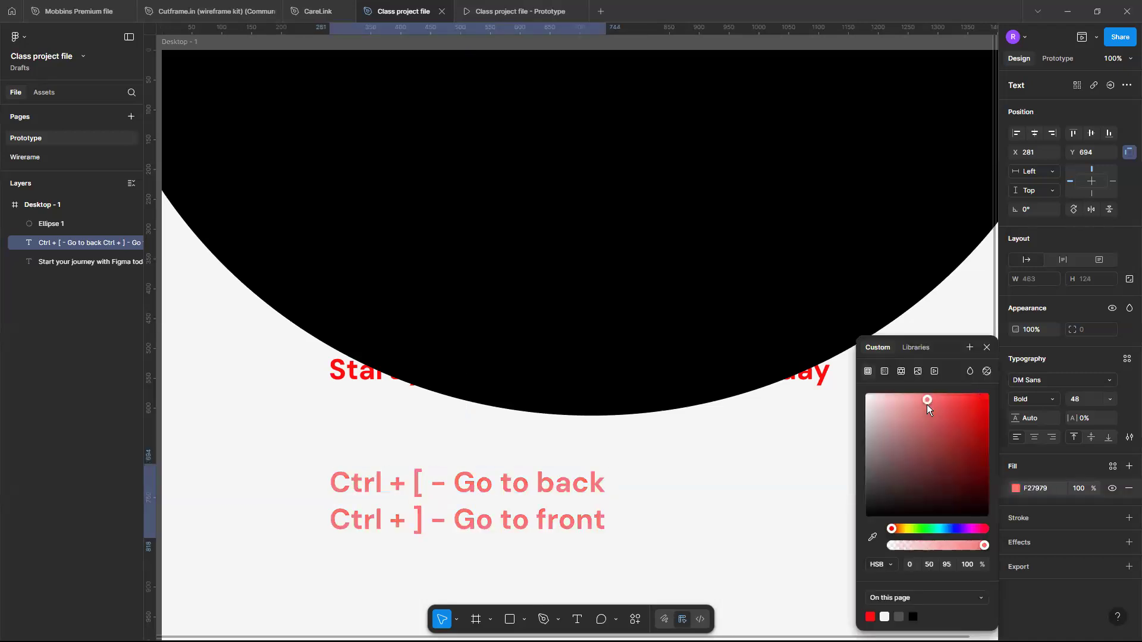
left_click(953, 437)
left_click(669, 515)
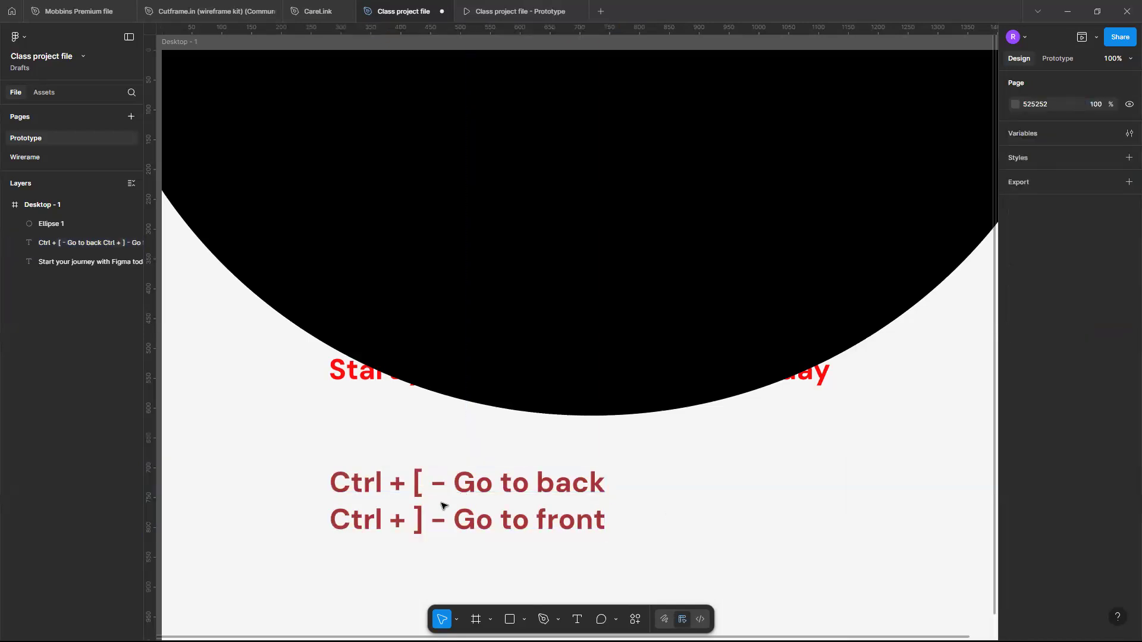
left_click(450, 490)
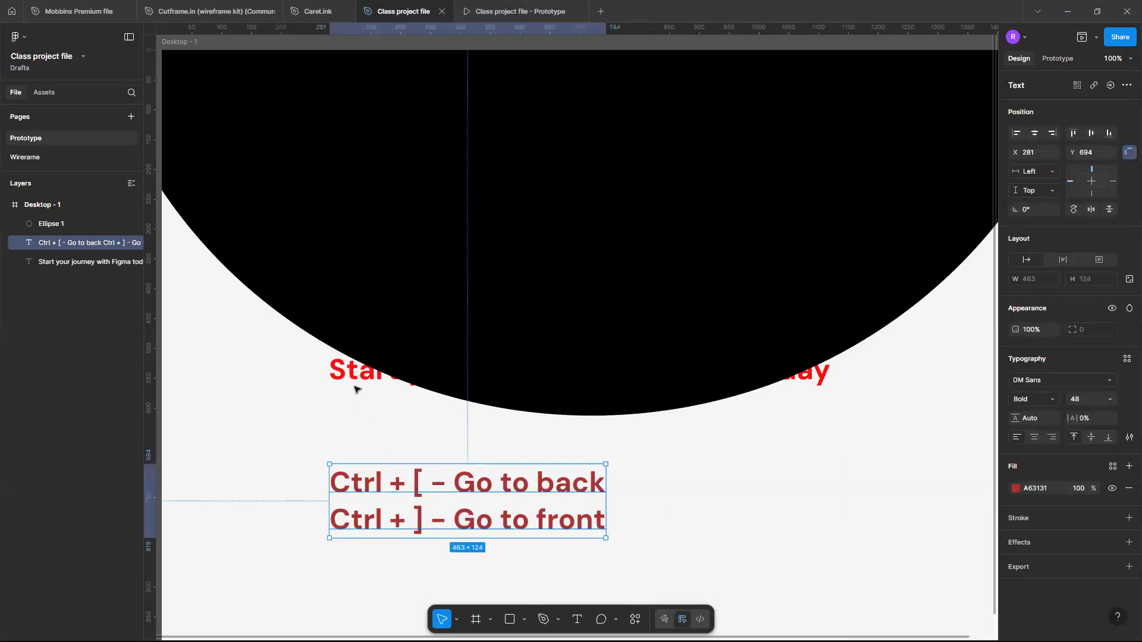
Shift the red "Start your journey with Figma today" text backward and forward in the layer order, ending above Ellipse 1.
left_click(355, 385)
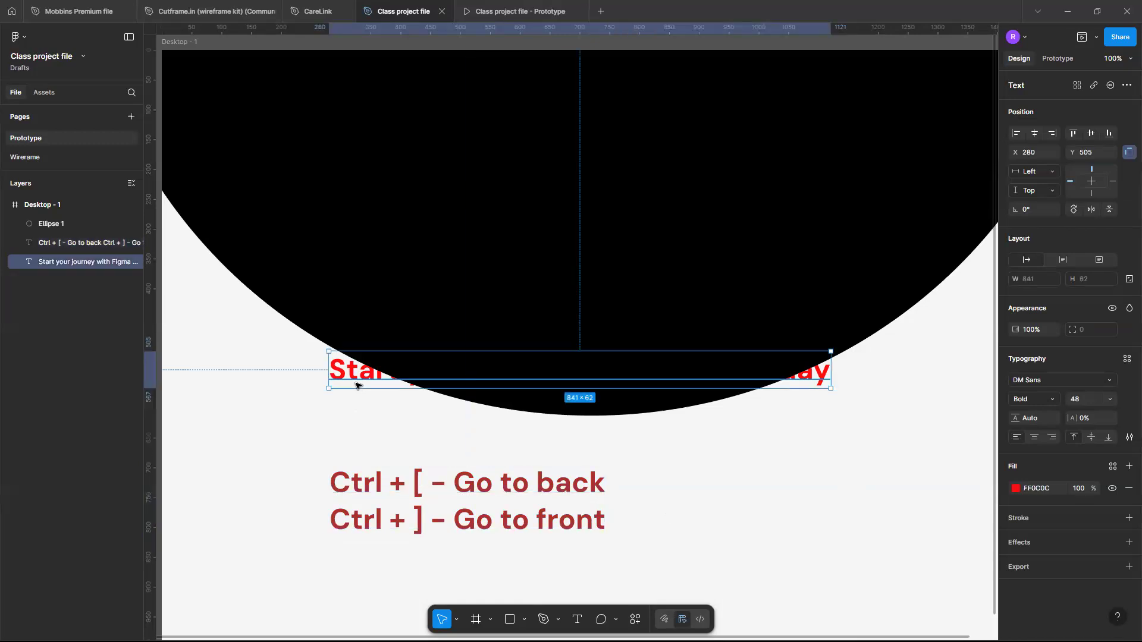
key("ctrl+]")
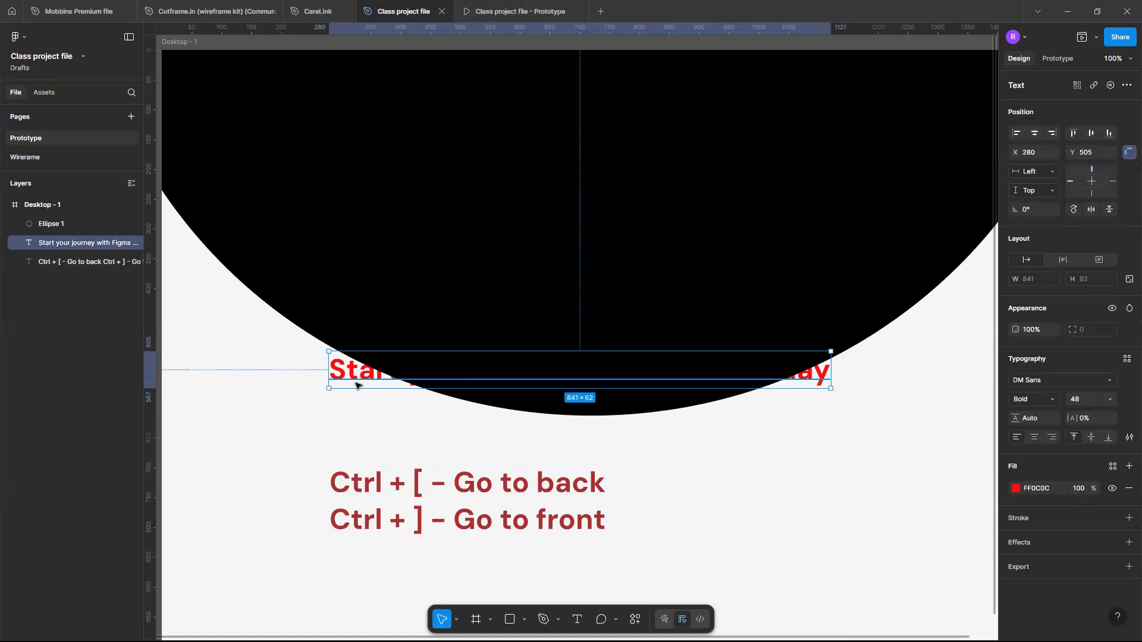
key("ctrl+bracketleft")
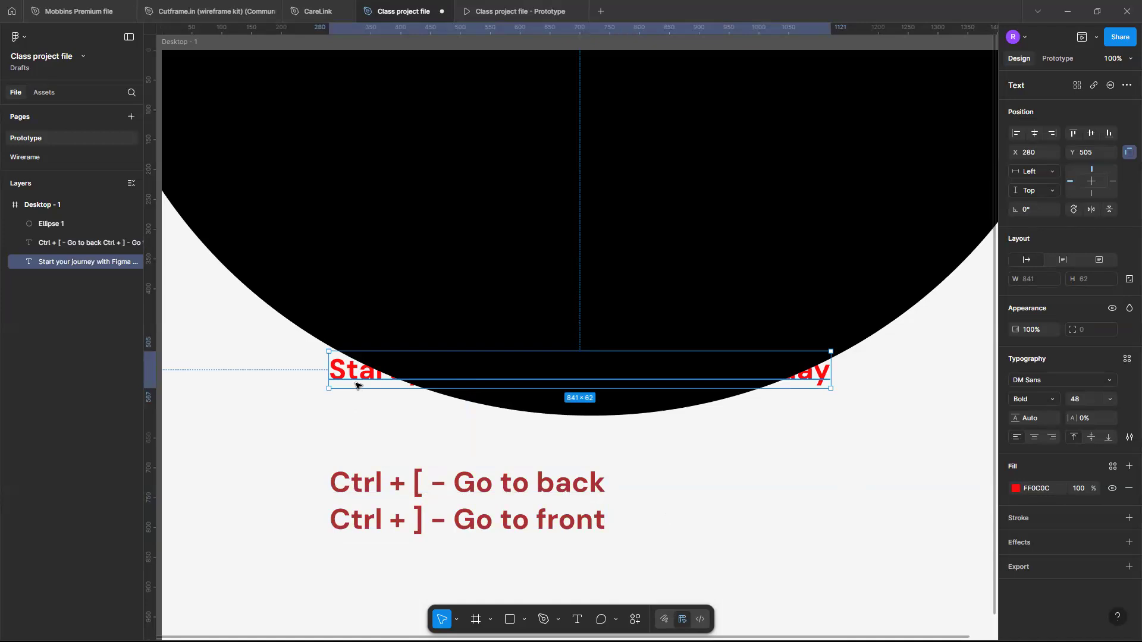
key("ctrl+bracketright")
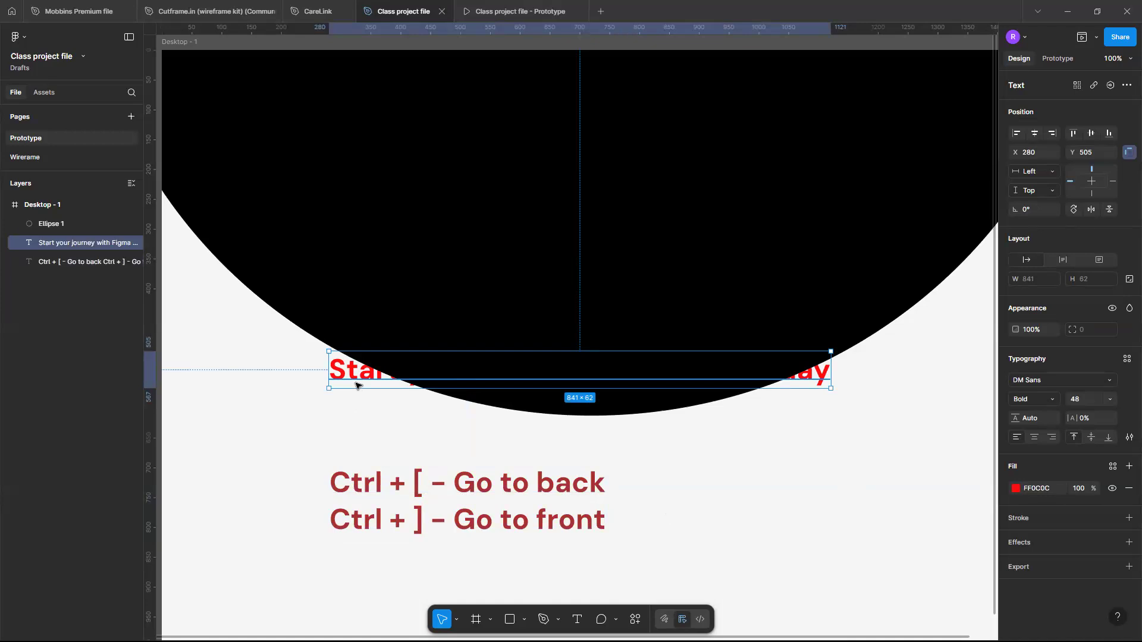
key("ctrl+bracketright")
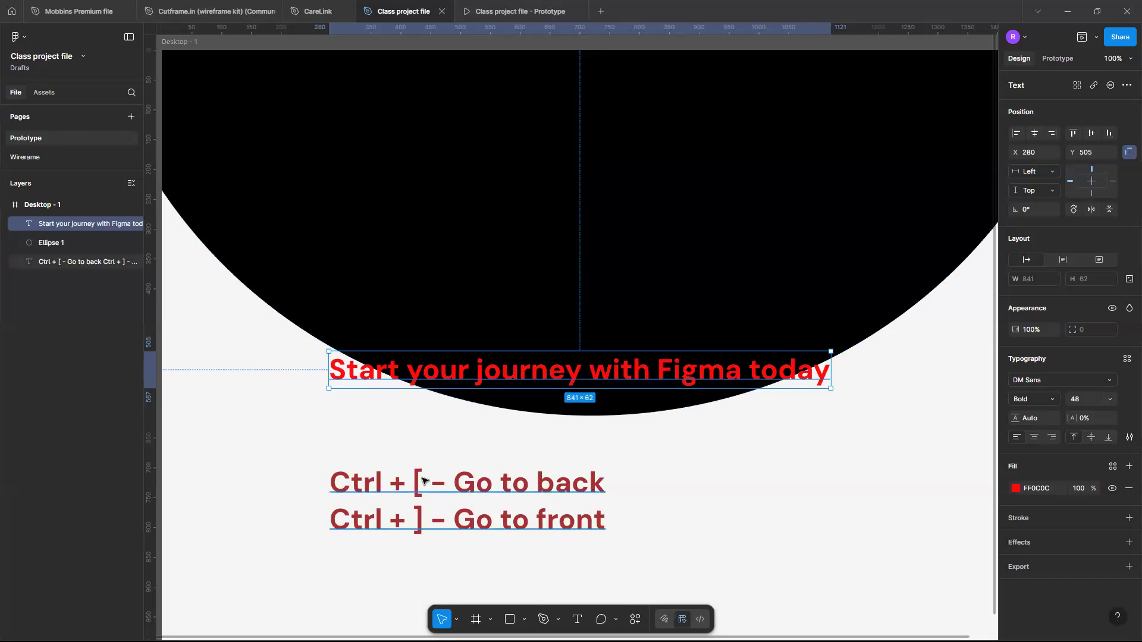
key("ctrl+bracketleft")
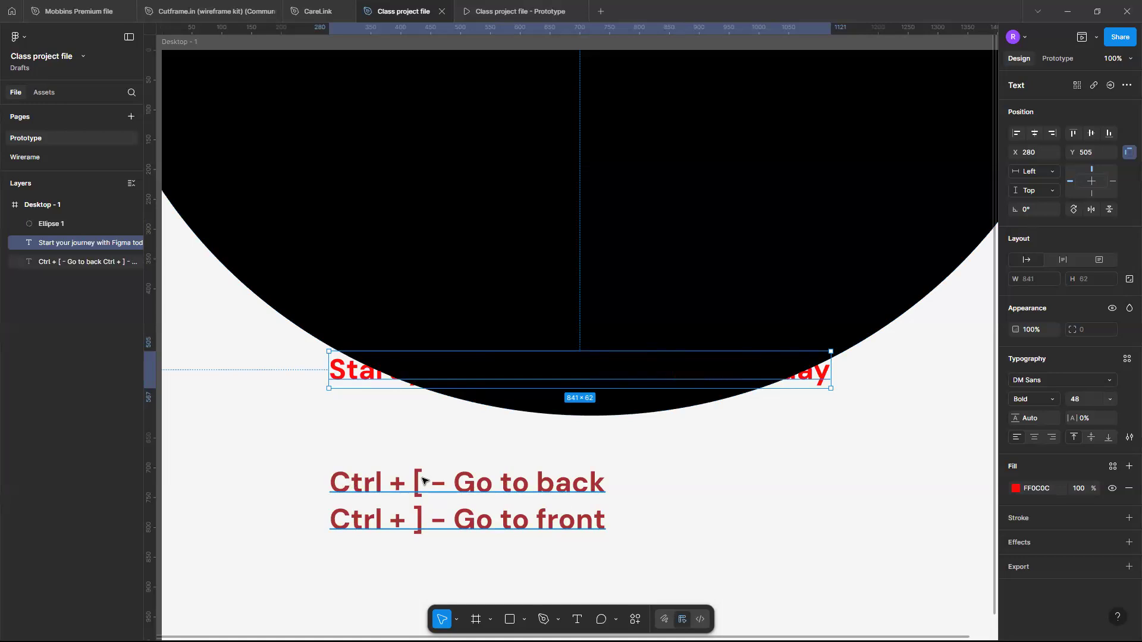
key("ctrl+bracketright")
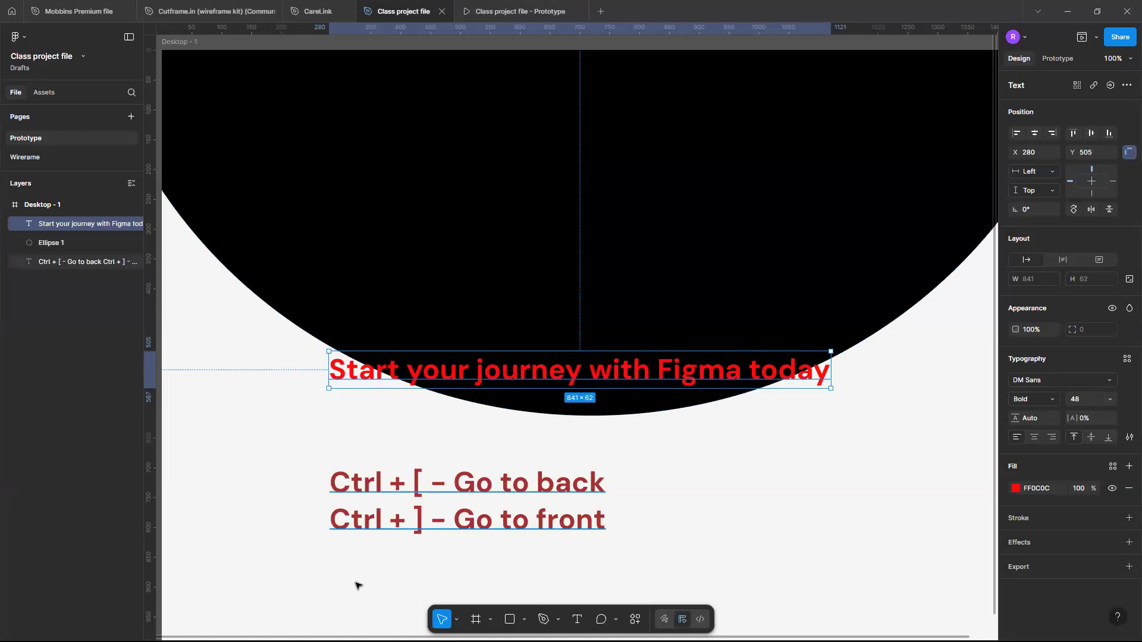
Delete the two-line shortcut note below the ellipse.
left_click(516, 518)
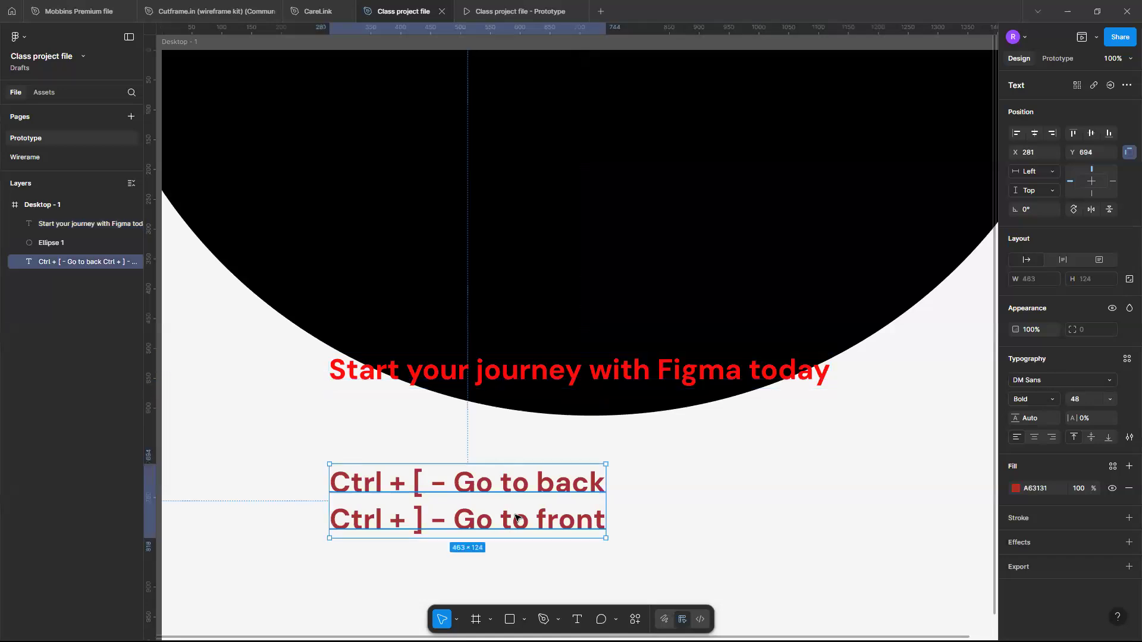
key("Delete")
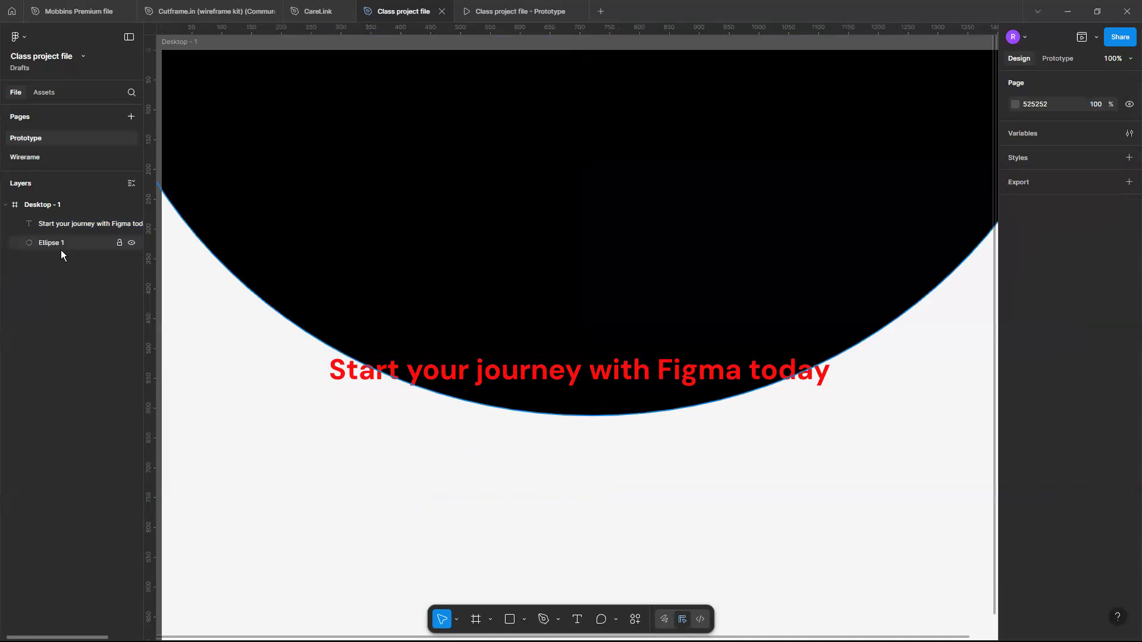
Send the red text to the back of Desktop - 1, bring it to the front again, and deselect it.
right_click(538, 371)
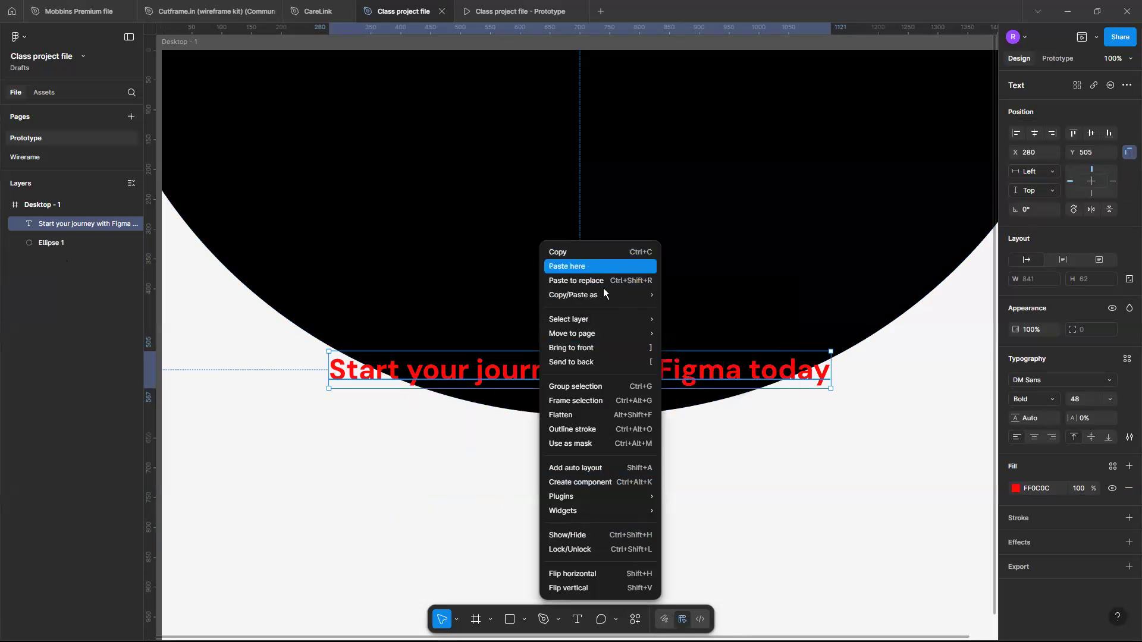
mouse_move(610, 324)
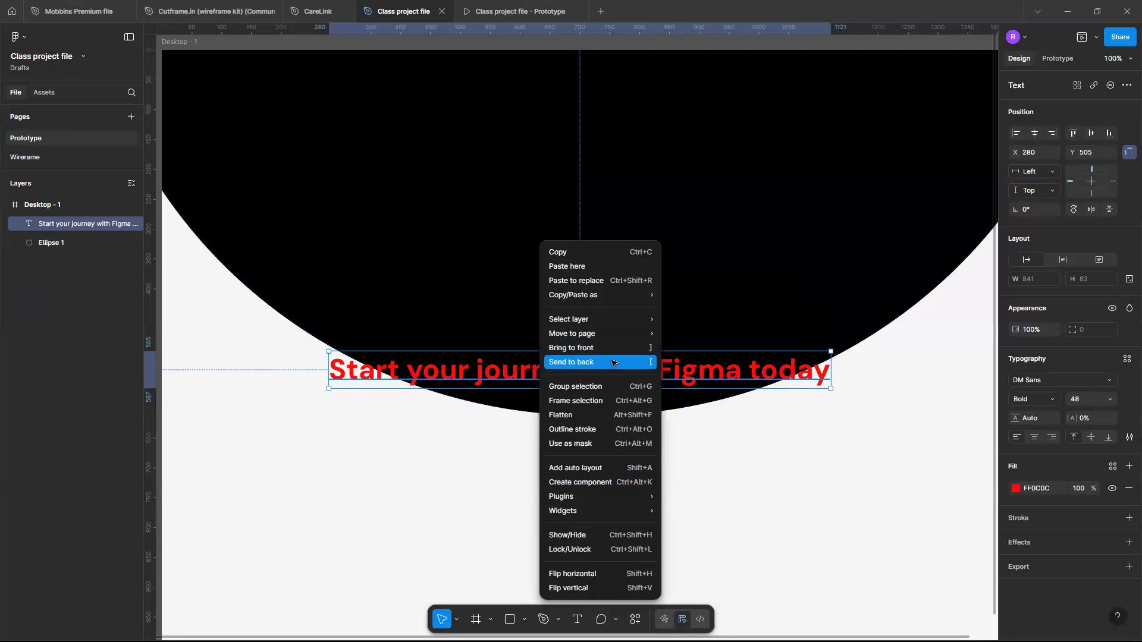
left_click(611, 361)
right_click(611, 360)
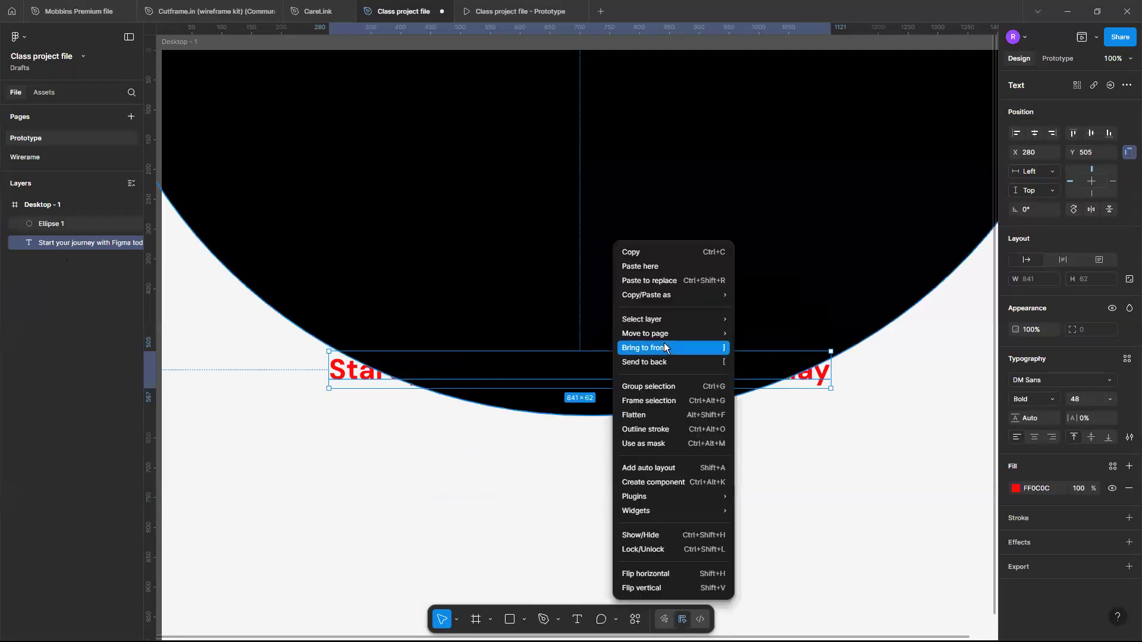
left_click(665, 346)
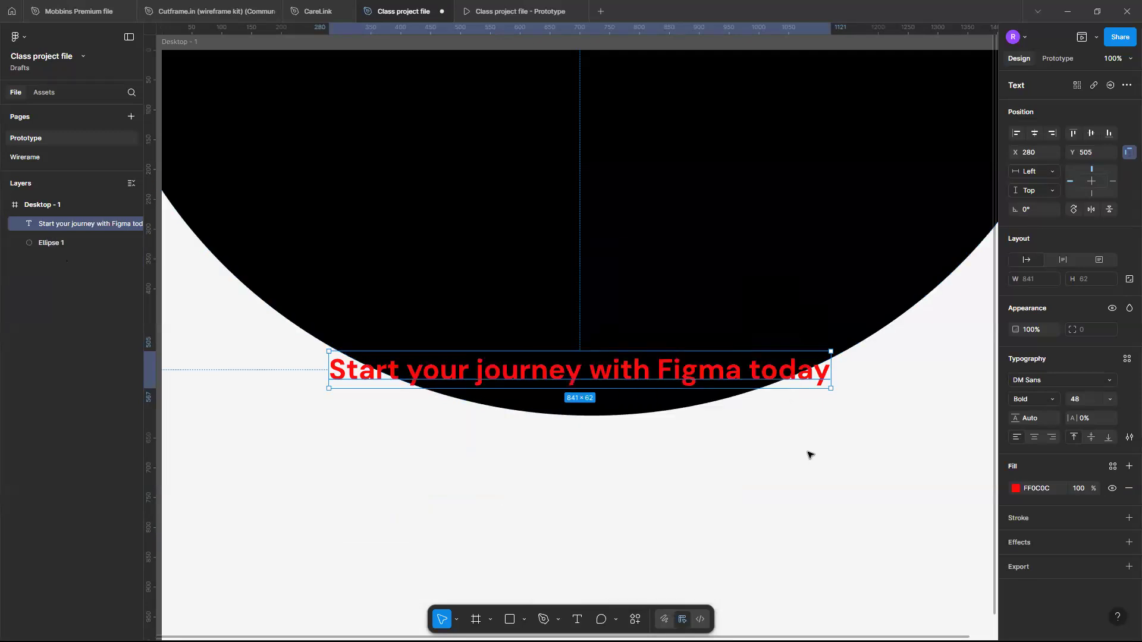
left_click(808, 455)
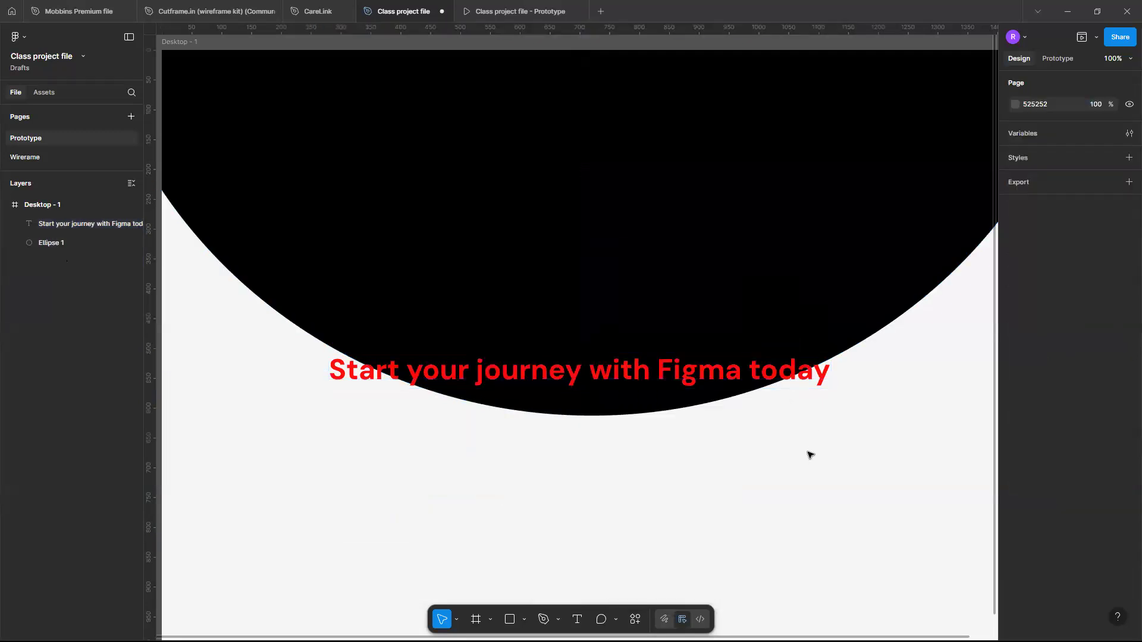
Move the red text down just below the black ellipse, to about X 299, Y 636.
left_click(676, 373)
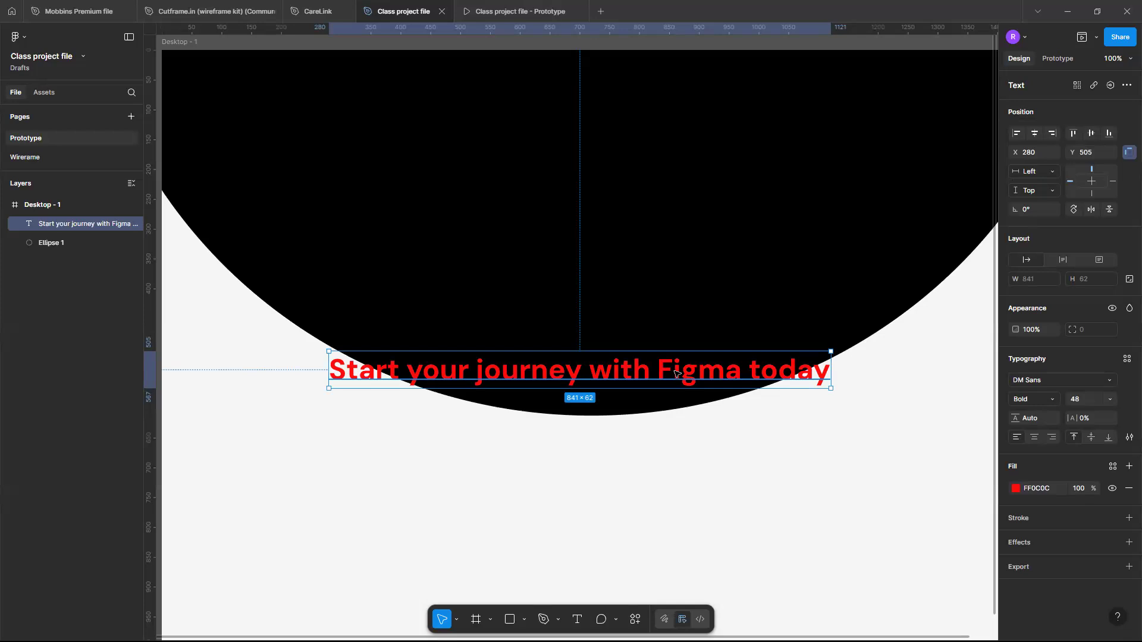
scroll(677, 373, "down", 3)
scroll(676, 374, "up", 2)
scroll(676, 373, "down", 3)
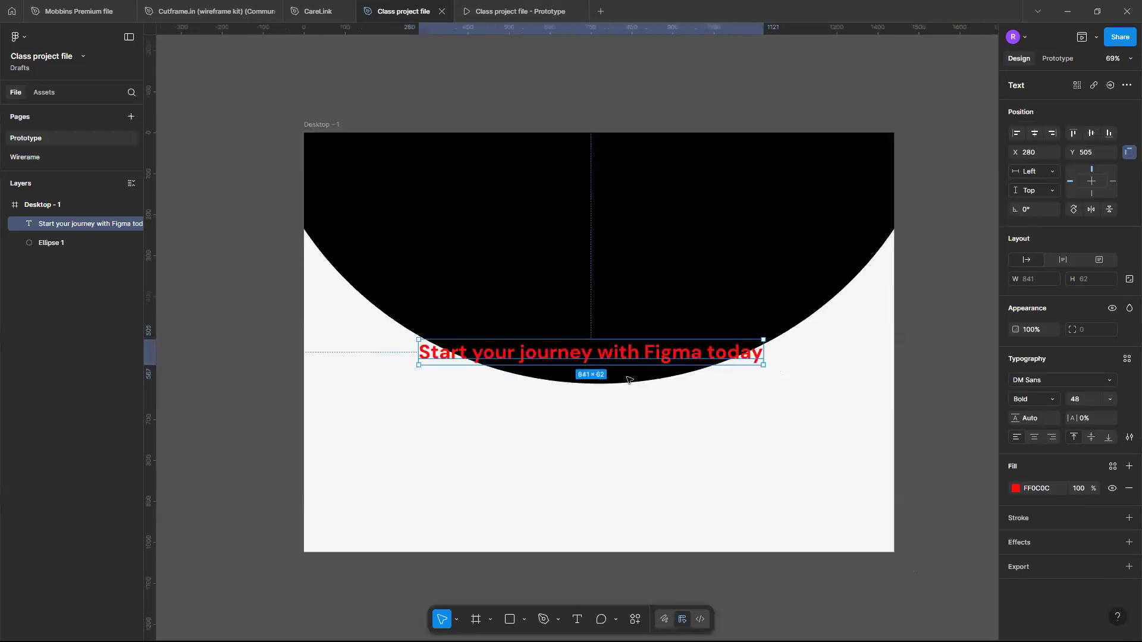
left_click_drag(619, 356, 629, 467)
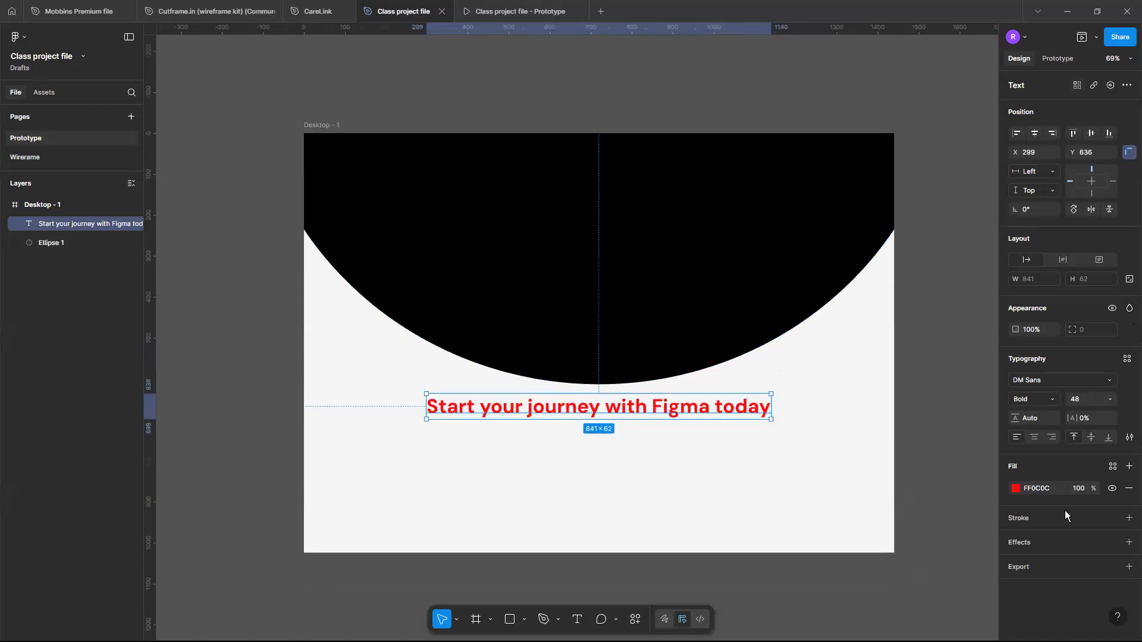
Change the fill of the "Start your journey with Figma today" text to near-black, 0F0F0F.
left_click(1015, 489)
left_click_drag(884, 440, 848, 510)
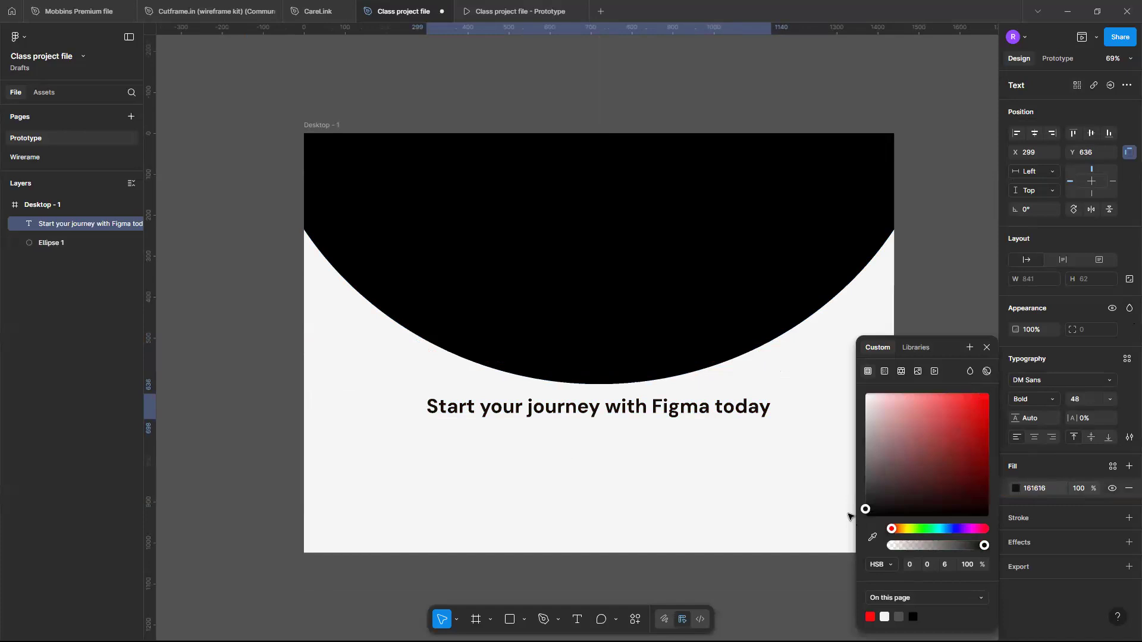
left_click(987, 348)
Set the font size of the "Start your journey with Figma today" text to 64.
left_click(1110, 401)
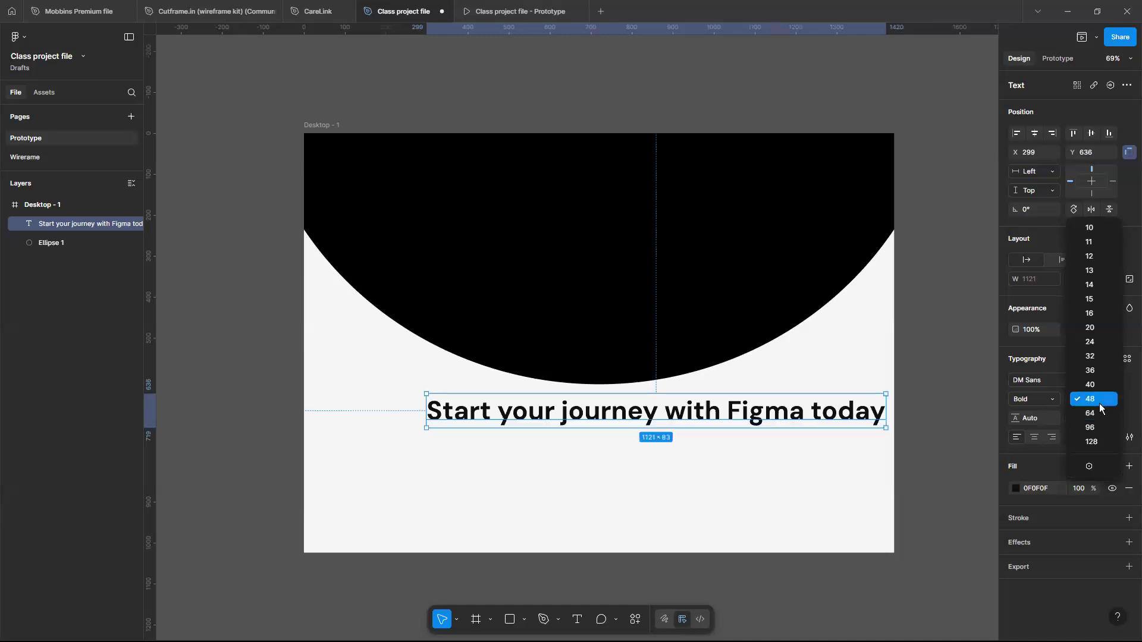
left_click(1110, 398)
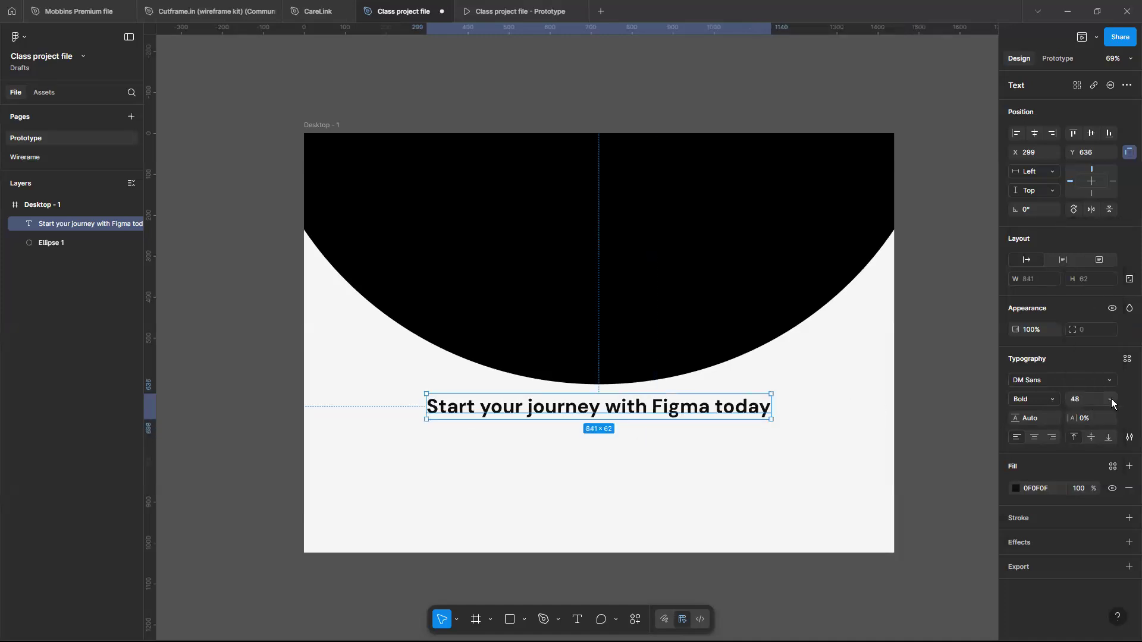
left_click(1099, 412)
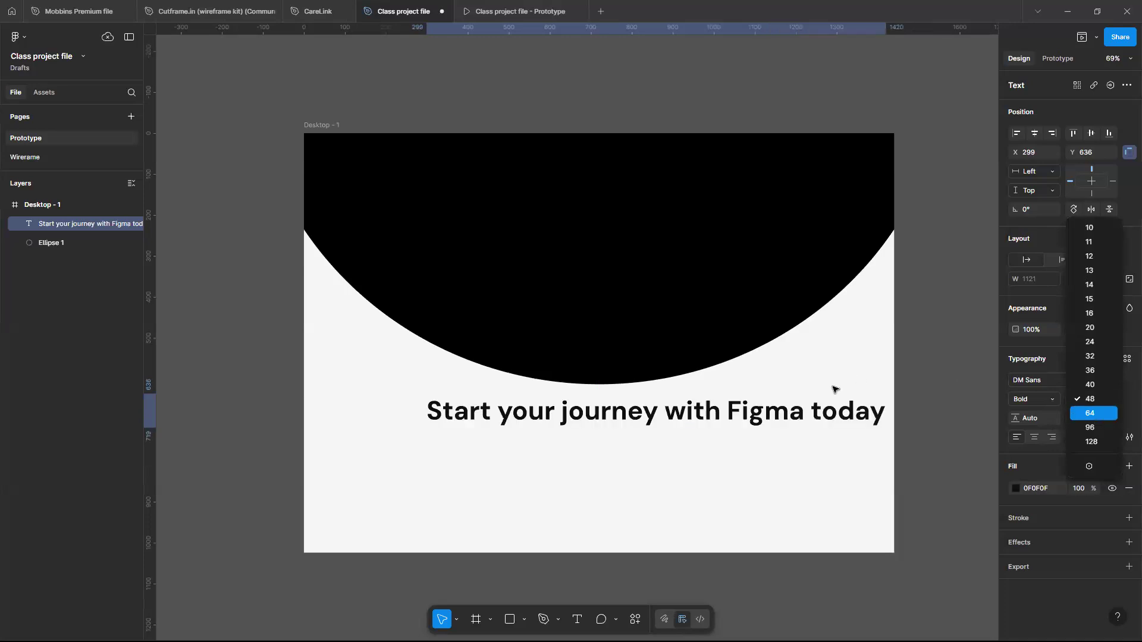
Narrow the "Start your journey with Figma today" text box to about 981 wide so the text wraps onto two lines.
mouse_move(886, 413)
left_mouse_down()
mouse_move(721, 430)
mouse_move(895, 442)
mouse_move(729, 431)
mouse_move(887, 423)
left_mouse_up()
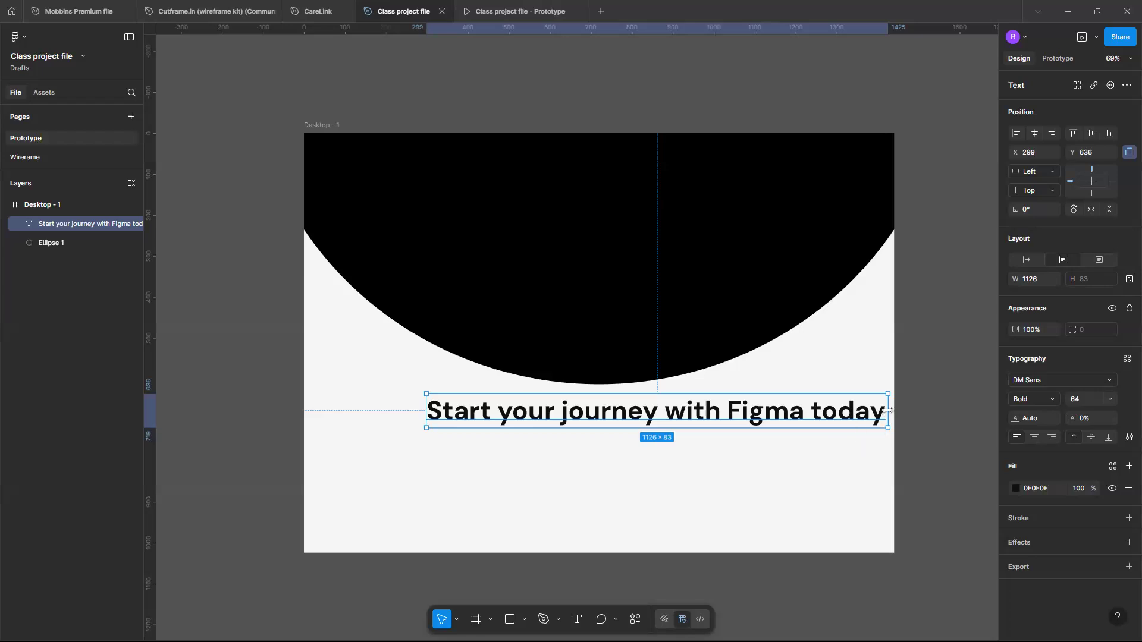
scroll(887, 410, "up", 5)
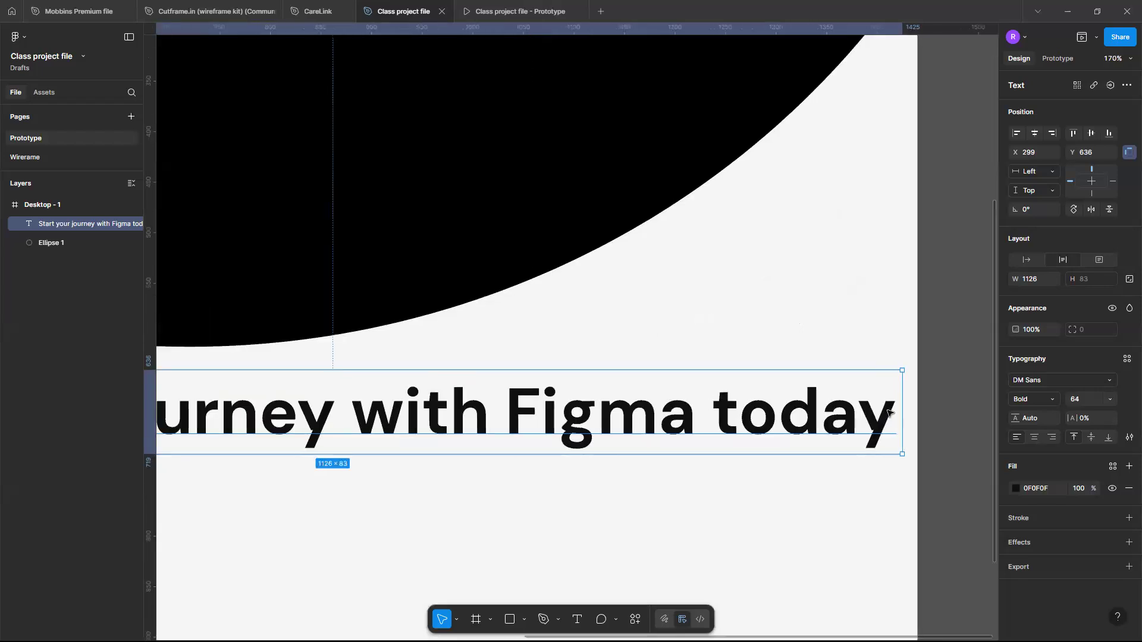
scroll(887, 411, "up", 8)
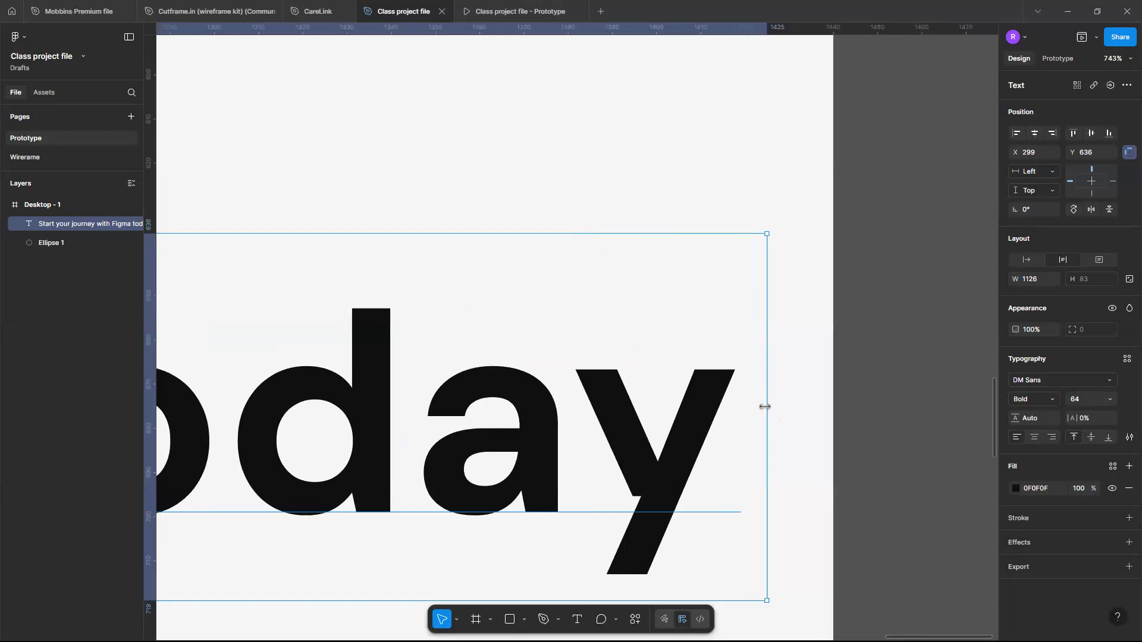
scroll(765, 406, "down", 8)
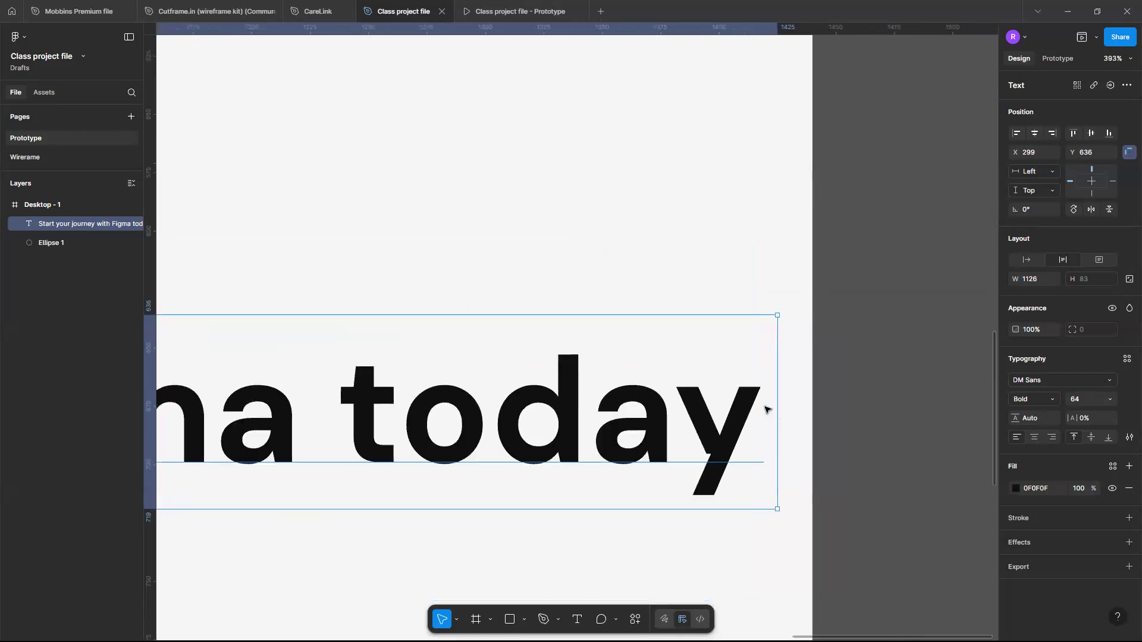
scroll(802, 410, "down", 6)
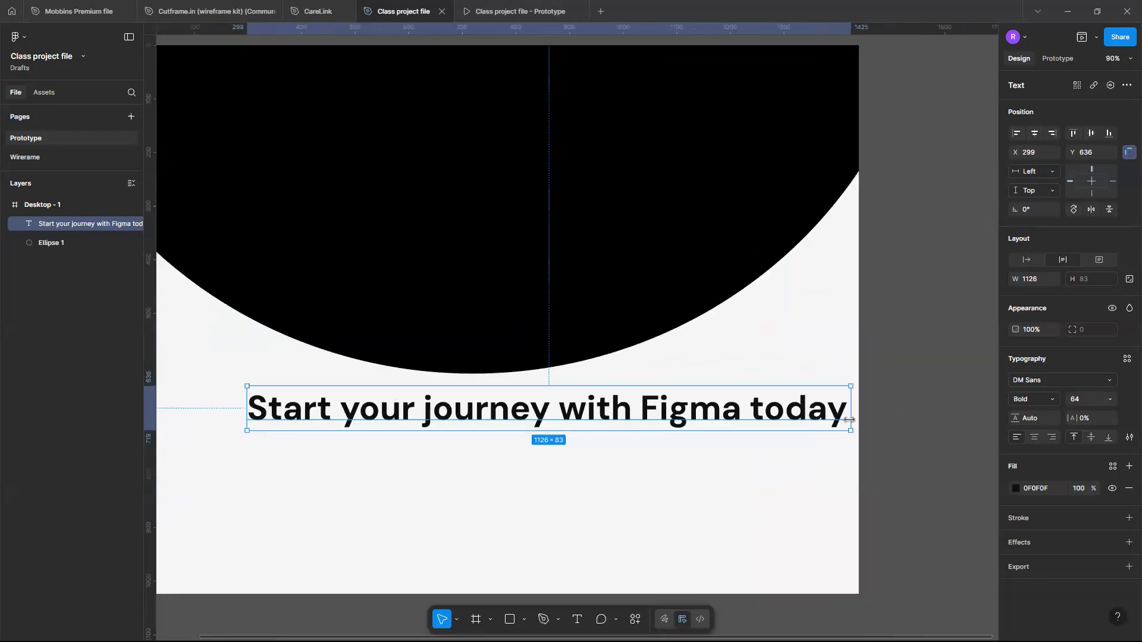
left_click_drag(849, 420, 773, 417)
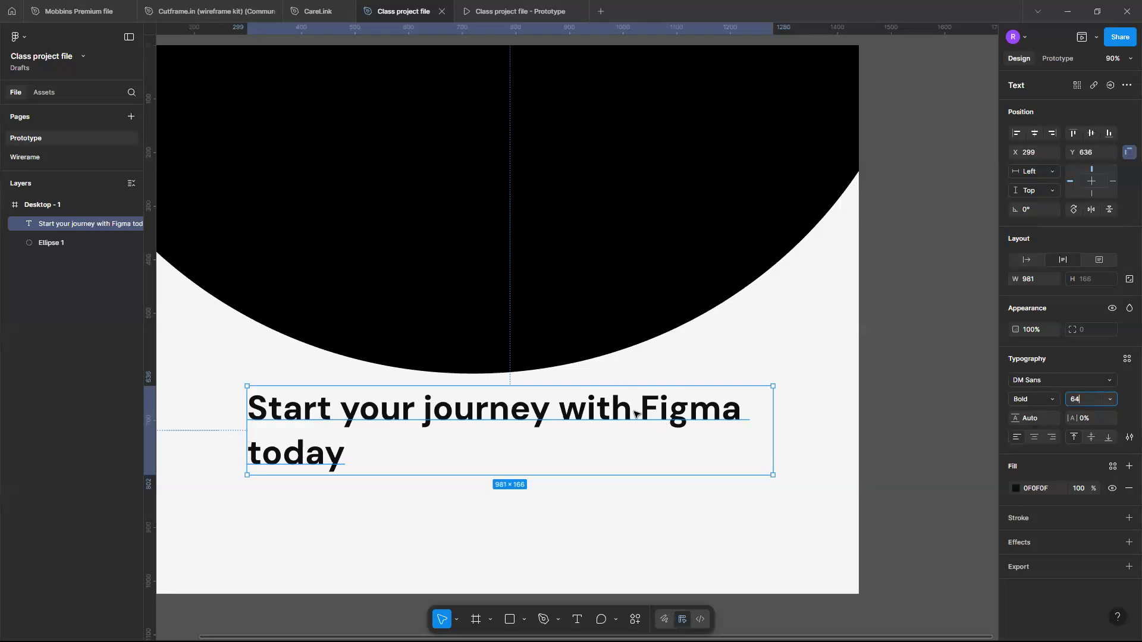
Center-align the two lines of the "Start your journey with Figma today" text within their box.
scroll(635, 415, "up", 5)
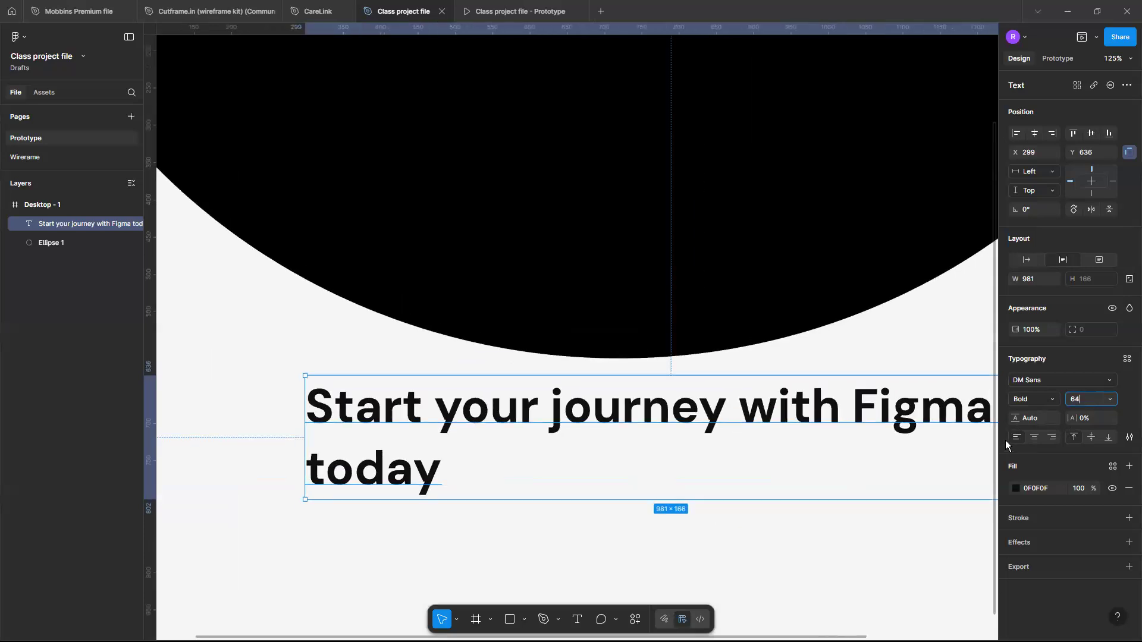
scroll(587, 397, "right", 2)
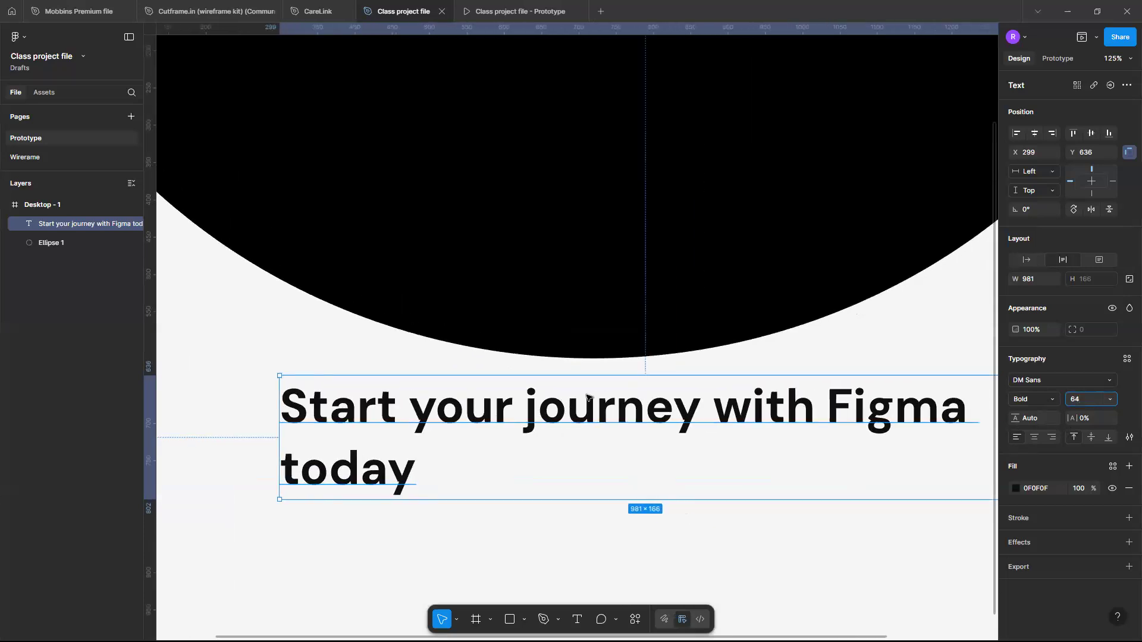
scroll(587, 397, "up", 1)
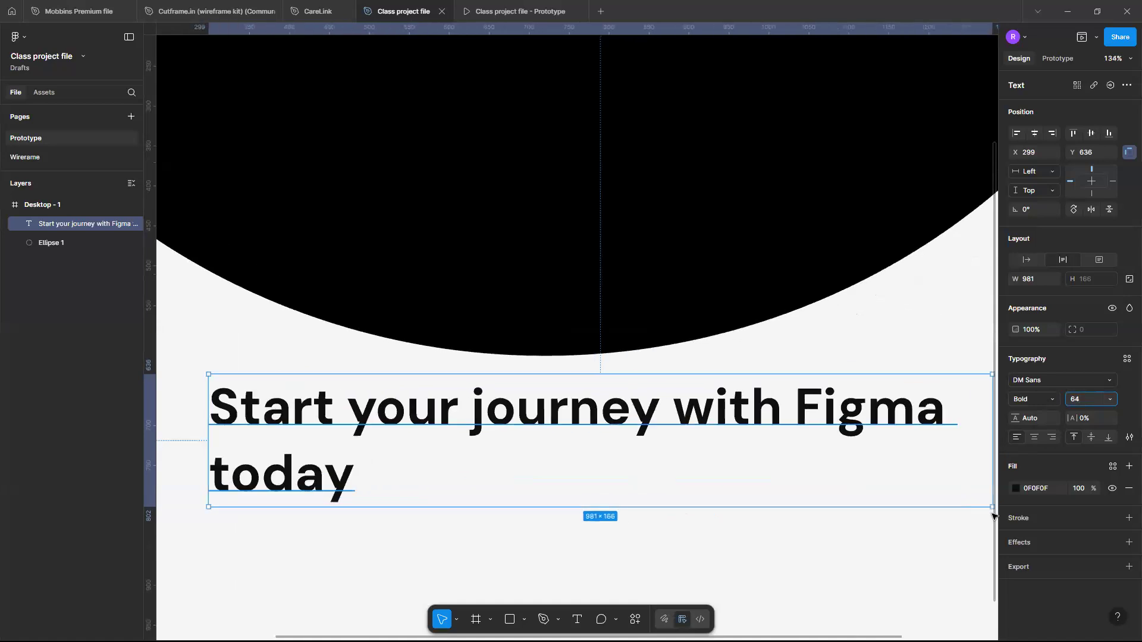
left_click(1035, 438)
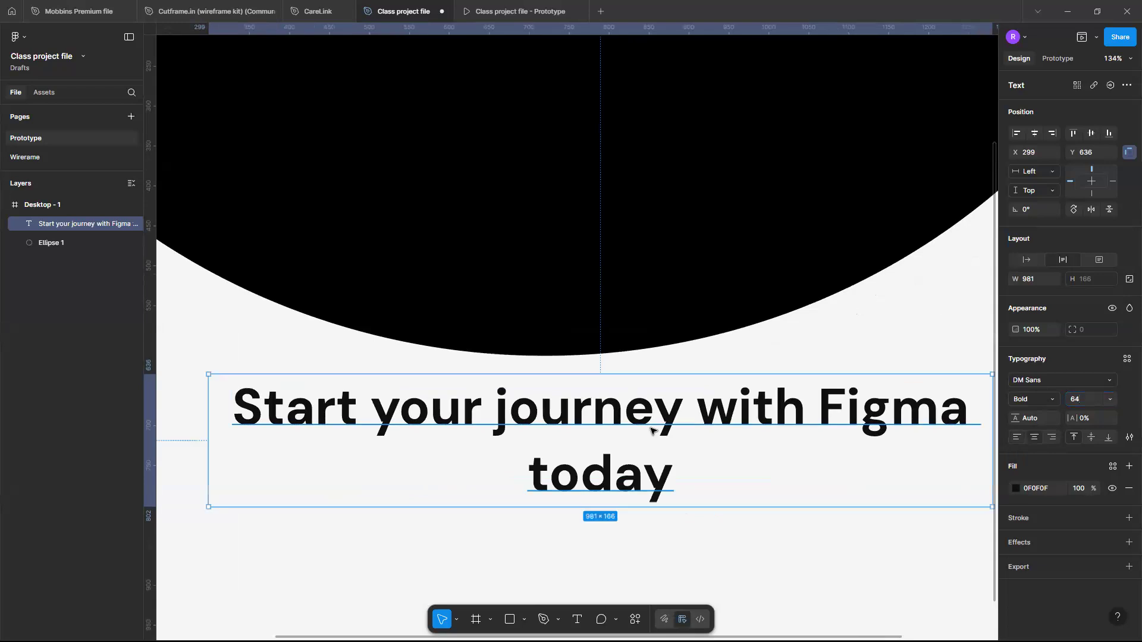
key("shift+1")
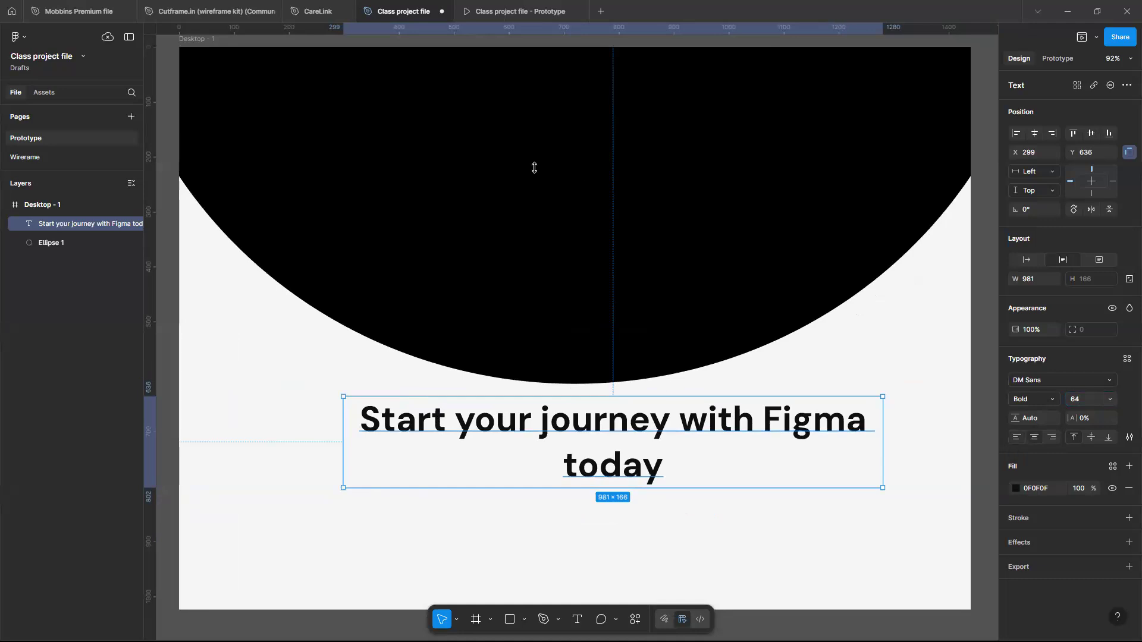
Shift the text box off-centre to about X 416, Y 631, and align it to the frame's horizontal centre.
scroll(377, 132, "down", 5)
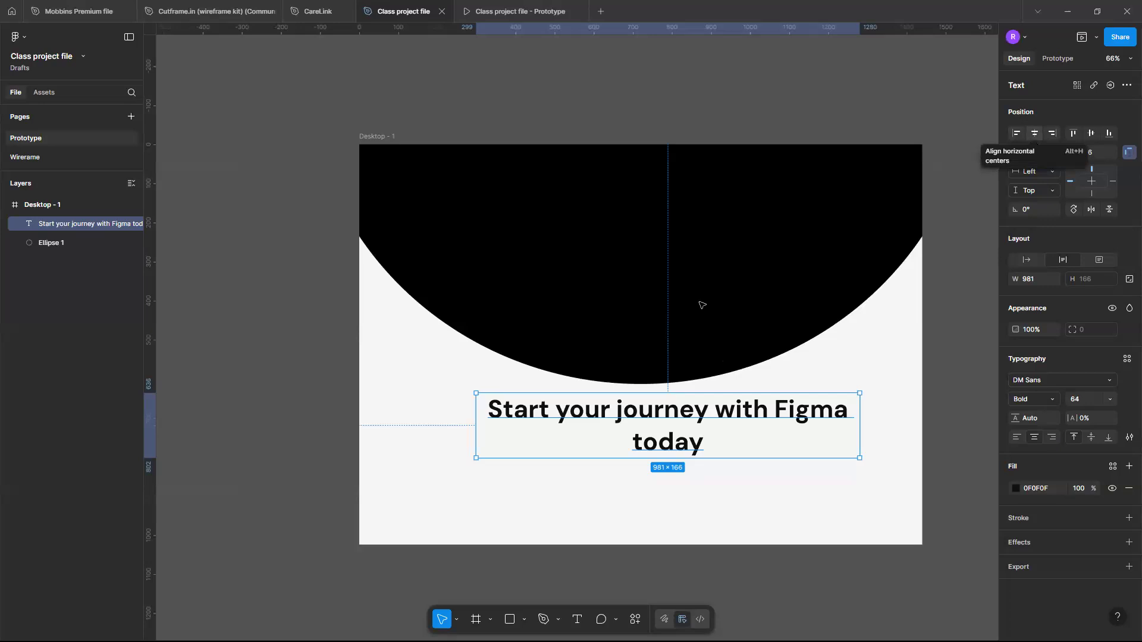
left_click_drag(681, 430, 728, 428)
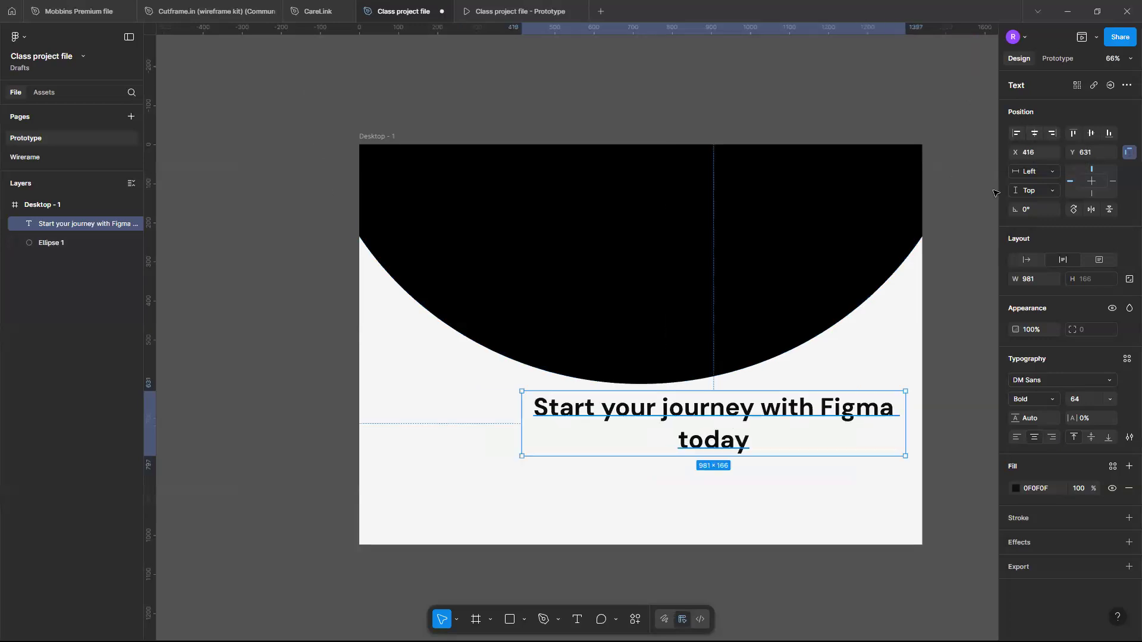
left_click(1035, 134)
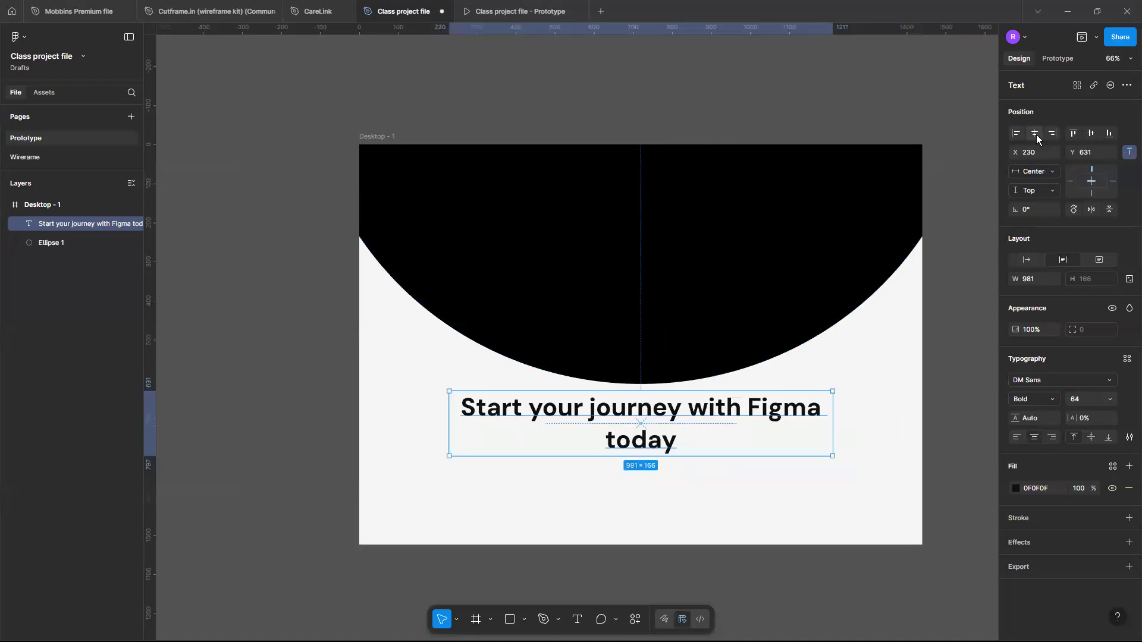
Rename the Desktop - 1 frame as "FRA,ME 1".
left_click(372, 138)
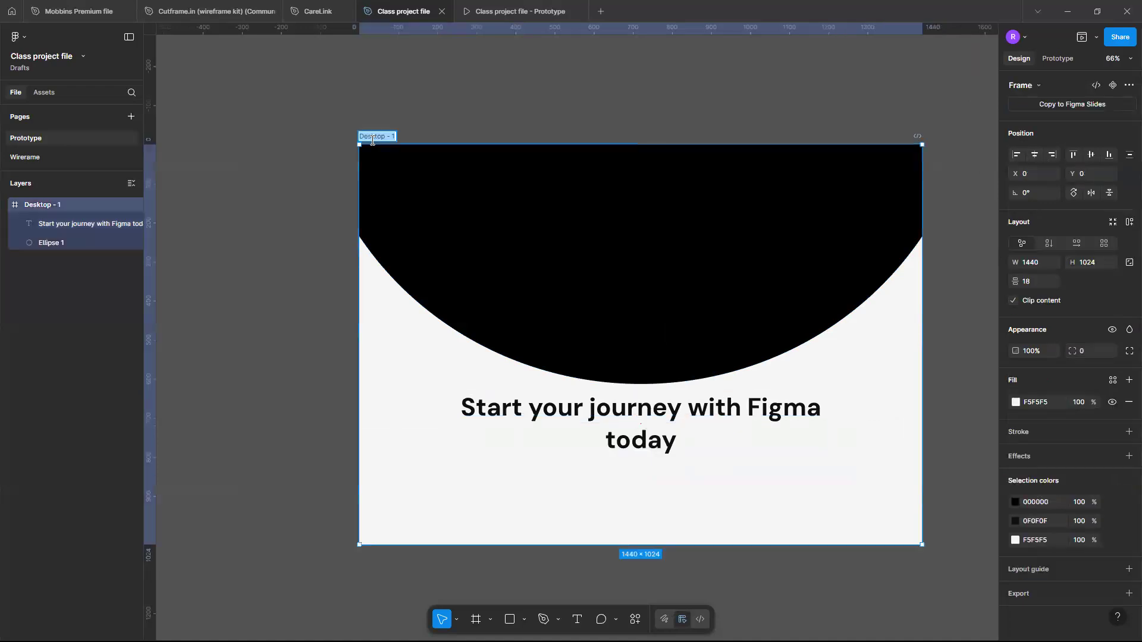
type("FraME 1")
key("Return")
Change the black ellipse's fill to light pink, FFA9A9.
left_click(585, 306)
scroll(585, 305, "right", 1)
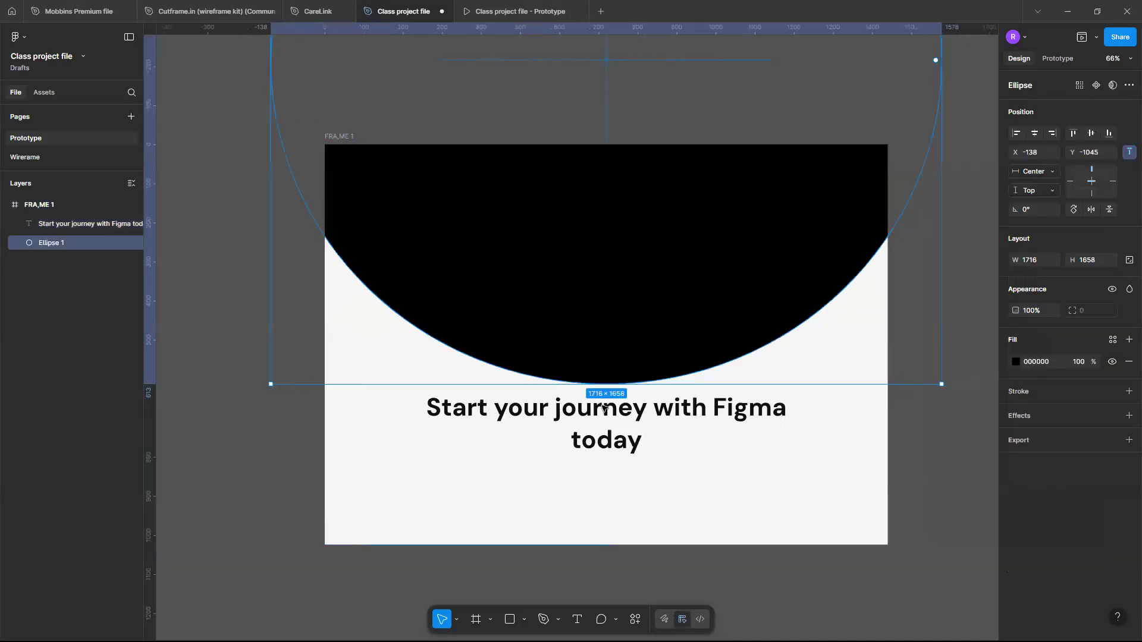
left_click(602, 414)
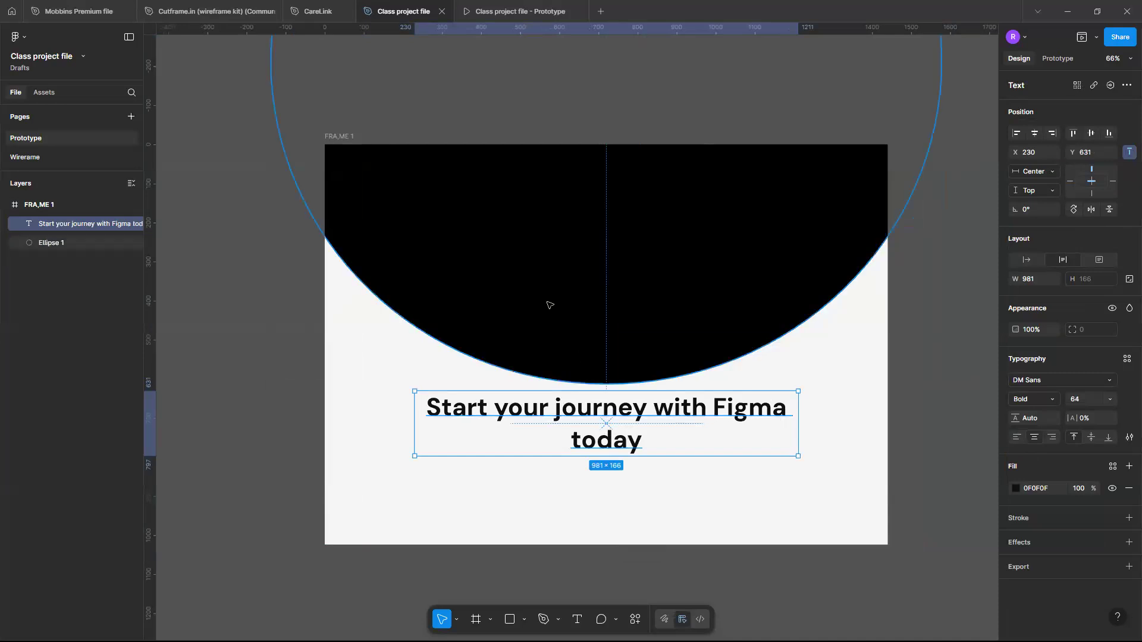
left_click(514, 319)
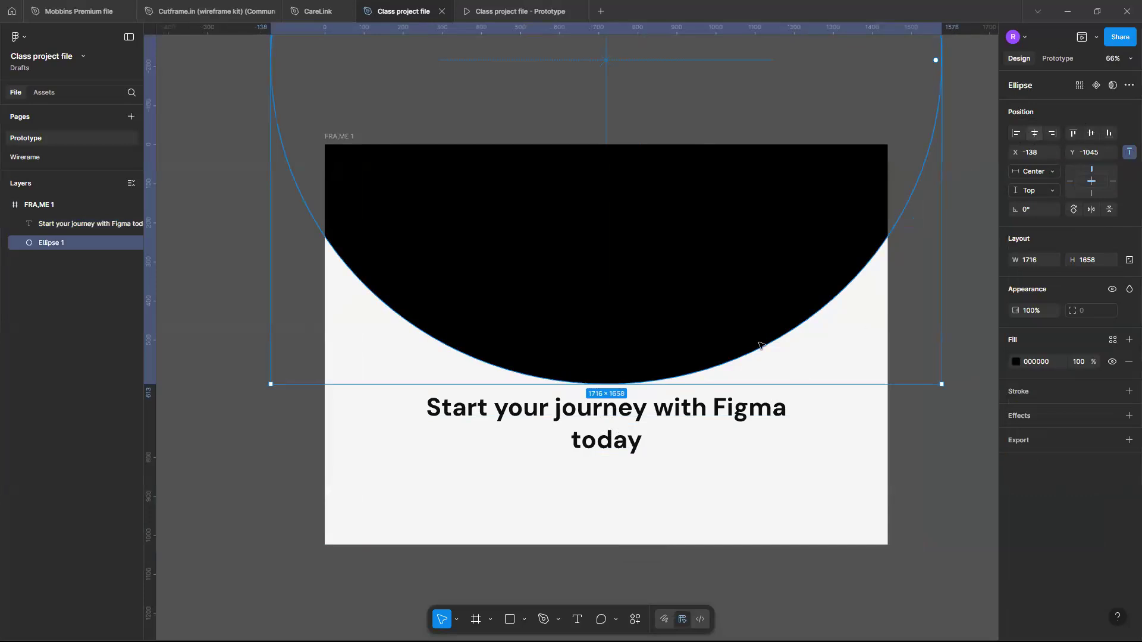
left_click(1016, 362)
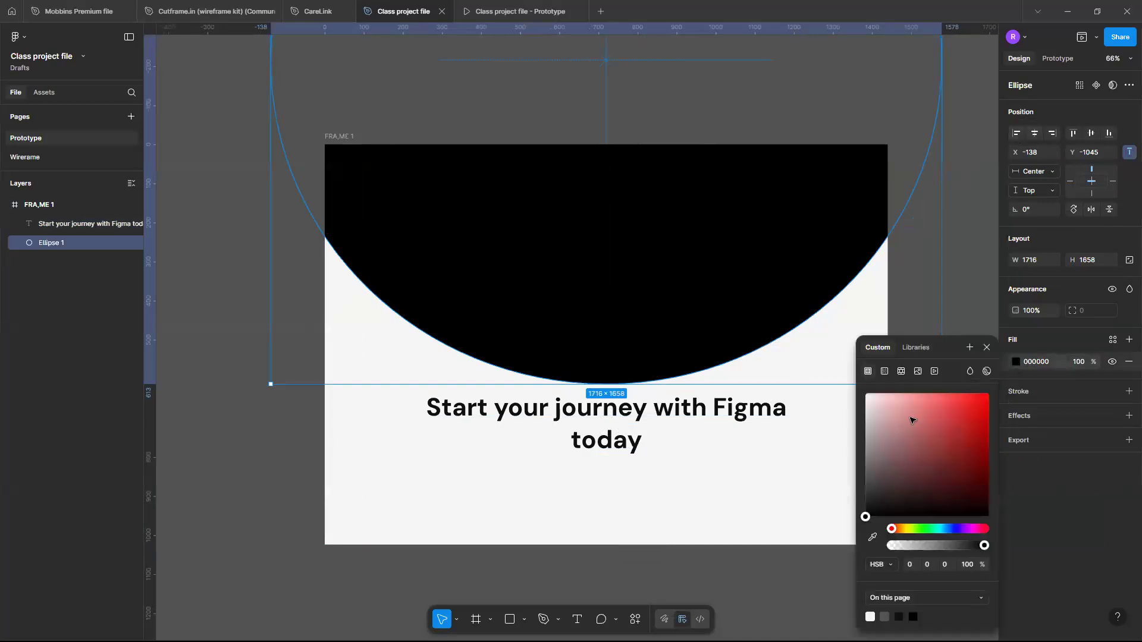
left_click_drag(912, 412, 907, 393)
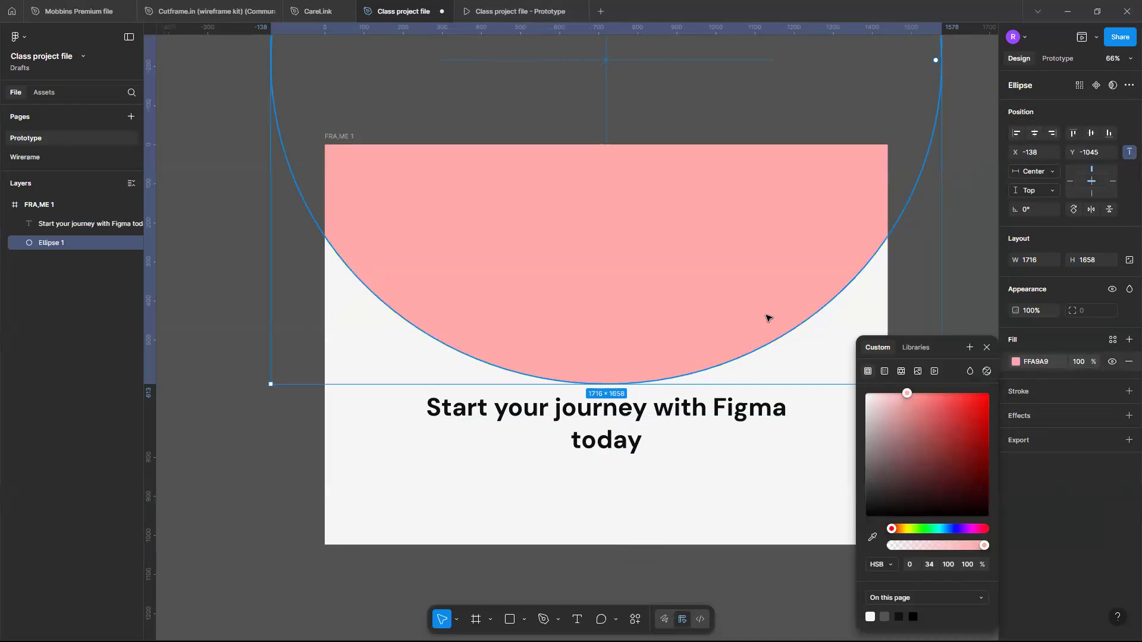
scroll(767, 318, "down", 1)
scroll(767, 318, "up", 2)
scroll(767, 318, "down", 4)
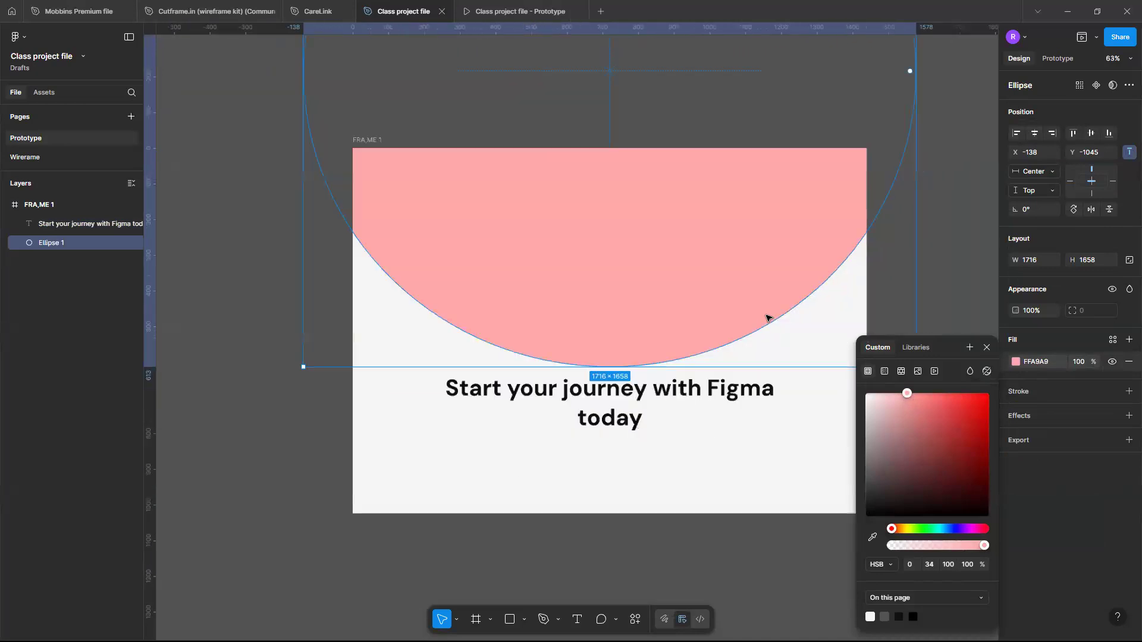
scroll(767, 318, "up", 2)
scroll(767, 318, "up", 1)
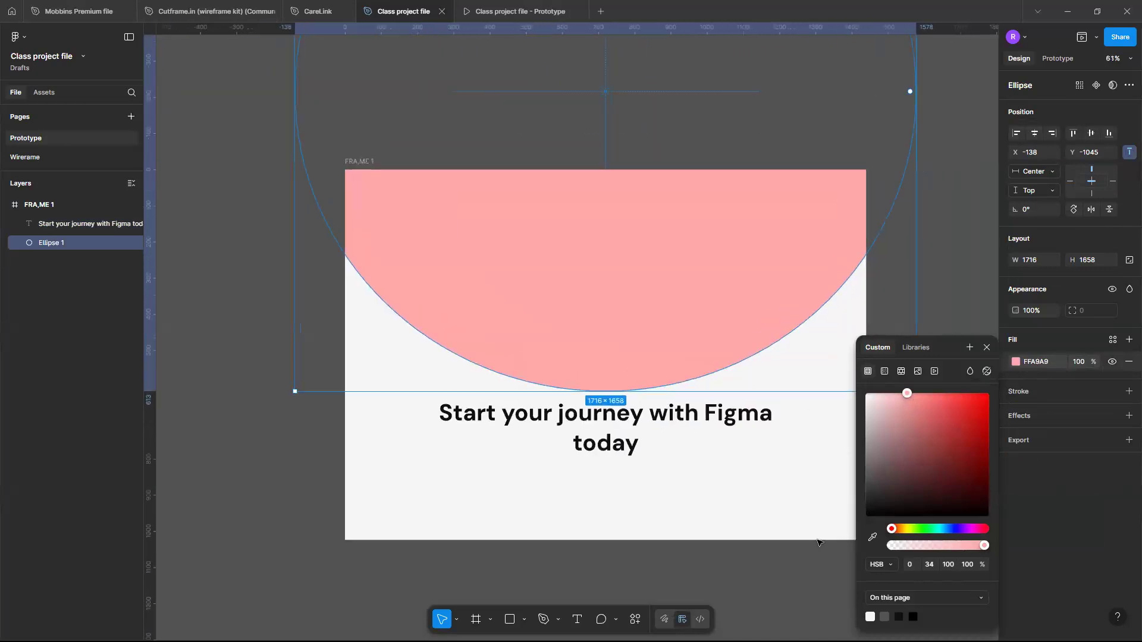
Set the saturation of the ellipse's fill colour to 50.
scroll(890, 576, "up", 3)
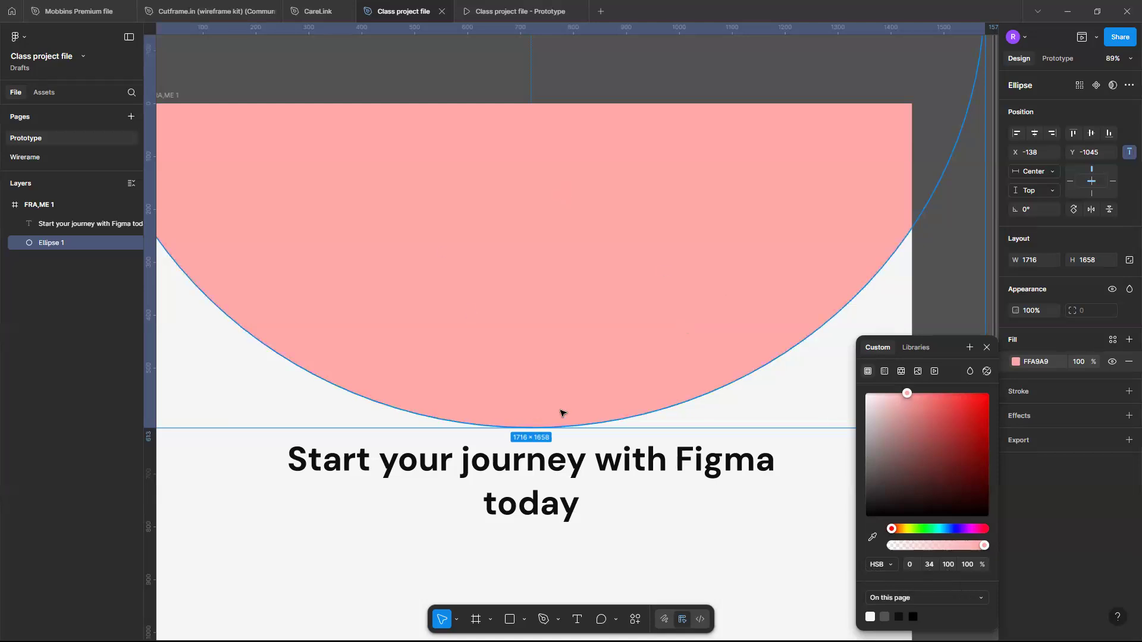
scroll(562, 413, "down", 3)
scroll(560, 412, "up", 6)
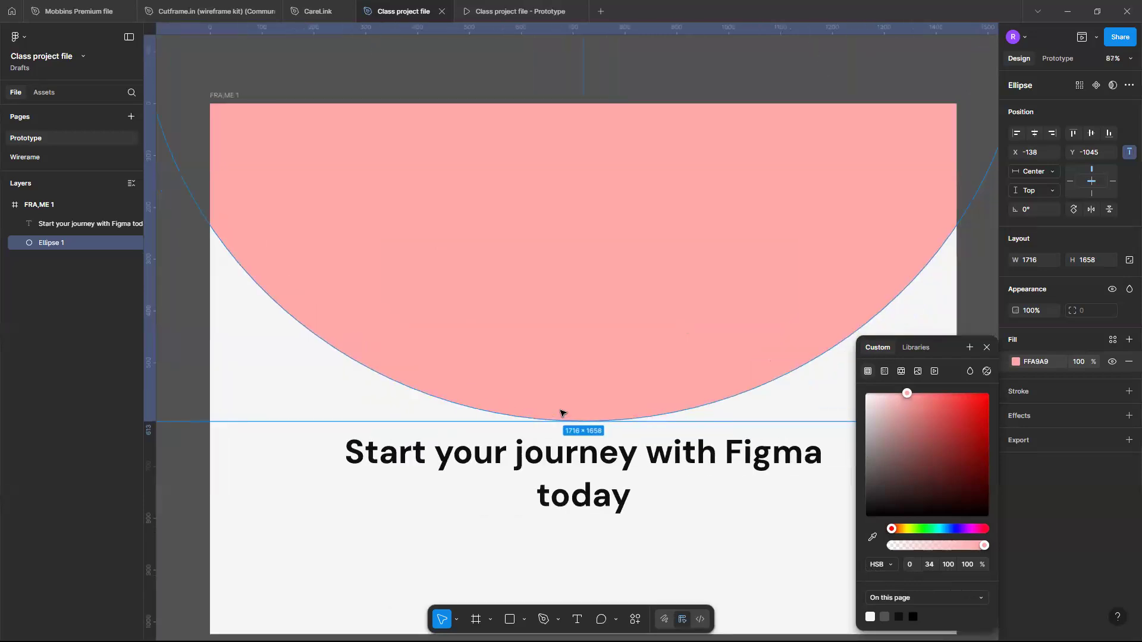
scroll(560, 411, "down", 2)
scroll(813, 500, "up", 1)
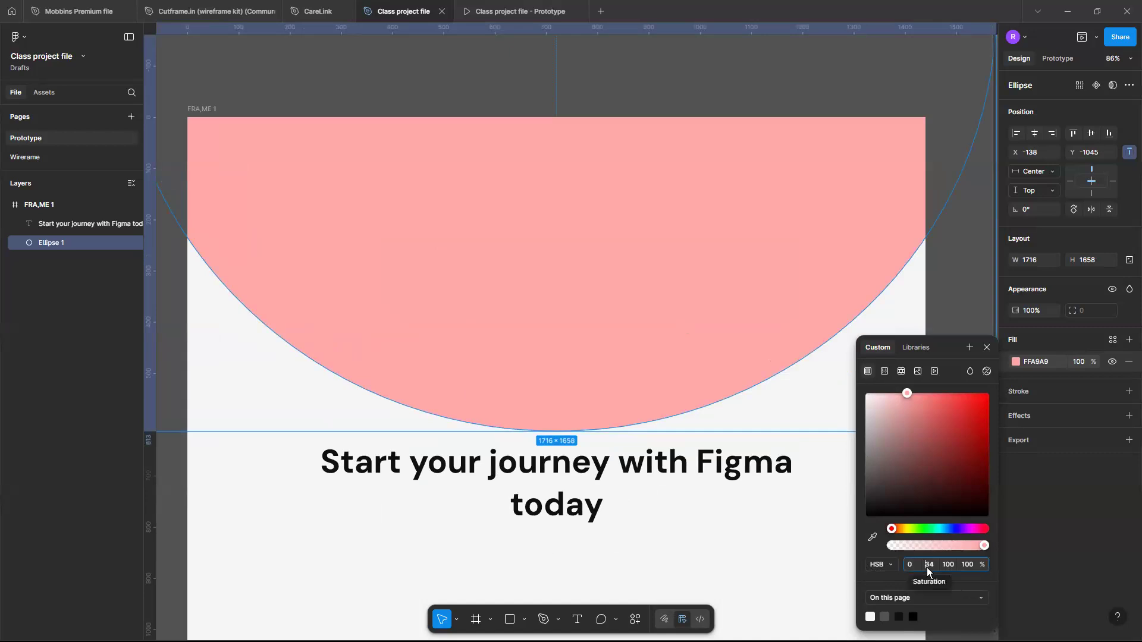
type("50")
key("Return")
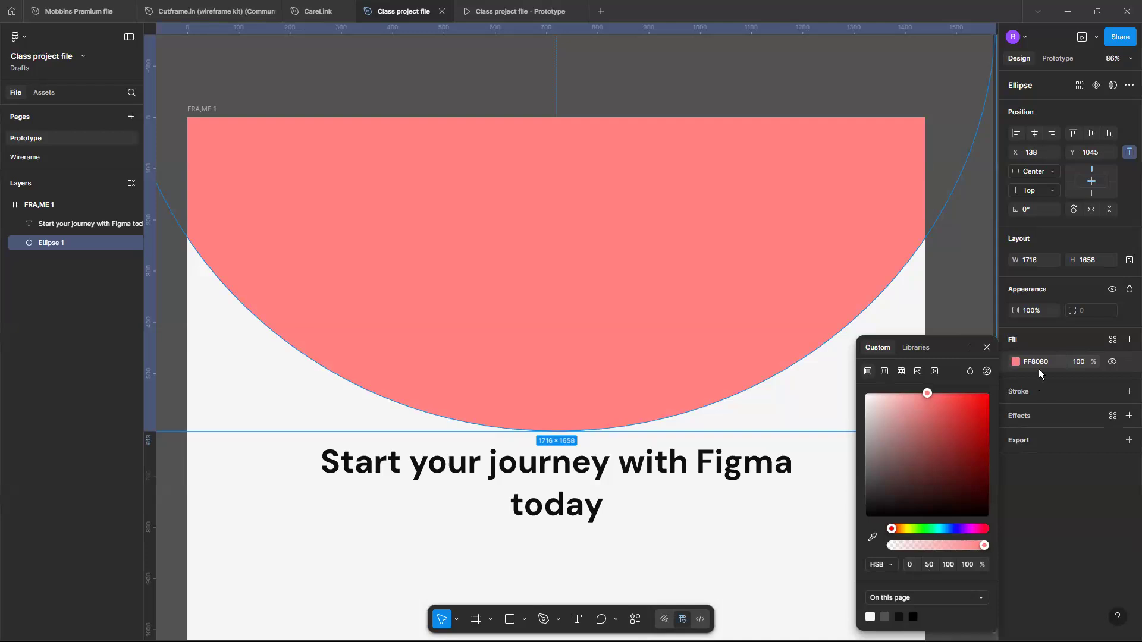
Set the opacity of the ellipse's fill to 50%.
left_click(1079, 364)
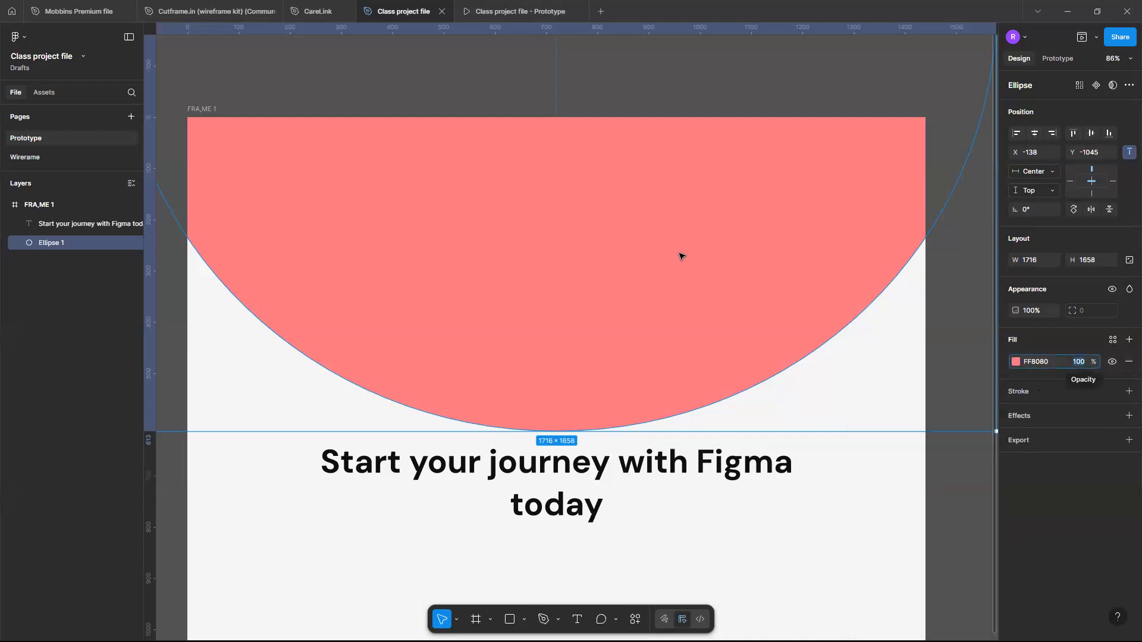
left_click(1080, 362)
type("50")
key("Return")
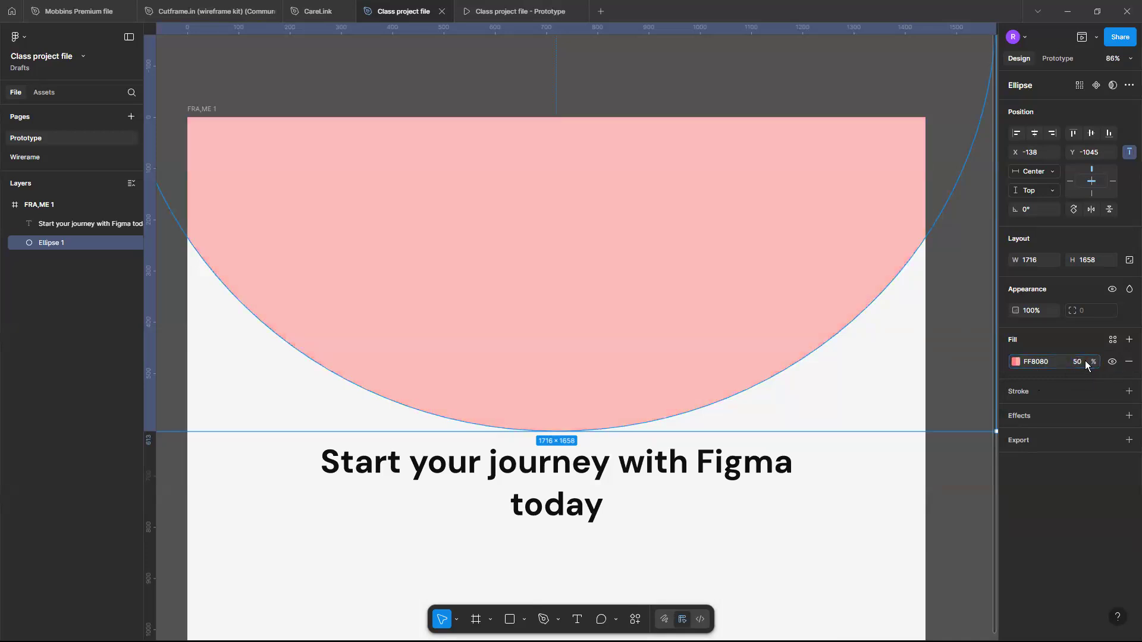
Set the opacity of the ellipse's fill to 40%.
scroll(804, 380, "left", 2)
scroll(803, 381, "up", 1)
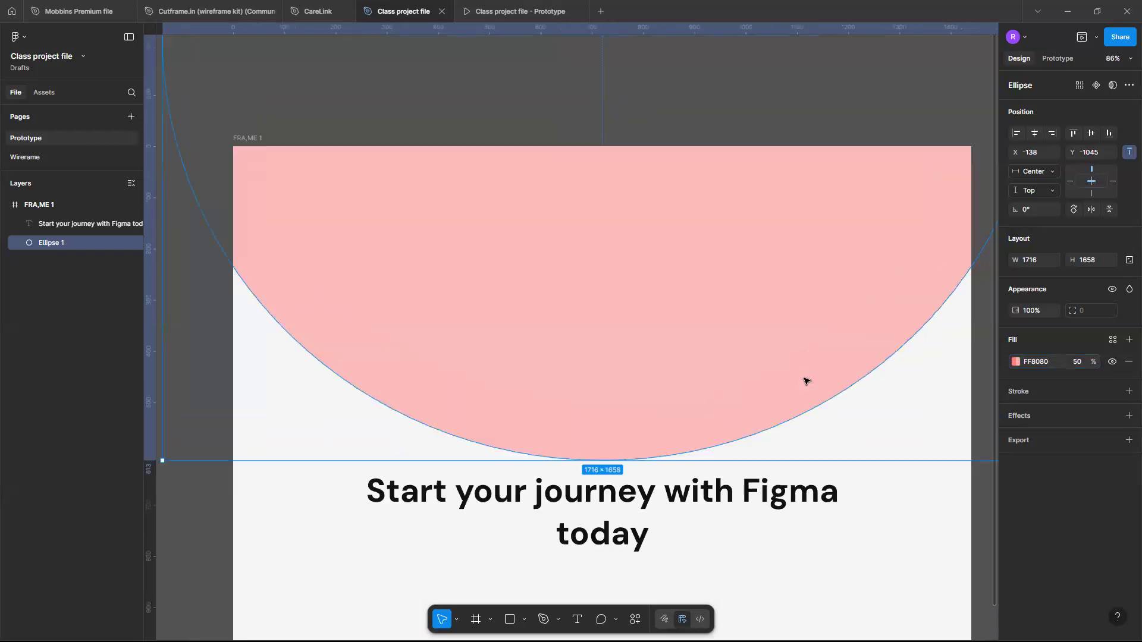
scroll(804, 381, "down", 3)
scroll(797, 380, "up", 5)
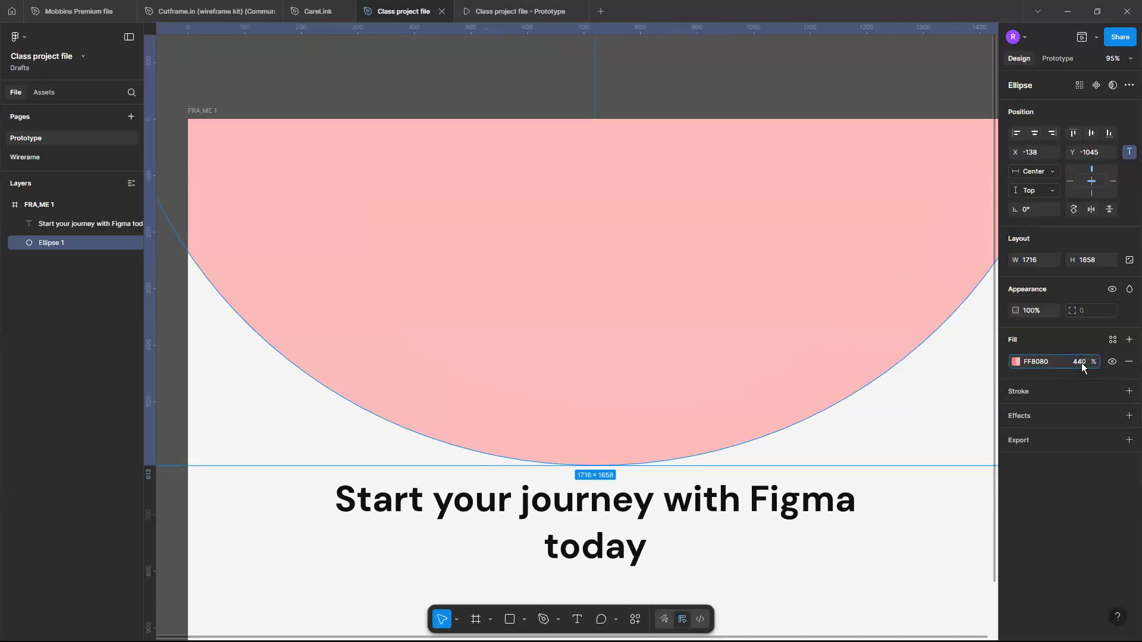
type("0")
key("Return")
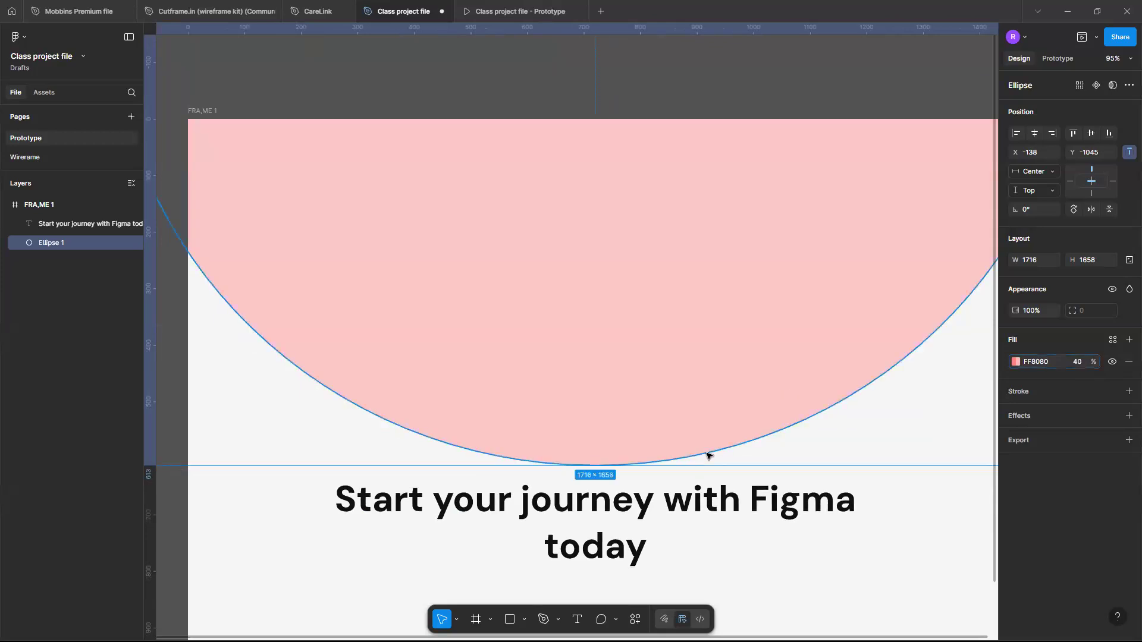
Move the pink ellipse up slightly, to about Y -1055, keeping it horizontally centred above the text.
scroll(706, 455, "down", 5)
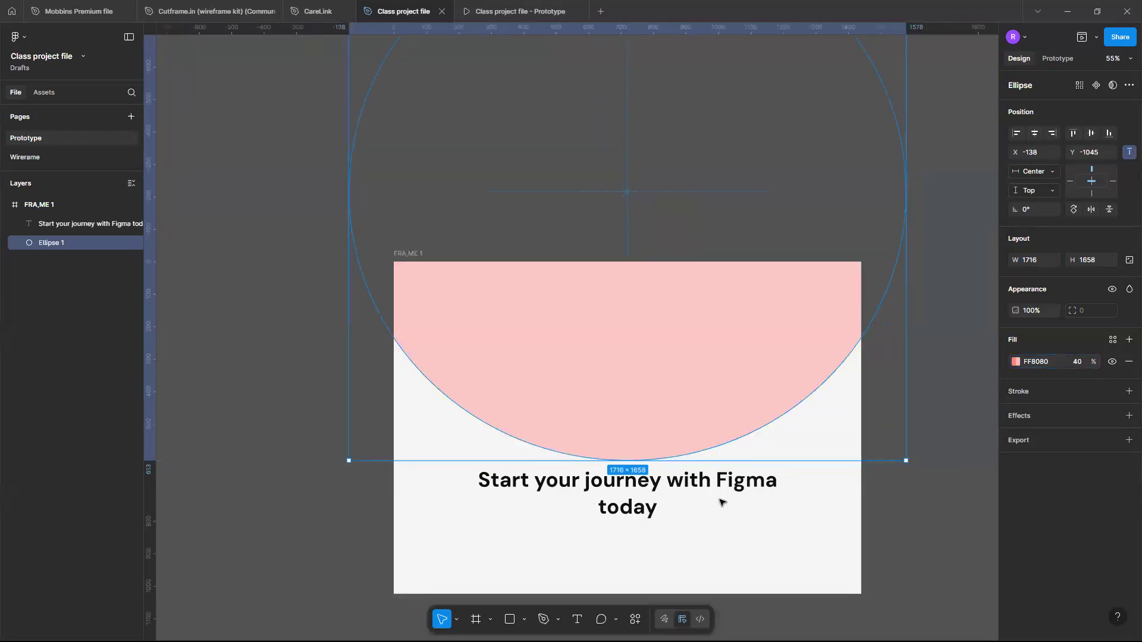
left_click(720, 502)
left_click_drag(664, 393, 663, 393)
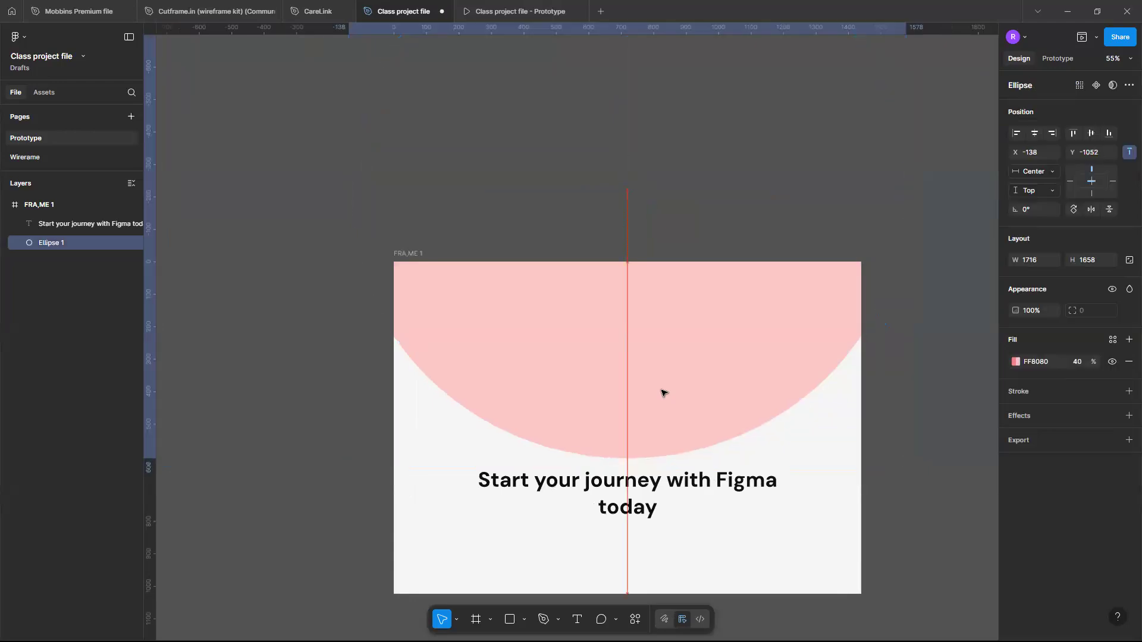
Move the heading text up slightly to about Y 611, just beneath the pink ellipse.
scroll(664, 393, "up", 3)
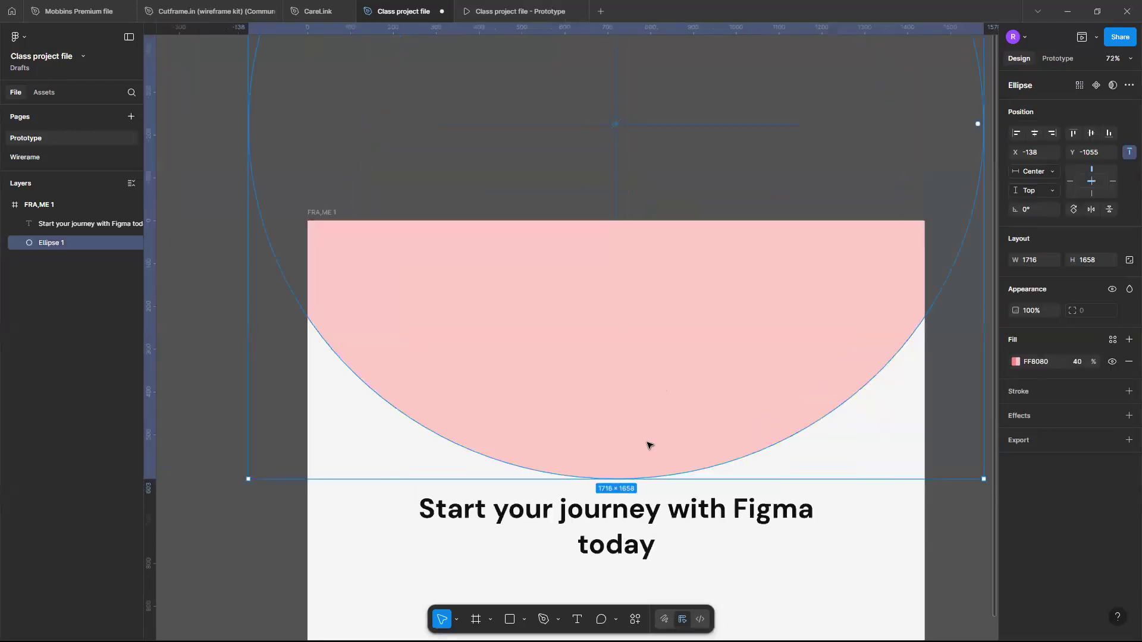
left_click(1033, 363)
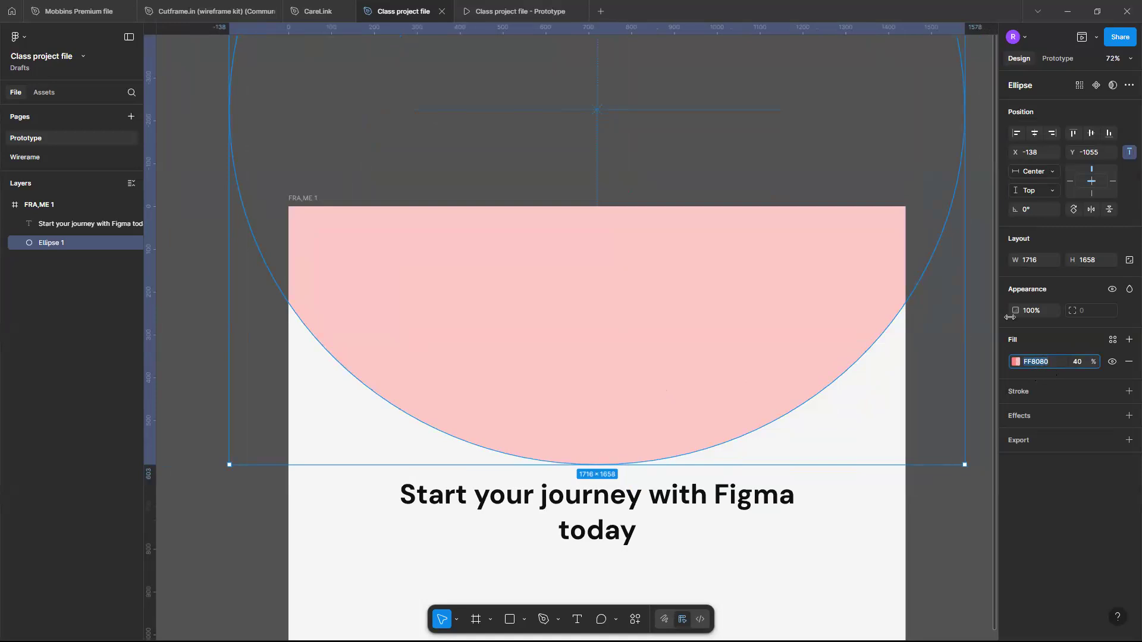
left_click(608, 512)
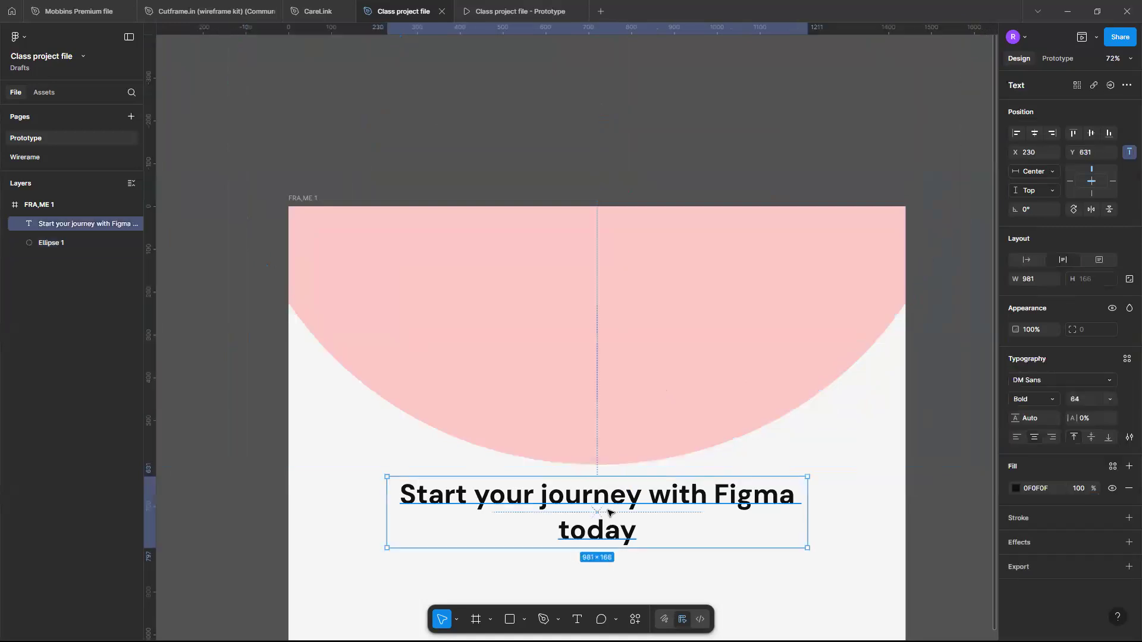
scroll(609, 512, "down", 3)
scroll(610, 513, "up", 3)
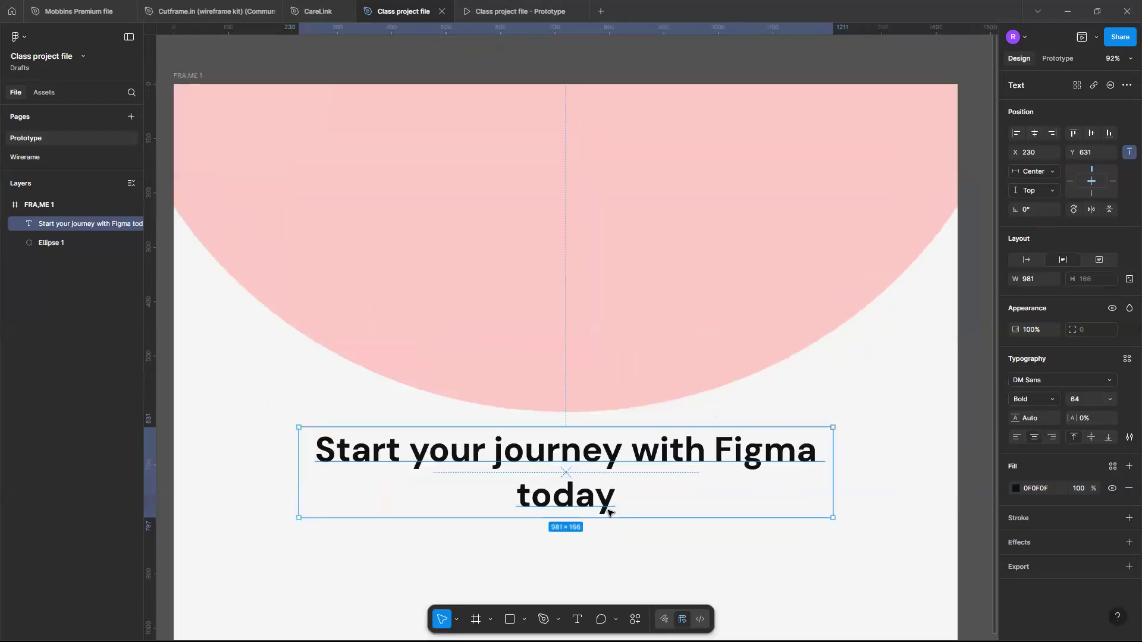
scroll(609, 512, "up", 1)
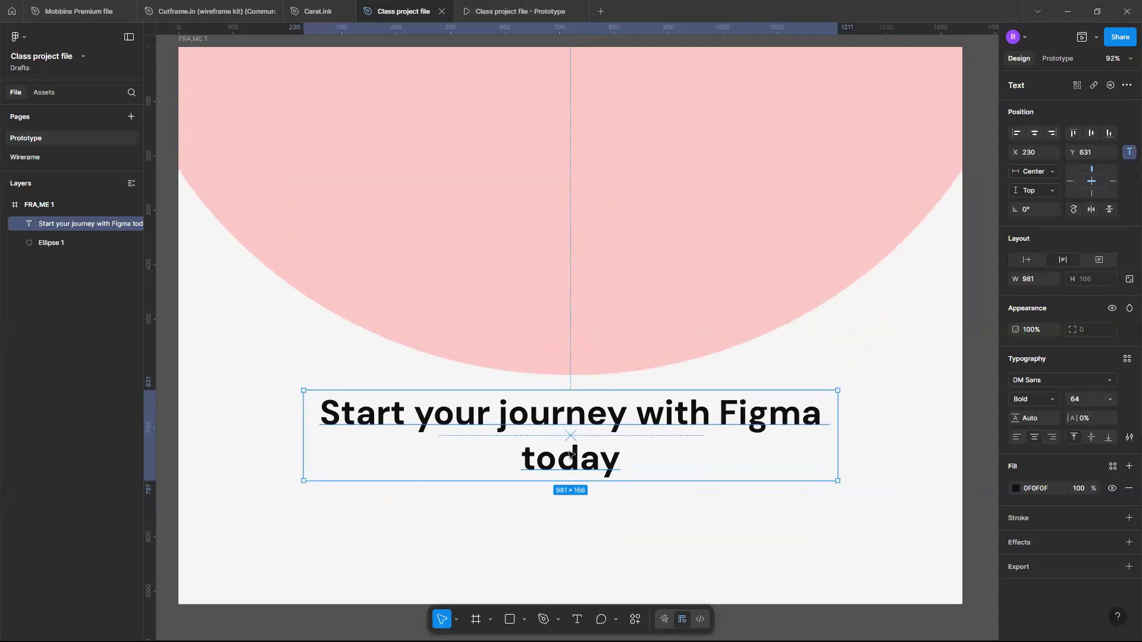
left_click_drag(574, 441, 568, 421)
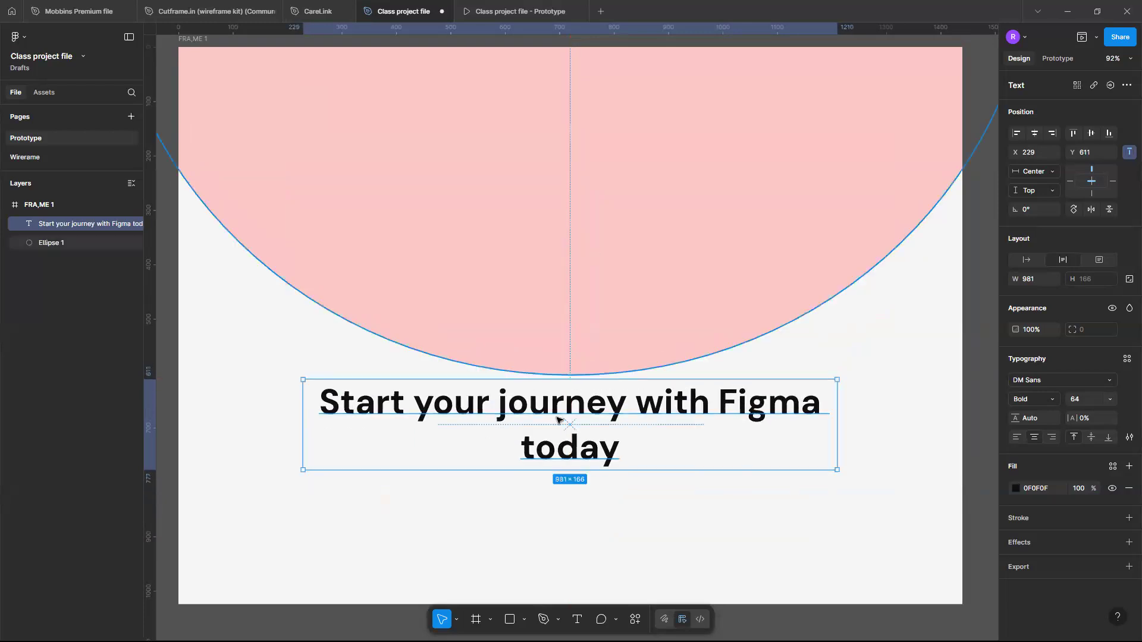
Centre the heading vertically in the frame, then move it down to Y 523 so it overlaps the ellipse's lower edge.
left_click(1090, 133)
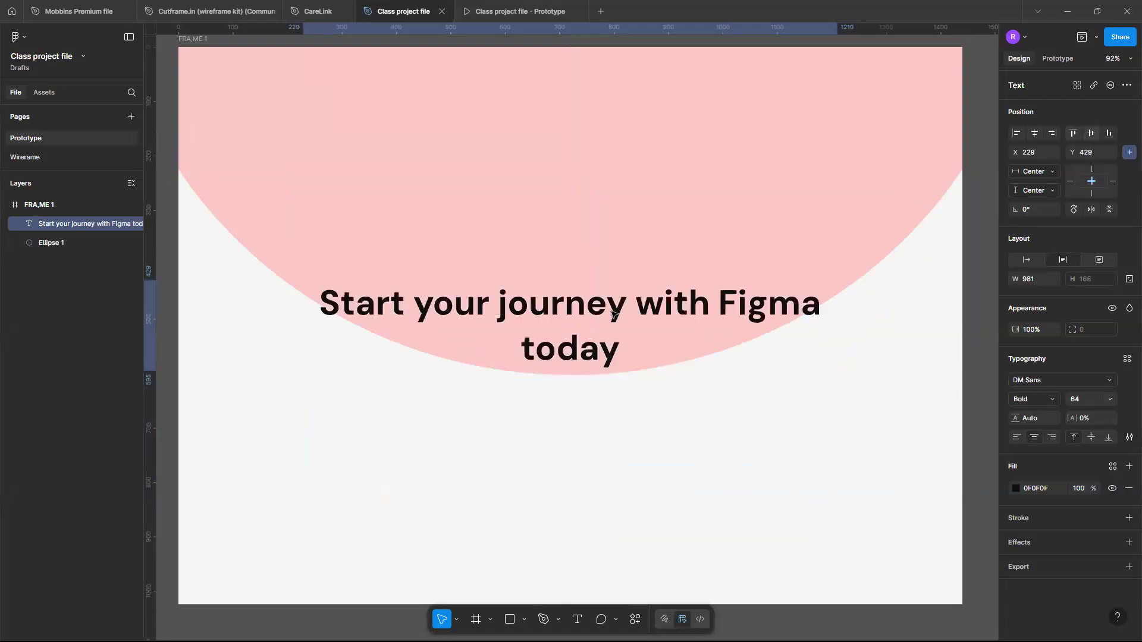
left_click_drag(573, 366, 586, 378)
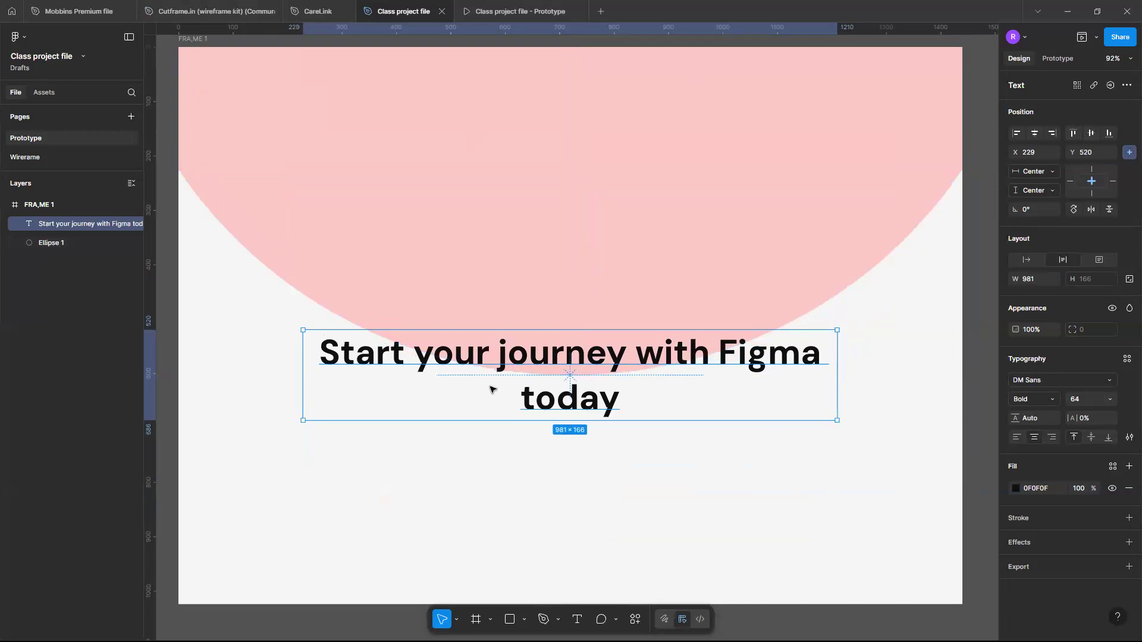
left_click(554, 500)
left_click(531, 381)
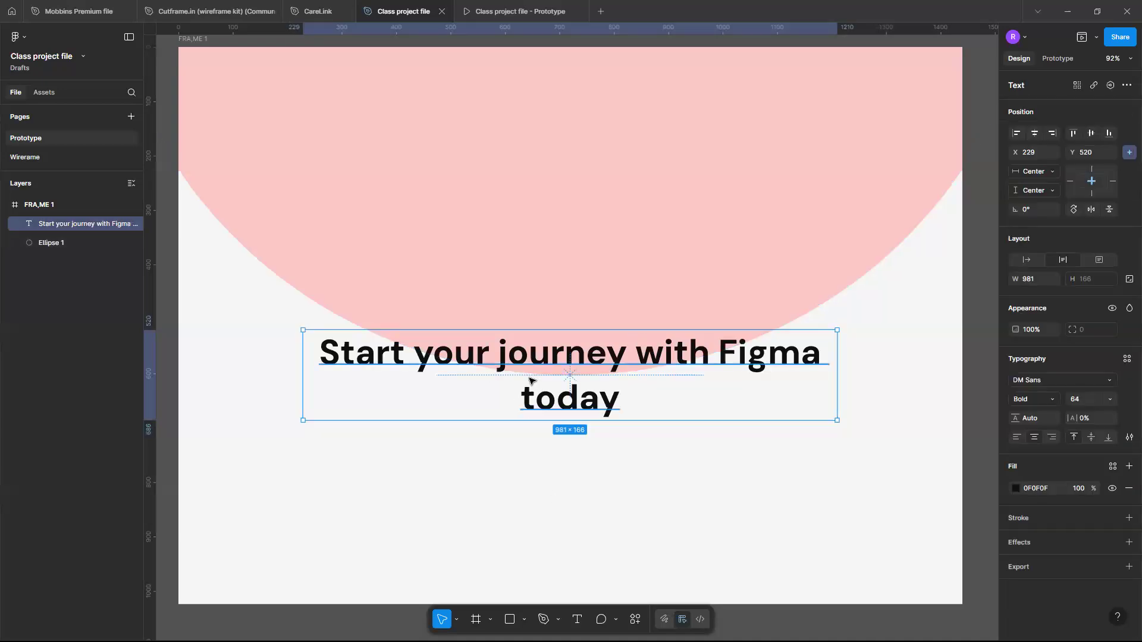
key("Down")
key("Down")
key("Down")
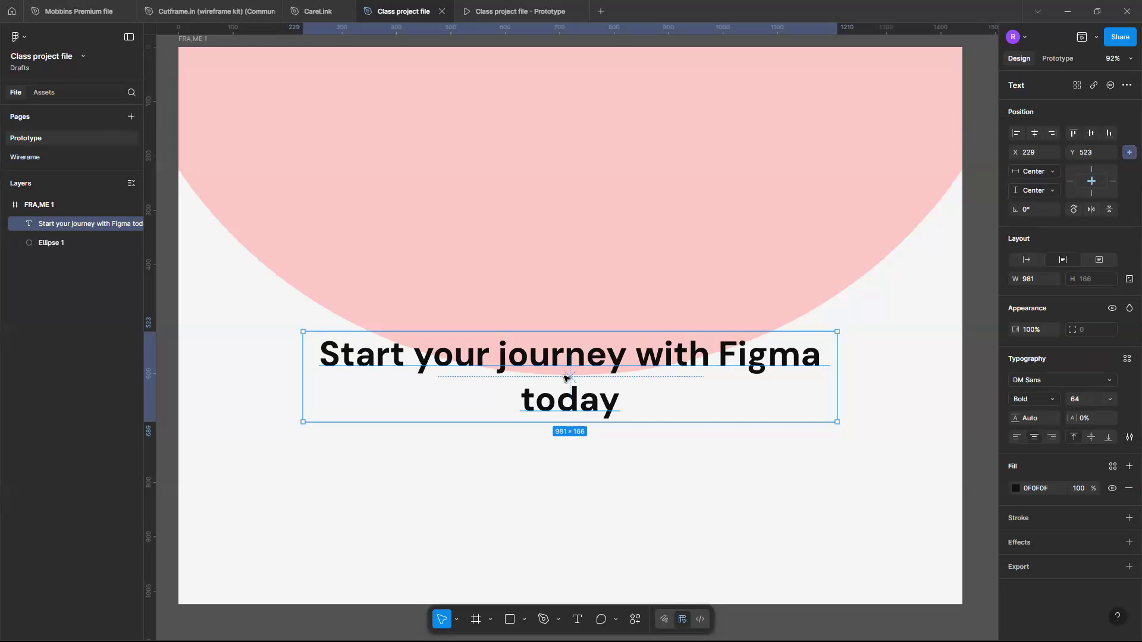
left_click(600, 571)
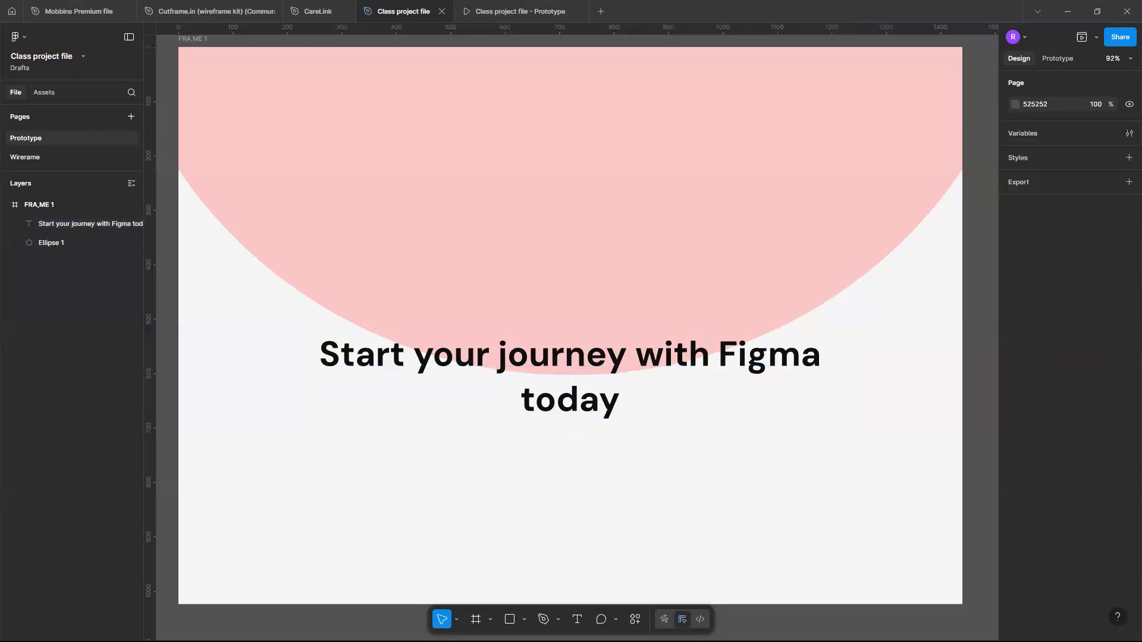
key("t")
left_click(506, 489)
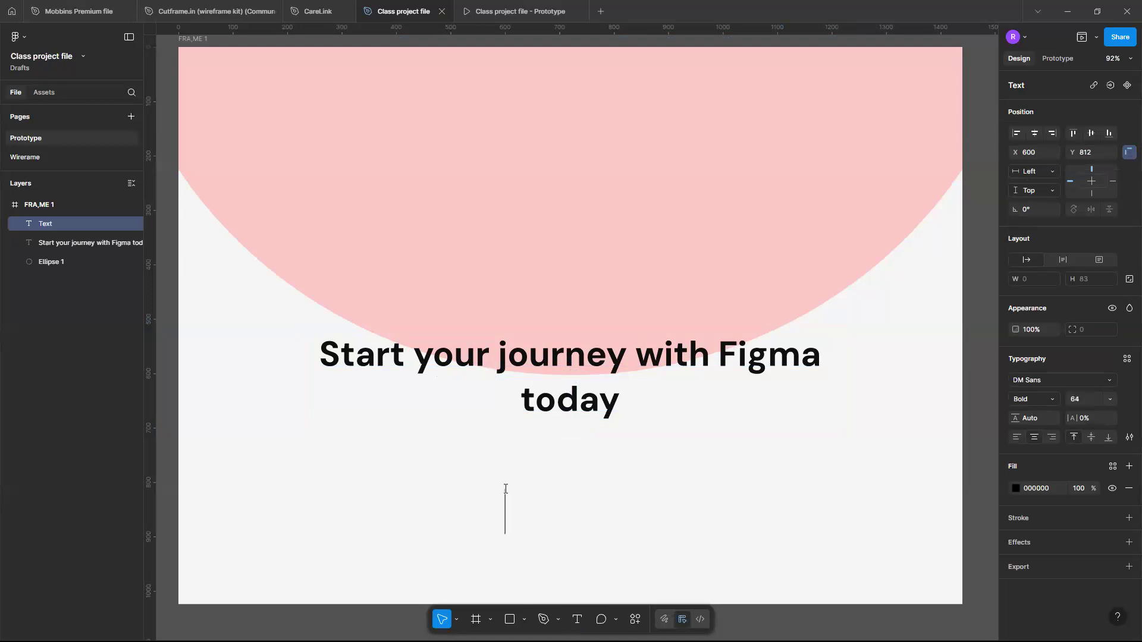
key("ctrl+l")
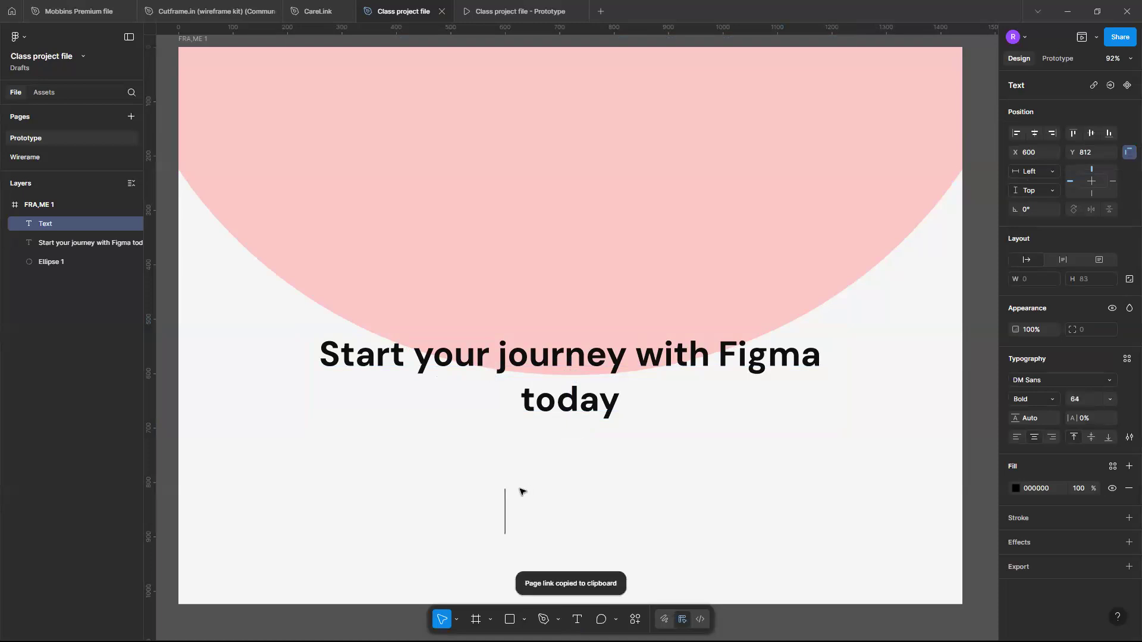
left_click(519, 498)
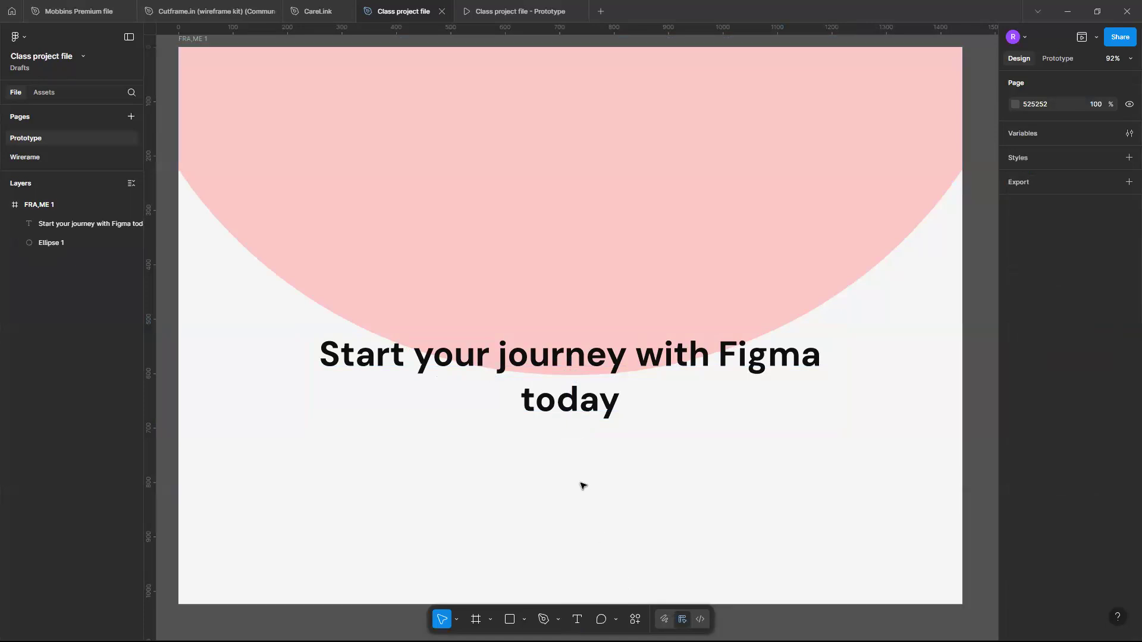
Add a text layer reading "Learn more" beneath the heading in the frame.
key("t")
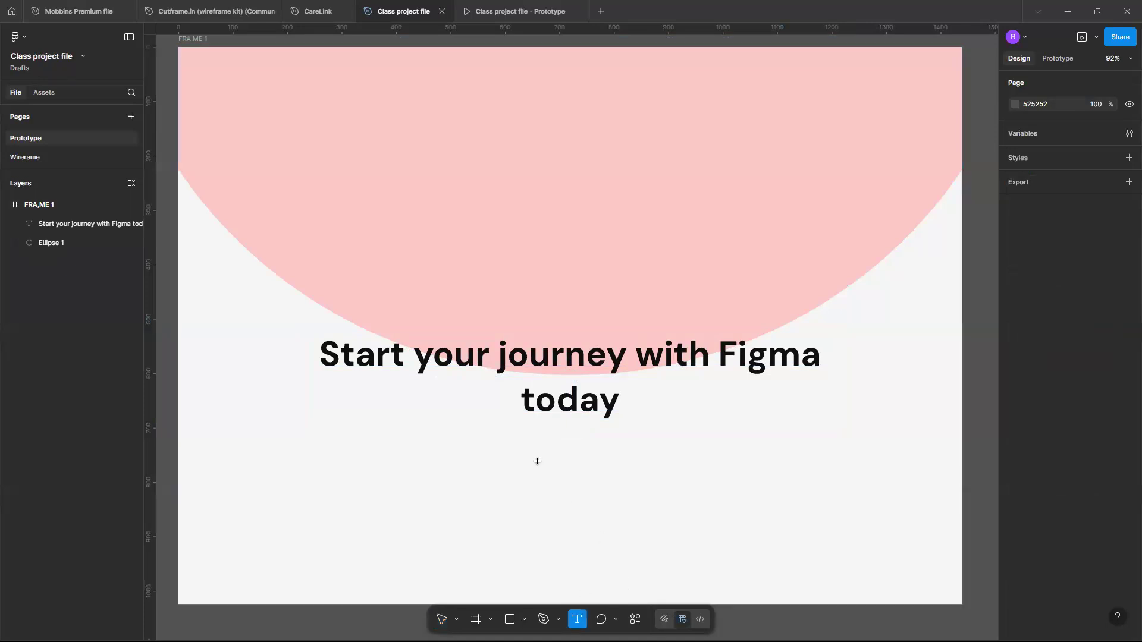
left_click(539, 462)
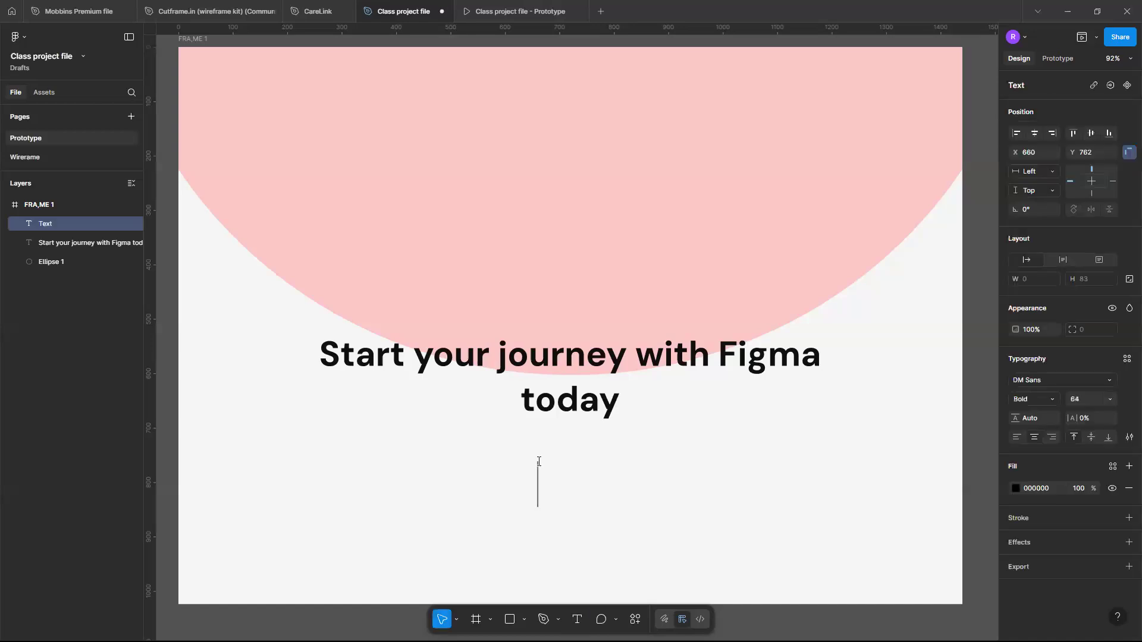
type("I")
key("BackSpace")
type("I")
key("BackSpace")
type("A")
key("BackSpace")
type("I")
key("BackSpace")
type("I")
key("BackSpace")
type("L")
key("BackSpace")
type("eat")
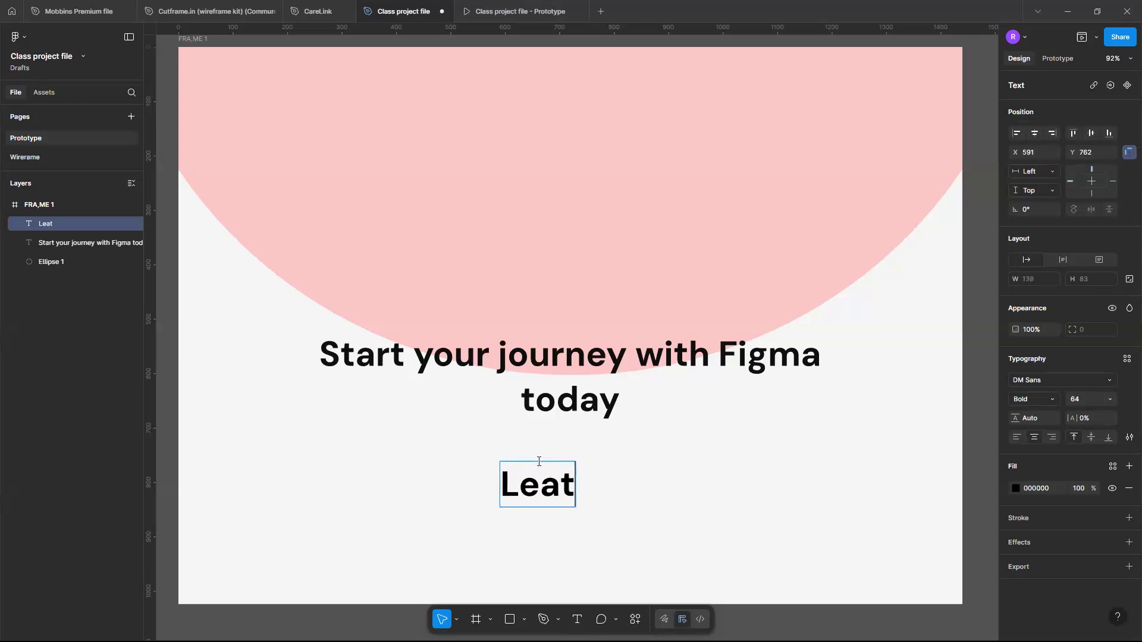
key("BackSpace")
type("rn moe")
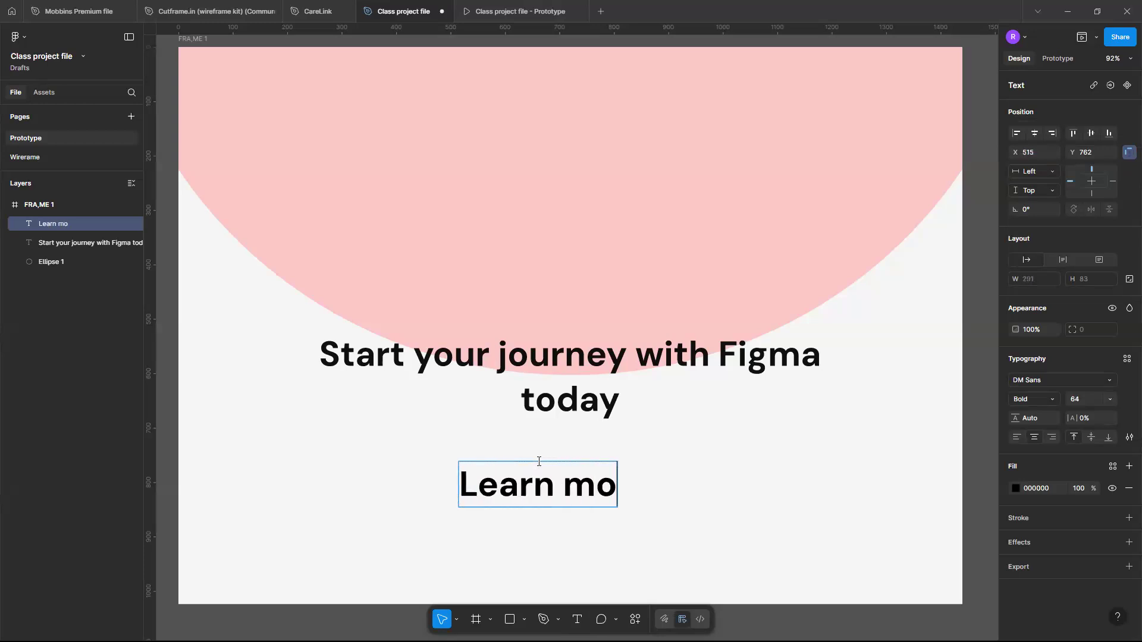
key("BackSpace")
type("re")
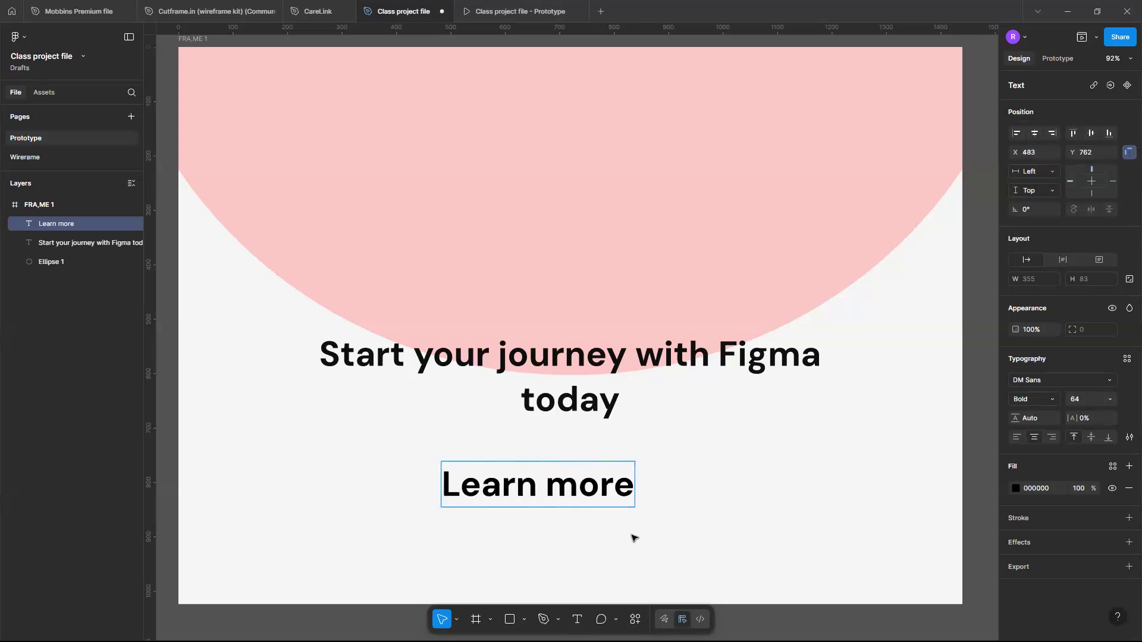
key("Escape")
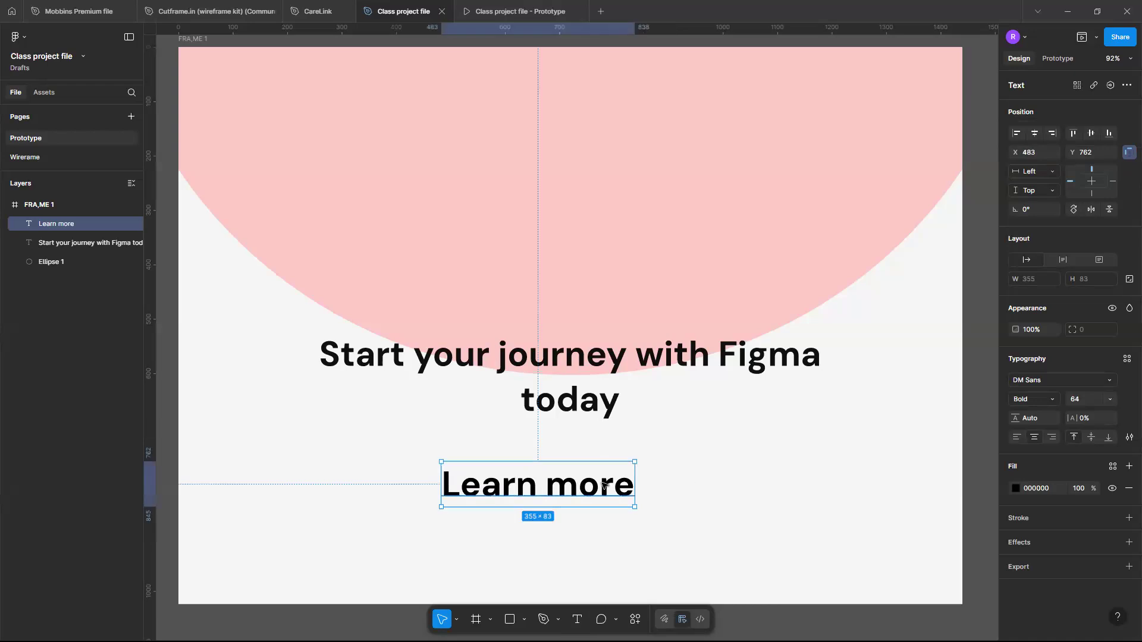
Centre the "Learn more" text horizontally under the heading at about Y 750 and set its font size to 32.
scroll(603, 484, "up", 3)
scroll(601, 493, "down", 3)
left_click_drag(593, 501, 595, 491)
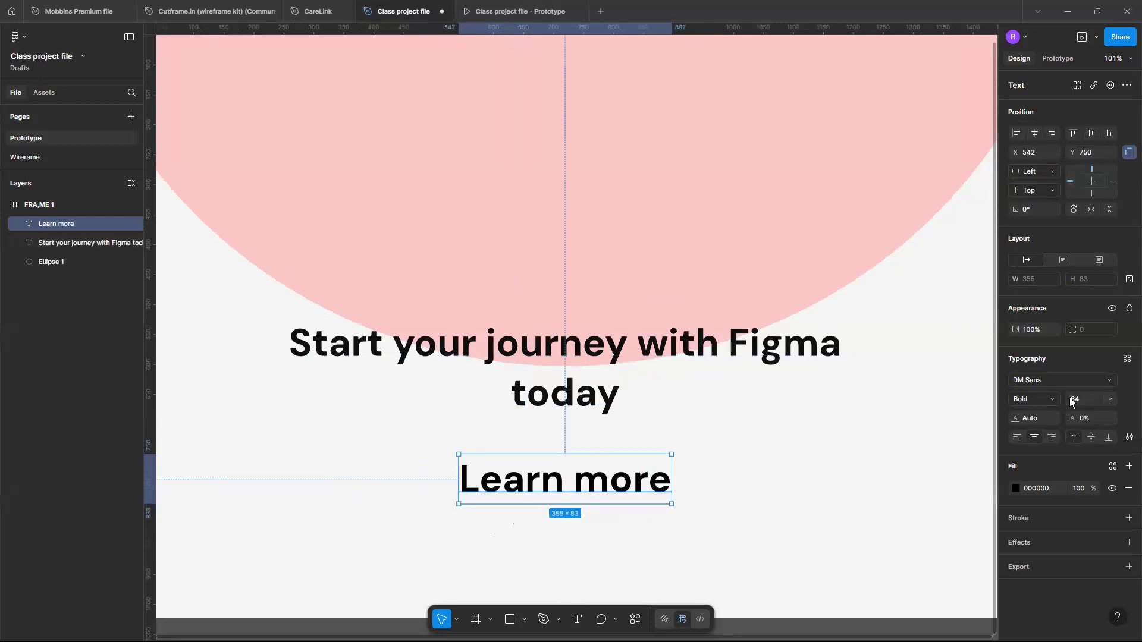
left_click(1108, 402)
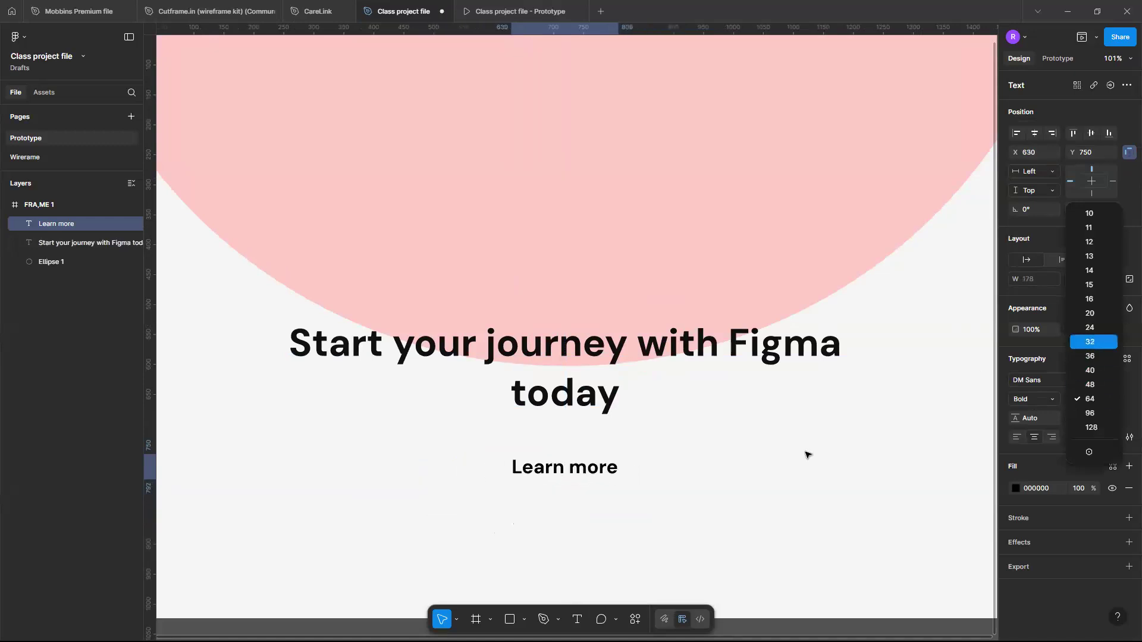
left_click(651, 482)
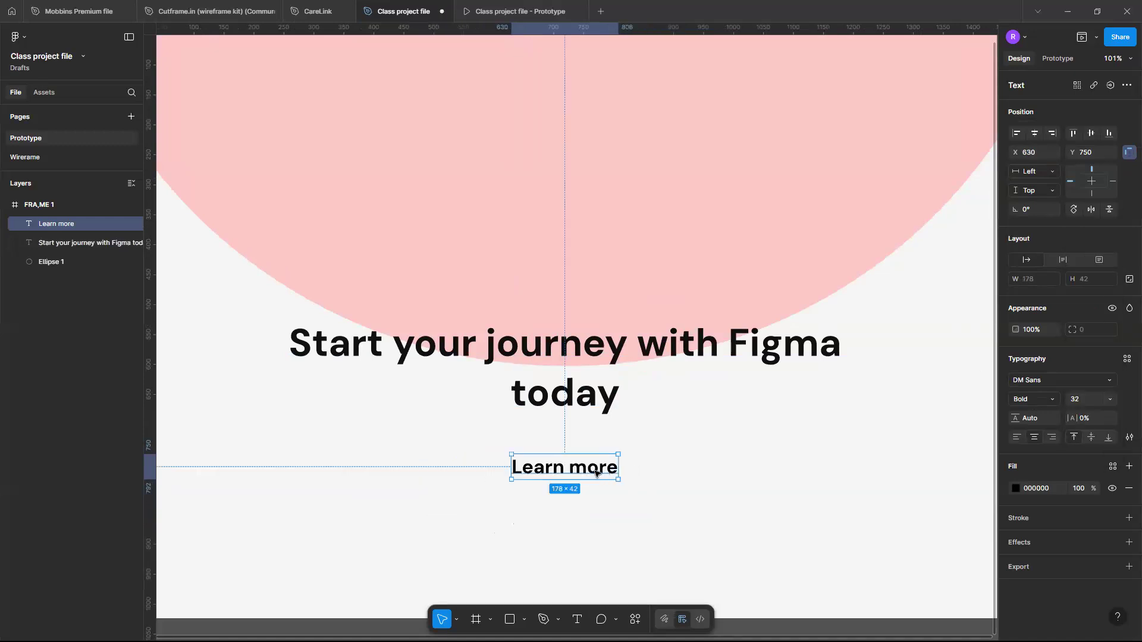
Move the "Learn more" text slightly up and to the left, to about X 613, Y 741.
left_click_drag(600, 475, 592, 470)
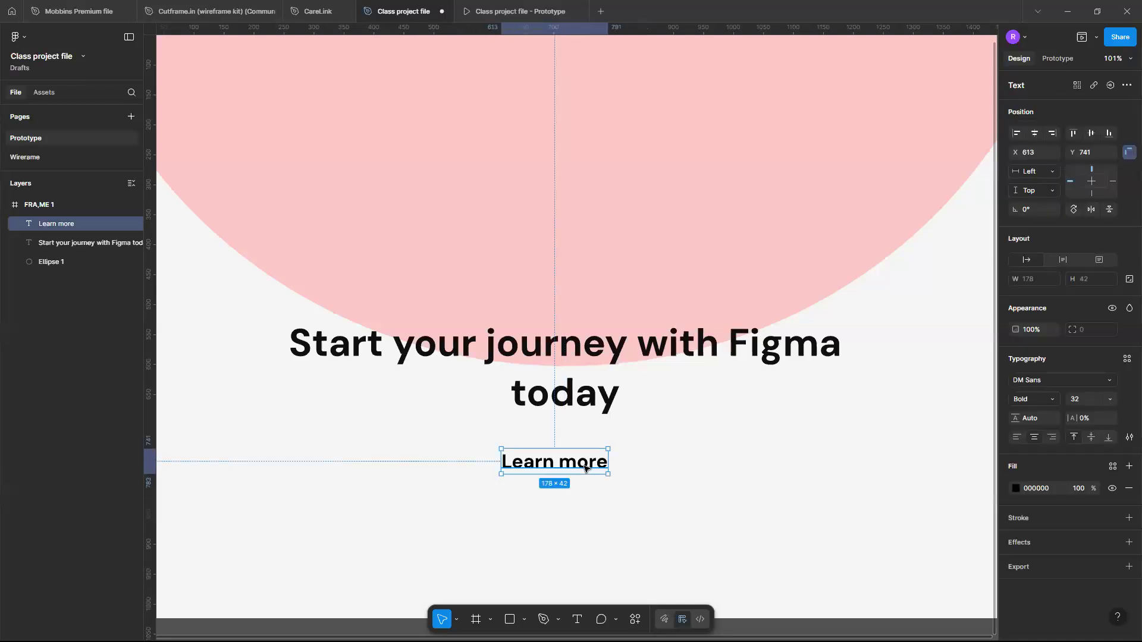
left_click(621, 476)
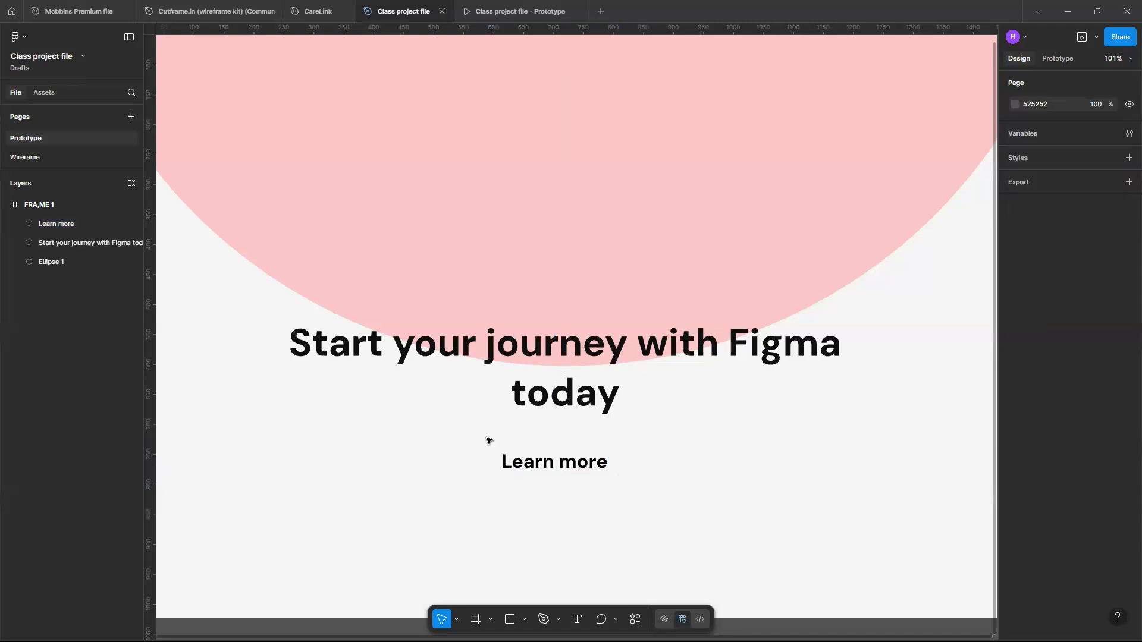
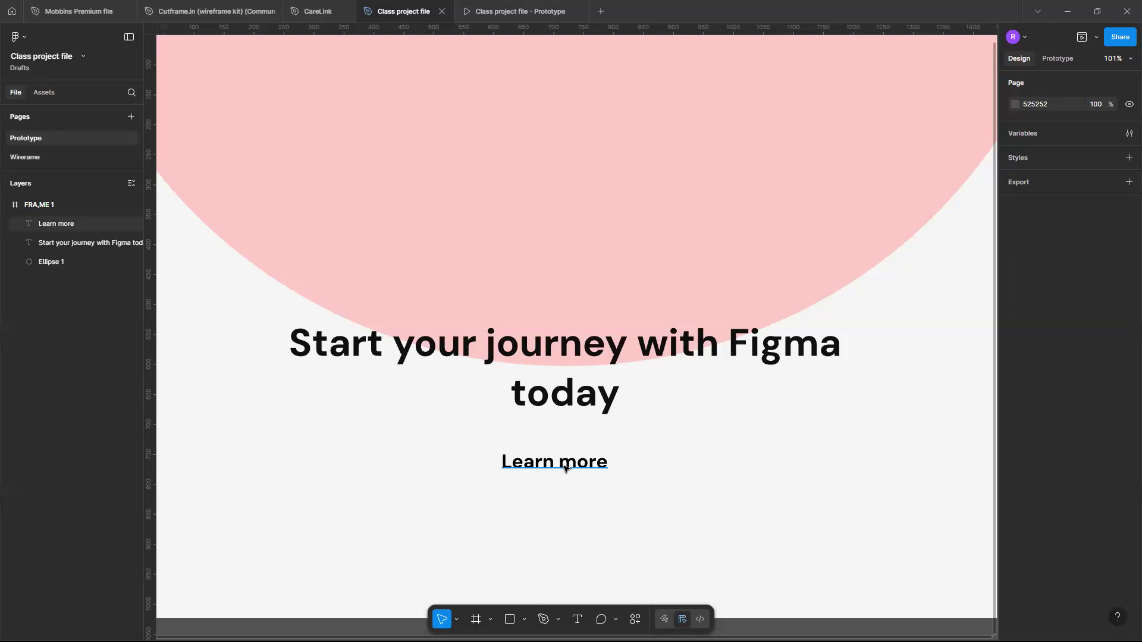
left_click(566, 469)
left_click(570, 519)
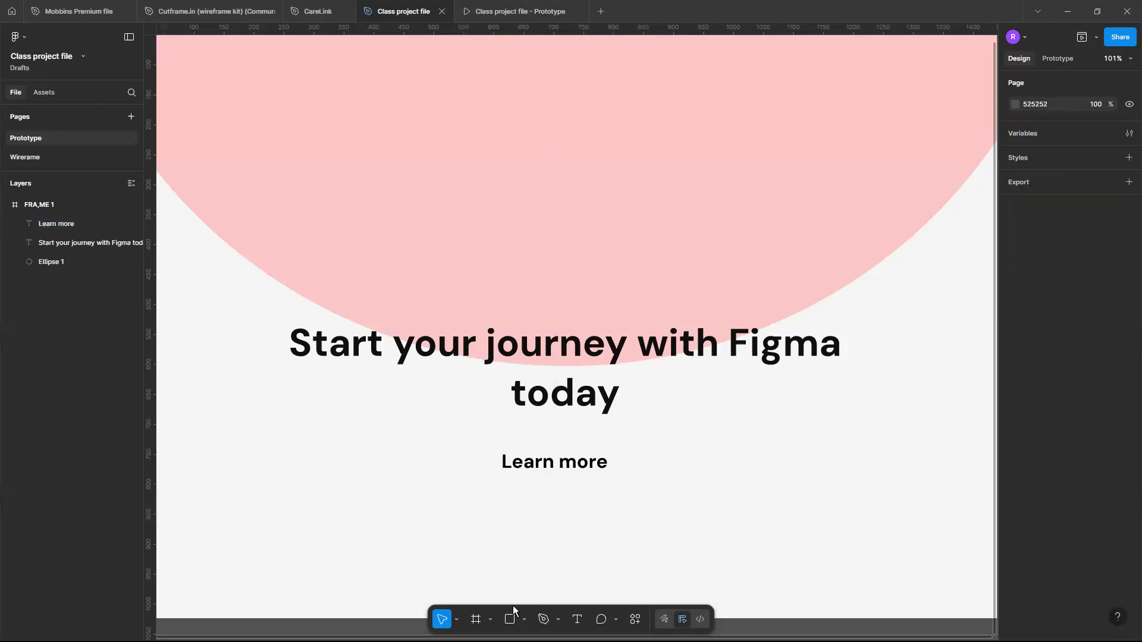
Draw a rectangle about 270 × 101 to the right of the "Learn more" text.
left_click(510, 620)
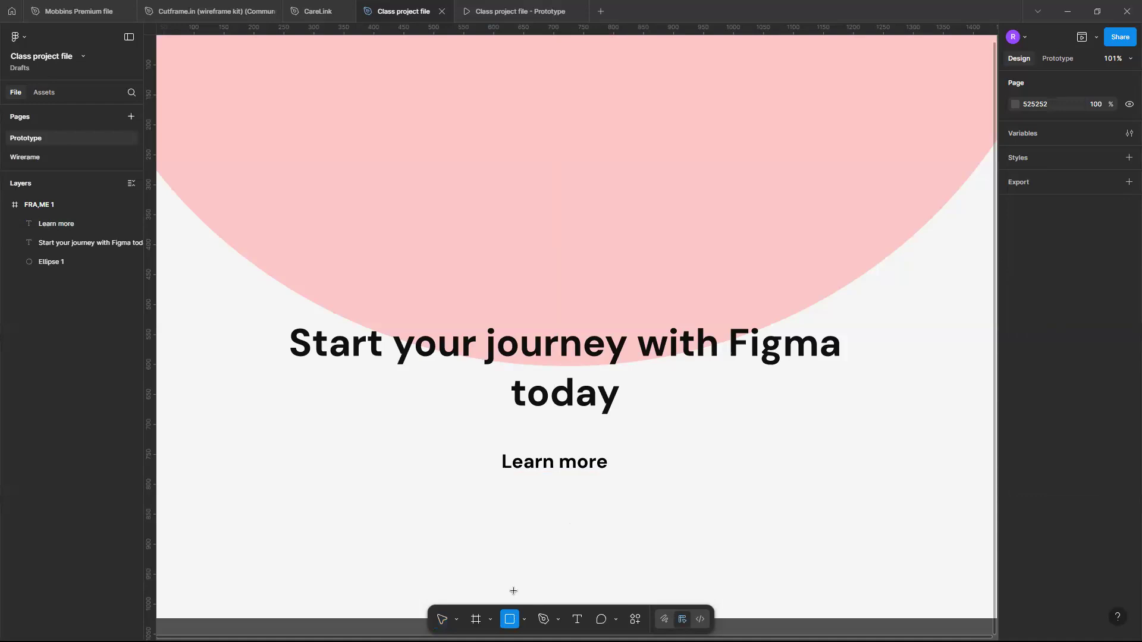
left_click(525, 621)
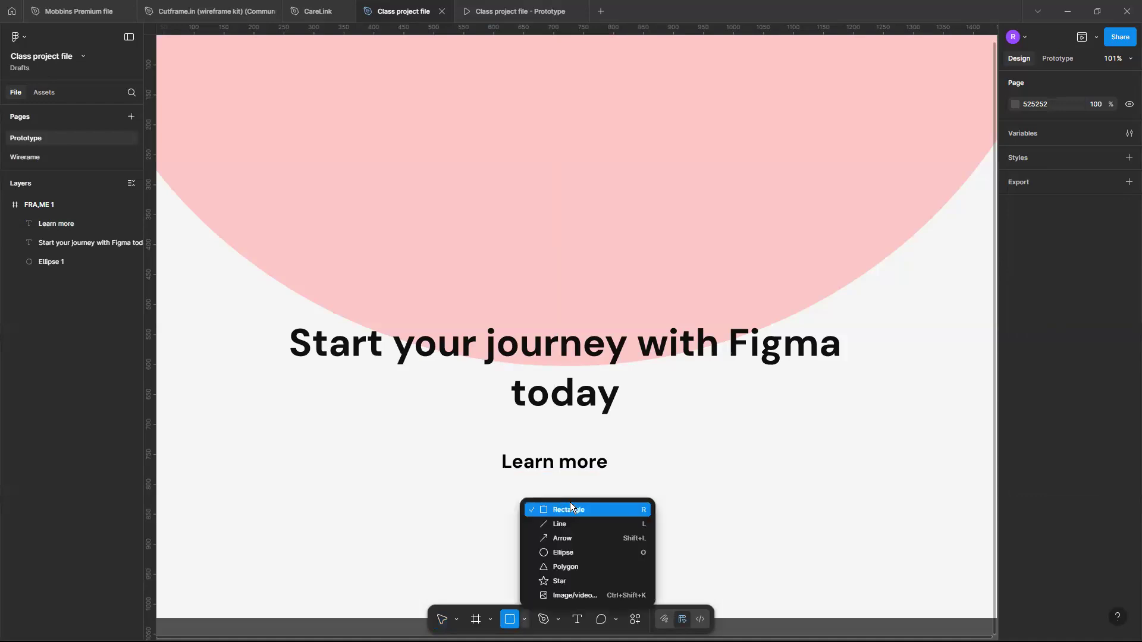
left_click(570, 510)
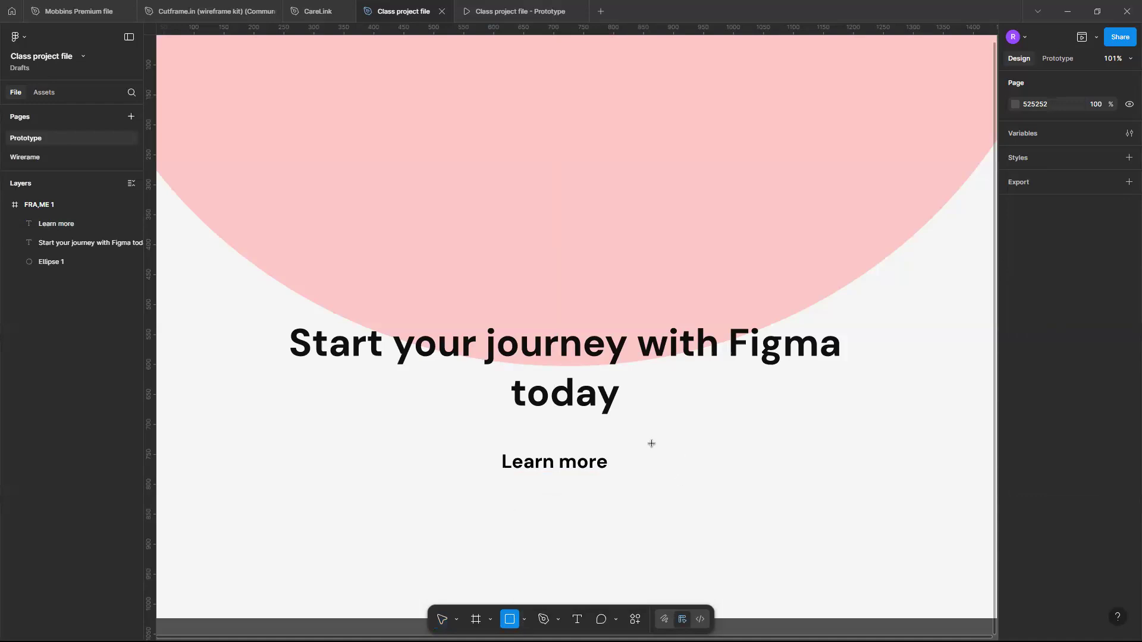
mouse_move(652, 444)
left_mouse_down()
mouse_move(814, 511)
mouse_move(872, 511)
mouse_move(813, 504)
left_mouse_up()
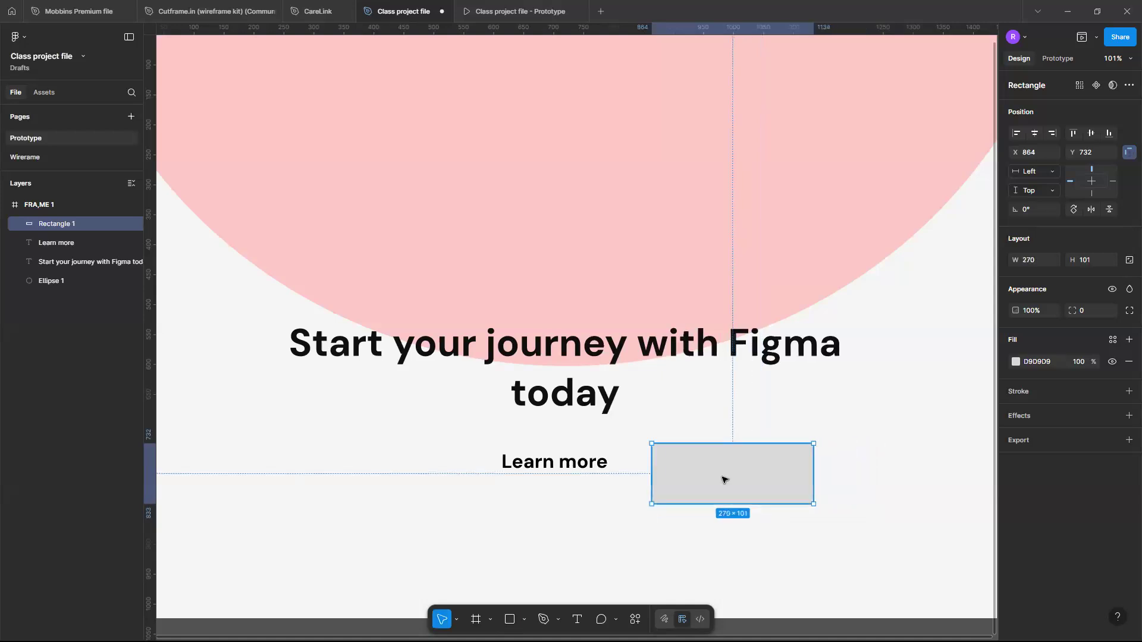
scroll(723, 479, "right", 2)
scroll(723, 479, "up", 3)
scroll(986, 303, "left", 3)
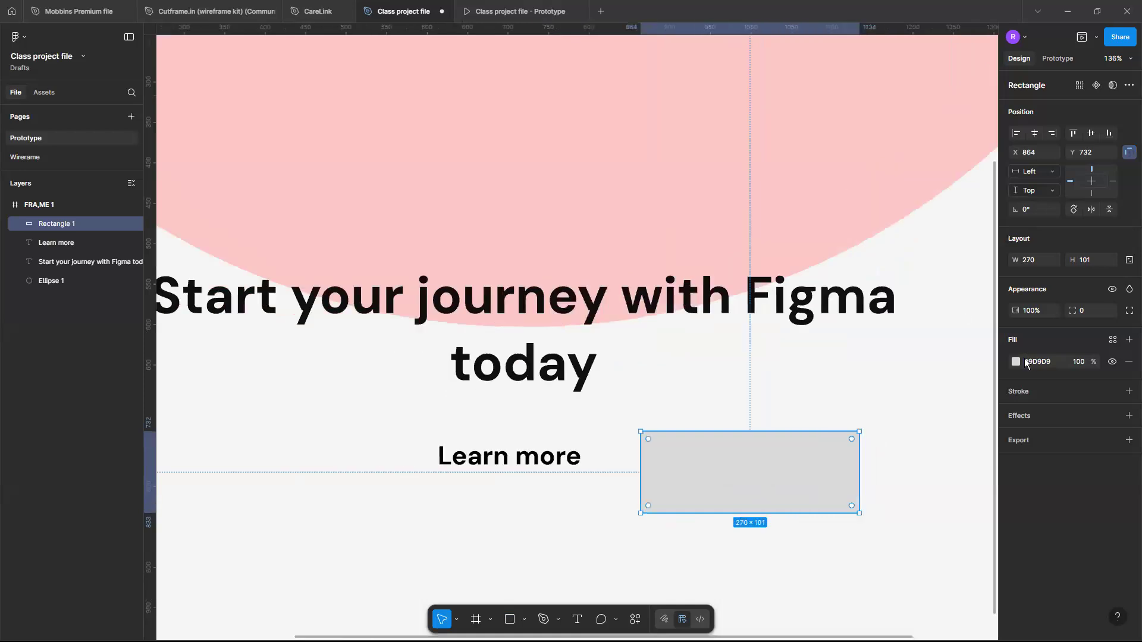
Fill the rectangle beside the "Learn more" text with the page colour FF8080 at 100% opacity.
left_click(1014, 362)
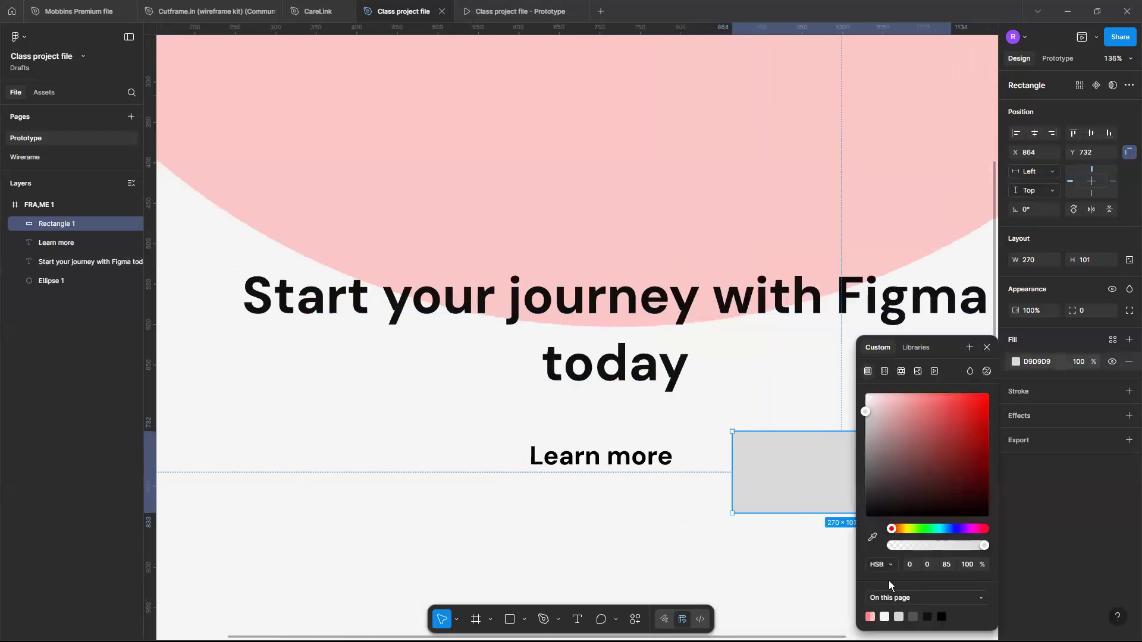
left_click(870, 615)
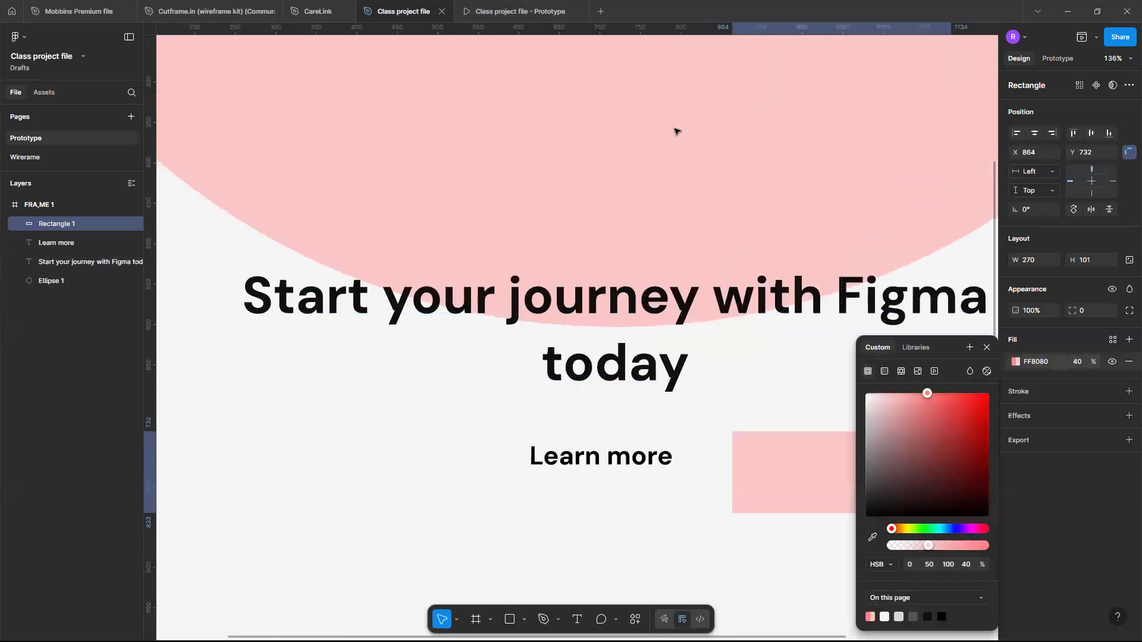
left_click(1078, 363)
type("10")
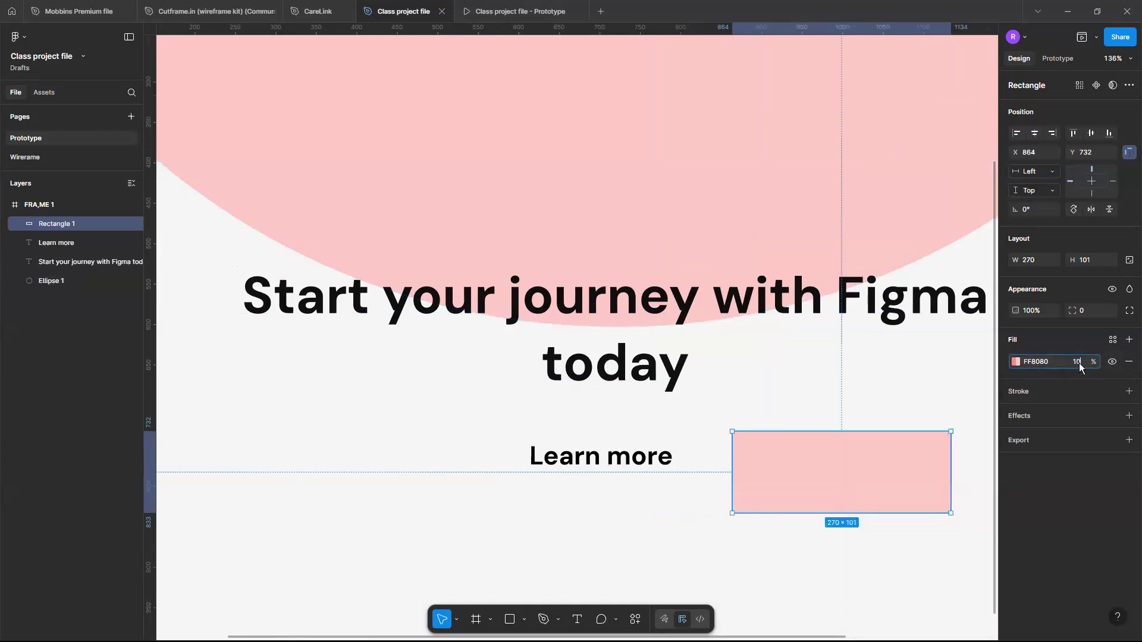
type("0")
key("Return")
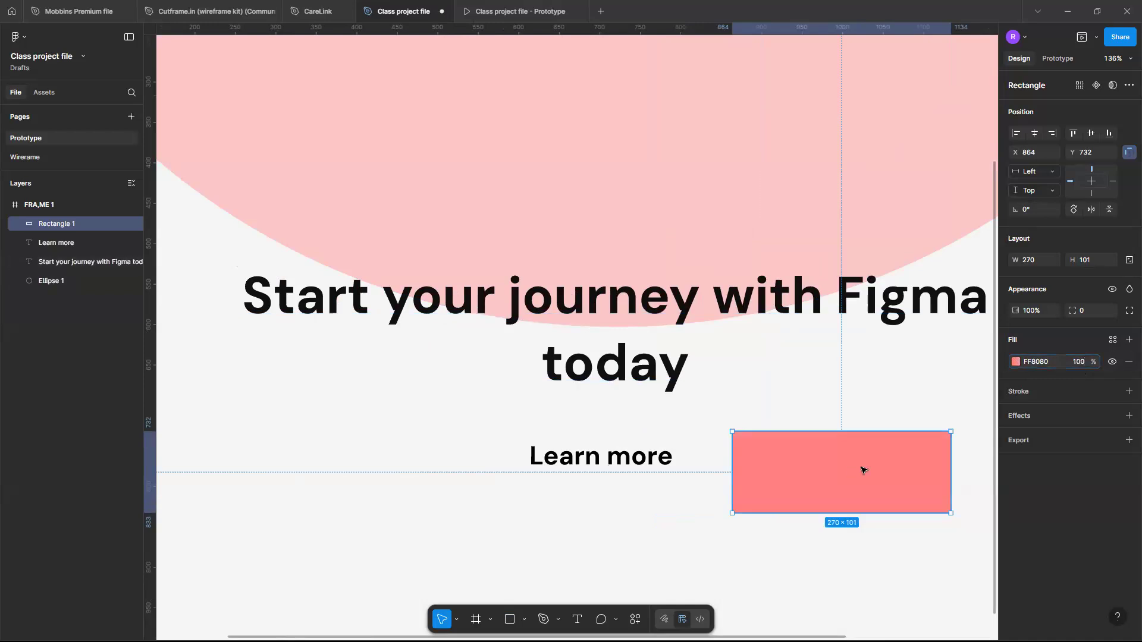
Move the rectangle over the "Learn more" text to about X 585, Y 711 and place it directly behind the text.
left_click_drag(839, 469, 631, 450)
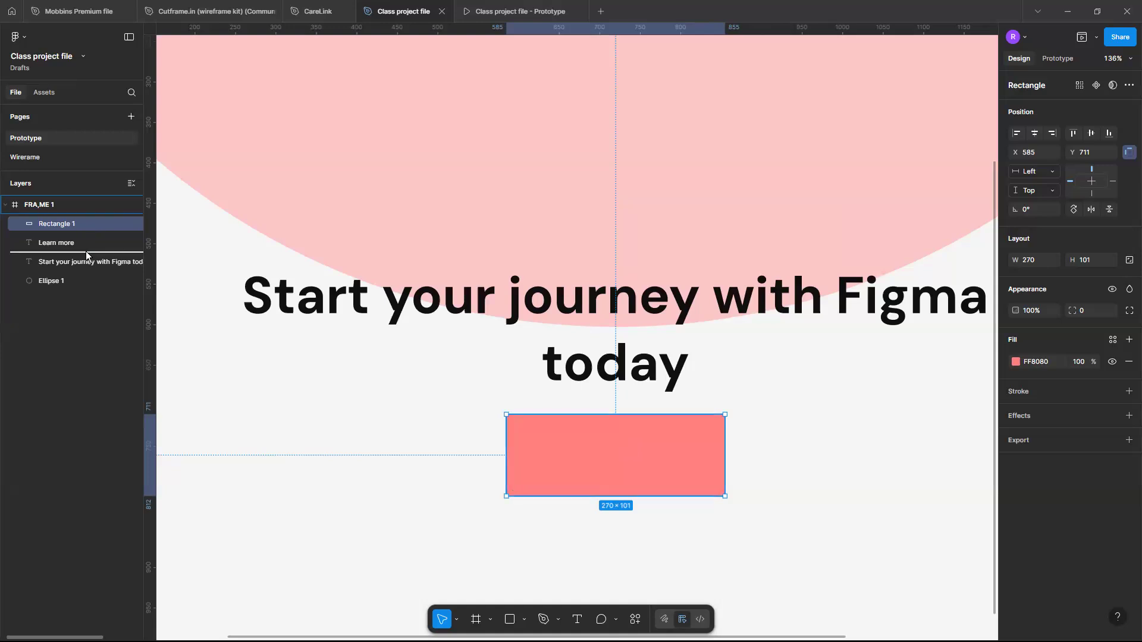
key("ctrl+bracketleft")
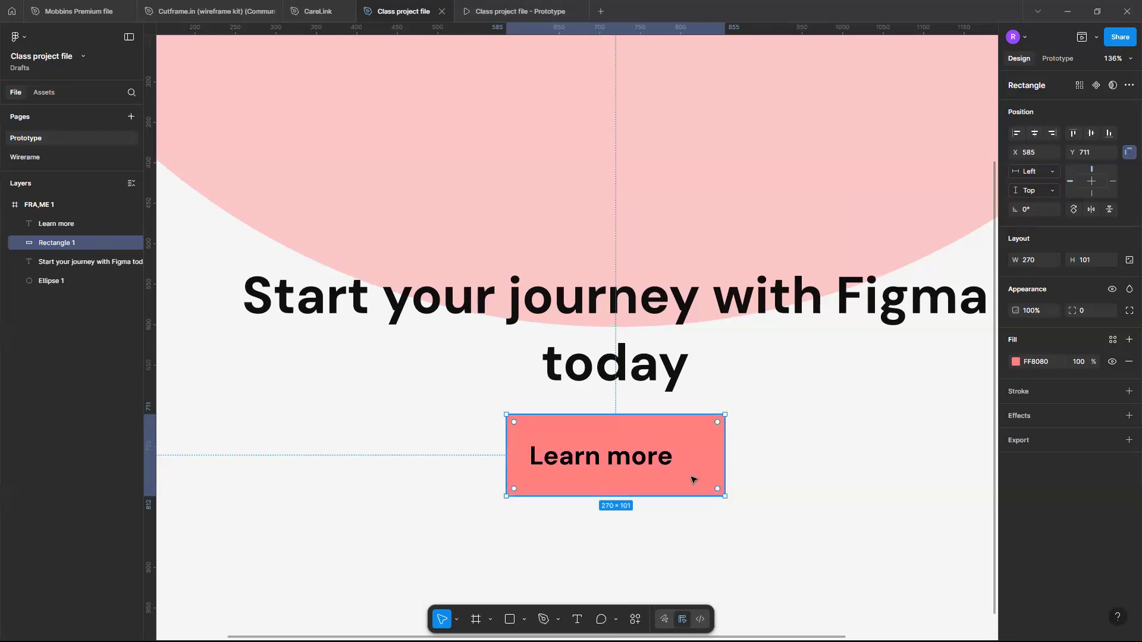
Round the corners of the button rectangle with a radius of 16.
scroll(692, 479, "up", 5)
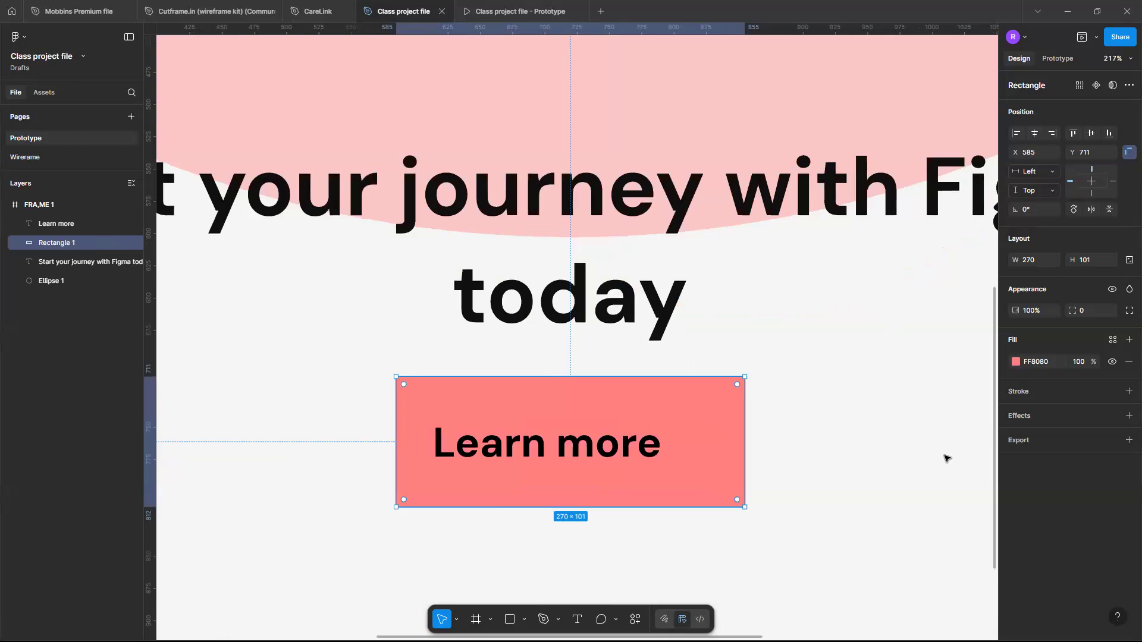
key("Escape")
left_click(724, 436)
key("Return")
left_click(856, 375)
scroll(856, 375, "up", 2)
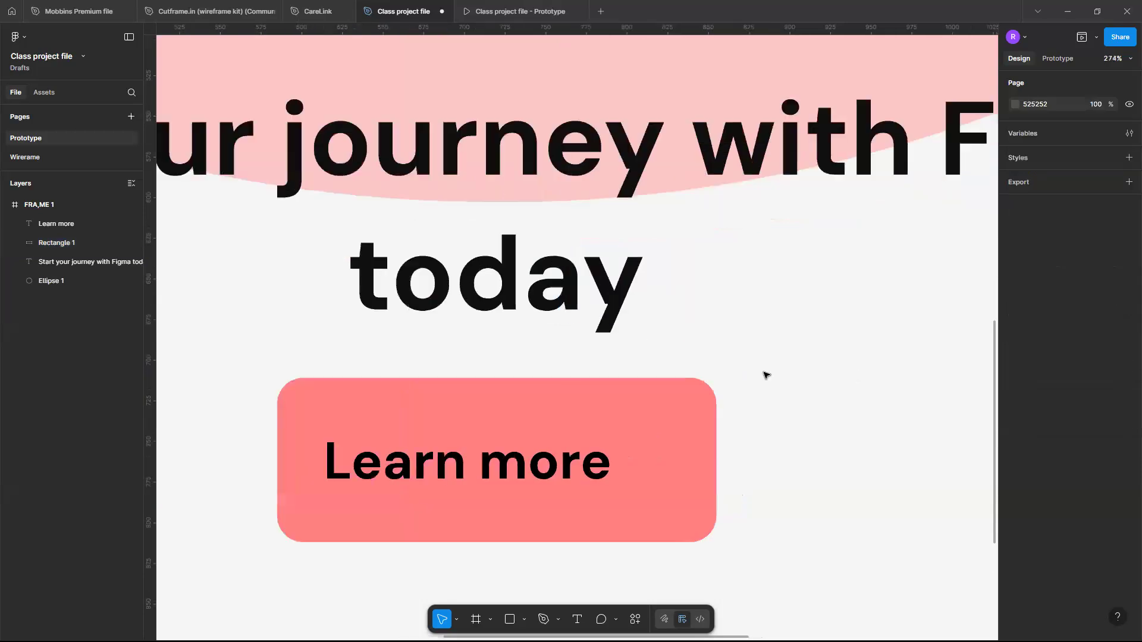
Set the button rectangle's corner radius to 32.
scroll(766, 375, "down", 2)
scroll(765, 375, "left", 2)
left_click(766, 375)
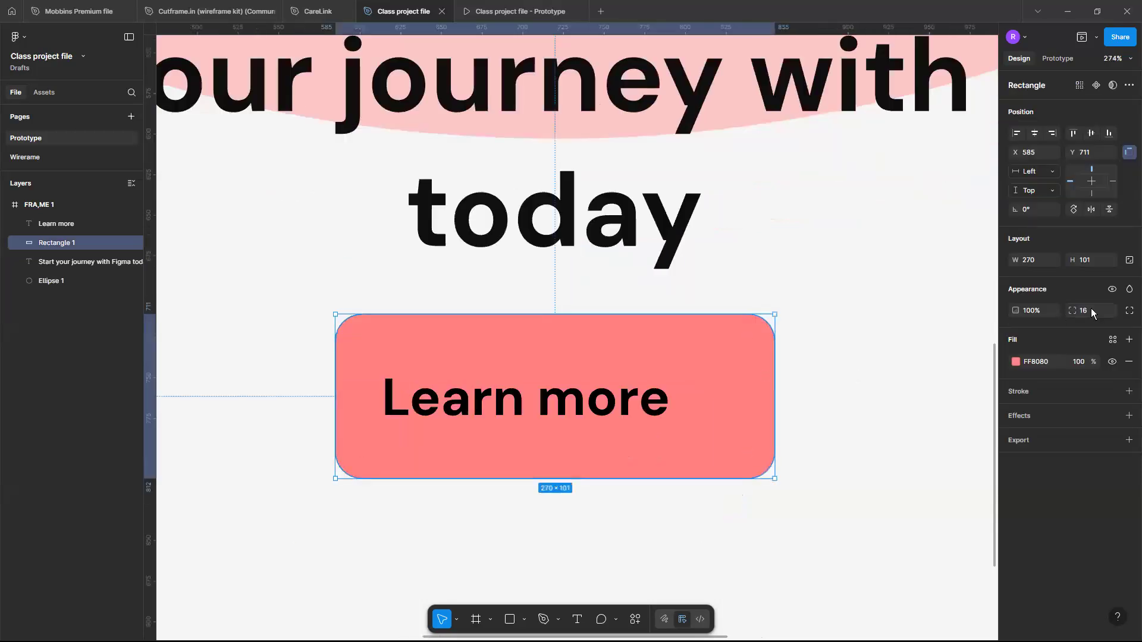
left_click(1090, 310)
type("32")
key("Return")
left_click(920, 354)
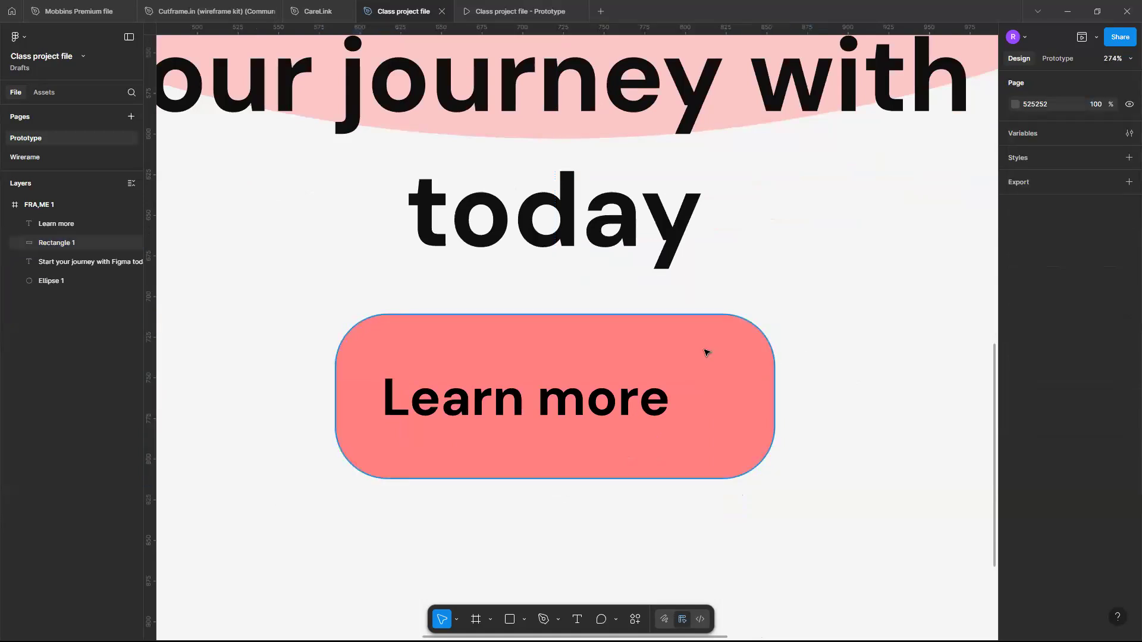
Set the button rectangle's corner radius to 50 for a pill shape.
left_click(705, 353)
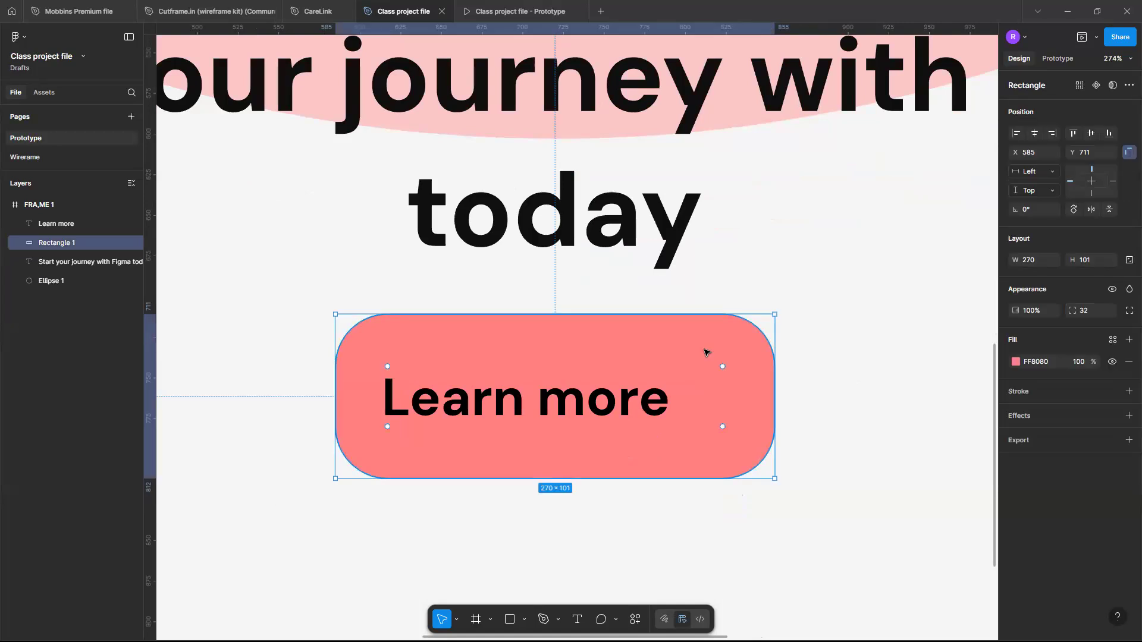
left_click(1096, 312)
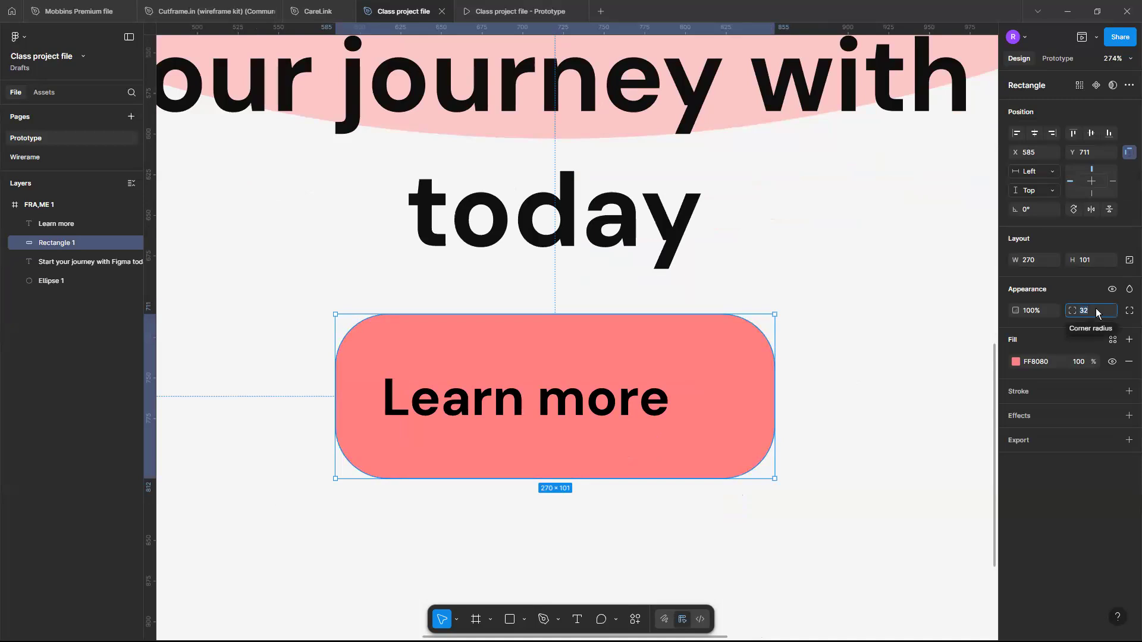
type("50")
key("Return")
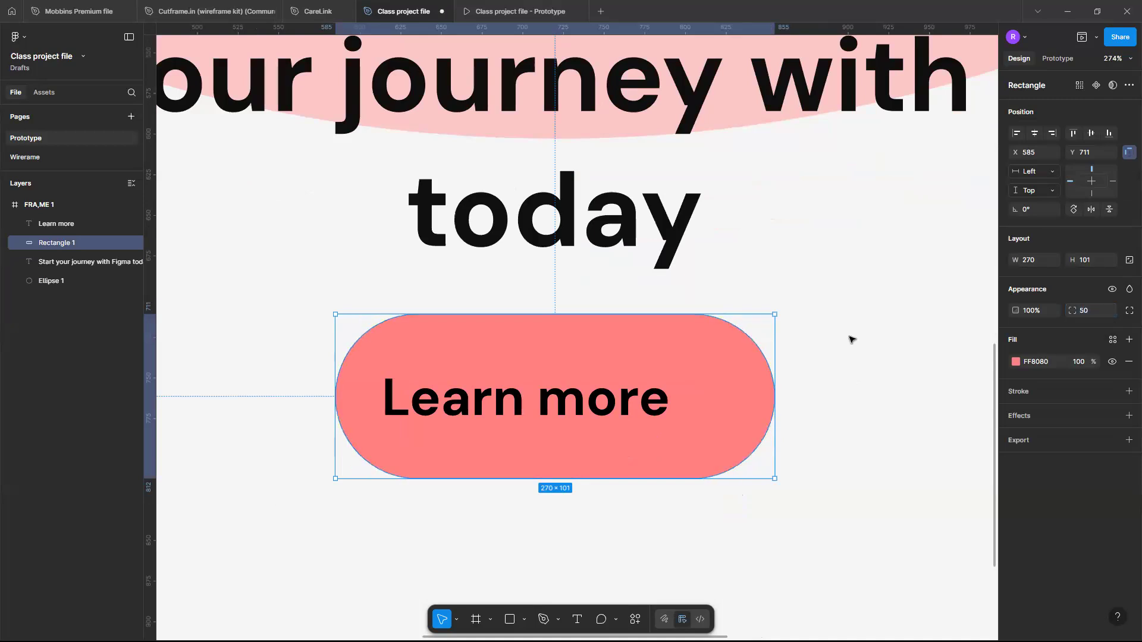
left_click(849, 339)
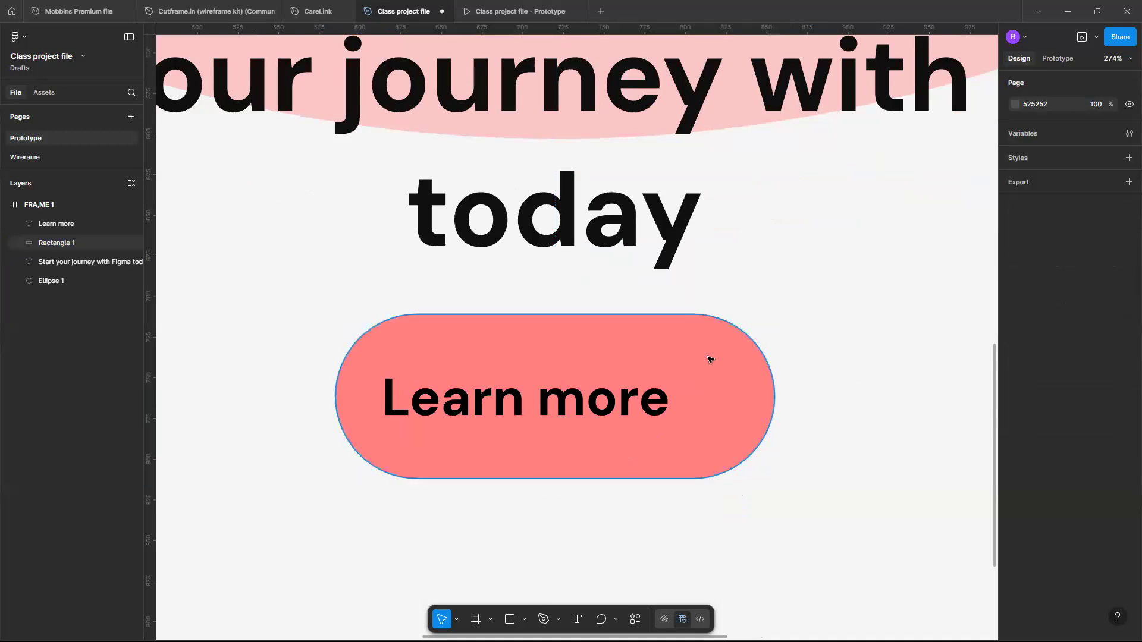
Set the button rectangle's height to 100.
left_click(619, 356)
scroll(707, 333, "up", 3)
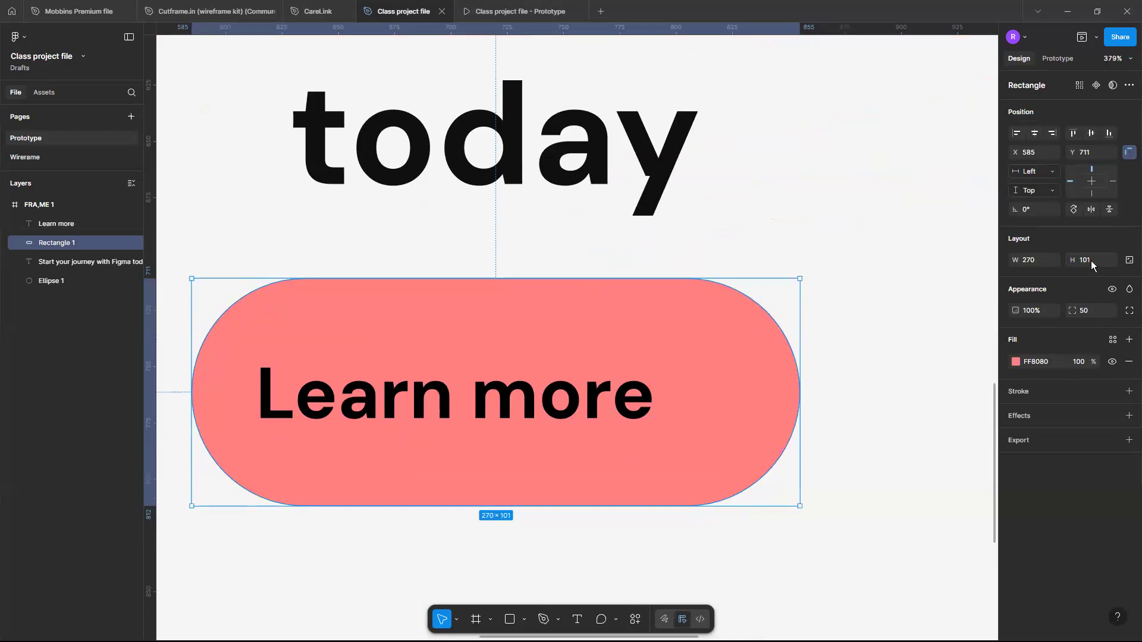
type("0")
key("Return")
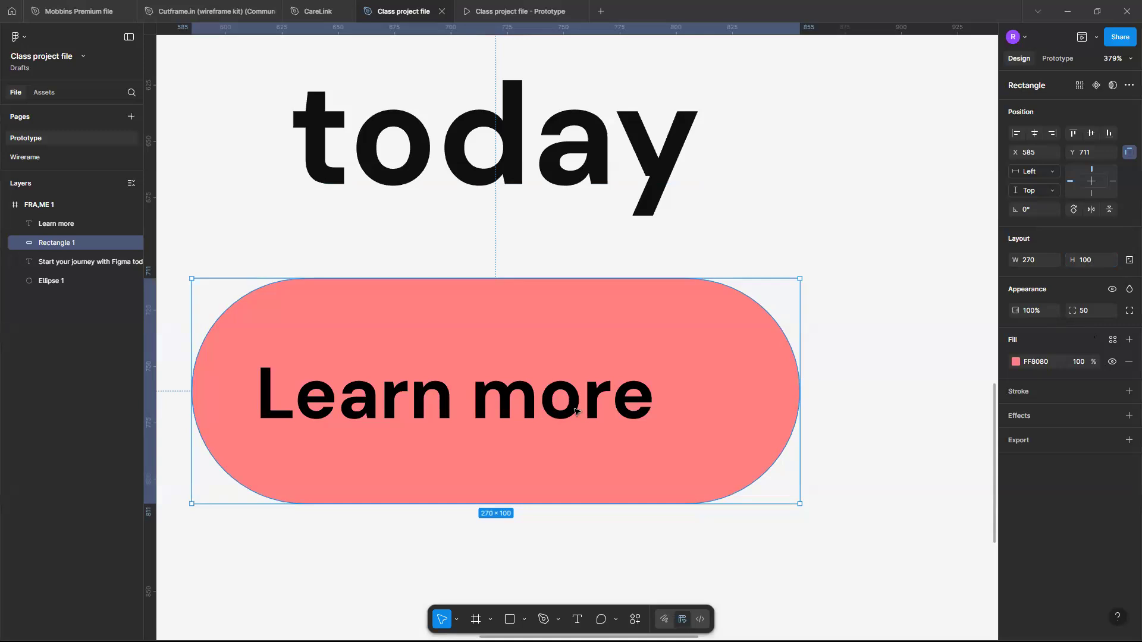
Move the "Learn more" text towards the middle of the button, to about X 638, Y 737.
left_click_drag(589, 414, 645, 406)
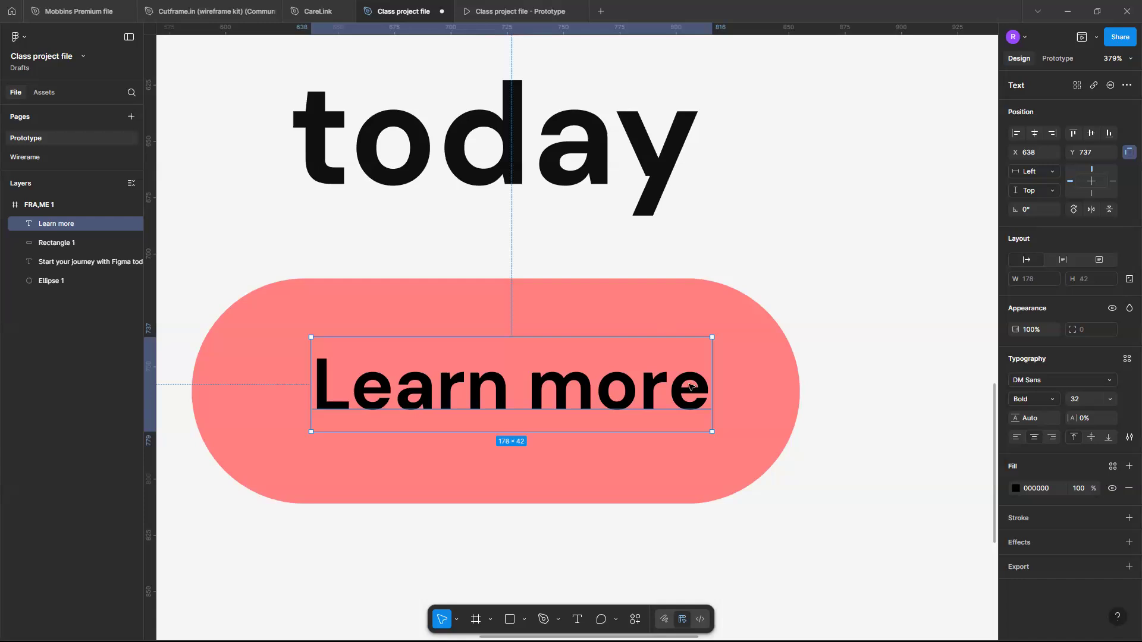
scroll(690, 386, "down", 3)
scroll(757, 372, "down", 2)
left_click(757, 372)
scroll(701, 405, "left", 1)
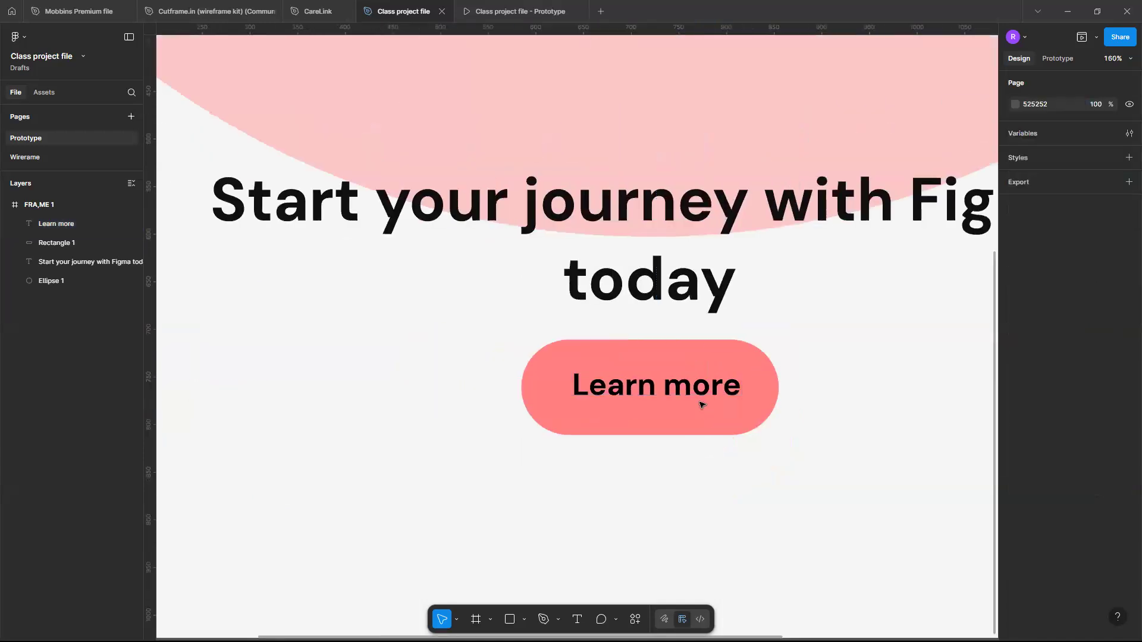
Change the fill of the "Learn more" text to white, FFFFFF.
scroll(700, 404, "up", 2)
left_click(701, 403)
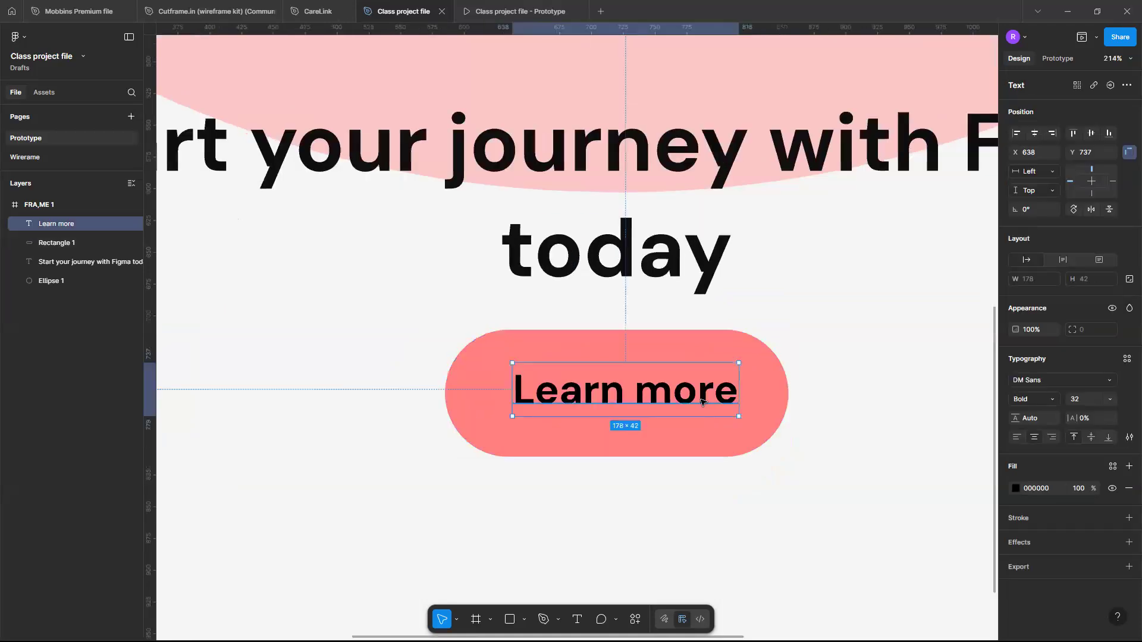
left_click(1015, 488)
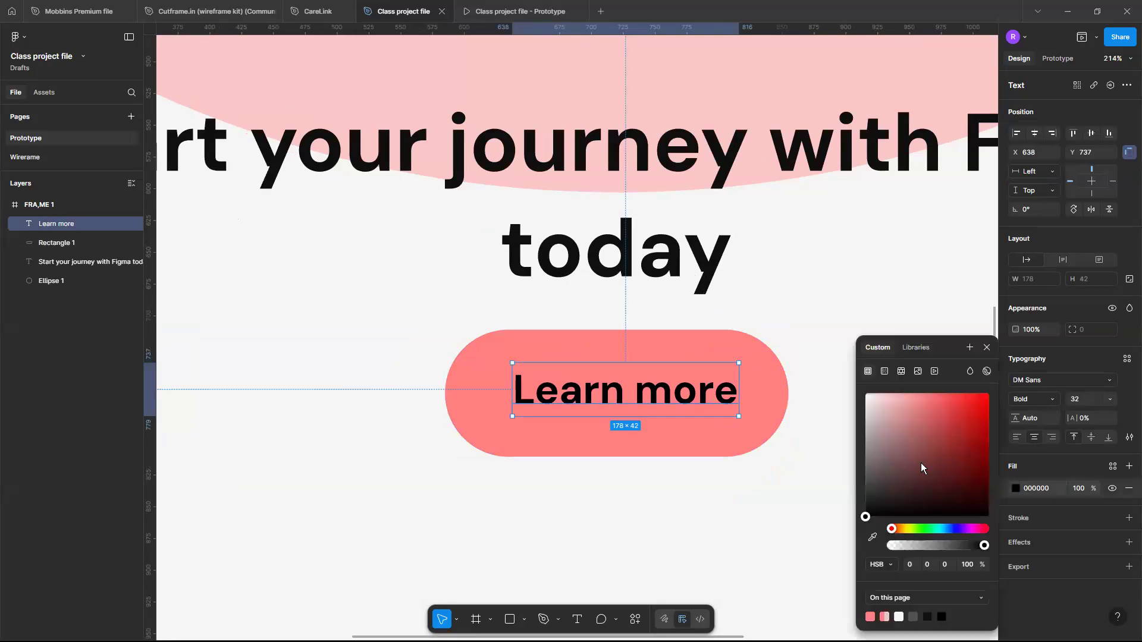
left_click_drag(915, 465, 761, 242)
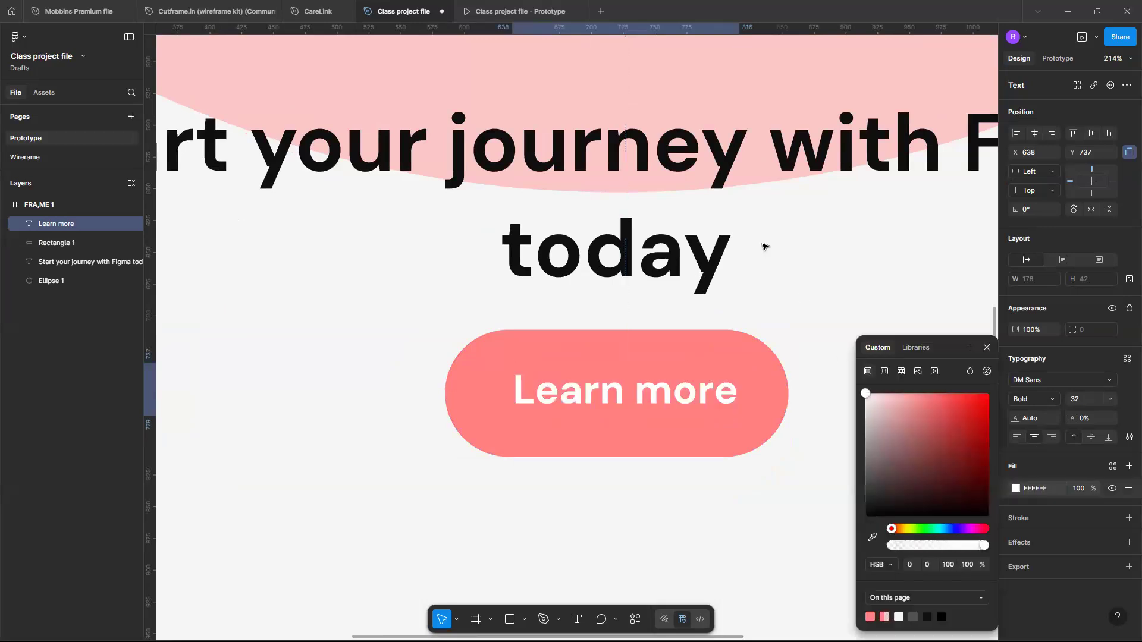
left_click(817, 253)
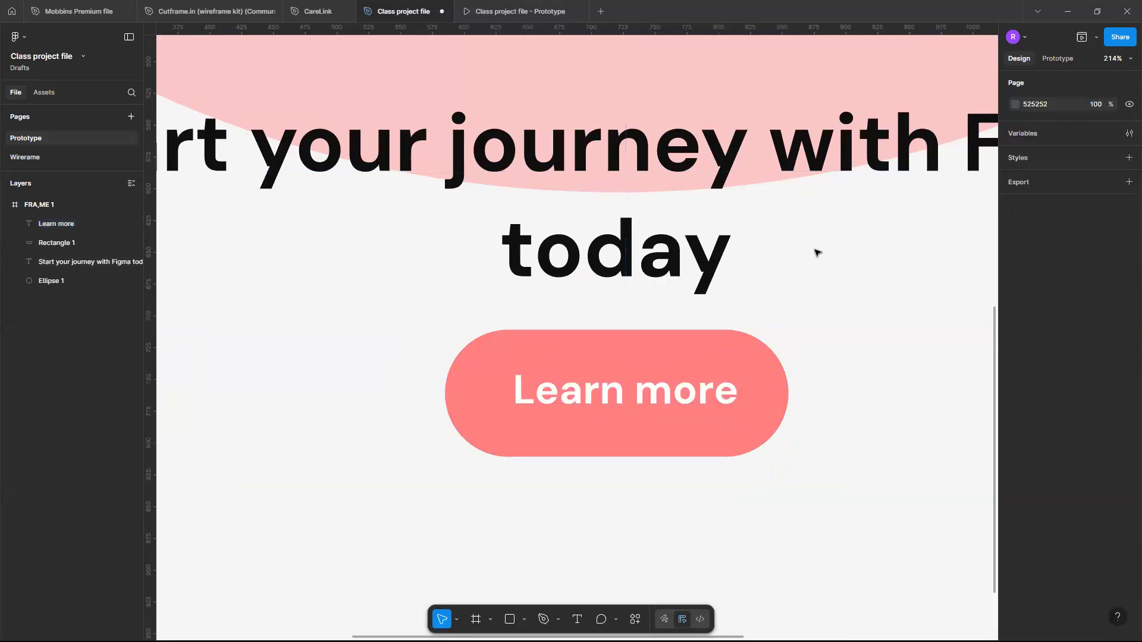
Group the "Learn more" text with the rounded rectangle behind it.
scroll(817, 252, "down", 10, "ctrl")
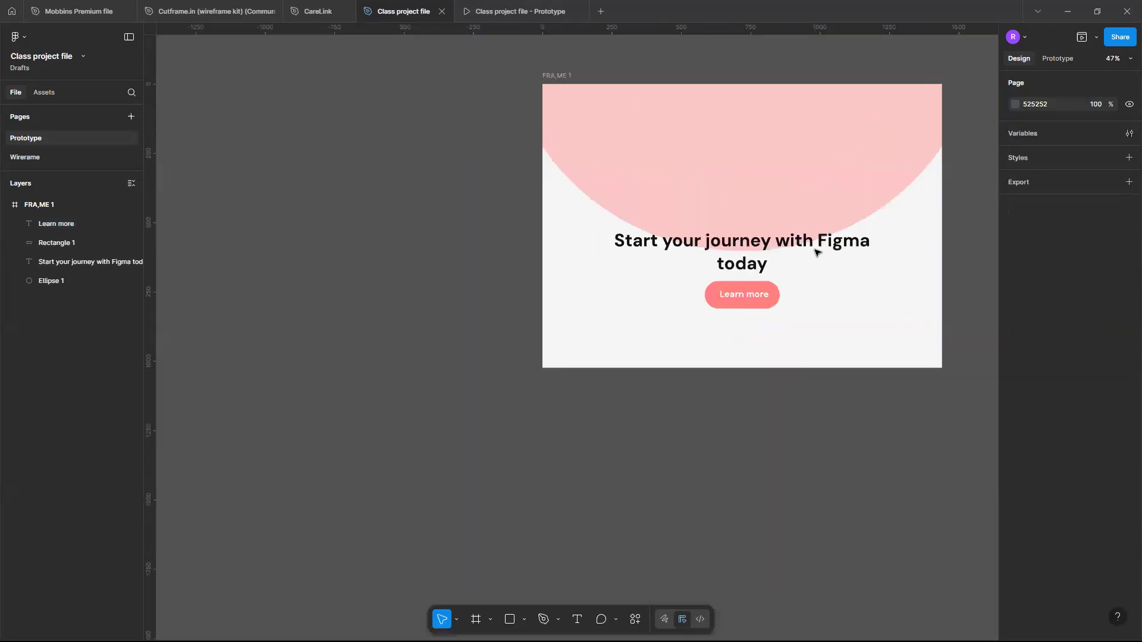
scroll(817, 252, "up", 5, "ctrl")
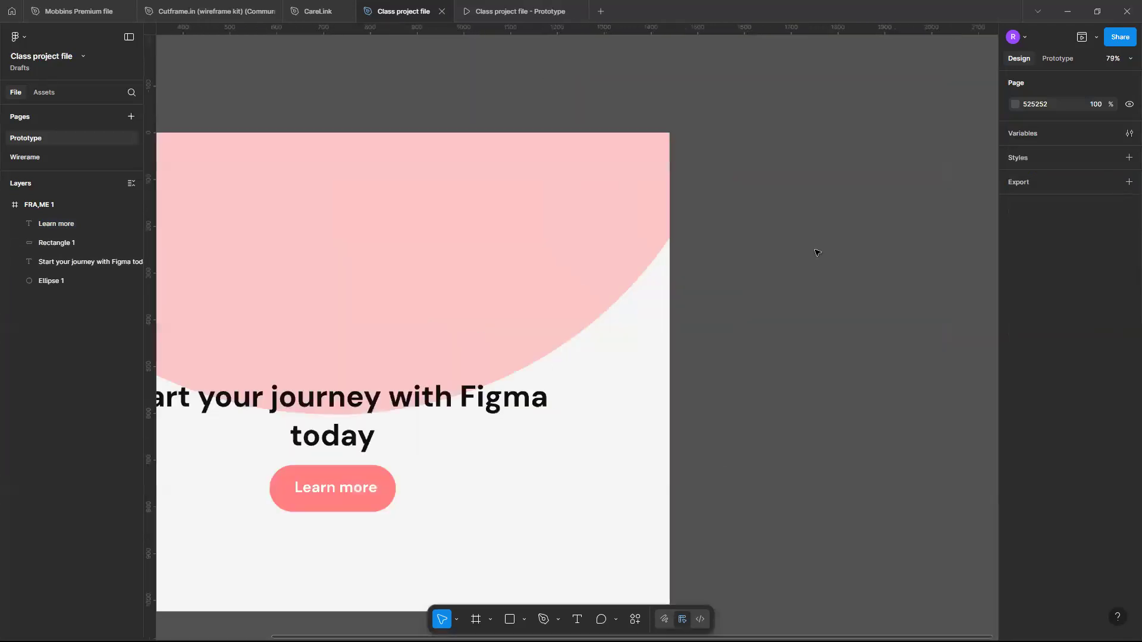
scroll(817, 253, "left", 5)
scroll(816, 252, "down", 1)
scroll(816, 253, "up", 5, "ctrl")
scroll(631, 457, "down", 1)
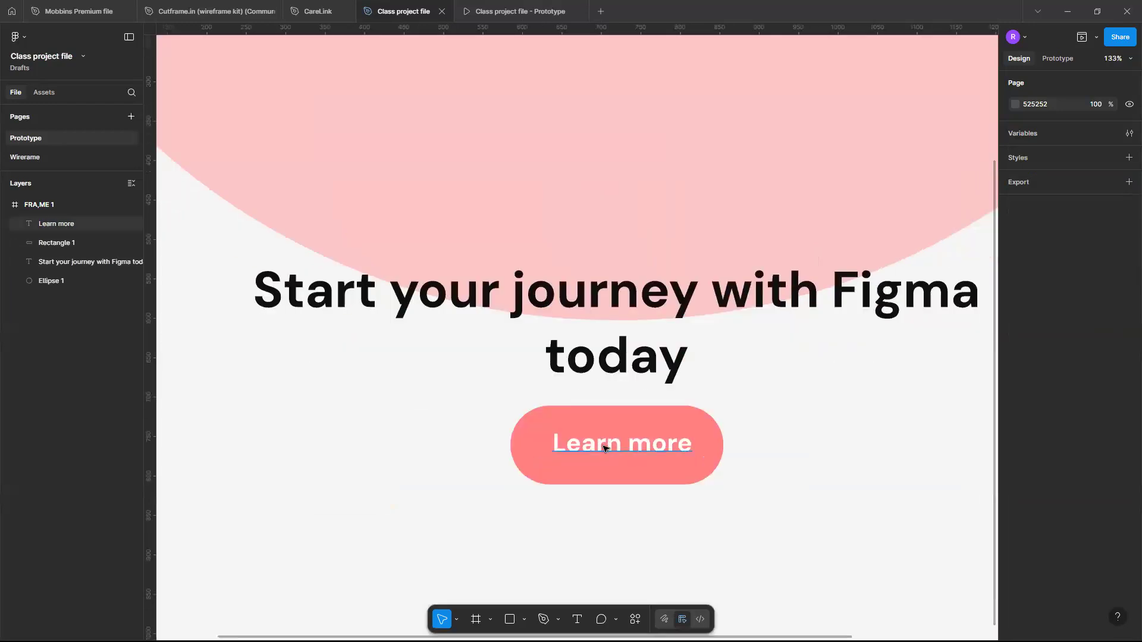
left_click(605, 447)
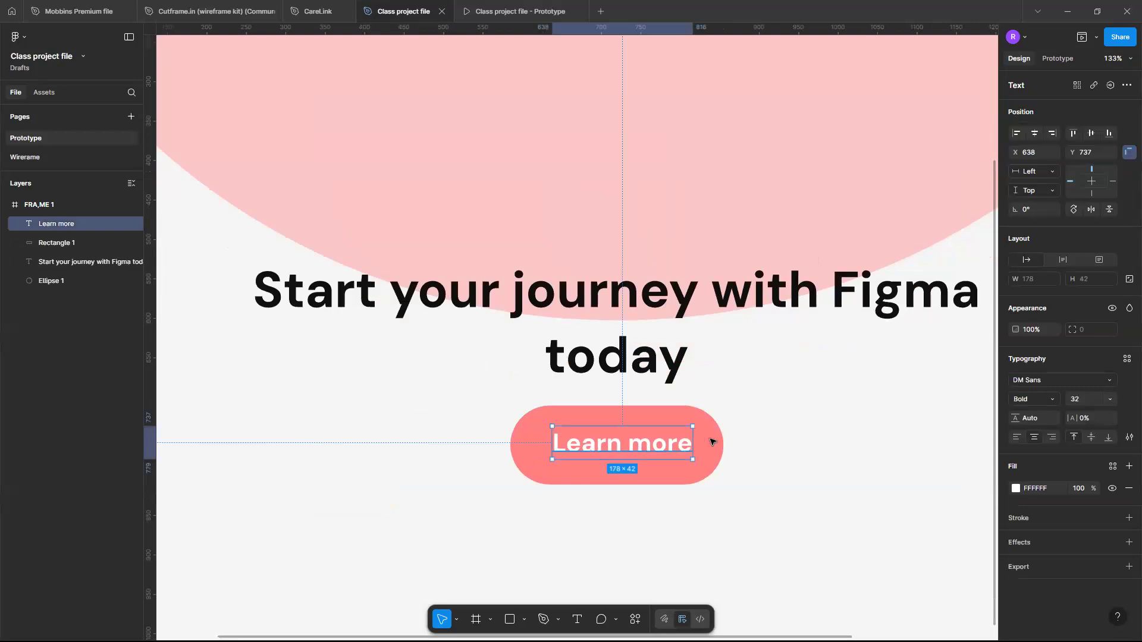
left_click(621, 457)
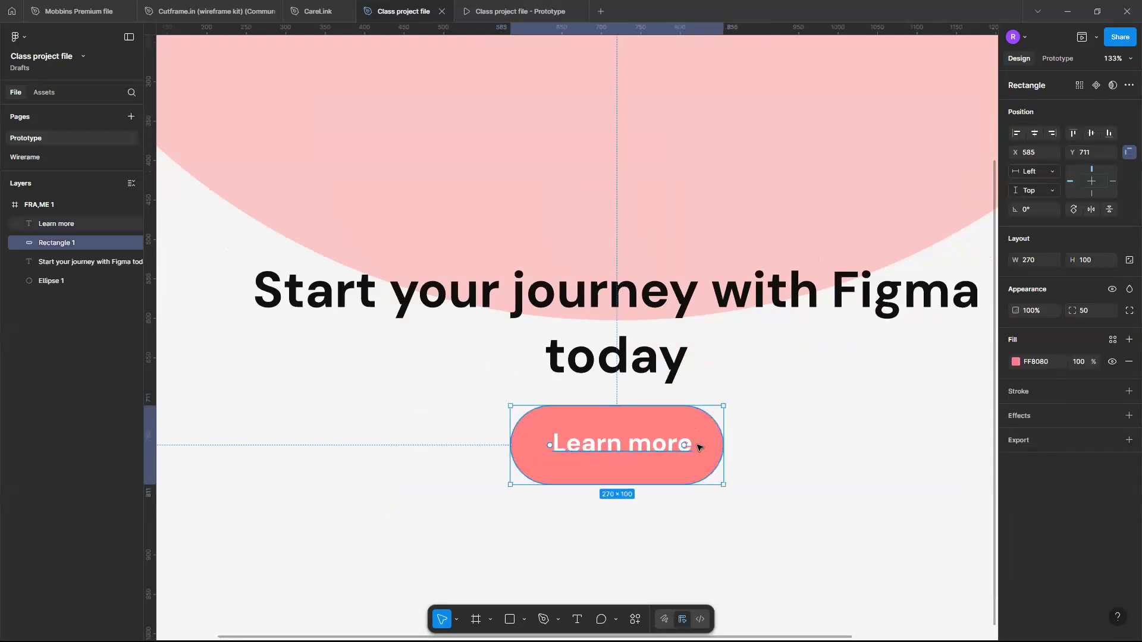
left_click(632, 448)
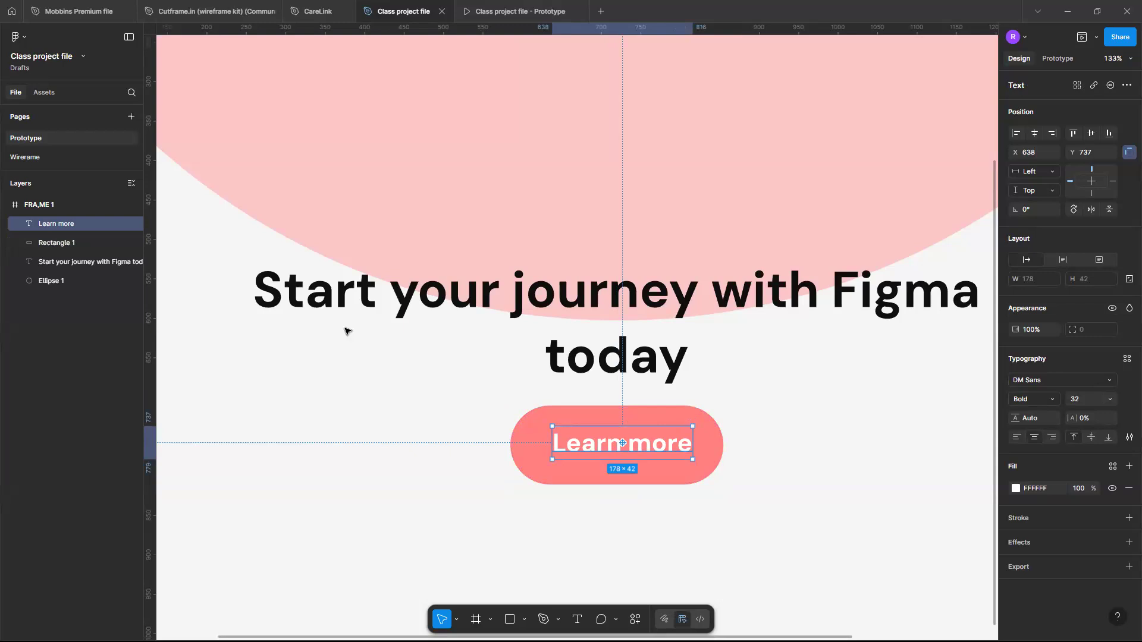
left_click(540, 448, "shift")
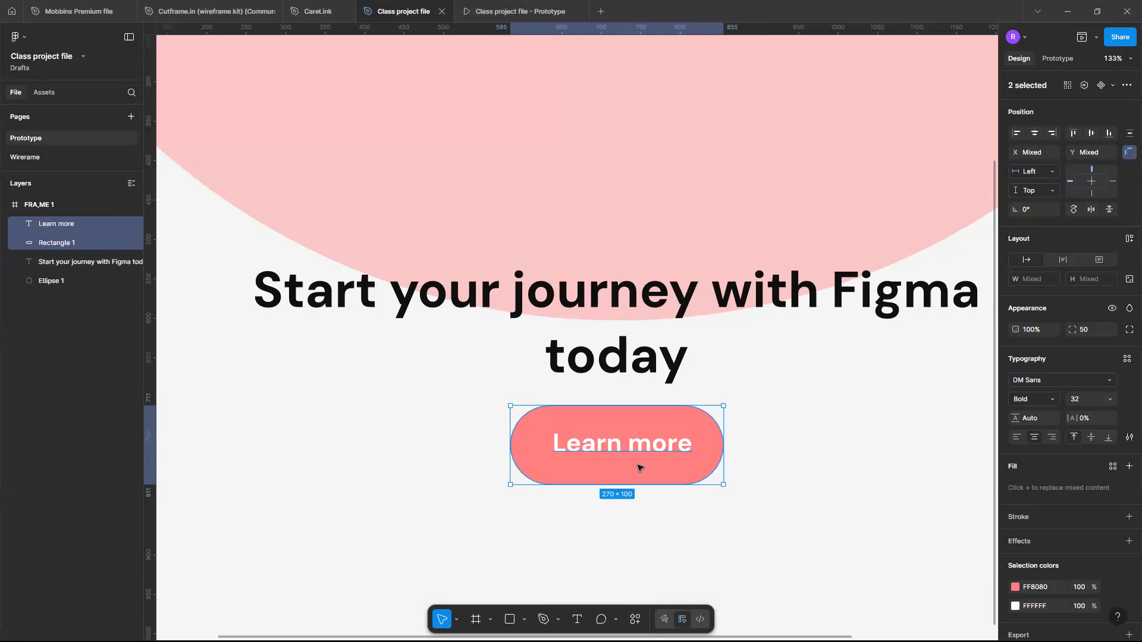
right_click(680, 429)
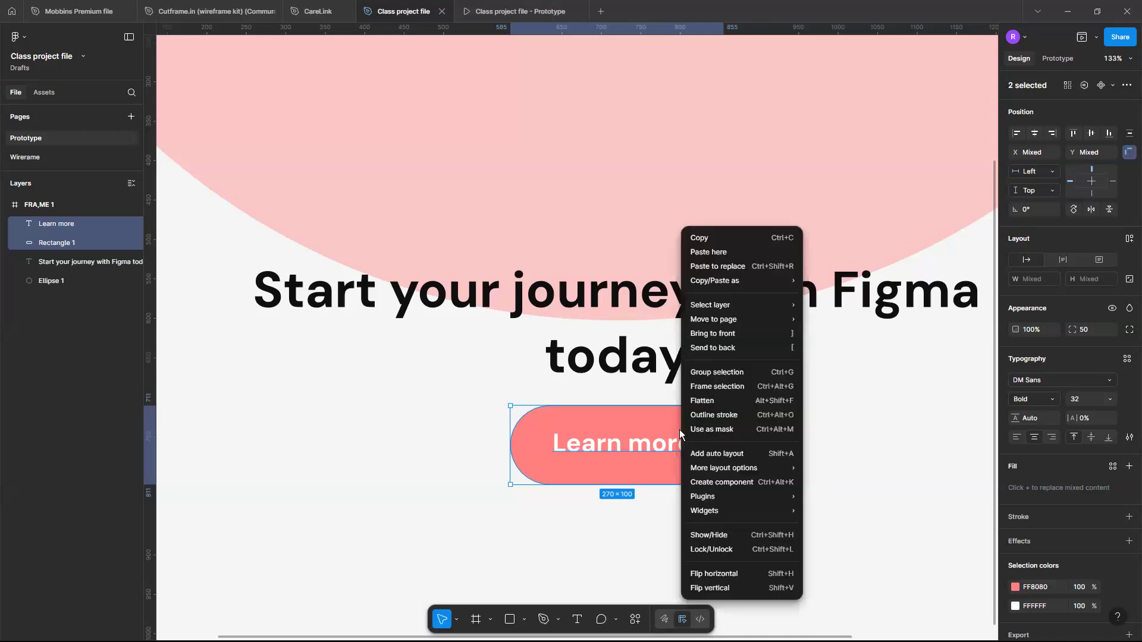
left_click(723, 372)
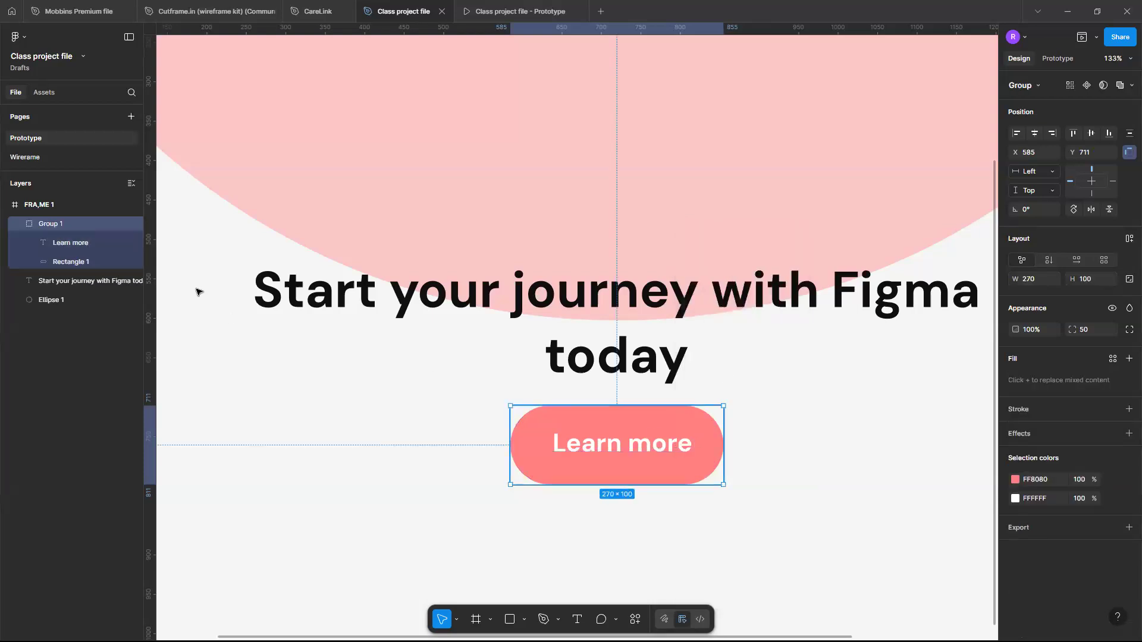
Rename the group holding the "Learn more" text and its rectangle as "Button".
double_click(62, 230)
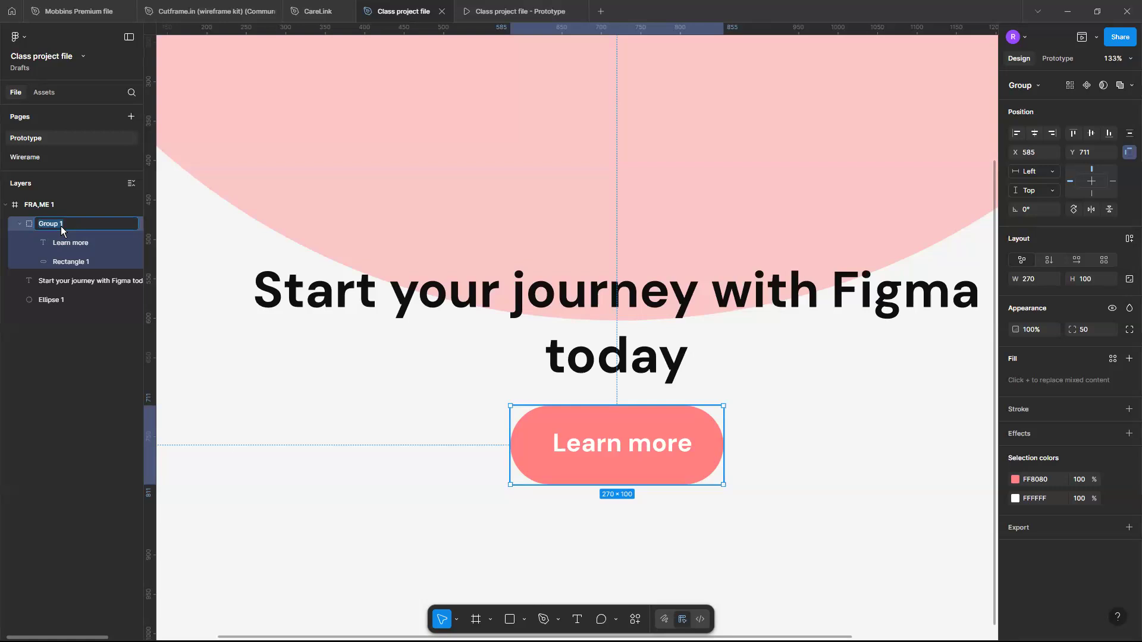
right_click(66, 226)
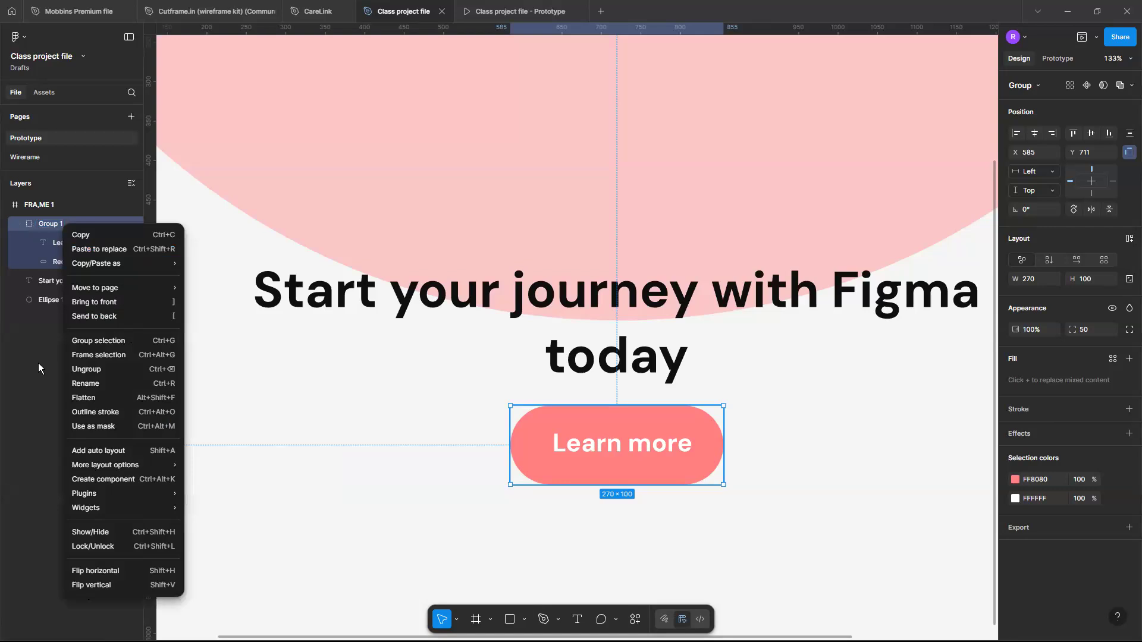
key("Escape")
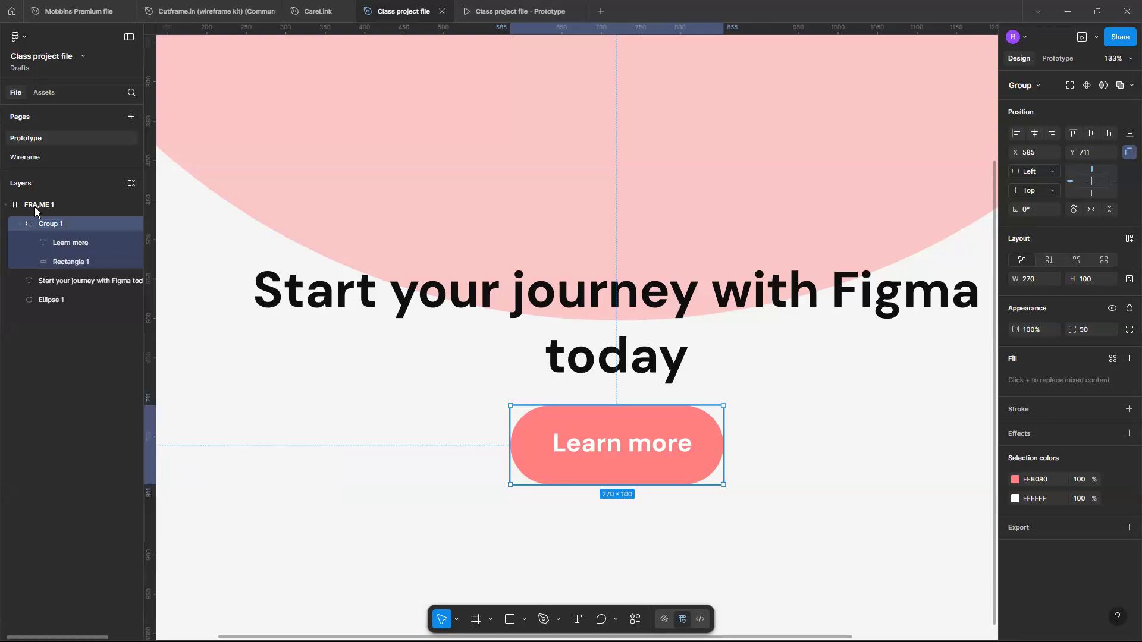
double_click(57, 230)
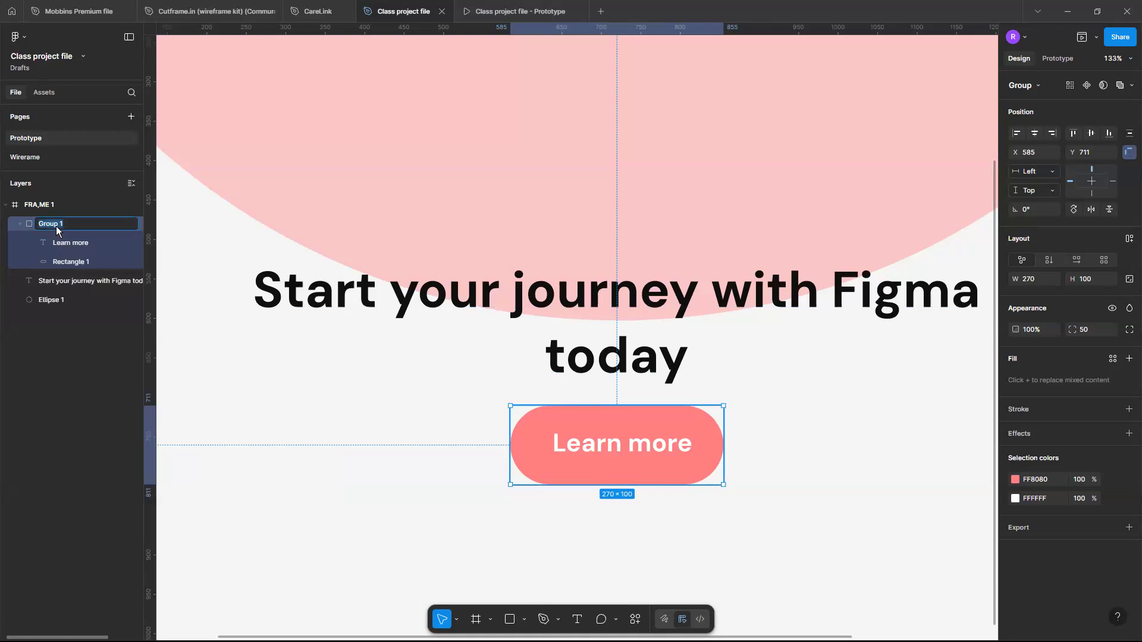
type("Button")
key("Return")
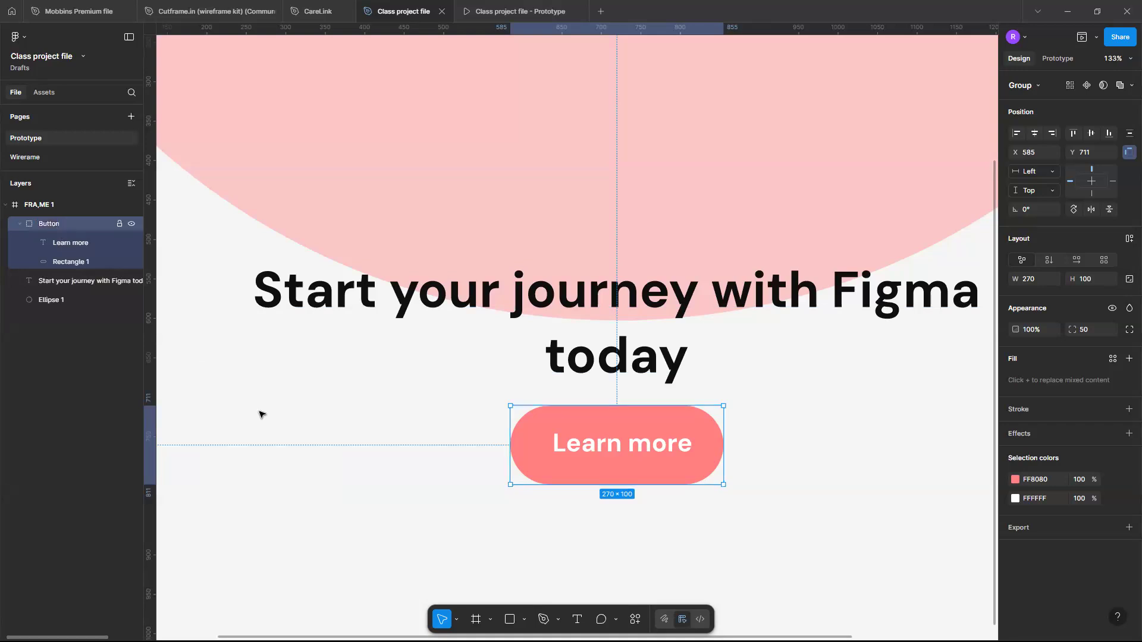
left_click(321, 432)
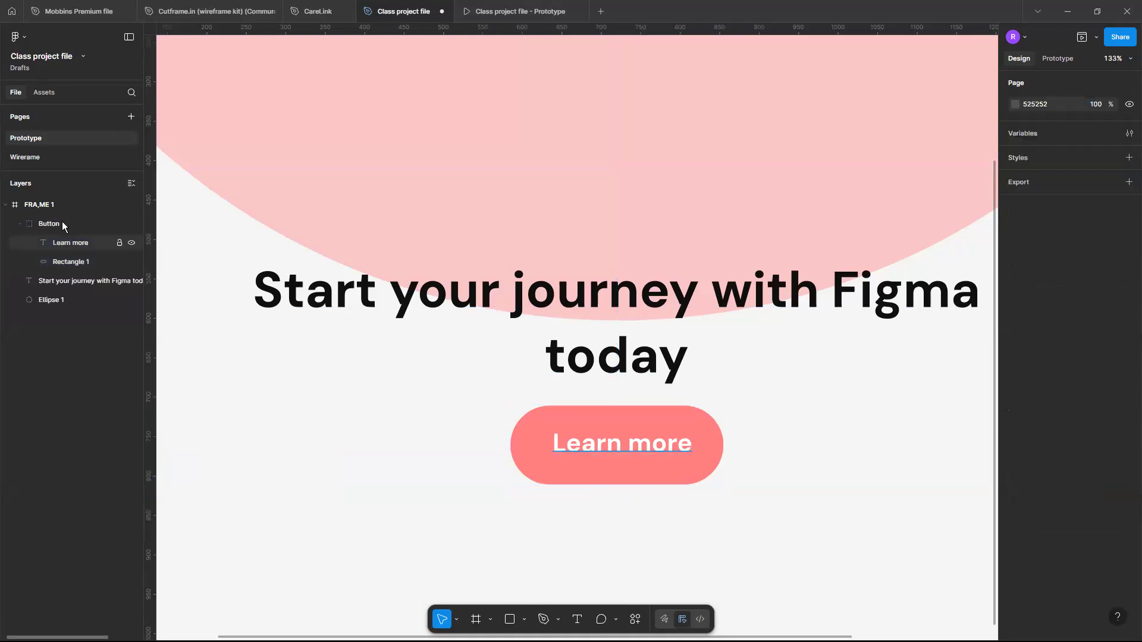
Move the Button group straight down, away from the heading, to about Y 744.
left_click(603, 441)
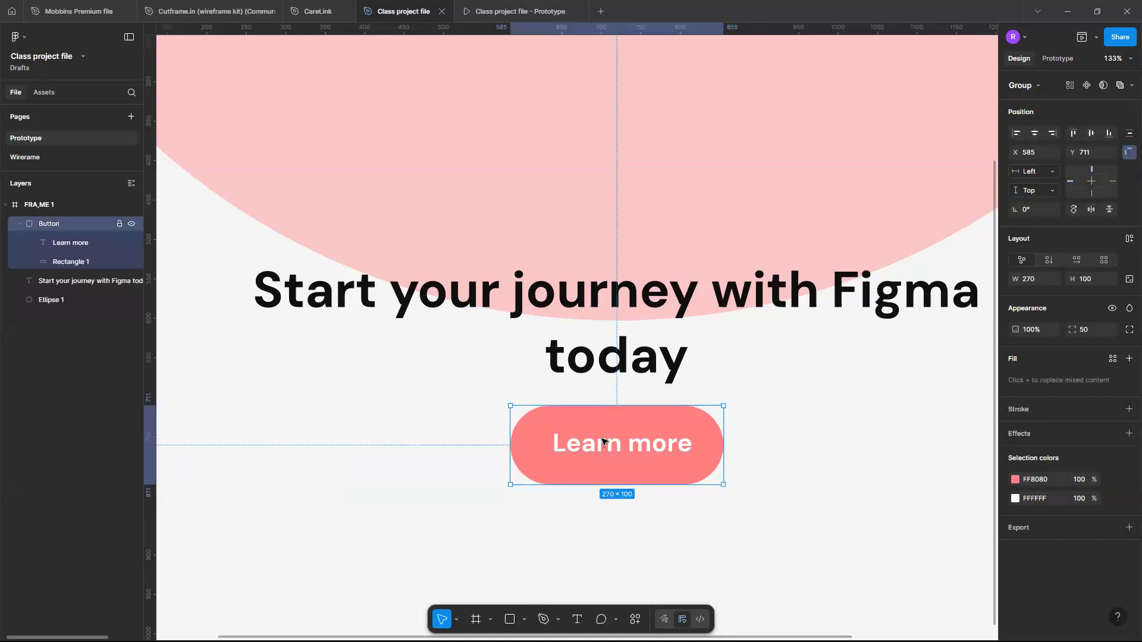
scroll(602, 441, "down", 5)
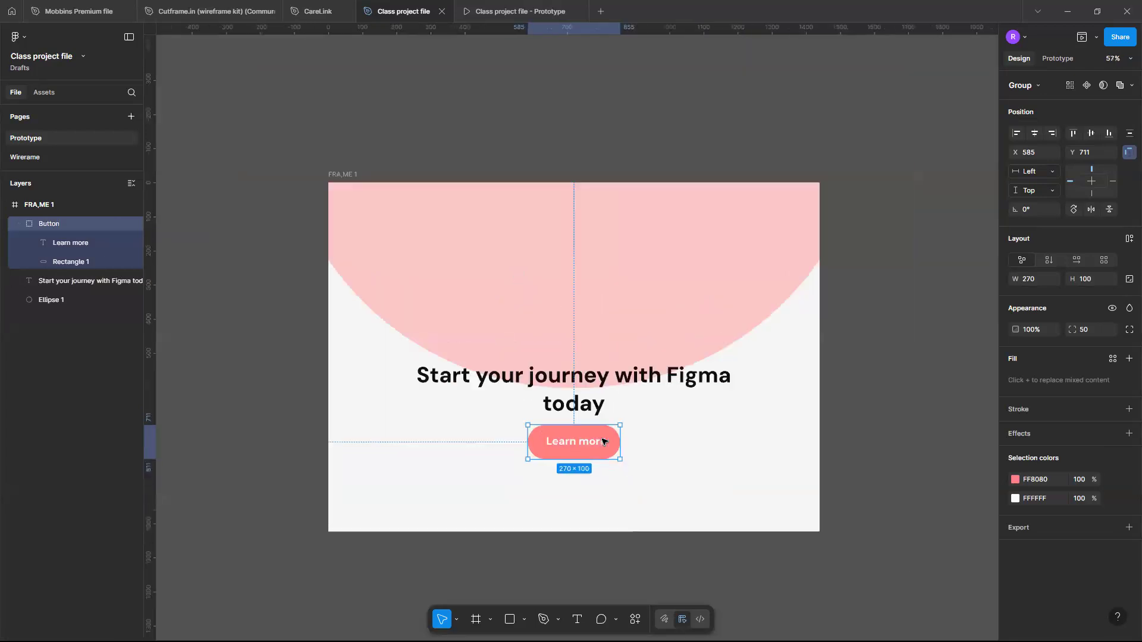
key("Escape")
left_click_drag(574, 451, 573, 463)
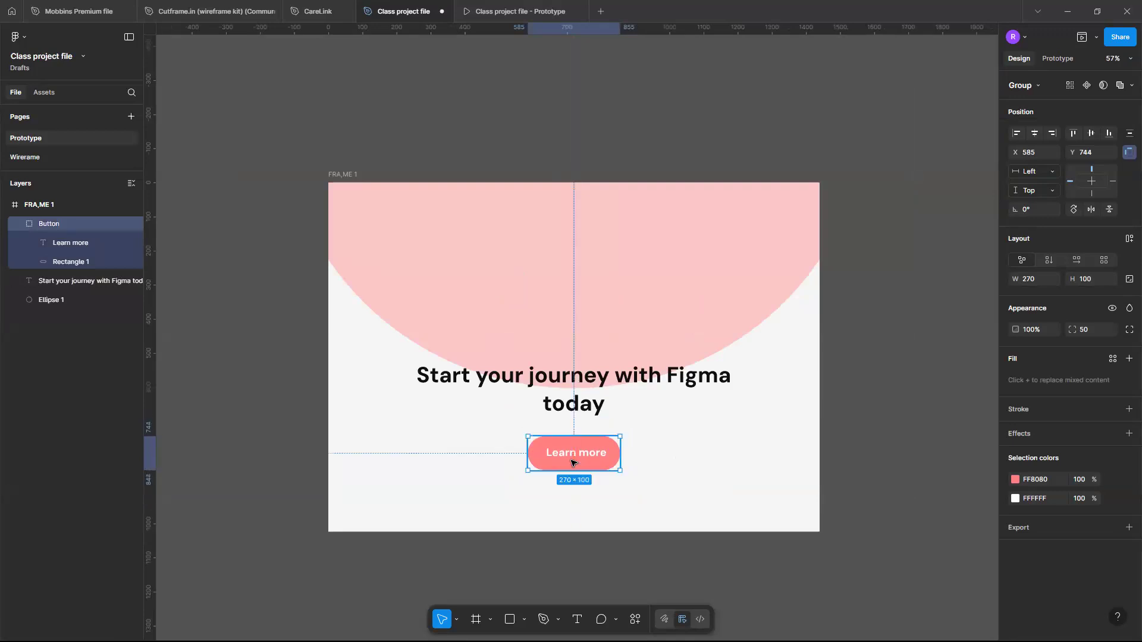
scroll(571, 463, "up", 2)
scroll(573, 462, "down", 3)
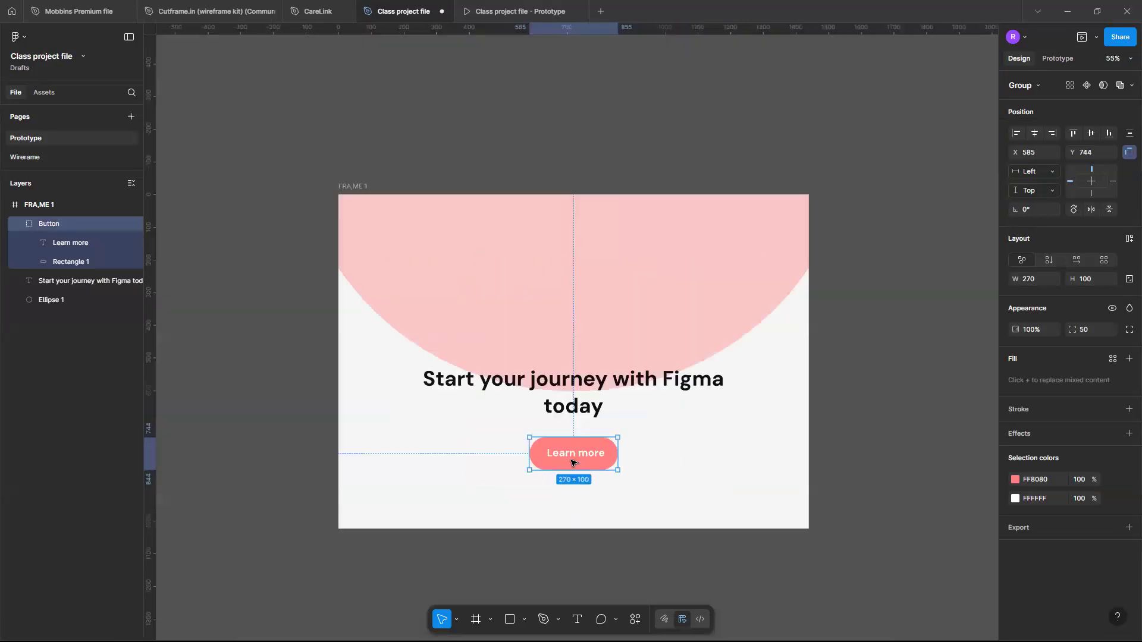
scroll(666, 418, "down", 1)
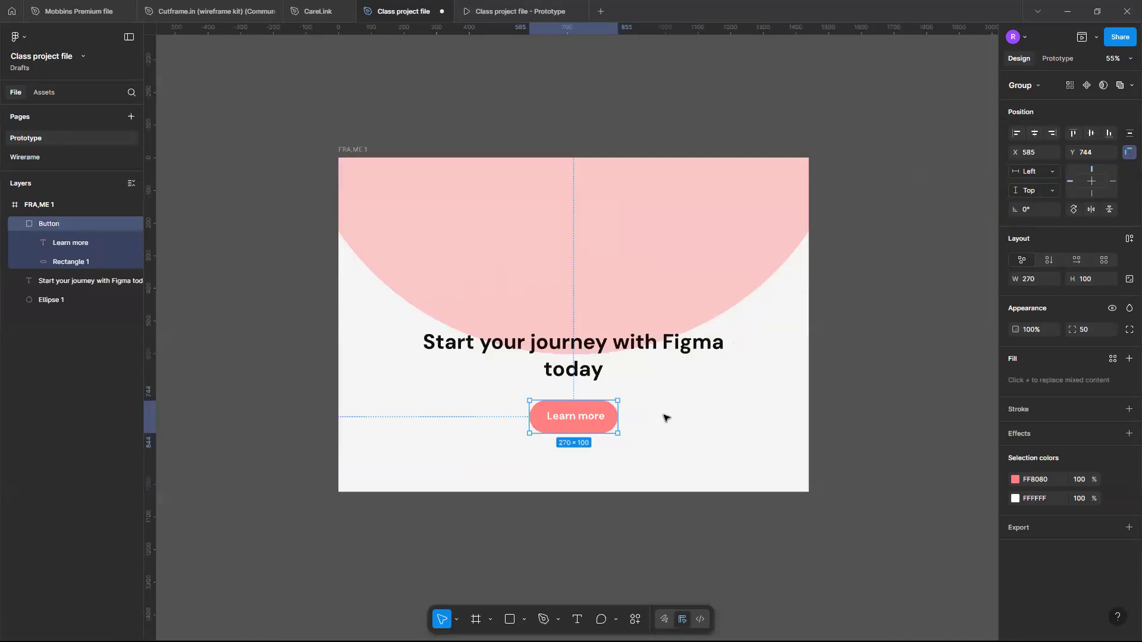
left_click(666, 418)
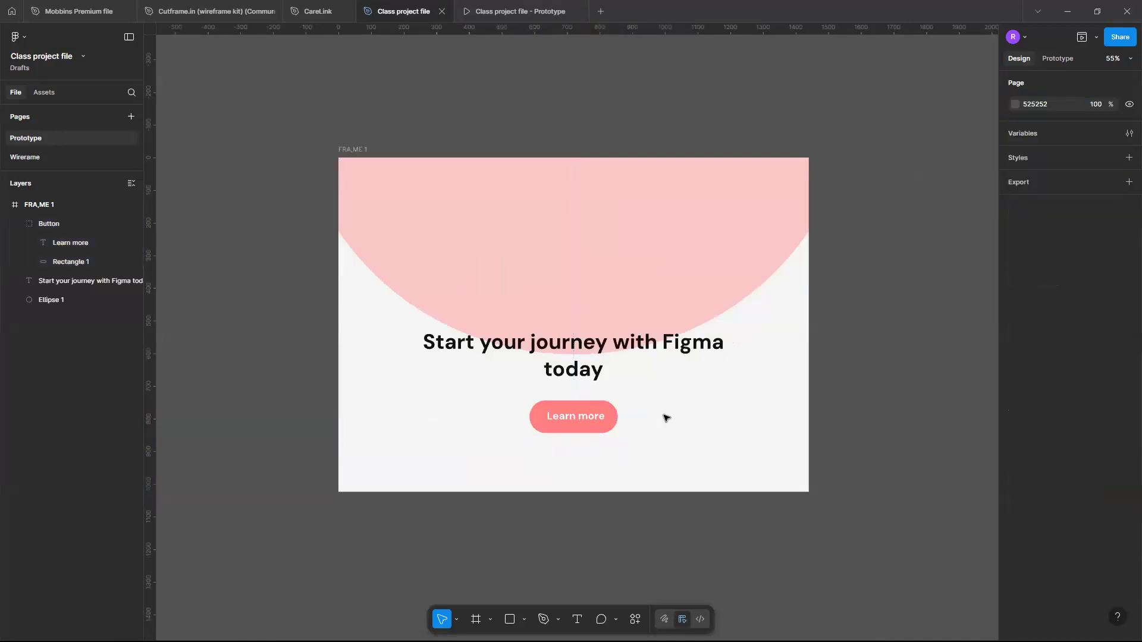
Lower the Button group's top edge so that the group is about 76 high.
scroll(666, 418, "up", 2)
scroll(666, 418, "left", 3)
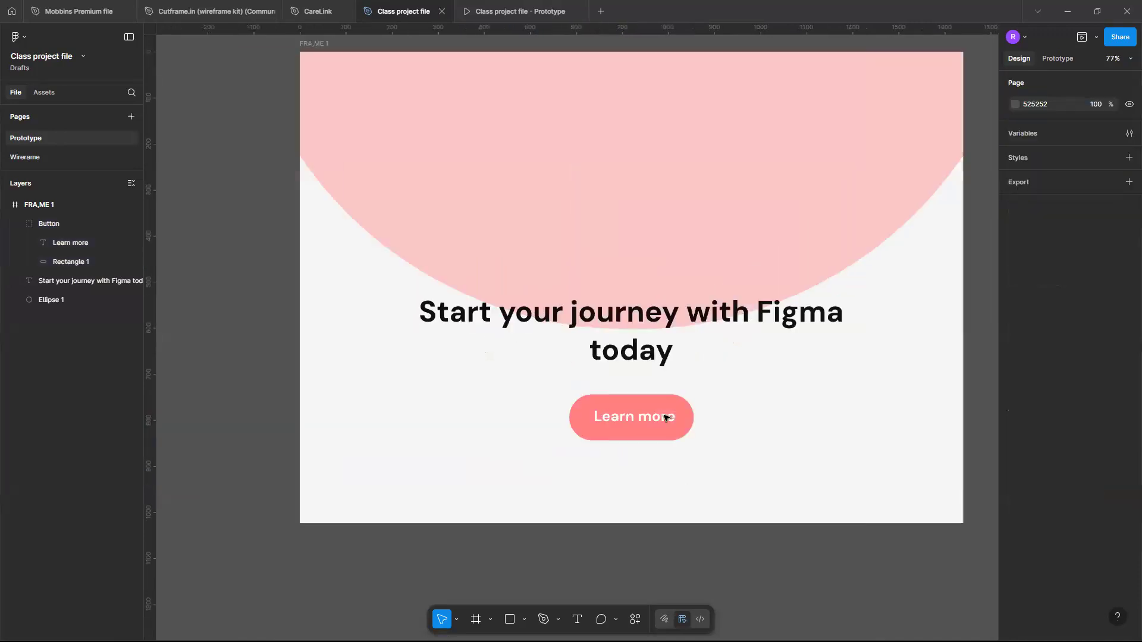
scroll(666, 418, "up", 1)
left_click(666, 418)
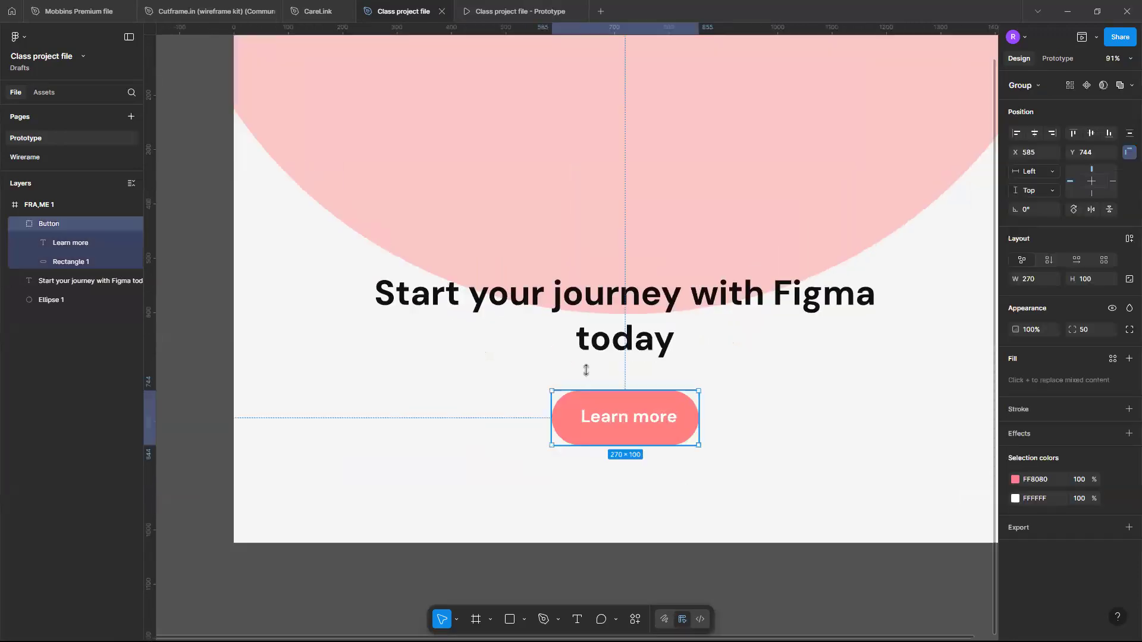
scroll(586, 374, "up", 3)
left_click_drag(586, 375, 585, 398)
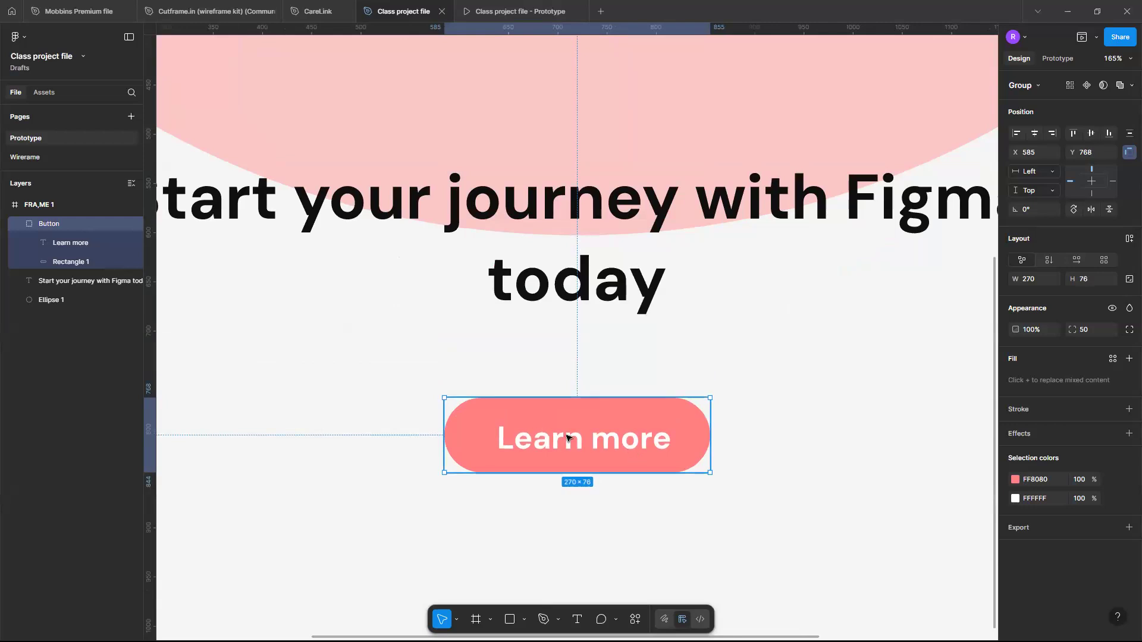
Stretch the Button group upward to about 362 high, and bring its top edge back down for a height of about 88.
scroll(566, 438, "down", 1)
scroll(566, 439, "up", 2)
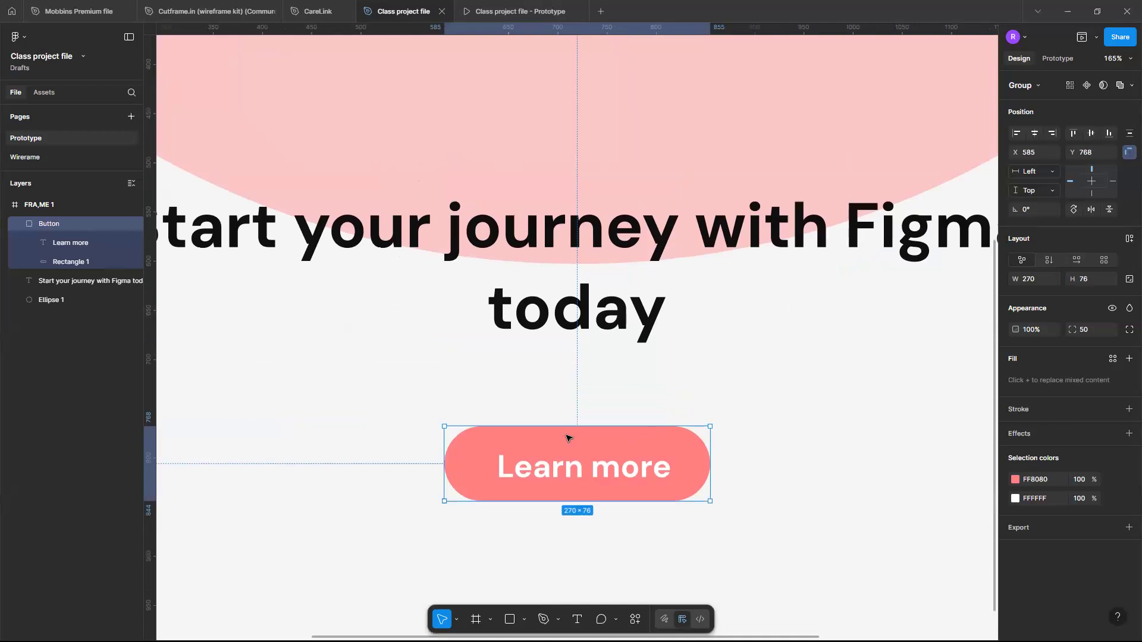
scroll(566, 439, "up", 1)
scroll(586, 461, "up", 1)
left_click_drag(586, 412, 566, 92)
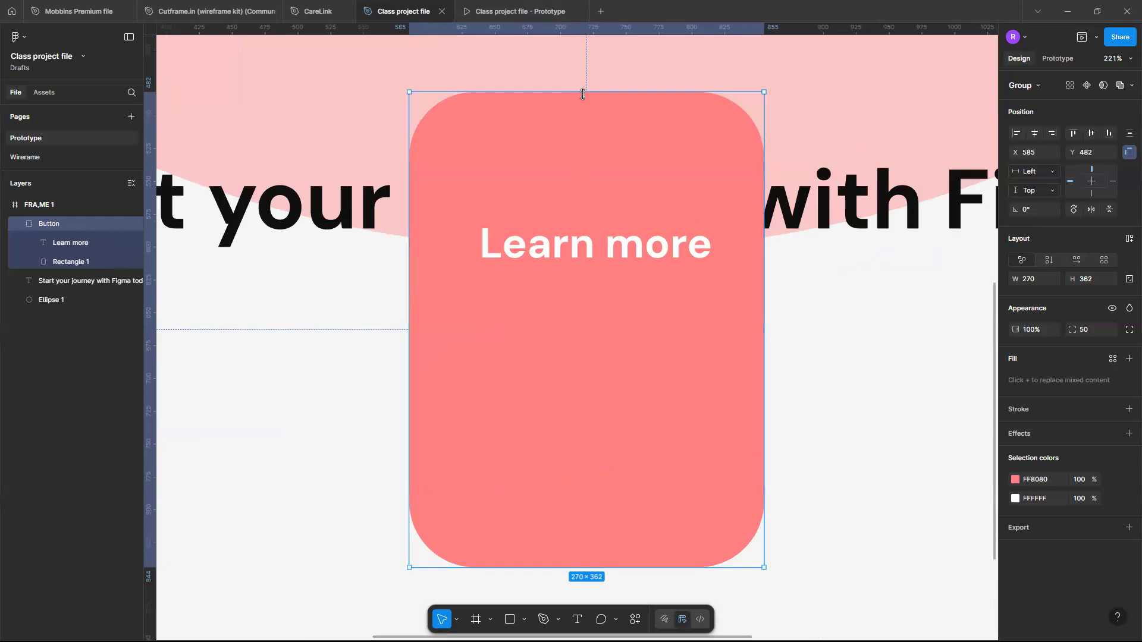
left_click_drag(582, 96, 582, 443)
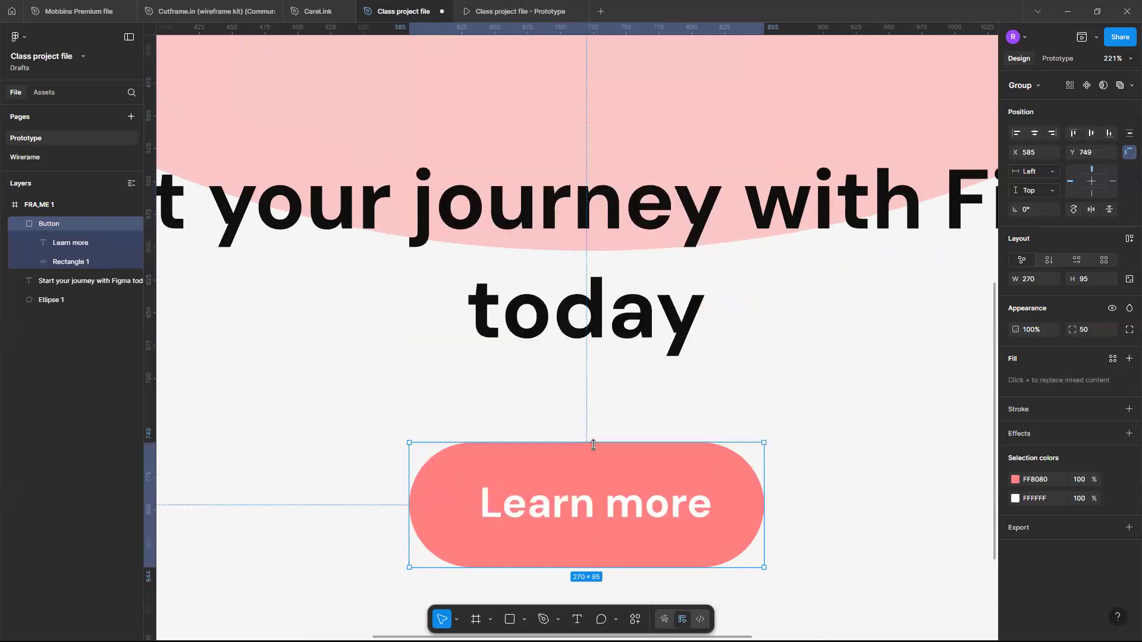
left_click_drag(591, 445, 590, 451)
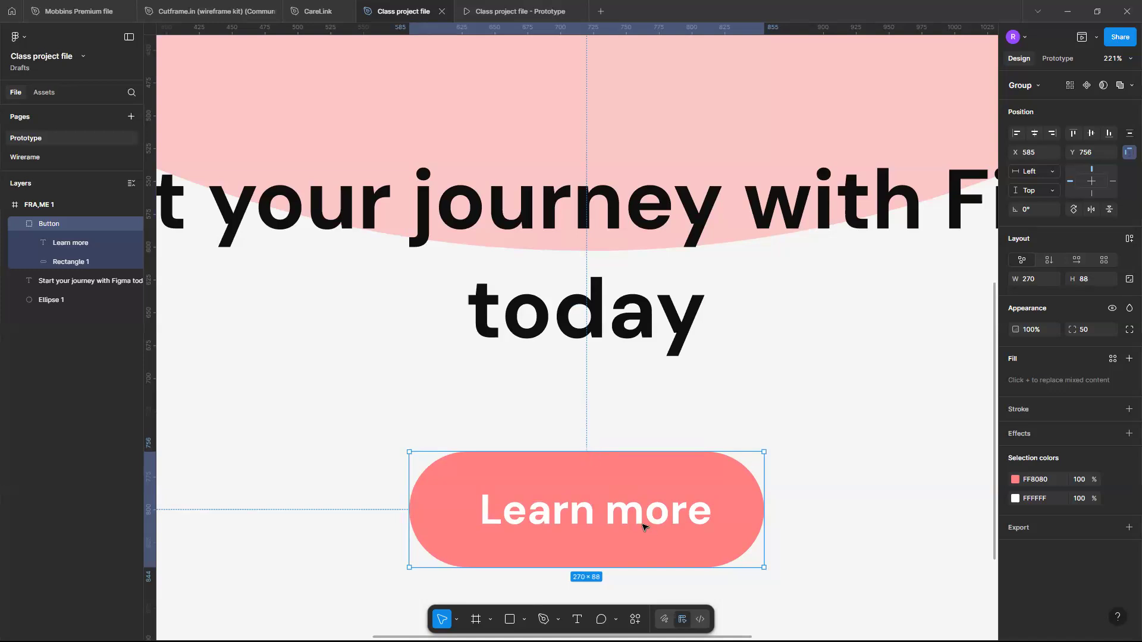
Add a separate "Learn more" text beside the button and move it to about X 901, Y 714.
scroll(642, 526, "right", 4)
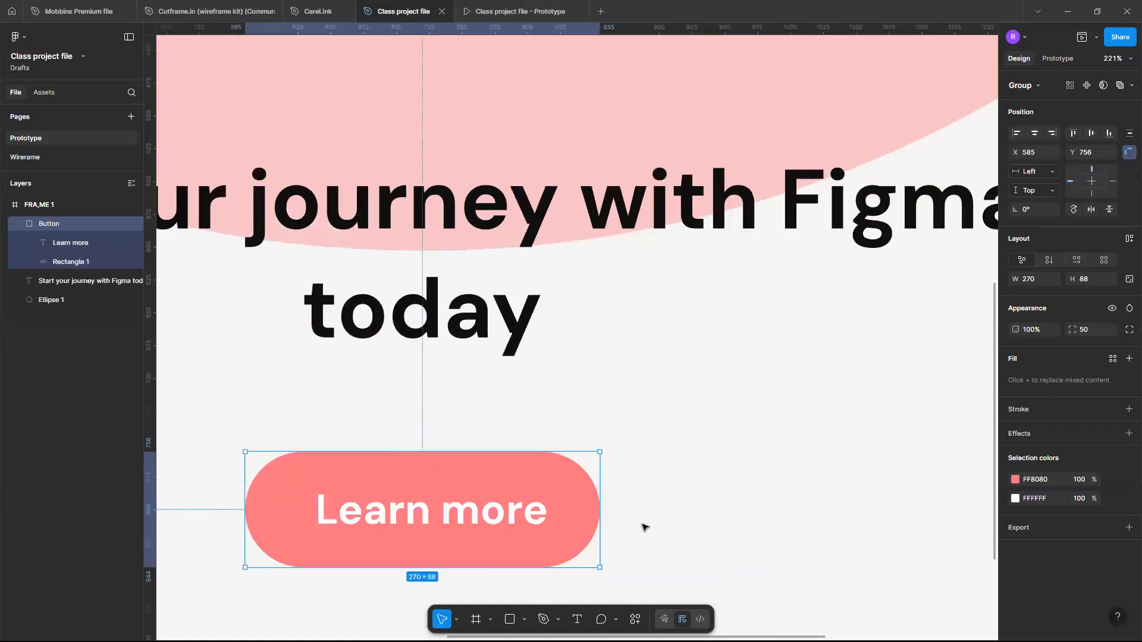
scroll(601, 553, "down", 3)
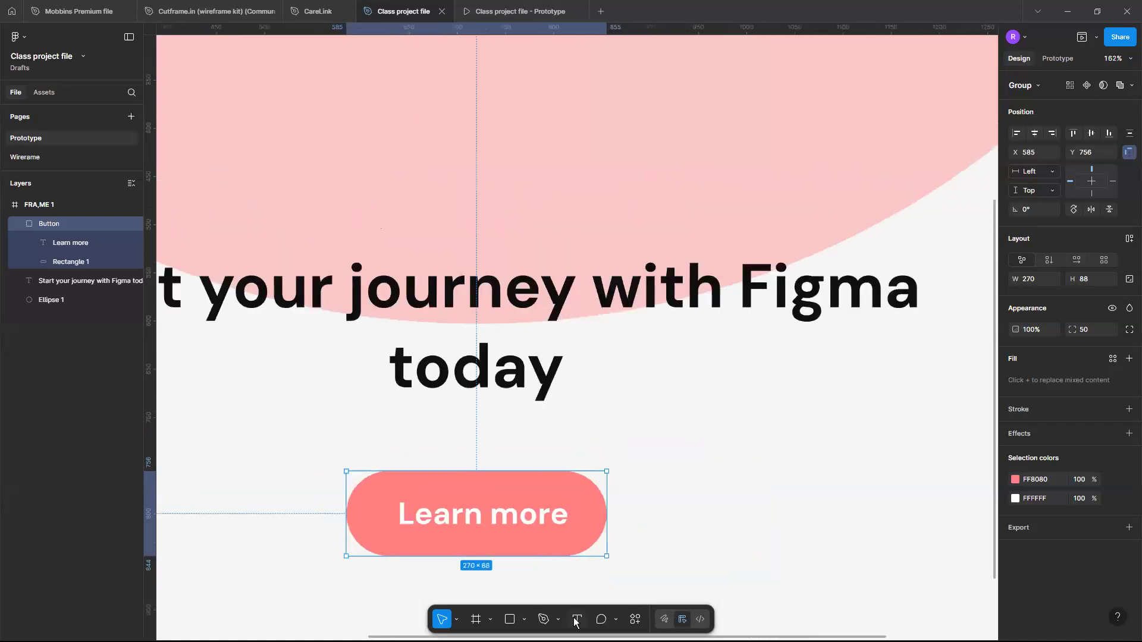
key("t")
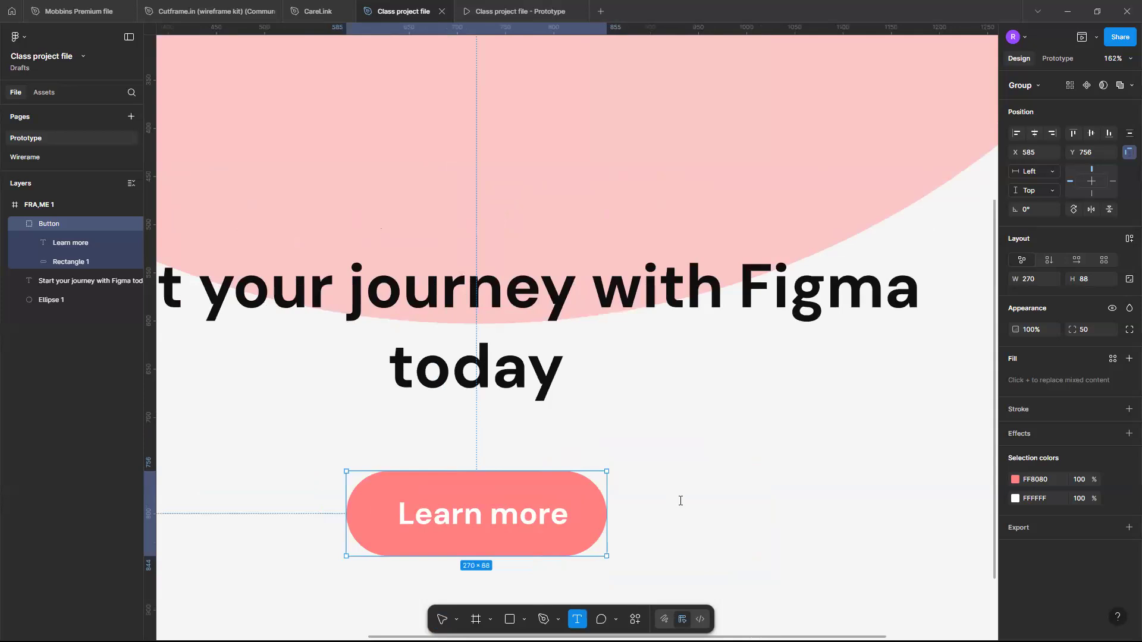
left_click(680, 501)
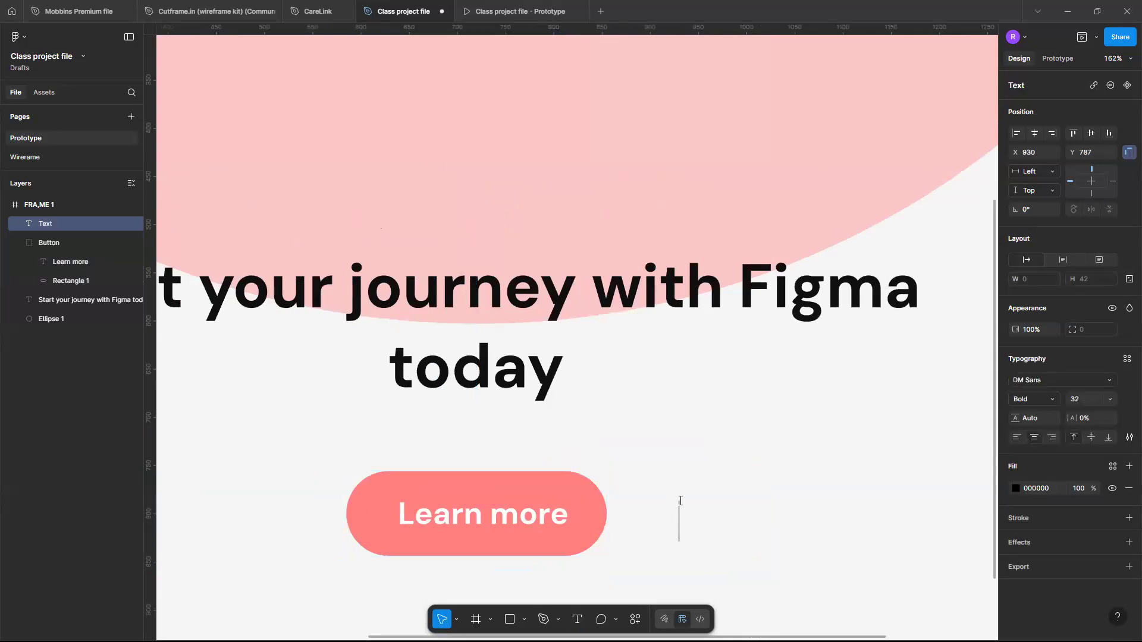
type("Lea")
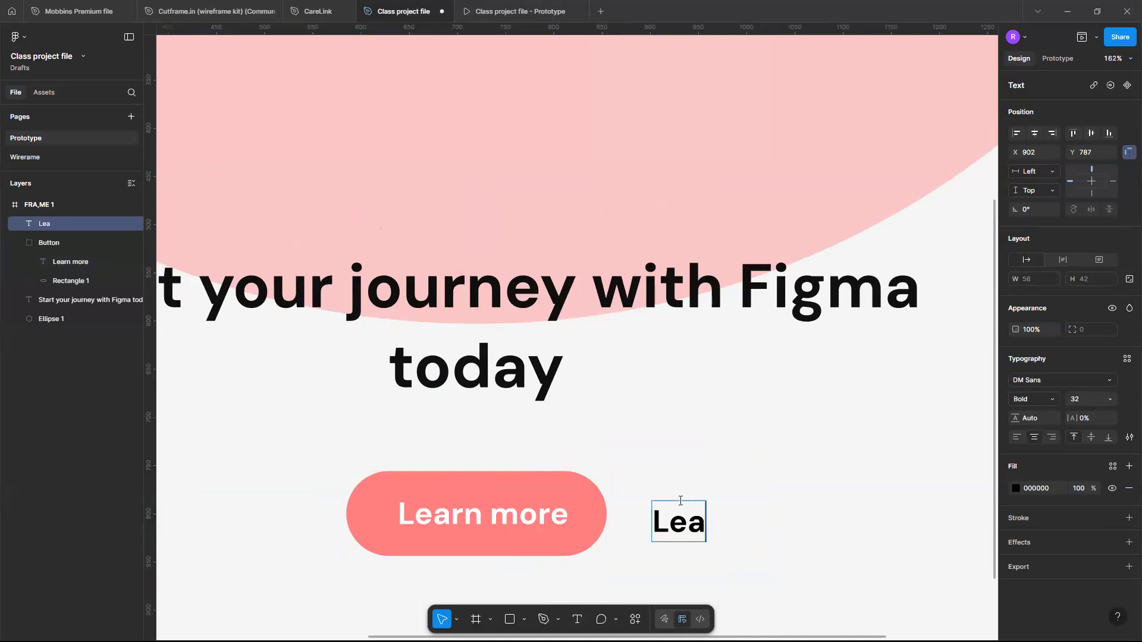
type("rn more")
key("Escape")
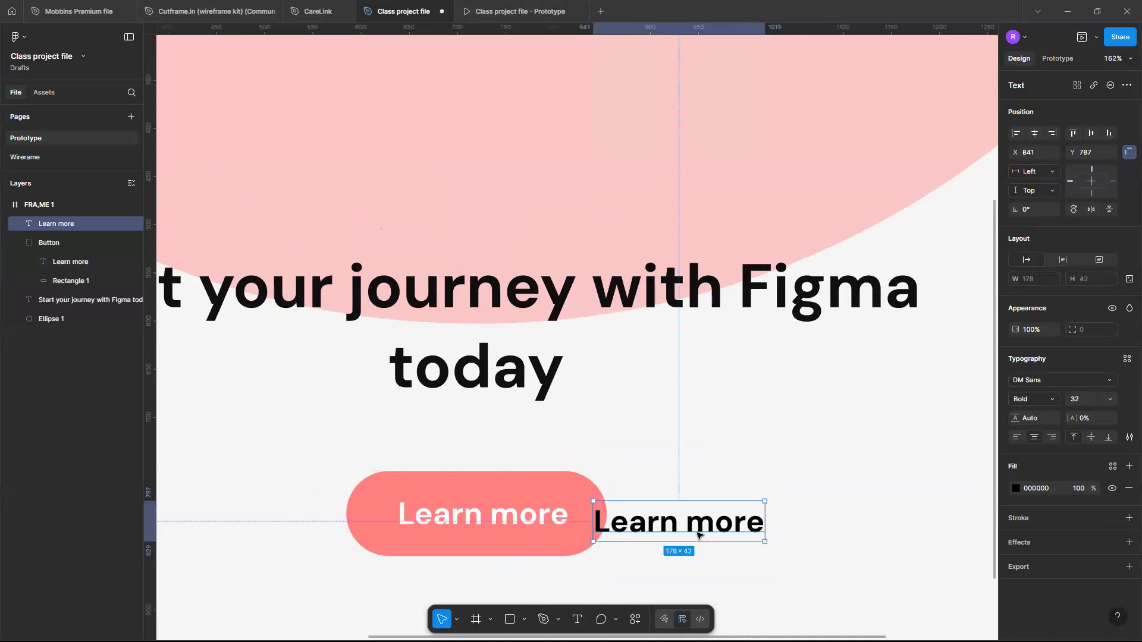
left_click_drag(697, 532, 757, 467)
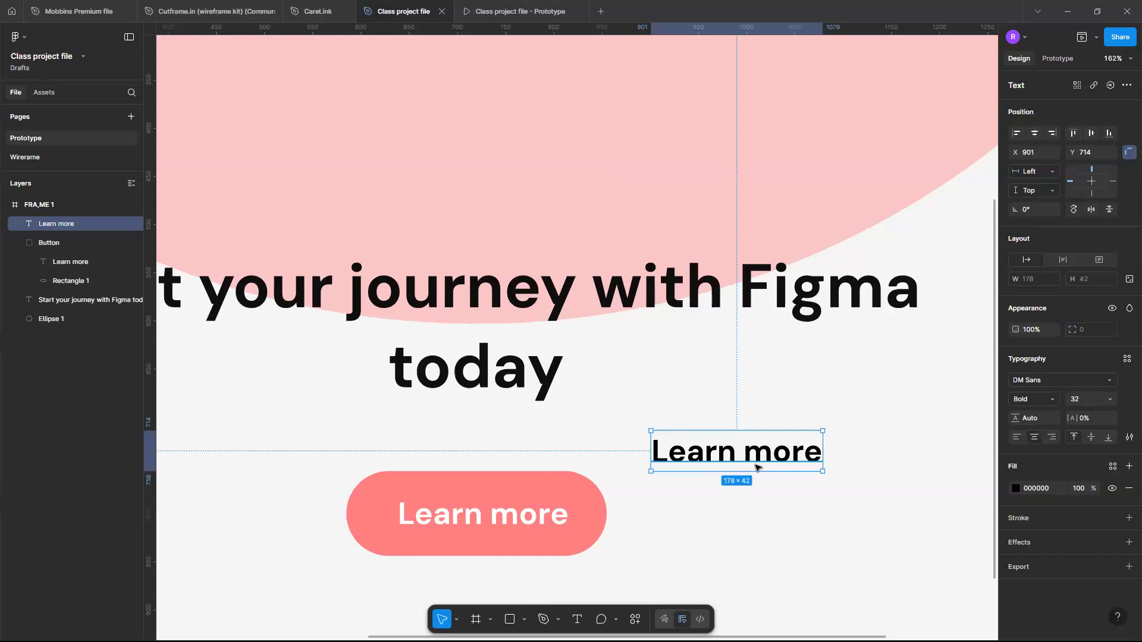
Review the keyboard shortcuts reference for essential, tool, view, zoom, text and selection commands, and close it.
left_click(1118, 616)
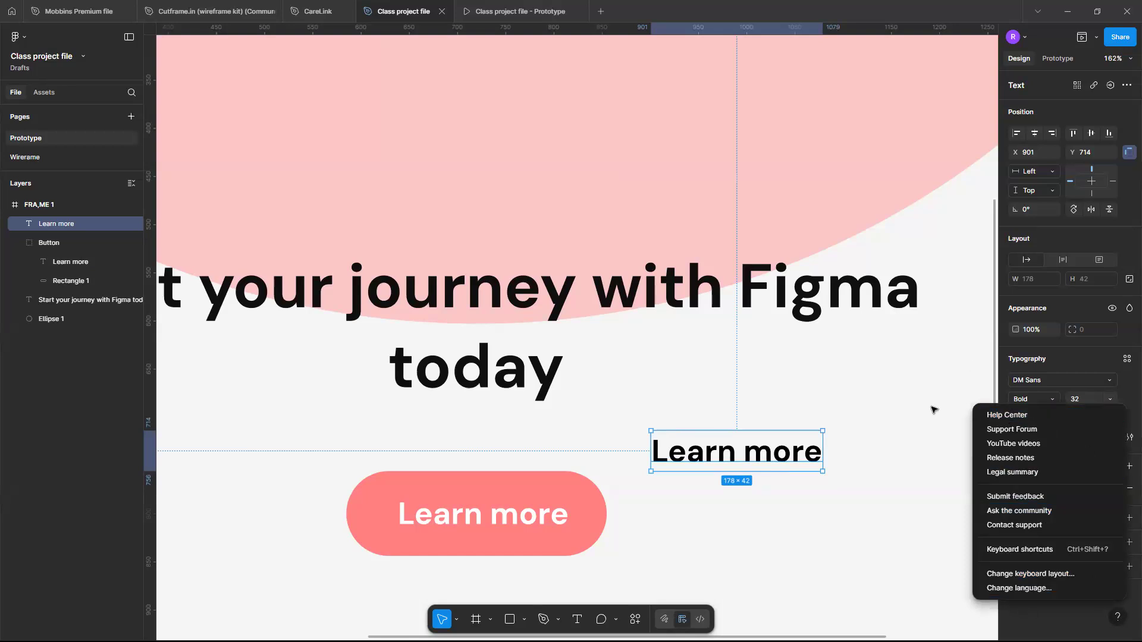
left_click(1033, 553)
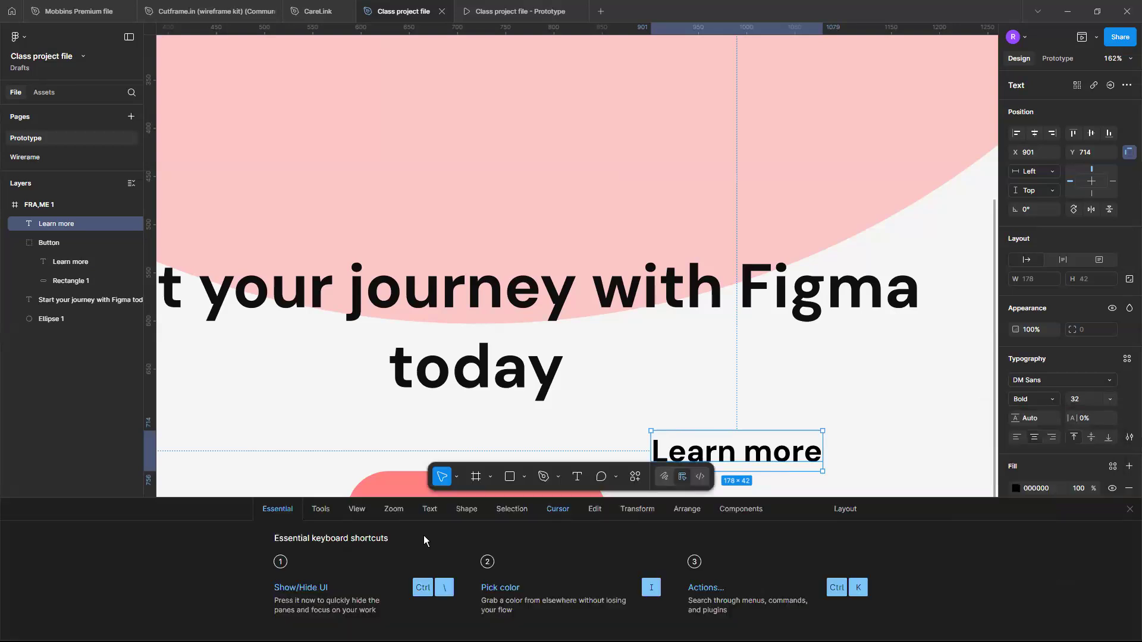
left_click(320, 506)
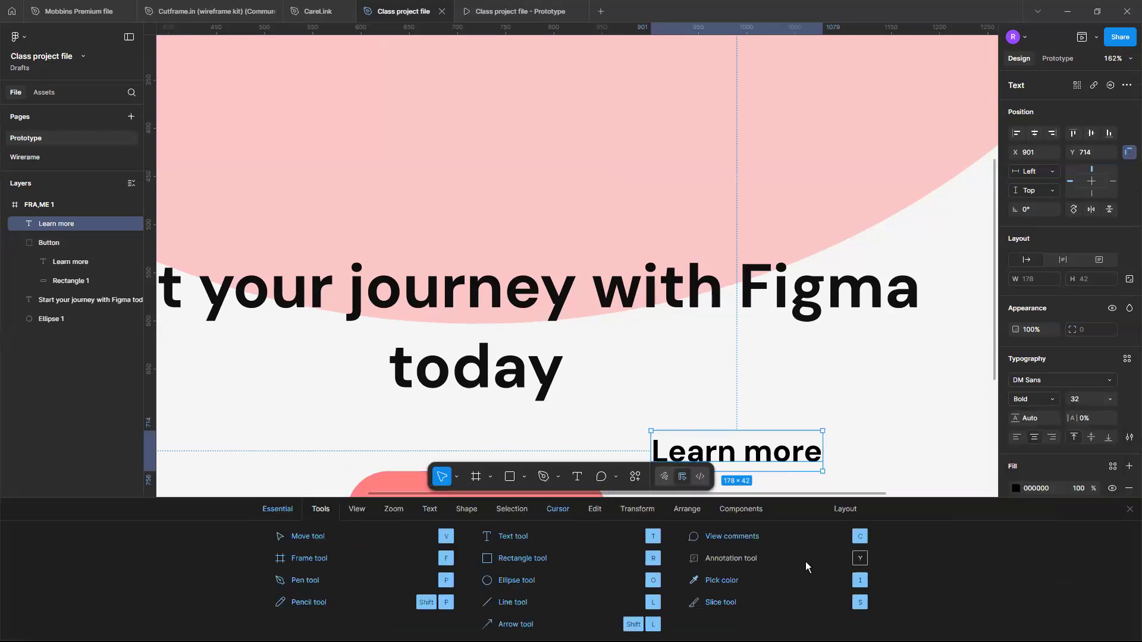
left_click(354, 511)
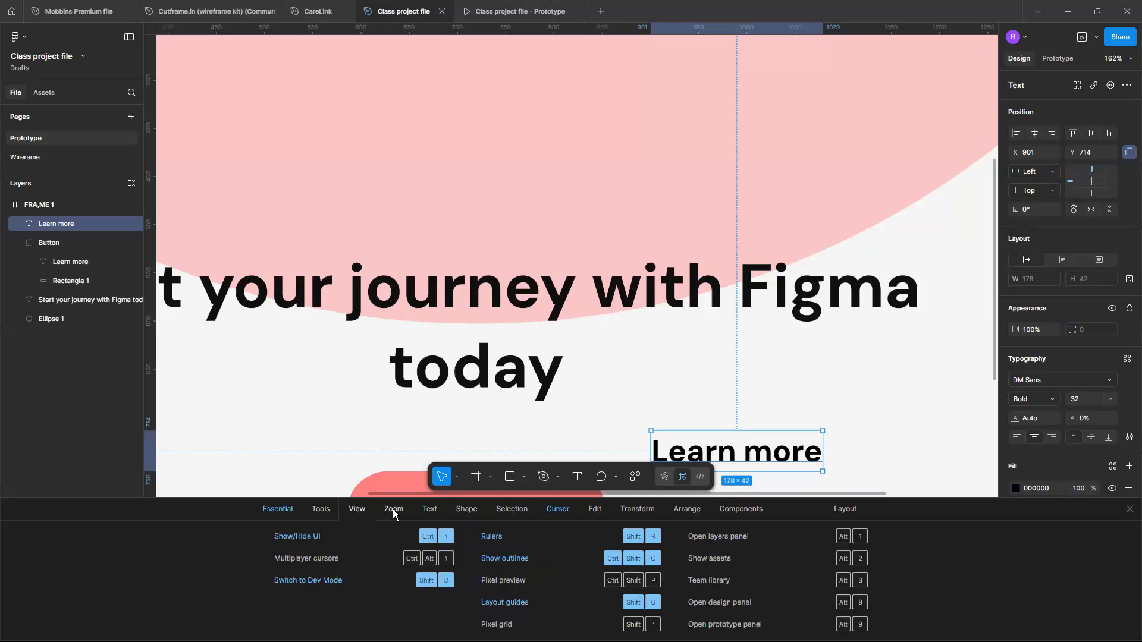
left_click(393, 509)
left_click(437, 509)
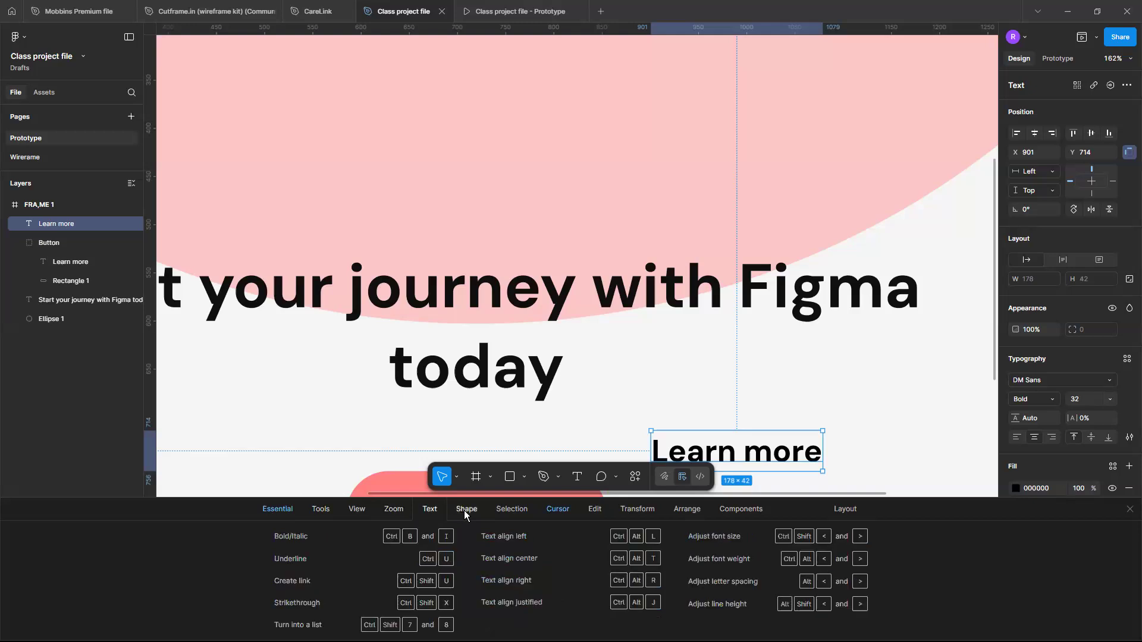
left_click(507, 509)
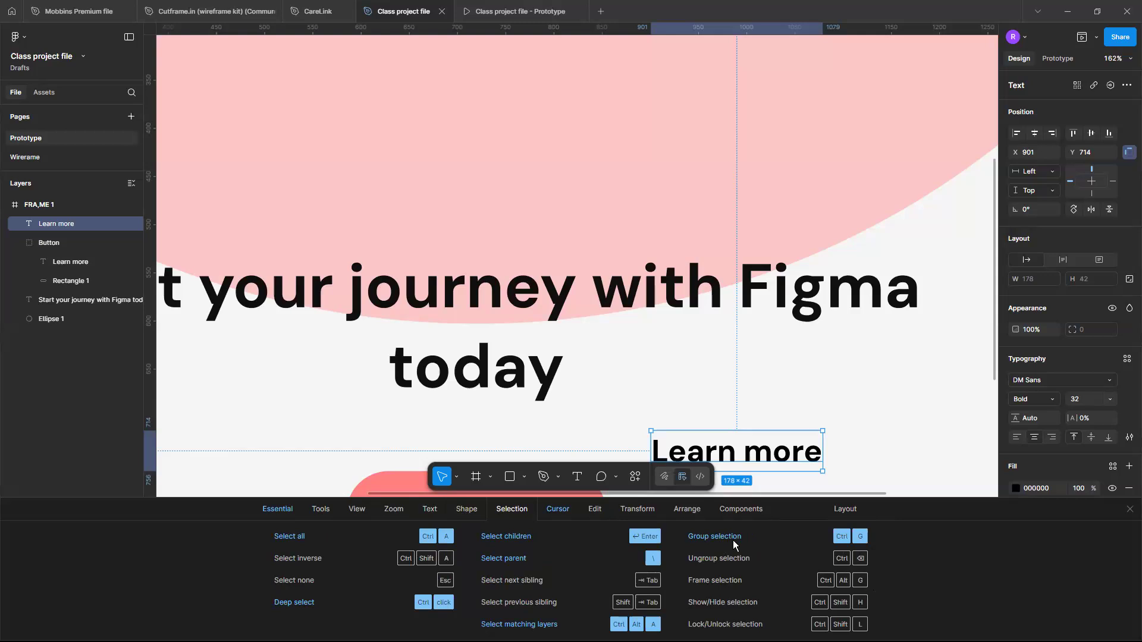
left_click(1129, 510)
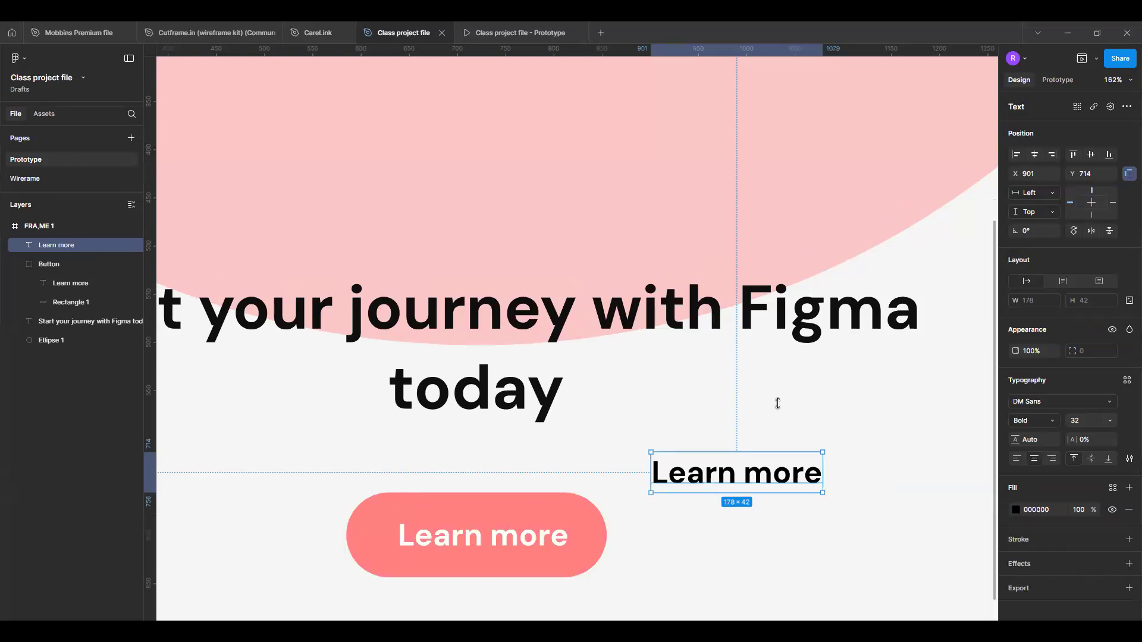
scroll(781, 387, "up", 3)
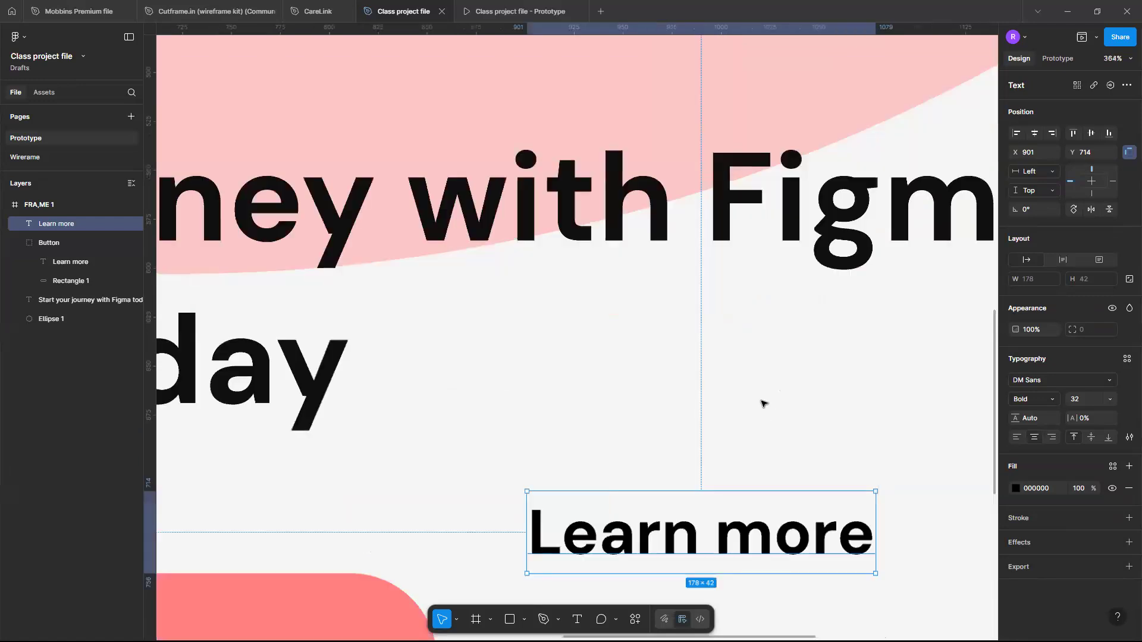
scroll(762, 402, "down", 5)
scroll(763, 404, "up", 3)
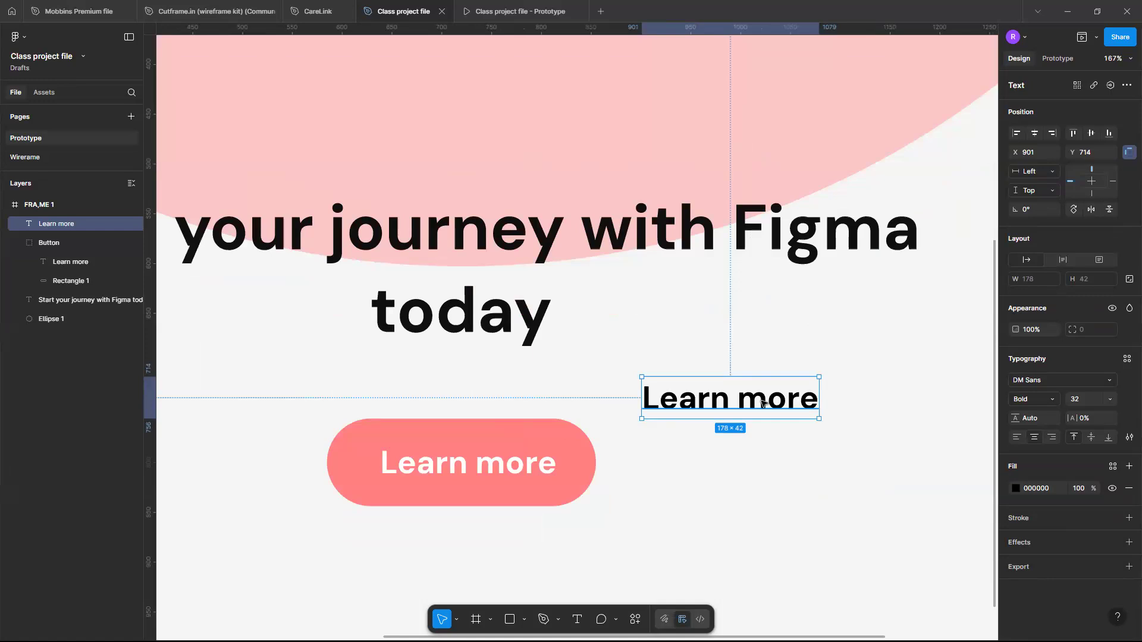
Wrap the separate "Learn more" text in an auto layout frame and expand the frame's layer.
key("shift+a")
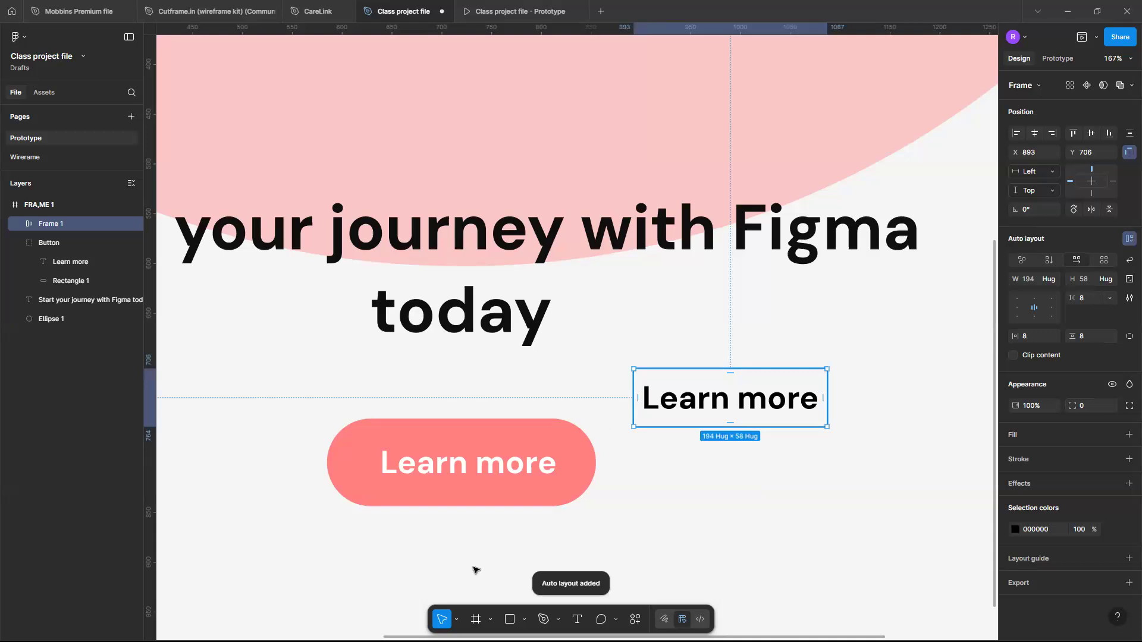
scroll(660, 398, "up", 5)
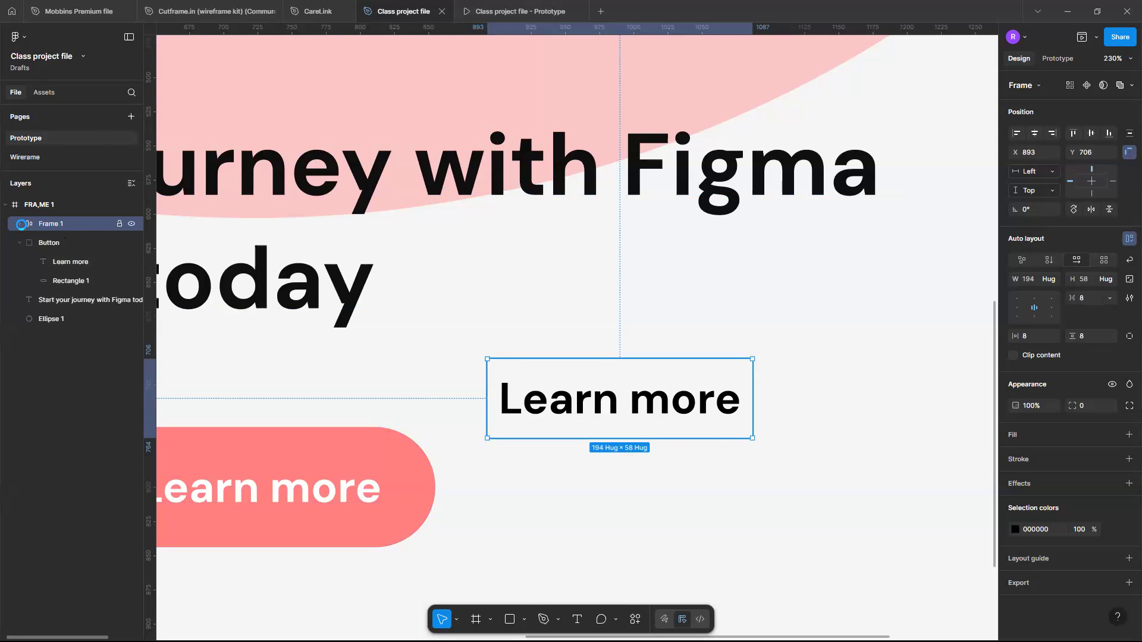
left_click(20, 224)
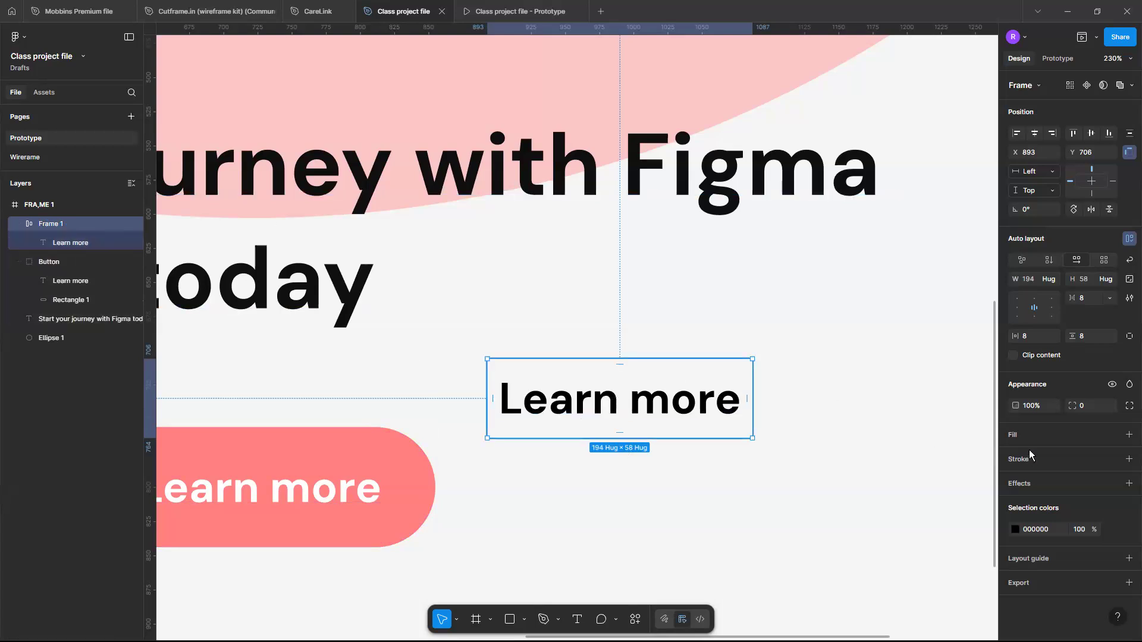
Add a fill to the auto layout frame using the pink FF8080 sampled from the existing button.
left_click(1129, 435)
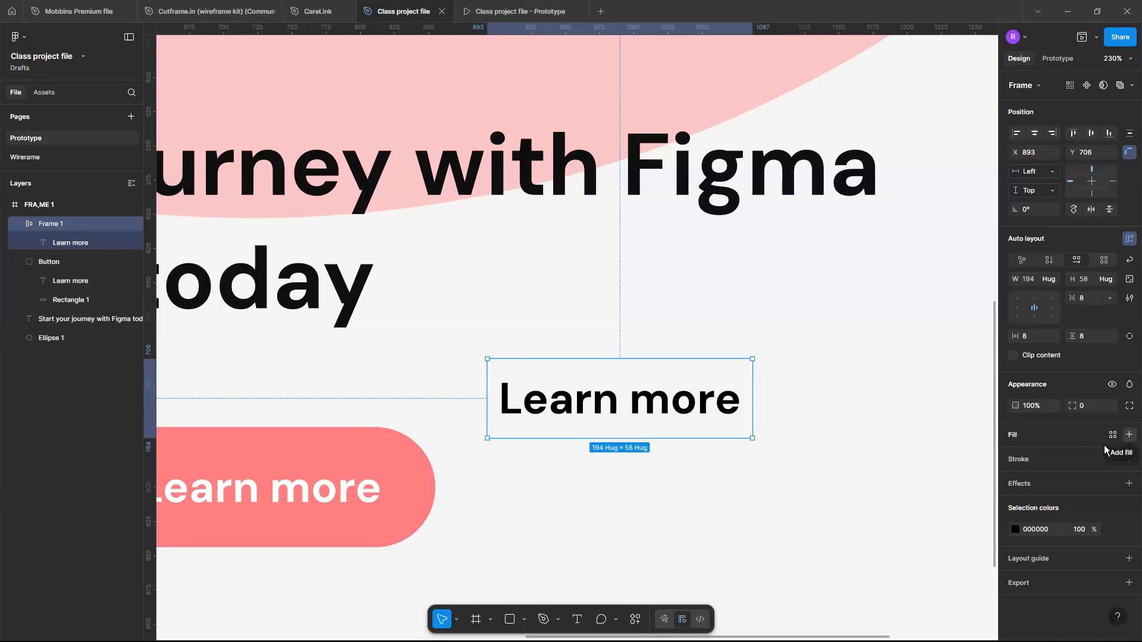
left_click(1015, 457)
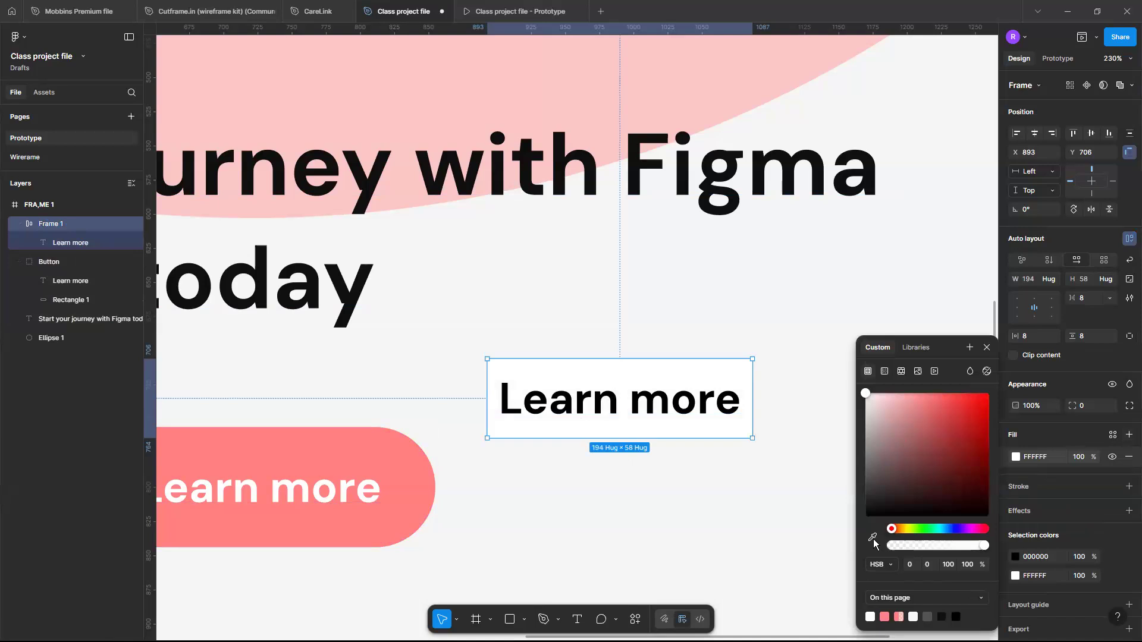
left_click(873, 539)
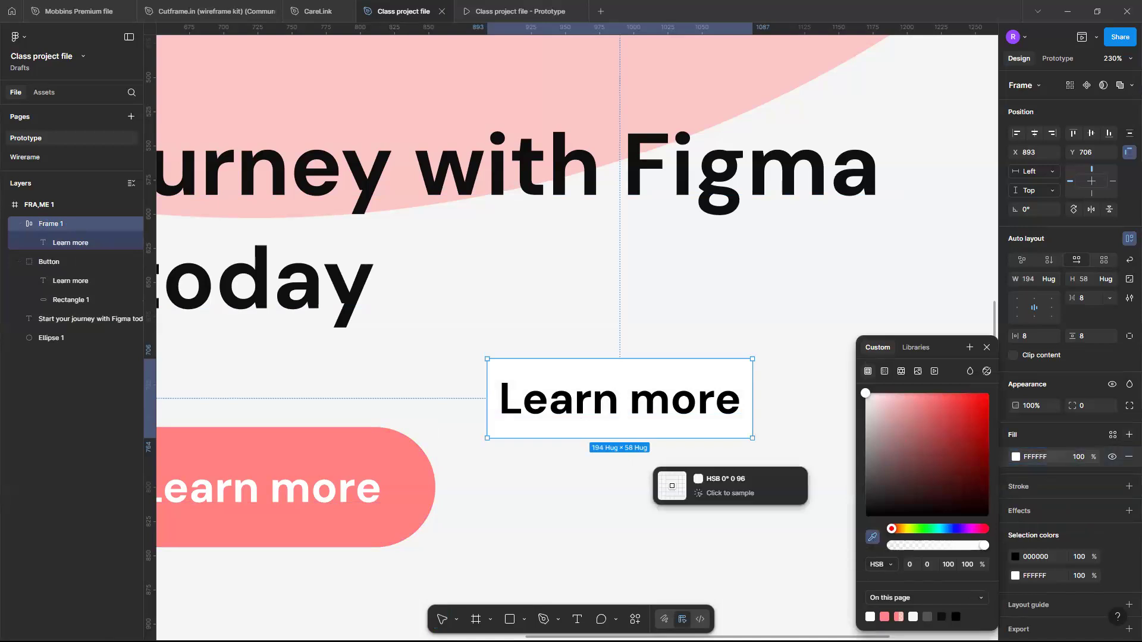
left_click(368, 453)
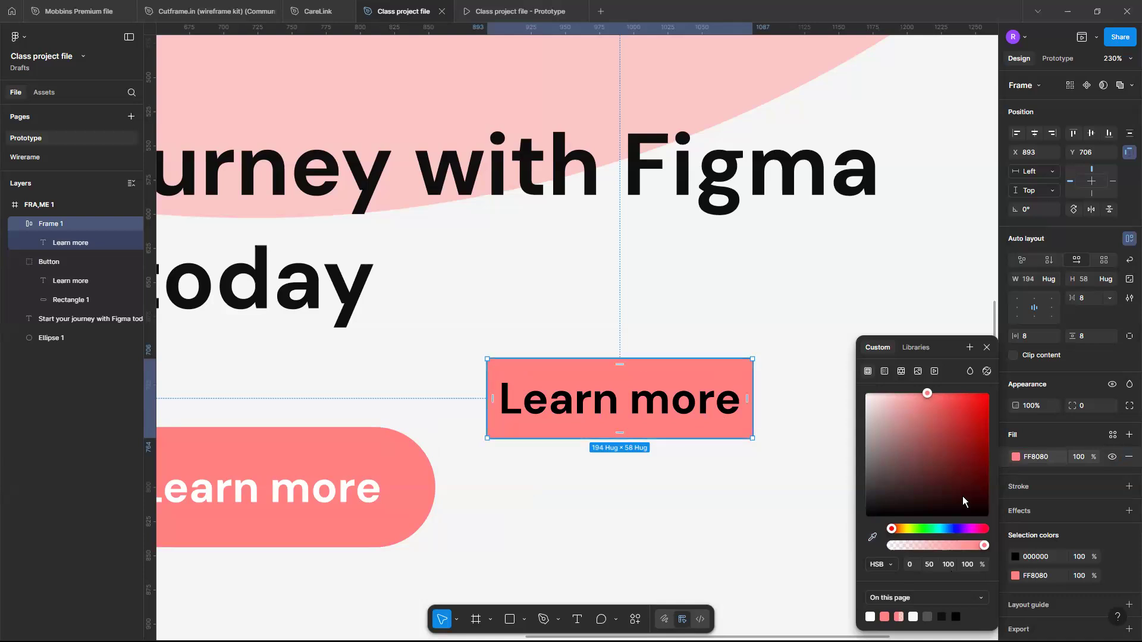
Change the black "Learn more" text color inside the auto layout frame to white, FFFFFF.
left_click(1014, 557)
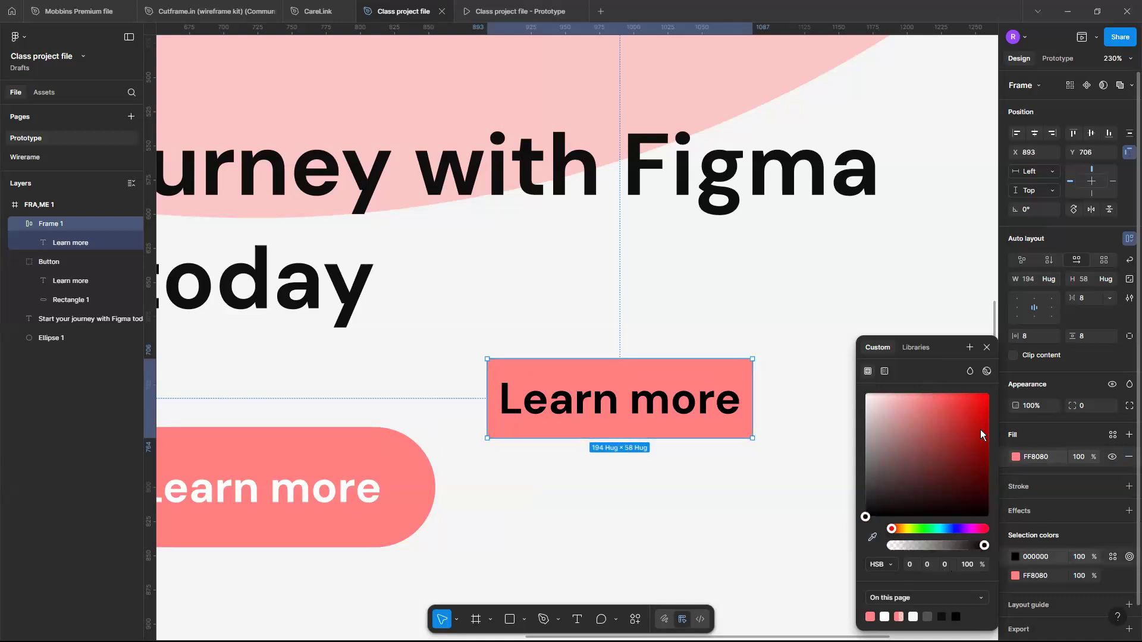
left_click(985, 351)
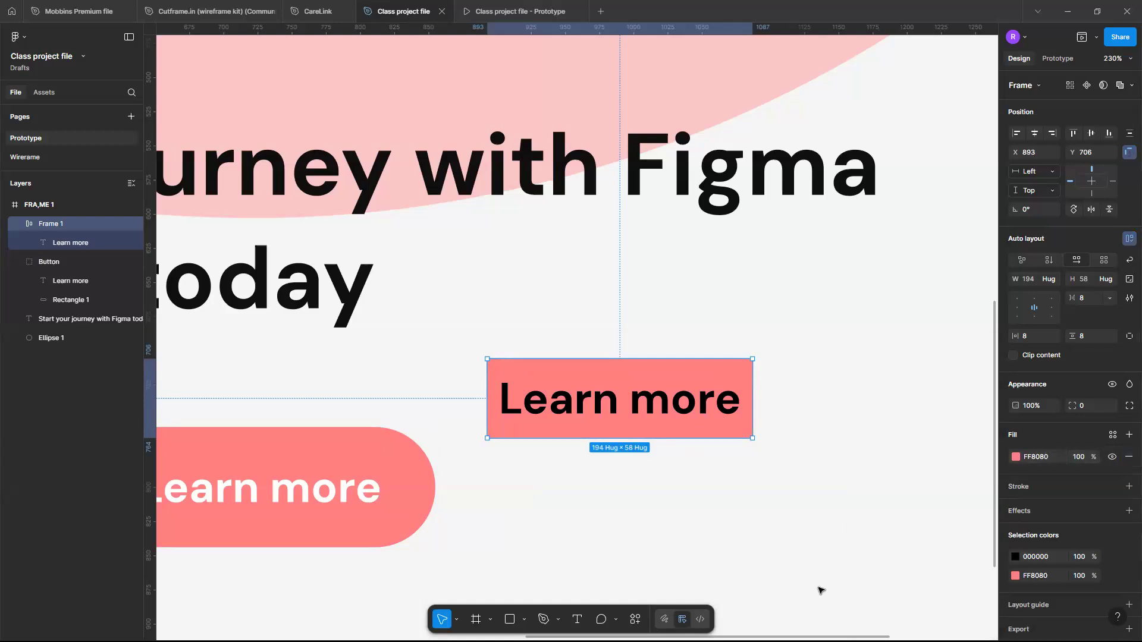
left_click(1014, 559)
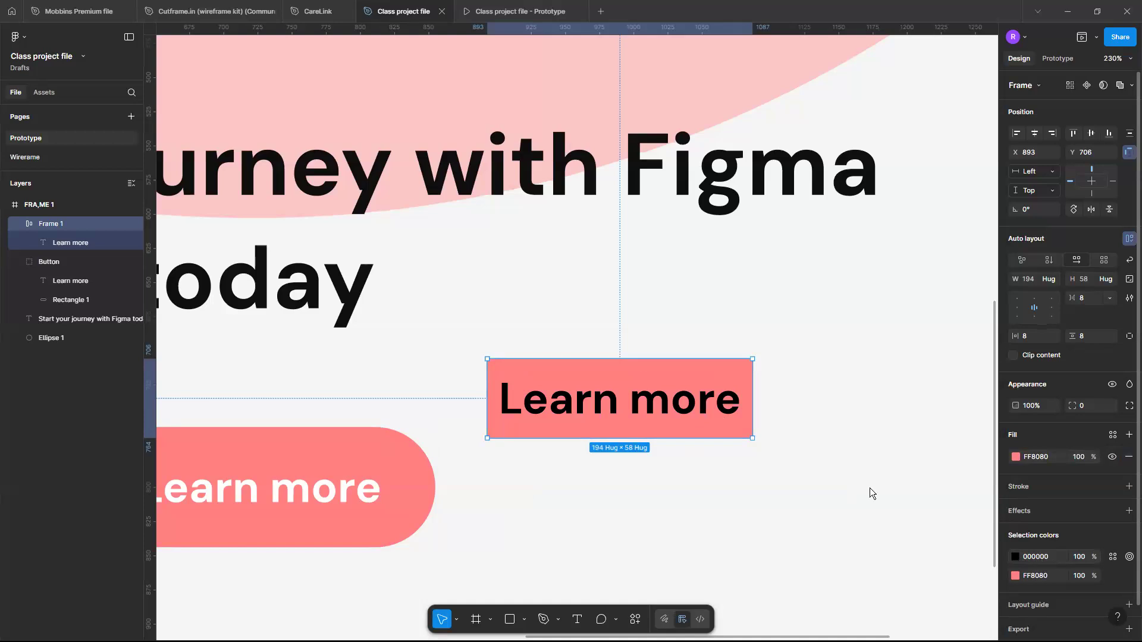
left_click_drag(861, 516, 856, 343)
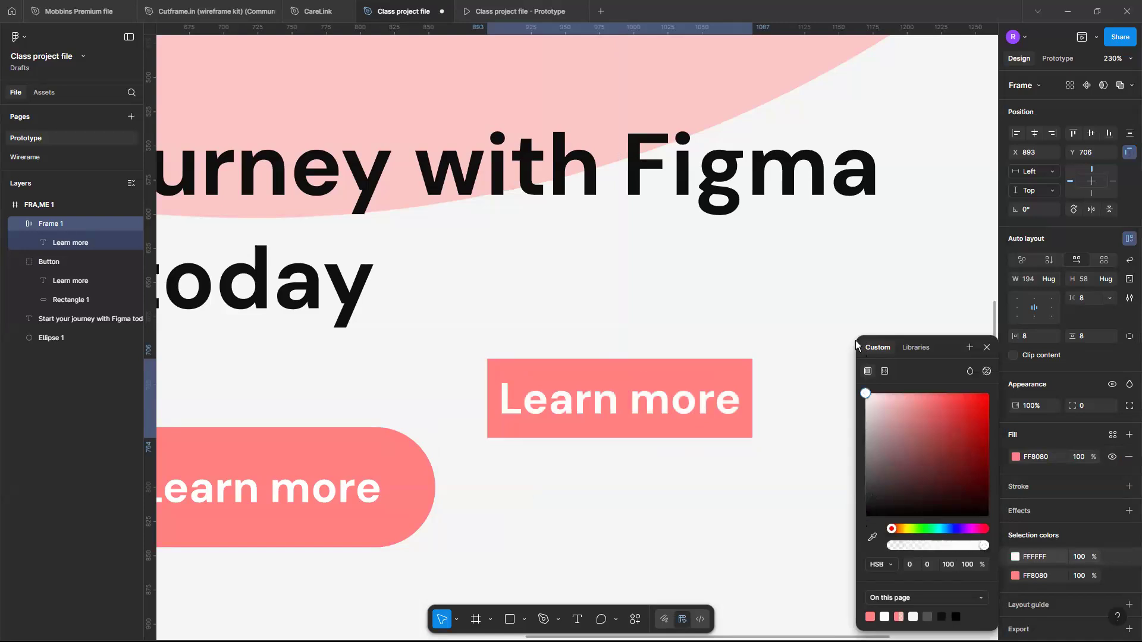
left_click(721, 383)
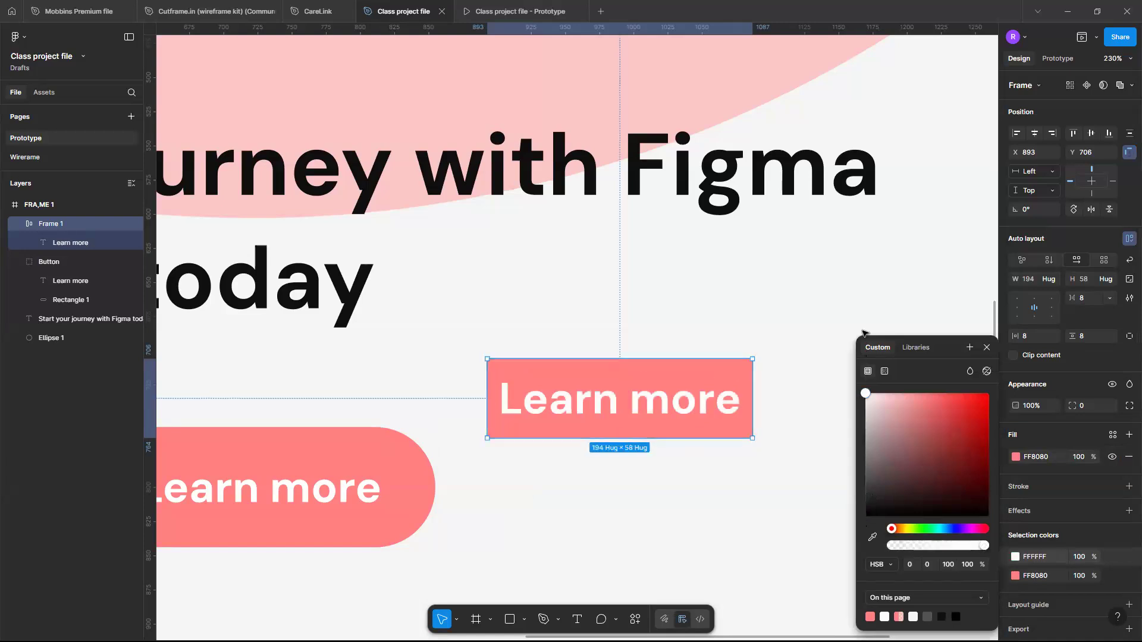
key("Escape")
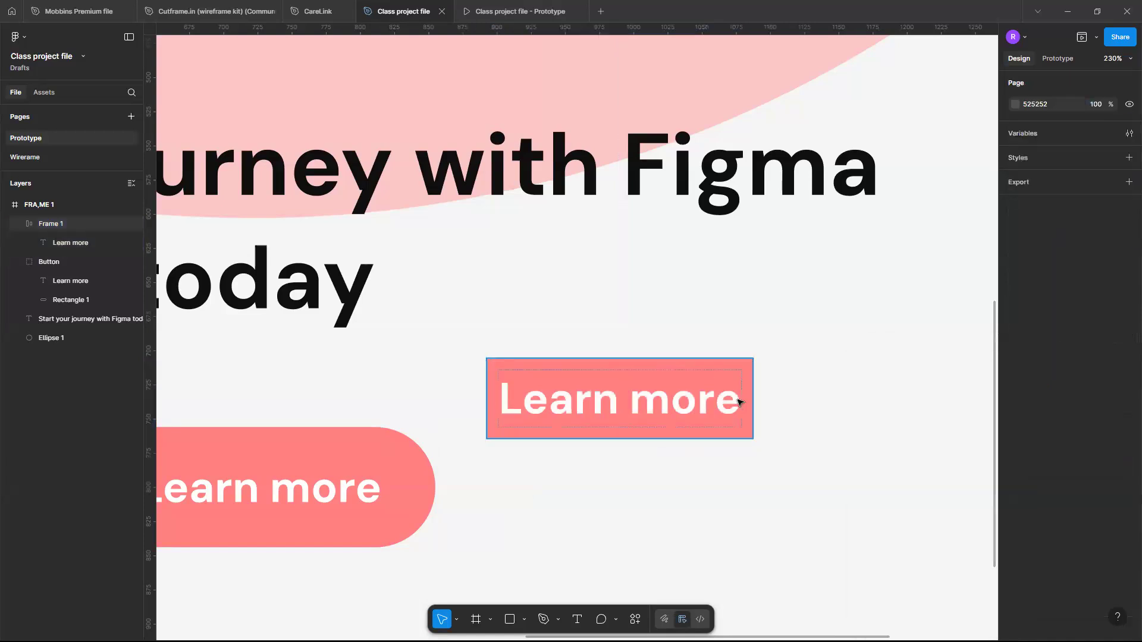
Set the auto layout frame's corner radius to 32.
left_click(739, 402)
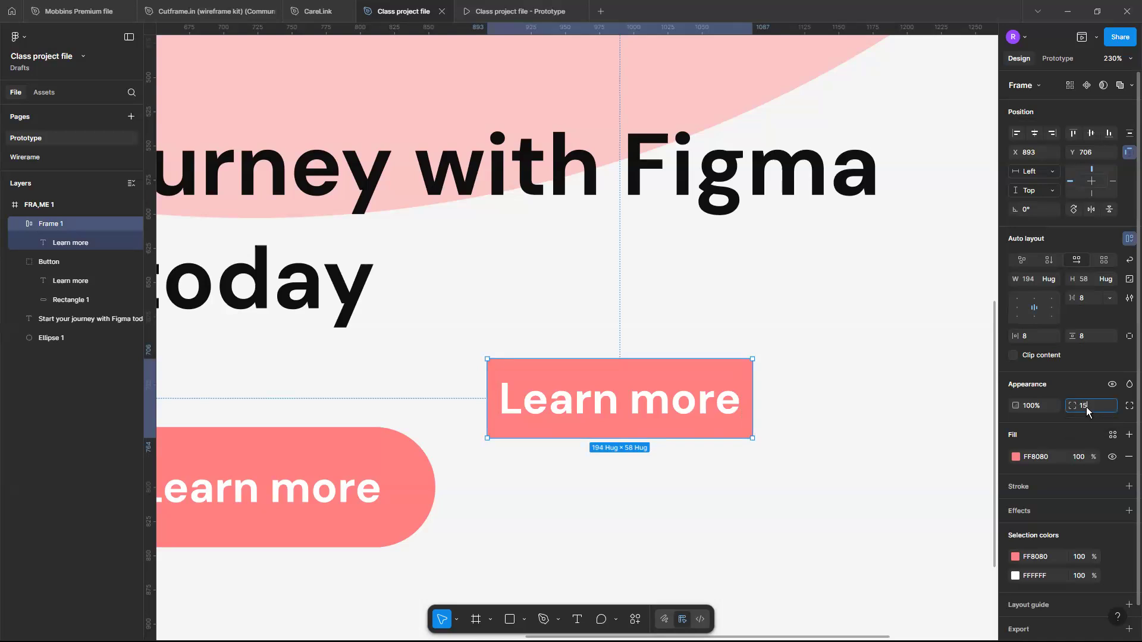
key("Return")
left_click(1085, 407)
type("32")
key("Return")
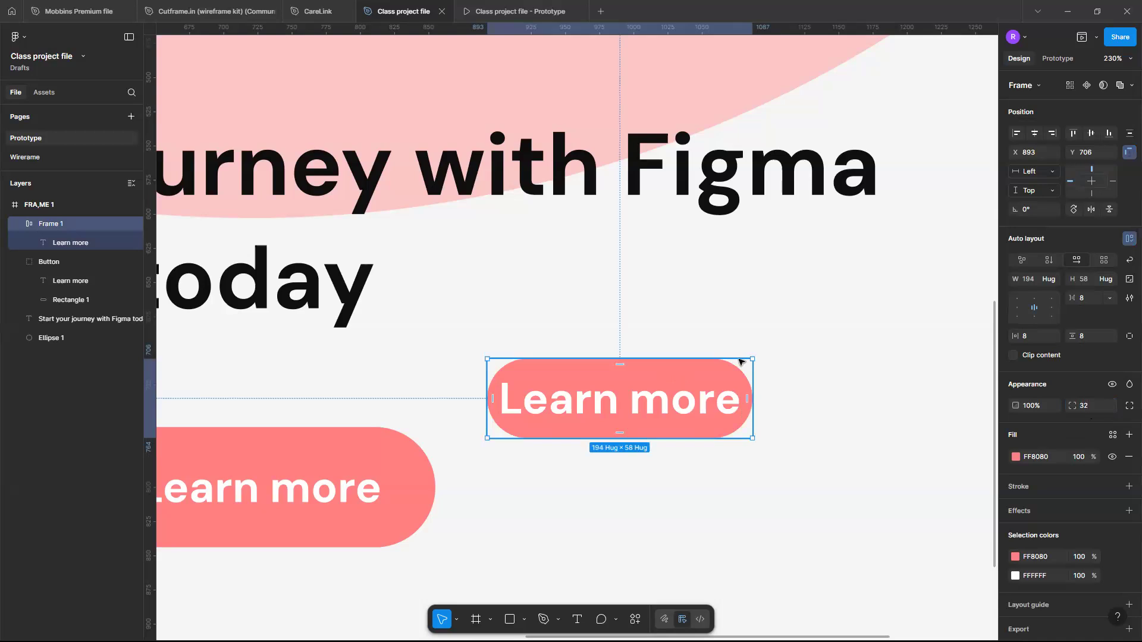
key("Escape")
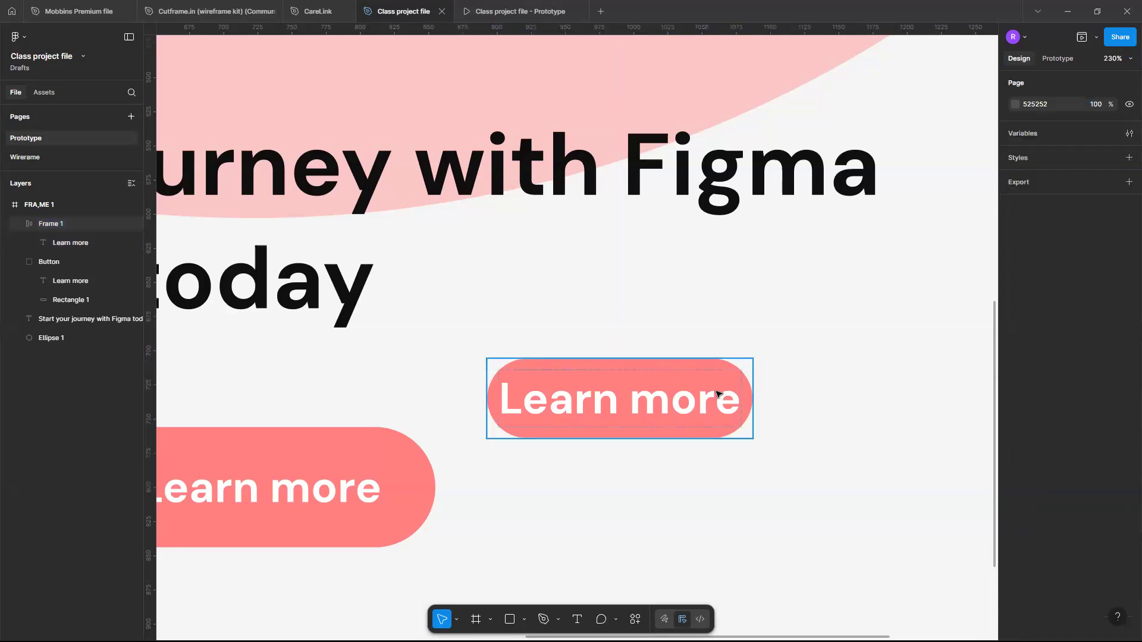
Set the auto layout button's horizontal padding to 32.
left_click(718, 395)
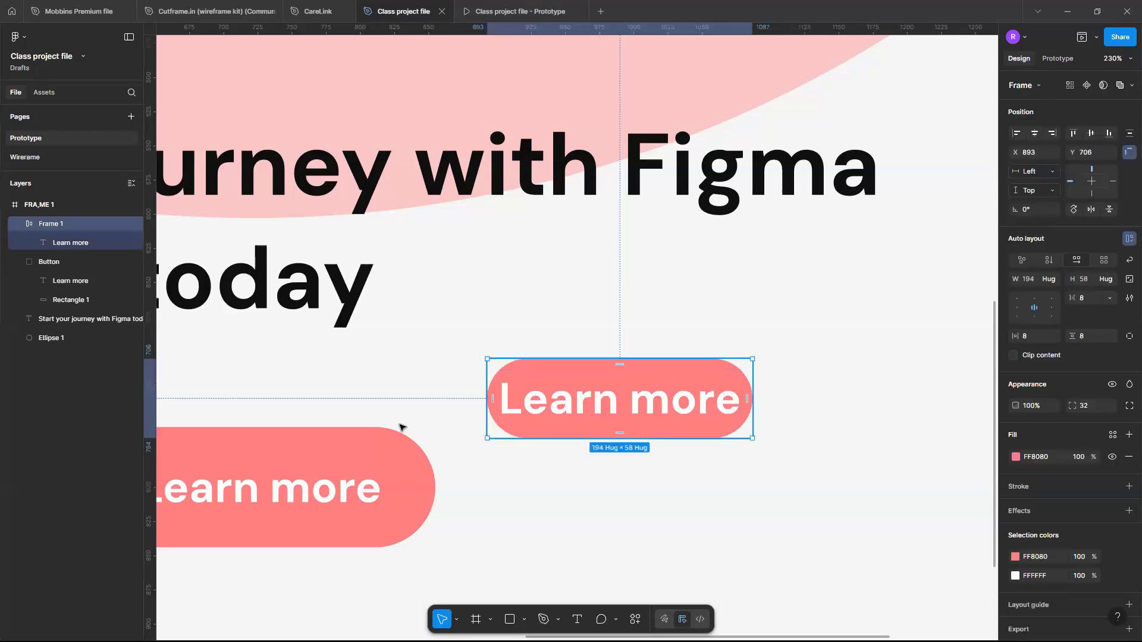
scroll(244, 398, "left", 5)
scroll(244, 398, "down", 2)
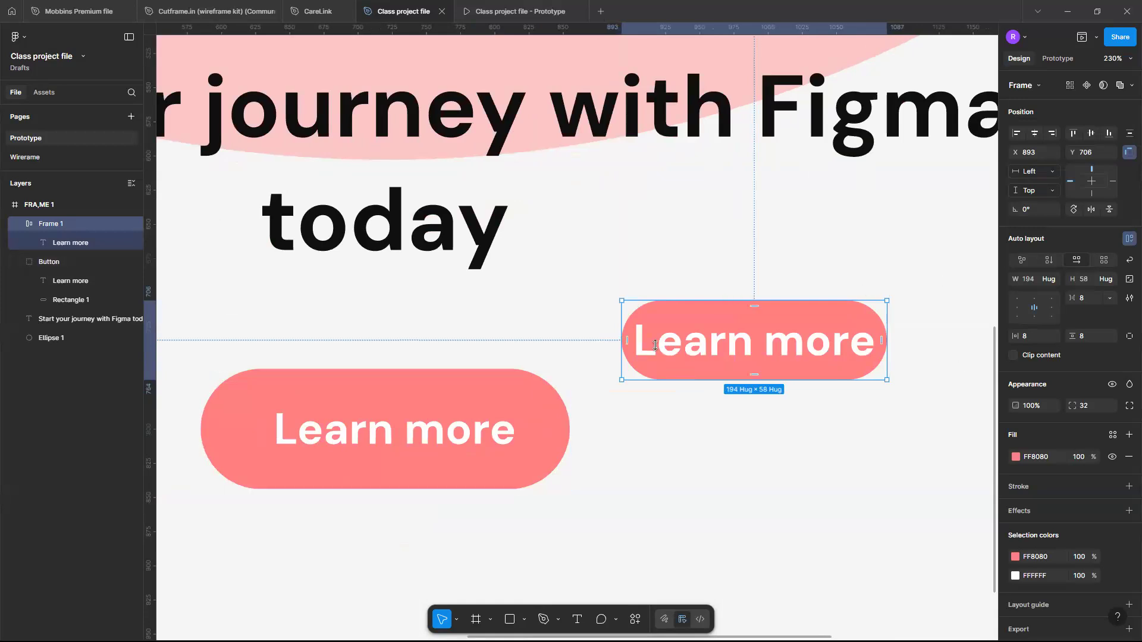
scroll(655, 345, "right", 5)
scroll(683, 380, "up", 3)
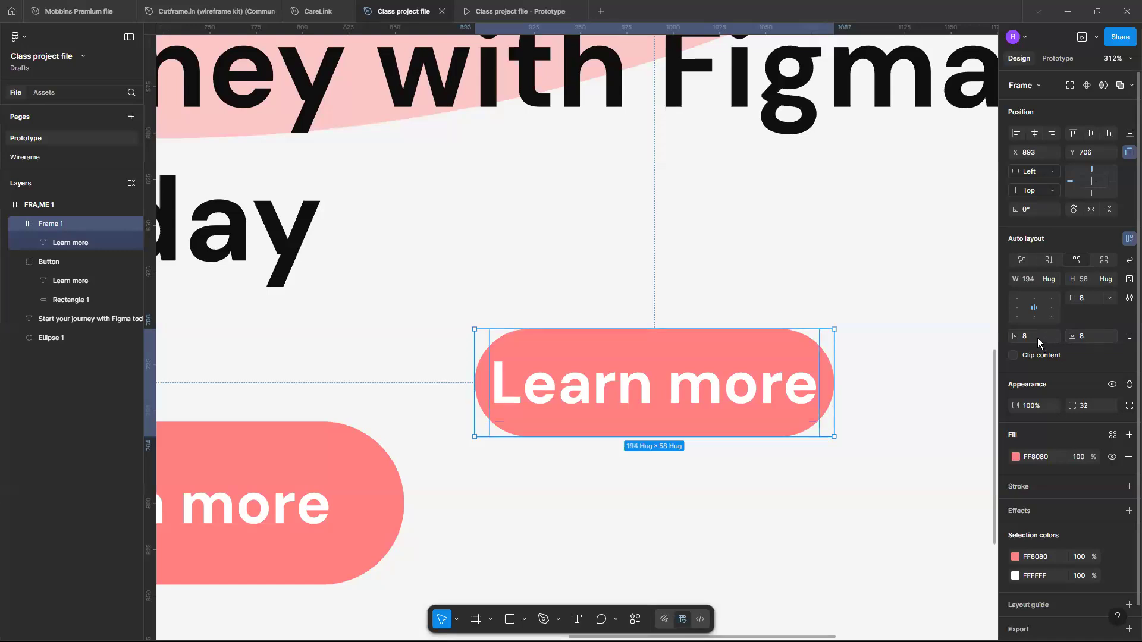
type("2")
scroll(797, 351, "up", 5)
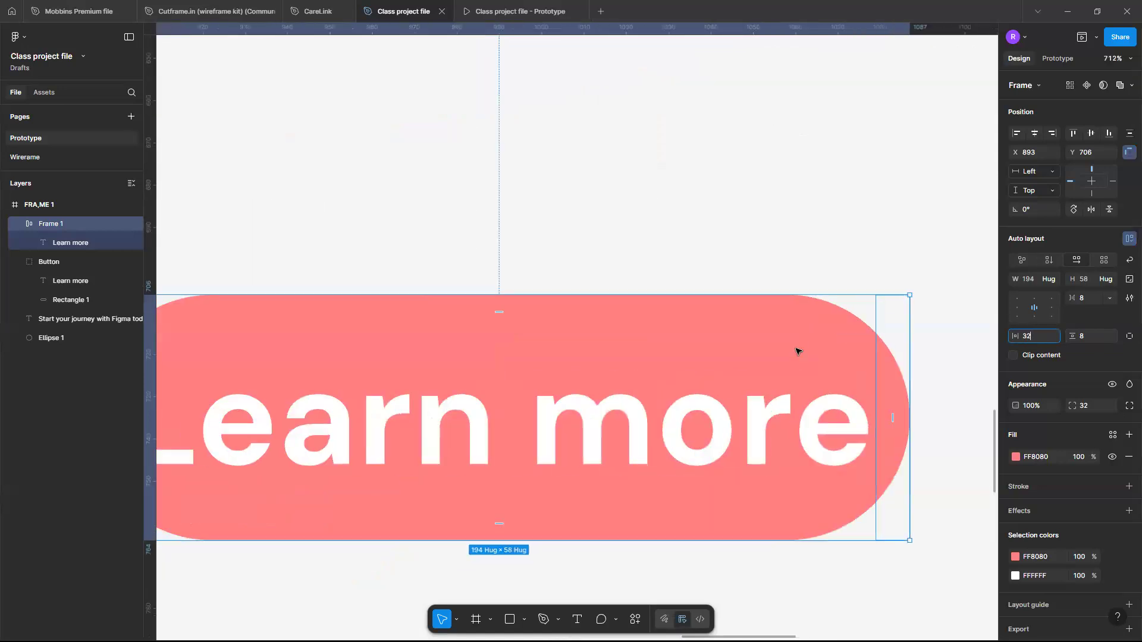
scroll(476, 339, "left", 3)
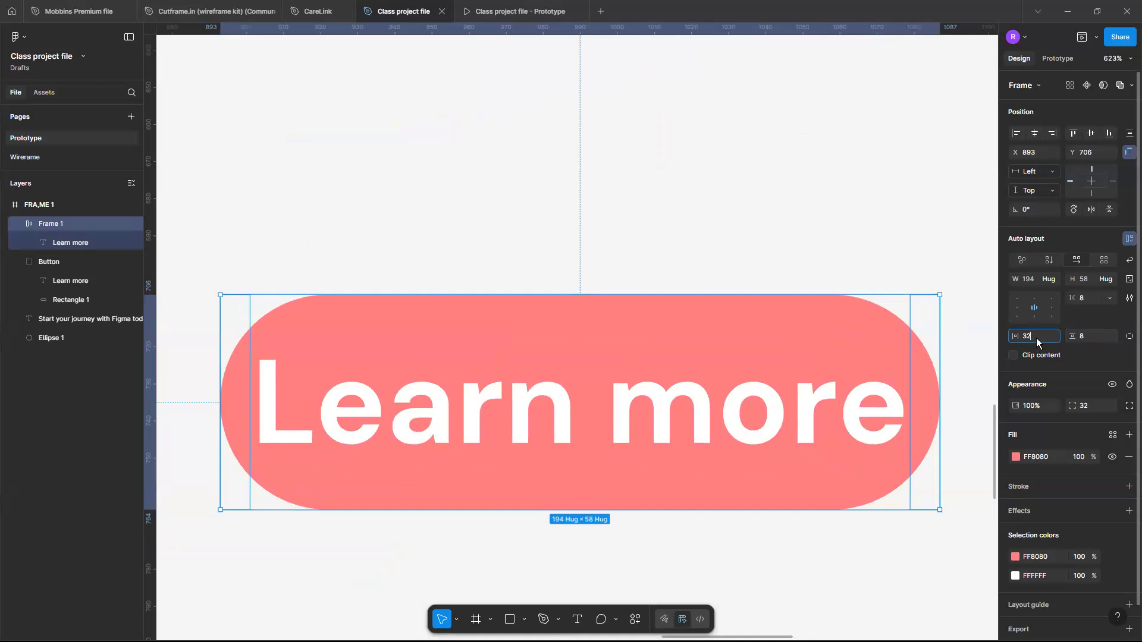
key("Return")
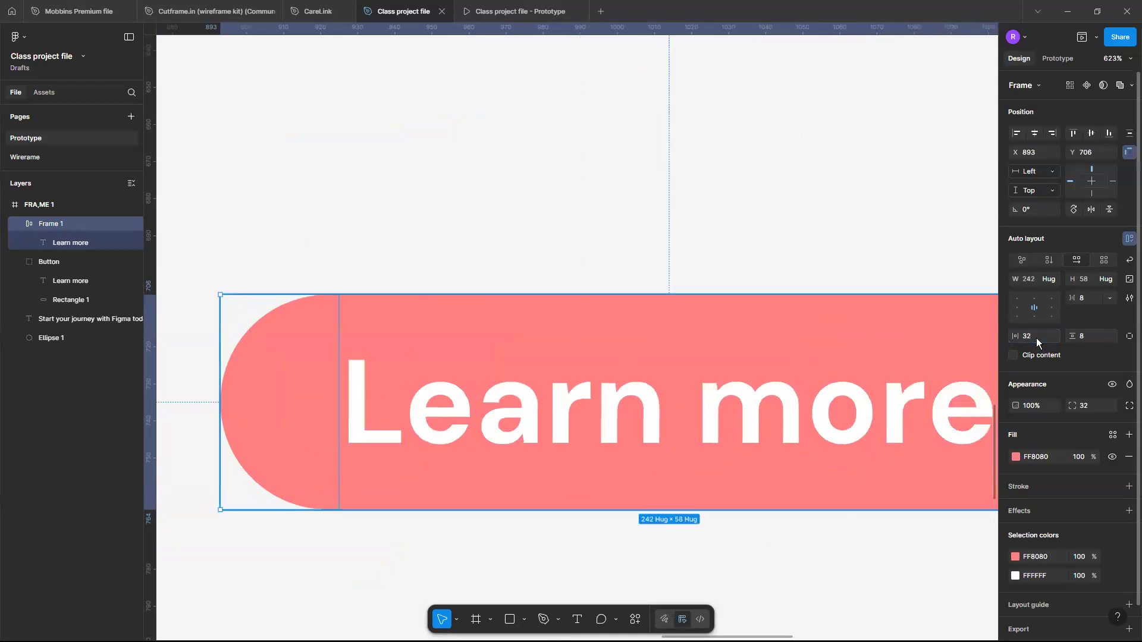
Set the auto layout button's vertical padding to 16 and deselect it.
scroll(524, 345, "down", 3)
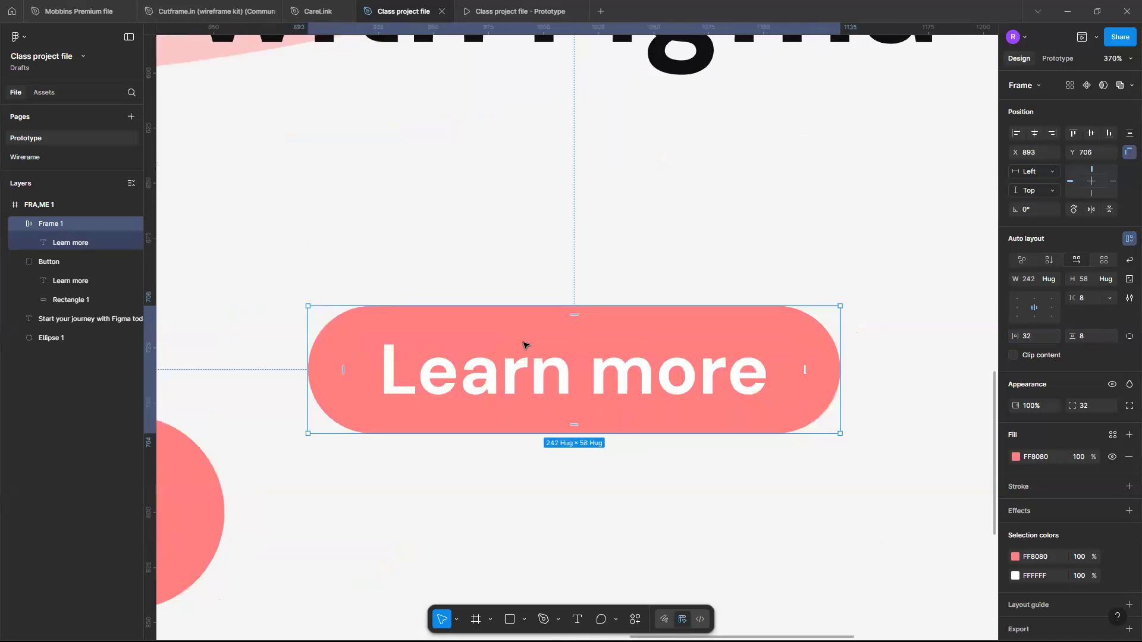
left_click(1092, 342)
type("16")
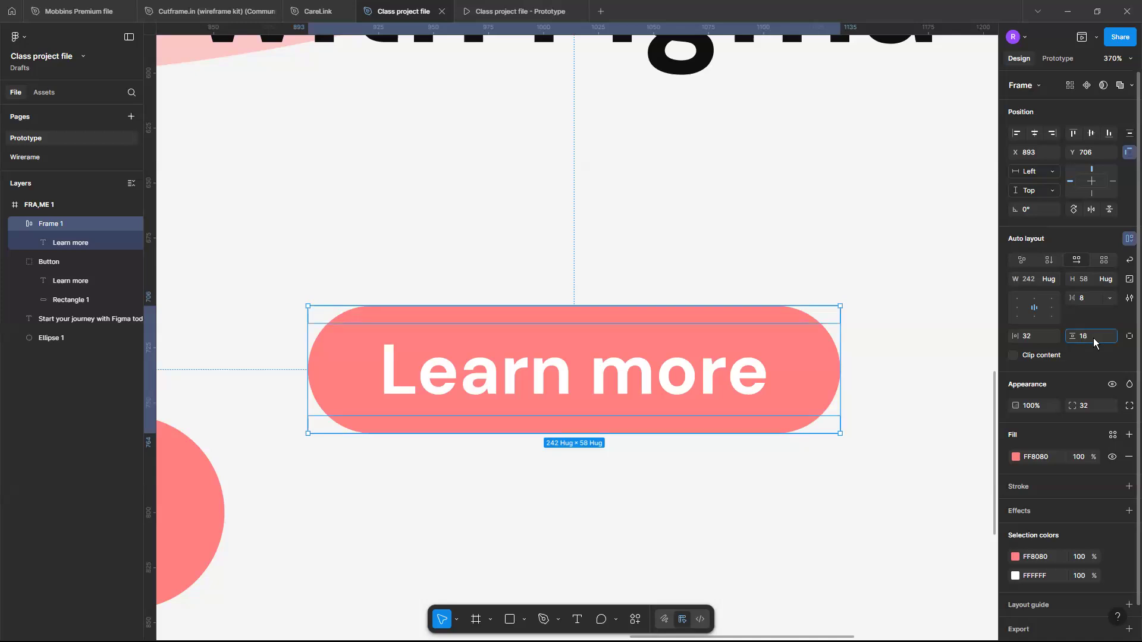
key("Return")
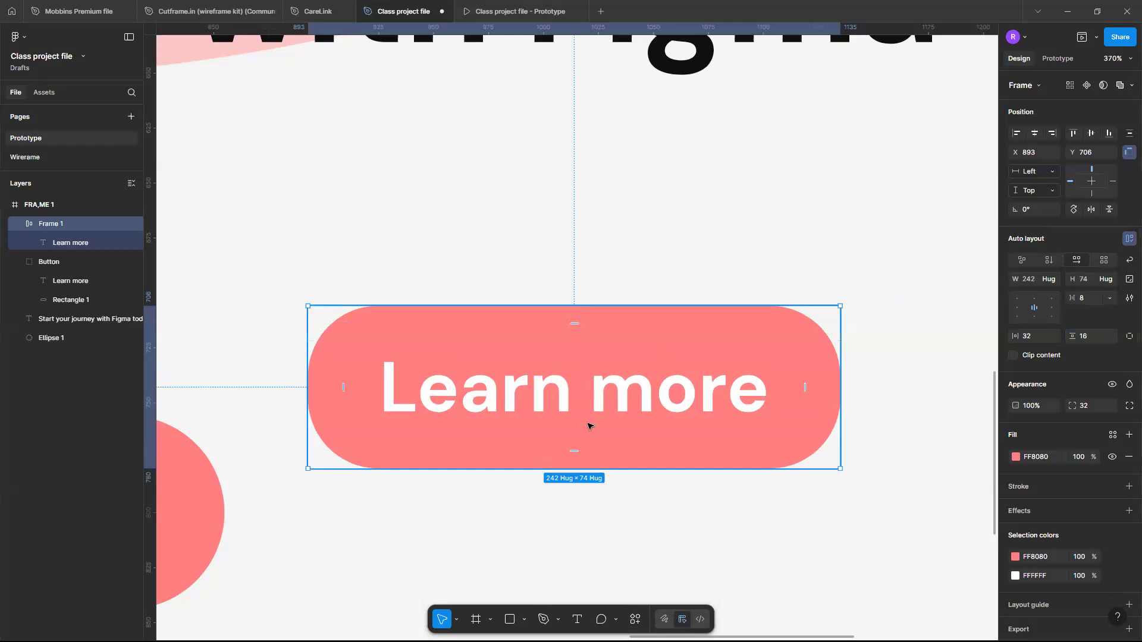
left_click(619, 283)
scroll(617, 283, "down", 3)
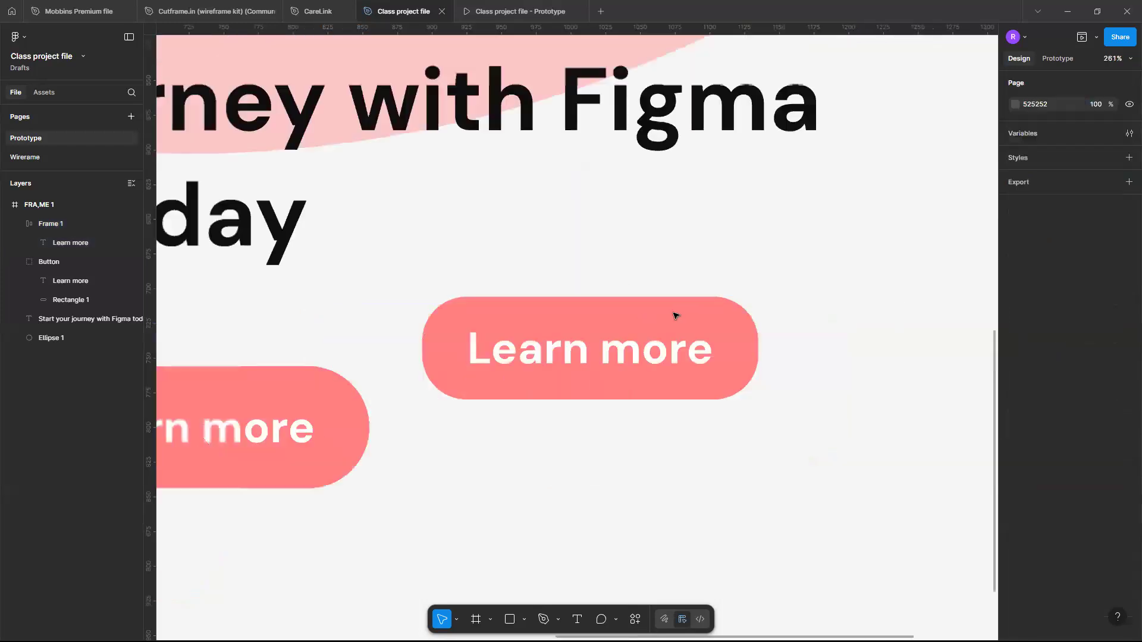
scroll(675, 316, "down", 2)
left_click(715, 295)
left_click(724, 273)
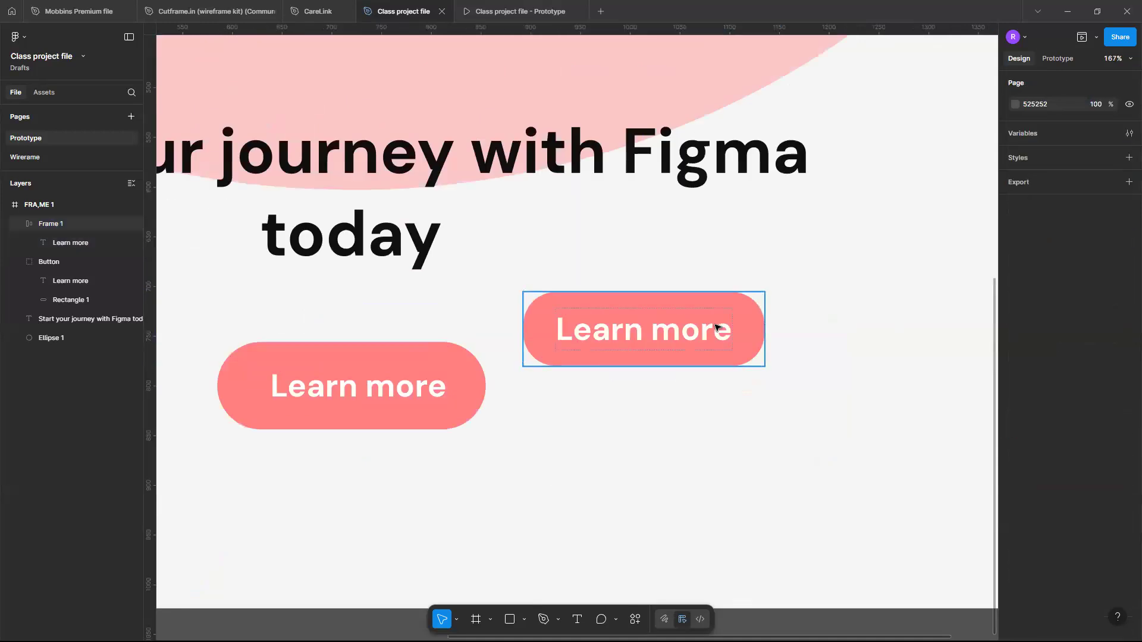
left_click(716, 327)
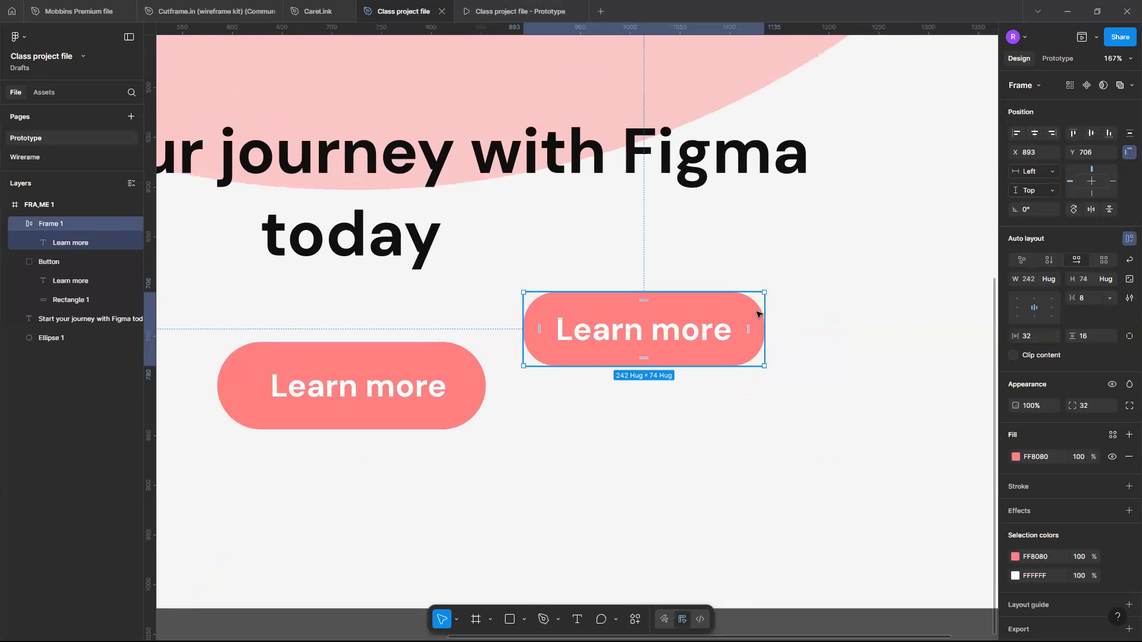
left_click(701, 259)
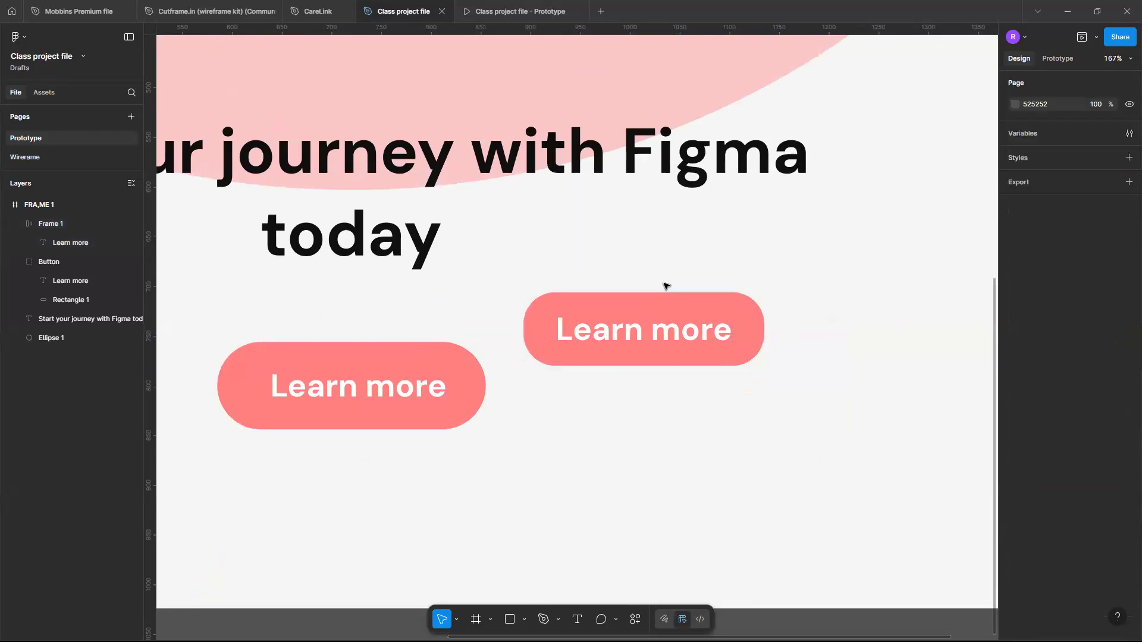
Set the corner radius of the auto-layout Learn more button to 48.
scroll(662, 285, "up", 5, "ctrl")
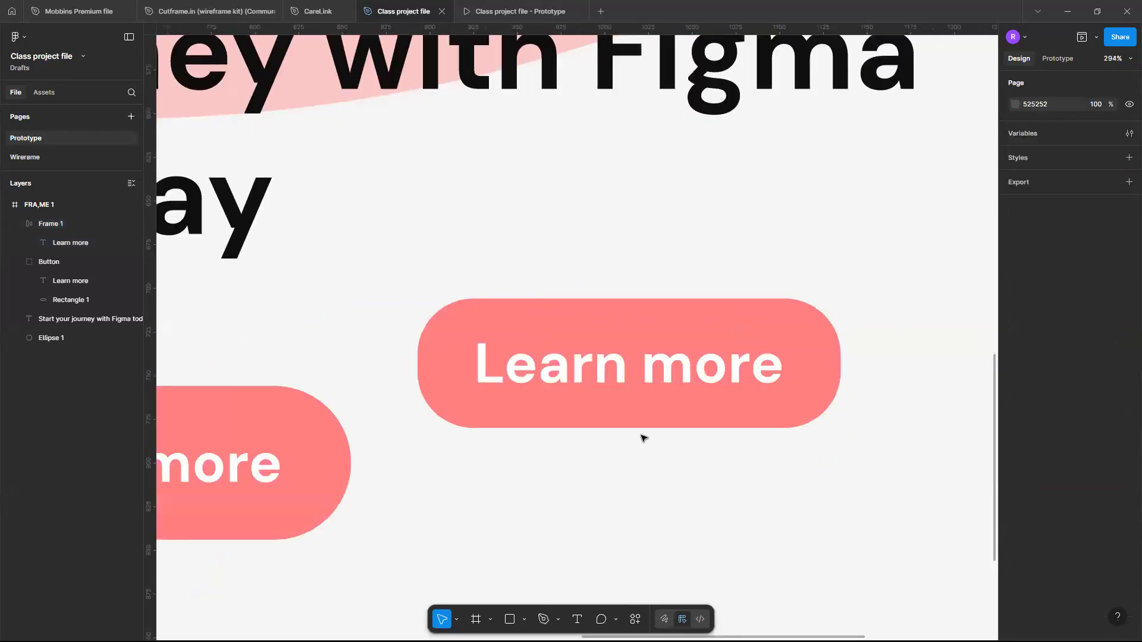
left_click(597, 370)
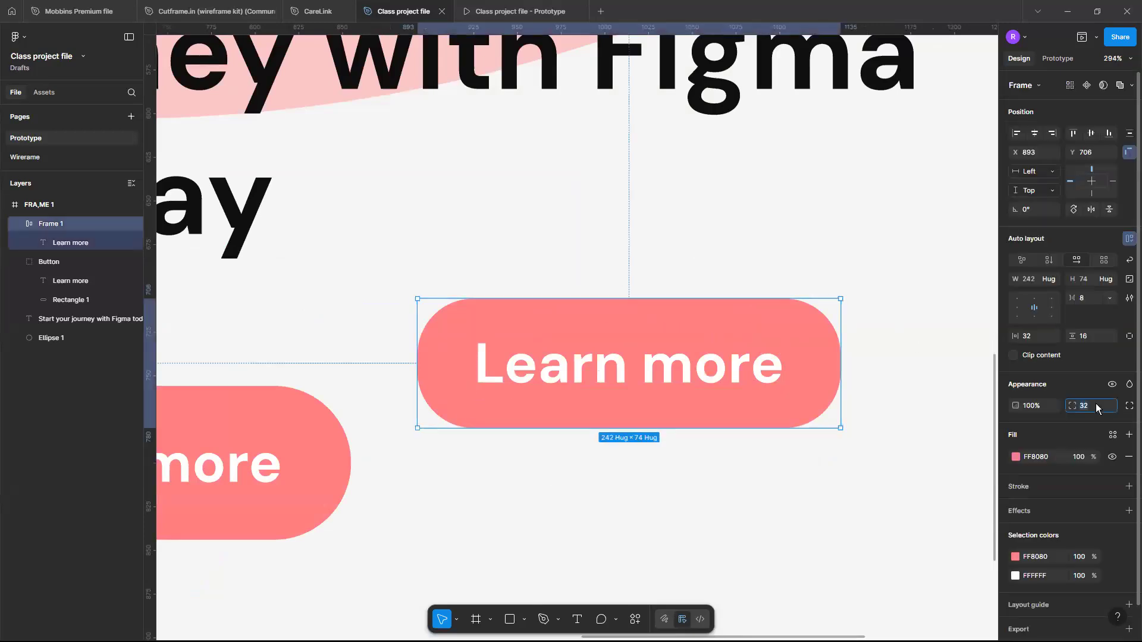
key("Return")
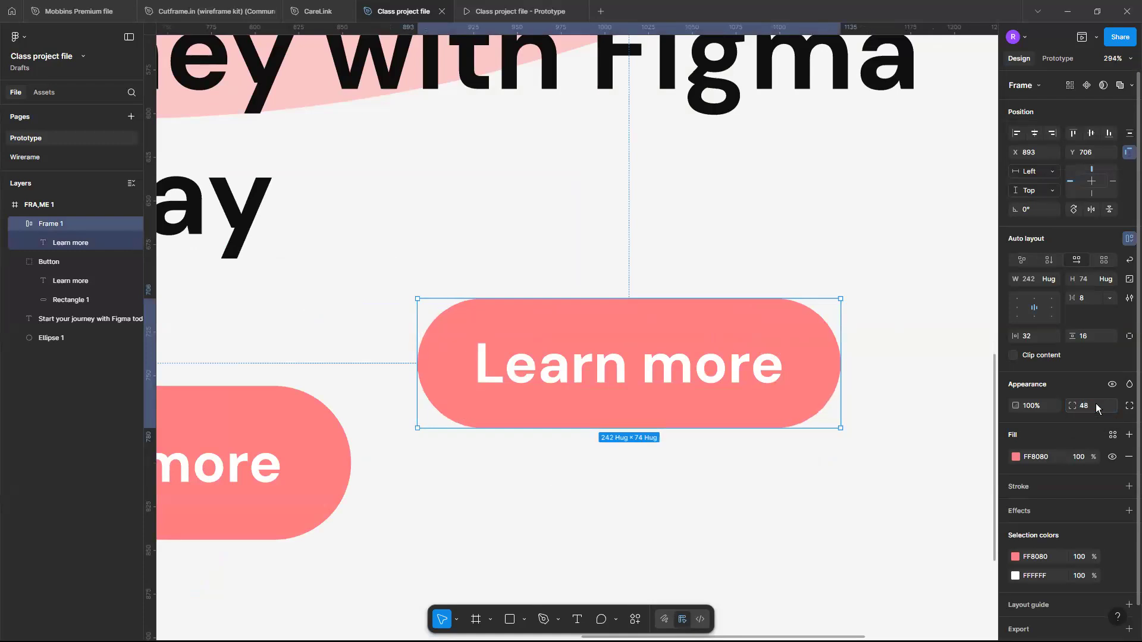
left_click(922, 328)
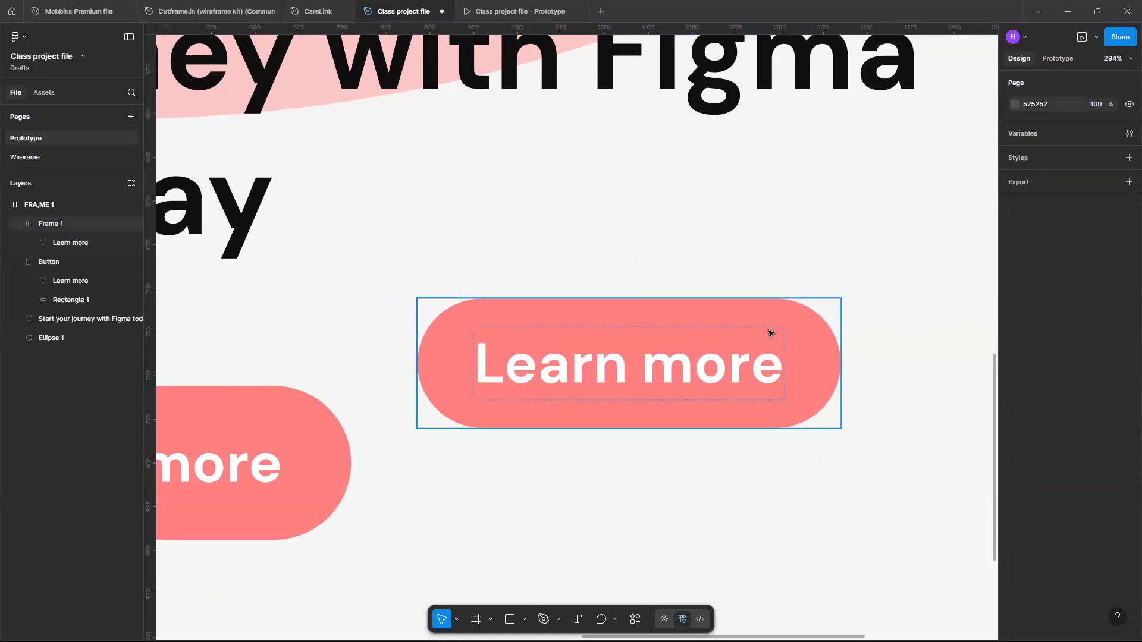
scroll(744, 270, "up", 3)
scroll(716, 250, "down", 3)
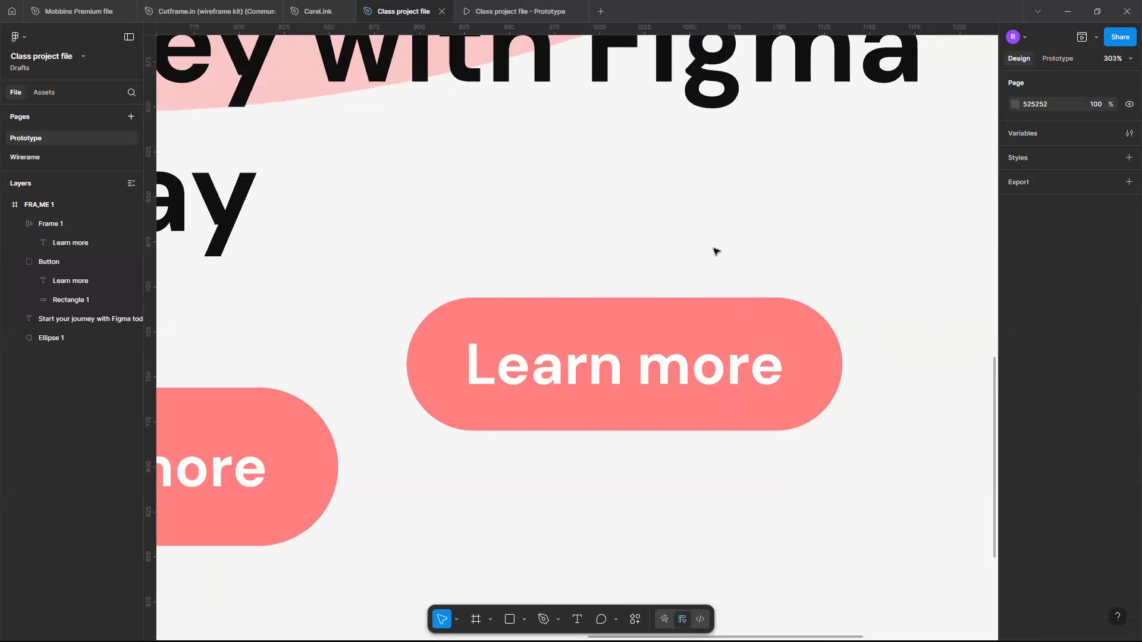
Move the auto-layout button beside the grouped Learn more button, to about X 914, Y 770, and compare the two buttons' properties.
scroll(713, 297, "down", 4)
left_click_drag(683, 303, 703, 356)
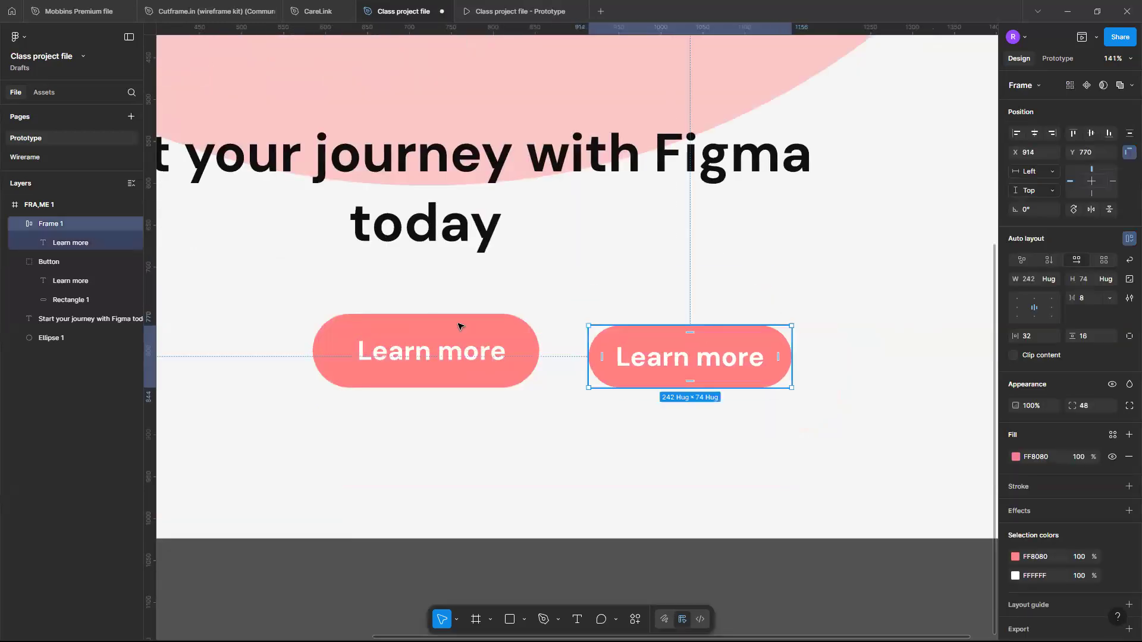
left_click(462, 361)
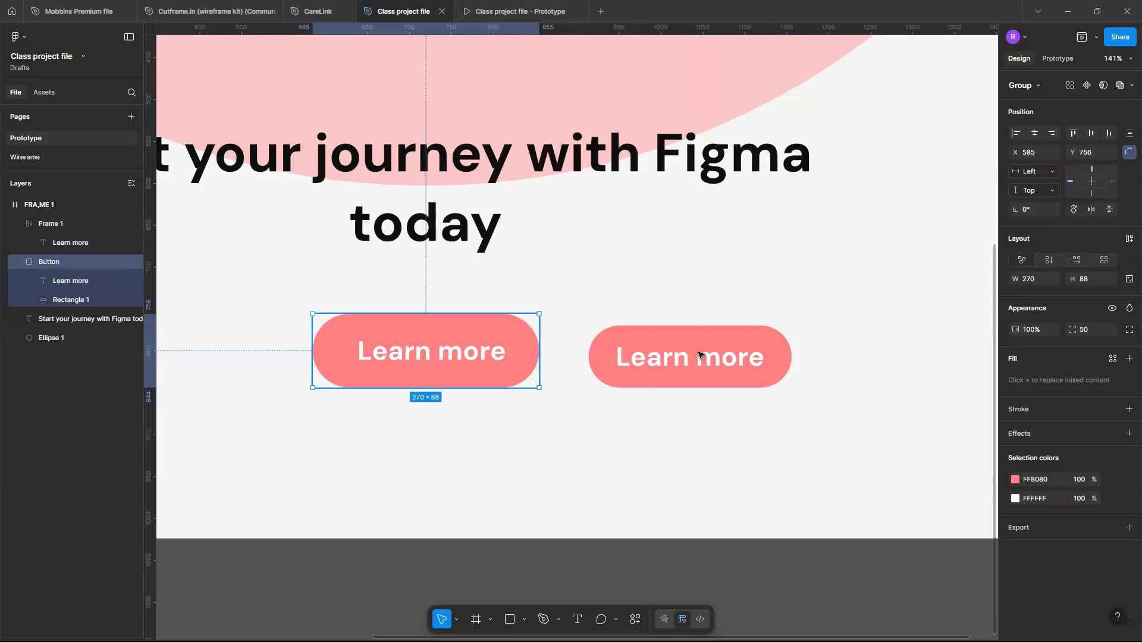
Resize the auto-layout button freehand to about 432 × 254, and again to about 370 × 185 after moving it over the heading.
left_click(699, 355)
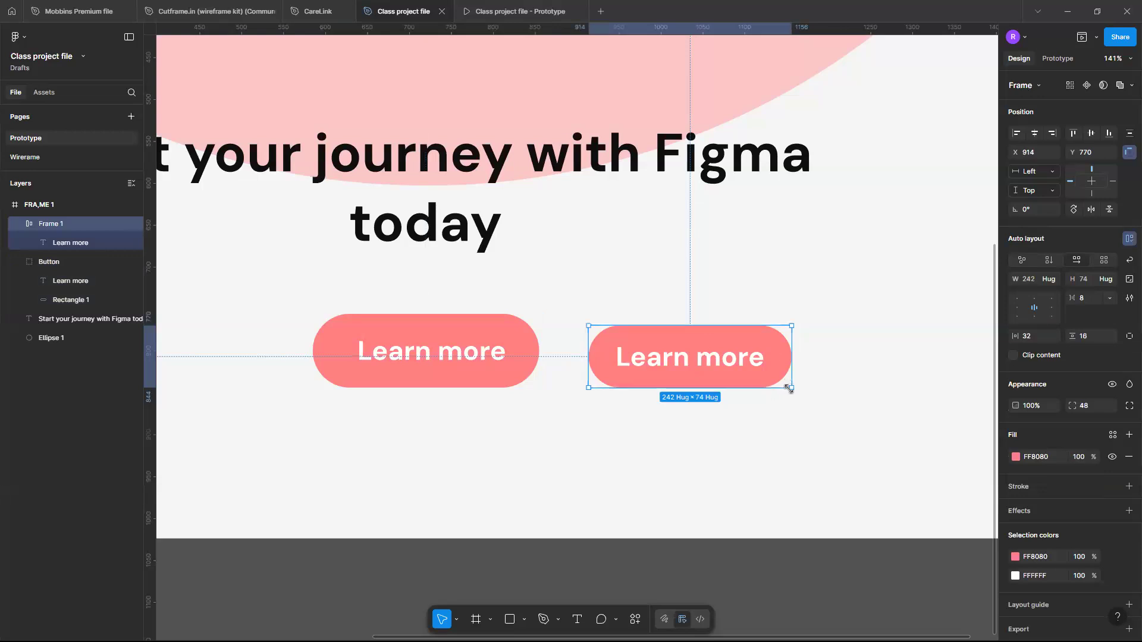
left_click_drag(788, 388, 880, 468)
left_click_drag(721, 376, 950, 538)
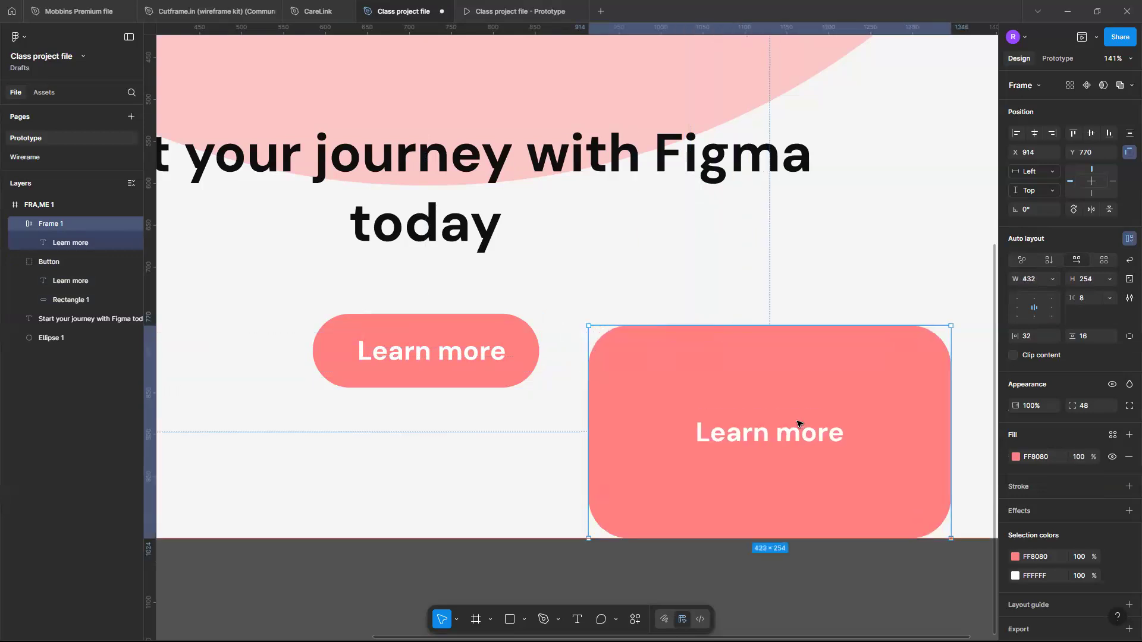
scroll(797, 424, "down", 4)
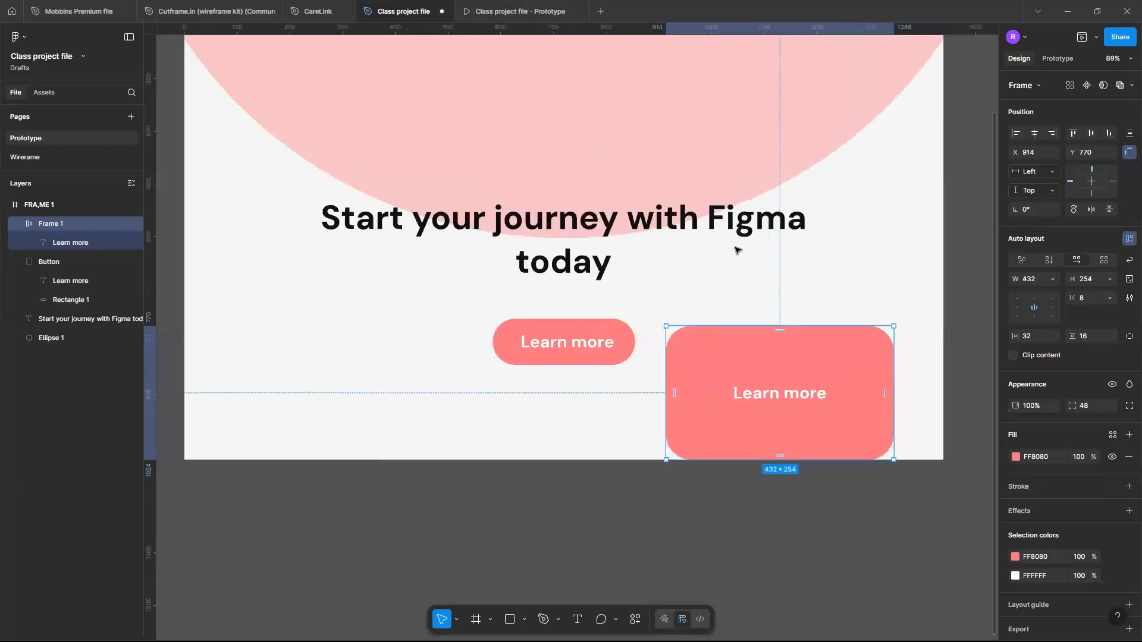
left_click_drag(790, 396, 684, 296)
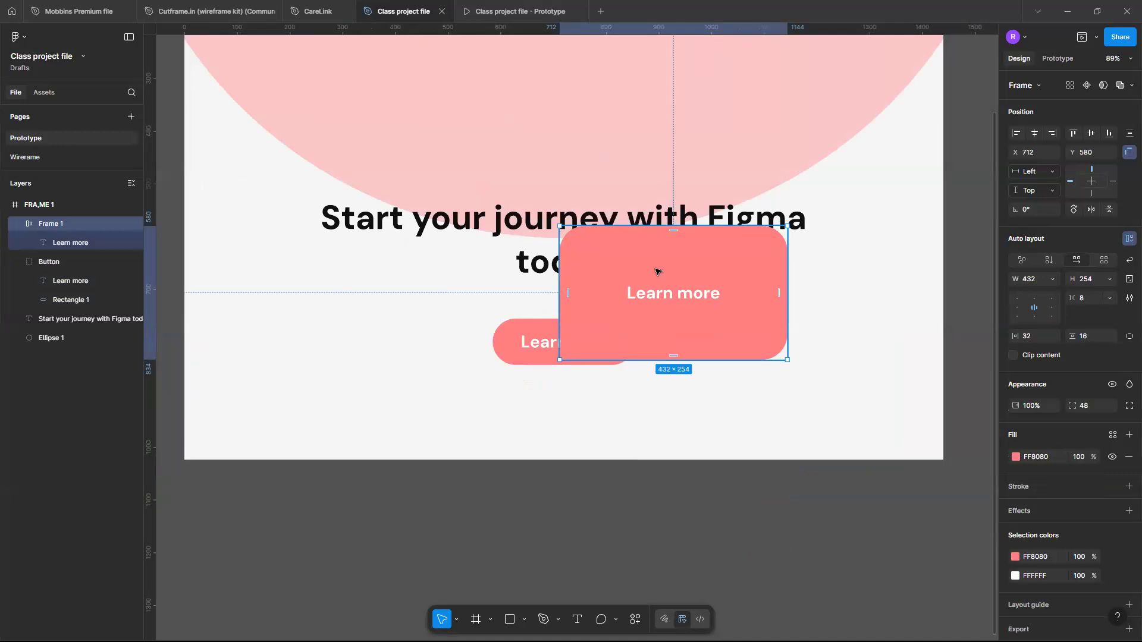
left_click_drag(788, 361, 754, 323)
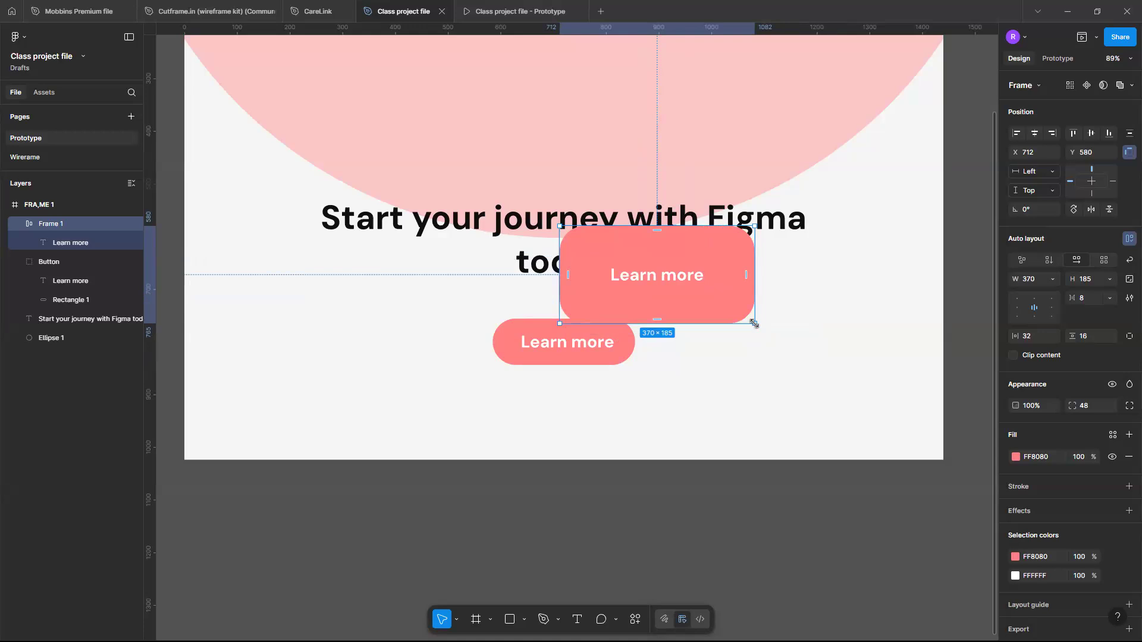
Resize the grouped Learn more button to about 135 × 181 for comparison and delete it.
left_click(609, 359)
left_click_drag(635, 365, 563, 414)
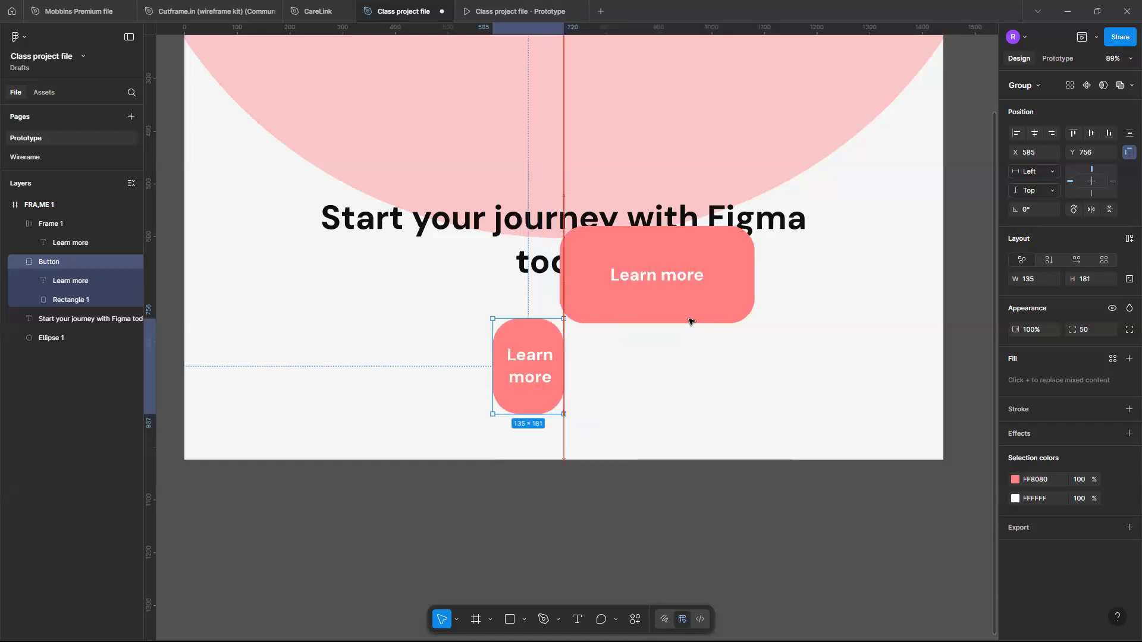
left_click(561, 362)
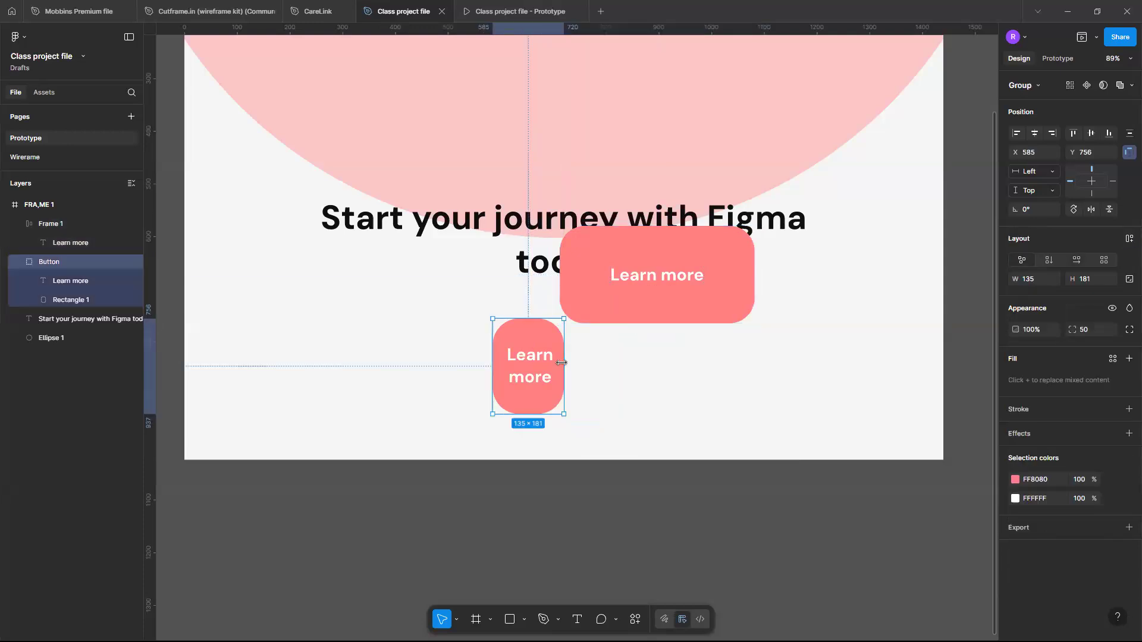
key("Delete")
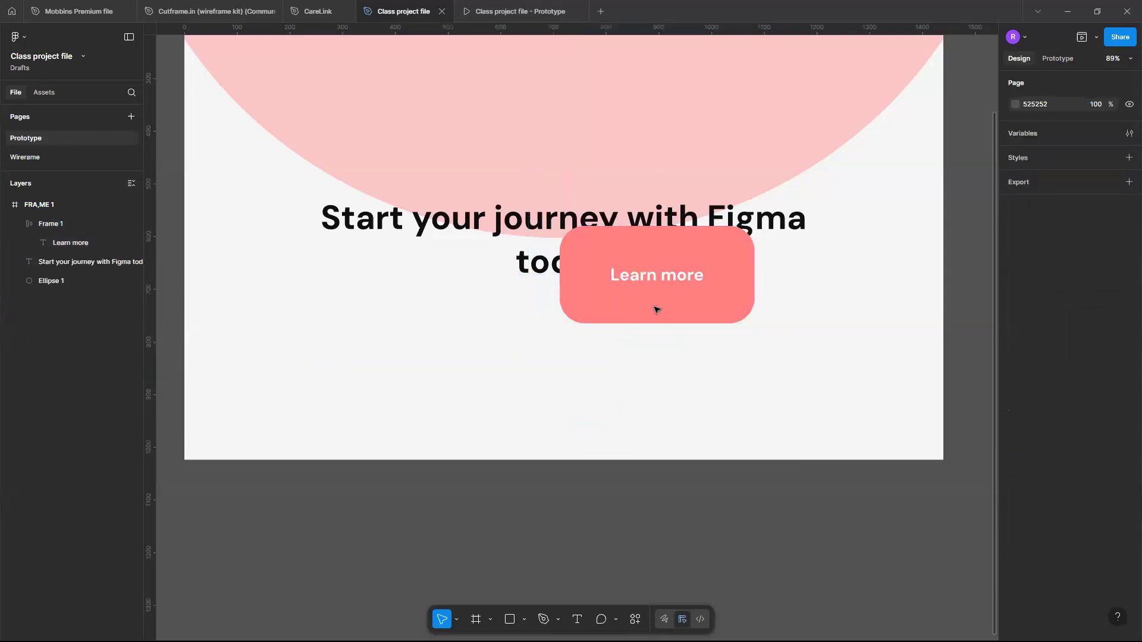
Enlarge the auto-layout button to about 411 × 222 and centre it horizontally just below the heading.
left_click(746, 321)
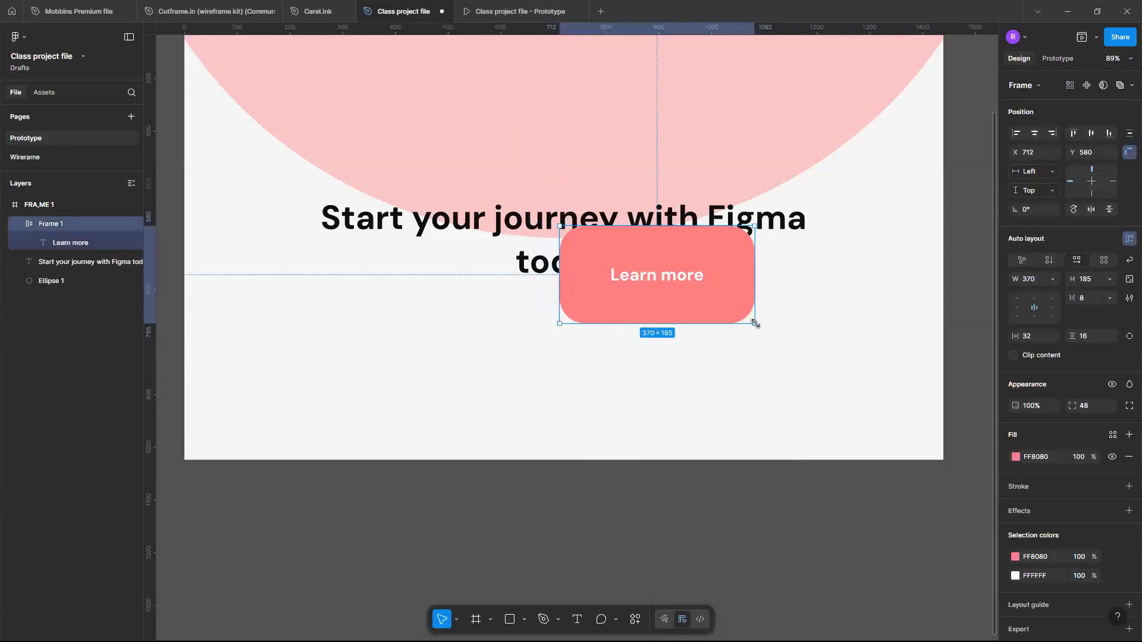
left_click_drag(753, 323, 776, 343)
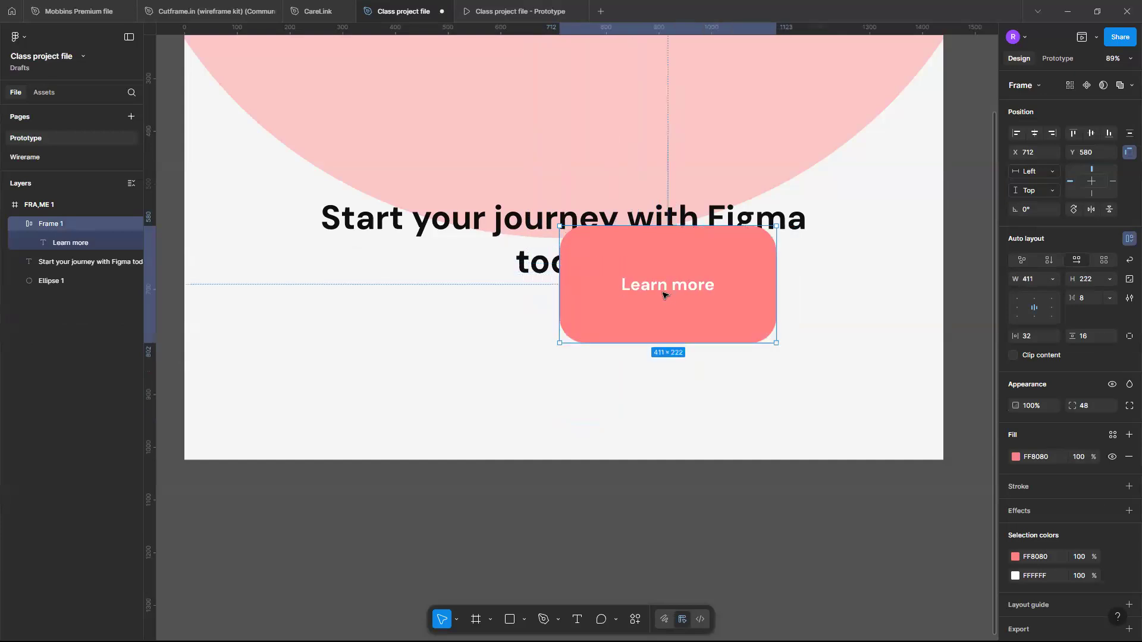
left_click_drag(664, 294, 560, 359)
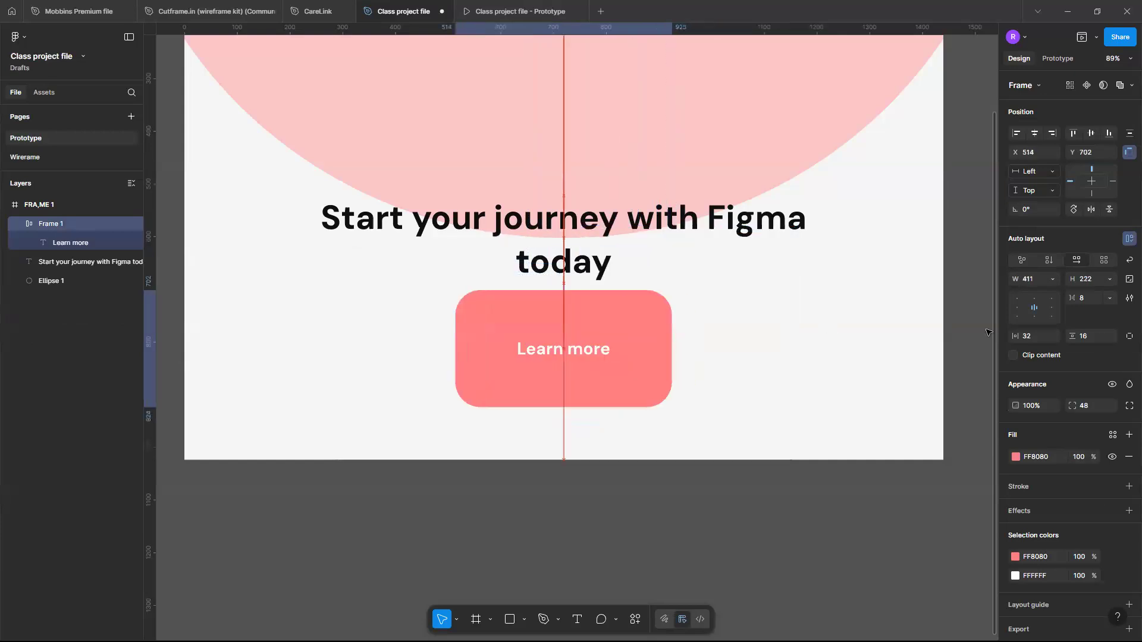
Try fixed widths of 50, 100 and 400 on the auto-layout button.
left_click(1031, 284)
type("50")
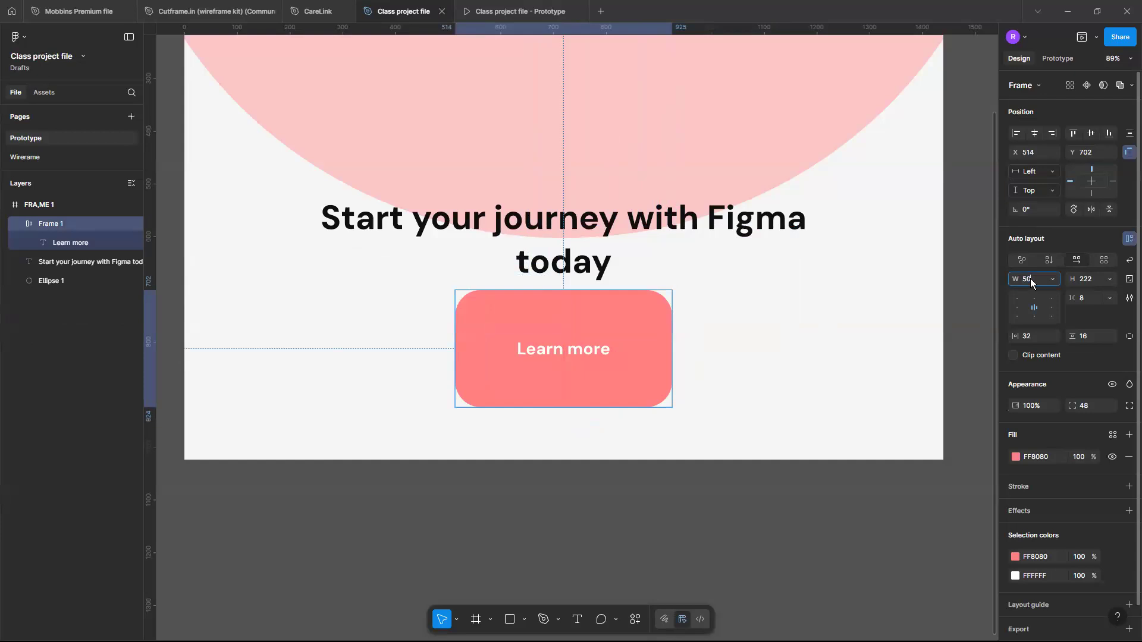
key("Return")
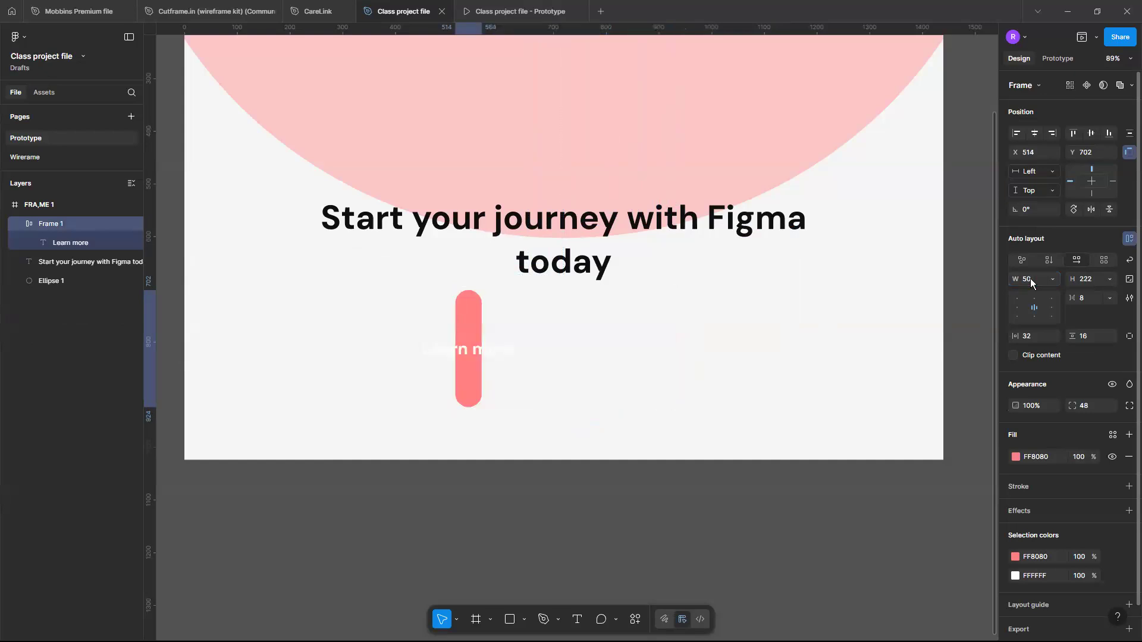
left_click(1031, 279)
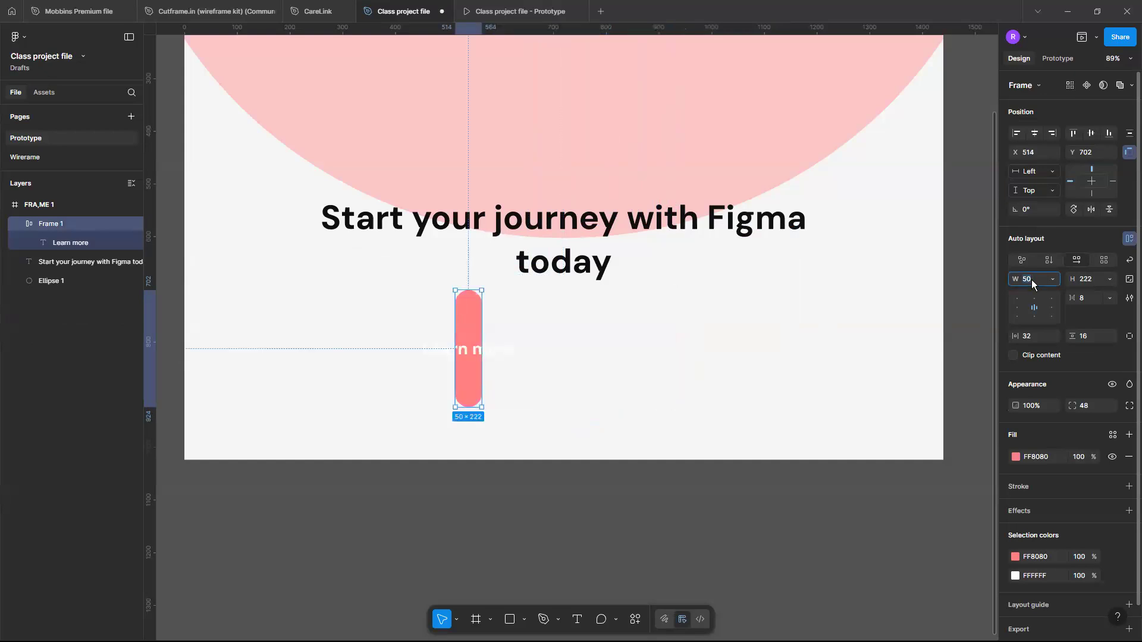
type("100")
key("Return")
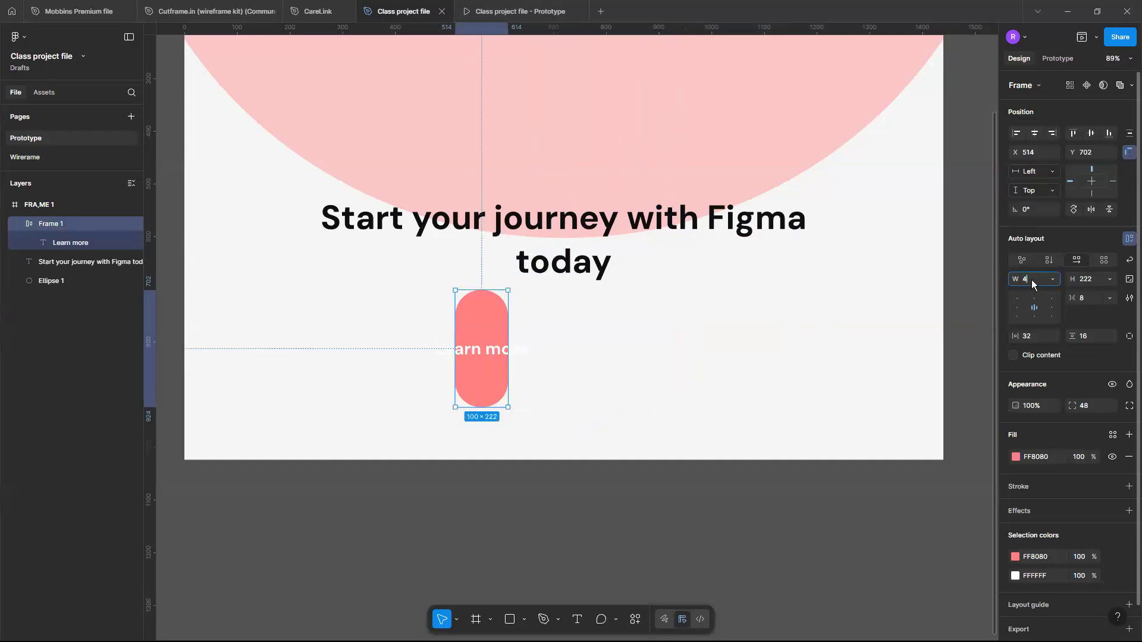
type("400")
key("Return")
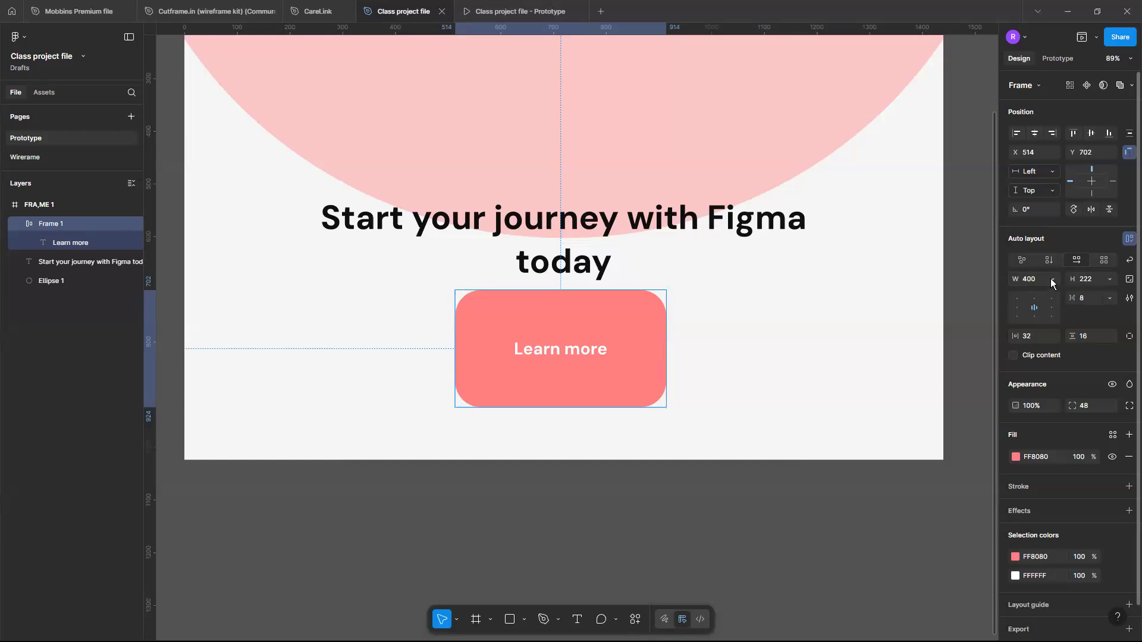
Set both the width and the height of the Learn more button to Hug contents.
left_click(1051, 279)
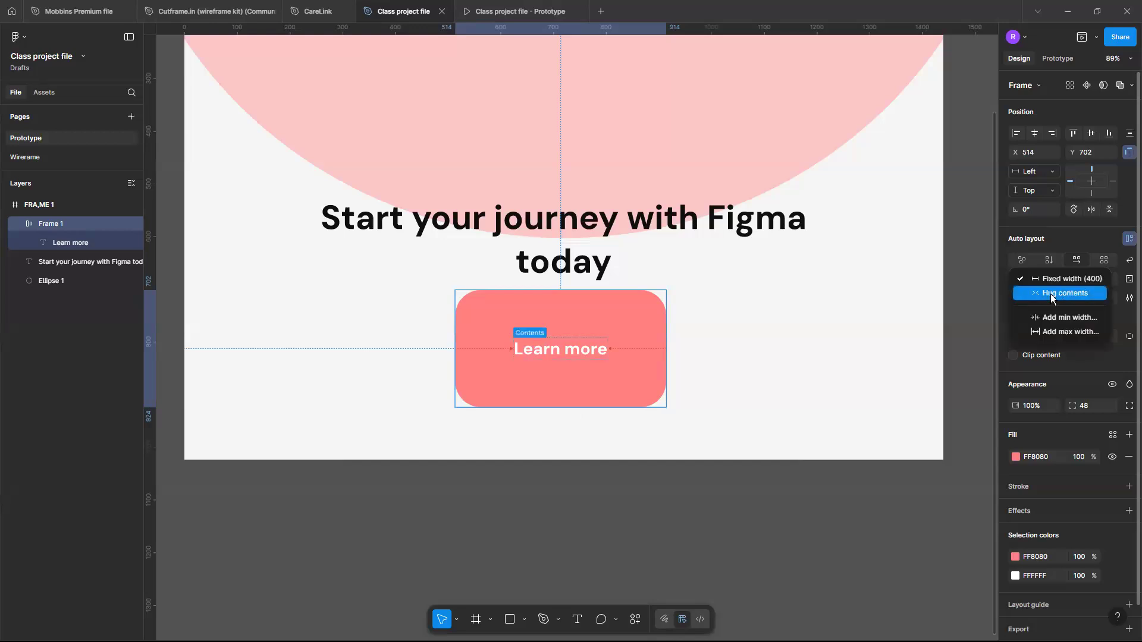
left_click(1051, 294)
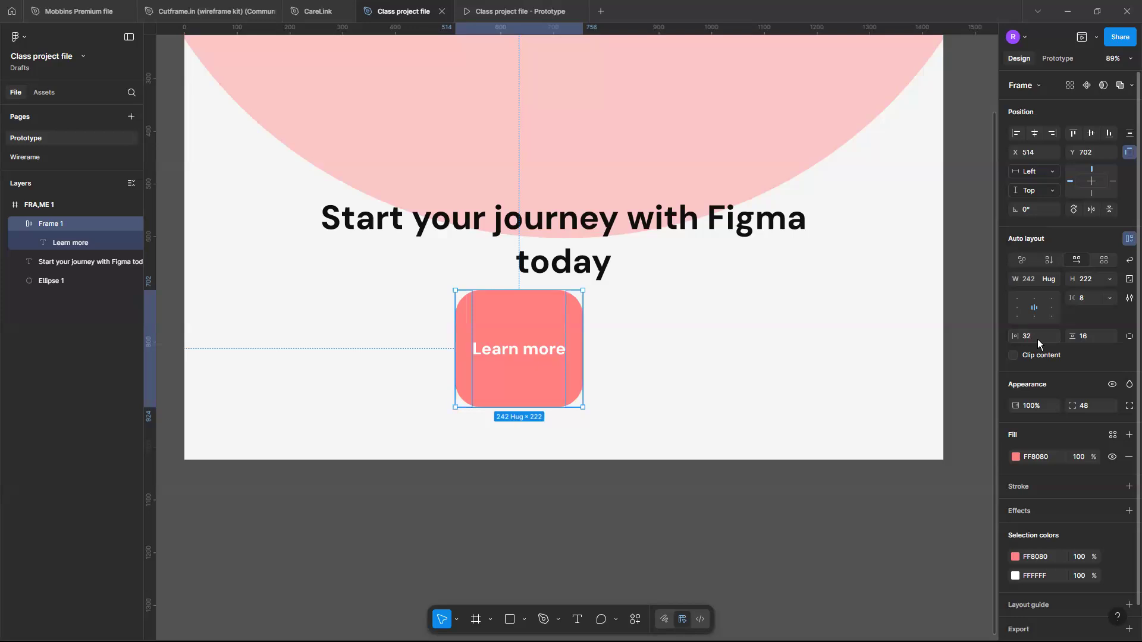
left_click(1110, 280)
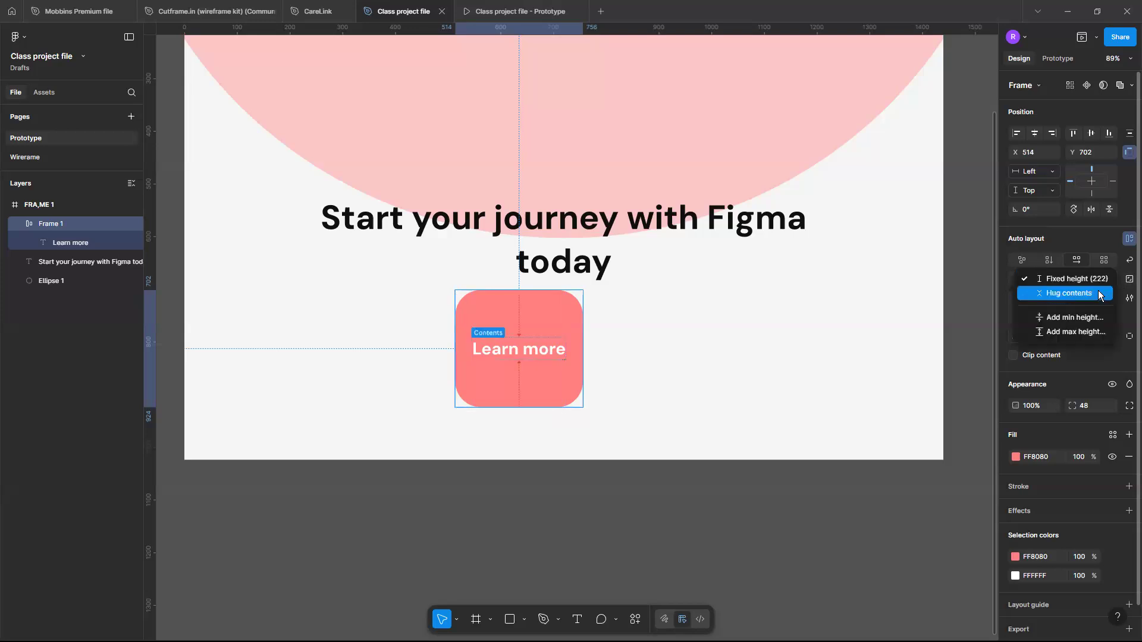
left_click(1099, 295)
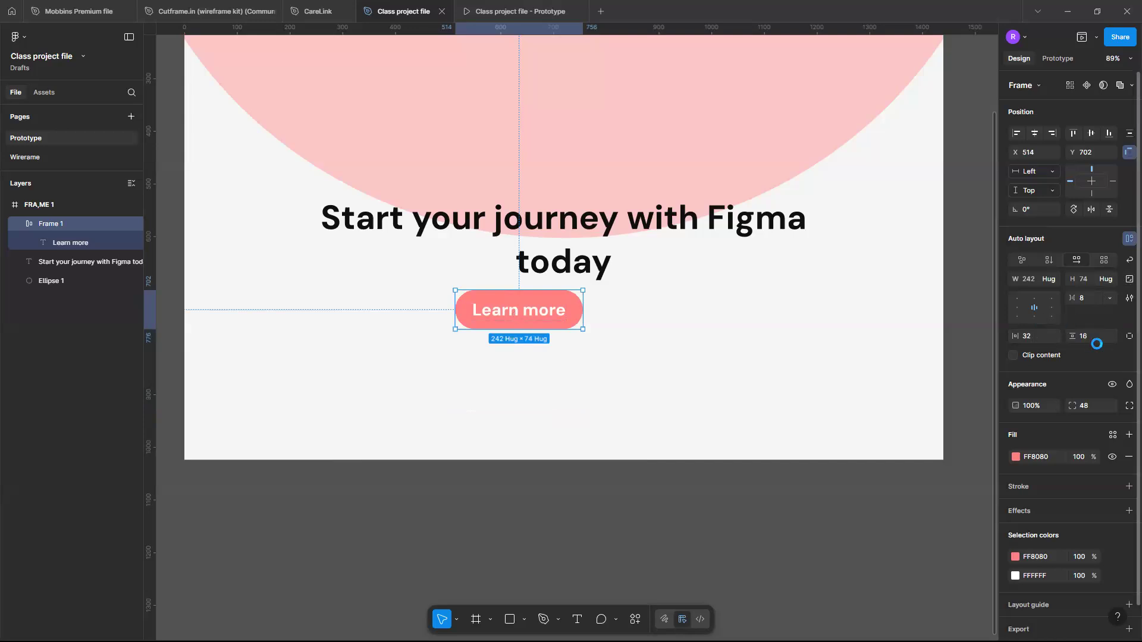
left_click(1094, 337)
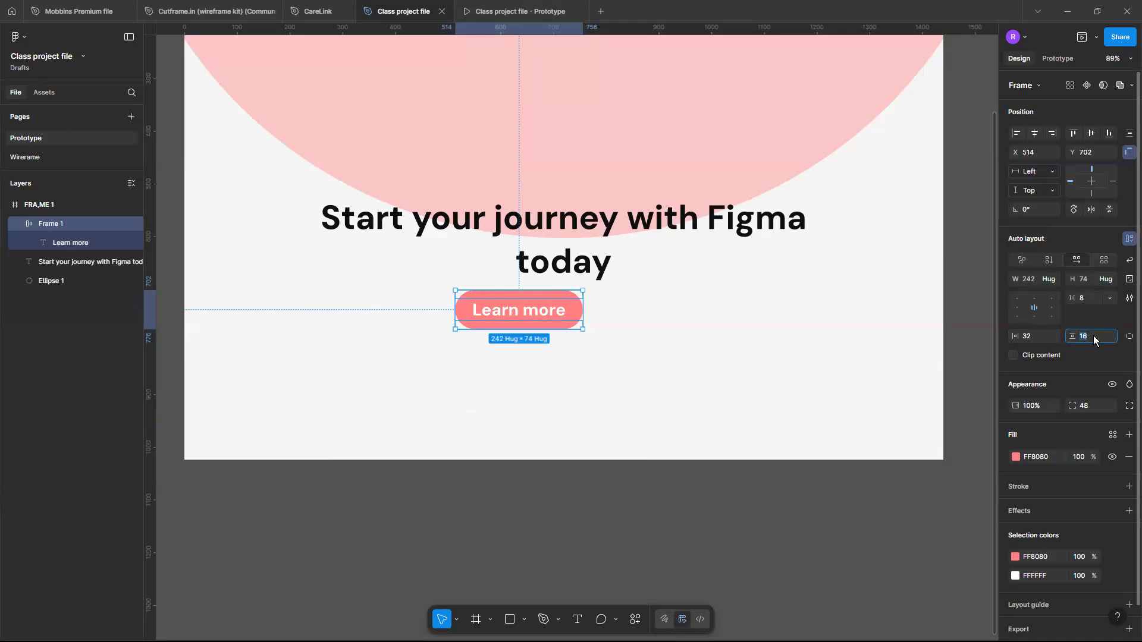
left_click(718, 377)
Centre the Learn more button horizontally under the heading, at about X 599, Y 770.
scroll(718, 378, "left", 1)
scroll(719, 378, "down", 3)
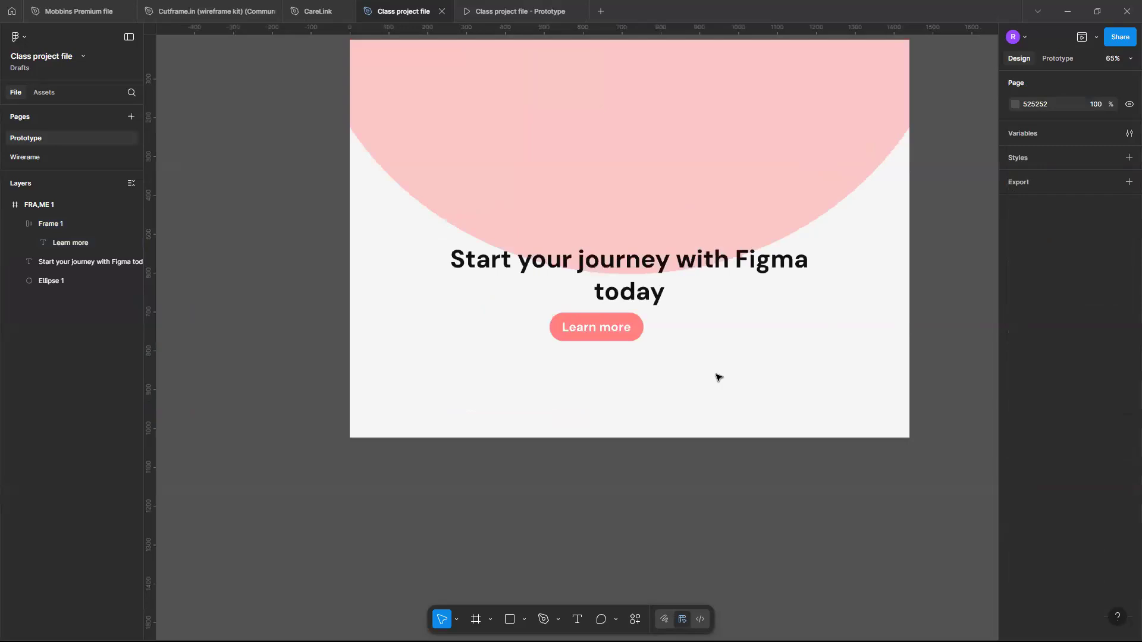
scroll(471, 486, "up", 5)
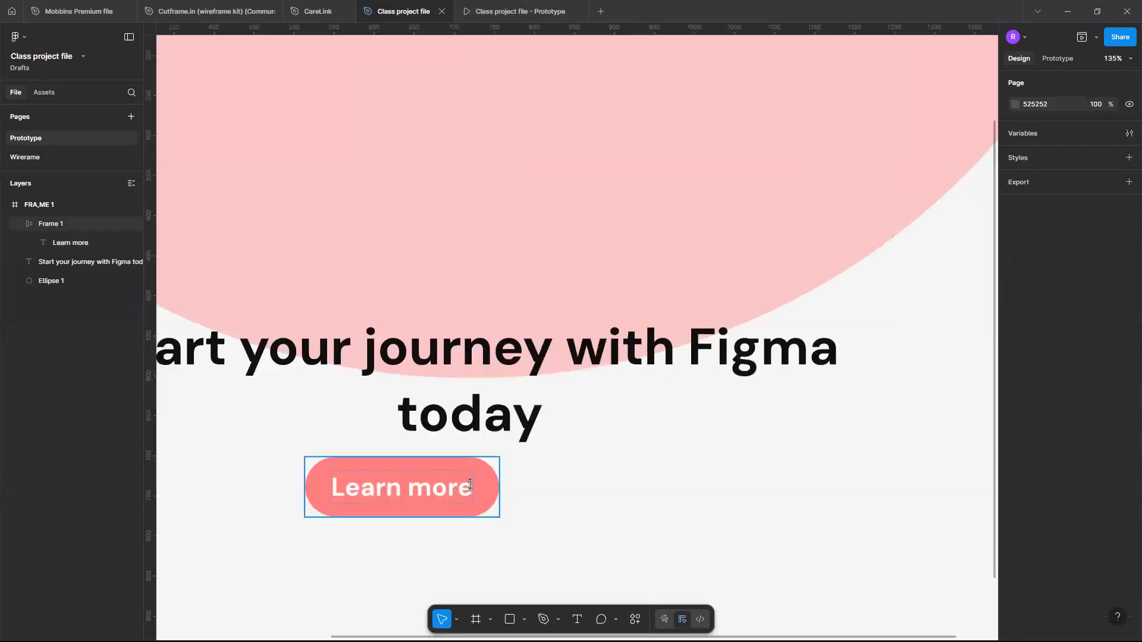
left_click(472, 487)
scroll(471, 487, "down", 3)
left_click_drag(504, 500, 543, 528)
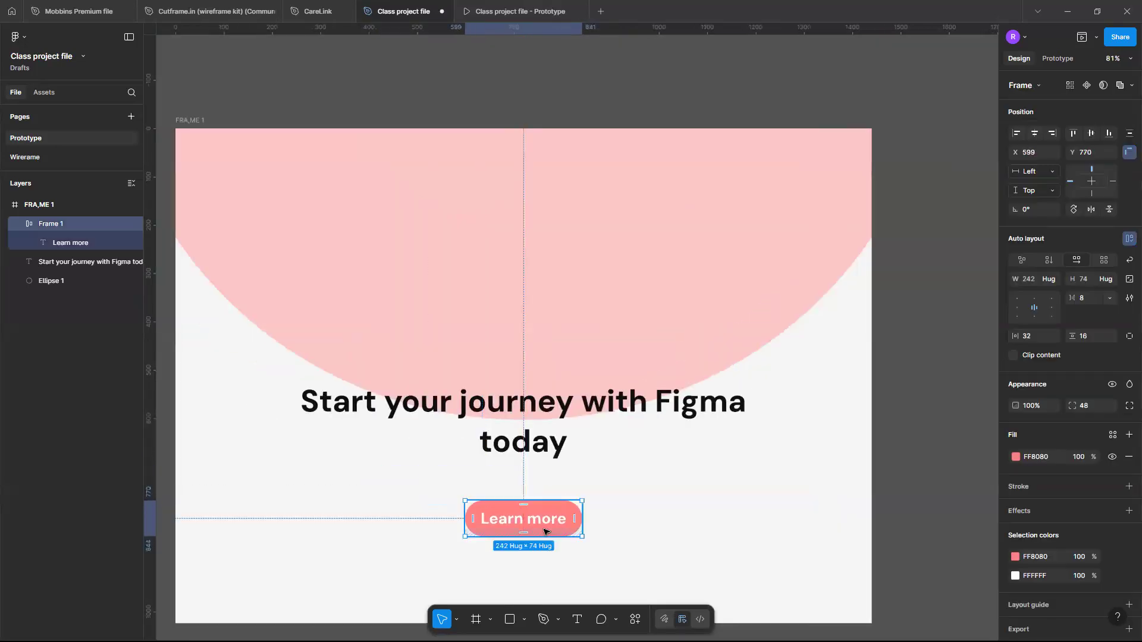
Move the large pink ellipse up to about Y -1196, clear of the heading text.
scroll(543, 528, "down", 2)
scroll(543, 528, "up", 3)
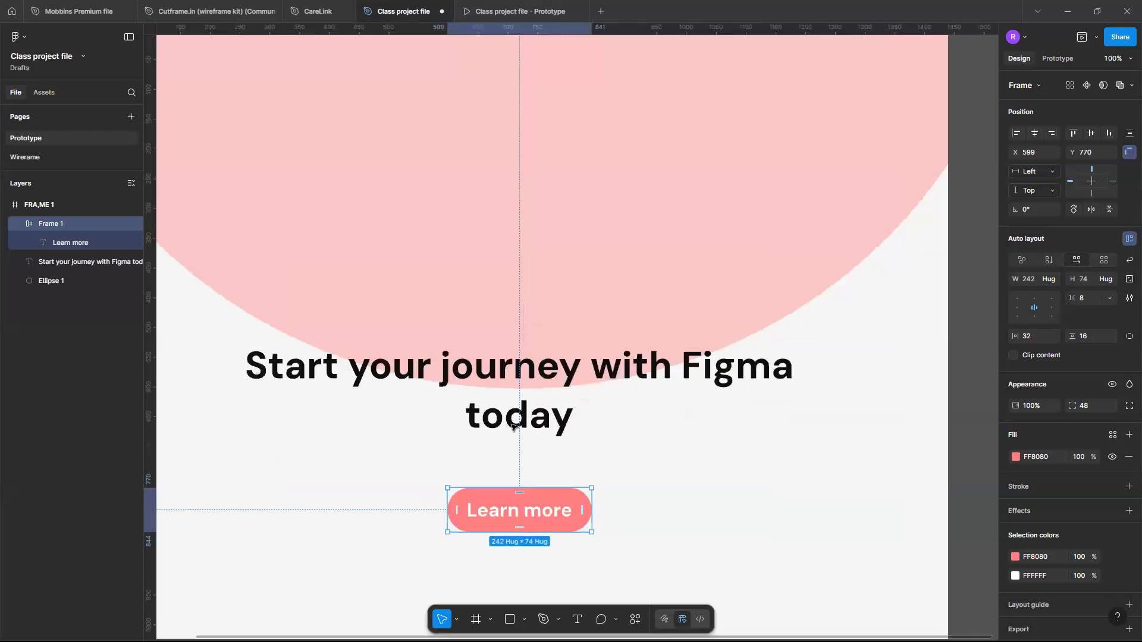
scroll(513, 428, "down", 1)
left_click_drag(535, 350, 538, 305)
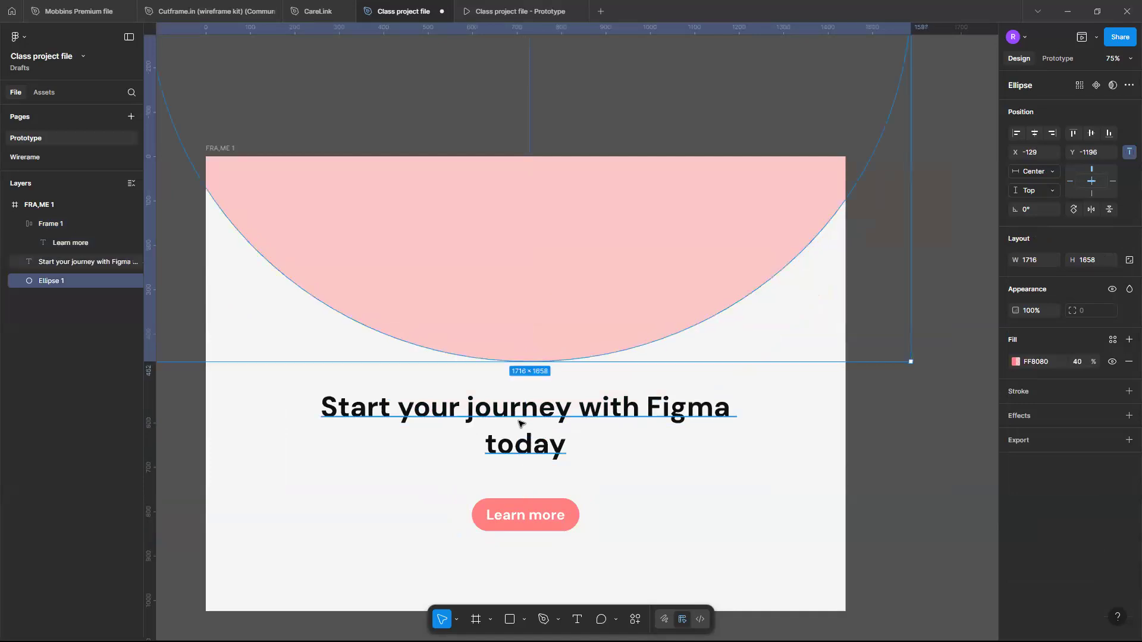
Nudge the heading "Start your journey with Figma today" upward, closer to the ellipse's lower edge.
left_click(520, 423)
key("Up")
key("Up")
key("Up")
key("Up")
key("Up")
key("Up")
key("Up")
key("Up")
key("Up")
key("Up")
key("Up")
key("Up")
key("Up")
key("Up")
key("Up")
key("Up")
key("Up")
key("Up")
key("Up")
key("Up")
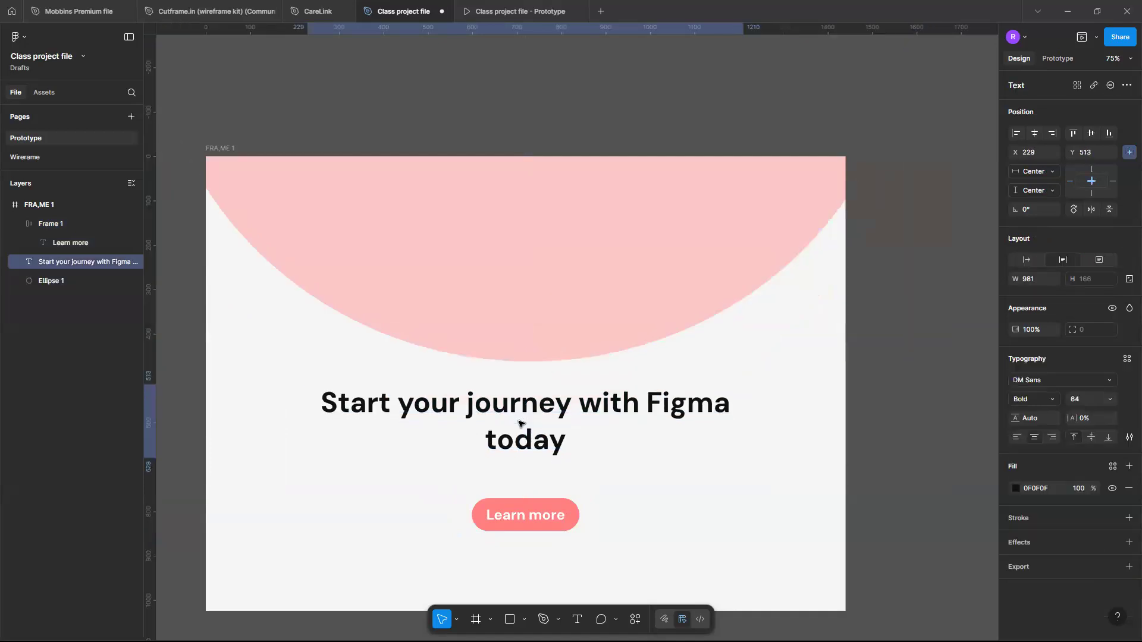
Move the Learn more button up to about Y 707, just below the heading, and centre it horizontally in the frame.
left_click(544, 503)
left_click_drag(539, 507, 535, 476)
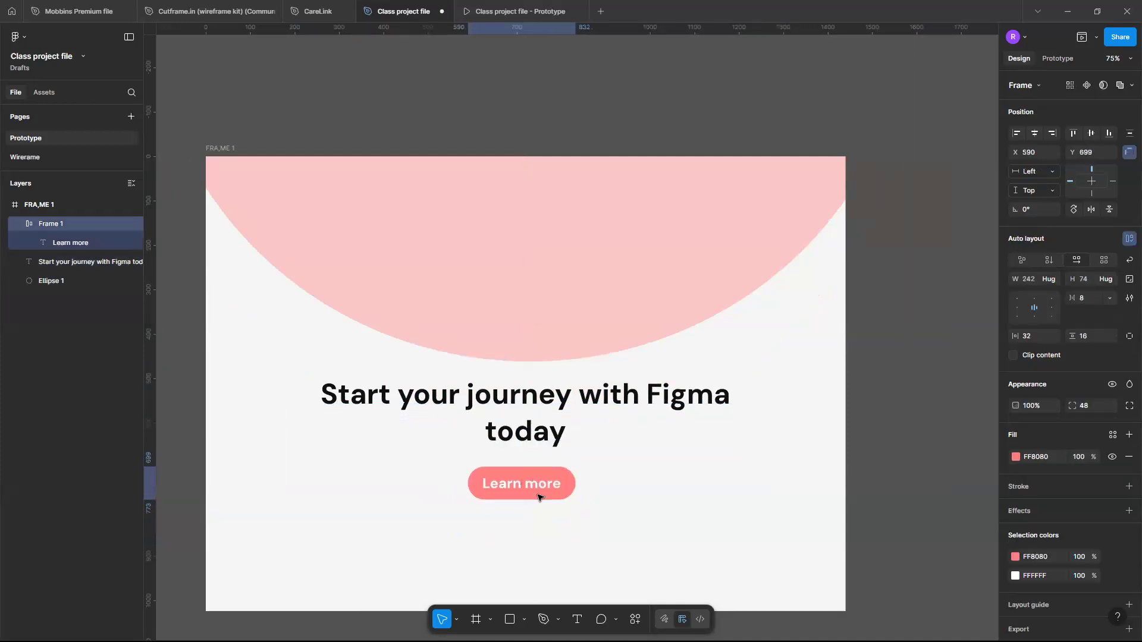
left_click(1035, 134)
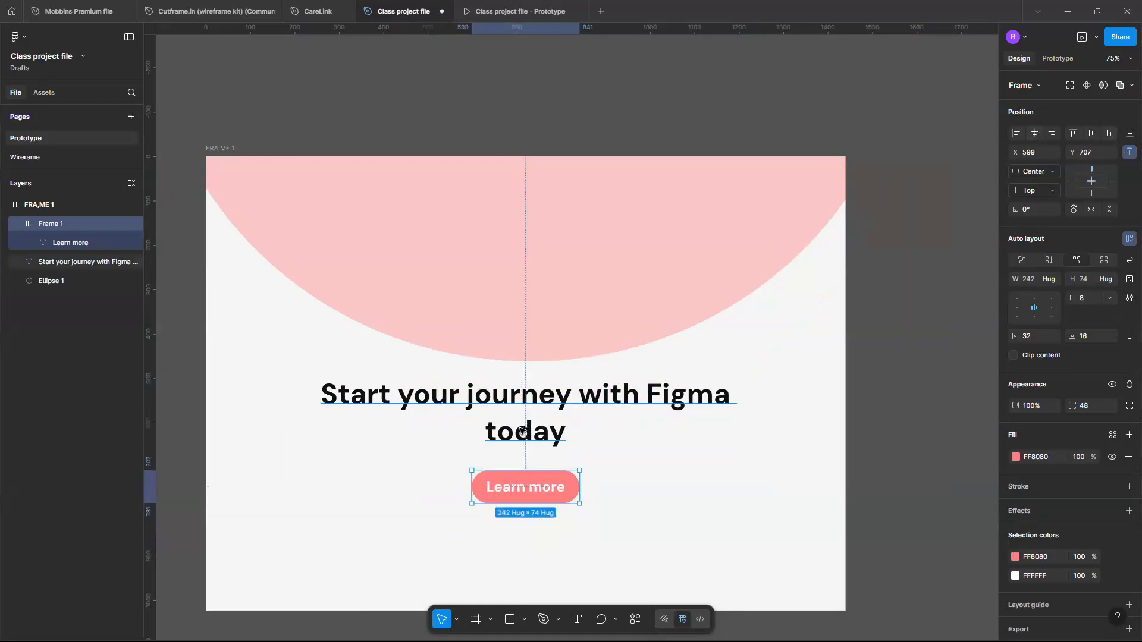
Add an exclamation mark to the end of the heading "Start your journey with Figma today".
left_click(565, 438)
double_click(566, 440)
left_click(566, 440)
type("!")
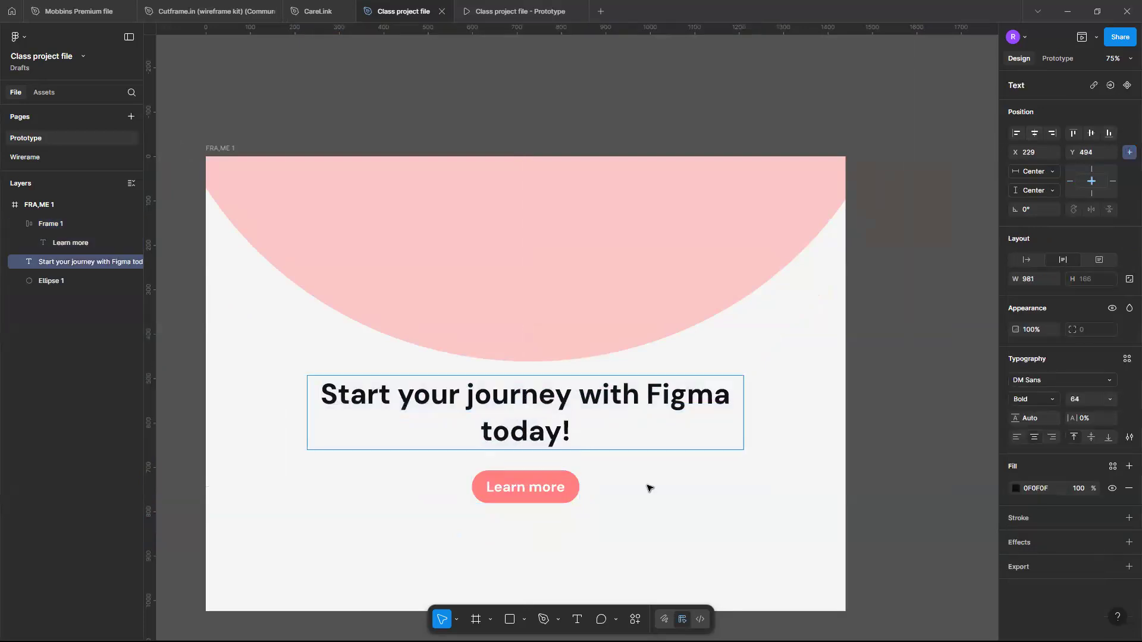
key("Escape")
scroll(652, 500, "down", 2)
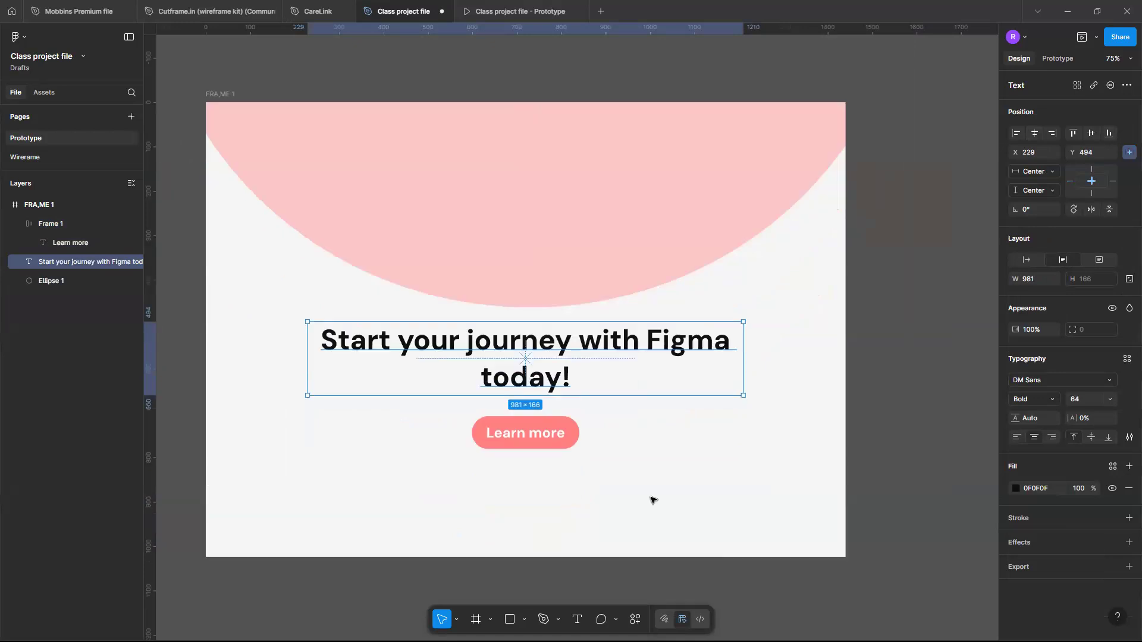
scroll(642, 527, "down", 3)
left_click(642, 528)
Correct the frame's name by removing the stray comma so that it reads FRAME.
scroll(397, 361, "up", 1)
scroll(377, 252, "right", 1)
left_click(361, 250)
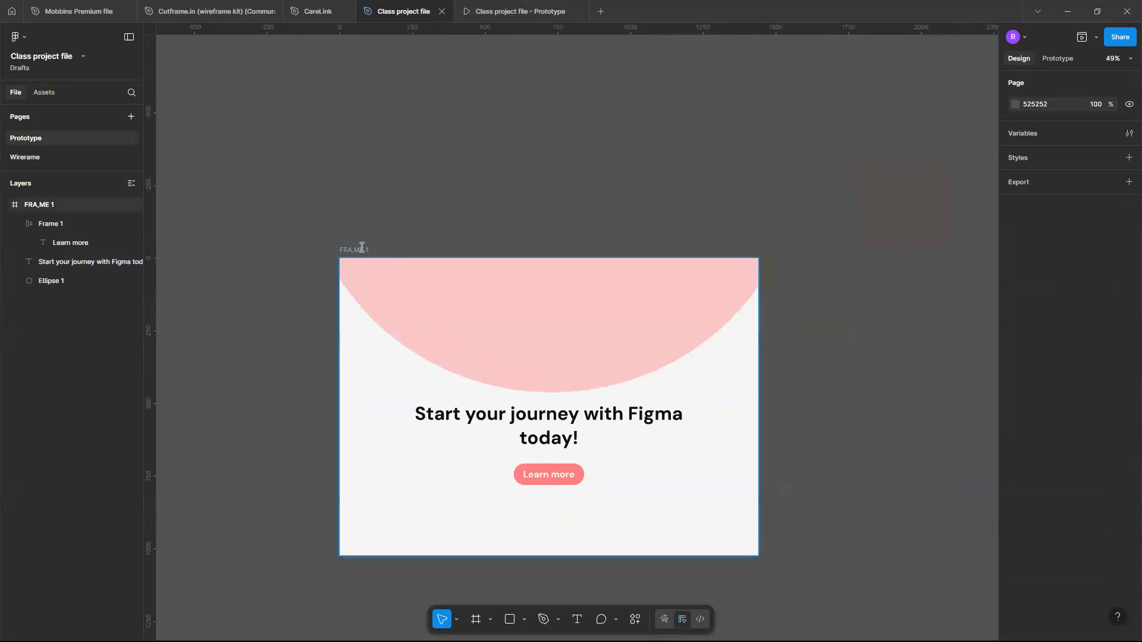
left_click(361, 249)
type("AME")
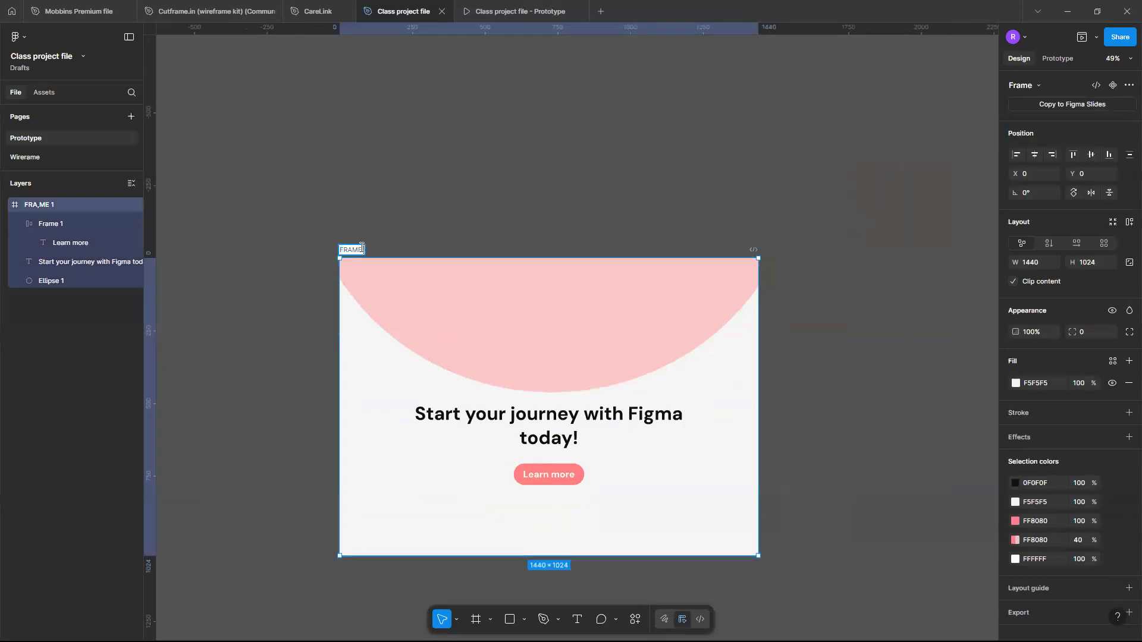
key("Return")
left_click(374, 441)
scroll(375, 441, "right", 2)
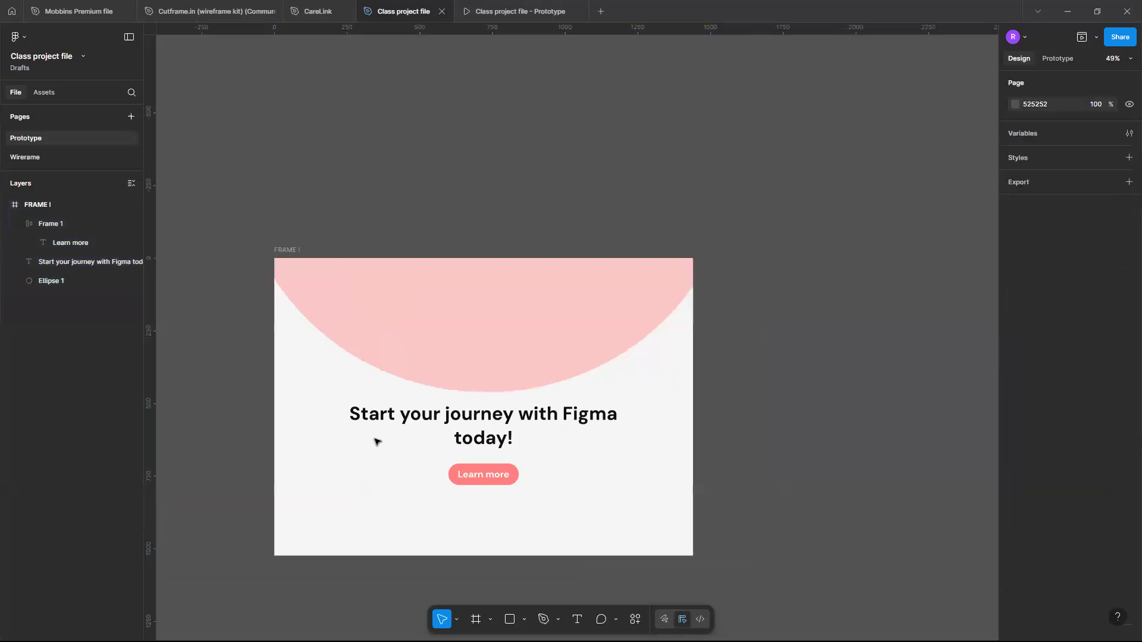
Duplicate the whole hero frame so that the copy sits beside the original at X 1480.
left_click(284, 250)
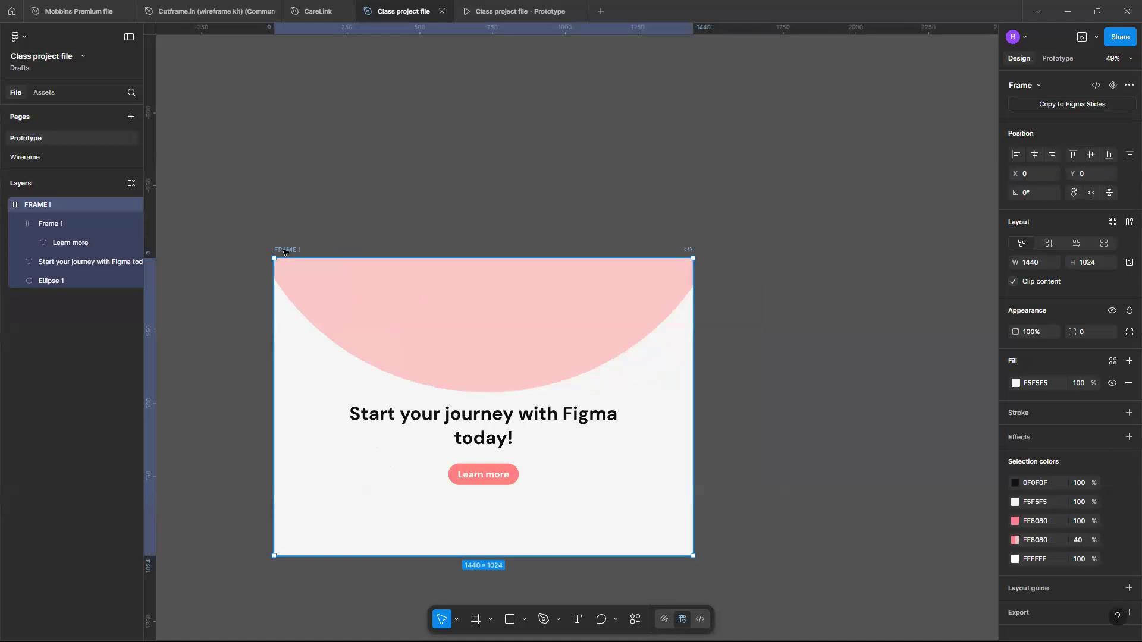
key("ctrl+d")
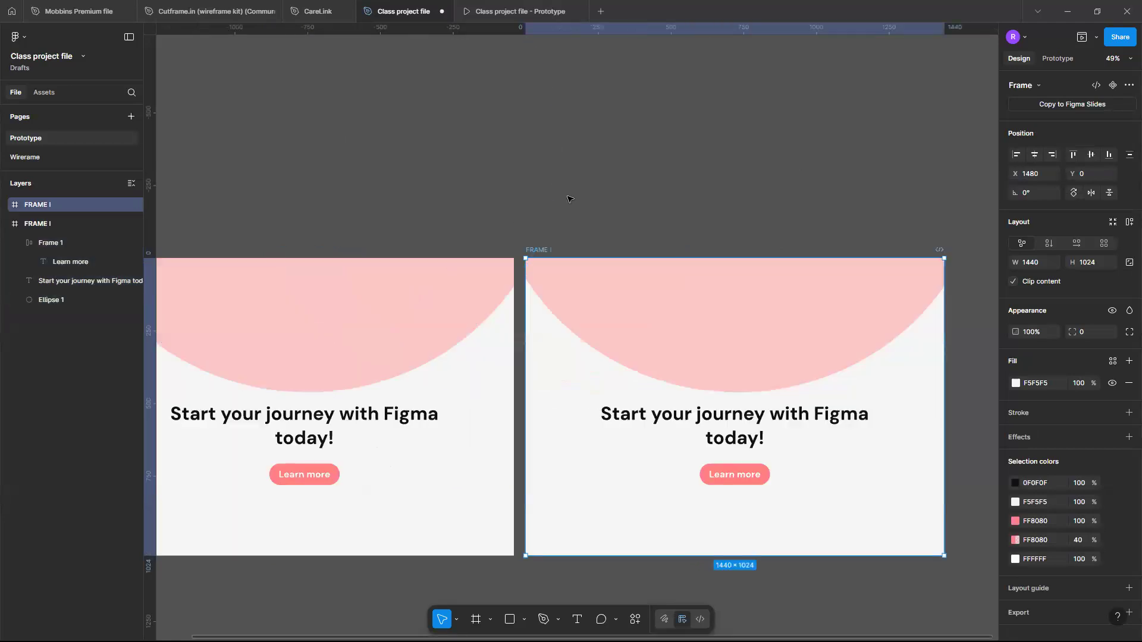
left_click(570, 199)
scroll(569, 199, "left", 2)
scroll(570, 199, "down", 2)
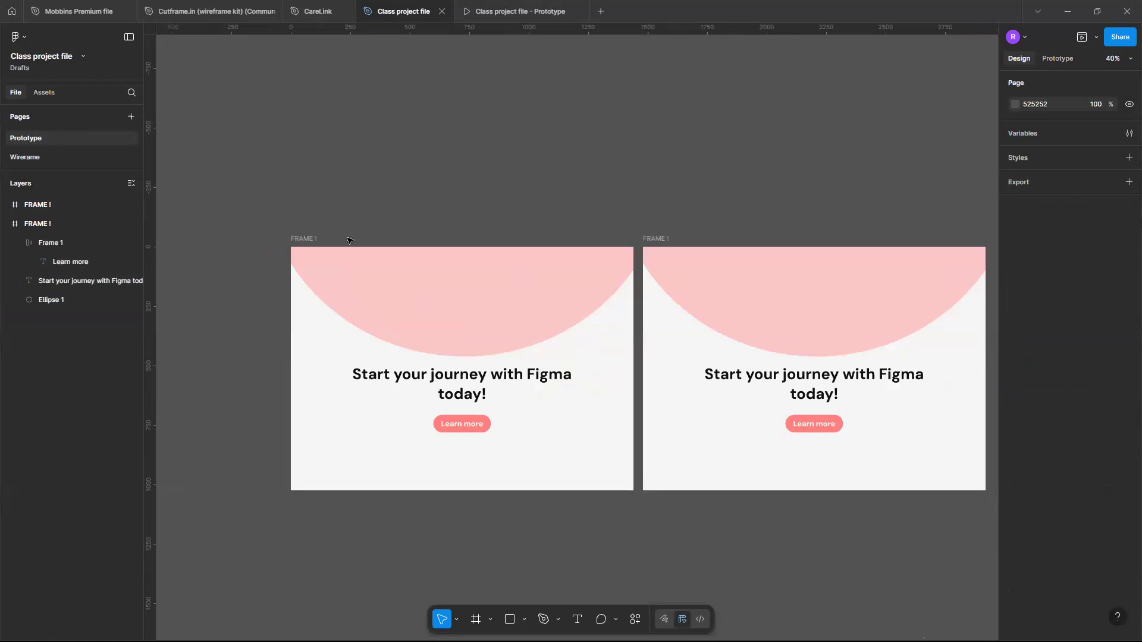
Rename the duplicated frame as FRAME 2.
left_click(667, 241)
key("BackSpace")
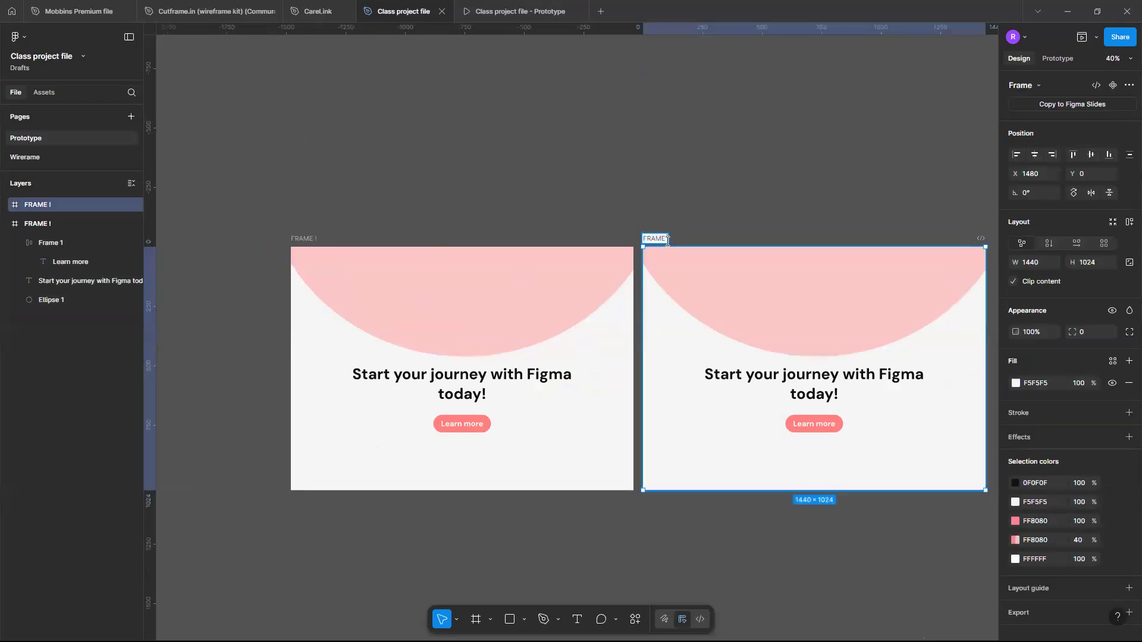
type("2")
key("Return")
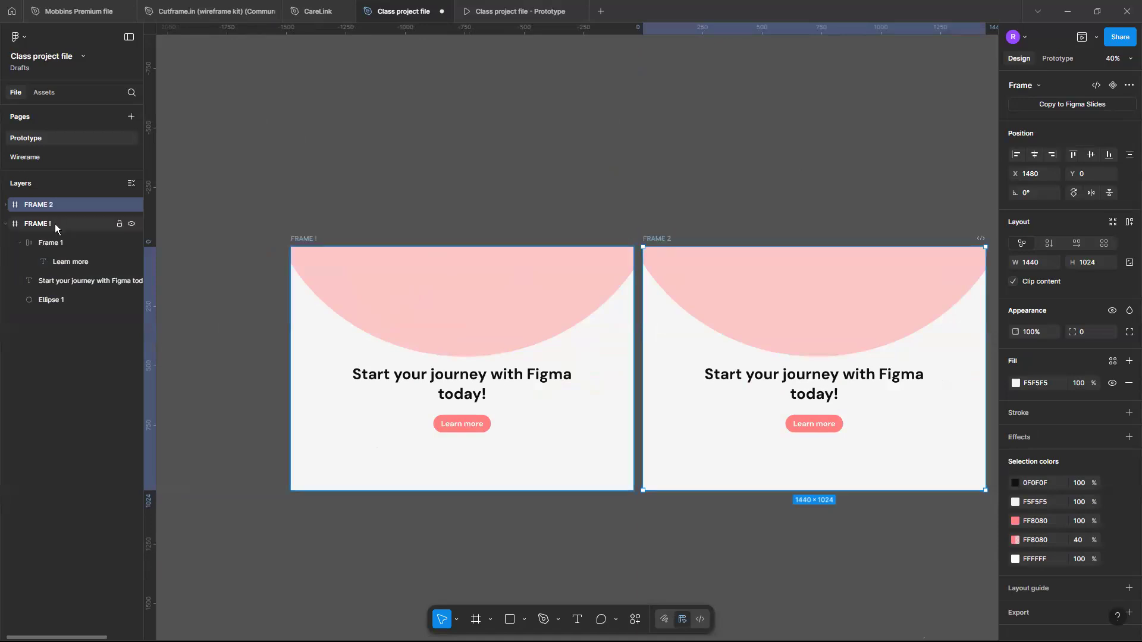
Rename the original hero frame as FRAME 1.
left_click(55, 223)
double_click(54, 224)
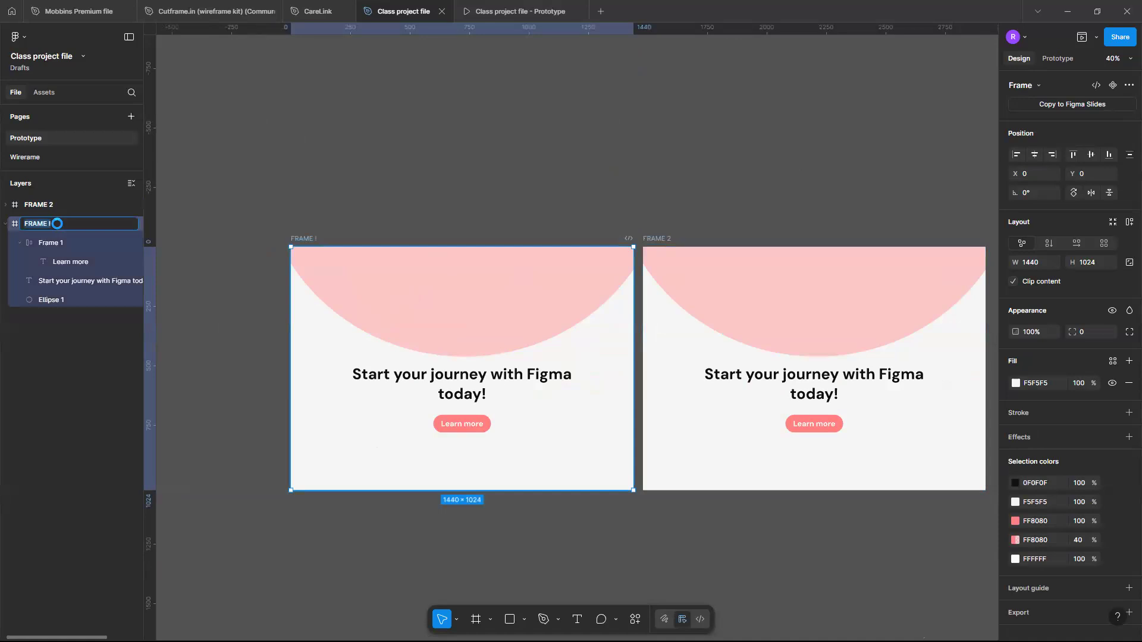
left_click(57, 223)
key("Return")
key("Escape")
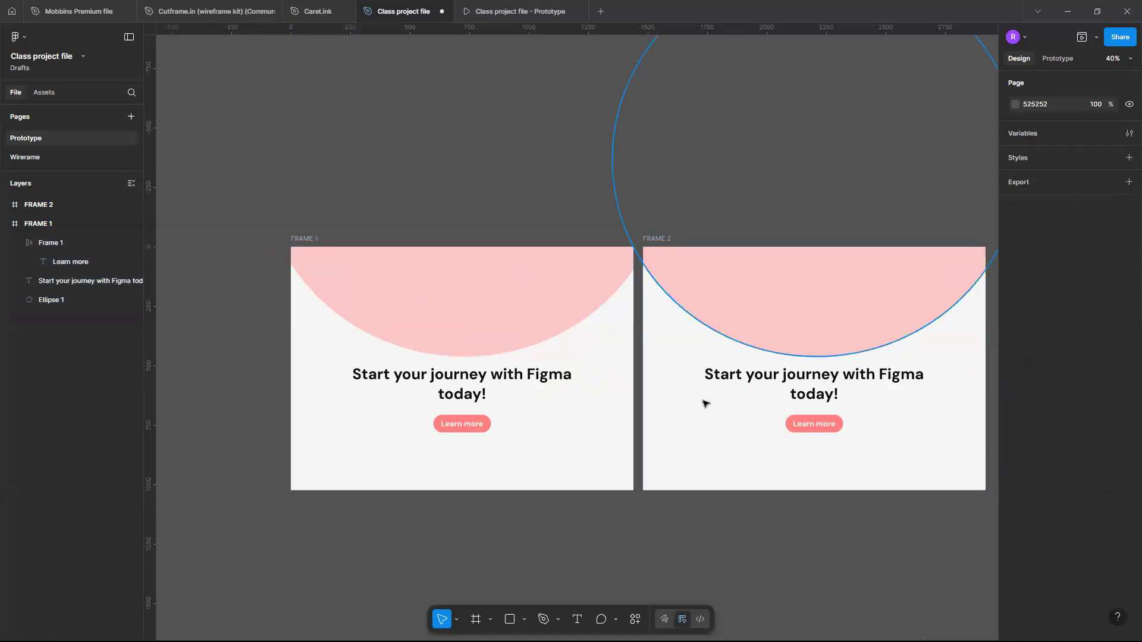
Replace the heading in FRAME 2 with "You're on the right track! 🥳".
scroll(702, 404, "right", 3)
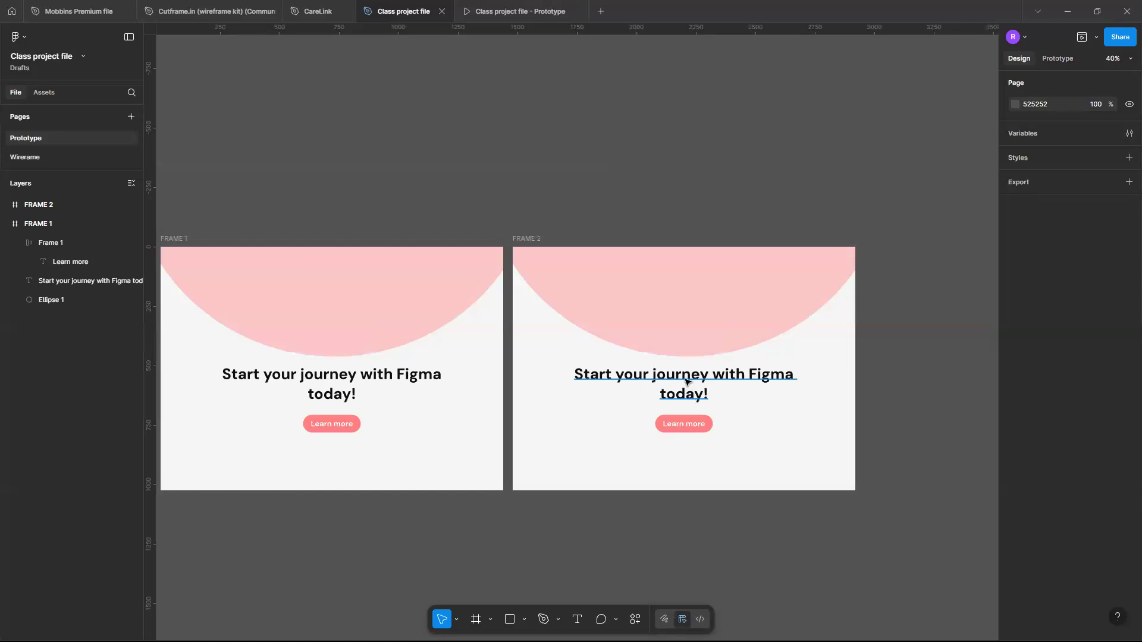
left_click(686, 382)
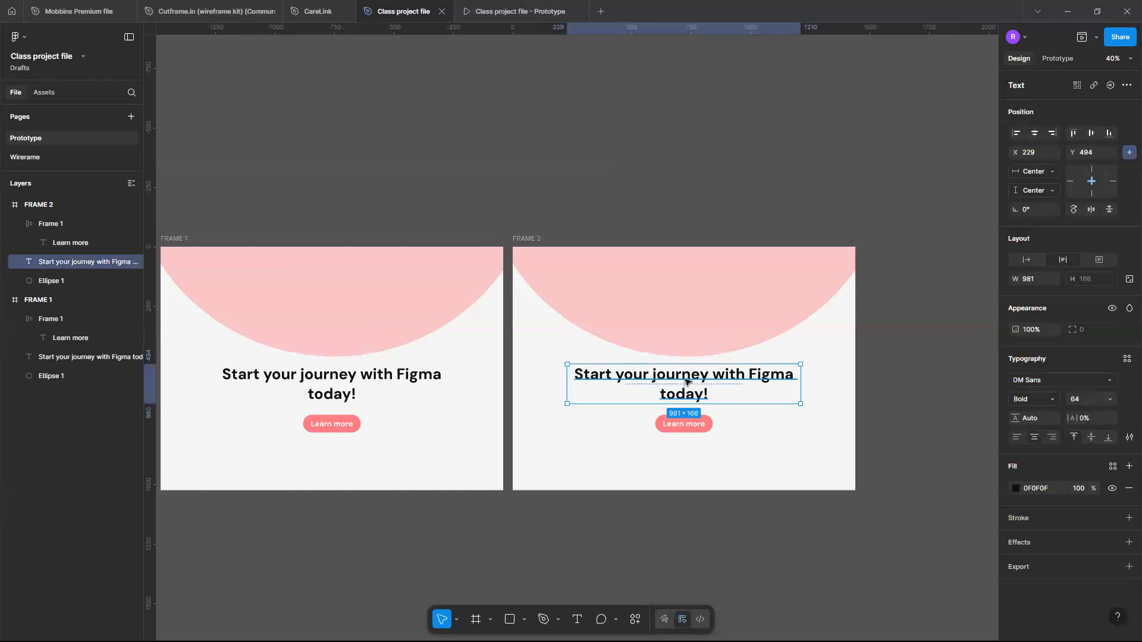
double_click(687, 381)
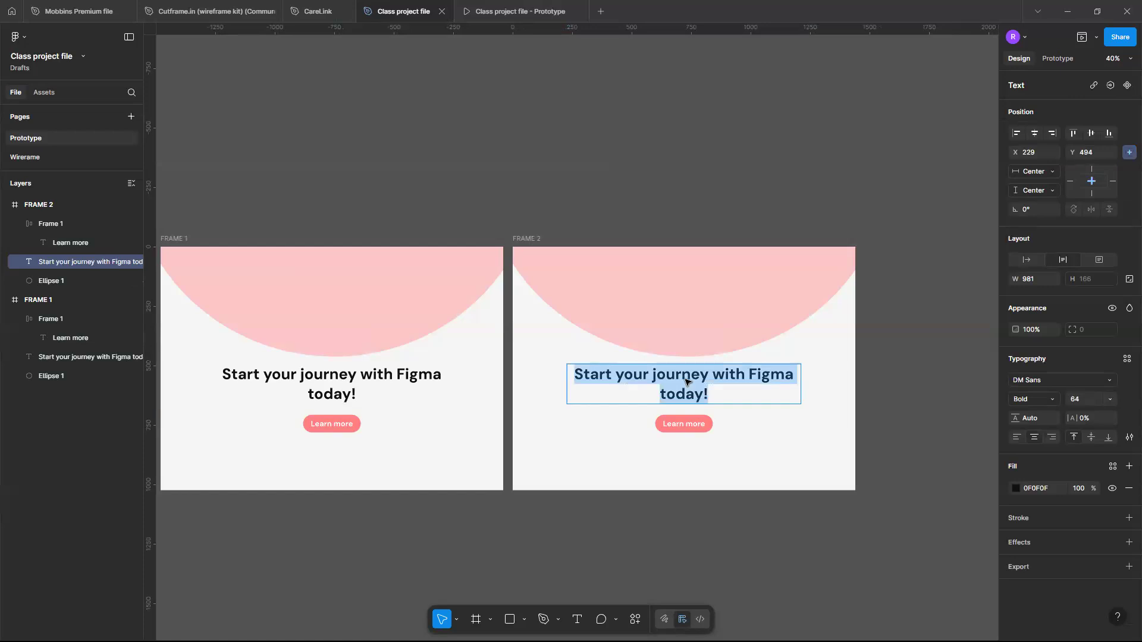
key("BackSpace")
type("You")
type("'re on ")
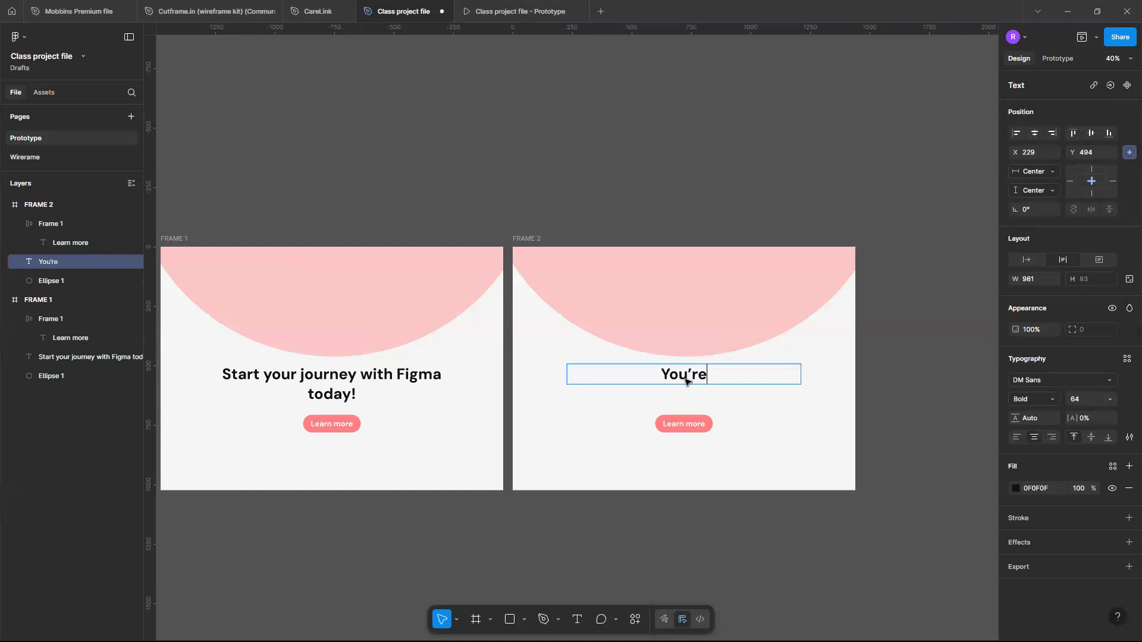
type("the")
scroll(686, 381, "up", 3)
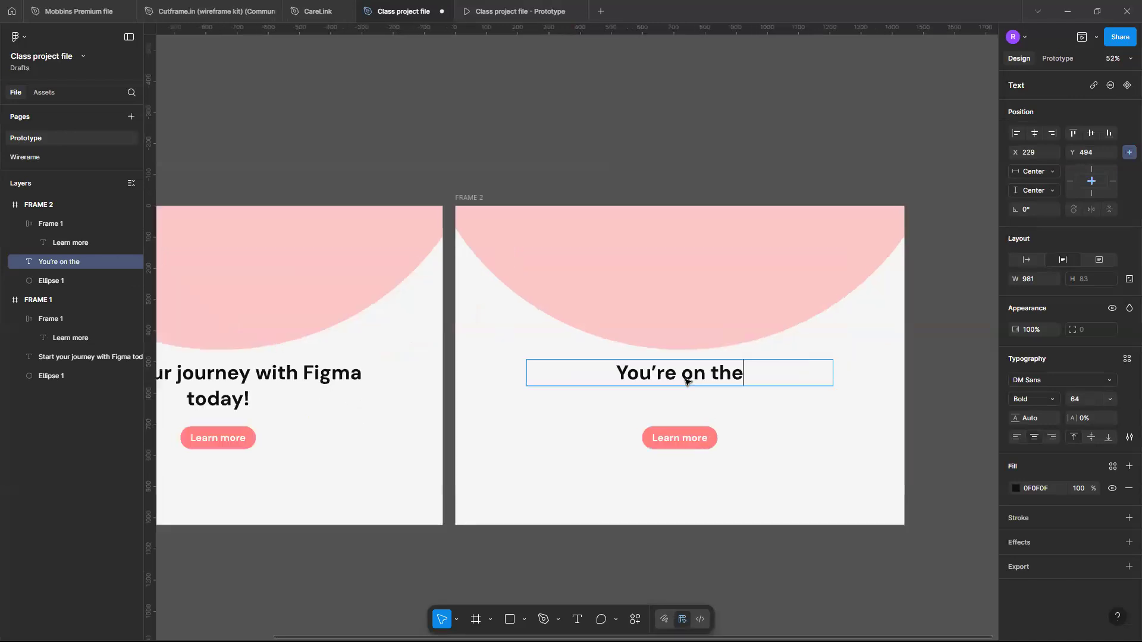
scroll(686, 381, "right", 1)
scroll(686, 381, "up", 5)
type("r")
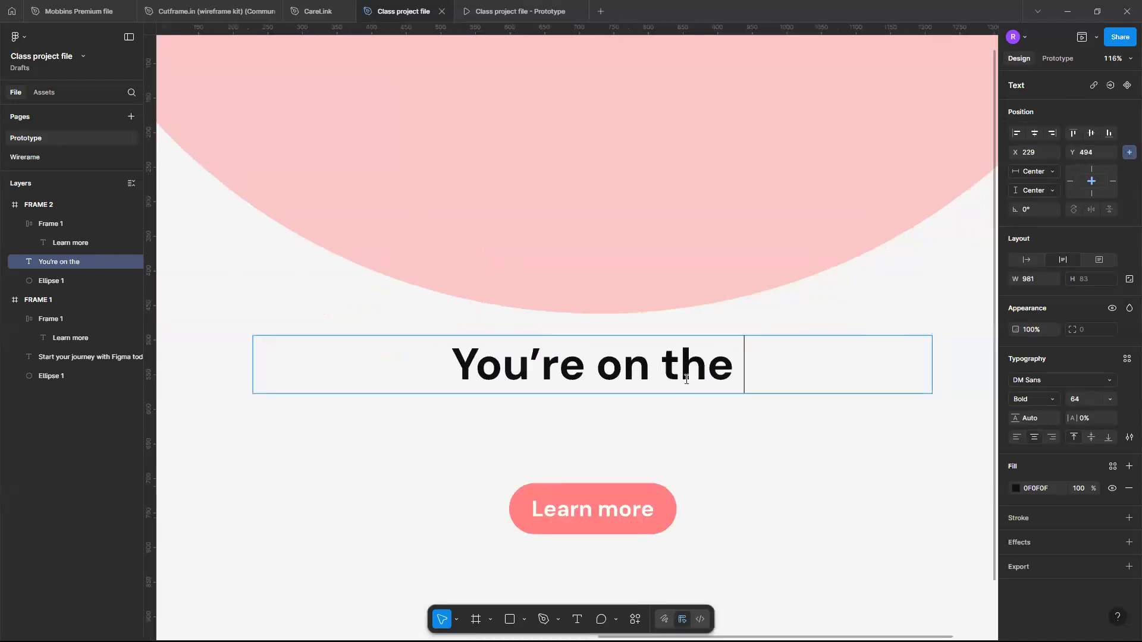
type("igh")
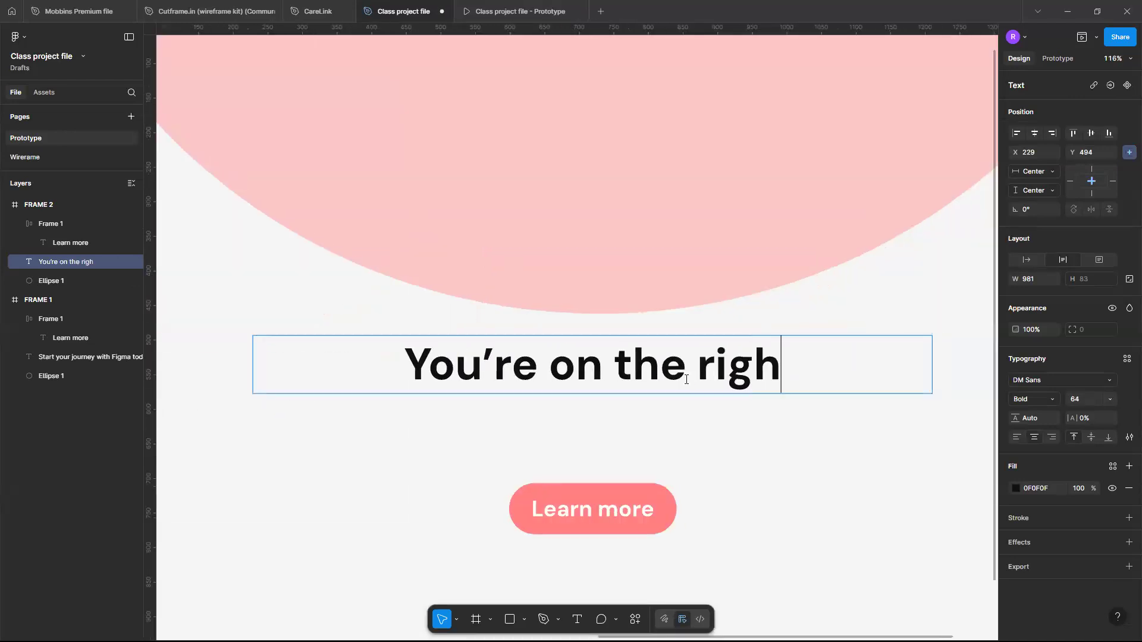
type("t track")
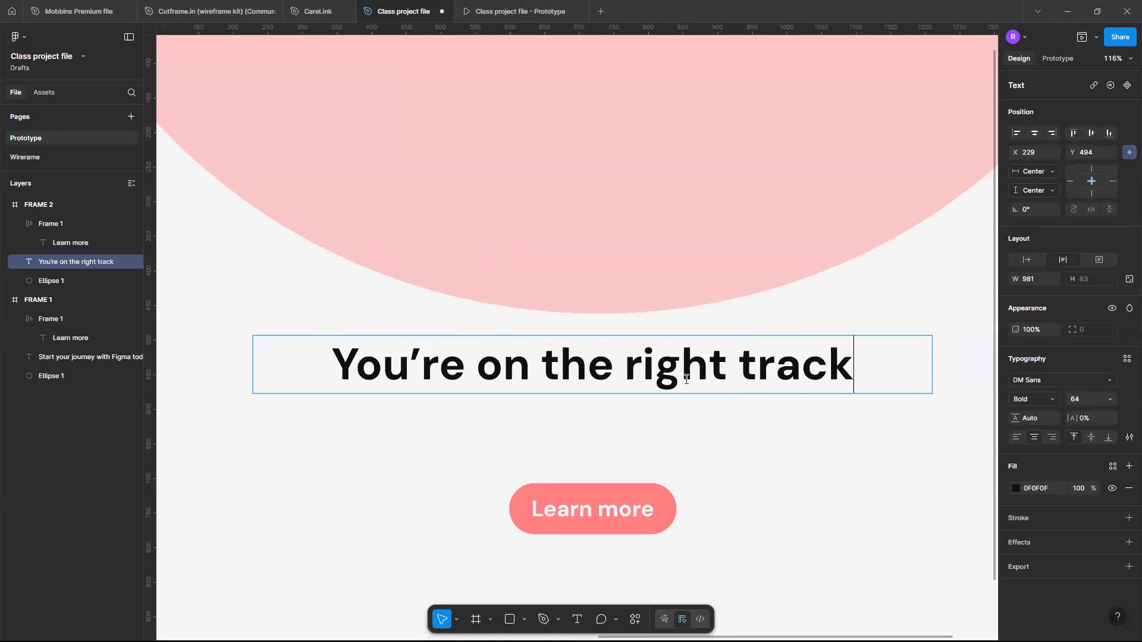
type("!")
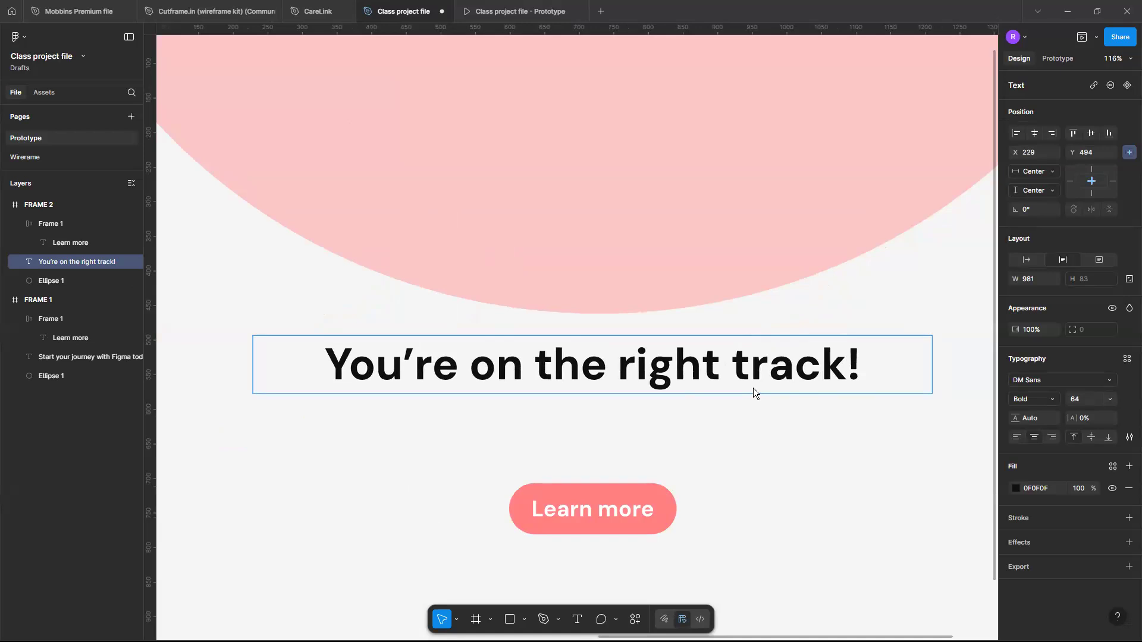
type("🥳")
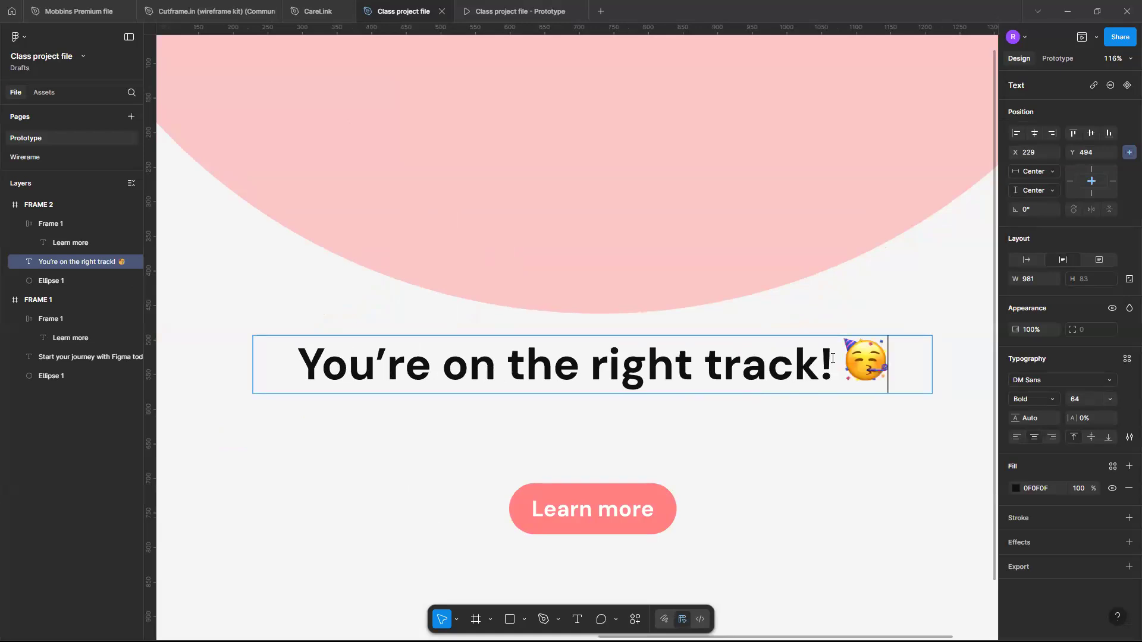
key("Escape")
Delete the Learn more button from FRAME 2.
scroll(820, 419, "down", 5, "ctrl")
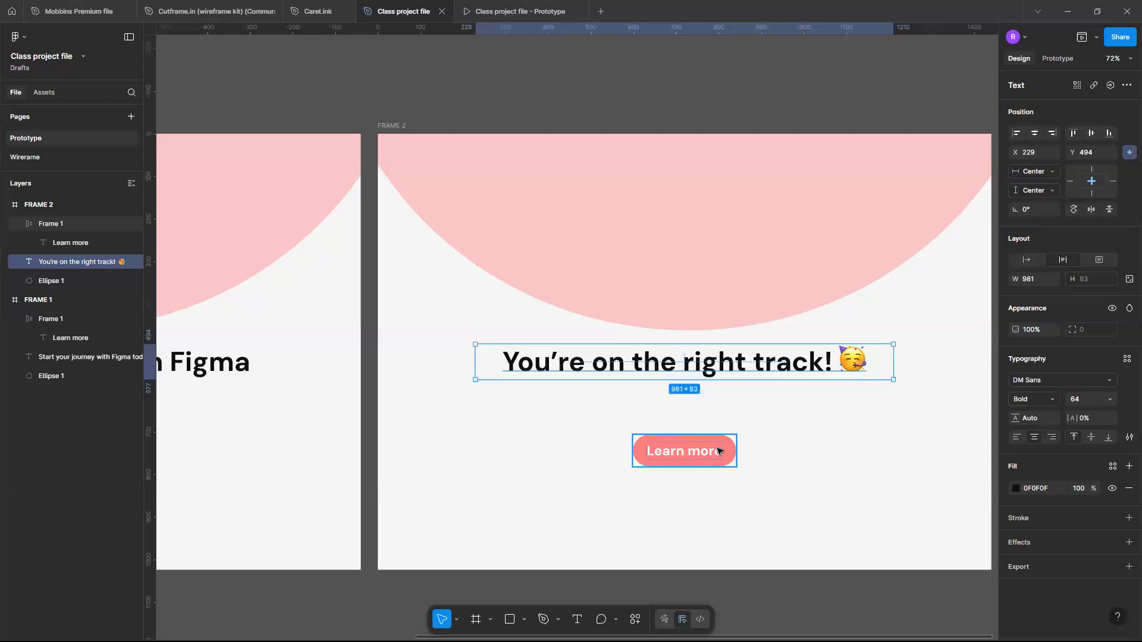
left_click(719, 450)
key("Delete")
Move the pink ellipse in FRAME 2 down to about Y -568 so that it covers most of the frame.
scroll(683, 356, "down", 3)
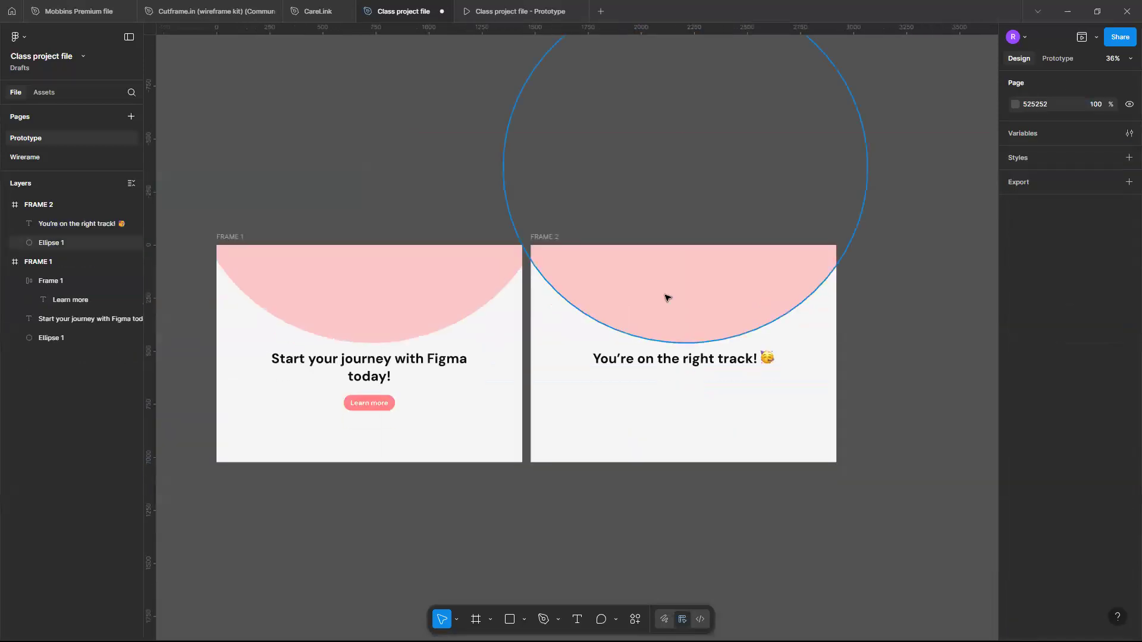
left_click(667, 298)
left_click_drag(667, 298, 672, 432)
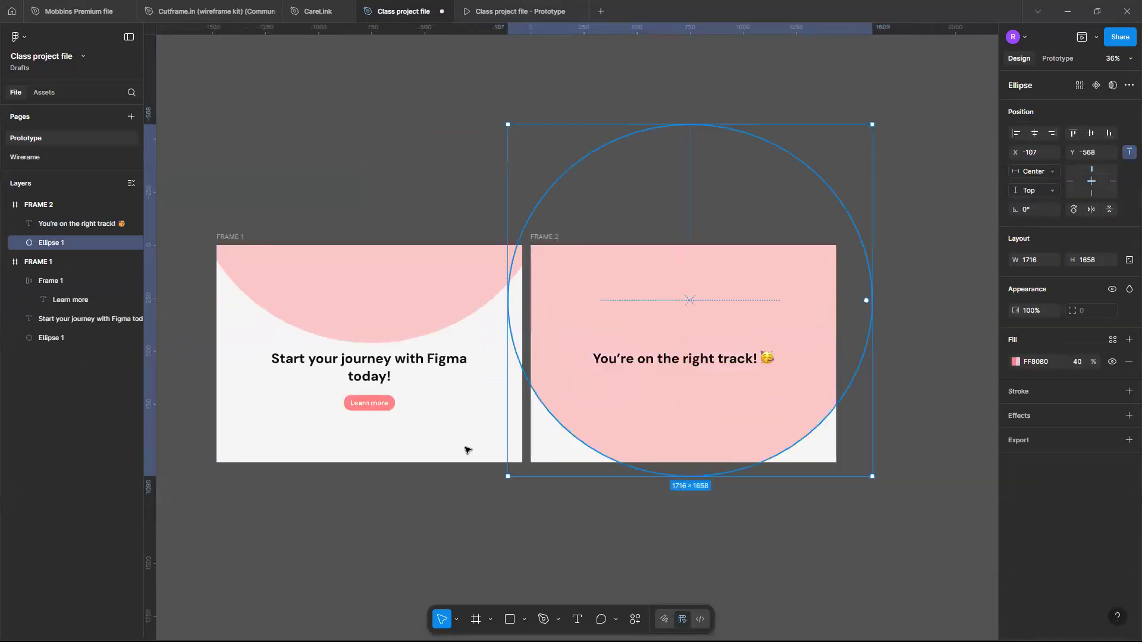
key("Escape")
Recolour the FRAME 2 heading with FF8080, the pink already used on the page.
left_click(677, 368)
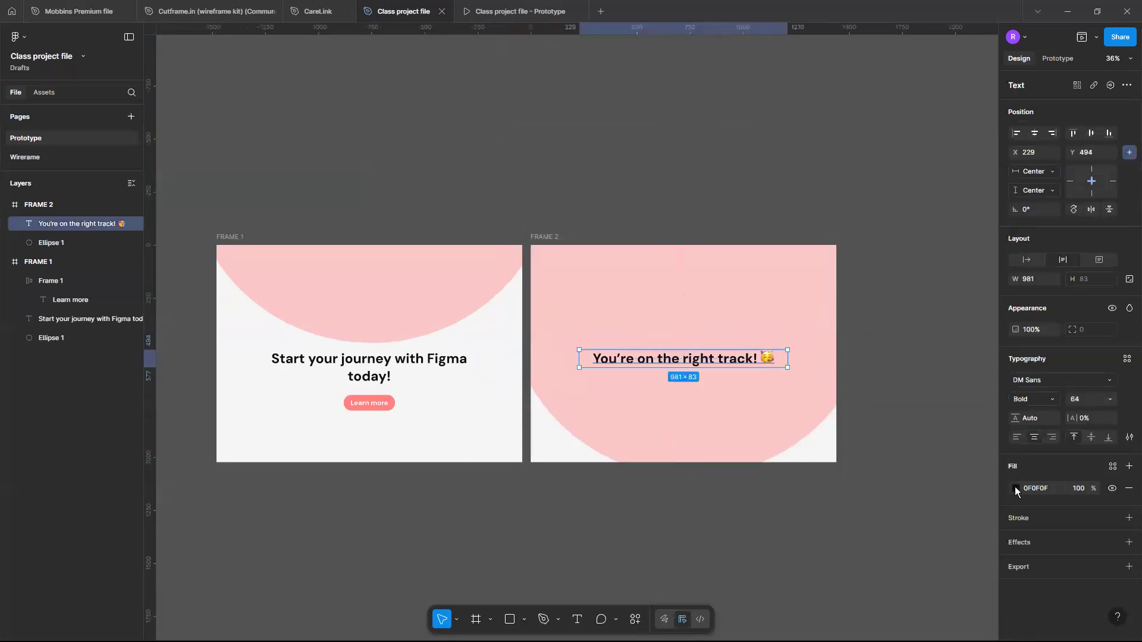
key("i")
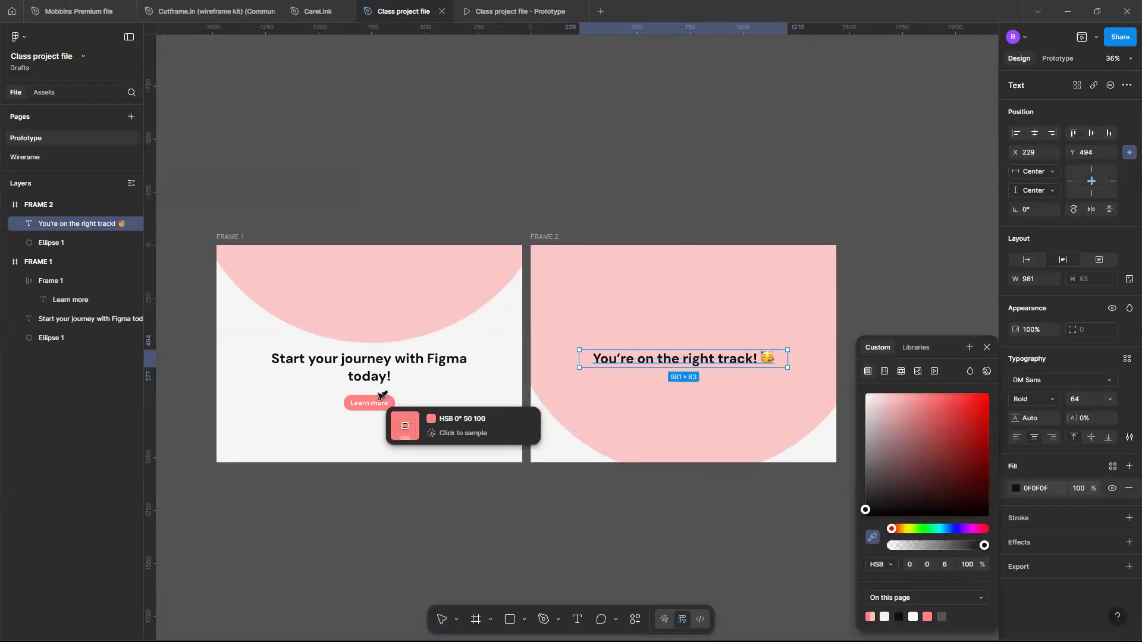
left_click(748, 453)
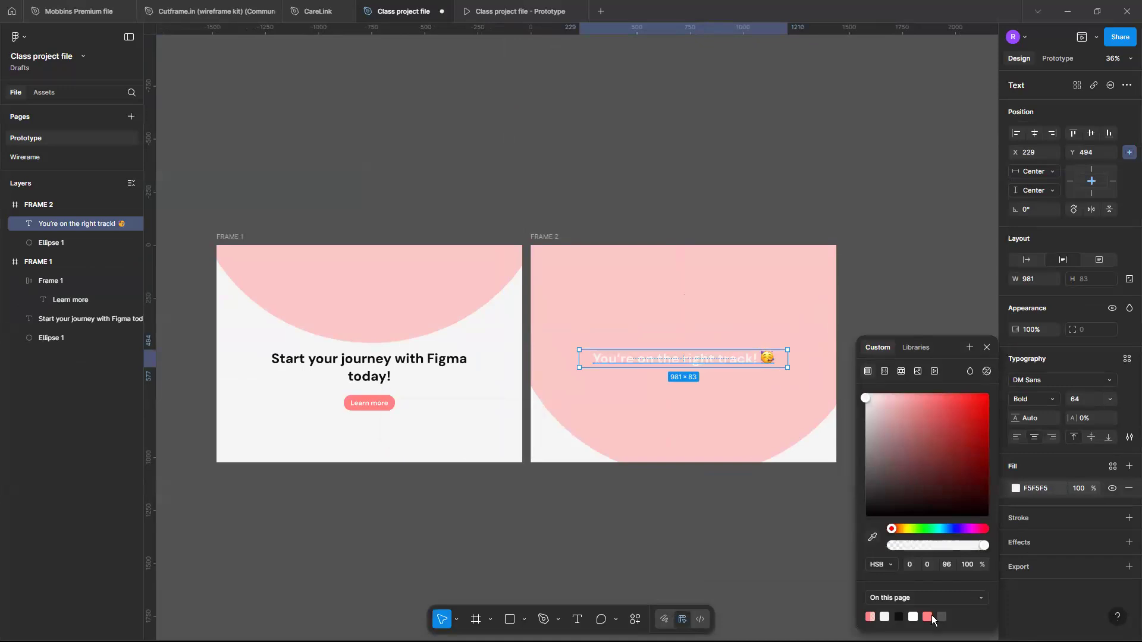
left_click(928, 616)
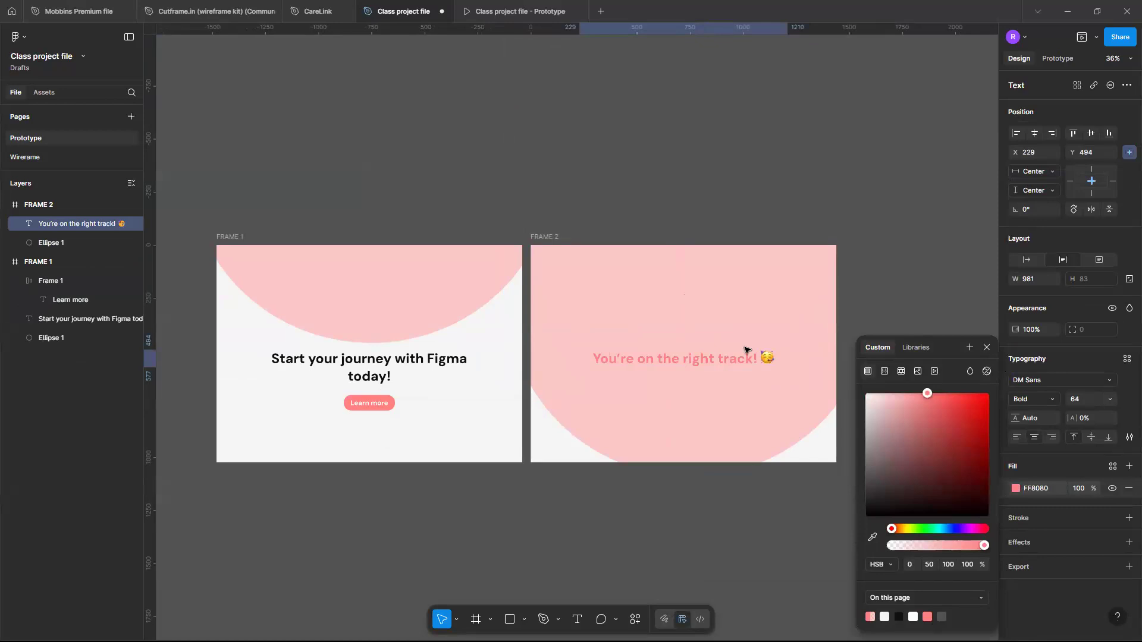
Deepen the FRAME 2 heading's pink fill by trying an HSB saturation of 69 and settling on 60.
scroll(647, 369, "up", 1)
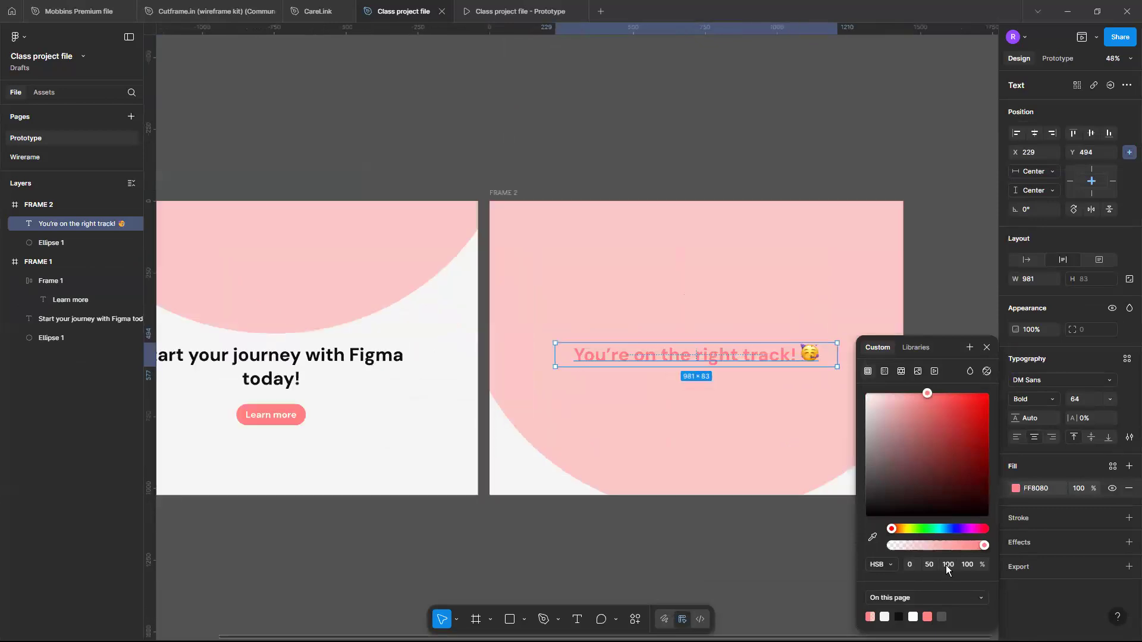
left_click(929, 564)
type("69")
key("Return")
left_click(930, 566)
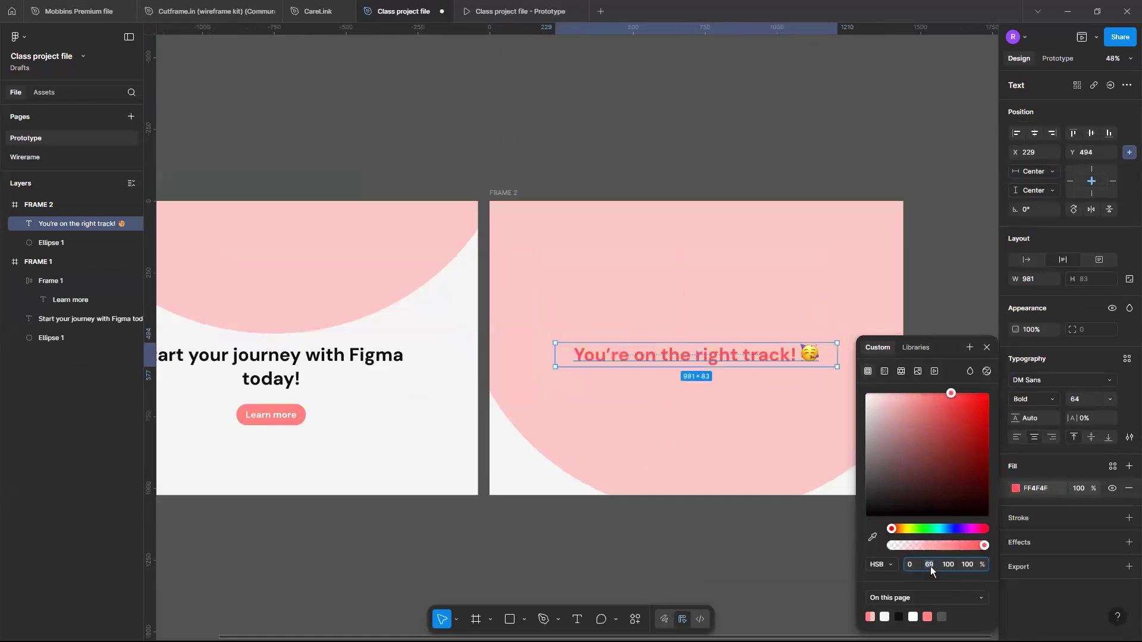
type("60")
key("Return")
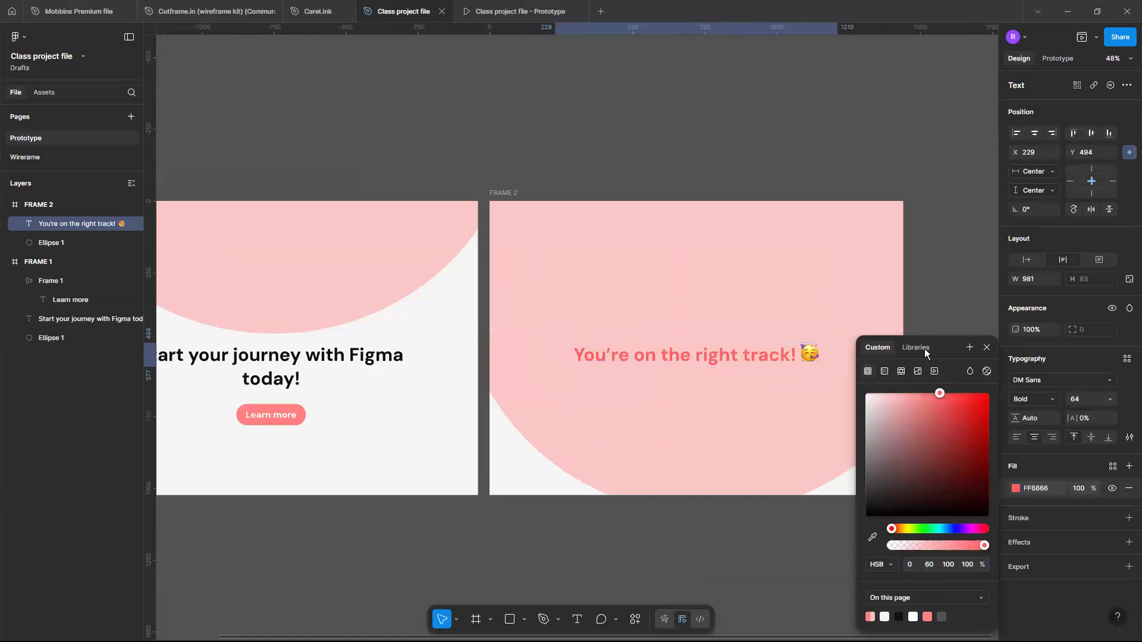
left_click(987, 347)
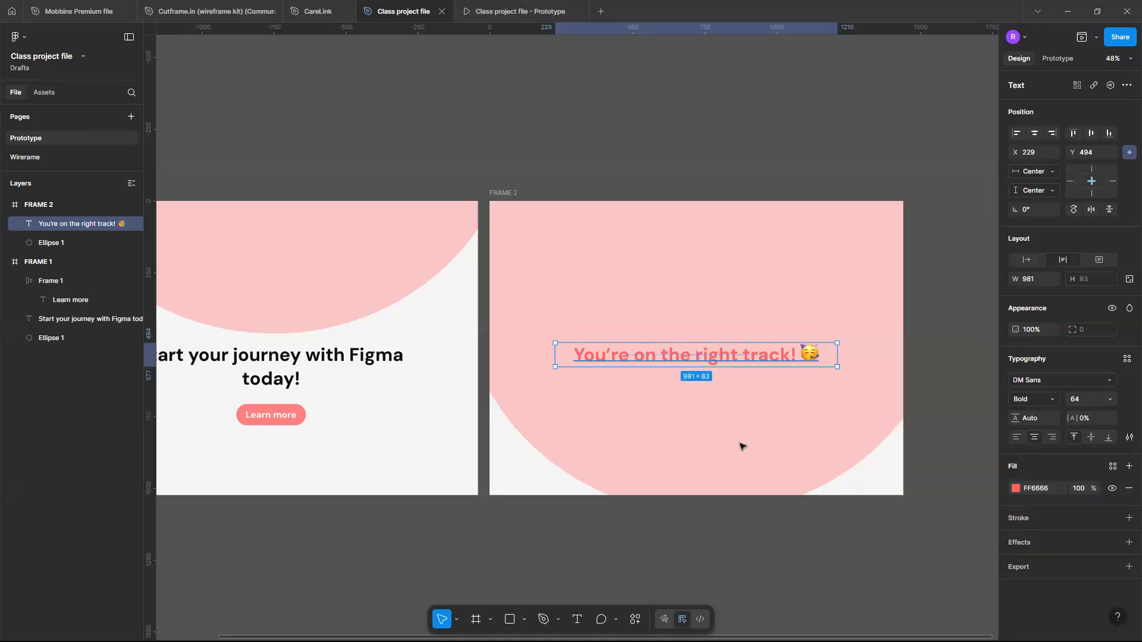
Lower the fill opacity of the pink ellipse in FRAME 1 to 30%.
key("Escape")
scroll(432, 292, "left", 2)
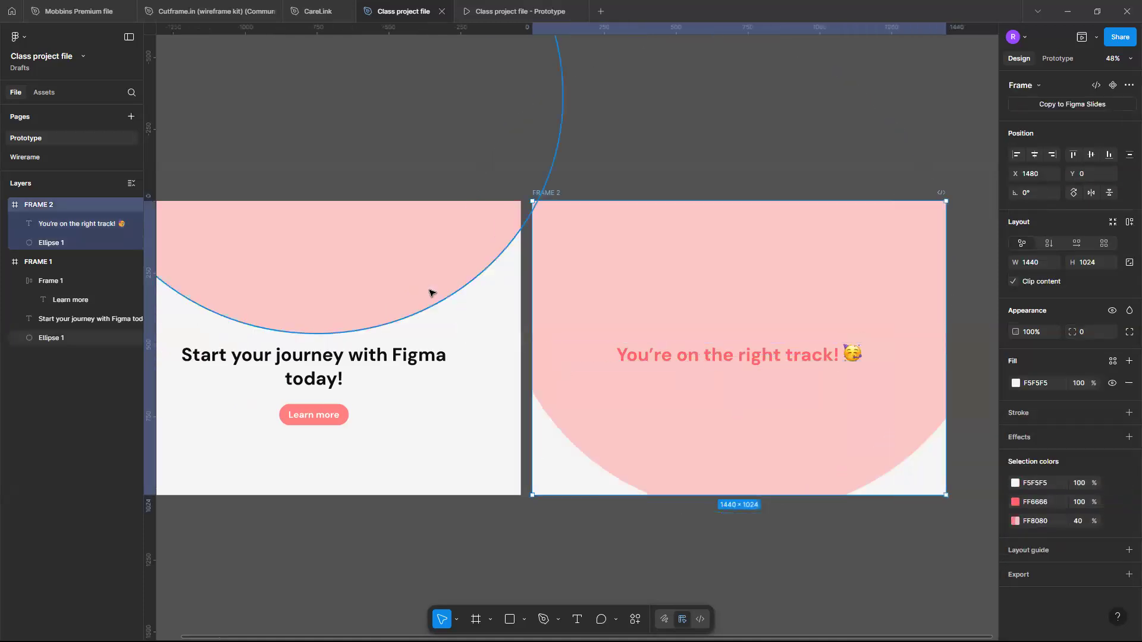
left_click(432, 293)
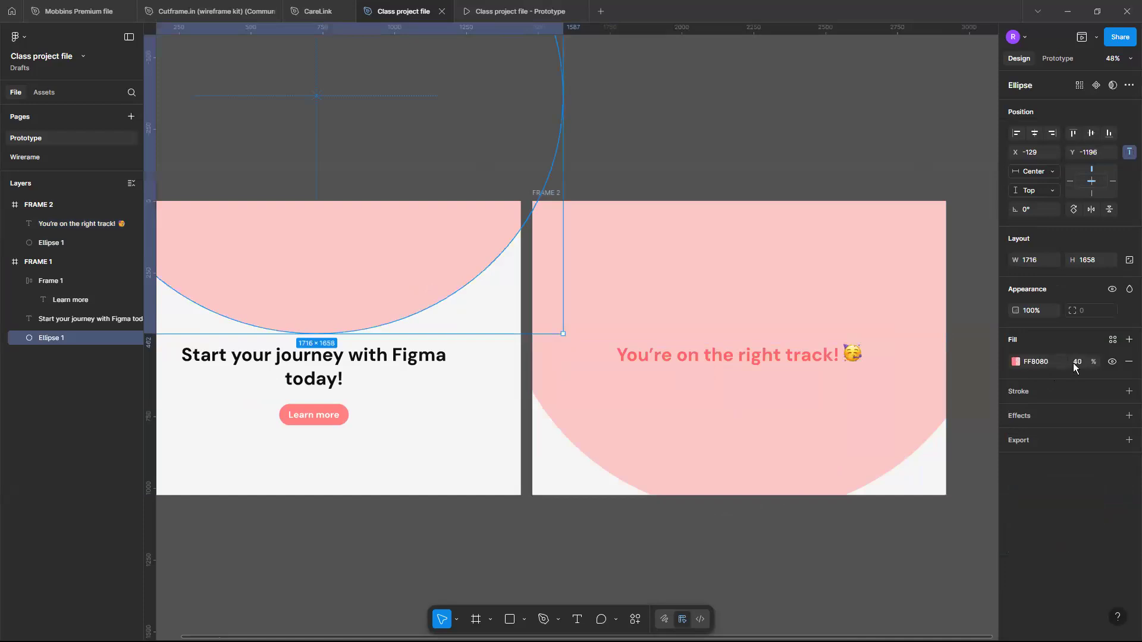
left_click(1078, 365)
key("Return")
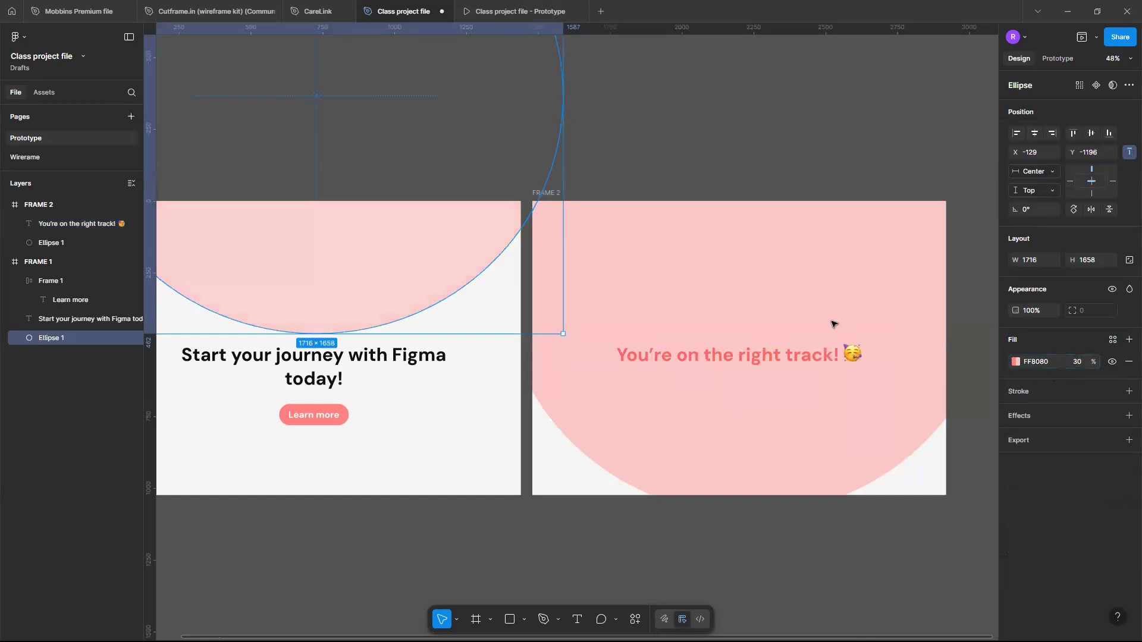
Set the fill opacity of the pink ellipse in FRAME 2 to 30%.
left_click(835, 317)
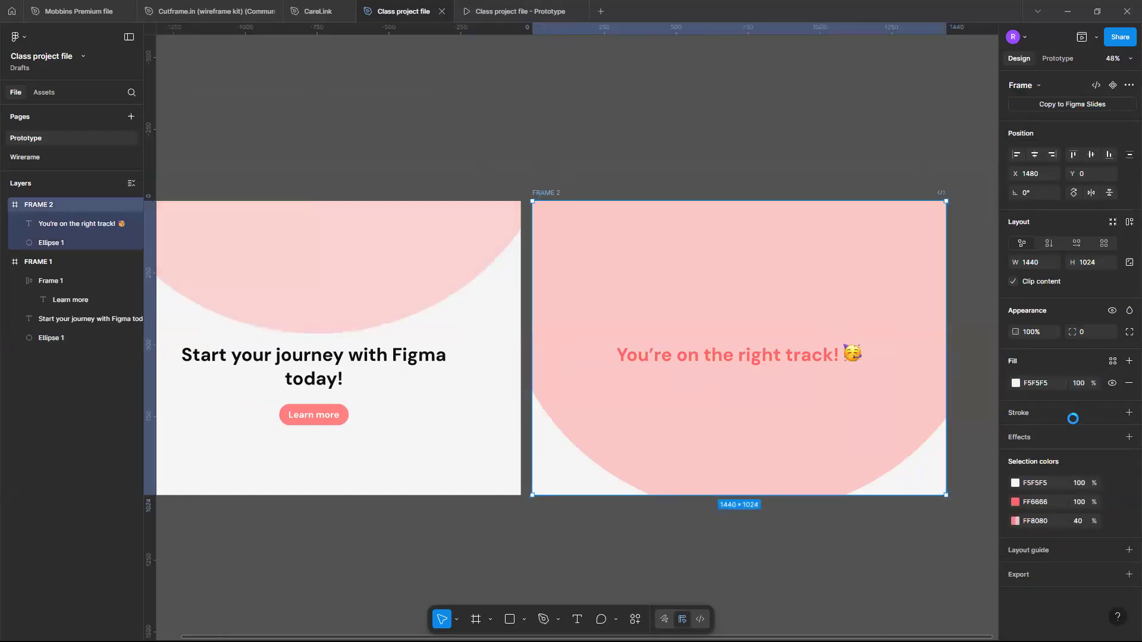
left_click(754, 441)
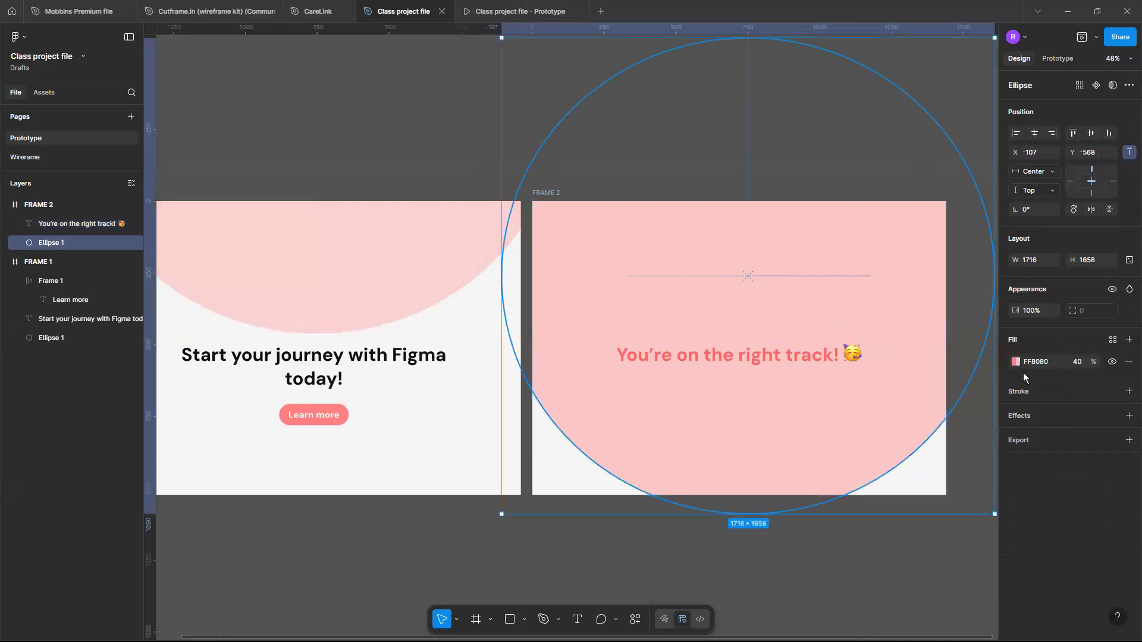
left_click(1076, 363)
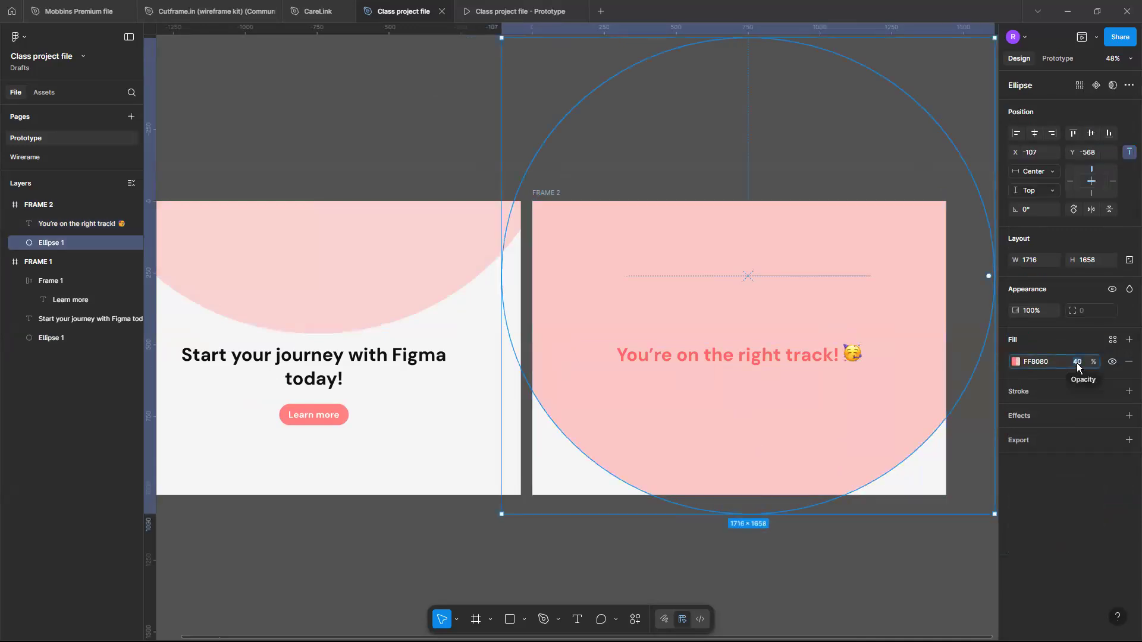
type("30")
key("Return")
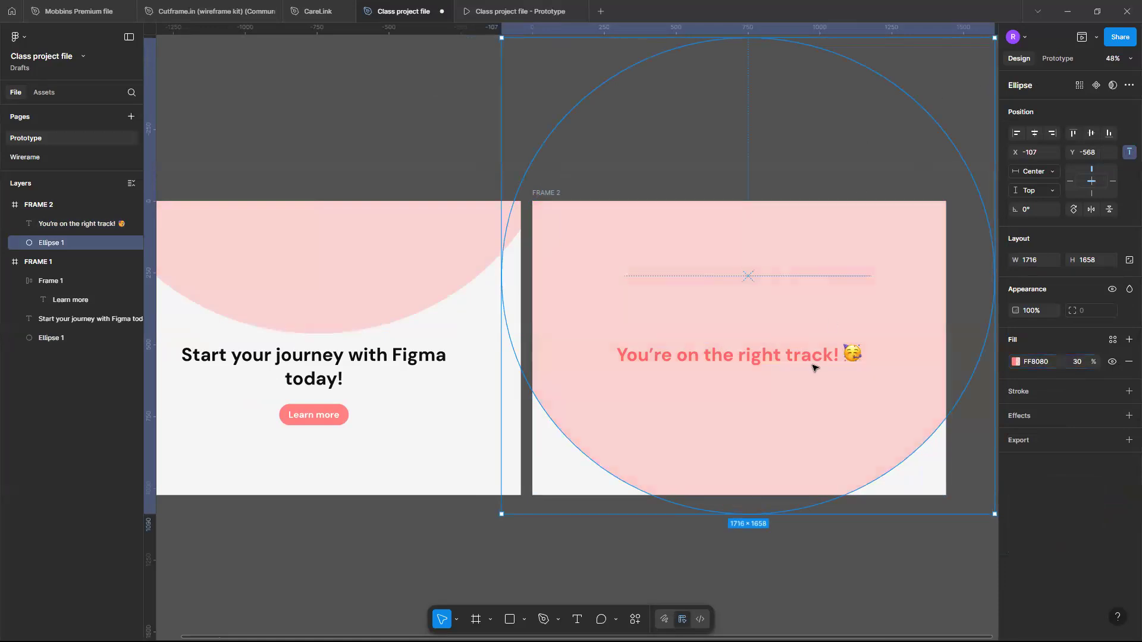
key("Escape")
Try an HSB saturation of 55 on the FRAME 2 heading's fill and restore it to 60.
left_click(862, 364)
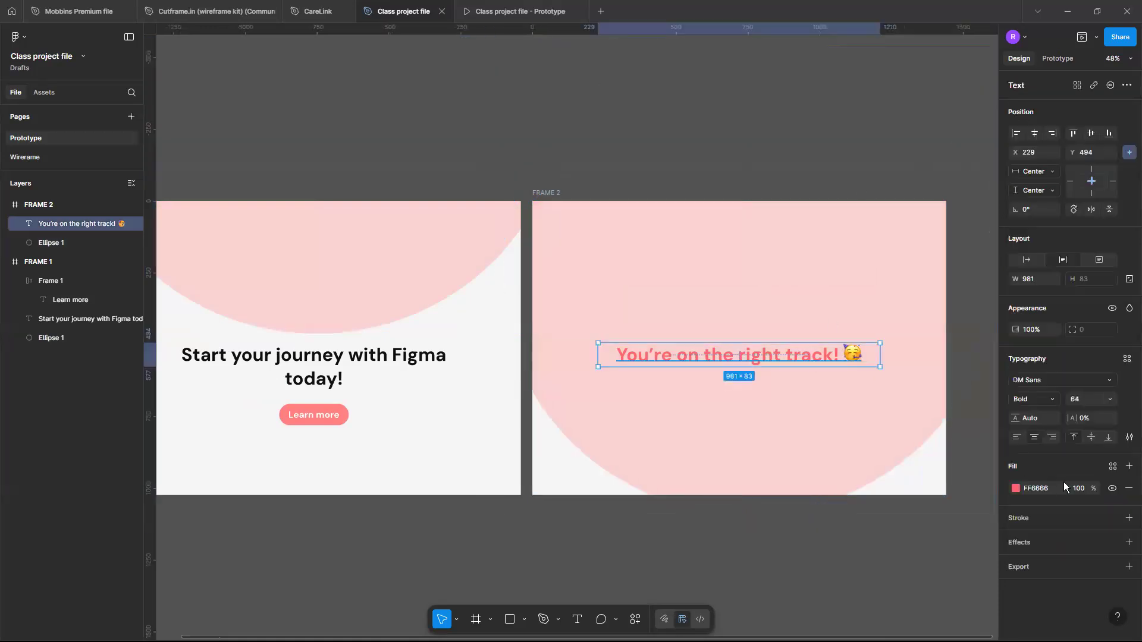
left_click(1015, 488)
left_click(928, 566)
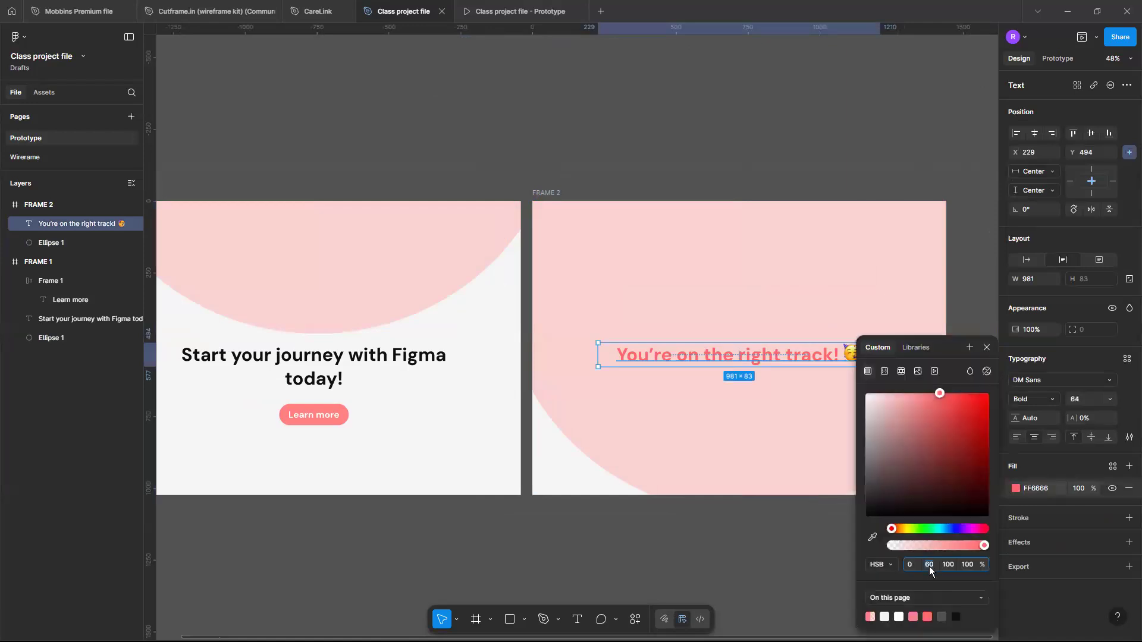
type("55")
key("Return")
left_click(930, 566)
type("60")
key("Return")
left_click(892, 142)
Examine FRAME 1 and FRAME 2 side by side, comparing their ellipses, headings and backgrounds.
scroll(892, 142, "down", 1)
scroll(892, 143, "left", 1)
scroll(892, 142, "down", 2)
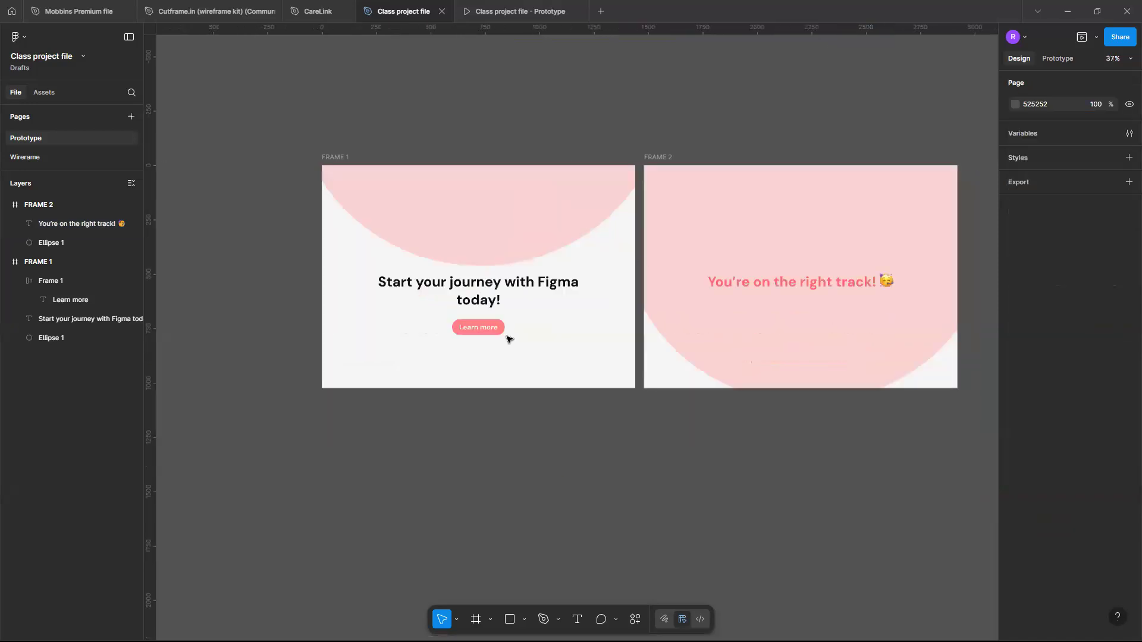
scroll(509, 339, "up", 1)
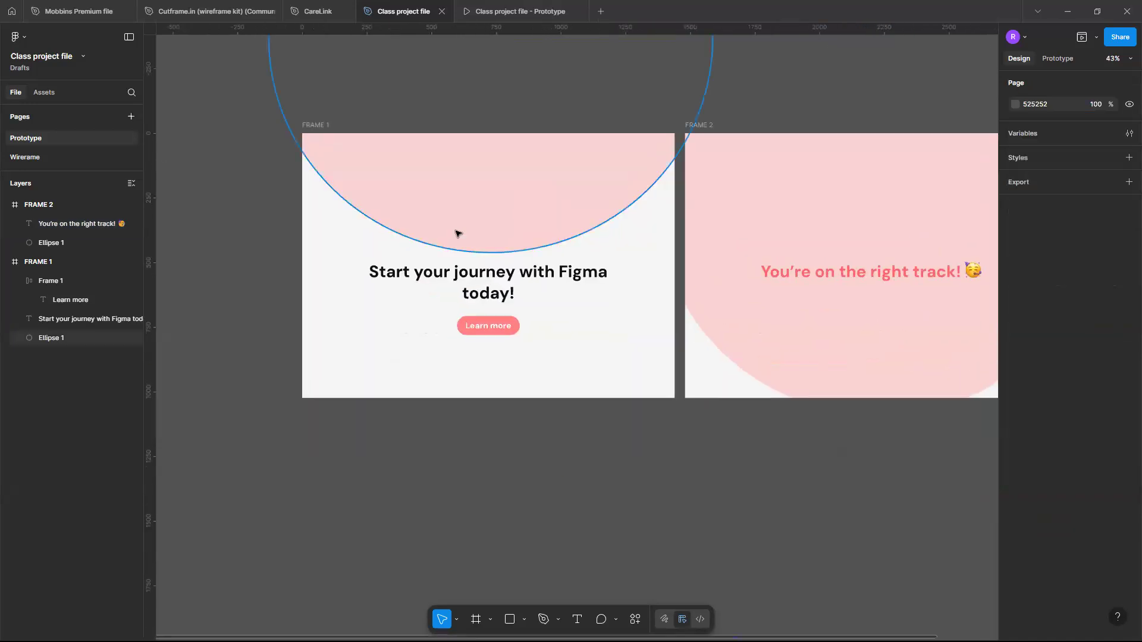
left_click(456, 232)
scroll(456, 233, "up", 2)
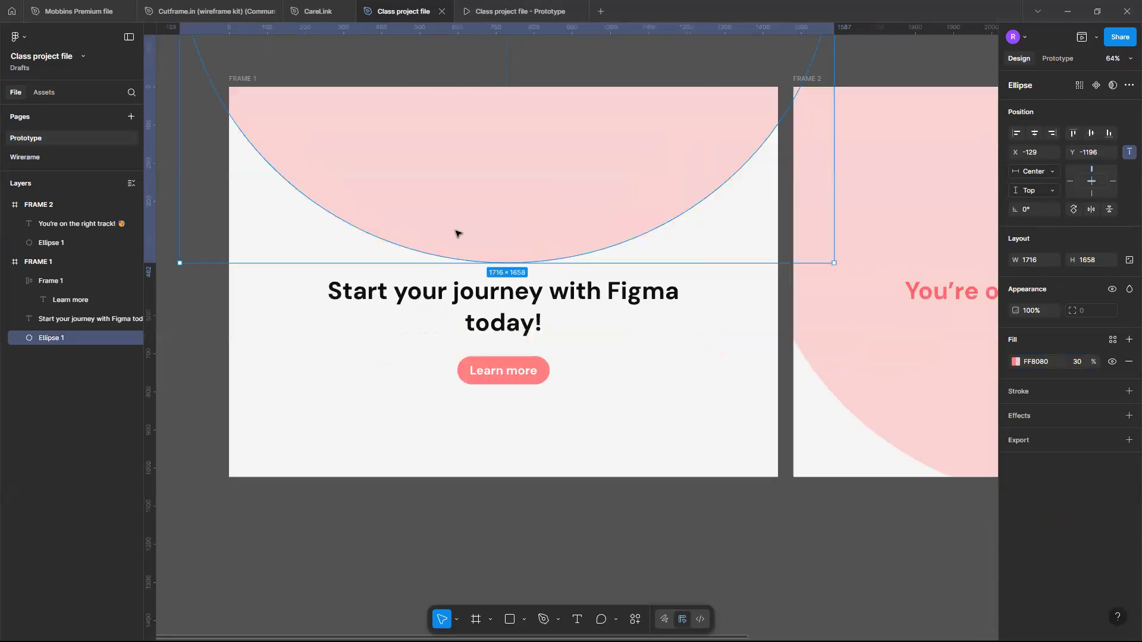
scroll(456, 233, "up", 1)
scroll(456, 232, "down", 3)
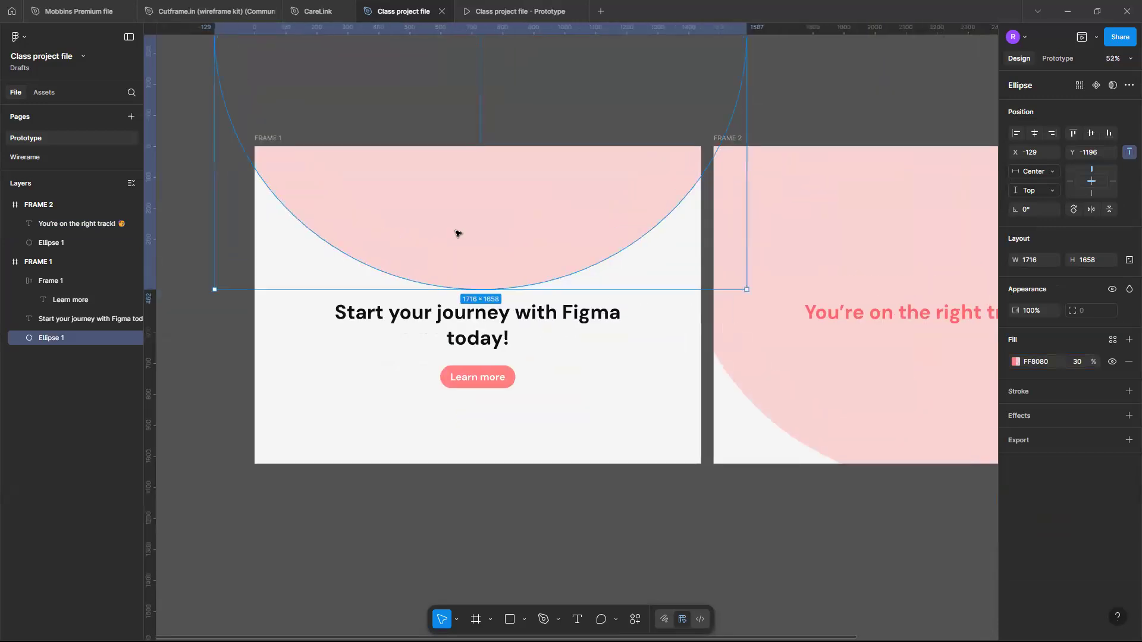
scroll(456, 233, "up", 1)
scroll(457, 232, "right", 1)
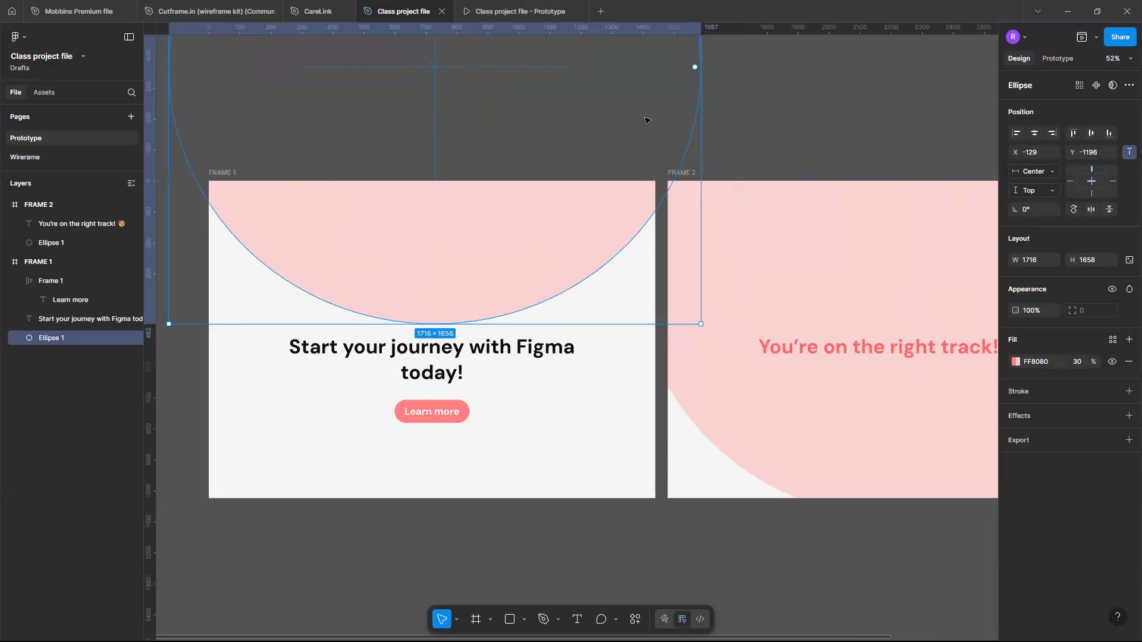
key("Escape")
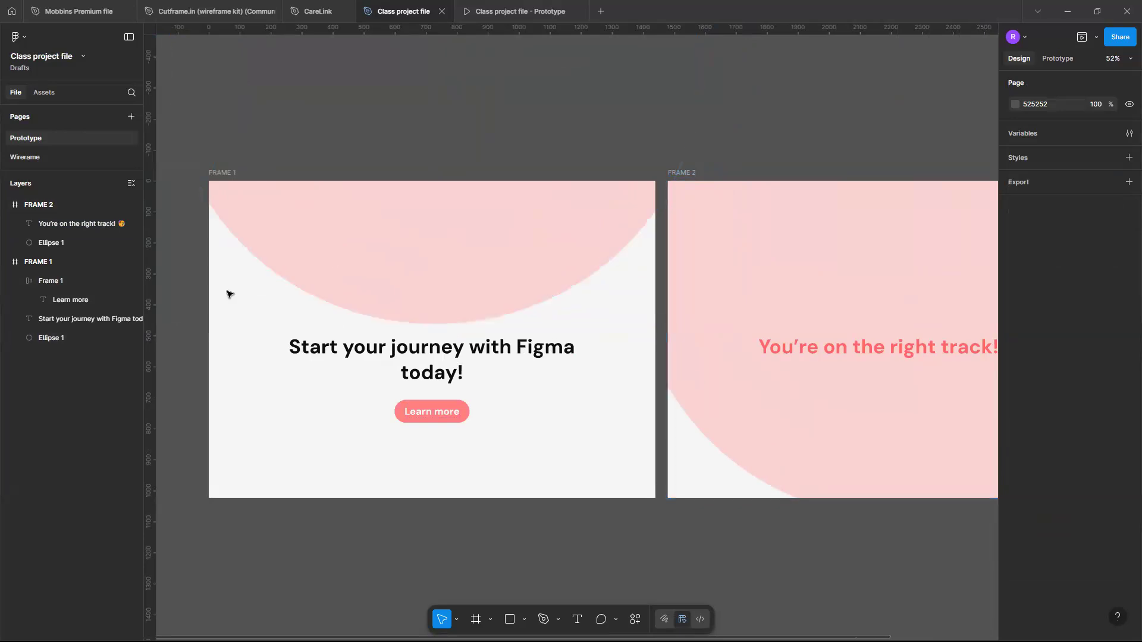
left_click(221, 182)
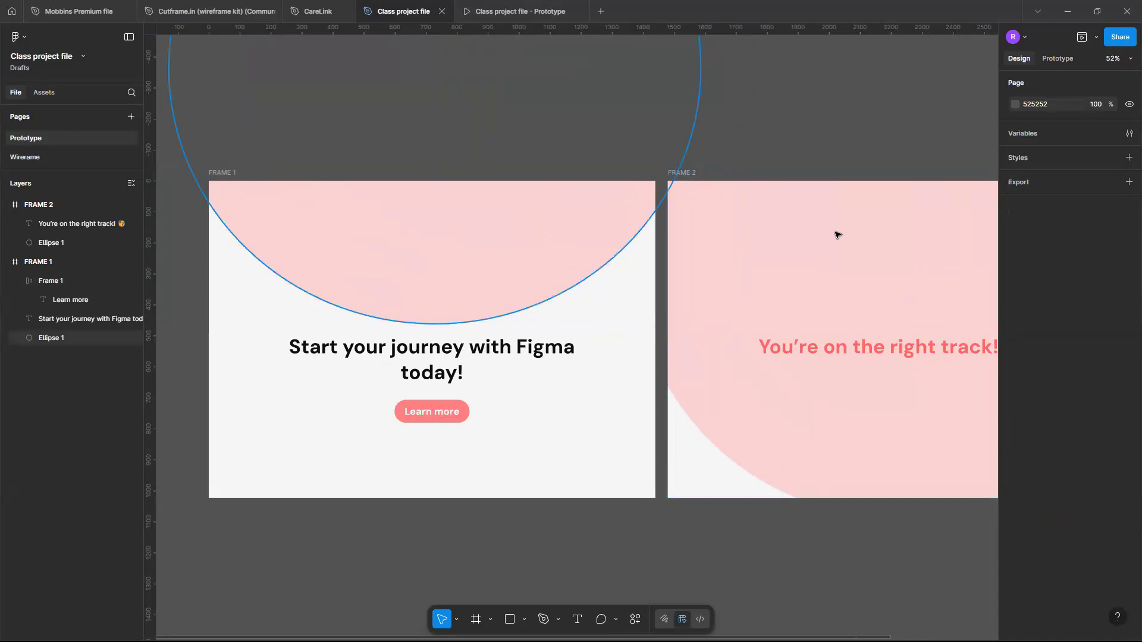
left_click(672, 467)
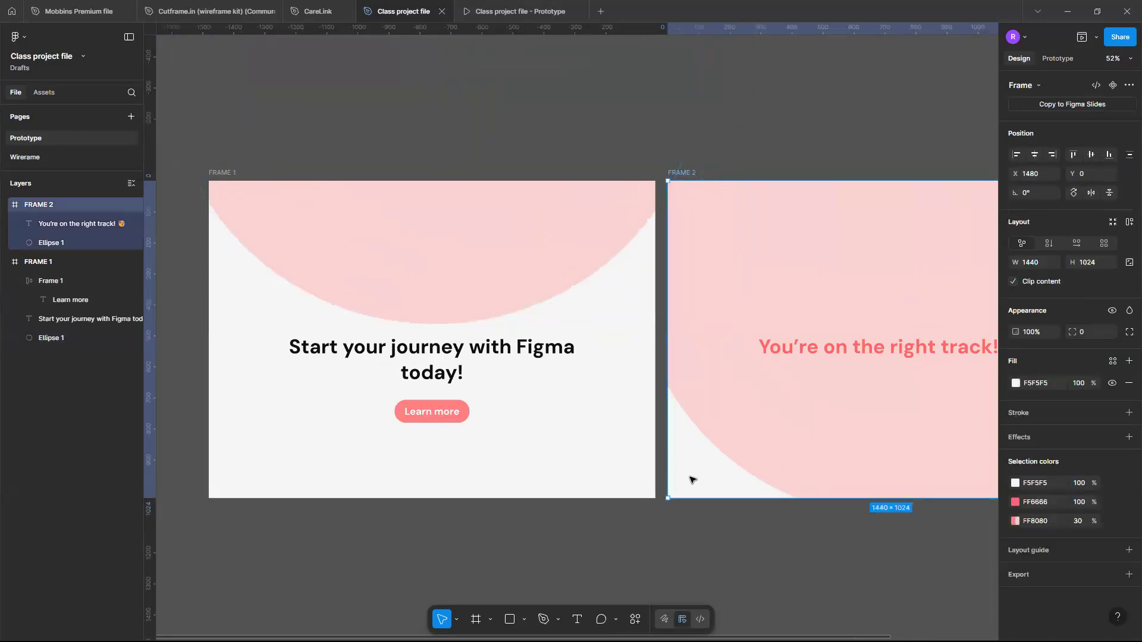
key("Escape")
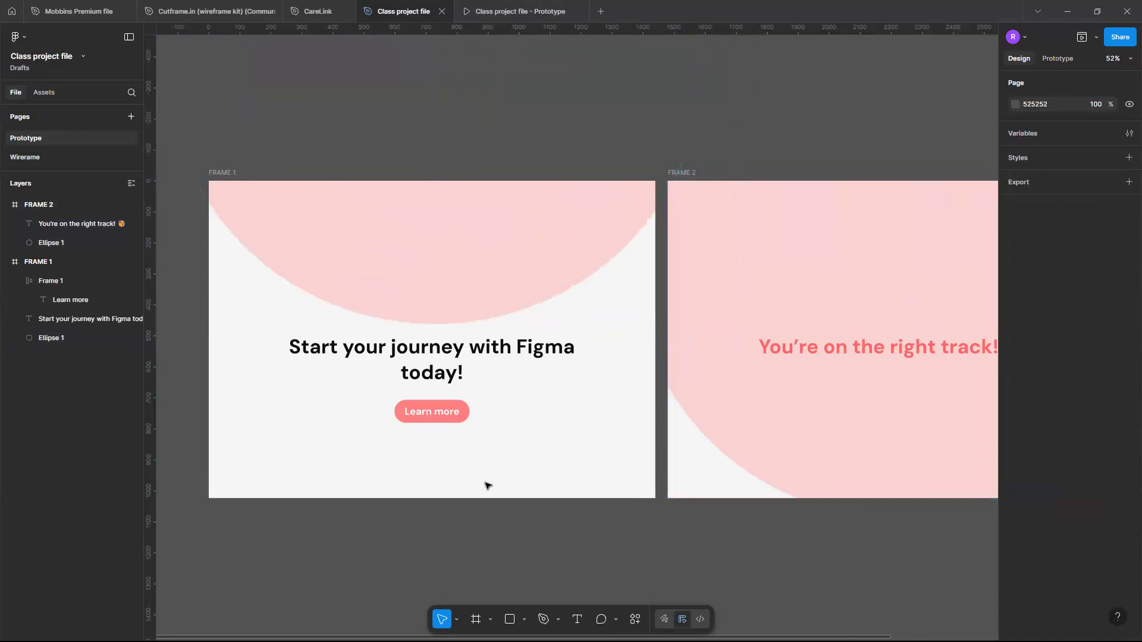
Place a copy of FRAME 1's Learn more button on the empty canvas beside the frame, at about X -406, Y 281.
key("shift+1")
scroll(488, 486, "left", 1)
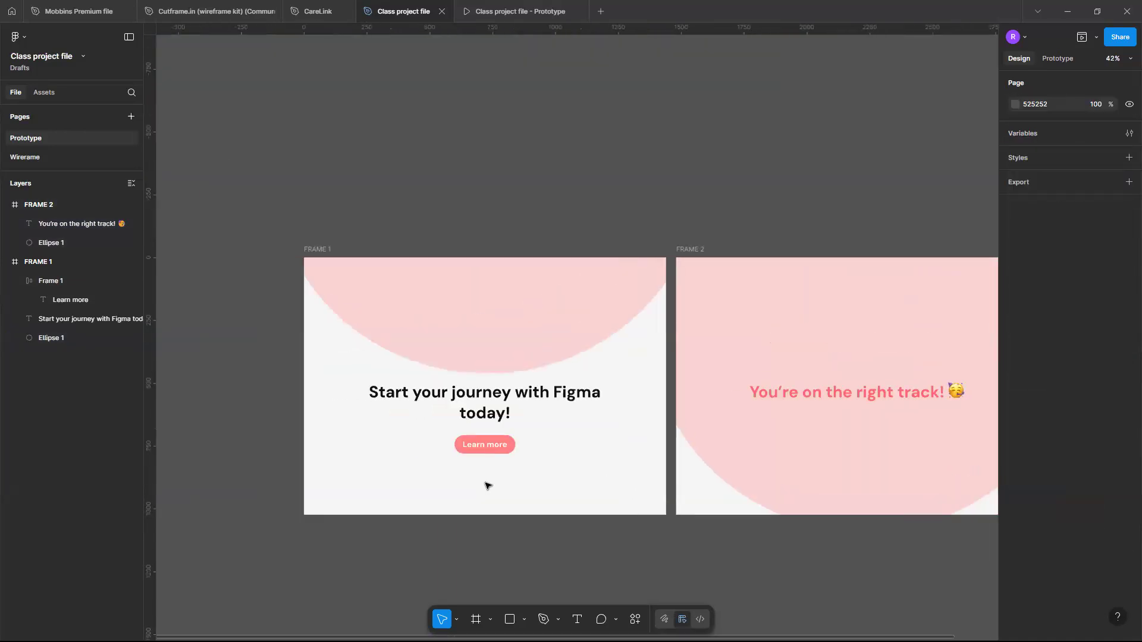
scroll(488, 486, "up", 2)
scroll(488, 486, "down", 1)
scroll(488, 486, "right", 1)
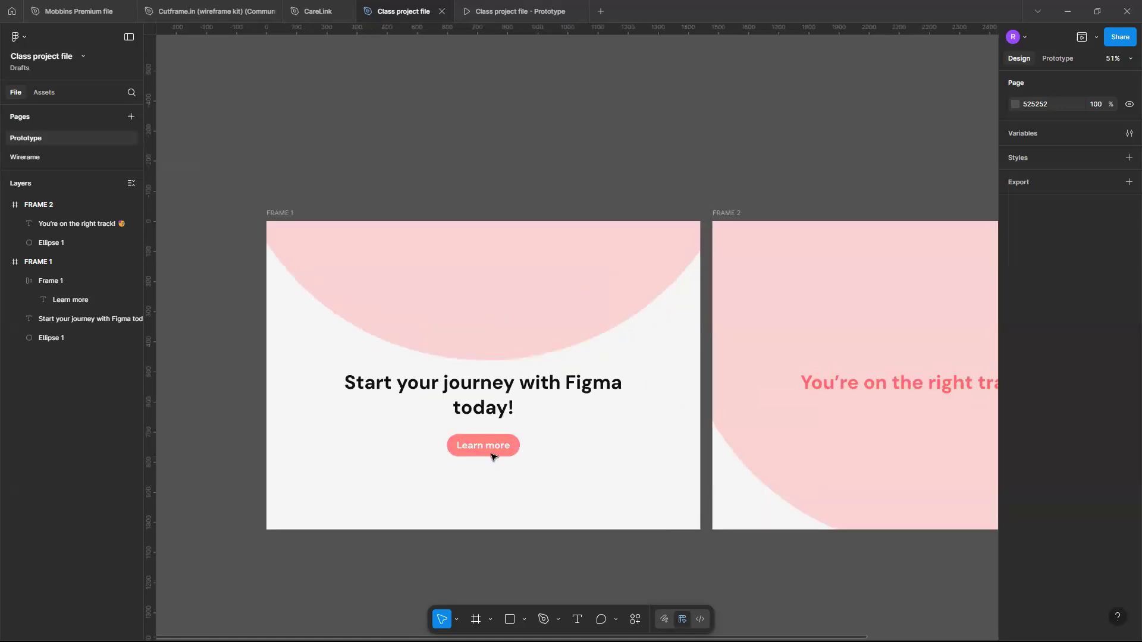
scroll(492, 455, "up", 2)
scroll(492, 457, "left", 1)
scroll(491, 456, "left", 1)
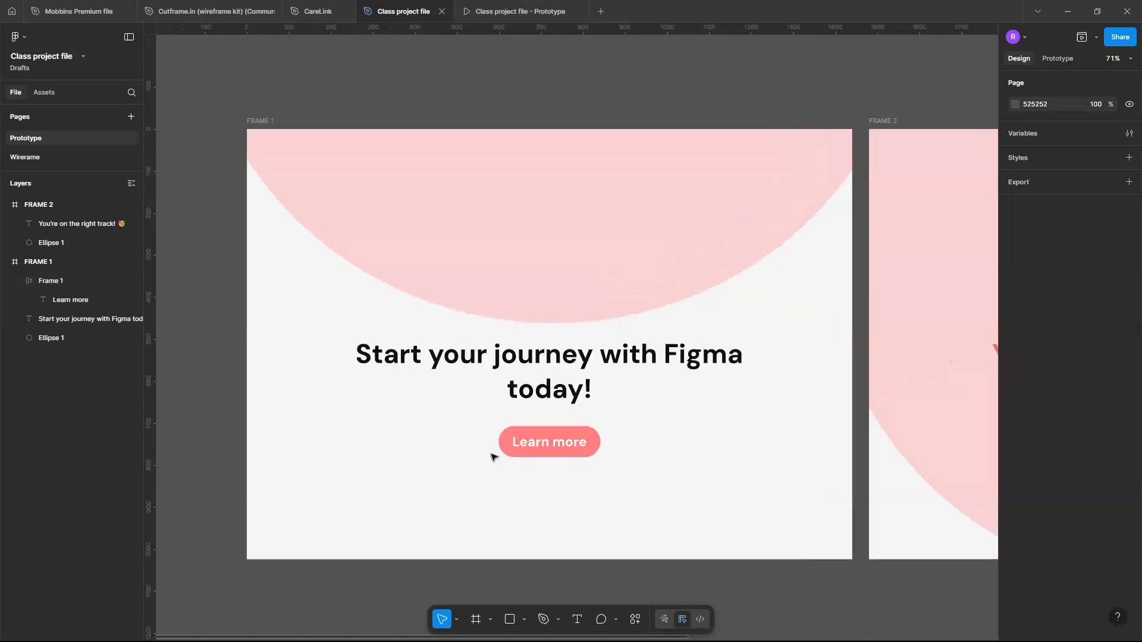
left_click(574, 452)
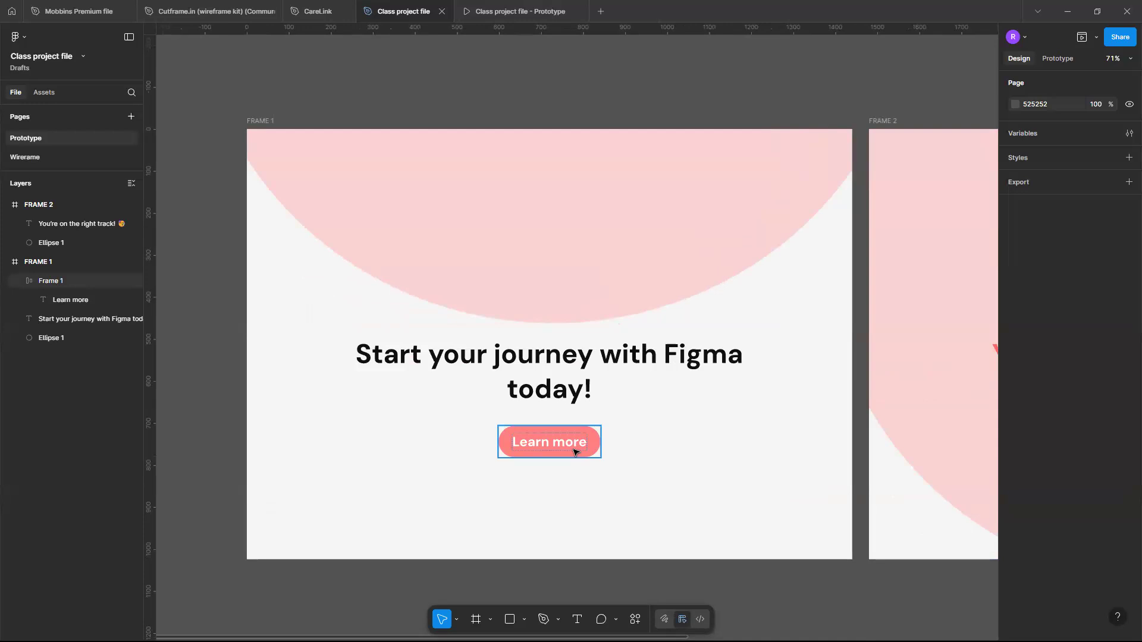
scroll(573, 452, "left", 5)
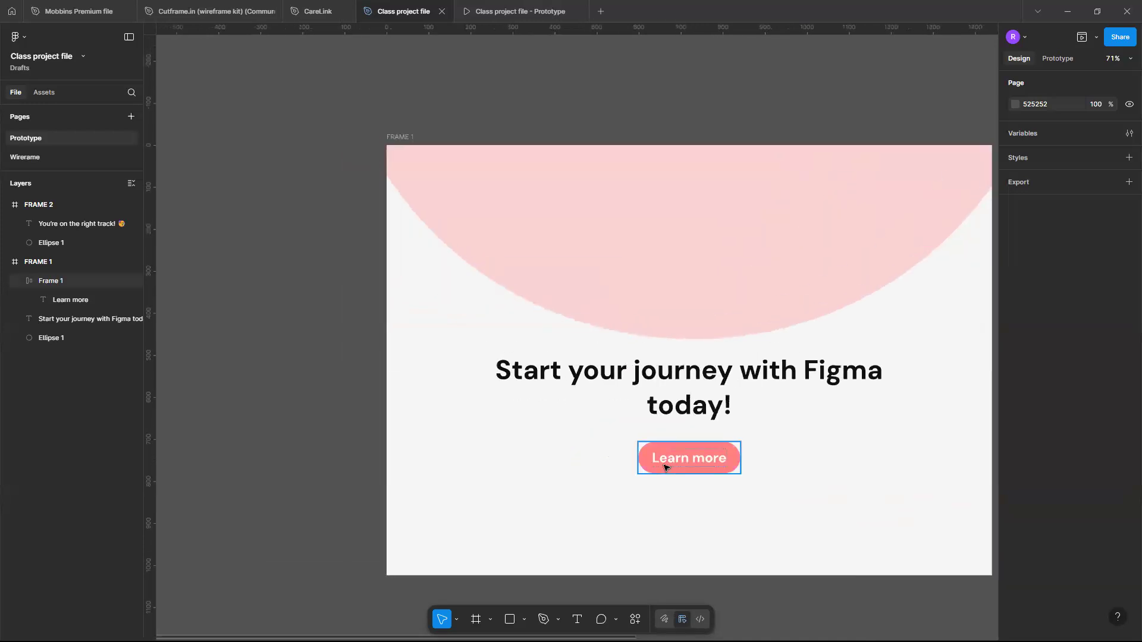
left_click(665, 467)
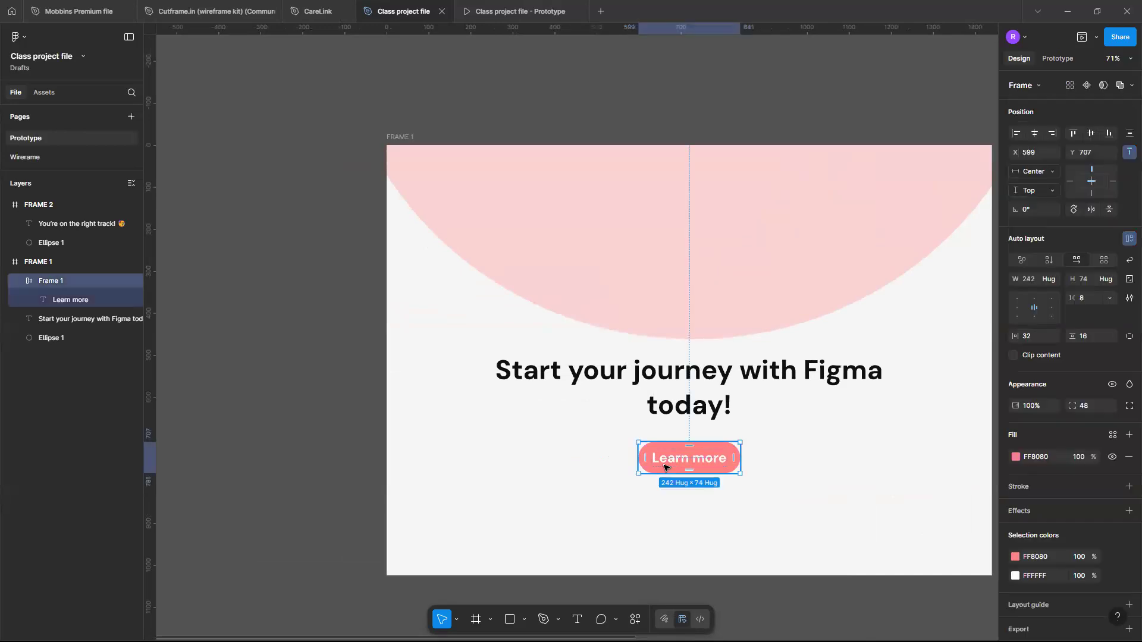
left_click_drag(666, 460, 242, 286)
scroll(242, 285, "left", 2)
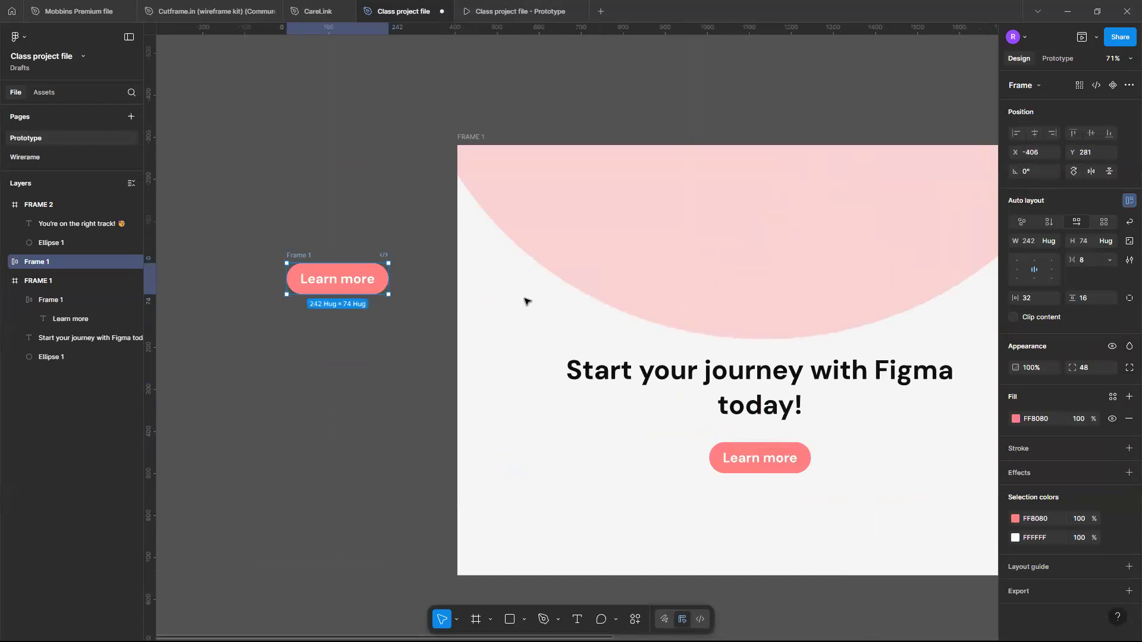
Turn the copied Learn more button into a component and add a second variant to it.
scroll(525, 301, "up", 3)
scroll(481, 303, "up", 2)
scroll(480, 303, "left", 1)
scroll(479, 301, "down", 1)
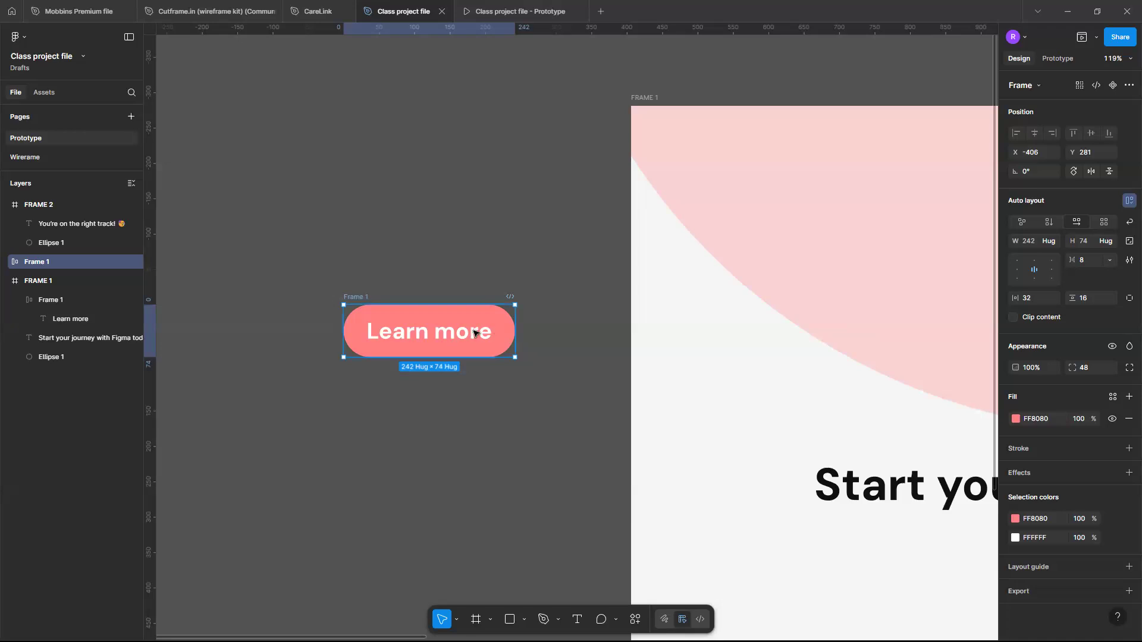
left_click(448, 271)
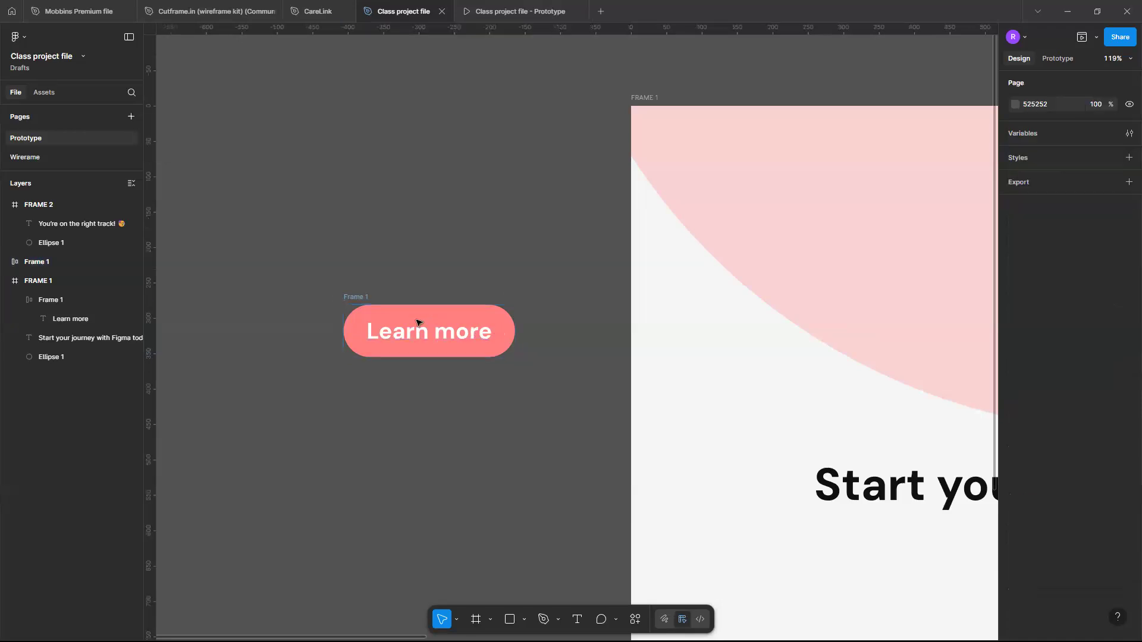
left_click(357, 298)
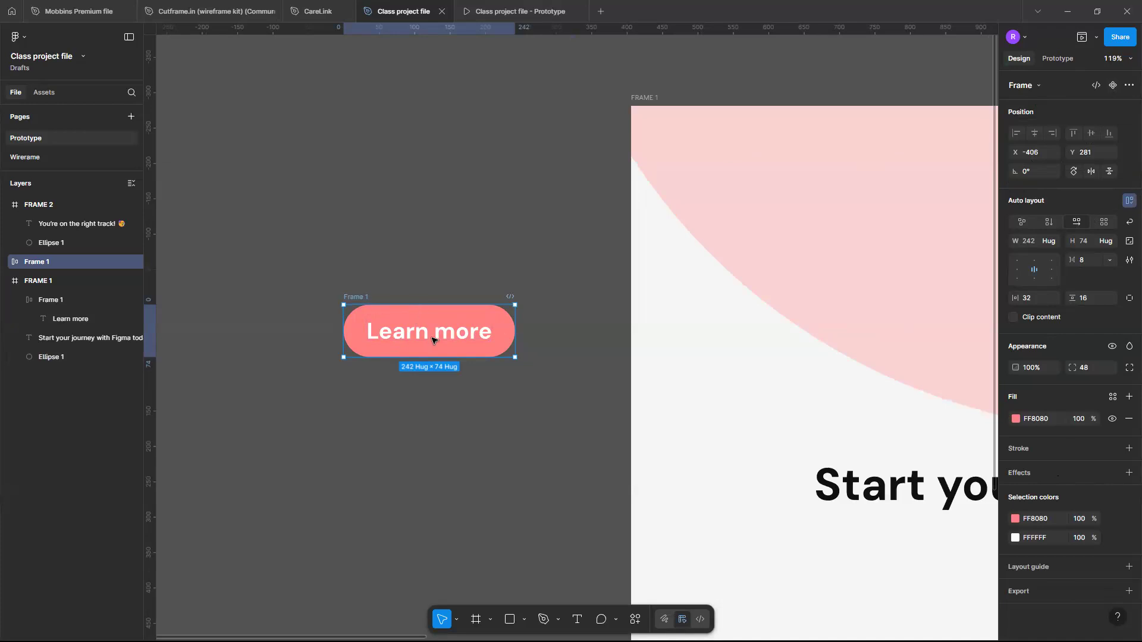
scroll(433, 340, "up", 5)
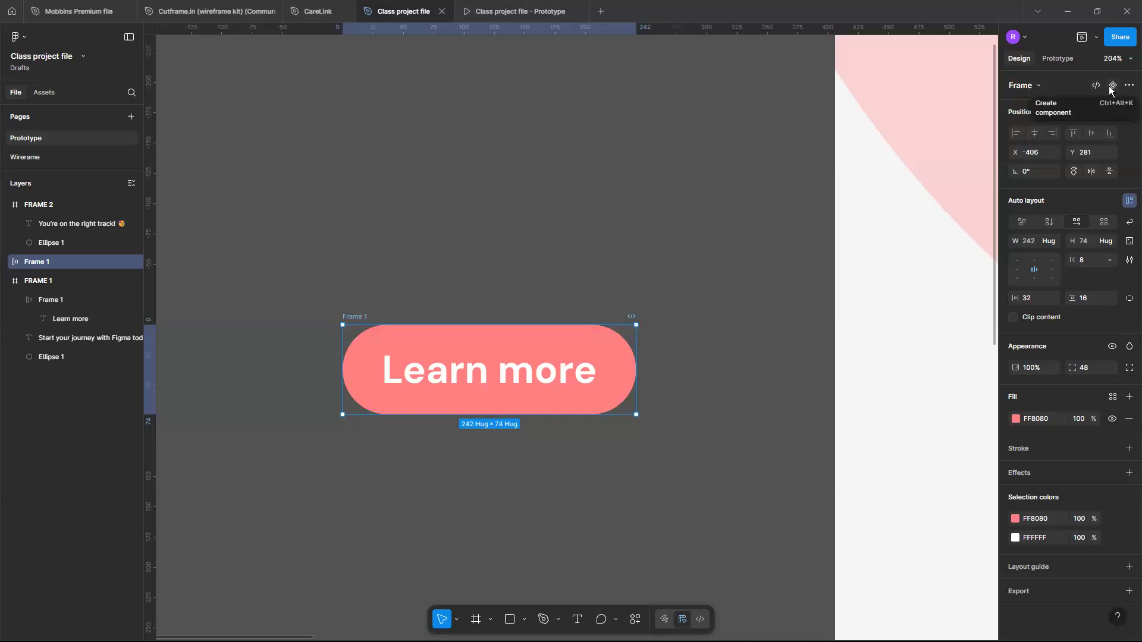
left_click(1111, 87)
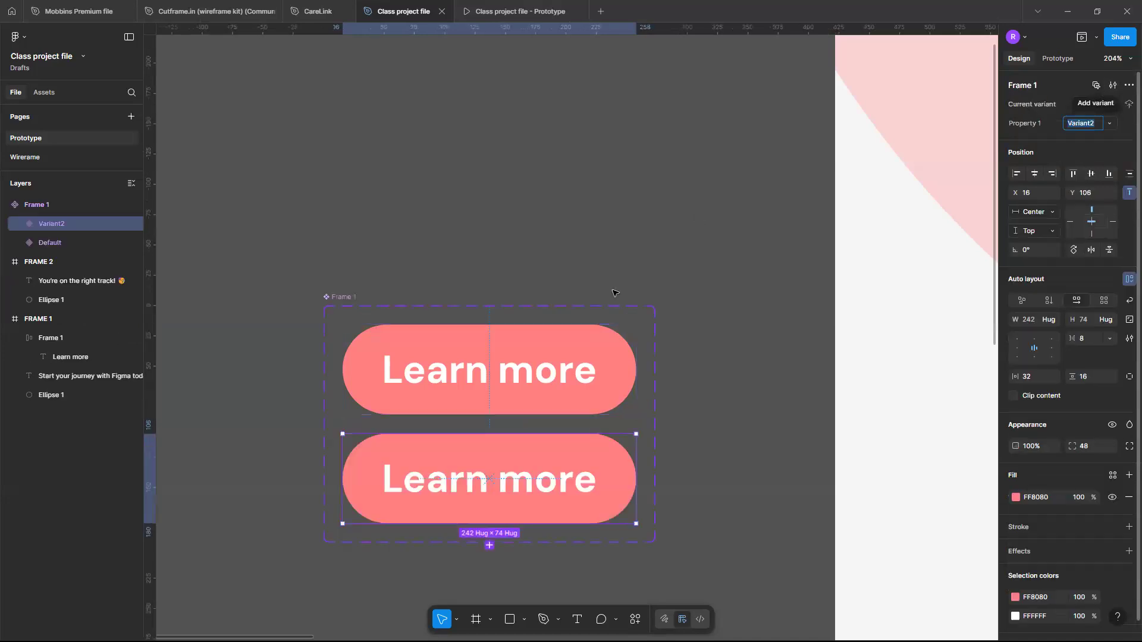
Name the new button variant Hover in its Property 1 value.
scroll(572, 331, "down", 1)
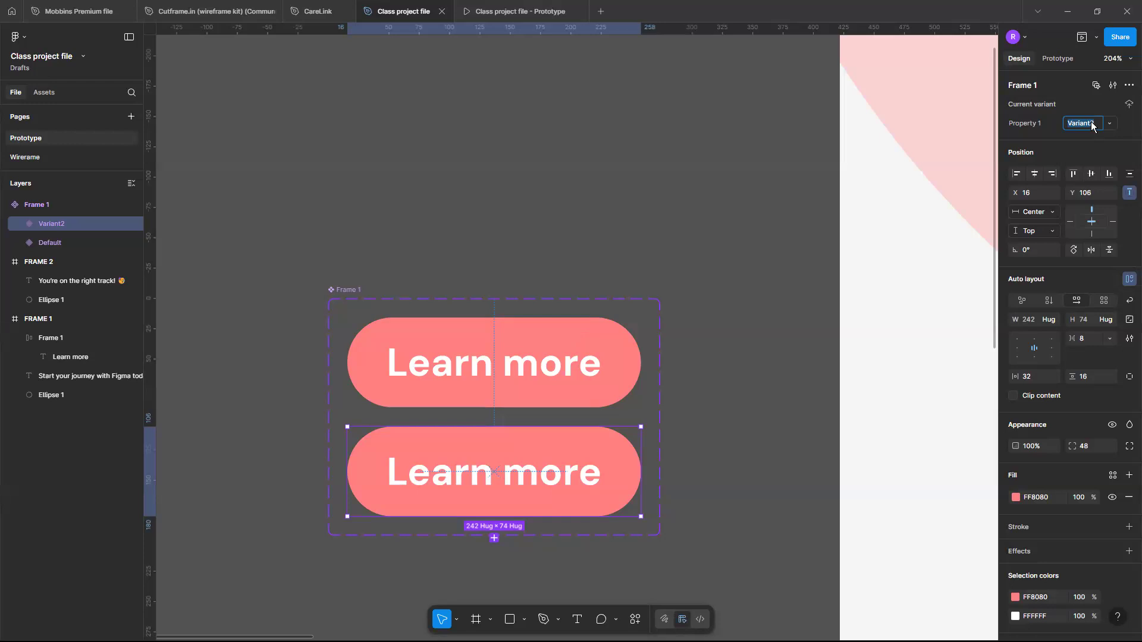
key("BackSpace")
type("Hover")
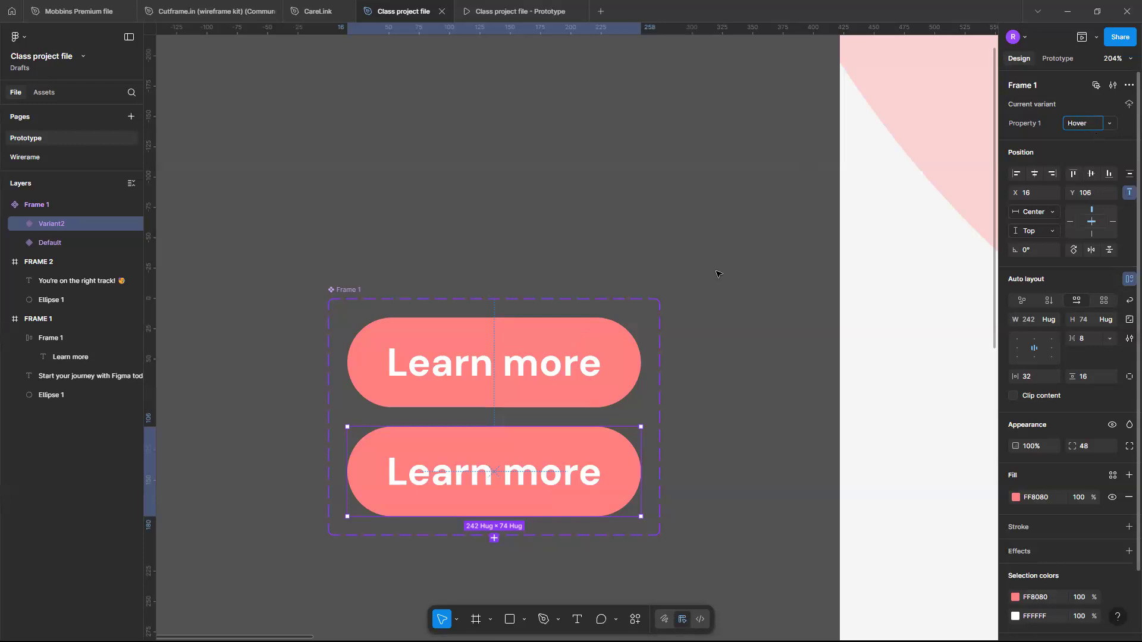
left_click(793, 359)
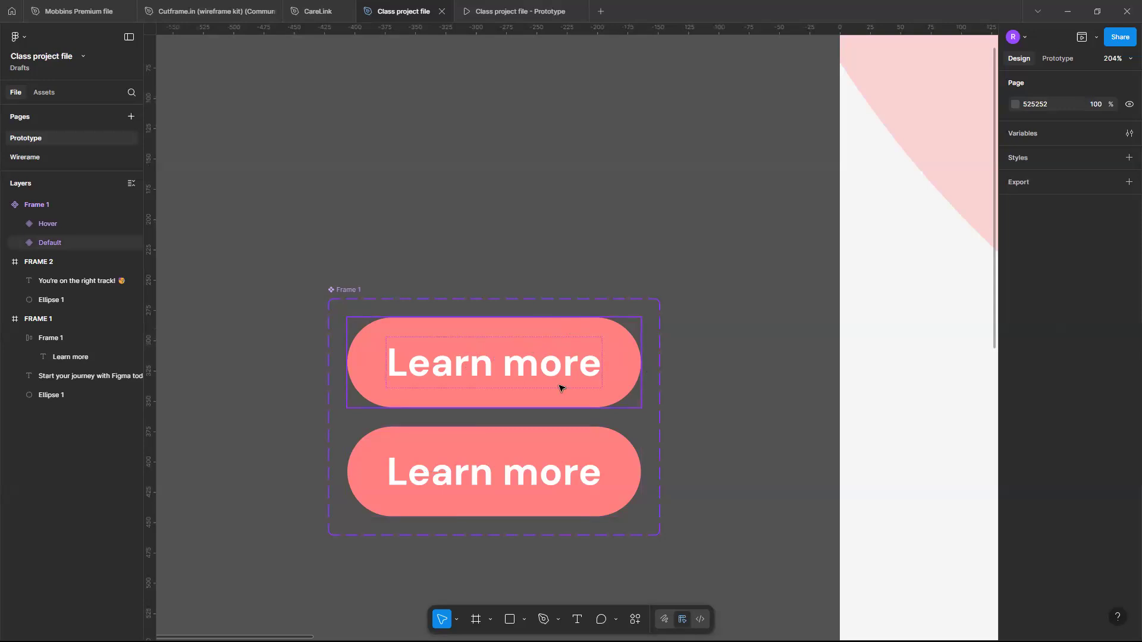
scroll(559, 388, "down", 8)
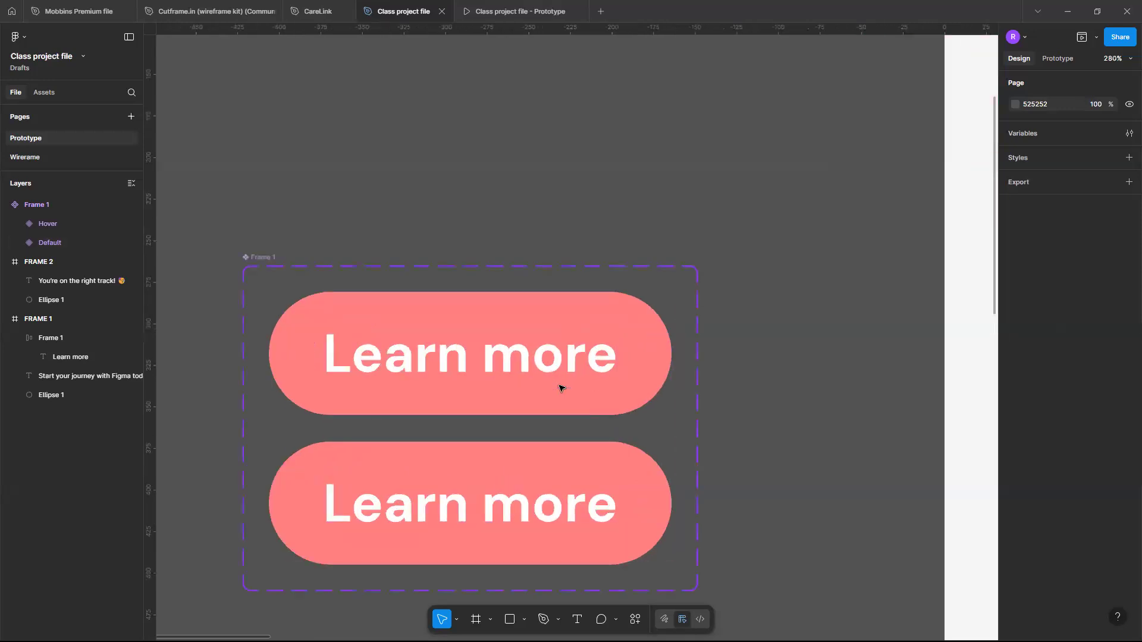
scroll(559, 388, "right", 2)
scroll(559, 386, "up", 4)
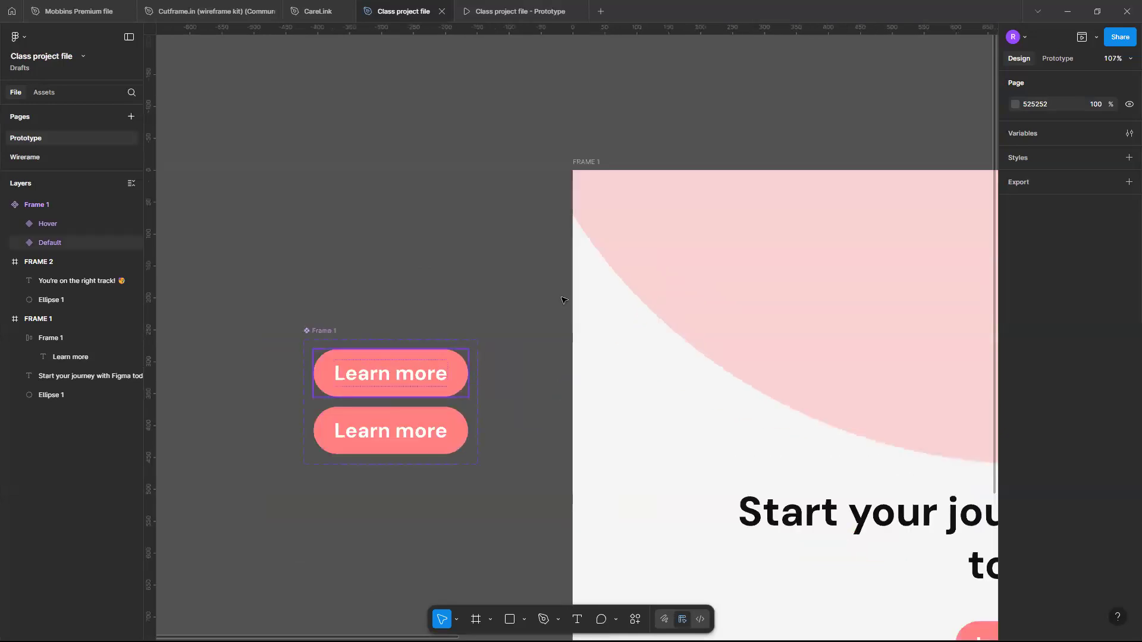
Switch from design to prototype editing with the two Learn more button variants in close view.
scroll(471, 332, "up", 3)
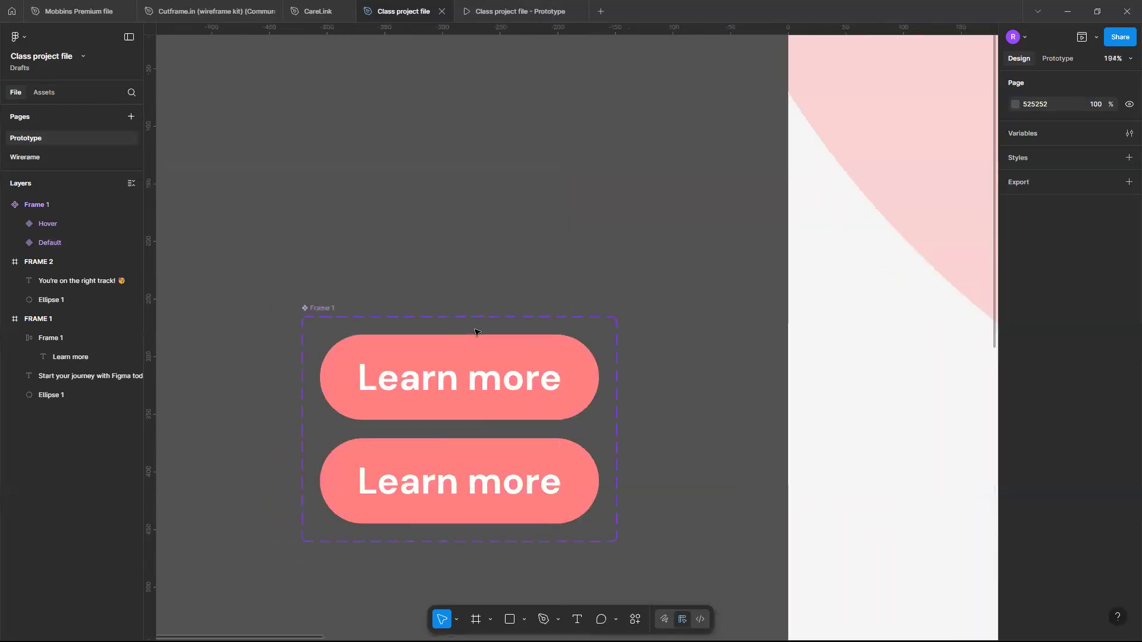
left_click(1059, 57)
left_click(502, 376)
scroll(499, 375, "up", 2)
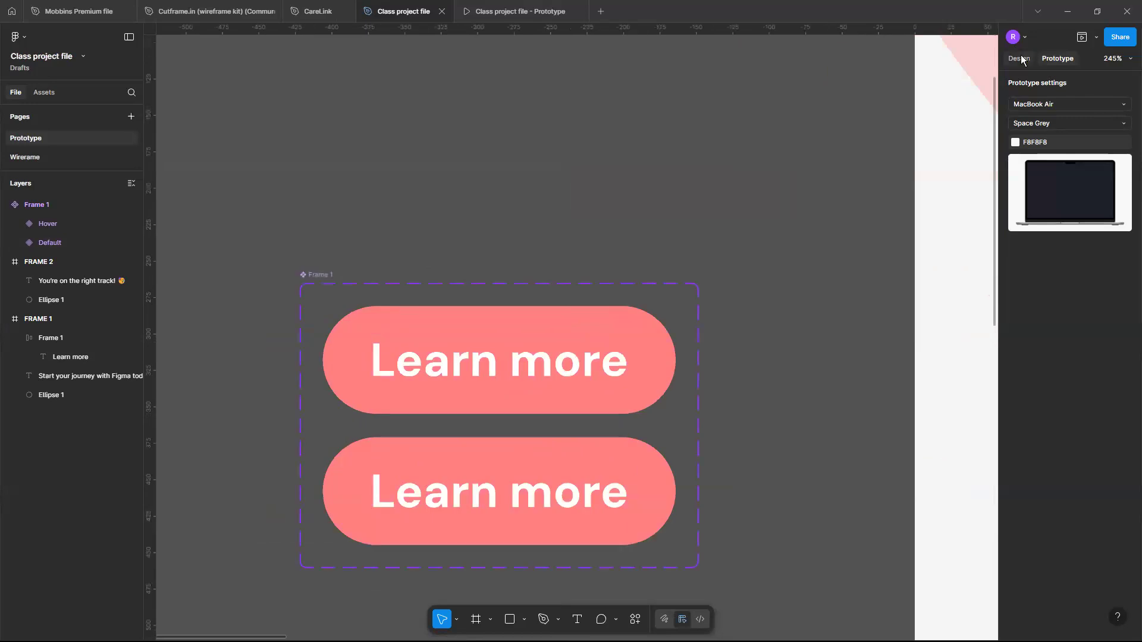
left_click(527, 377)
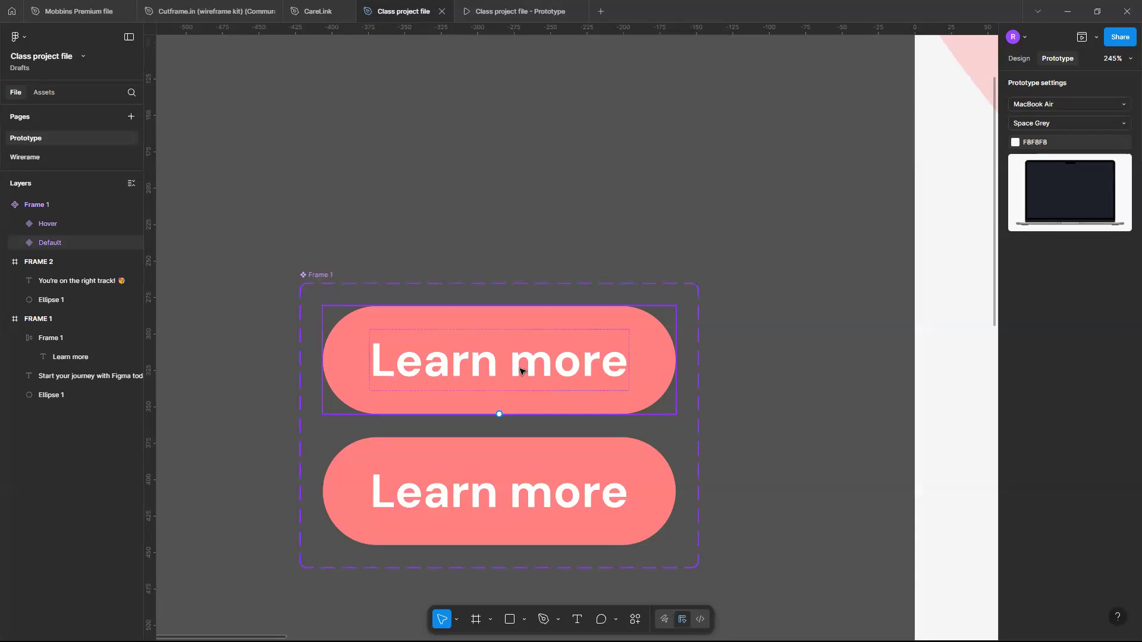
left_click(1019, 59)
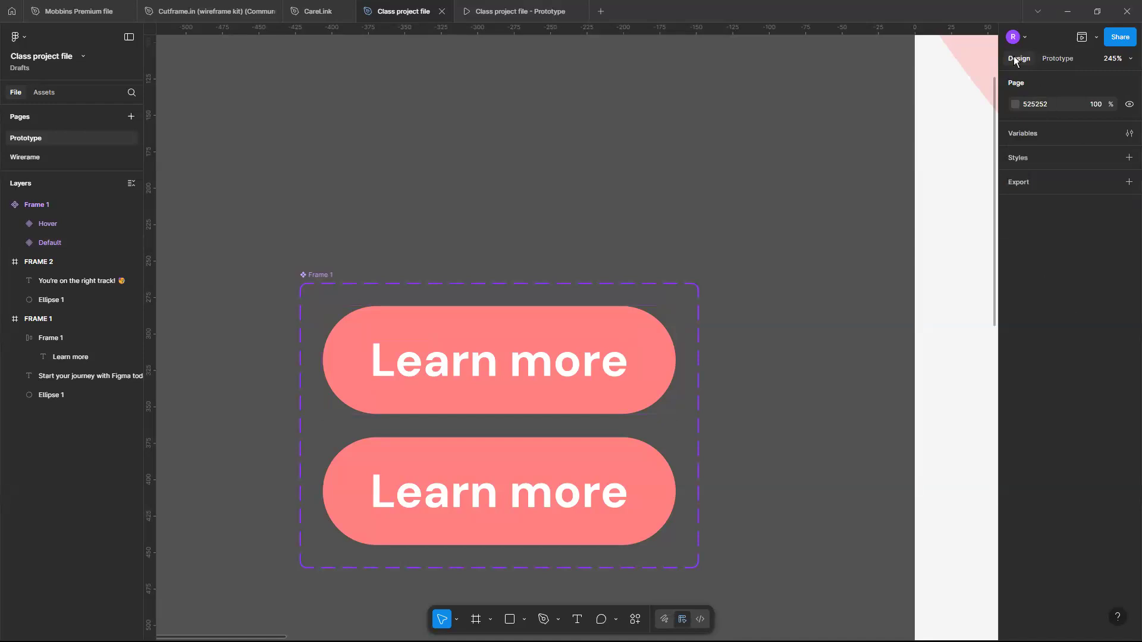
left_click(1064, 59)
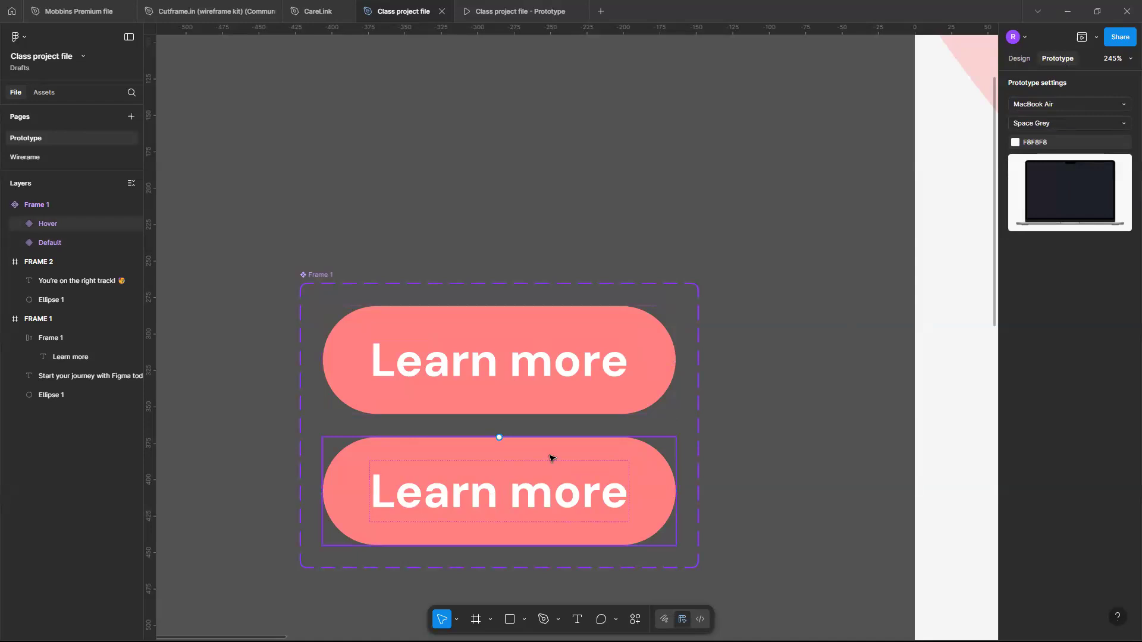
scroll(550, 458, "up", 3)
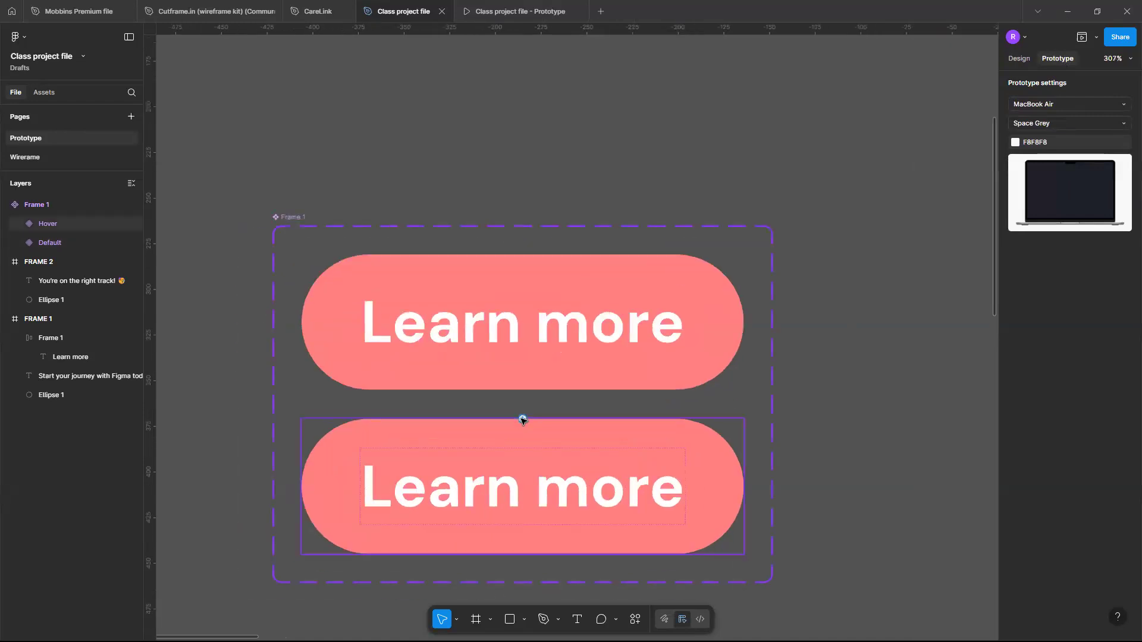
left_click(522, 420)
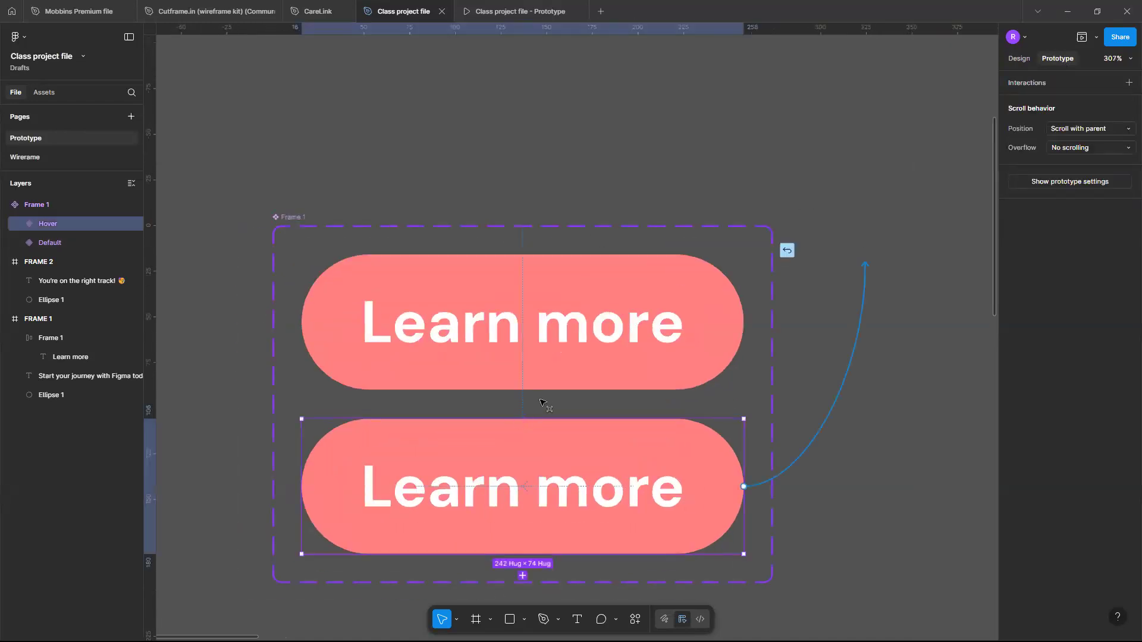
left_click_drag(838, 201, 758, 489)
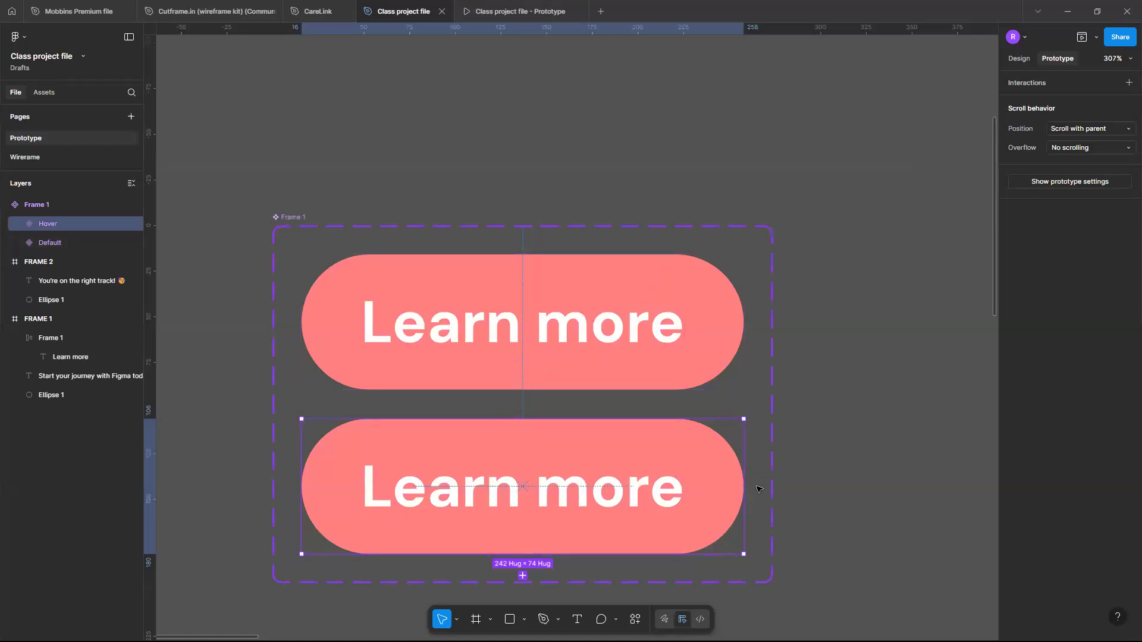
Connect the Default Learn more variant to the Hover variant with a prototype interaction.
left_click(648, 306)
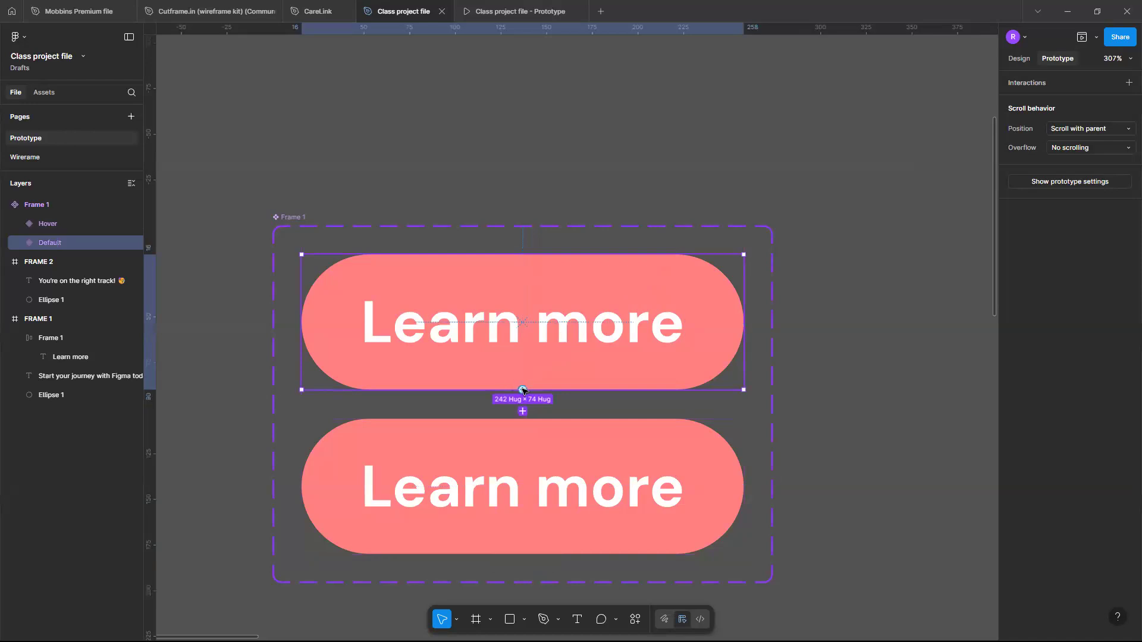
scroll(523, 390, "up", 5)
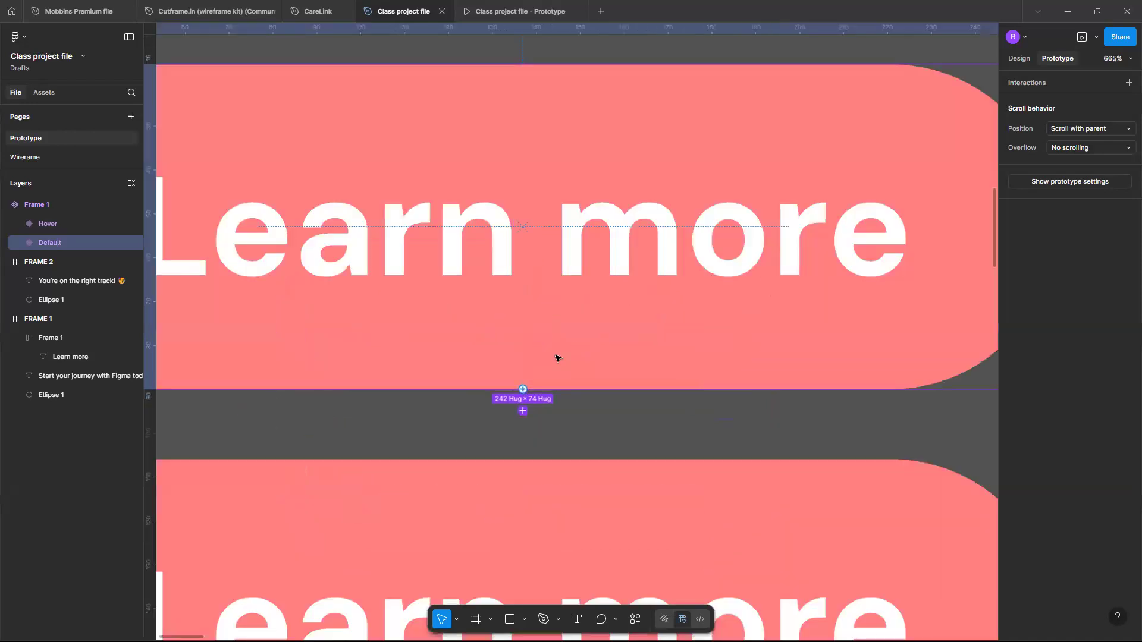
scroll(555, 356, "up", 1)
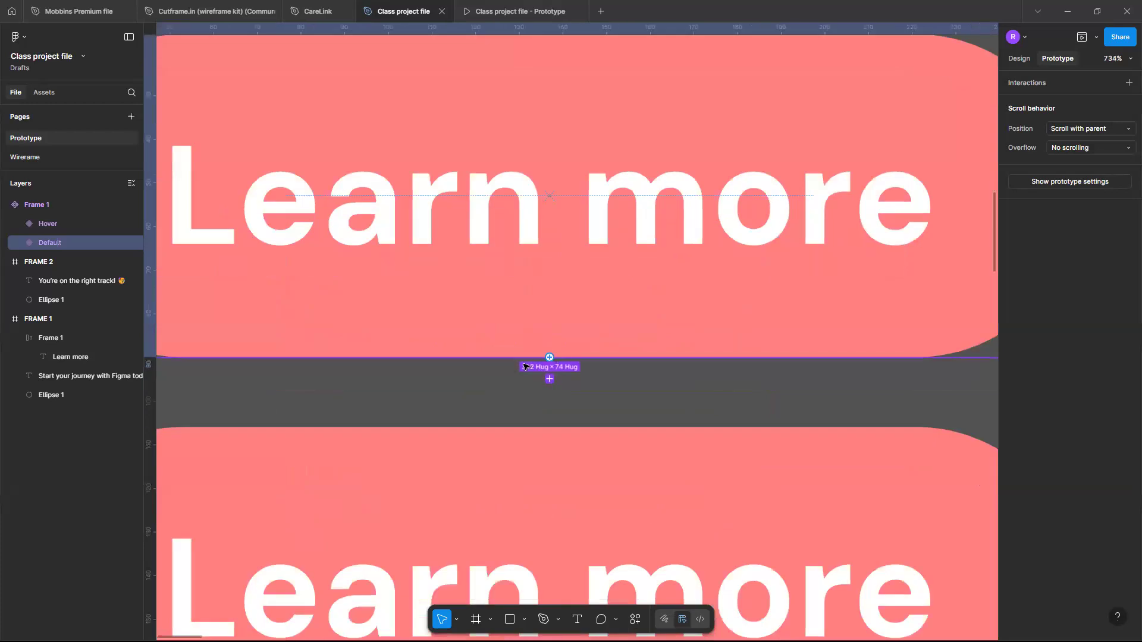
scroll(524, 367, "up", 5)
scroll(524, 367, "up", 5)
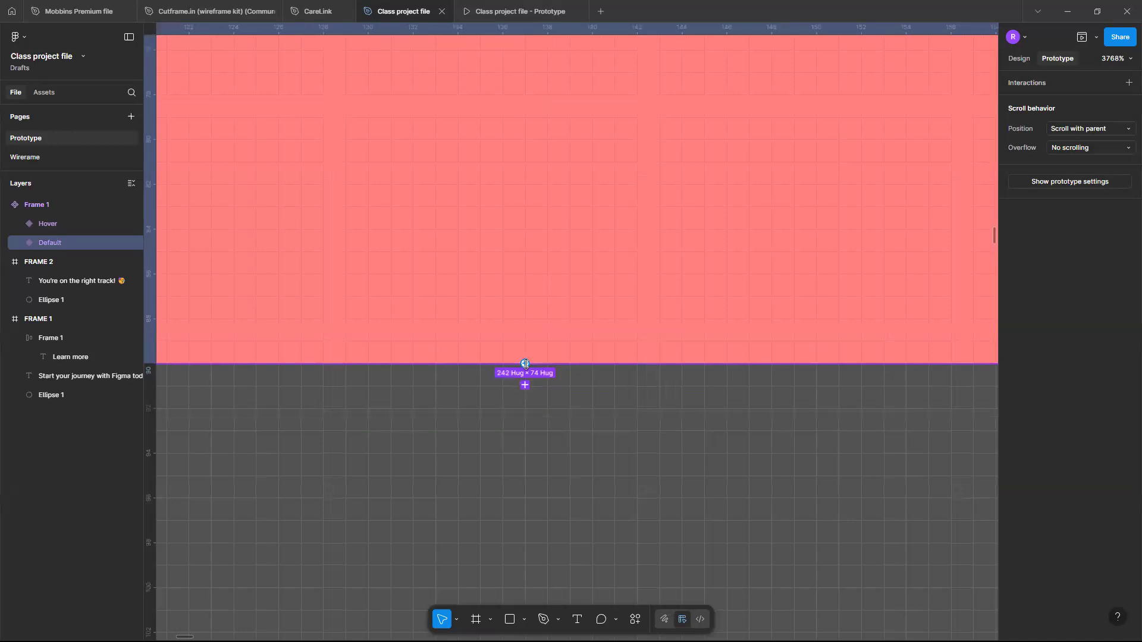
scroll(525, 364, "down", 5)
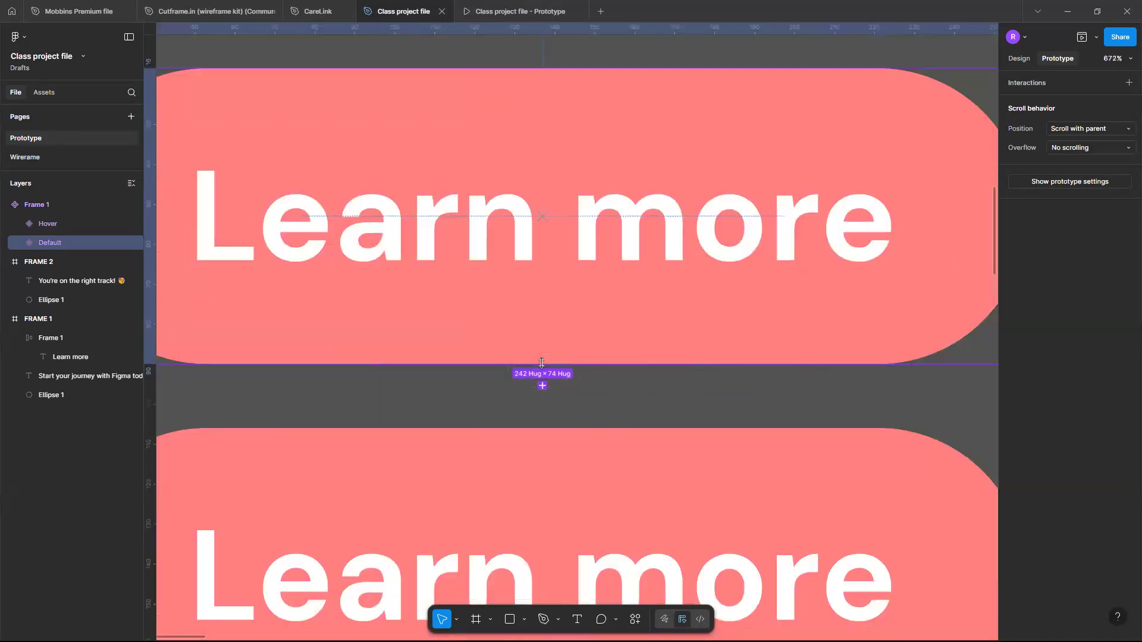
left_click_drag(542, 364, 547, 520)
scroll(547, 520, "down", 2)
scroll(516, 200, "down", 1)
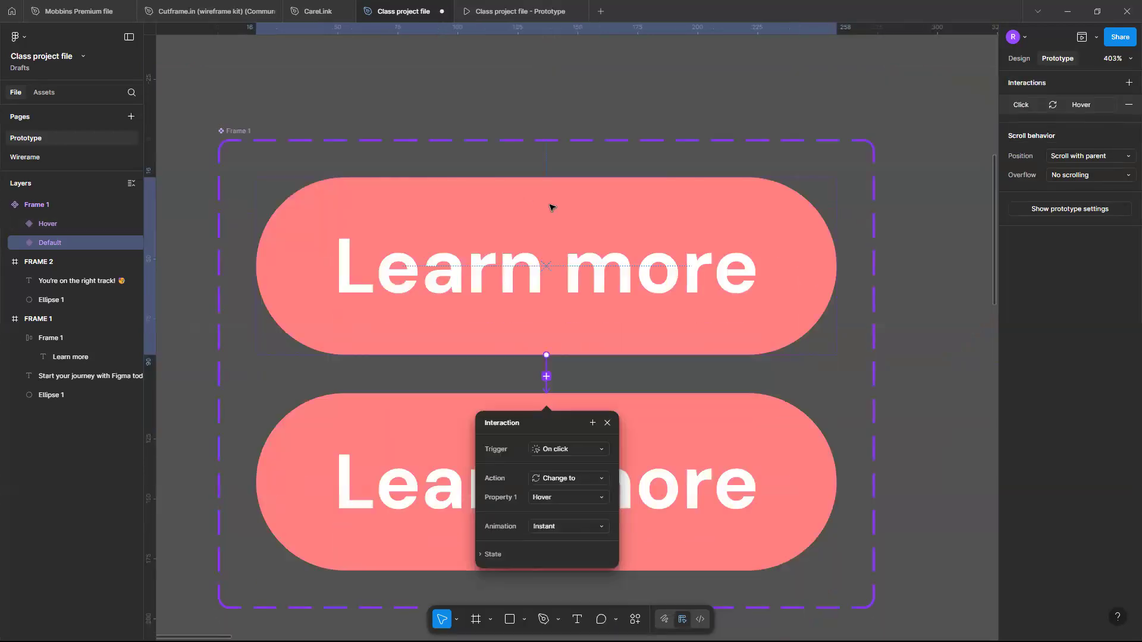
Set the interaction's trigger to While hovering, keeping Hover as the Property 1 target and Instant as the animation.
scroll(549, 205, "up", 3)
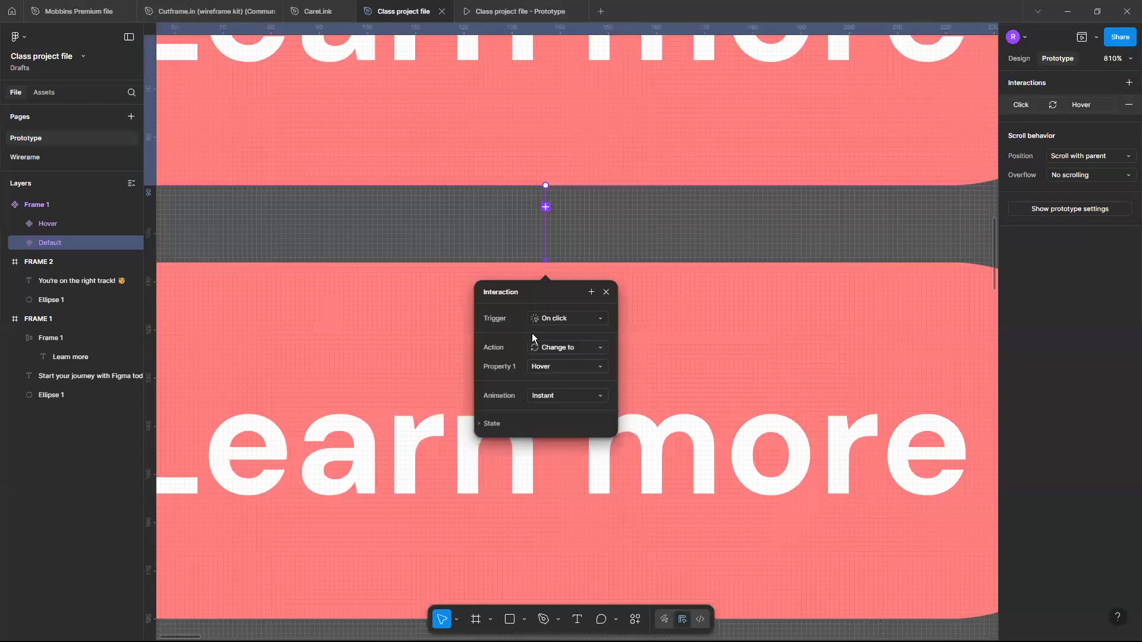
left_click(581, 318)
left_click(582, 318)
left_click(599, 320)
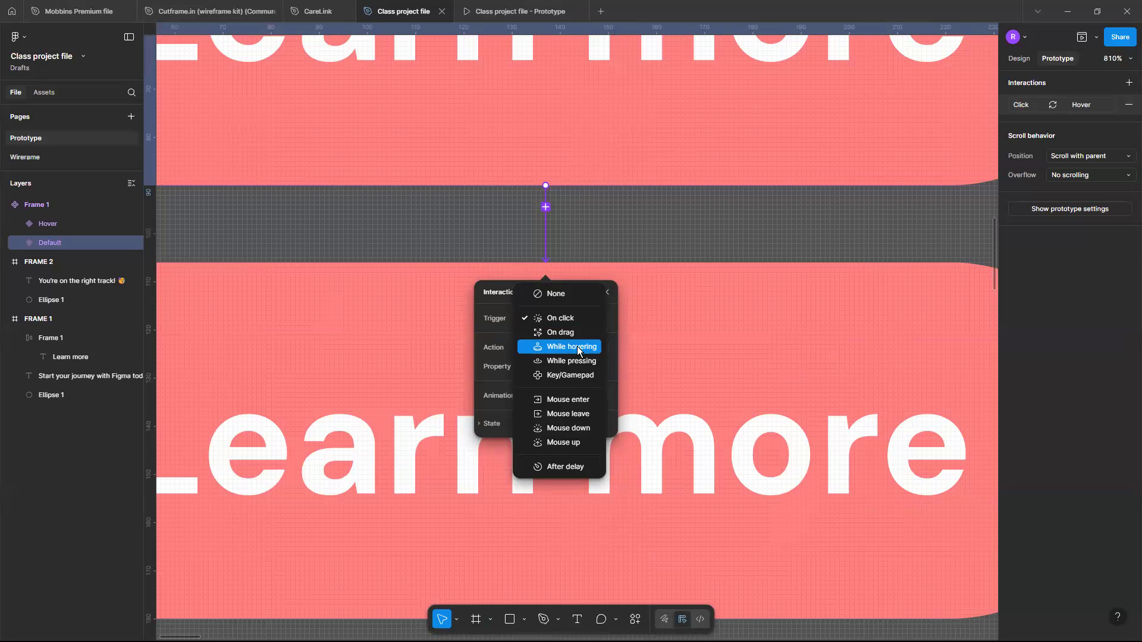
left_click(577, 346)
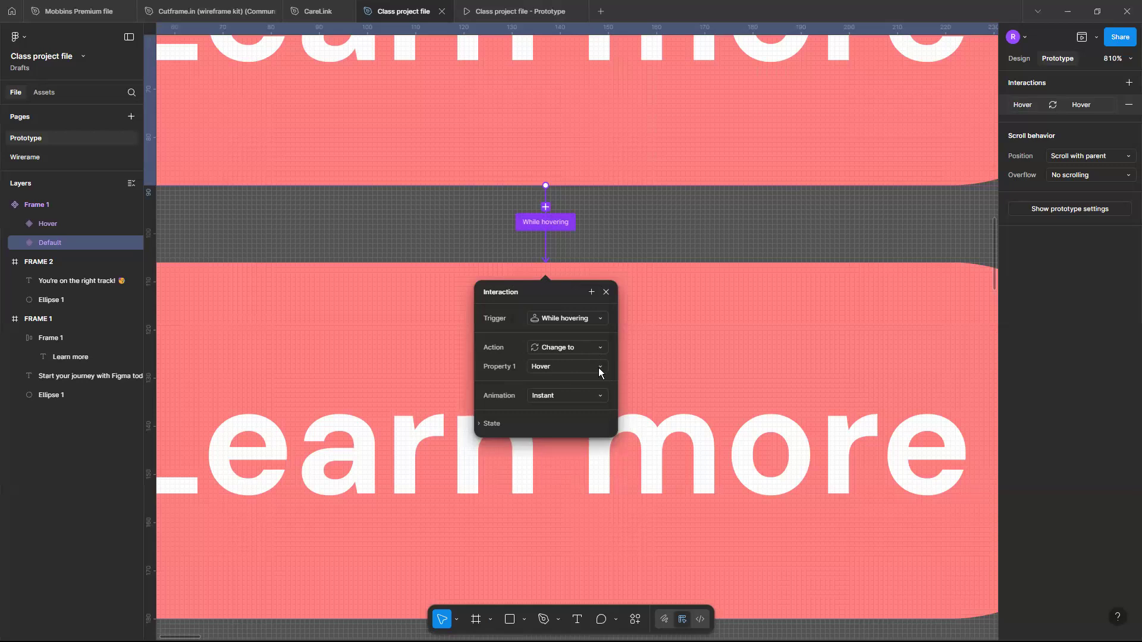
left_click(562, 367)
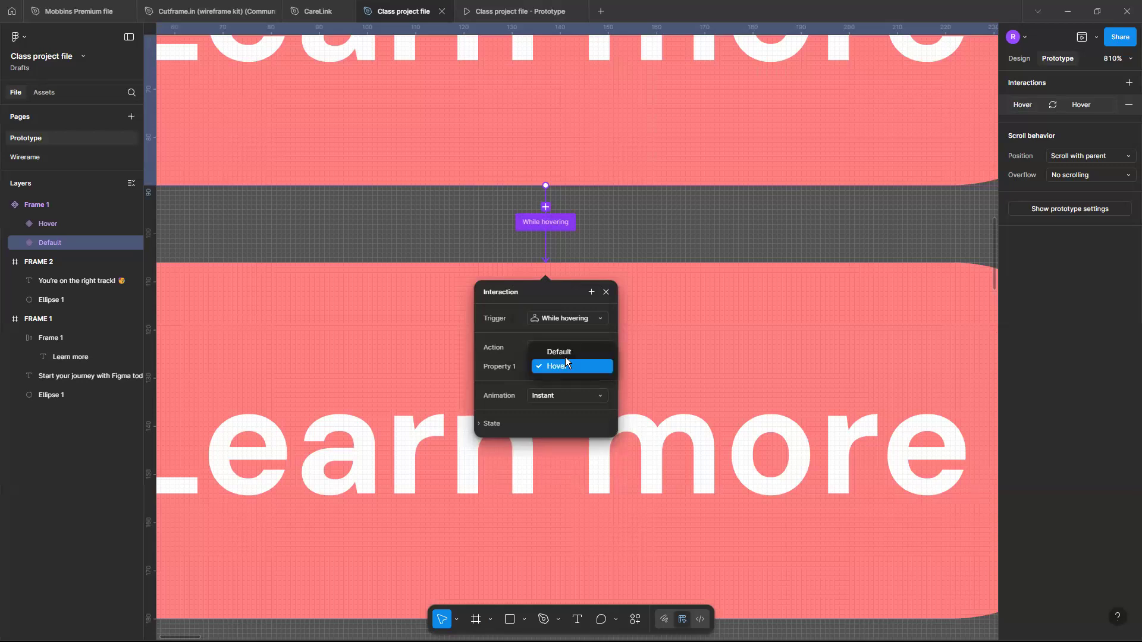
left_click(477, 319)
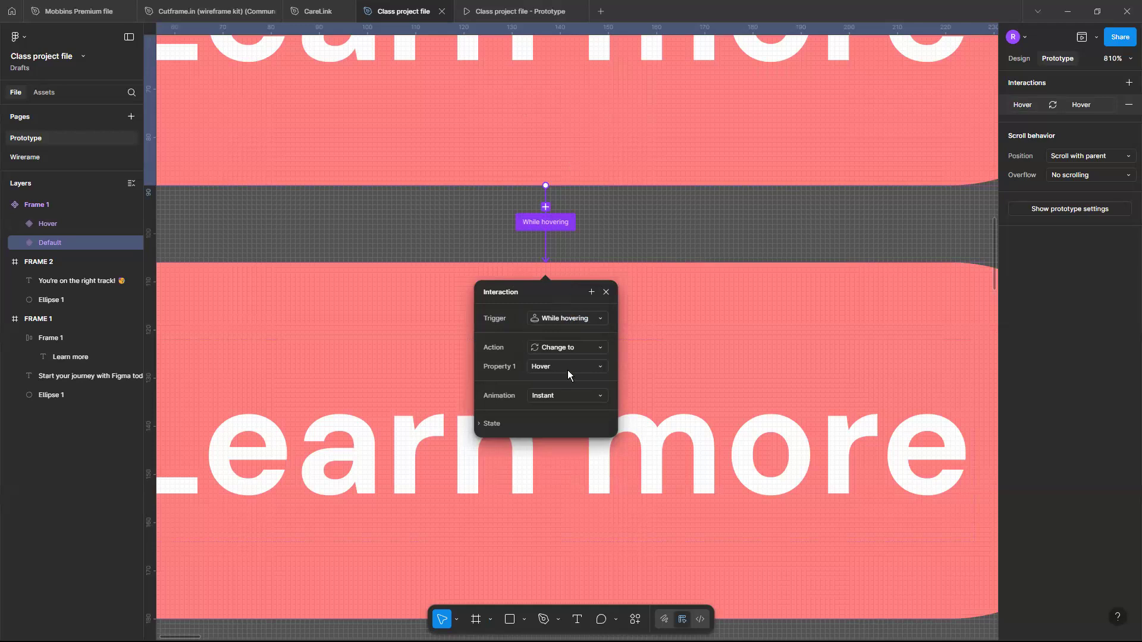
left_click(602, 396)
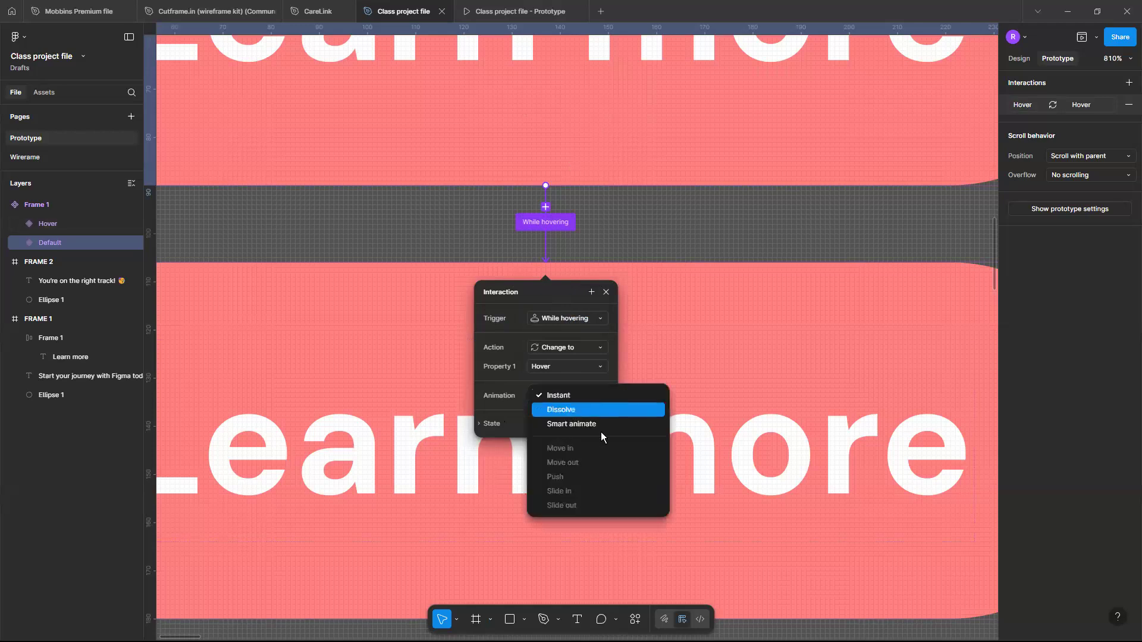
left_click(577, 396)
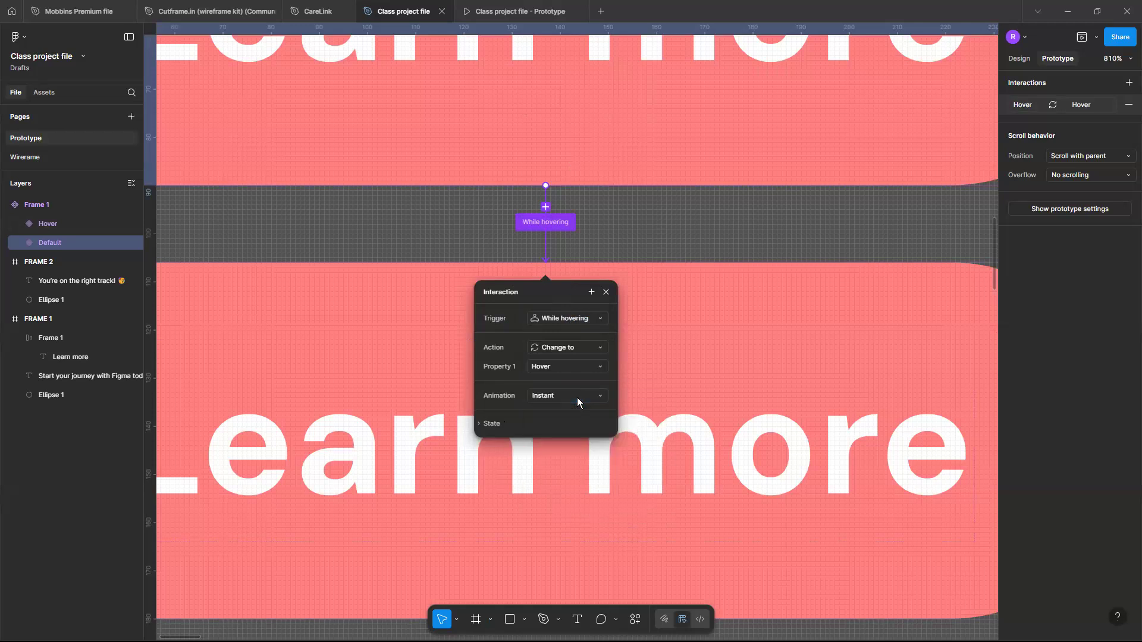
Change the Hover variant's fill to the page colour FF6666.
left_click(653, 378)
scroll(597, 371, "down", 5)
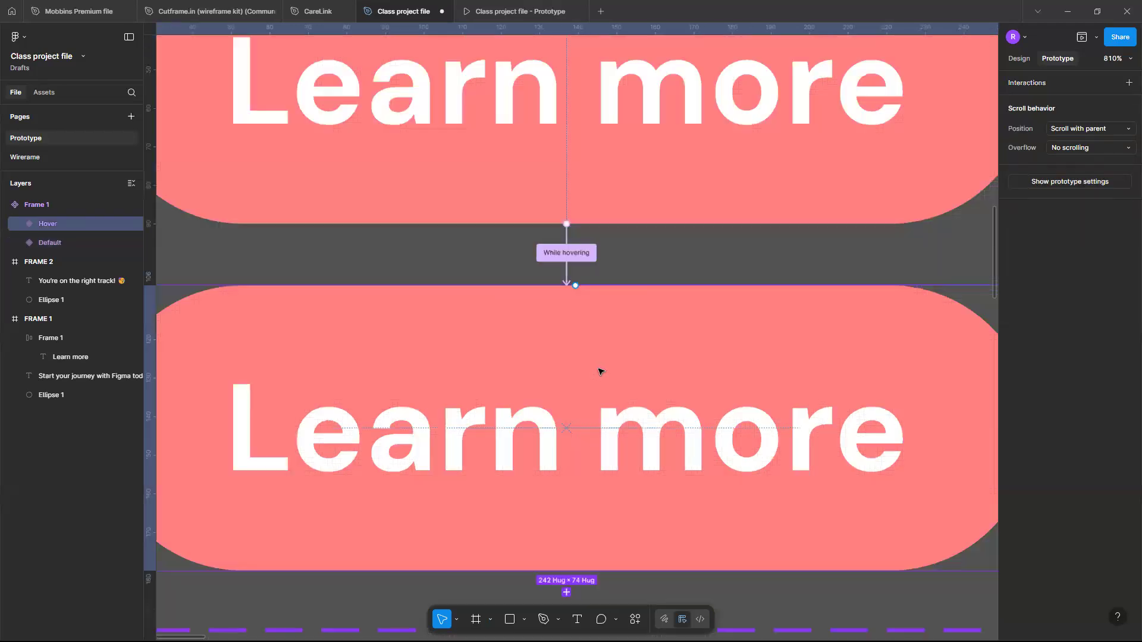
scroll(600, 372, "down", 4)
scroll(623, 355, "down", 5)
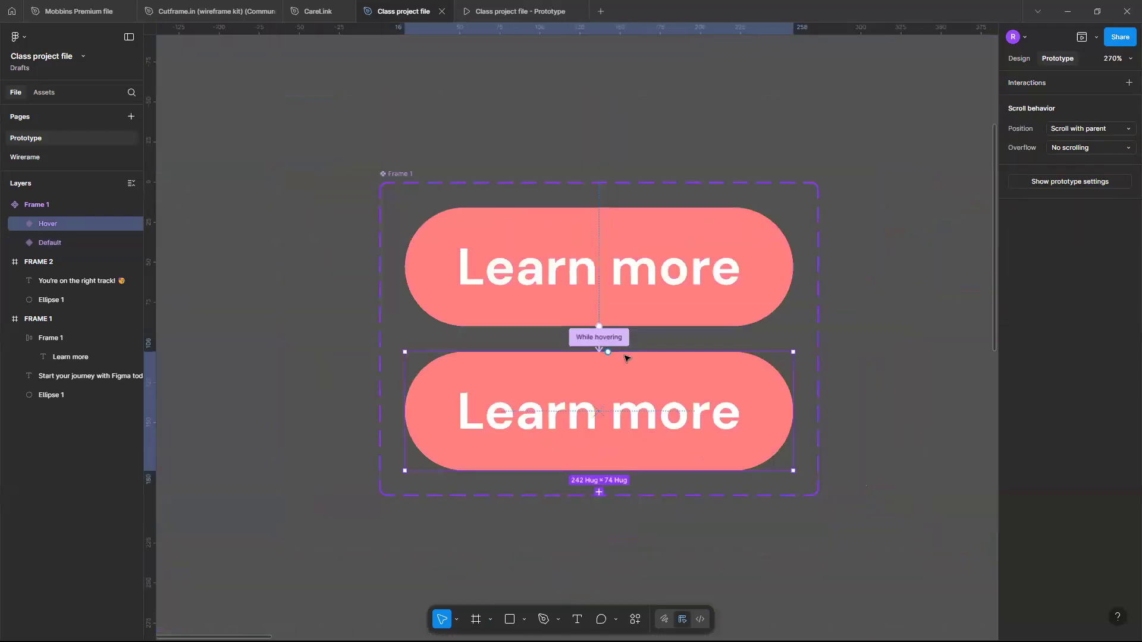
scroll(680, 380, "up", 5)
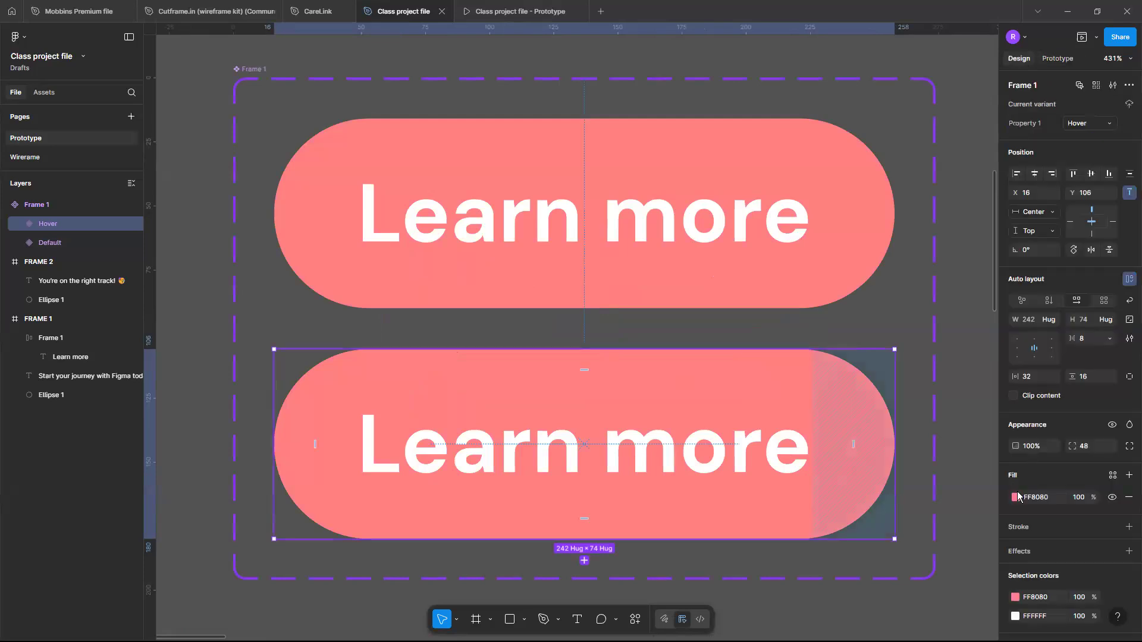
left_click(1015, 499)
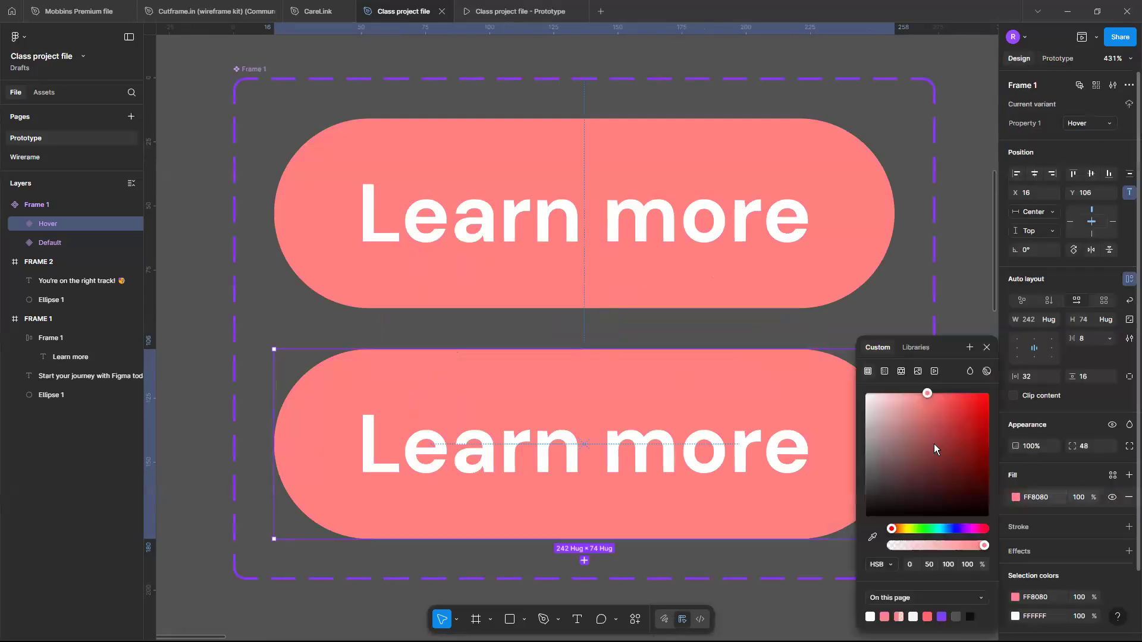
left_click(927, 435)
left_click_drag(971, 422, 966, 418)
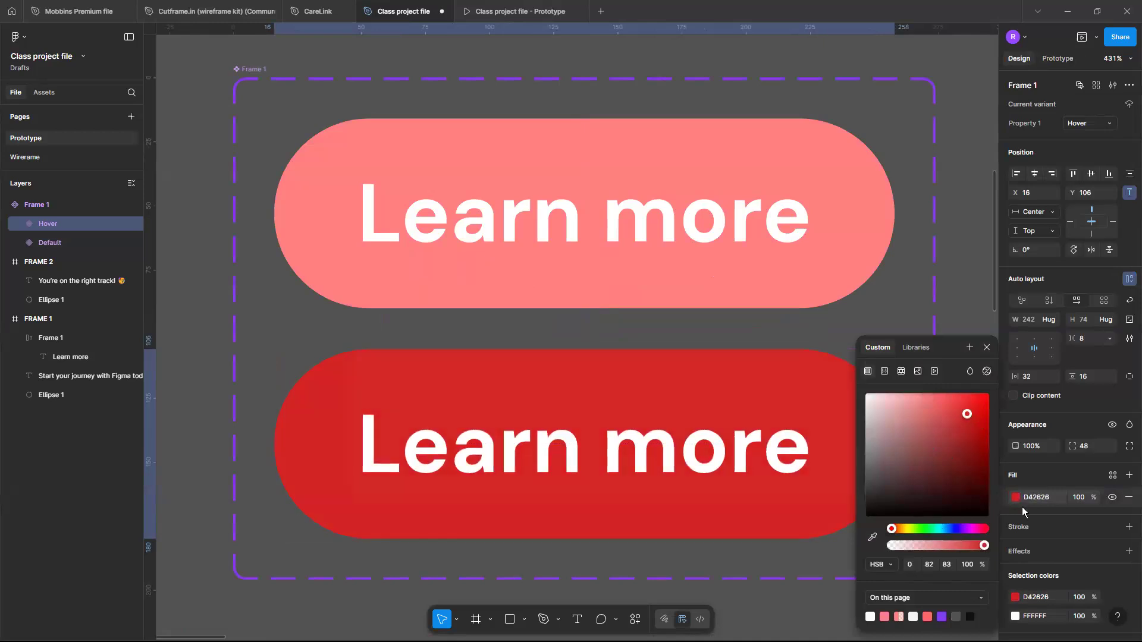
left_click(930, 615)
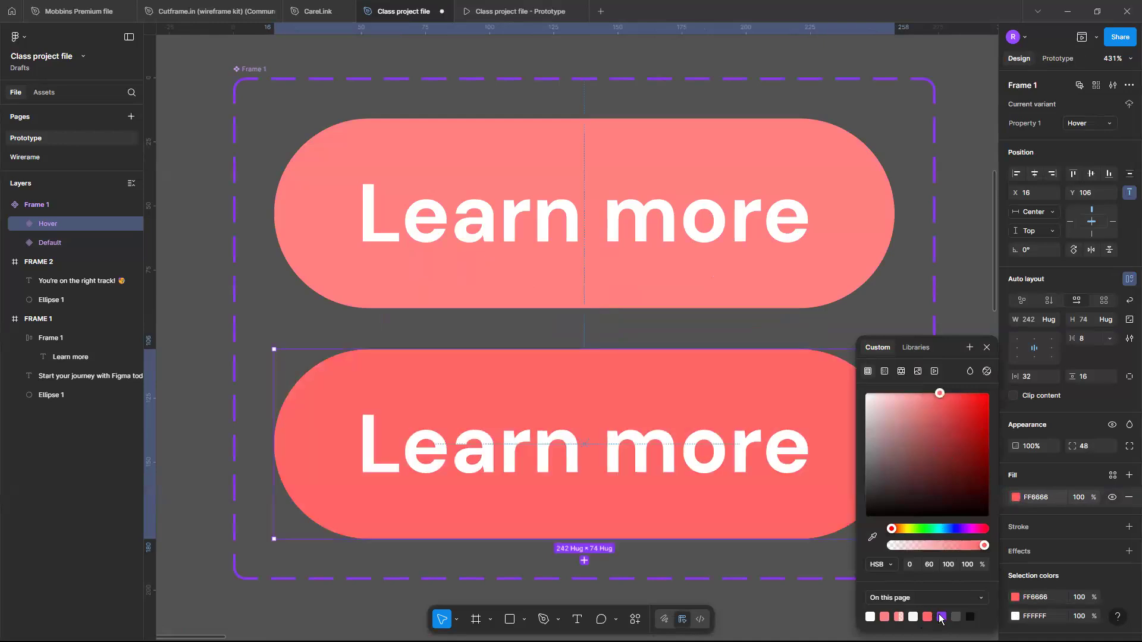
left_click(986, 347)
left_click(957, 306)
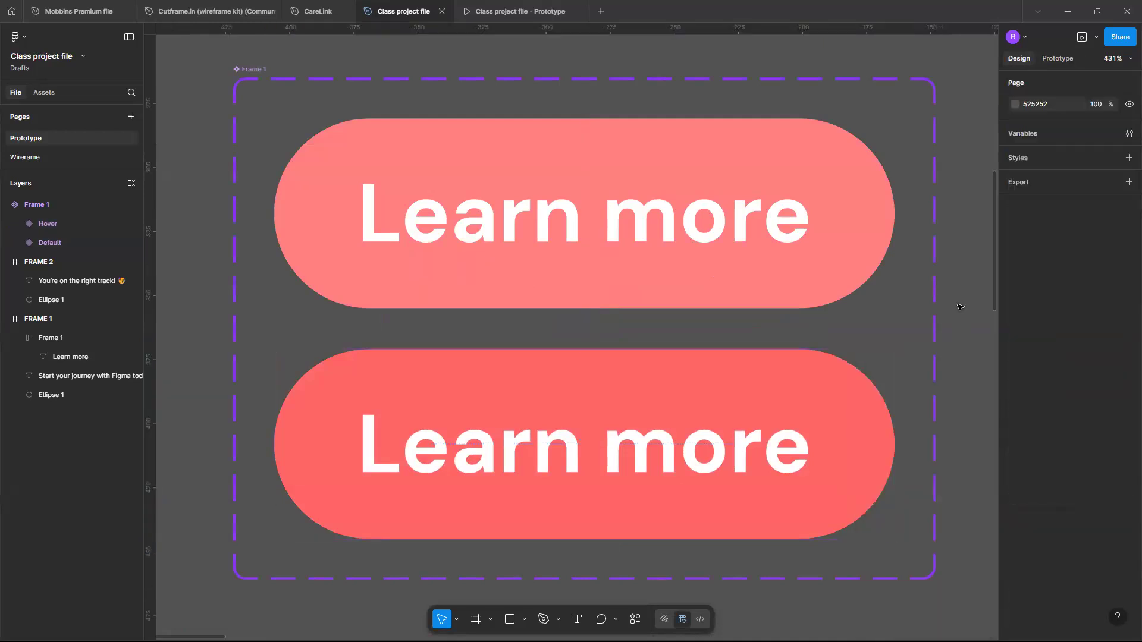
scroll(959, 307, "down", 2)
scroll(959, 307, "up", 2)
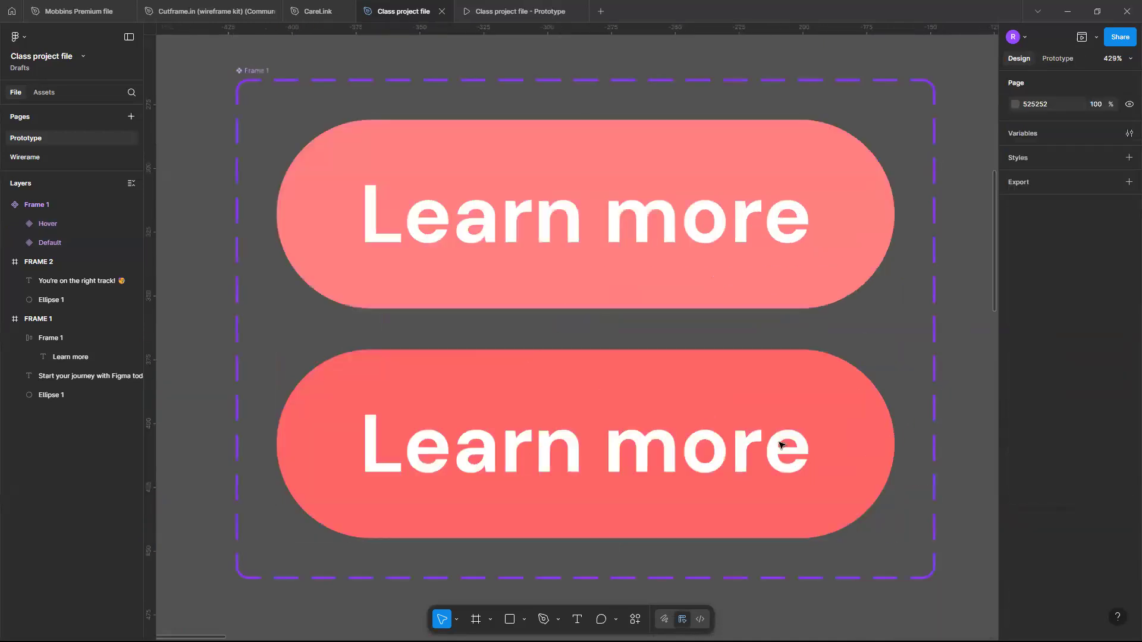
scroll(790, 428, "up", 1)
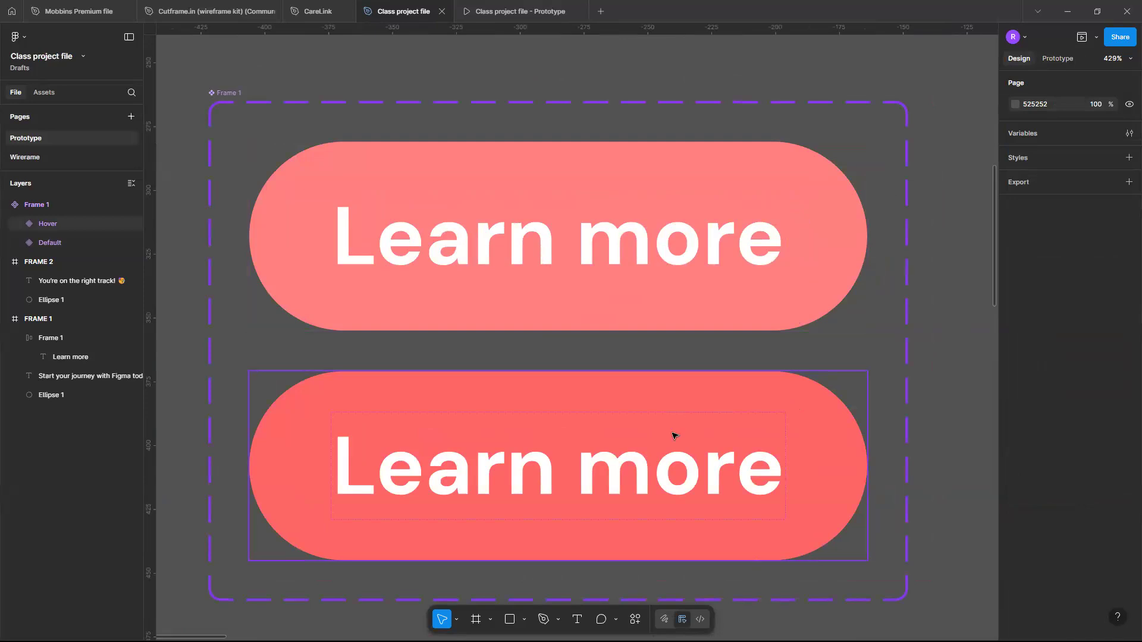
scroll(672, 436, "up", 1)
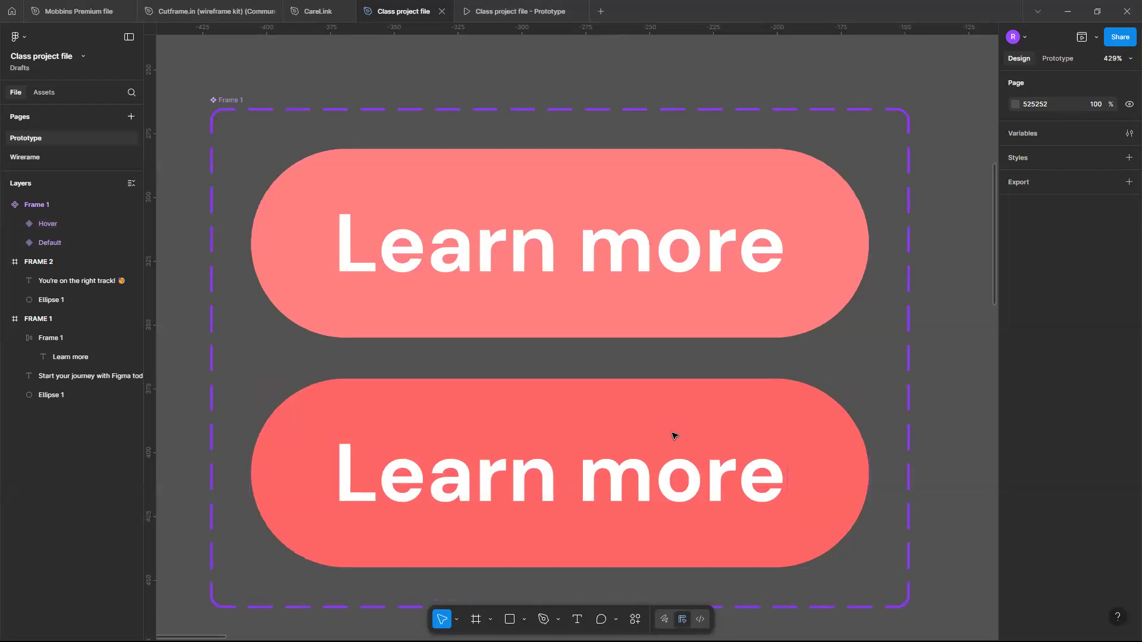
Examine the plain Learn more button under the FRAME 1 heading alongside the two-variant button component.
scroll(674, 436, "down", 10)
scroll(674, 436, "right", 2)
scroll(674, 436, "up", 3)
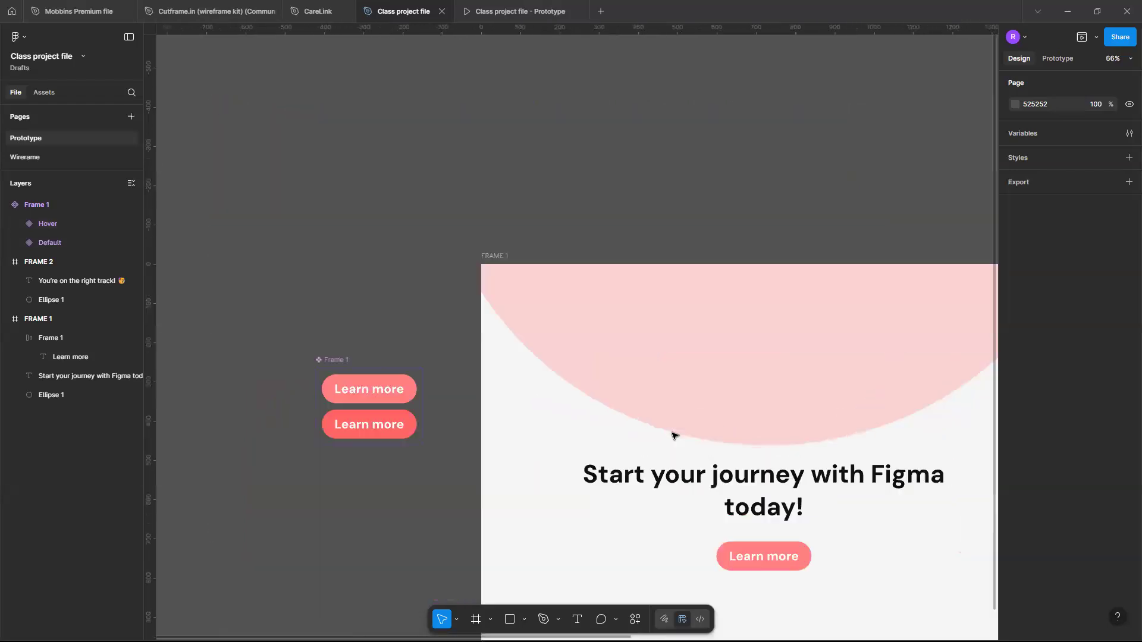
scroll(436, 349, "down", 1)
scroll(436, 349, "right", 2)
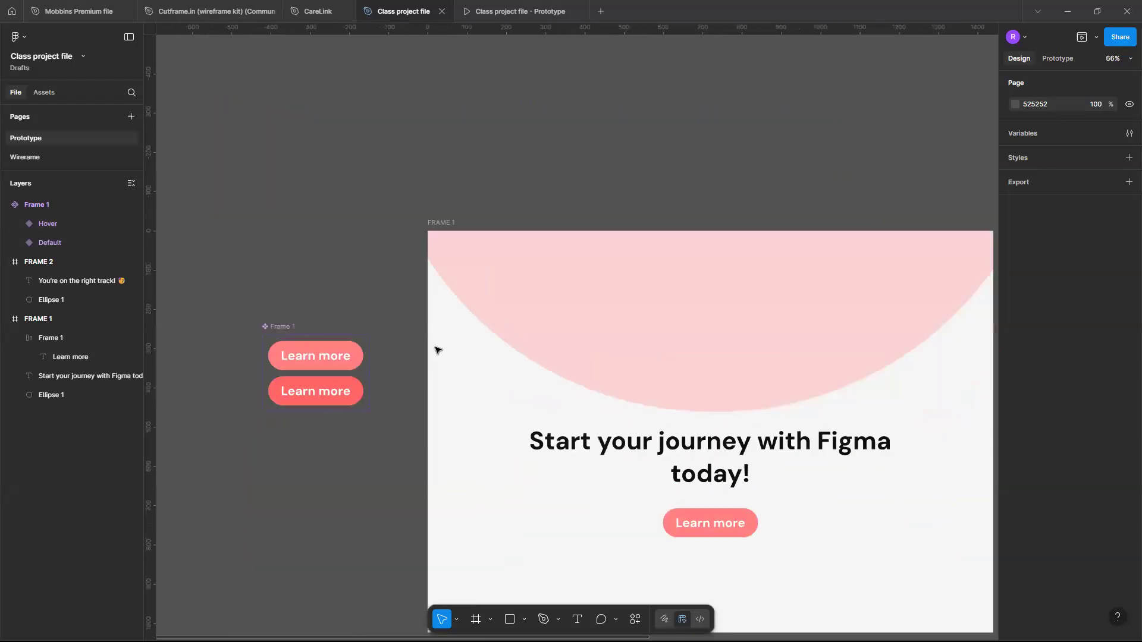
left_click(752, 520)
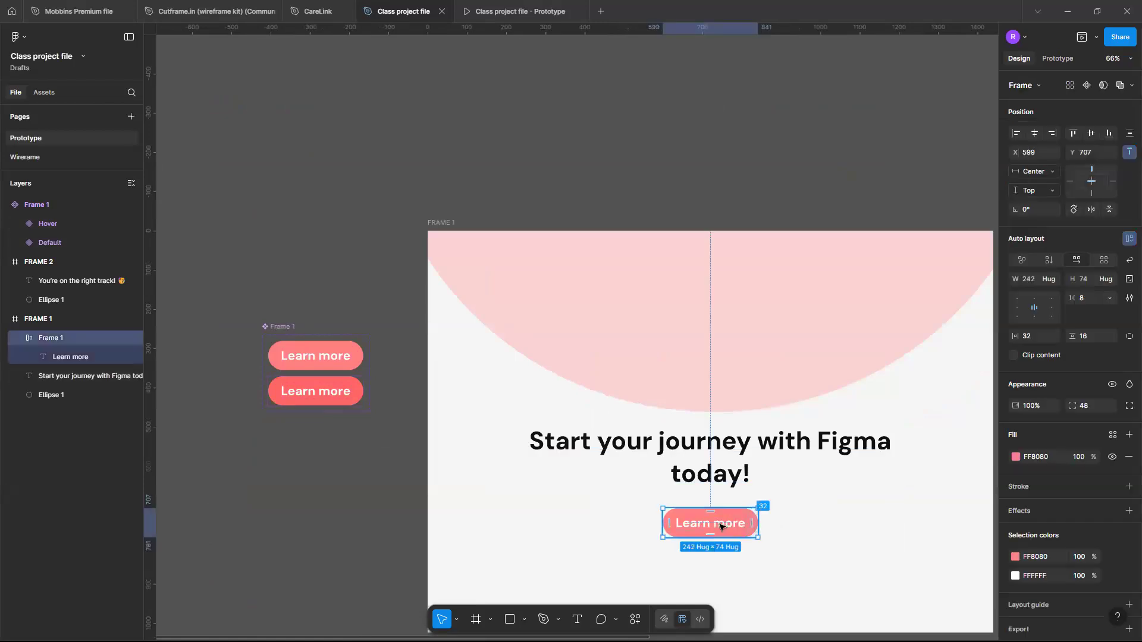
scroll(720, 523, "up", 8)
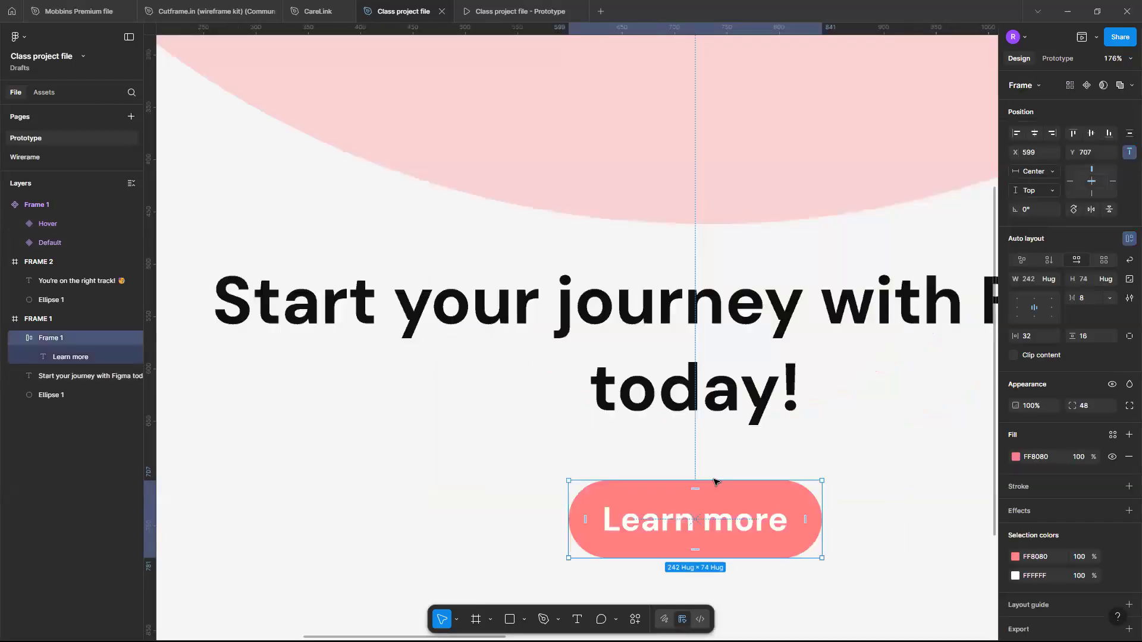
scroll(715, 482, "down", 8)
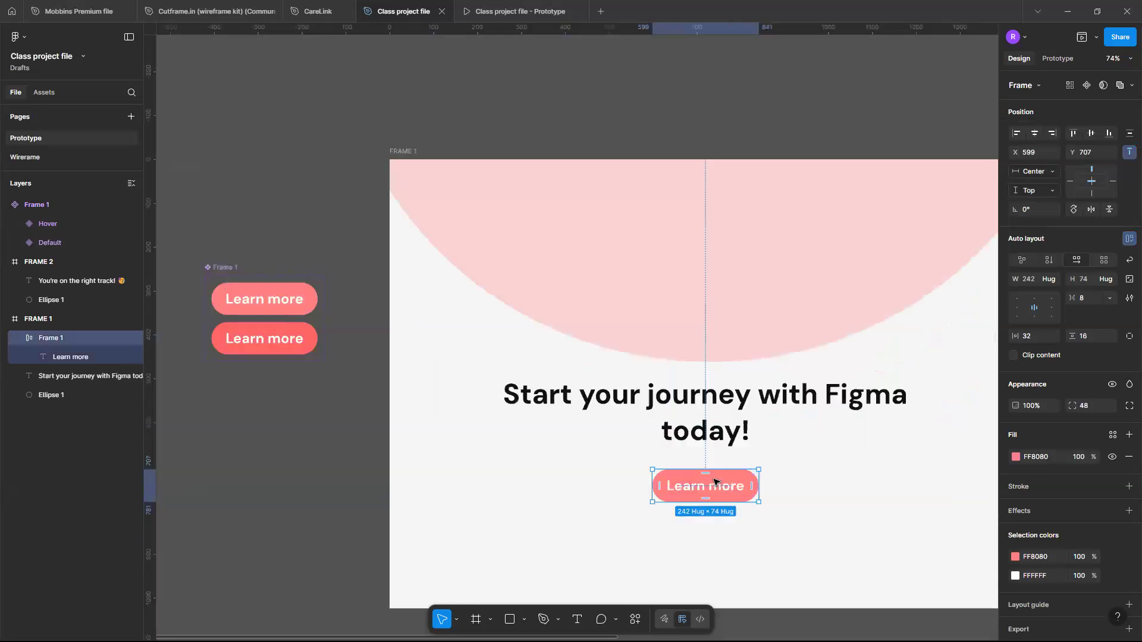
scroll(715, 481, "left", 1)
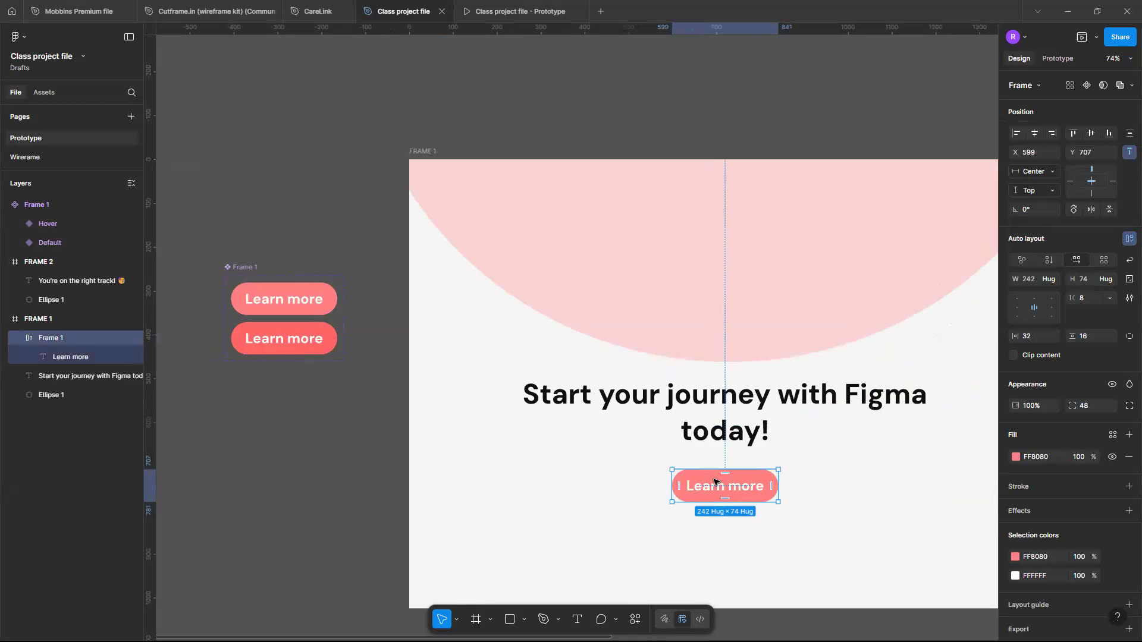
Show the file's component assets and rename the Learn more component set as Button.
left_click(44, 93)
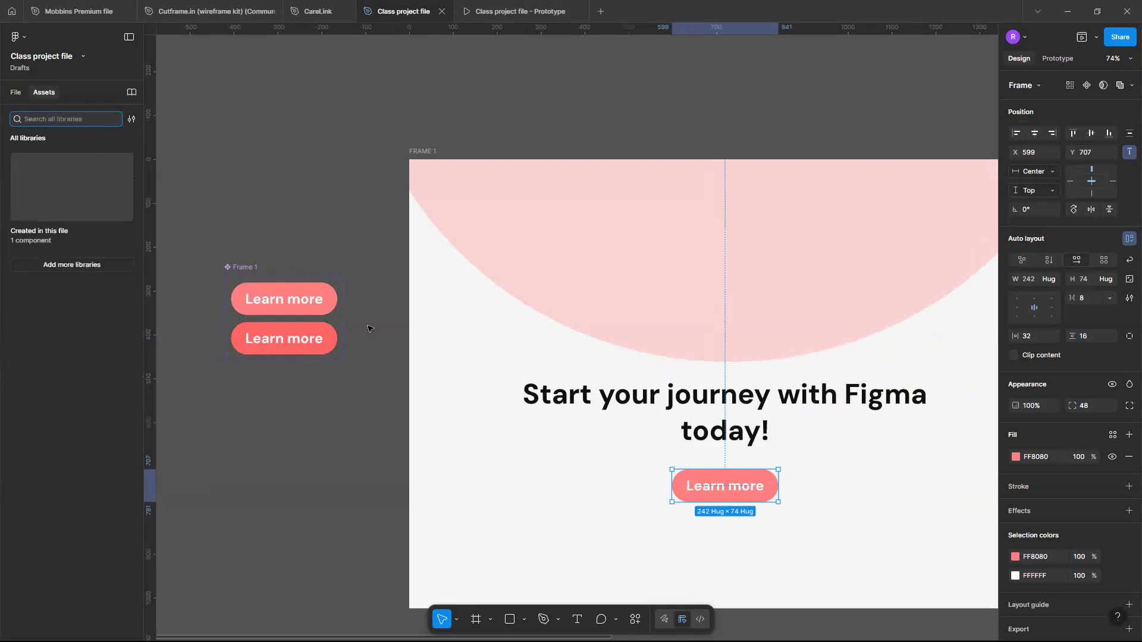
double_click(242, 265)
type("But")
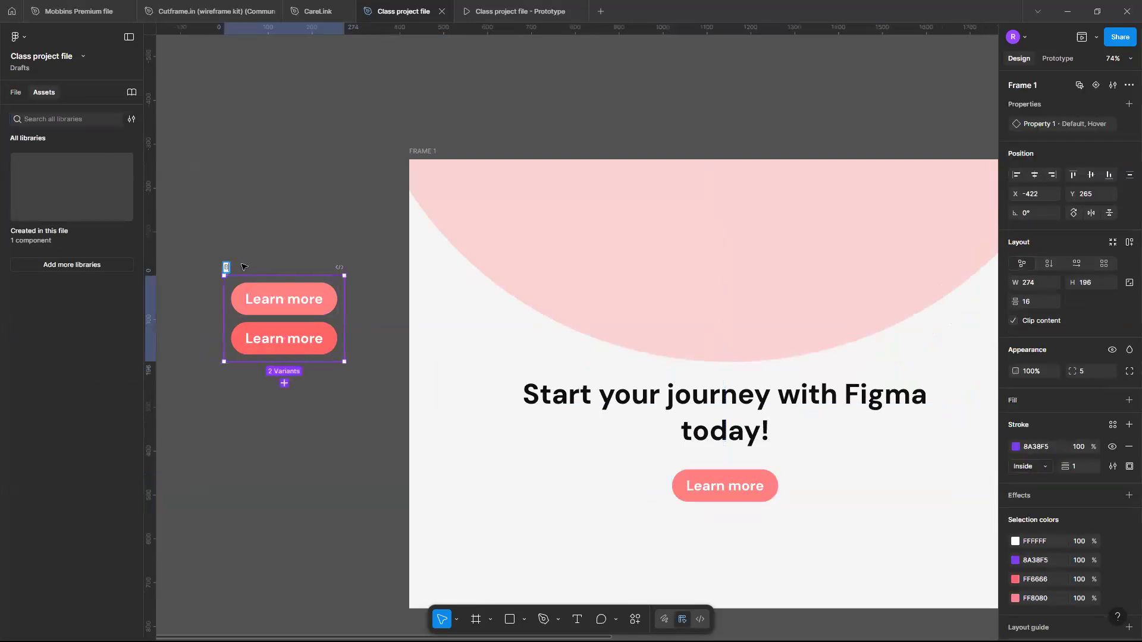
type("ton")
key("Return")
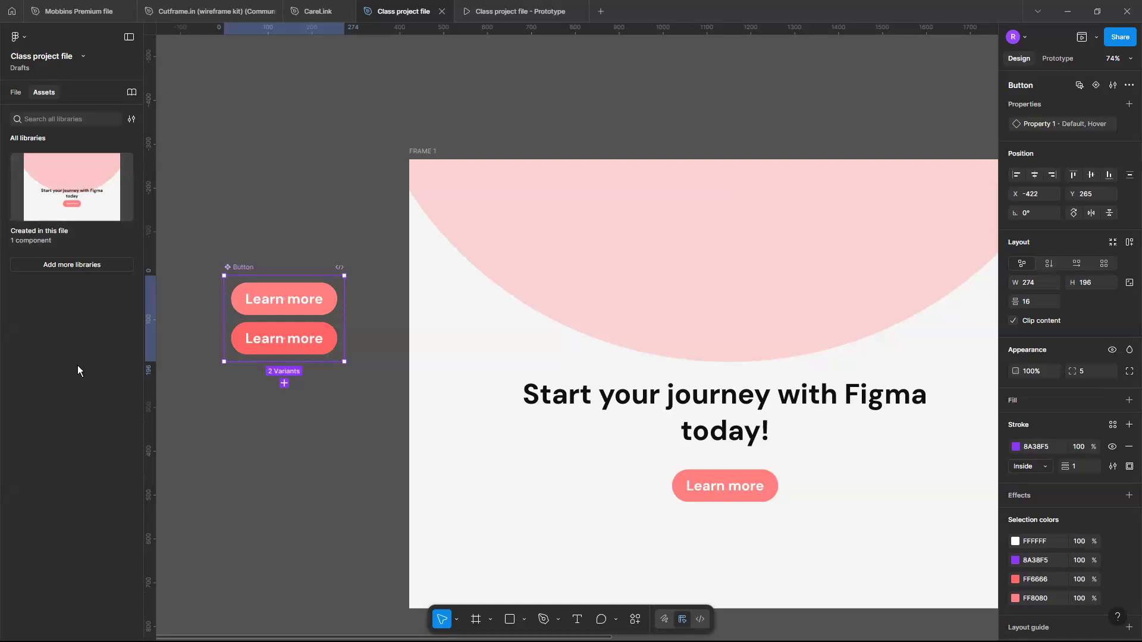
Paste an instance of the Default Button variant into FRAME 1 and place it beside the existing Learn more button.
left_click(293, 310)
scroll(312, 309, "up", 5)
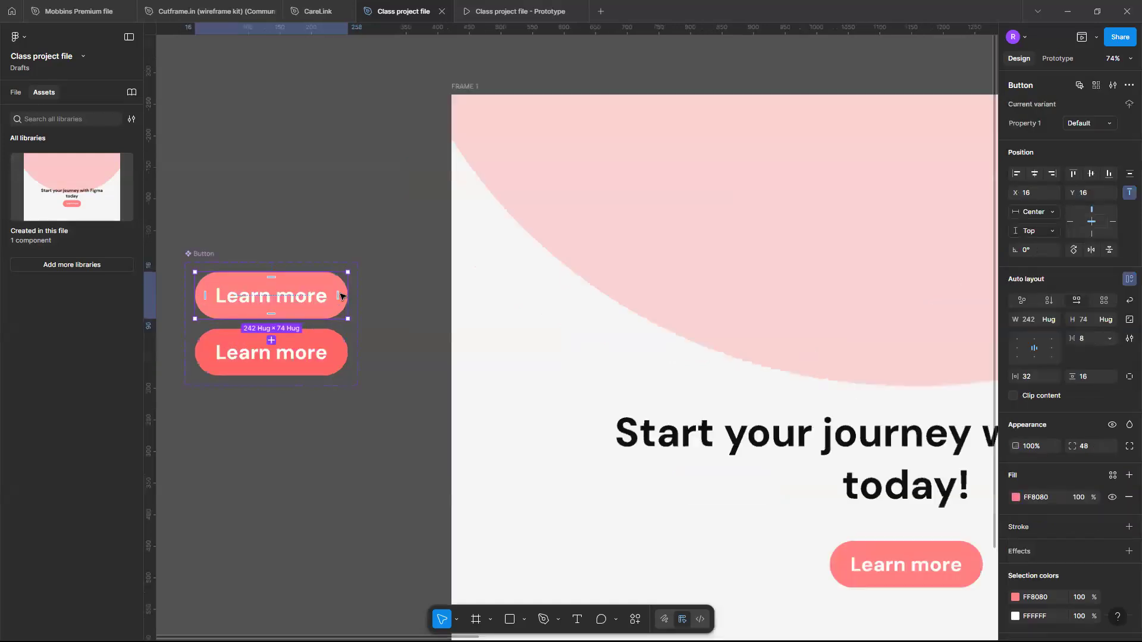
scroll(341, 295, "left", 5)
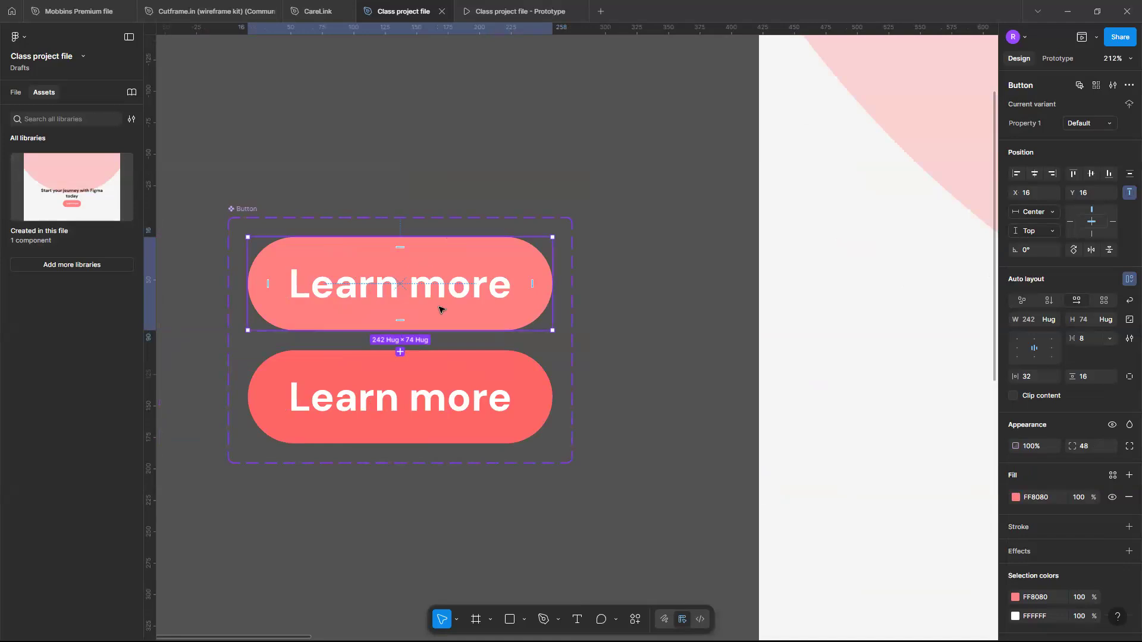
key("ctrl+v")
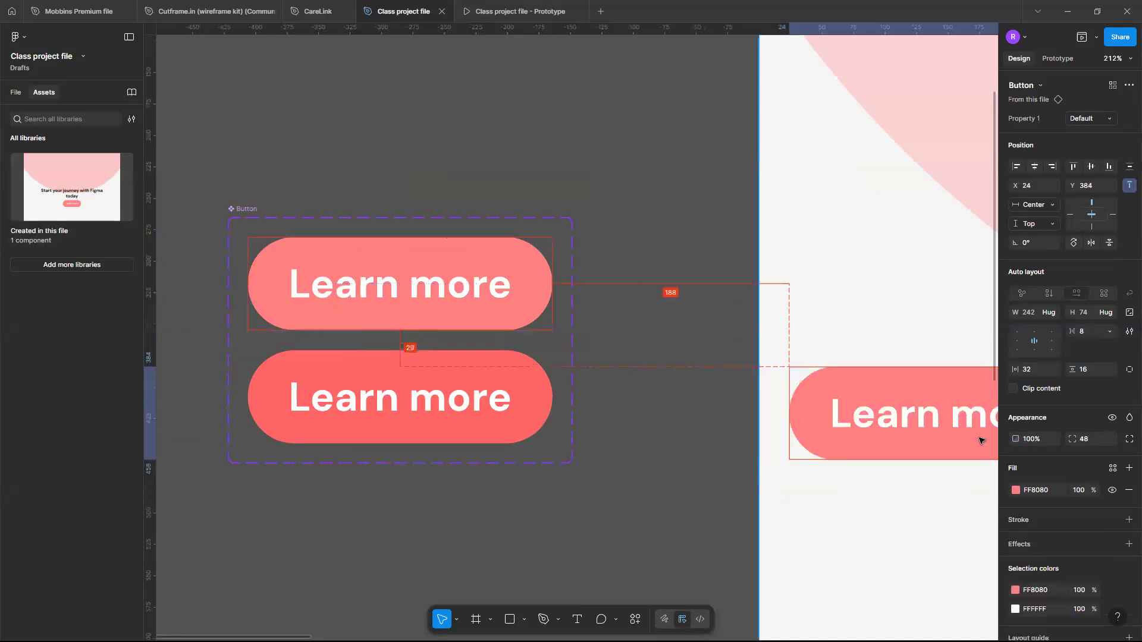
scroll(981, 440, "right", 5)
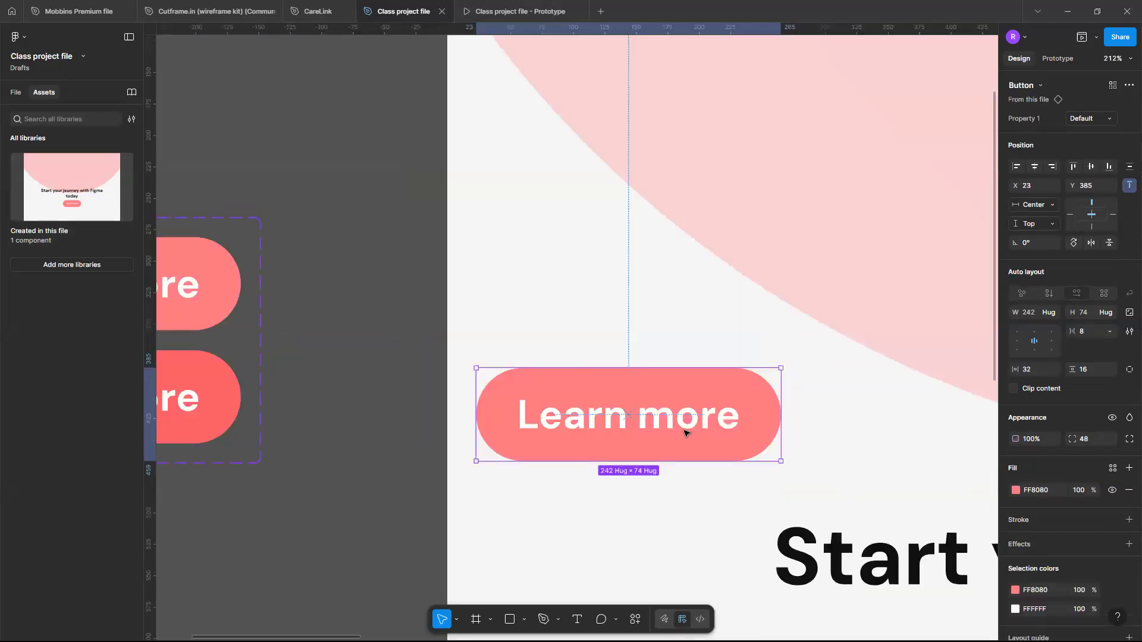
scroll(504, 326, "down", 5)
scroll(384, 368, "down", 4)
left_click_drag(511, 476, 525, 502)
Delete the original Learn more button and centre the Button instance horizontally in its place, at X 599, Y 720.
left_click(656, 508)
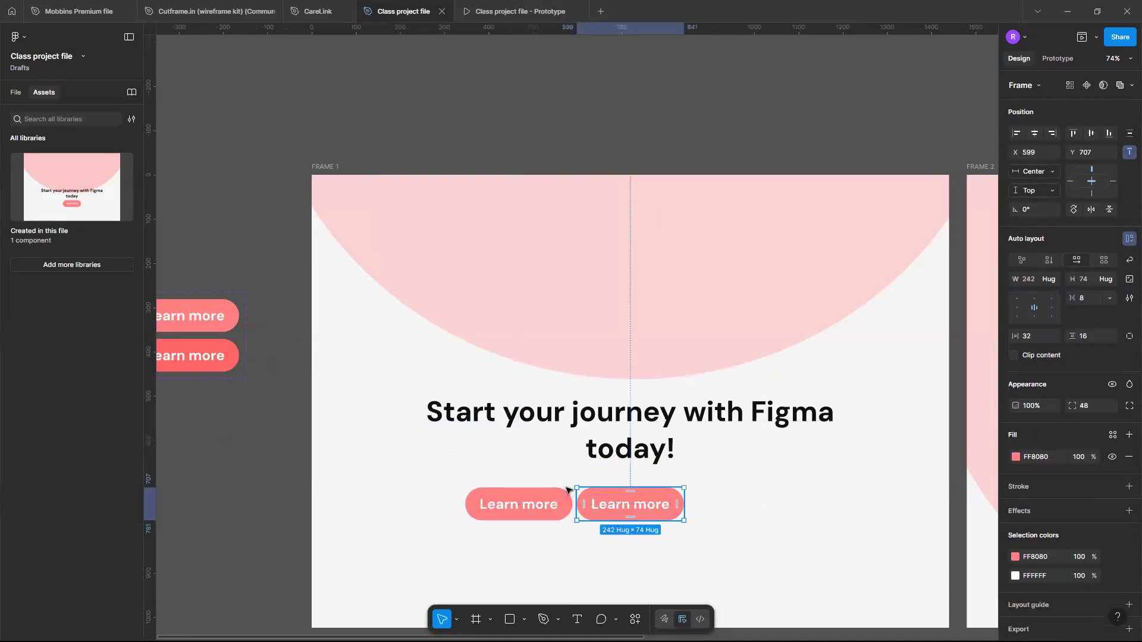
key("Delete")
left_click_drag(535, 504, 650, 509)
left_click(1034, 168)
left_click(728, 486)
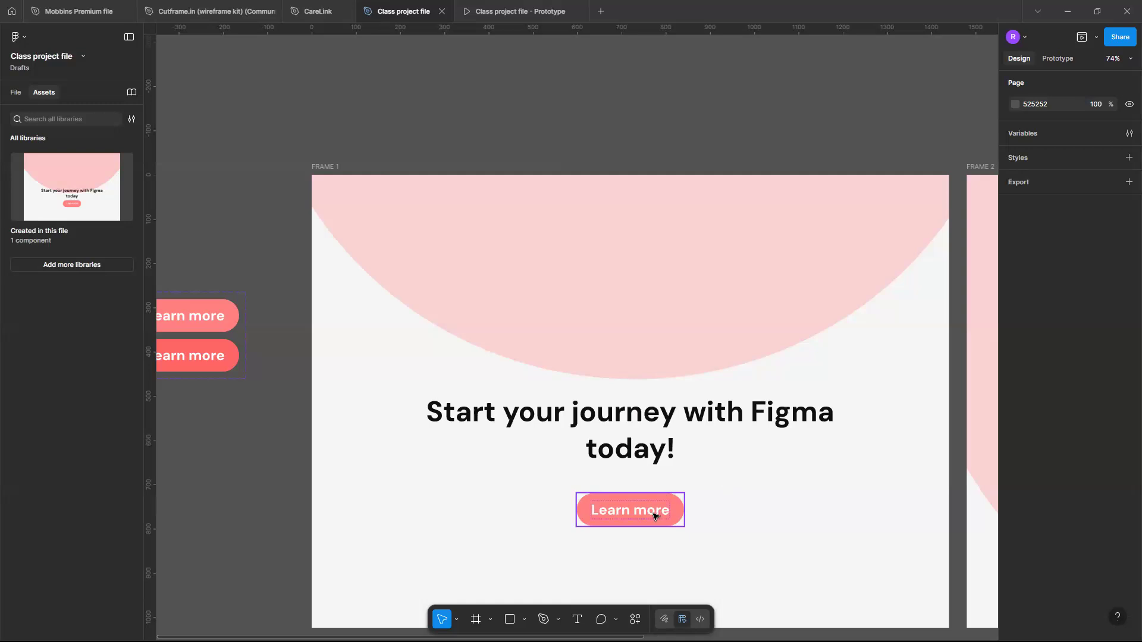
Select the Learn more Button instance in FRAME 1 and switch to prototype editing.
scroll(653, 515, "down", 5)
scroll(652, 515, "up", 3)
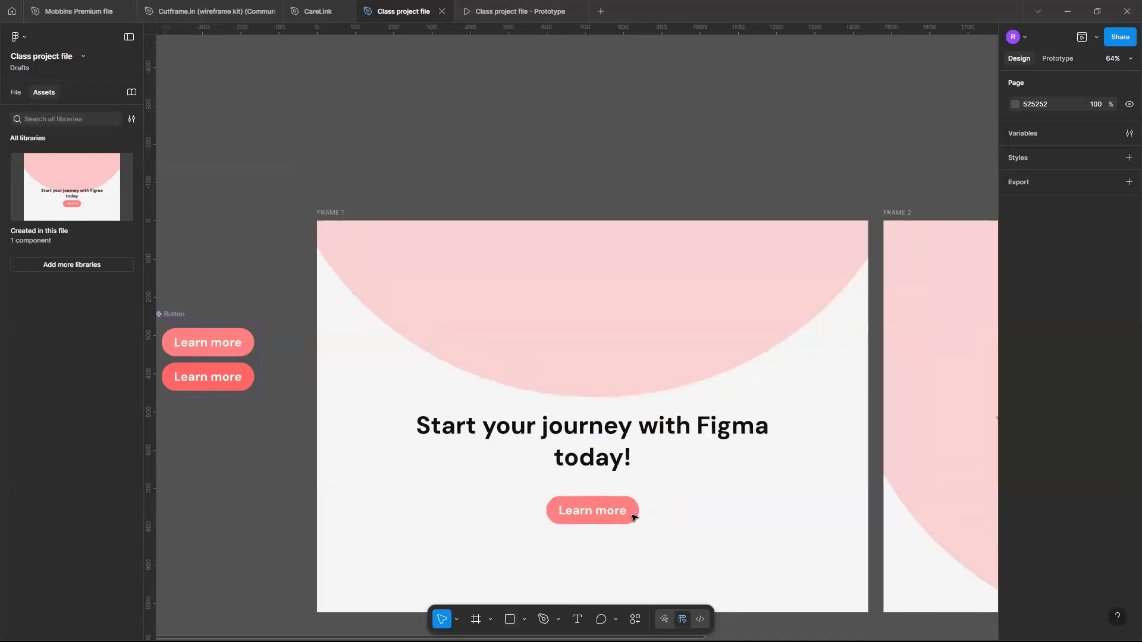
scroll(634, 518, "up", 3)
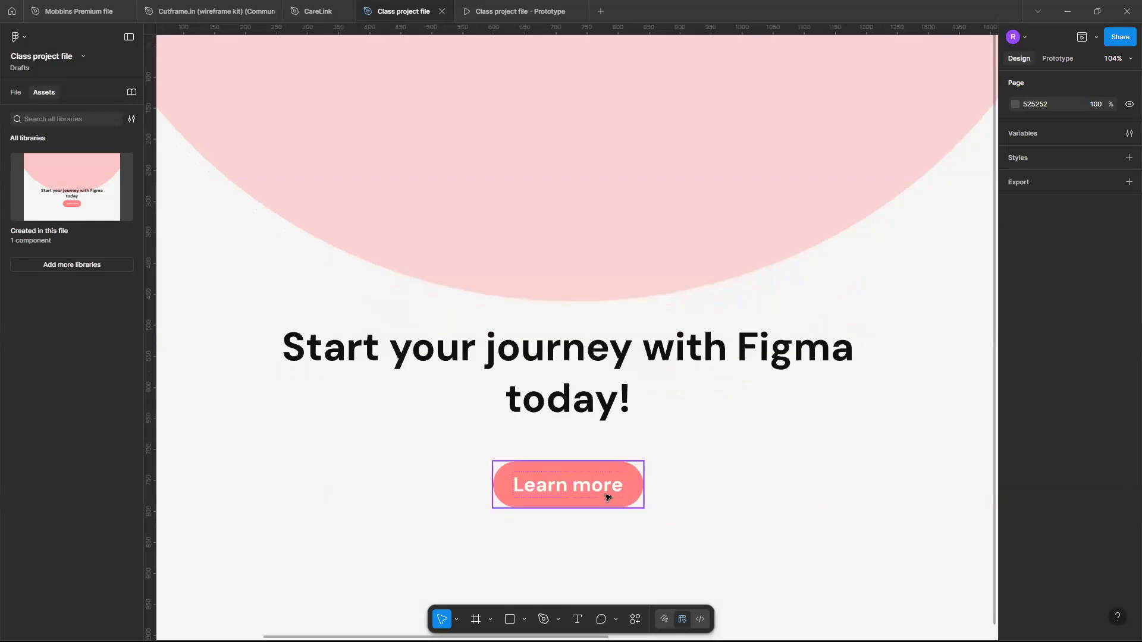
scroll(606, 498, "down", 3)
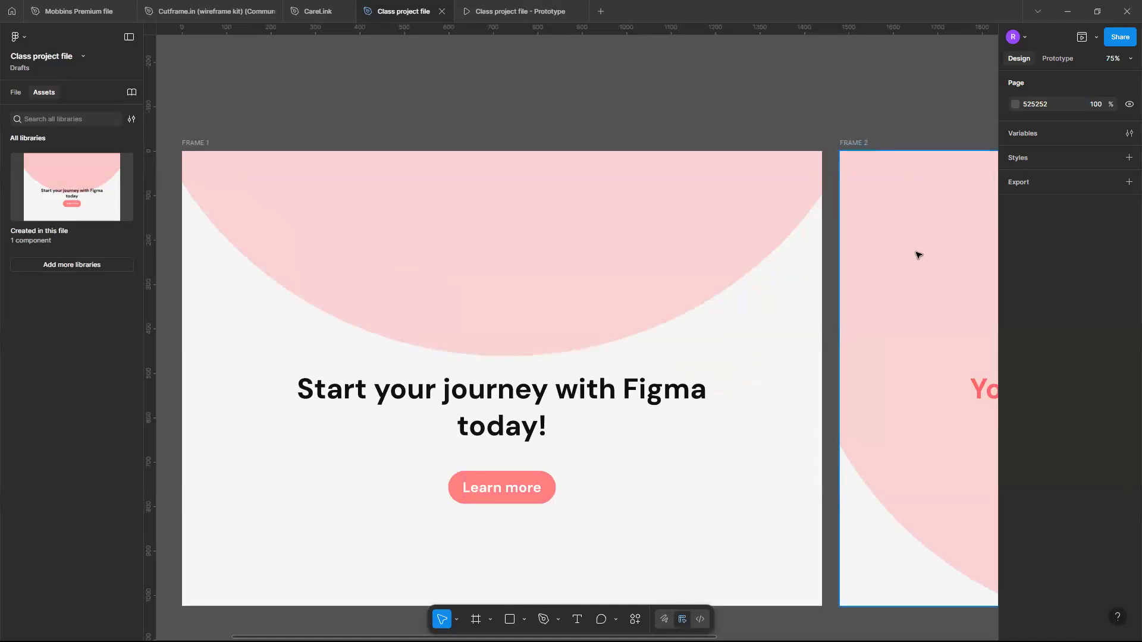
left_click(510, 497)
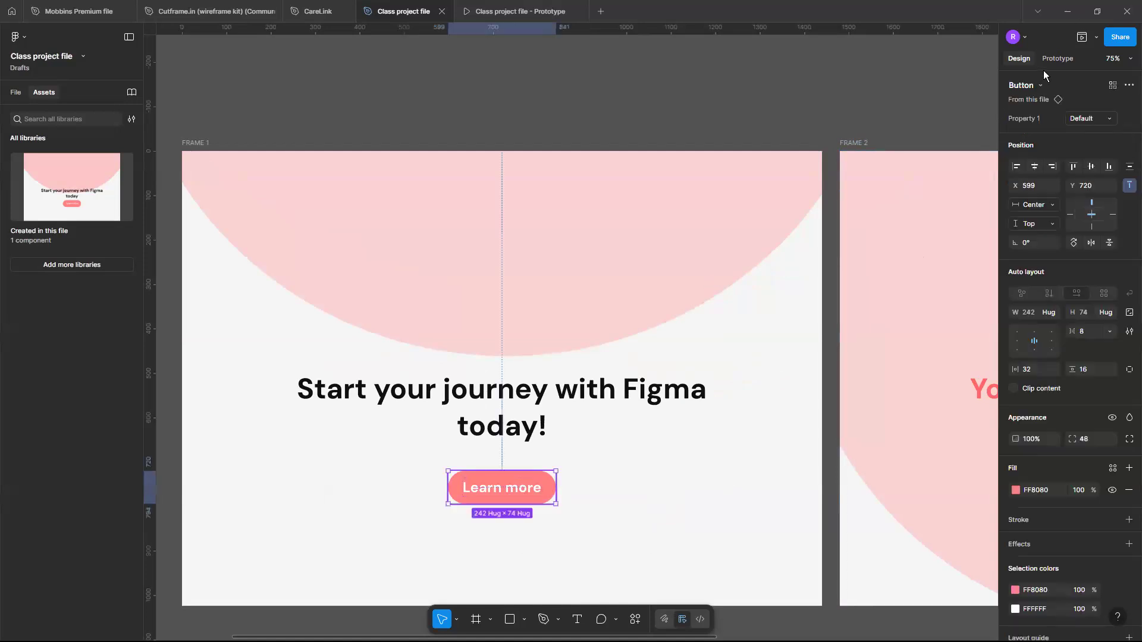
left_click(1061, 59)
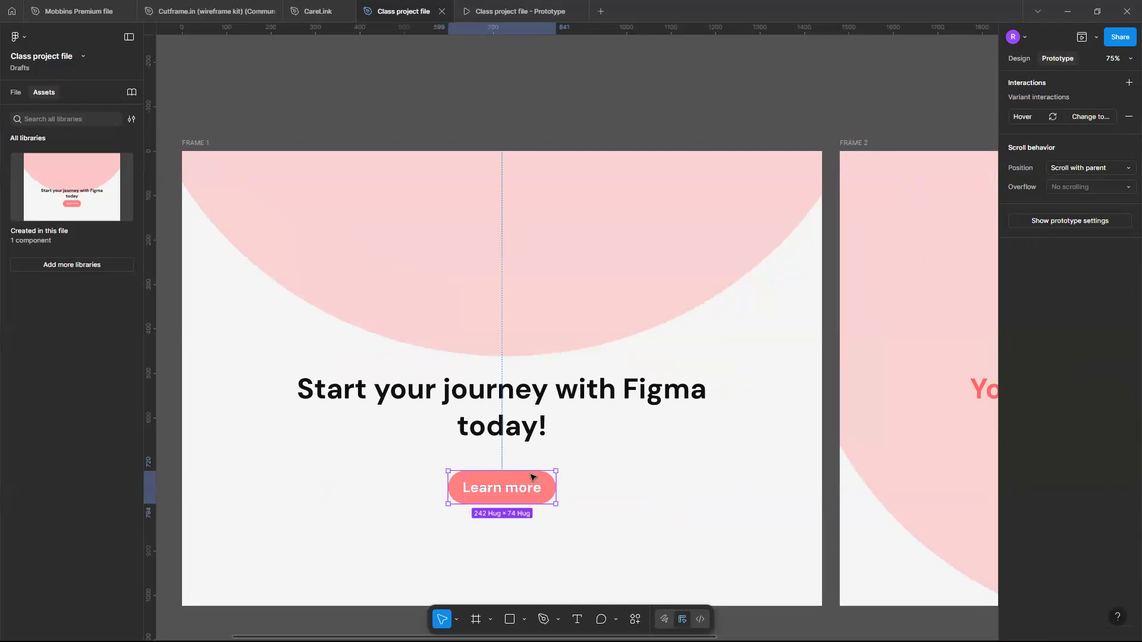
Connect the Learn more Button instance to FRAME 2 with a prototype interaction.
scroll(532, 477, "up", 5)
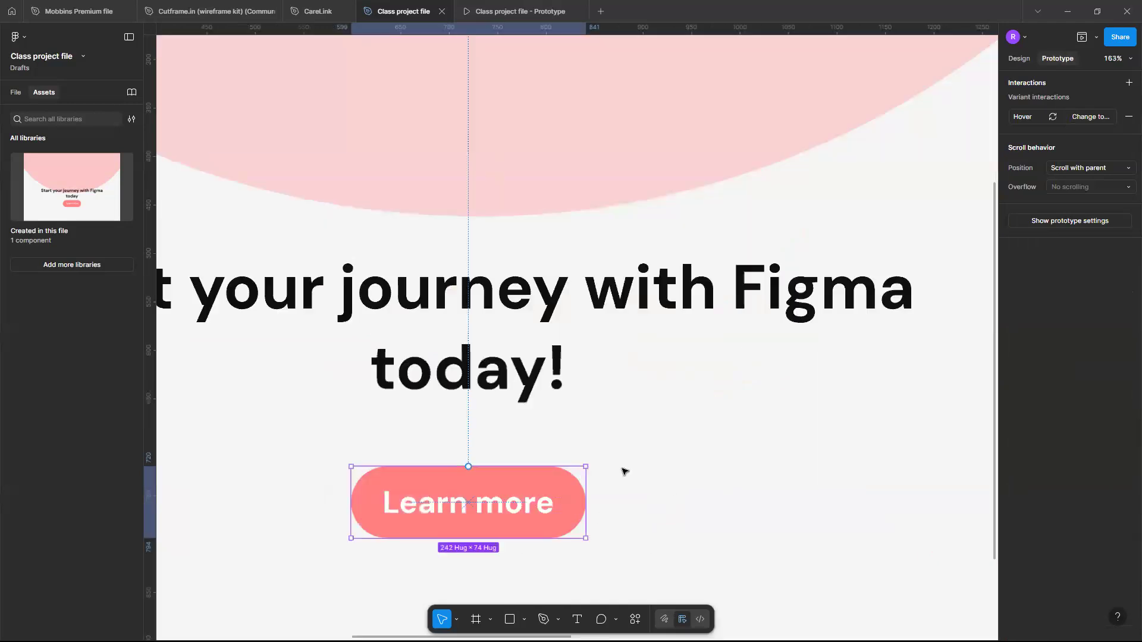
scroll(622, 469, "down", 1)
scroll(622, 469, "left", 1)
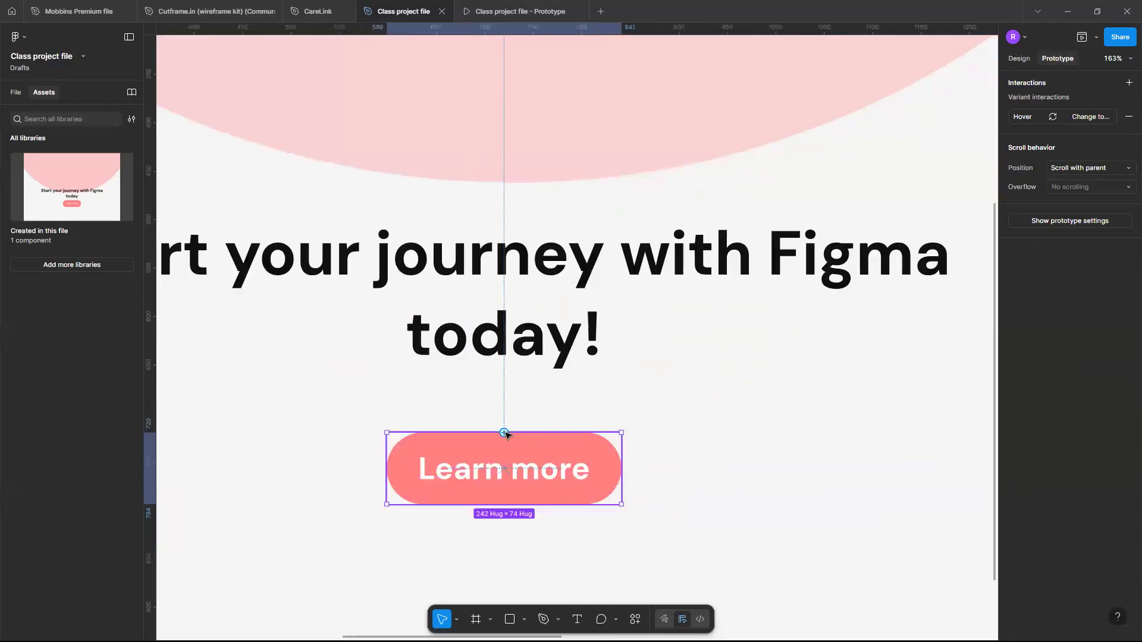
scroll(505, 435, "up", 3)
scroll(541, 452, "up", 3)
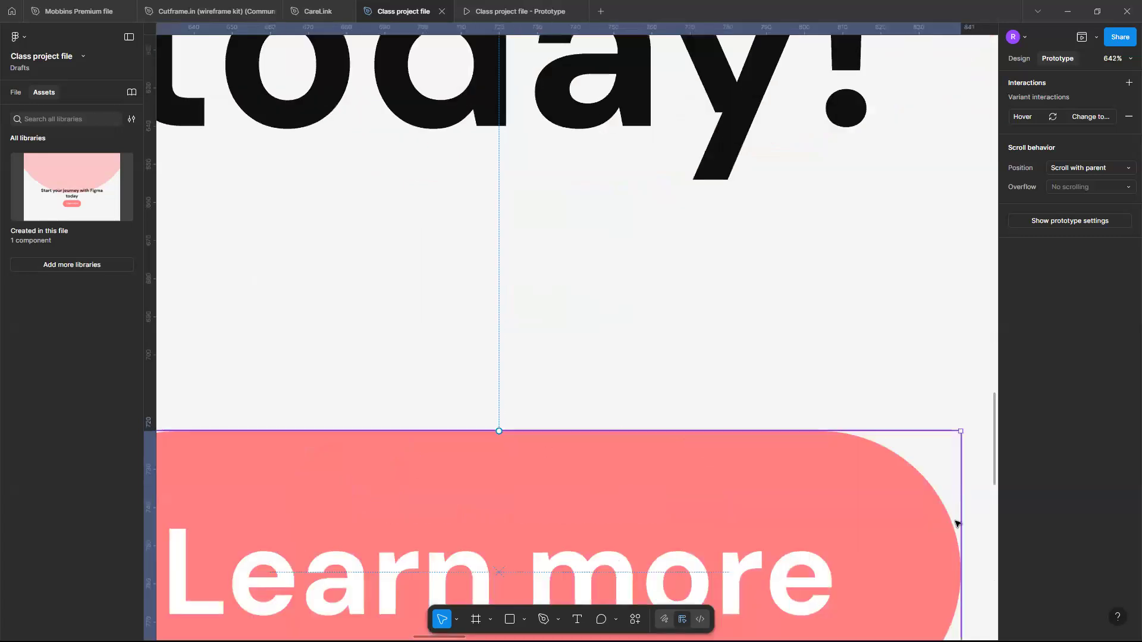
scroll(956, 523, "down", 1)
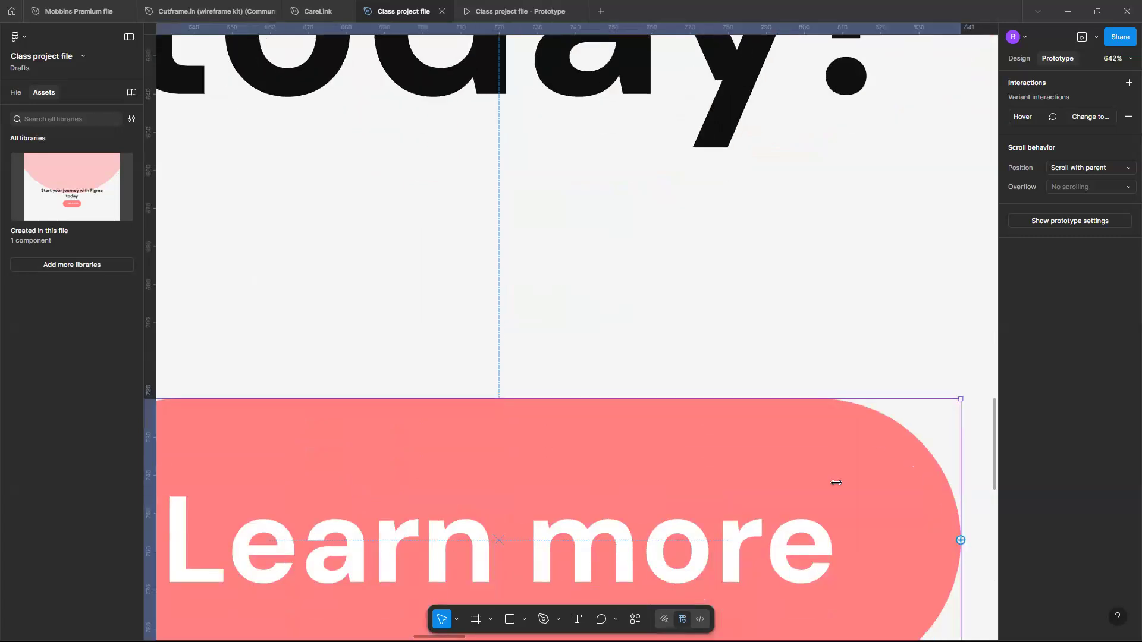
scroll(836, 482, "down", 3)
scroll(641, 480, "down", 4)
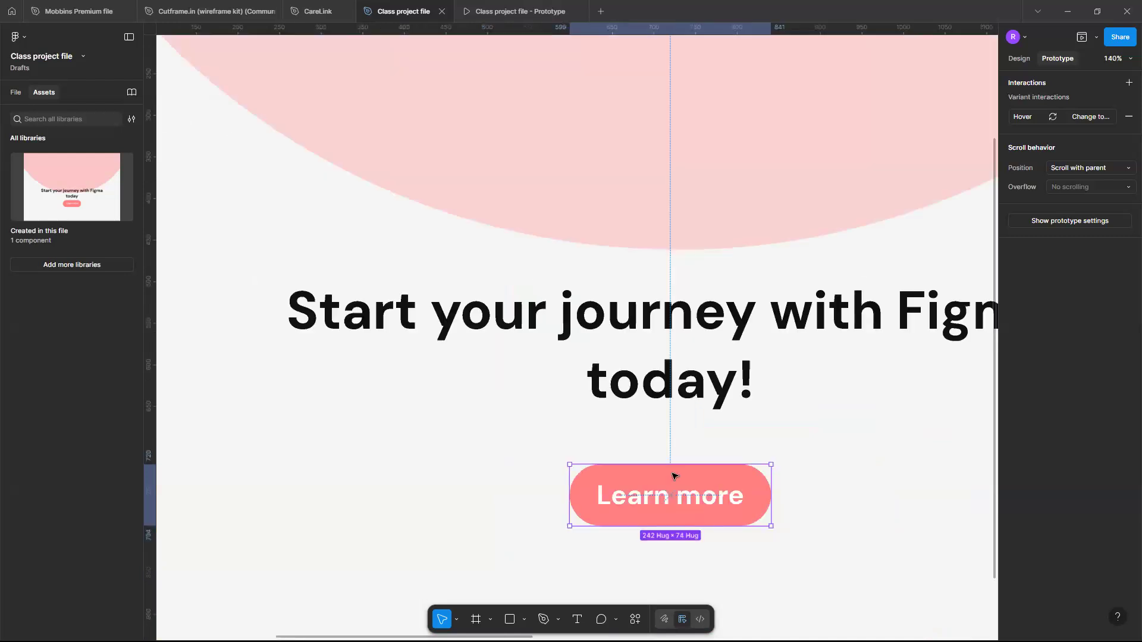
scroll(516, 488, "right", 3)
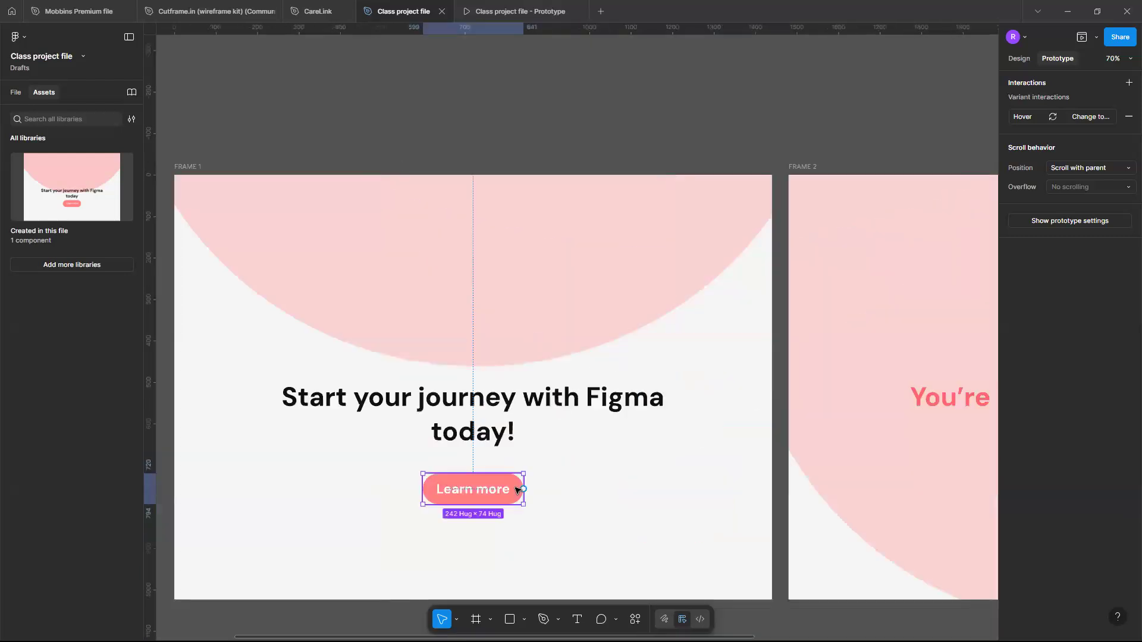
left_click_drag(523, 489, 847, 353)
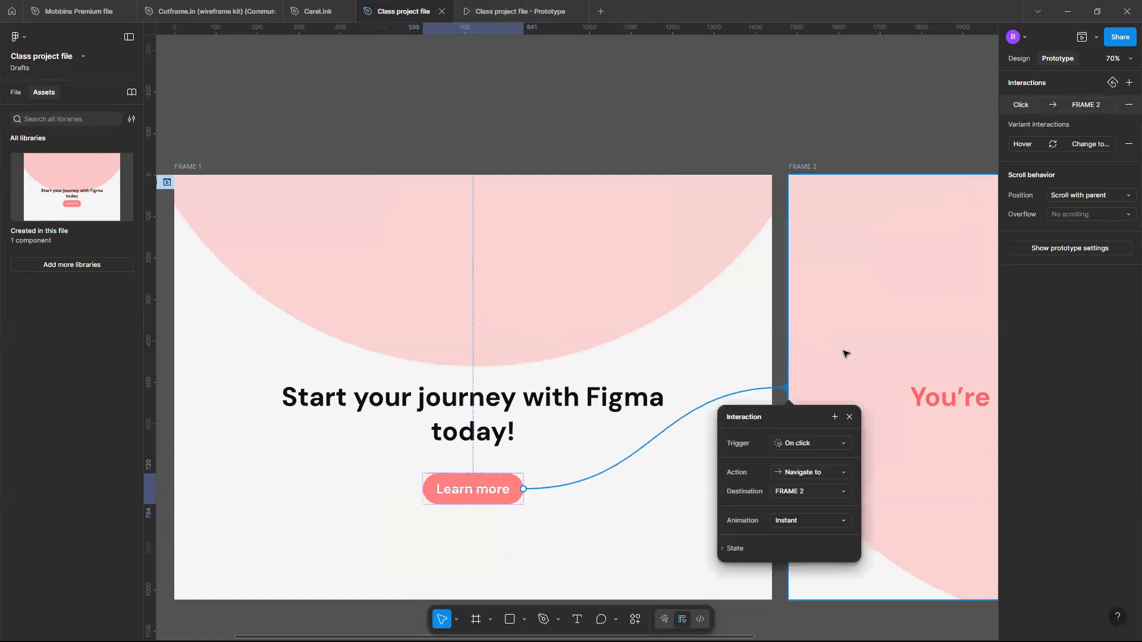
Choose On click as the trigger for the interaction that navigates to FRAME 2.
scroll(845, 353, "up", 2)
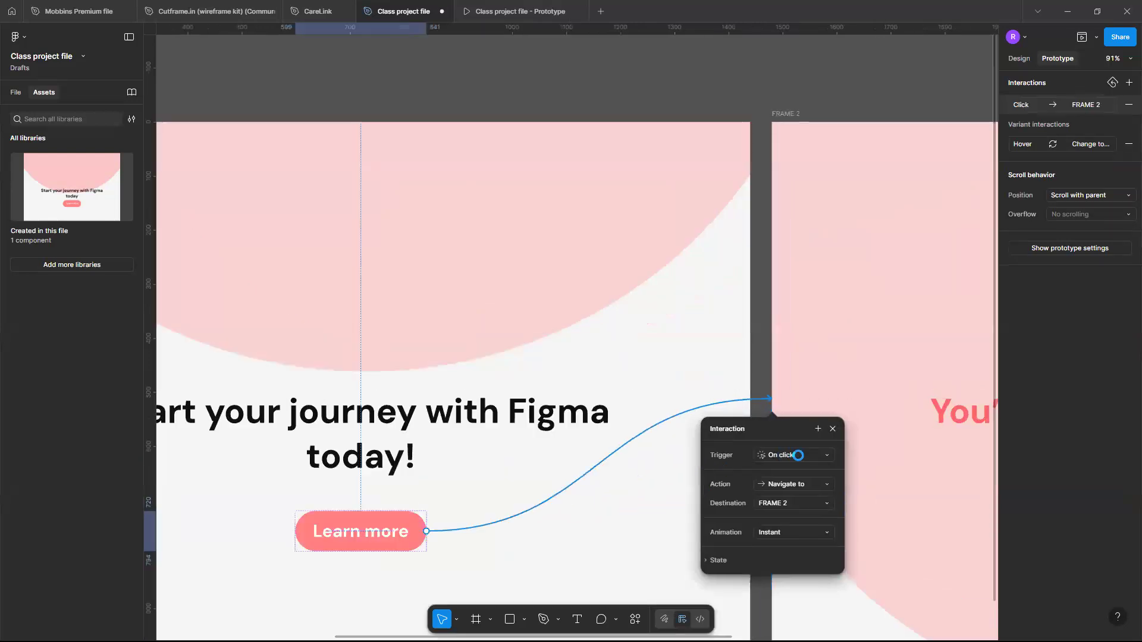
left_click(805, 460)
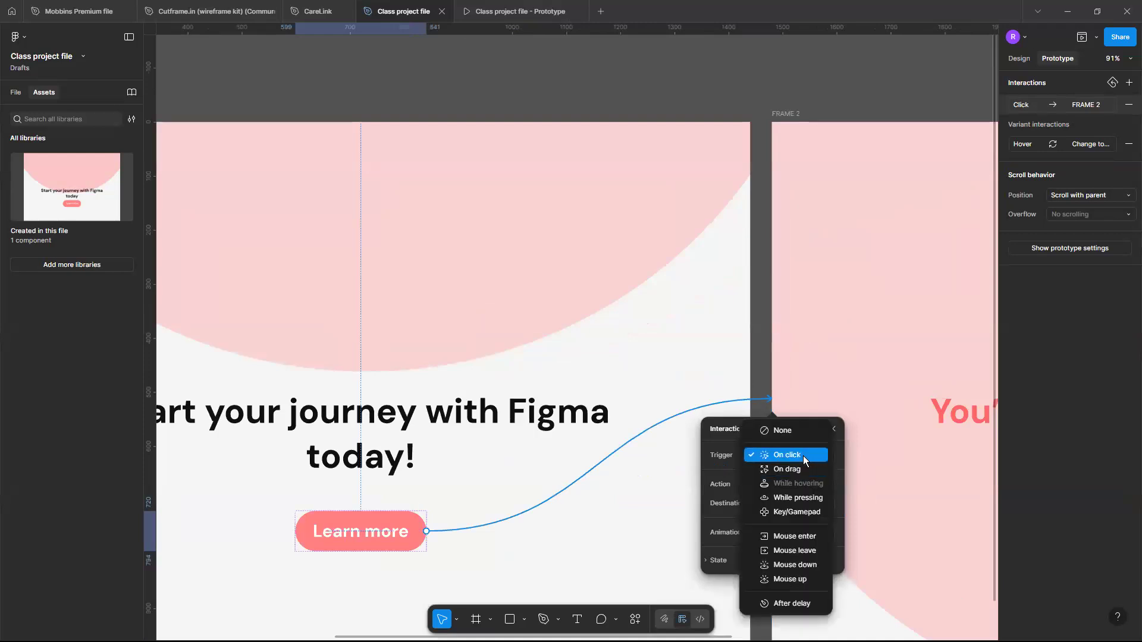
left_click(802, 455)
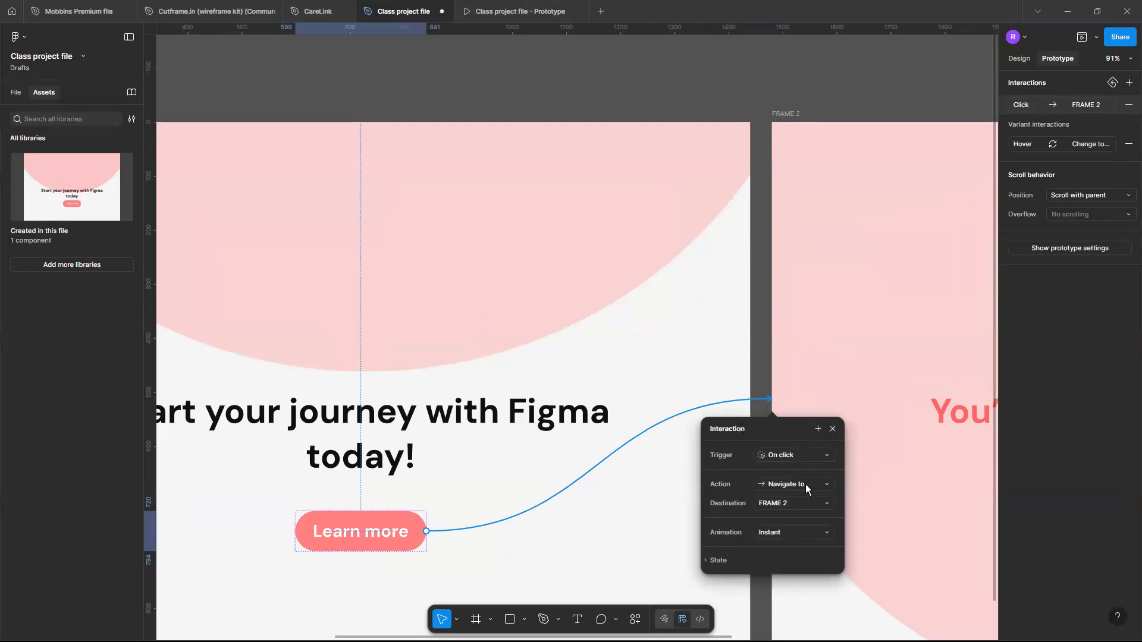
Review the animation options for the navigation to FRAME 2, leaving Instant selected.
scroll(708, 405, "right", 3)
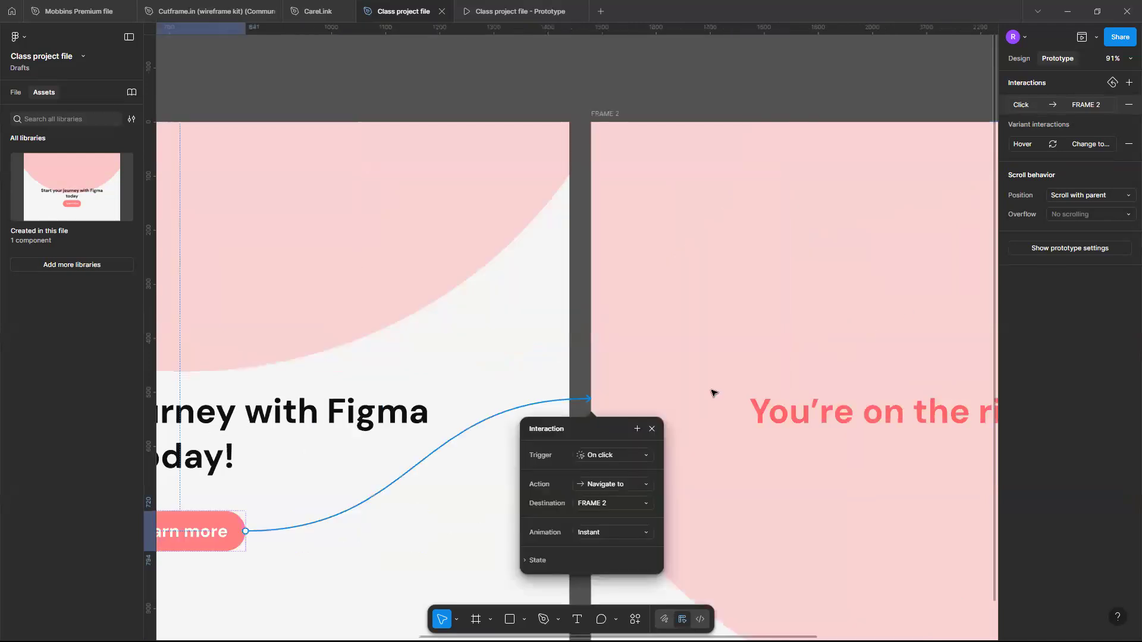
scroll(713, 393, "right", 2)
scroll(713, 392, "down", 5)
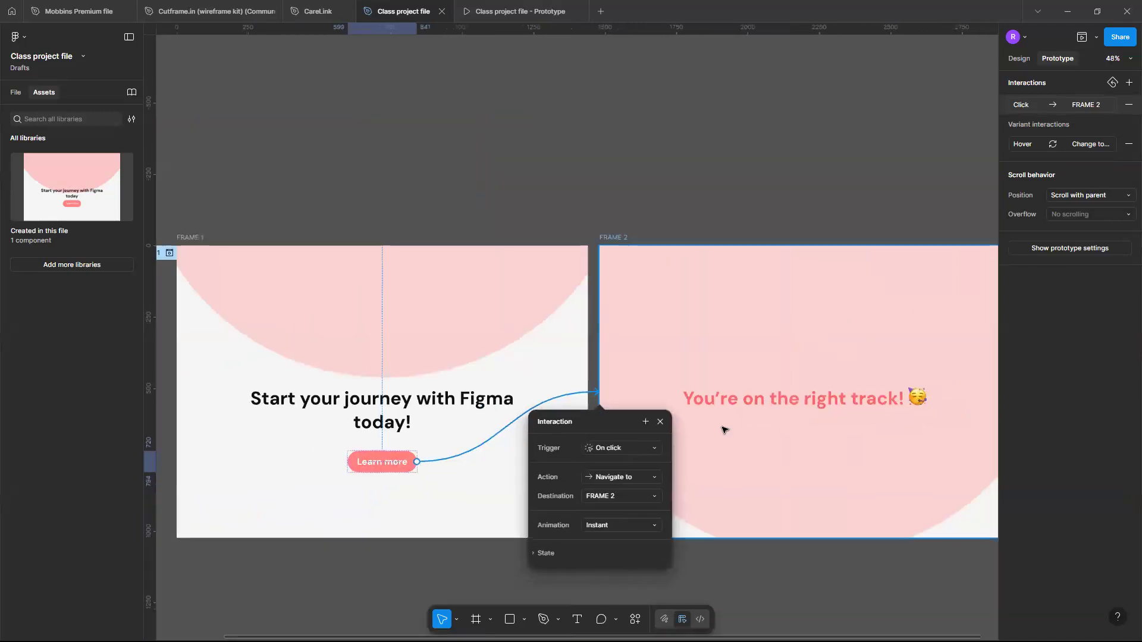
scroll(724, 430, "up", 6)
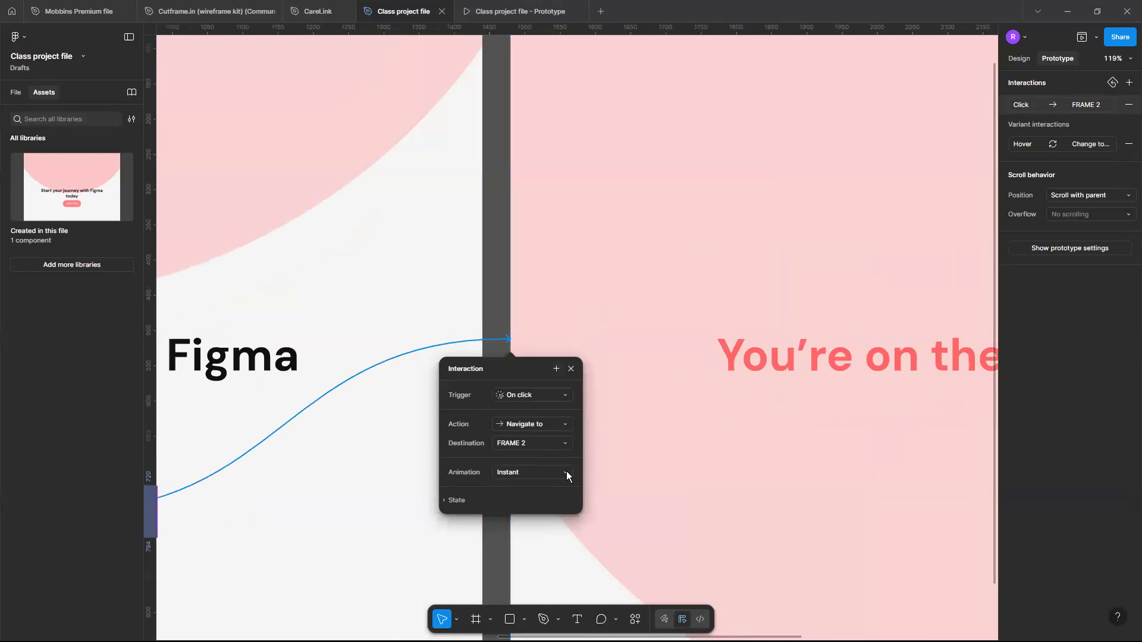
left_click(566, 473)
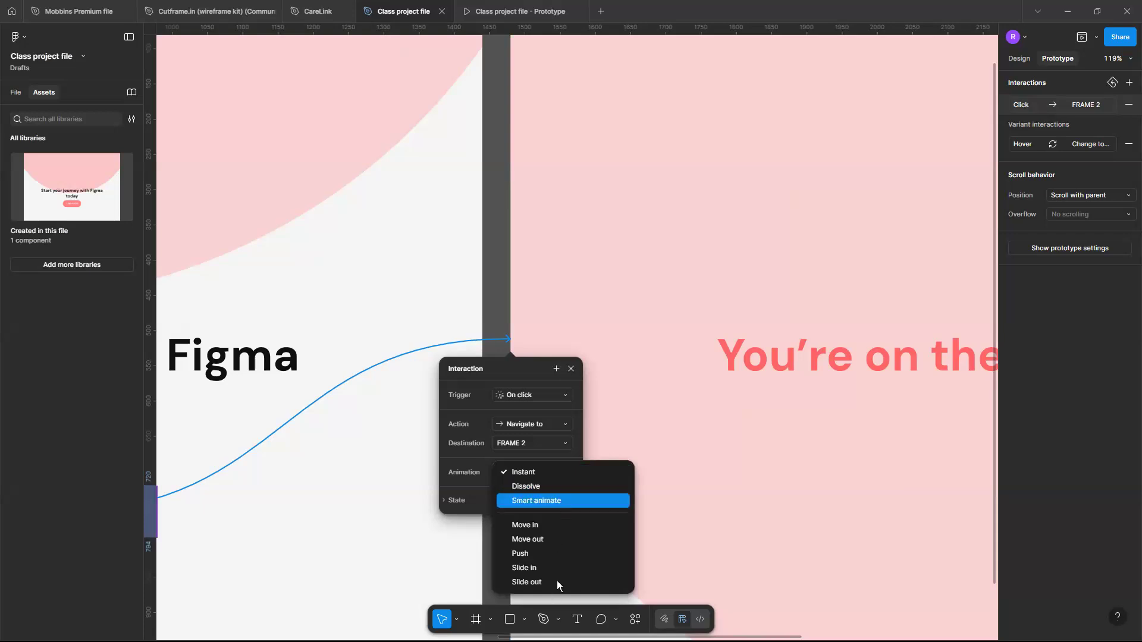
left_click(569, 371)
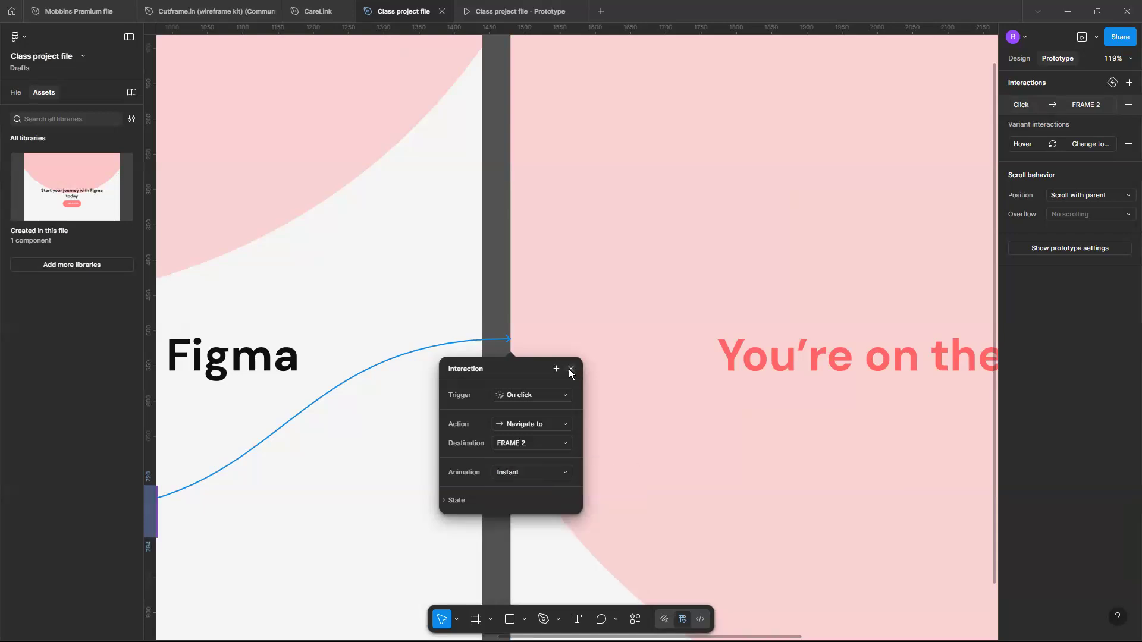
Close the interaction details and test the Learn more button's navigation to FRAME 2 in the prototype preview.
left_click(498, 282)
key("shift+1")
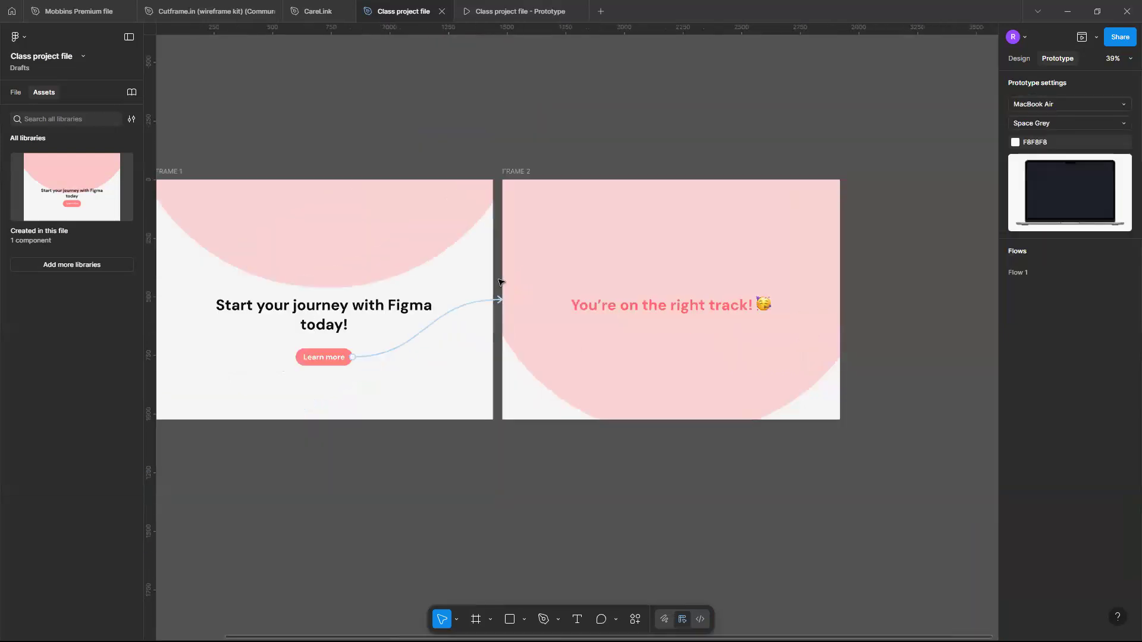
scroll(498, 279, "up", 3)
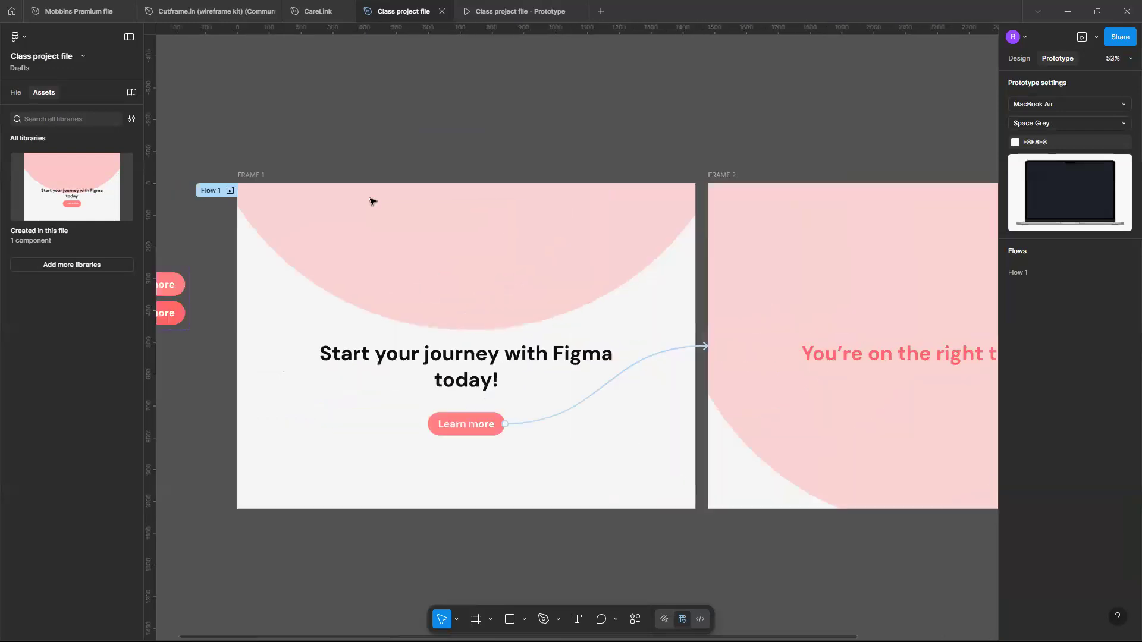
scroll(498, 279, "down", 4)
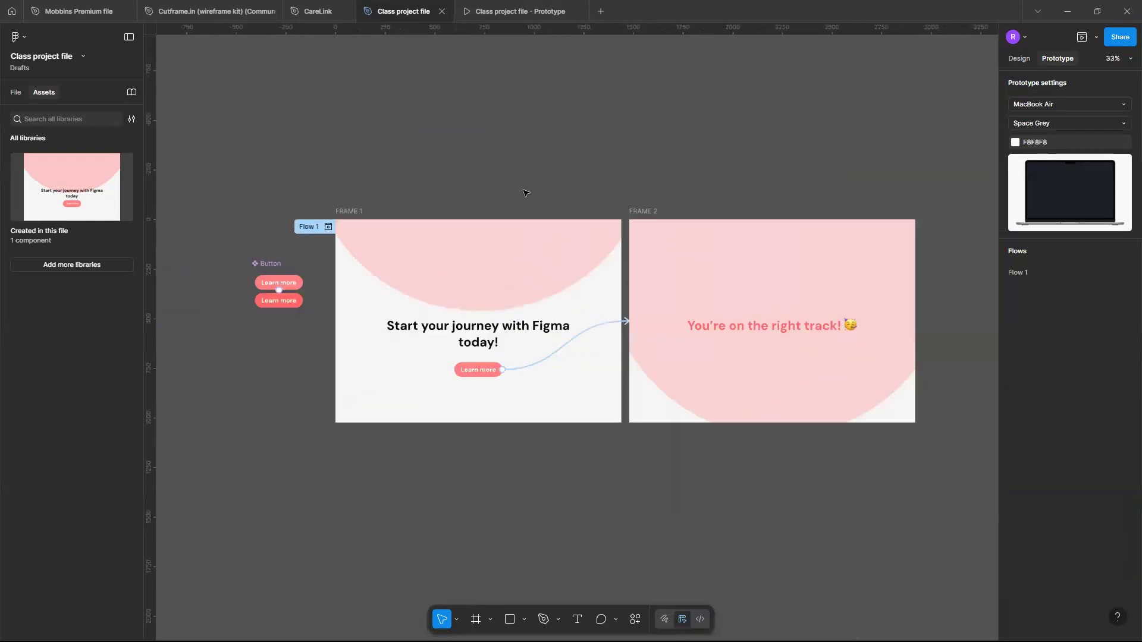
left_click(16, 93)
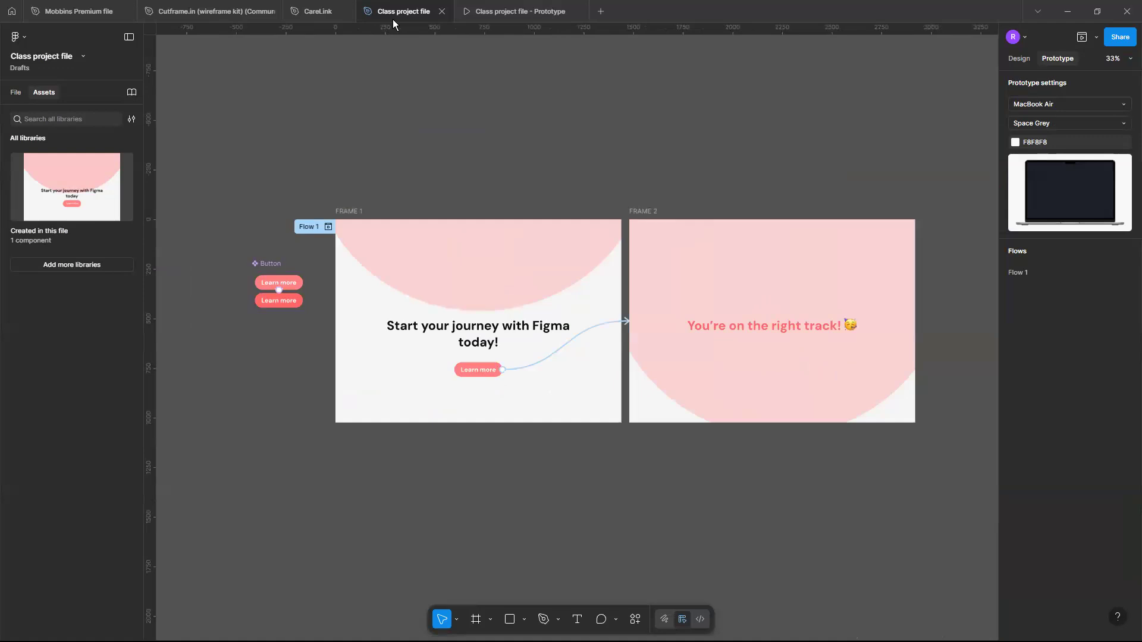
left_click(481, 19)
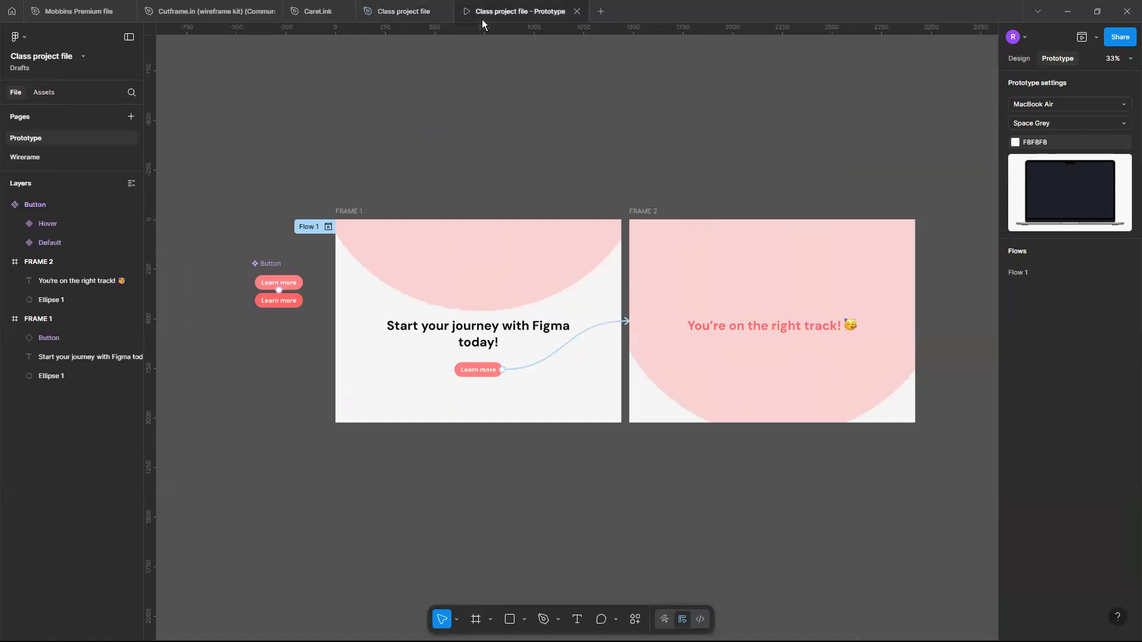
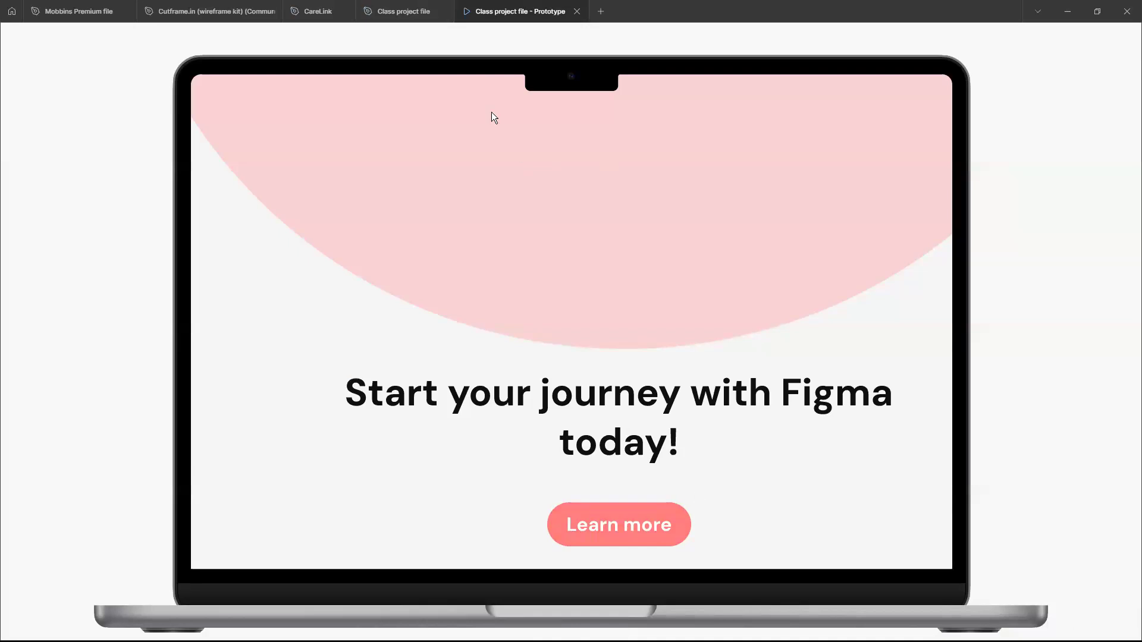
left_click(611, 515)
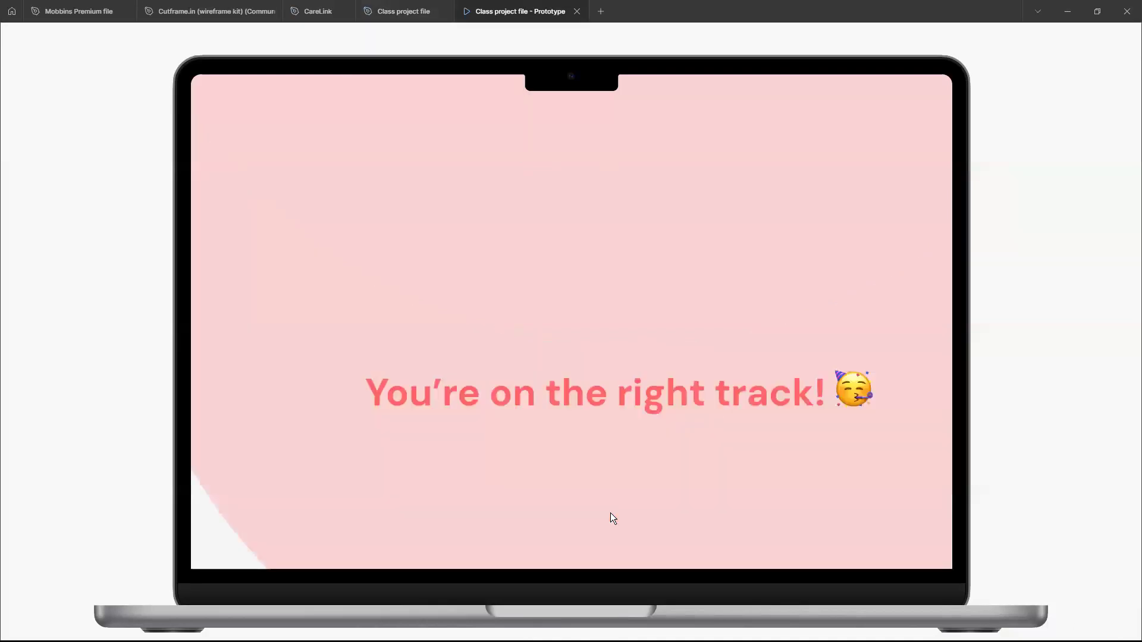
Return to the Class project file design and delete the connection from the Learn more button to FRAME 2.
left_click(417, 19)
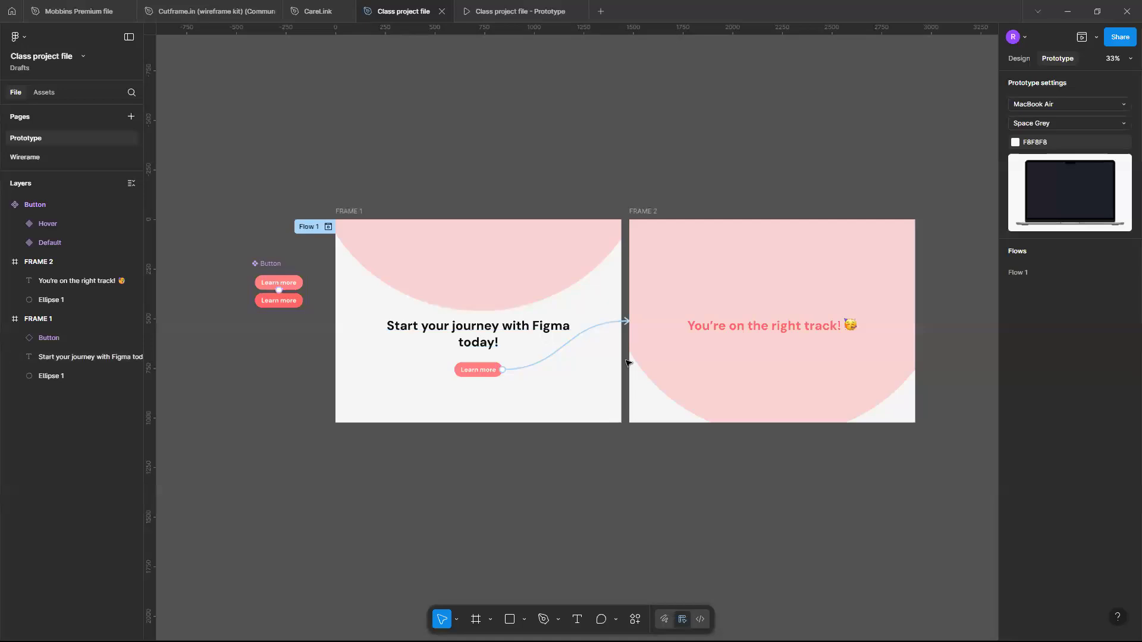
left_click(592, 328)
key("Delete")
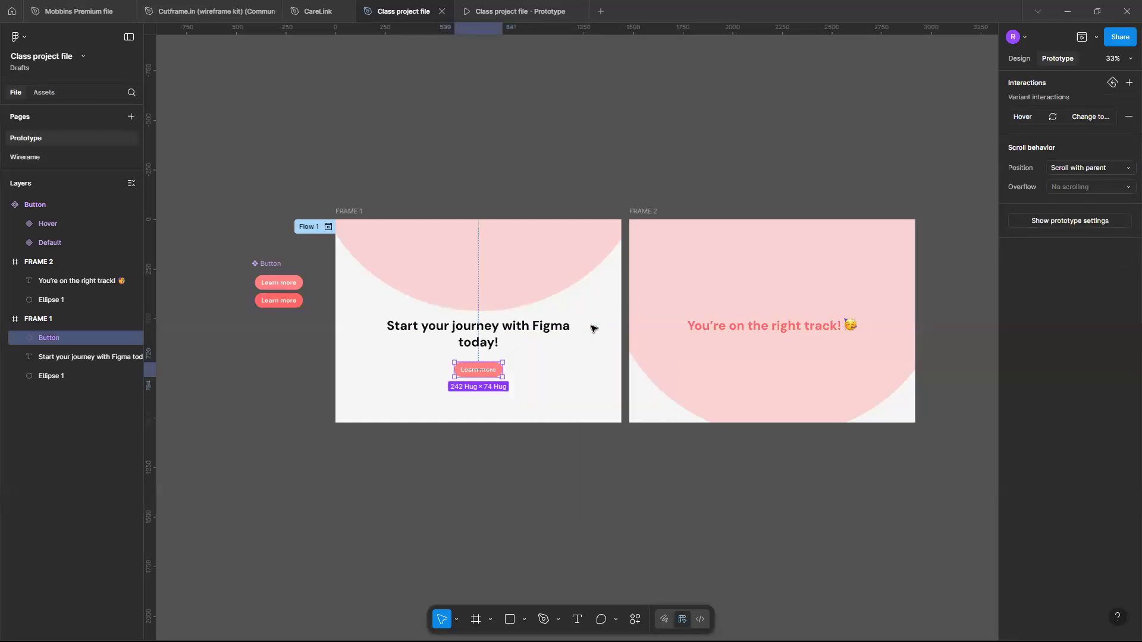
Duplicate FRAME 2 twice so that FRAME 3 and FRAME 4 follow it in the same row.
scroll(592, 326, "down", 5)
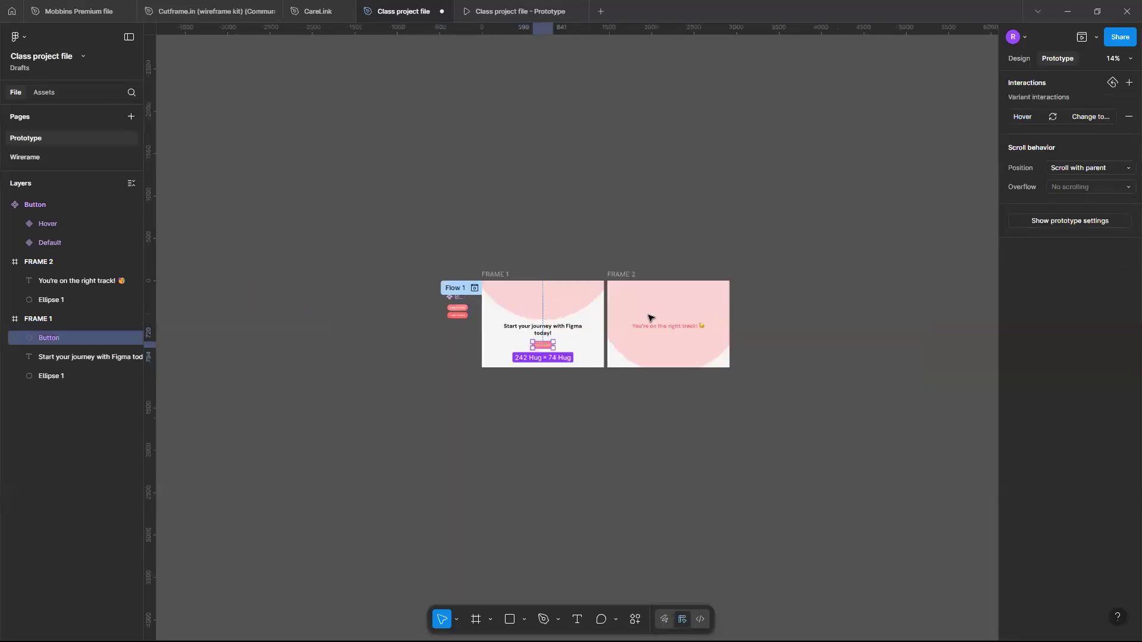
left_click(616, 277)
scroll(616, 278, "up", 3)
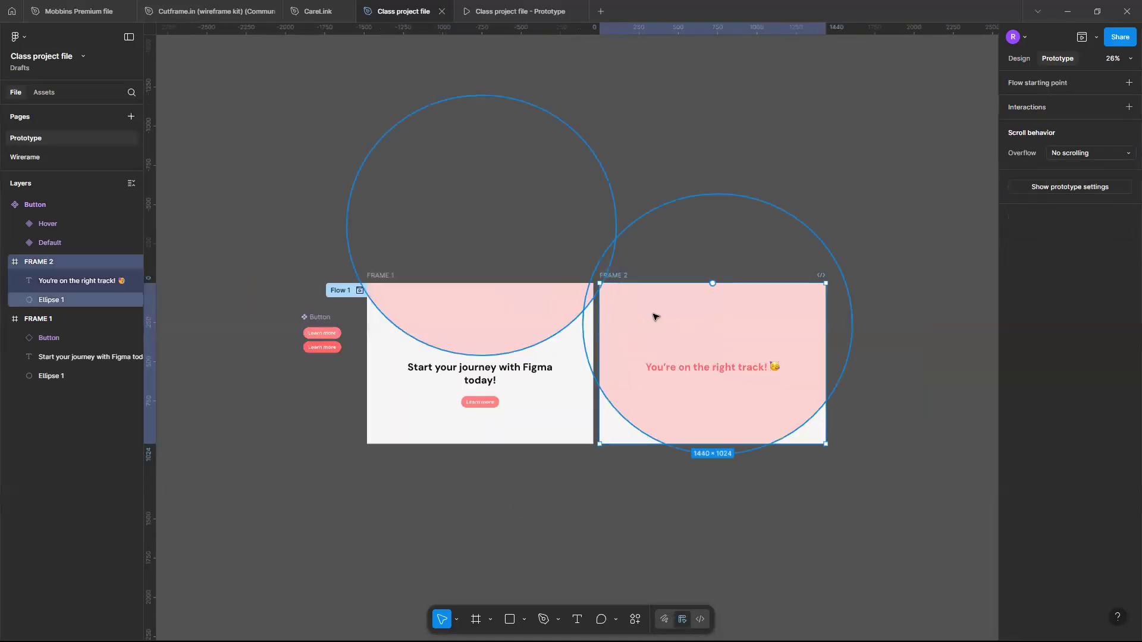
scroll(540, 337, "right", 3)
left_click(542, 336)
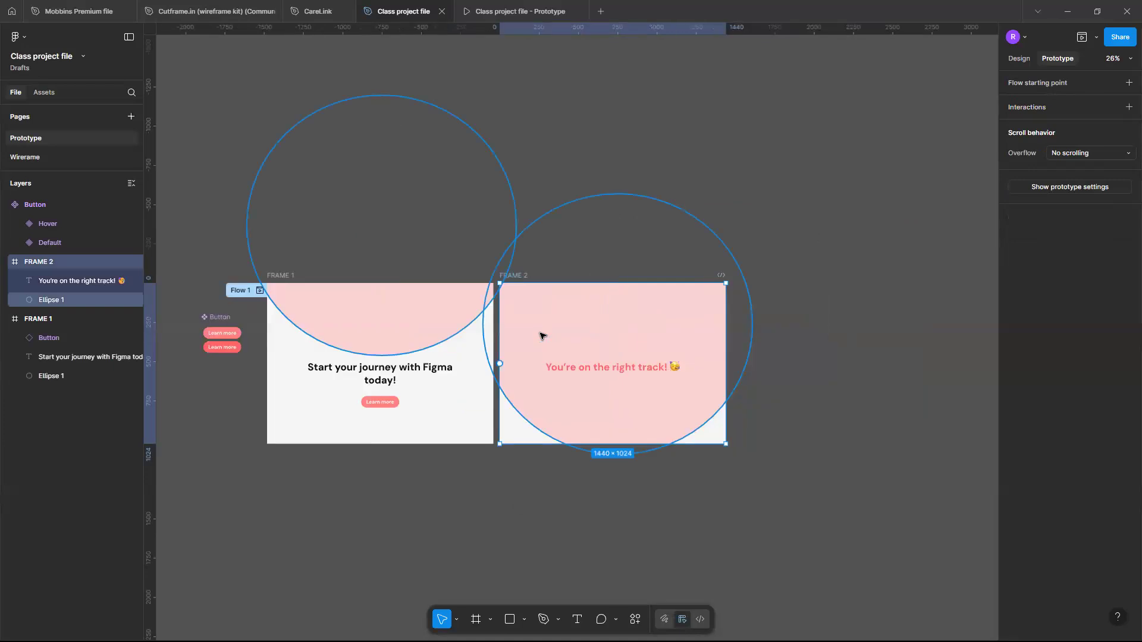
left_click(722, 134)
left_click(530, 276)
key("ctrl+d")
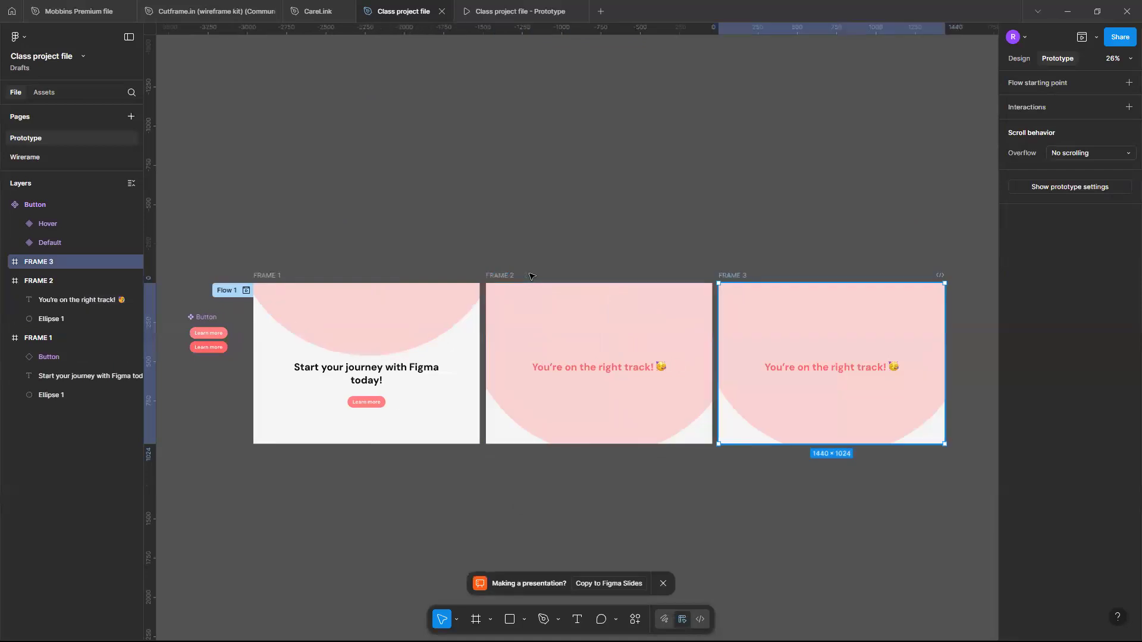
key("ctrl+d")
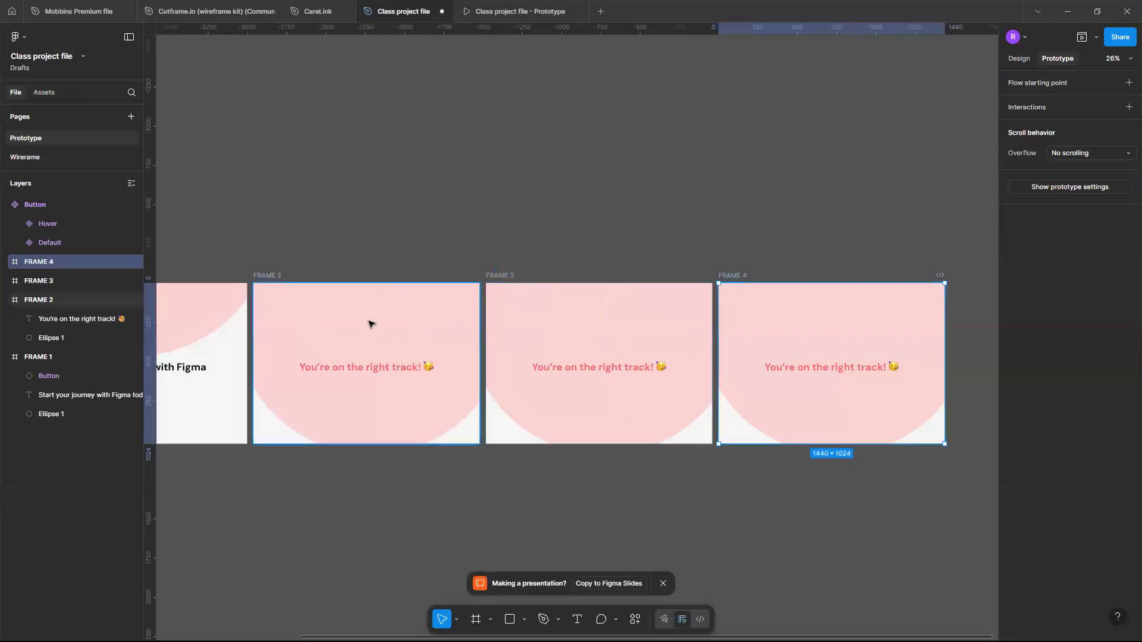
Delete the "You're on the right track!" text from FRAME 2 and FRAME 3.
scroll(449, 365, "left", 3)
left_click(450, 365)
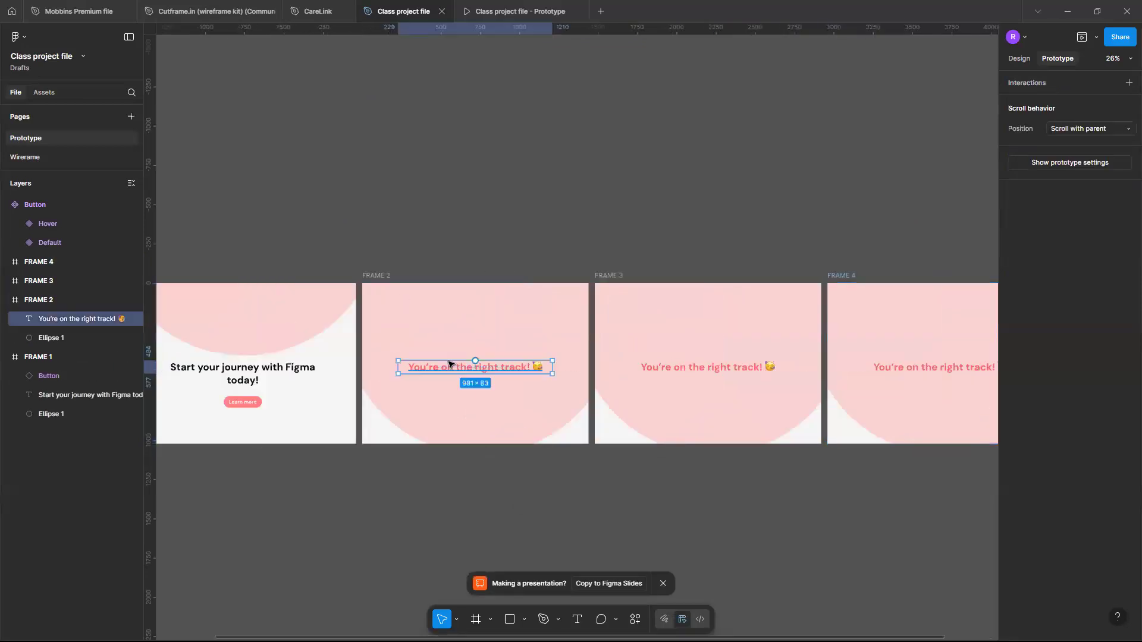
left_click_drag(515, 379, 699, 369)
key("Delete")
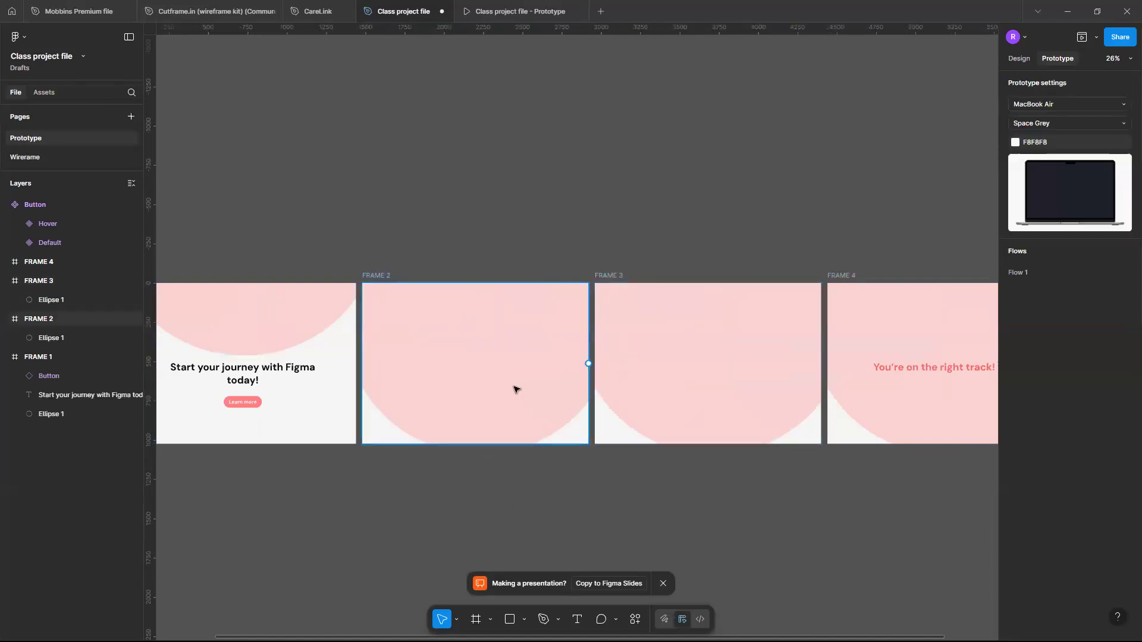
Switch to design editing and move the ellipse in FRAME 2 up to about X -138, Y -893.
left_click(515, 389)
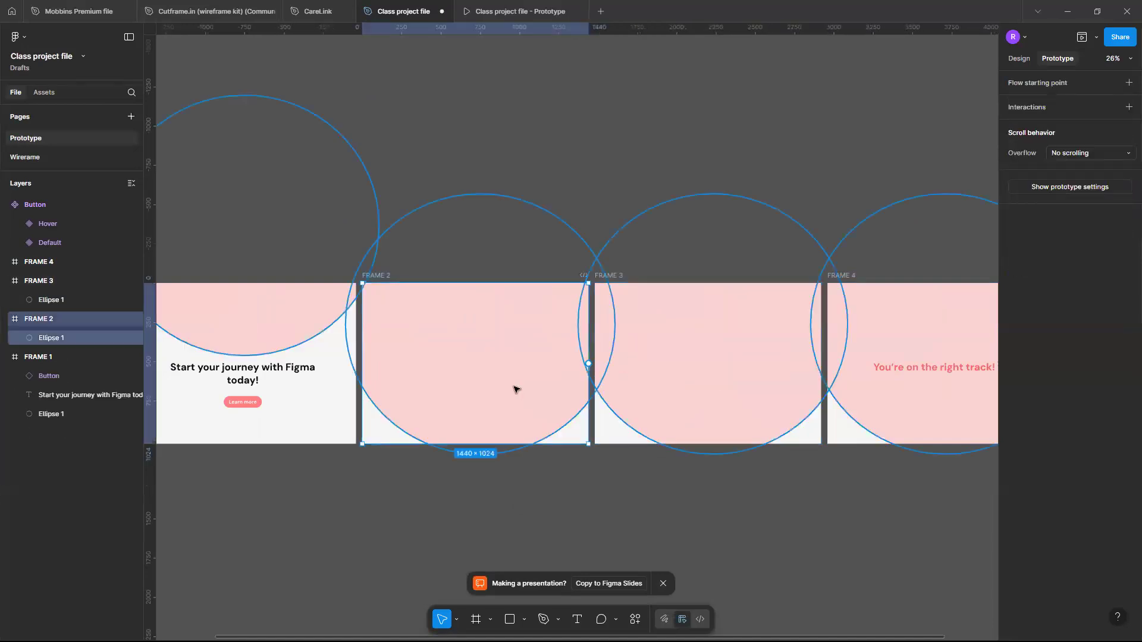
left_click(1019, 58)
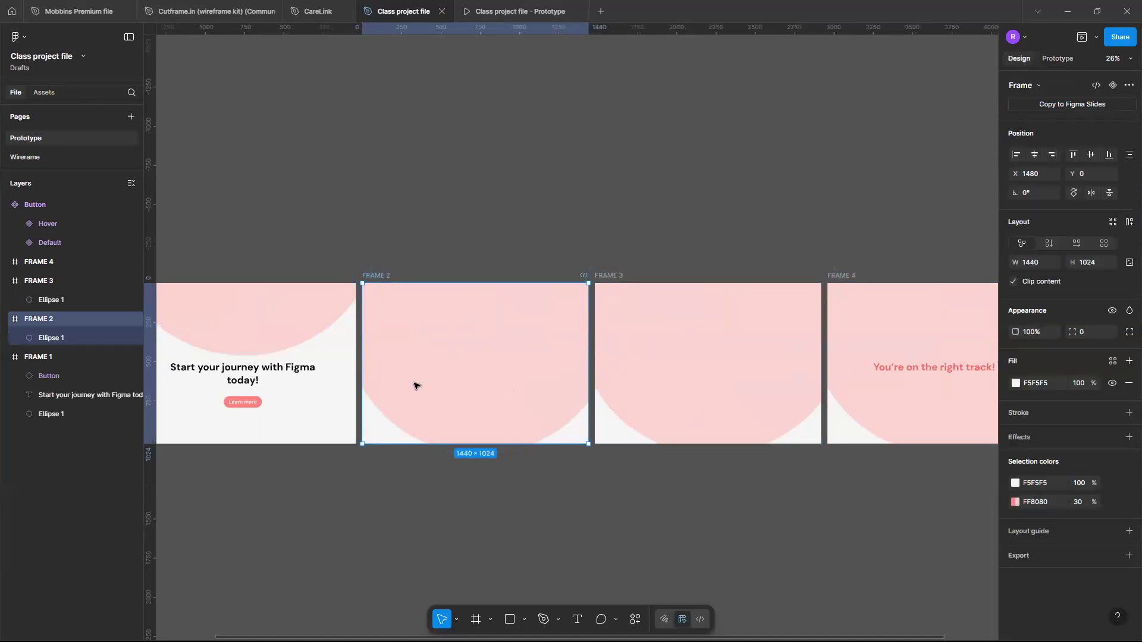
left_click(424, 396)
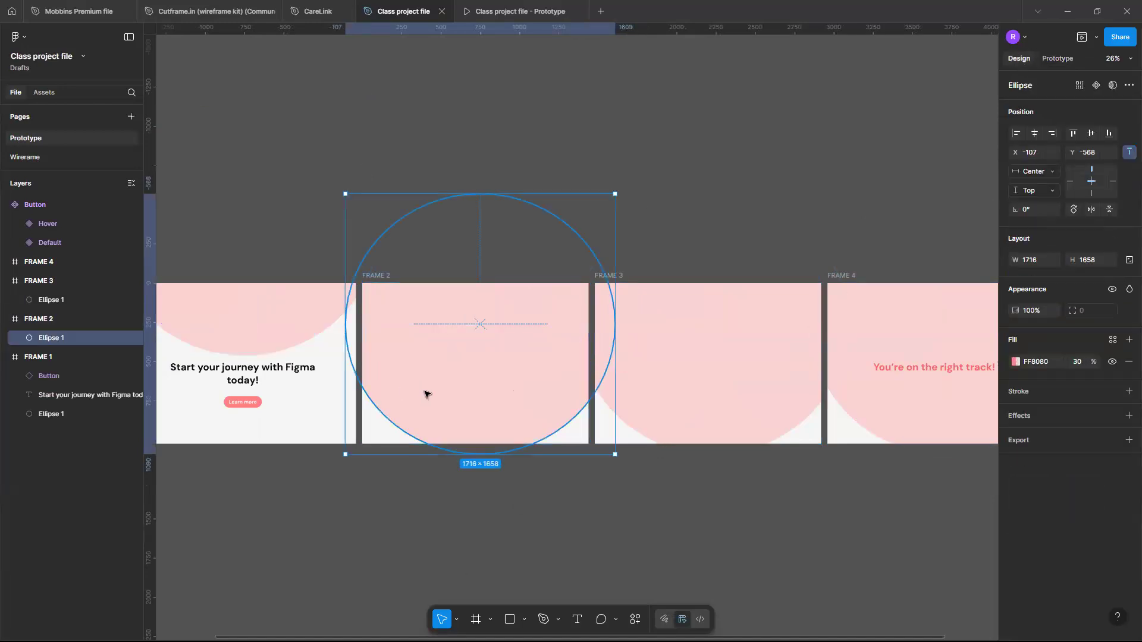
mouse_move(416, 342)
left_mouse_down()
mouse_move(415, 355)
mouse_move(421, 345)
left_mouse_up()
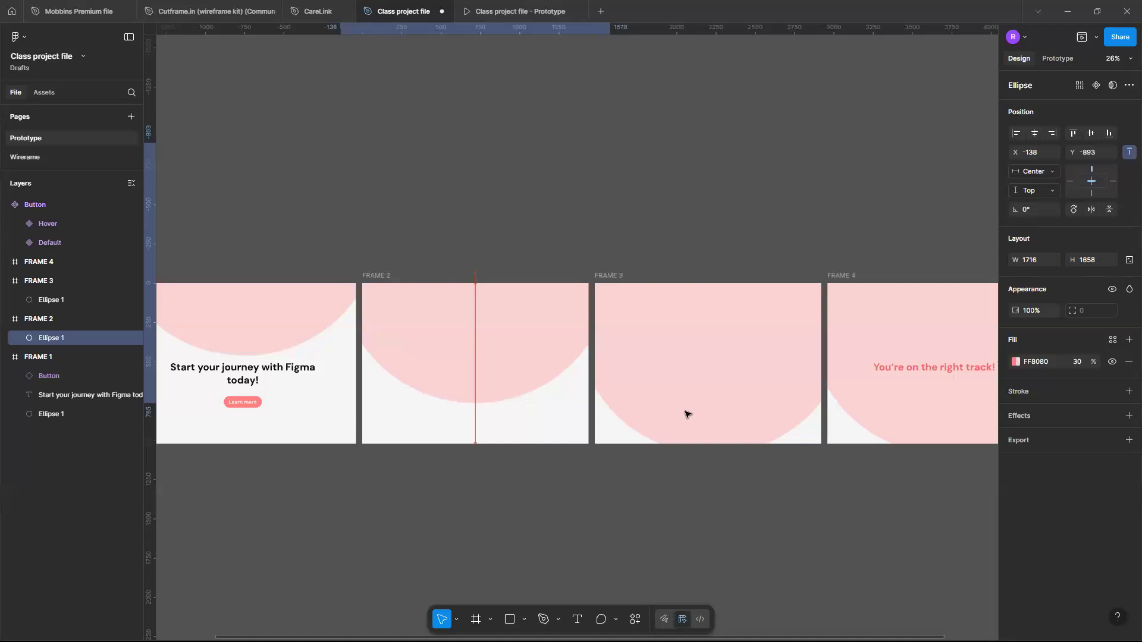
Move the ellipse in FRAME 3 up to about X -138, Y -727, and raise the FRAME 1 ellipse slightly.
left_click_drag(716, 400, 711, 390)
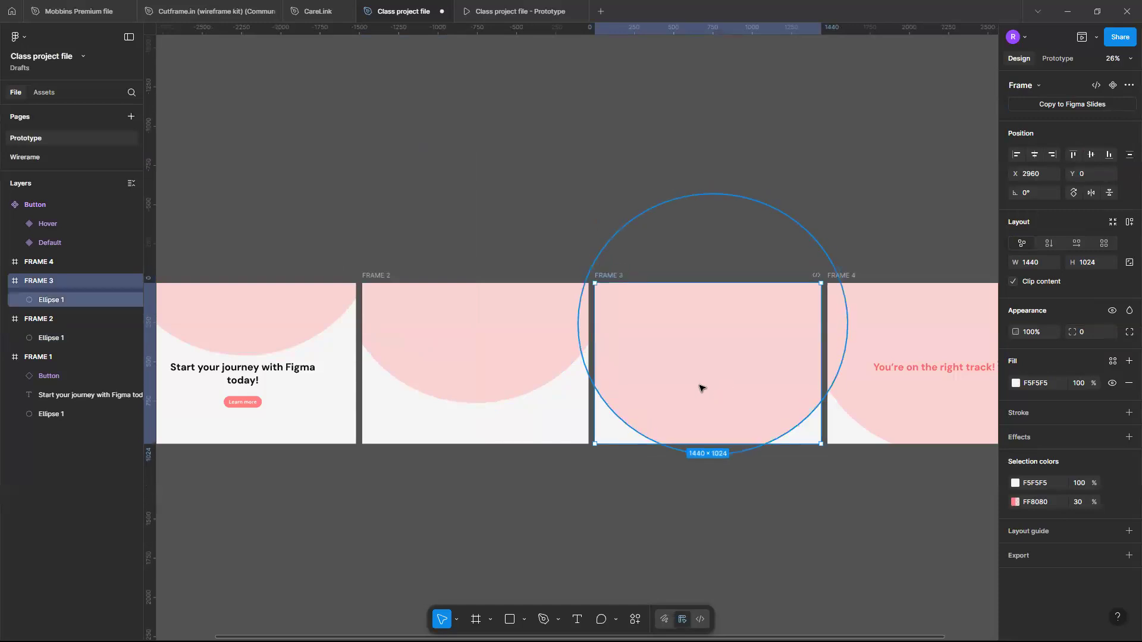
left_click_drag(698, 367, 699, 362)
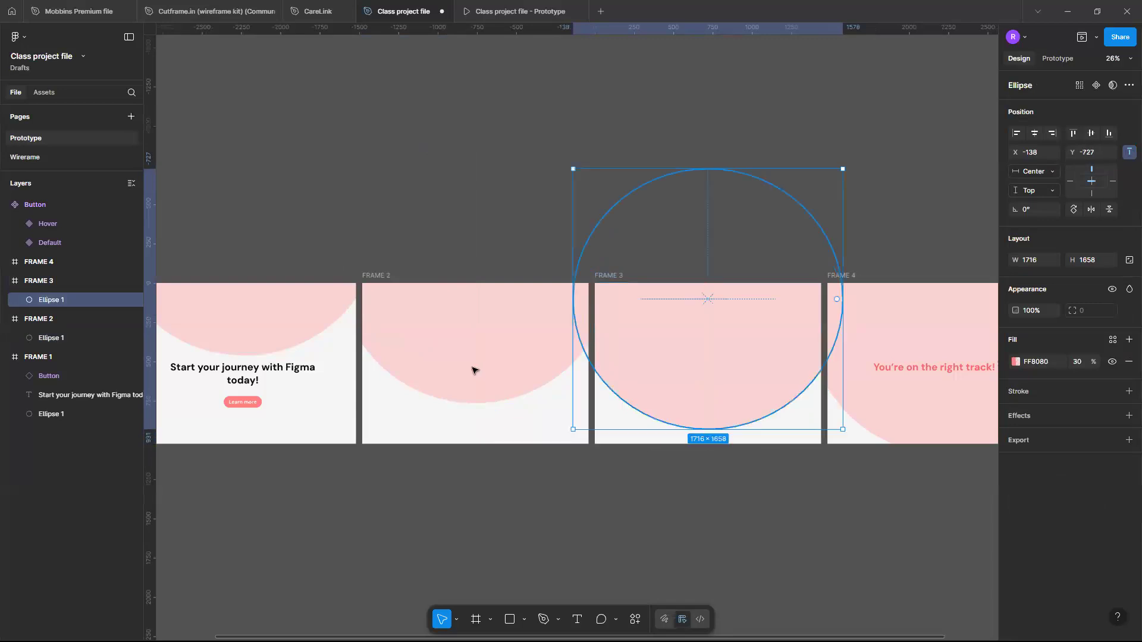
left_click(235, 323)
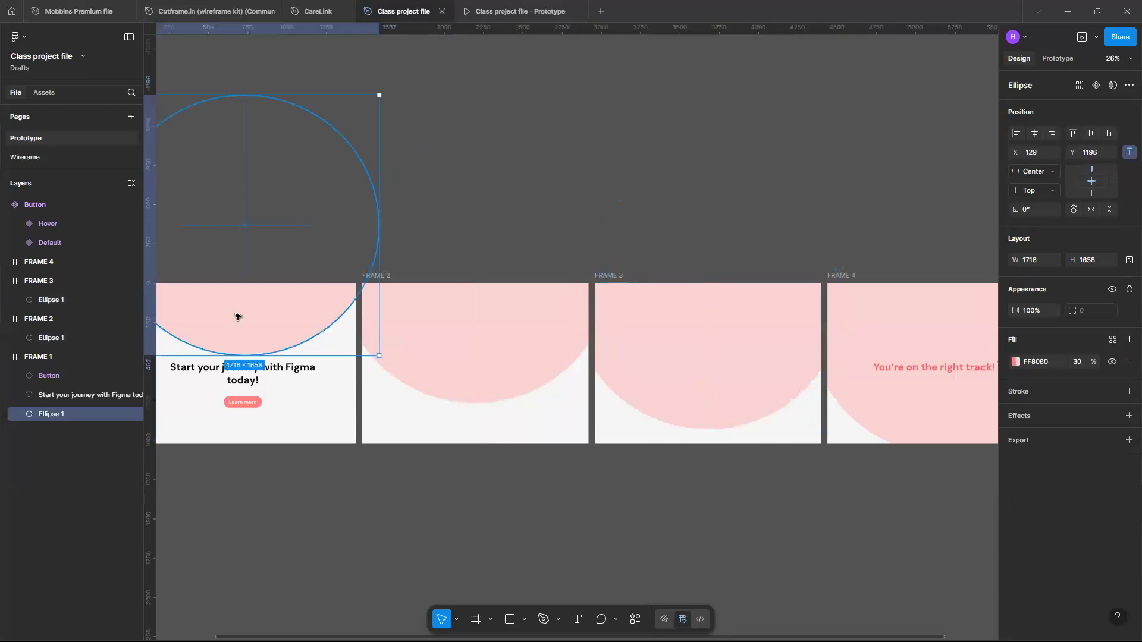
left_click_drag(238, 316, 242, 319)
Fine-tune the ellipses, placing the FRAME 2 one at about X -119, Y -897 and the FRAME 3 one at about X -138, Y -738.
left_click(430, 352)
double_click(432, 345)
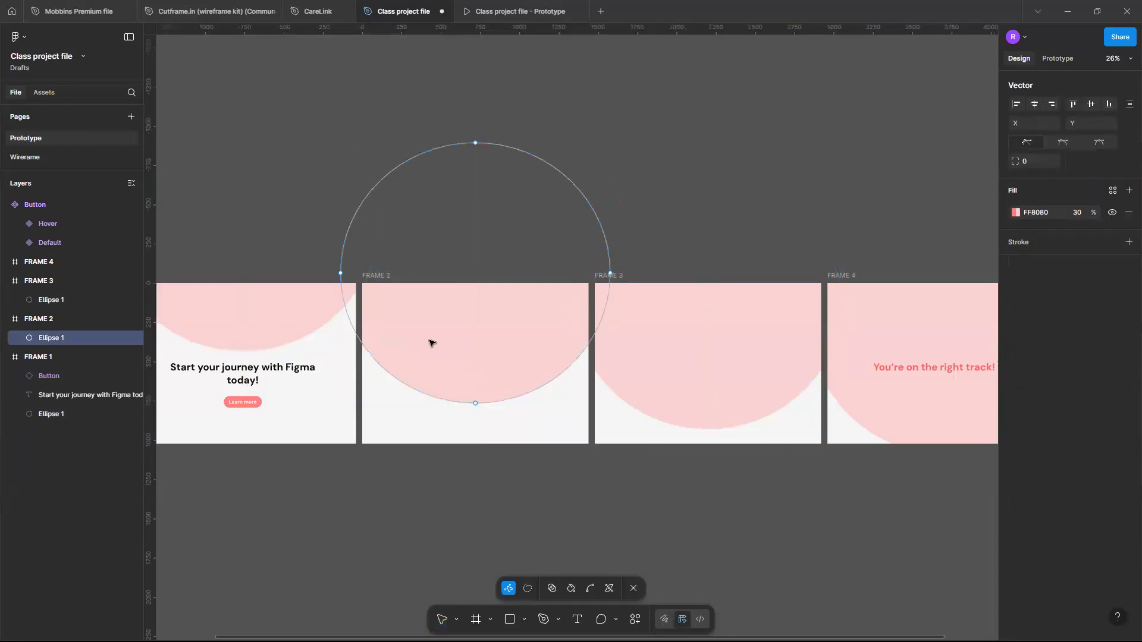
left_click(462, 346)
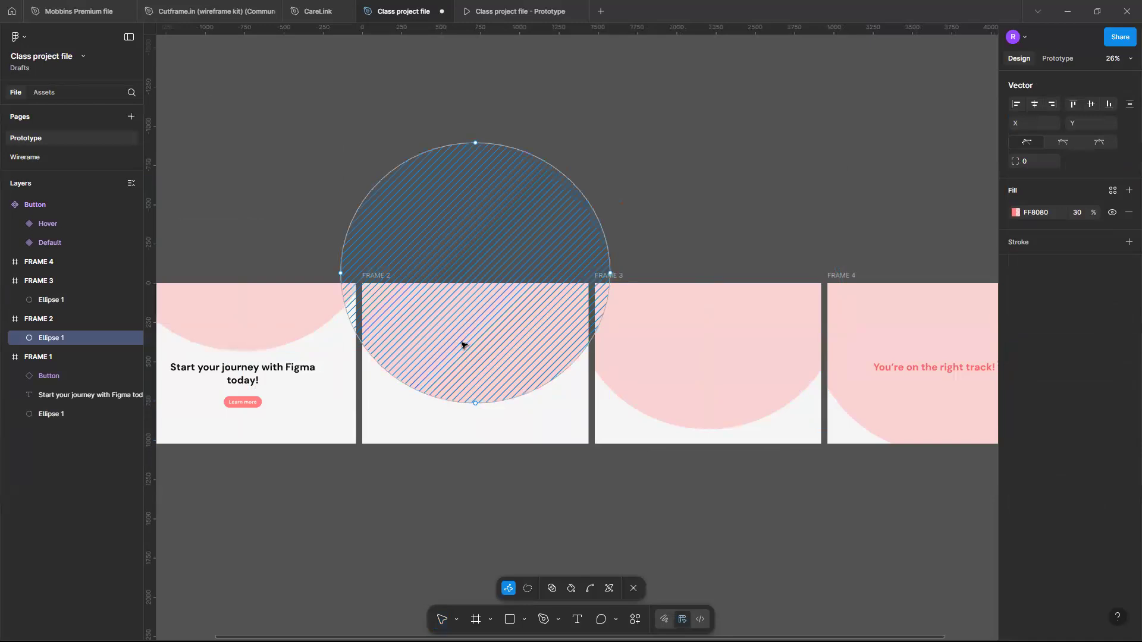
key("Escape")
key("shift+Up")
key("shift+Up")
key("shift+Up")
key("shift+Up")
key("shift+Up")
left_click_drag(463, 347, 462, 353)
key("shift+Up")
key("shift+Up")
key("shift+Up")
key("shift+Up")
key("shift+Up")
key("ctrl+z")
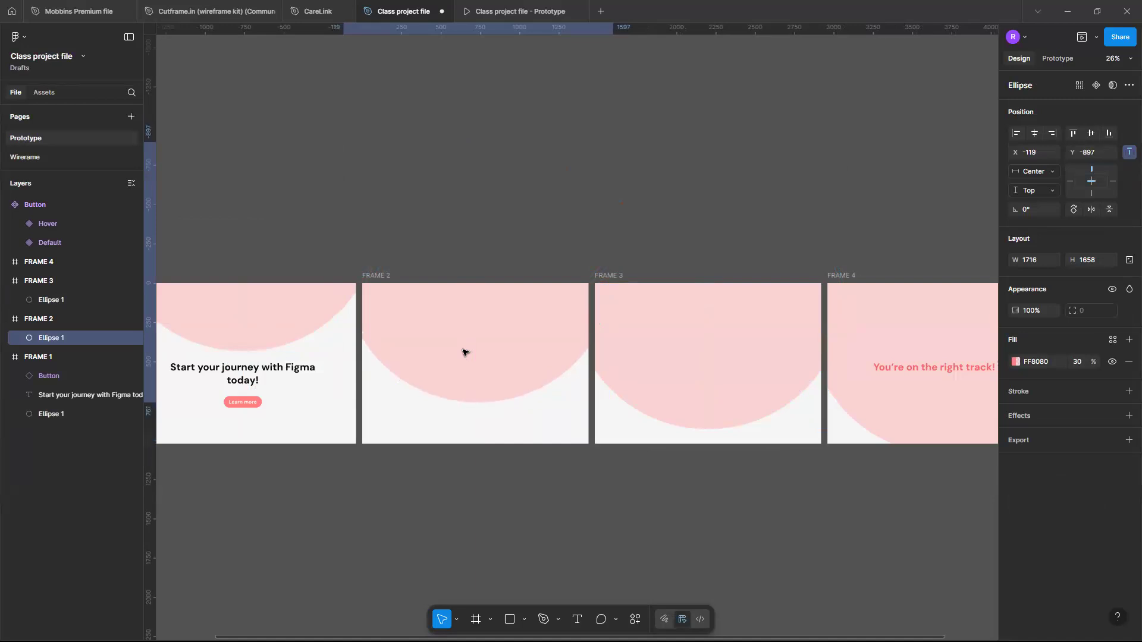
mouse_move(741, 385)
left_mouse_down()
mouse_move(737, 334)
mouse_move(741, 381)
left_mouse_up()
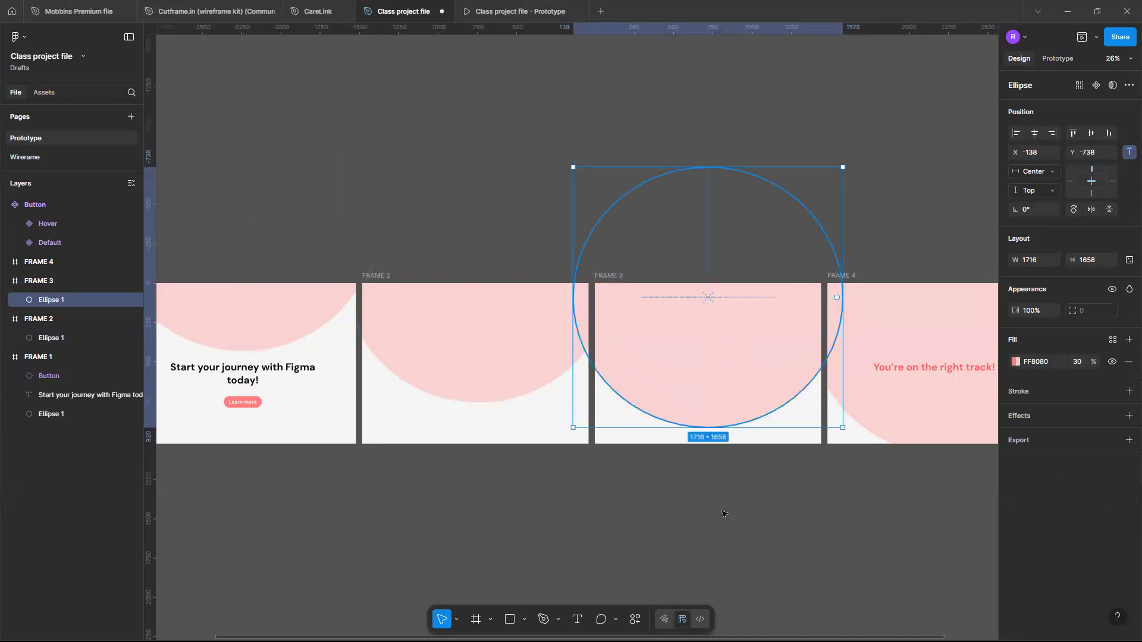
left_click(723, 514)
Examine how the ellipse position progresses from FRAME 1 through FRAME 4.
scroll(723, 514, "down", 3)
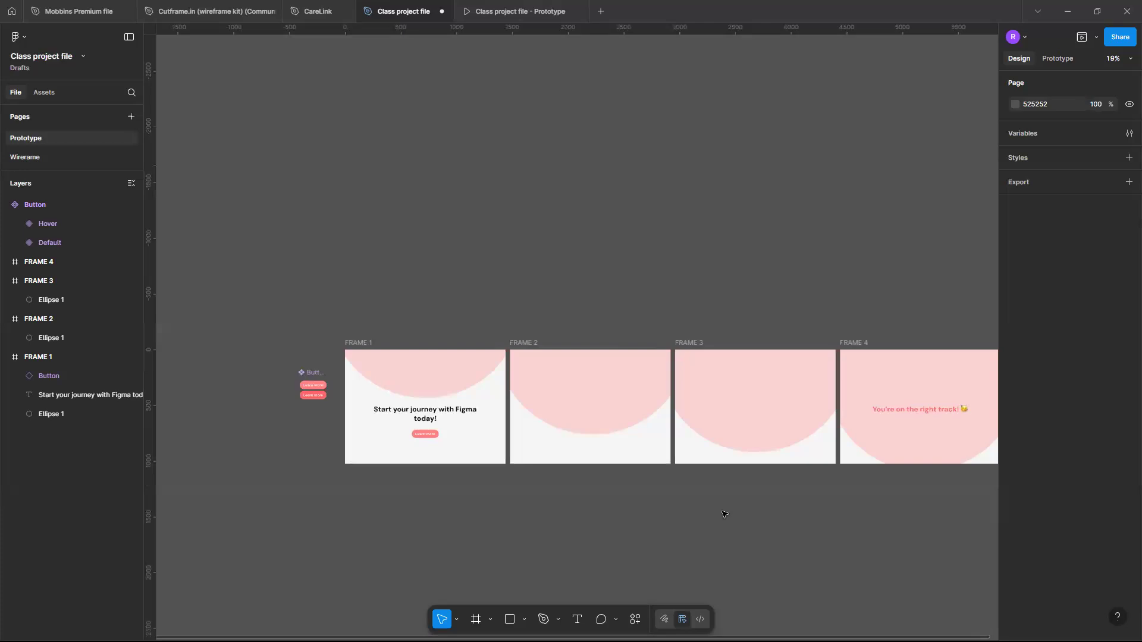
scroll(527, 433, "up", 3)
scroll(527, 433, "left", 5)
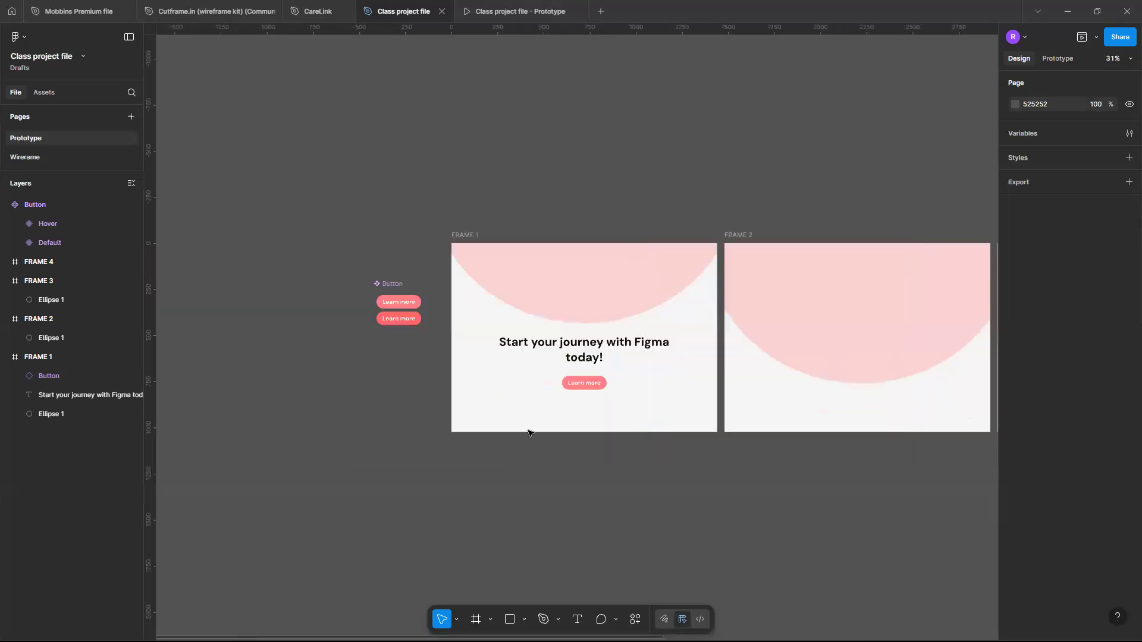
scroll(527, 433, "up", 5)
left_click(588, 473)
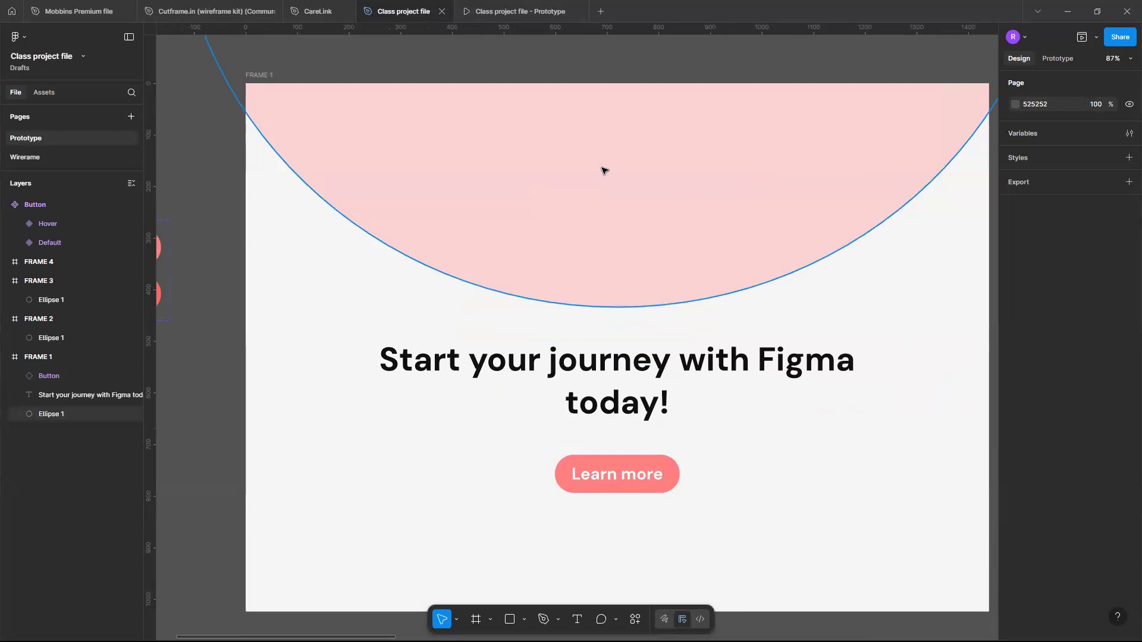
scroll(603, 170, "right", 2)
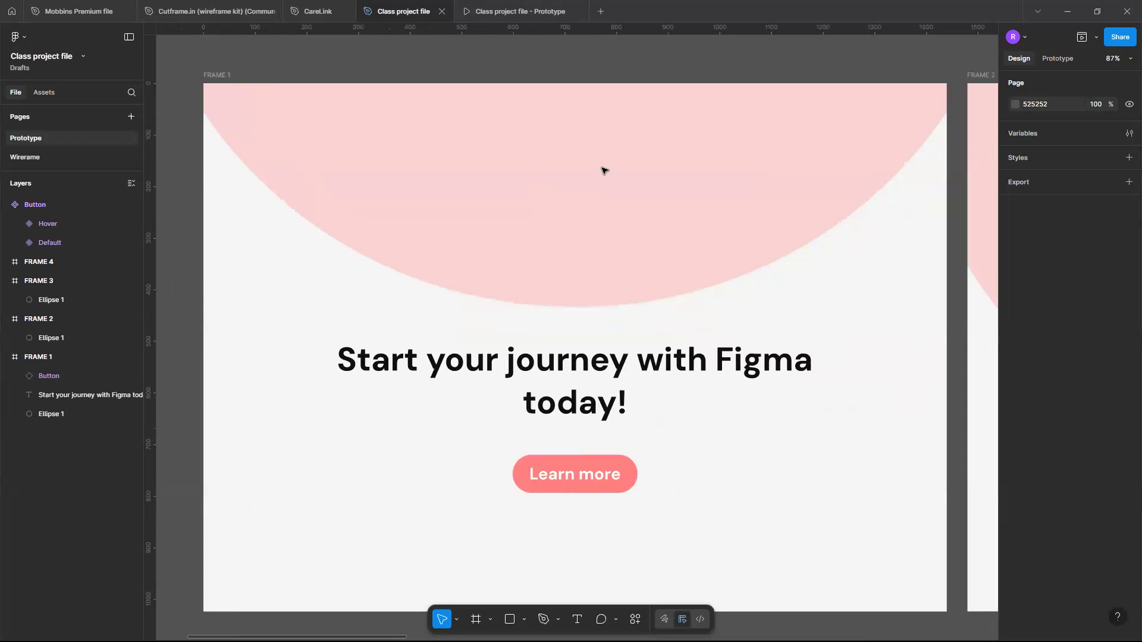
scroll(602, 171, "right", 20)
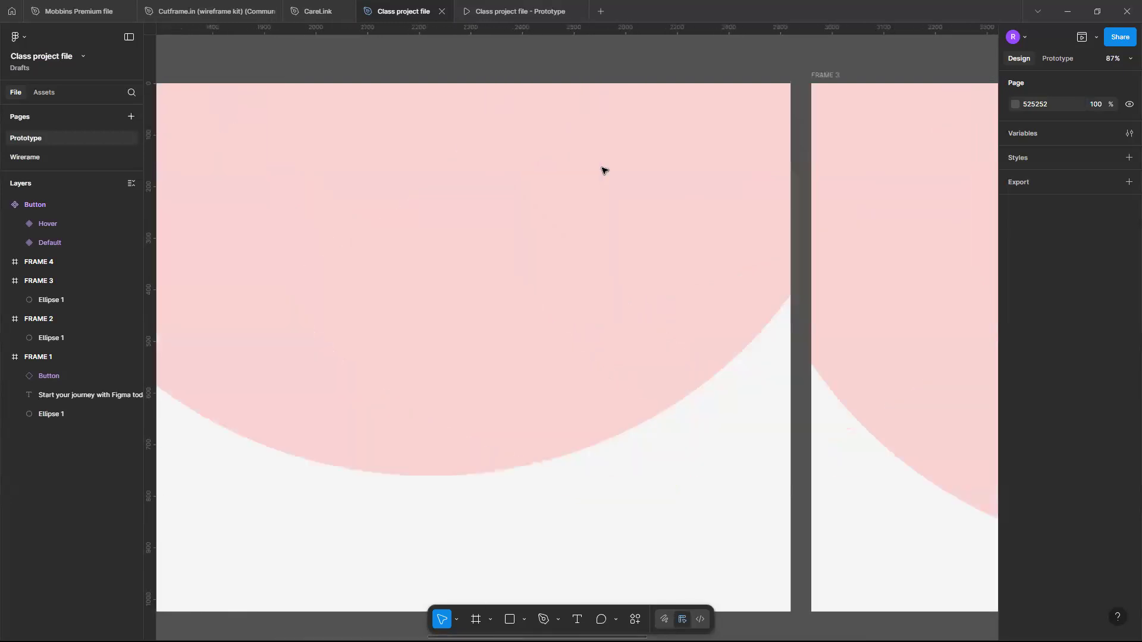
scroll(603, 171, "right", 20)
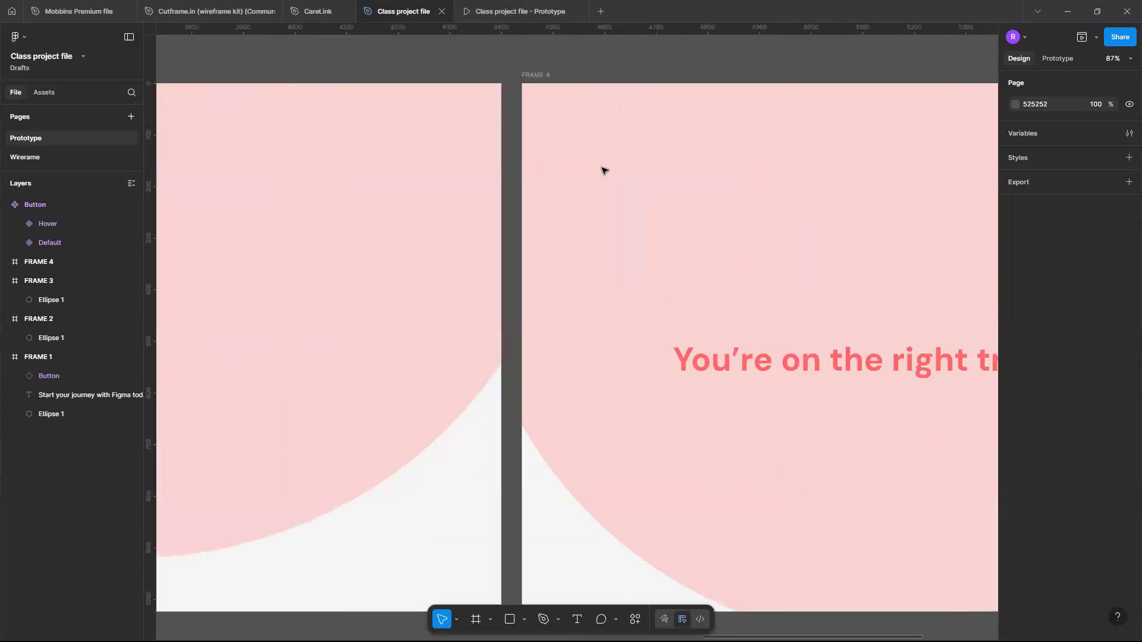
scroll(603, 170, "right", 8)
scroll(776, 382, "right", 4)
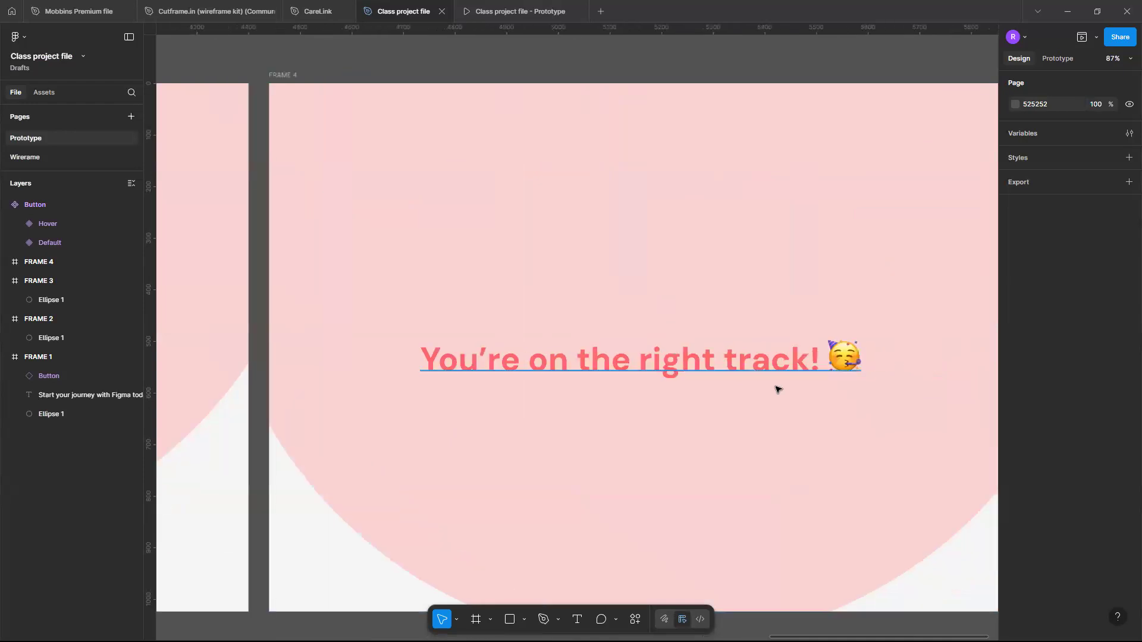
scroll(777, 389, "down", 10)
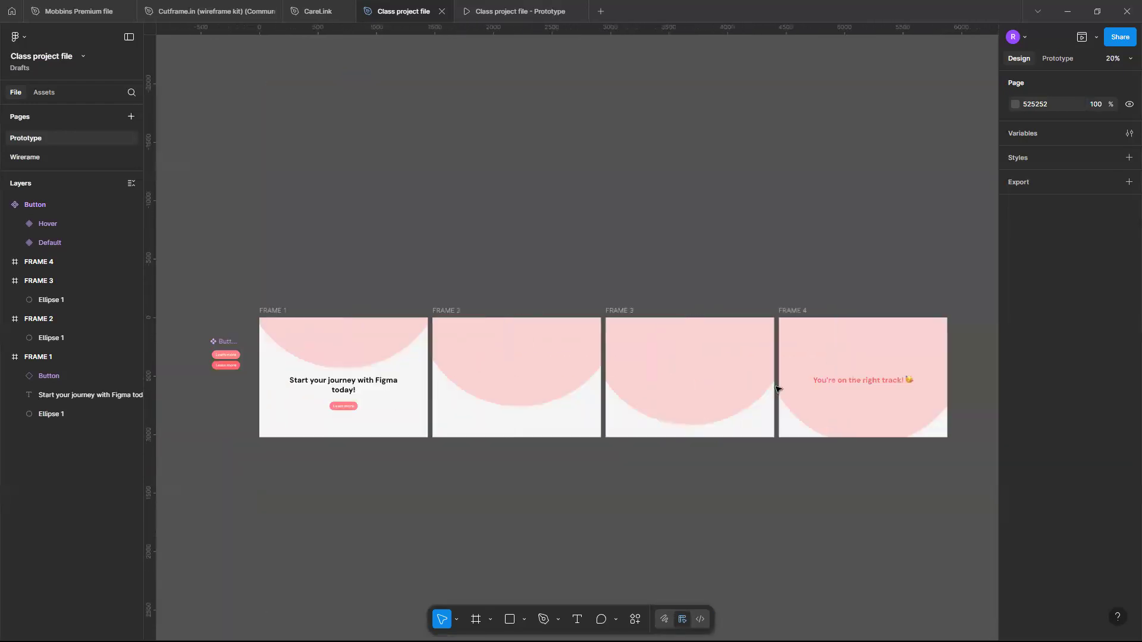
Connect the Learn more button in FRAME 1 to FRAME 2 with an On click, Navigate to prototype interaction.
scroll(776, 390, "up", 2)
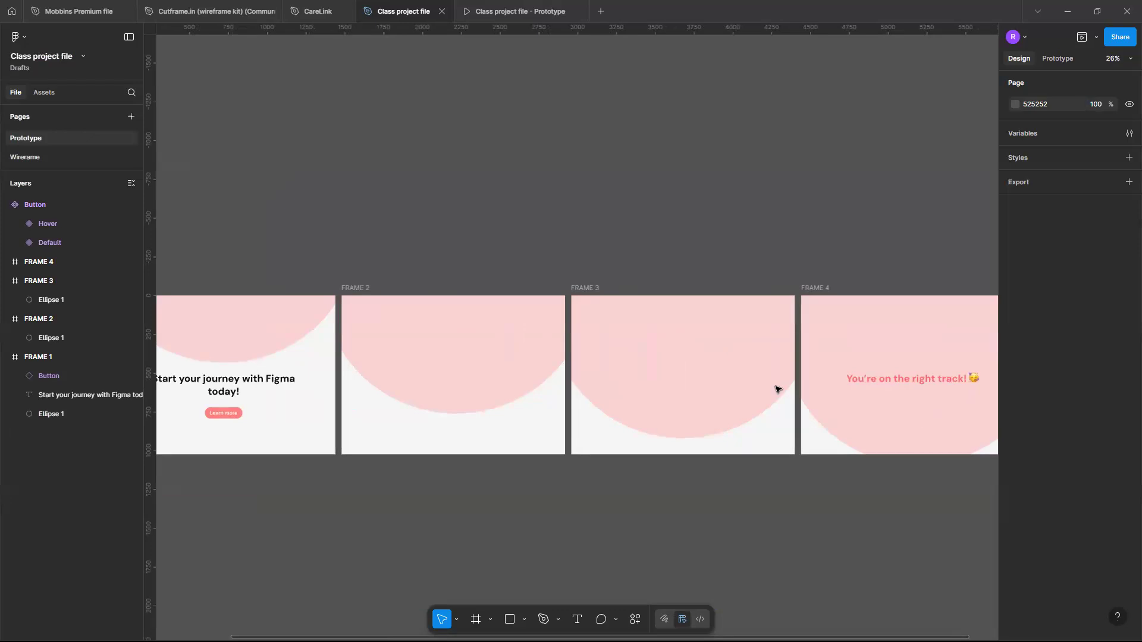
scroll(776, 388, "left", 4)
scroll(777, 388, "up", 6)
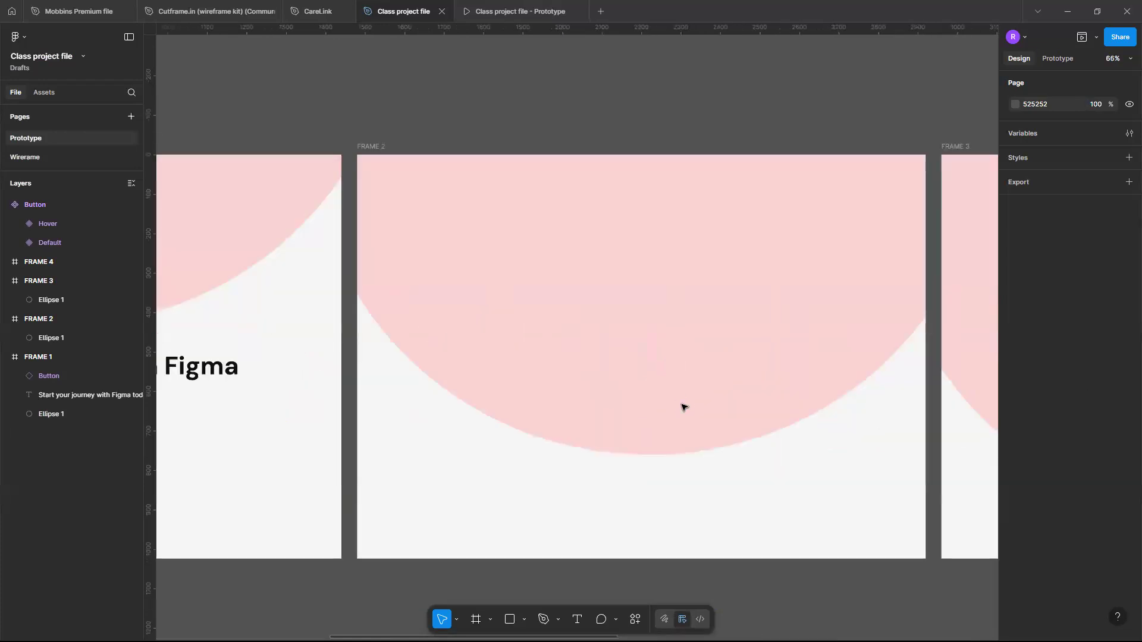
scroll(332, 487, "left", 6)
left_click(273, 462)
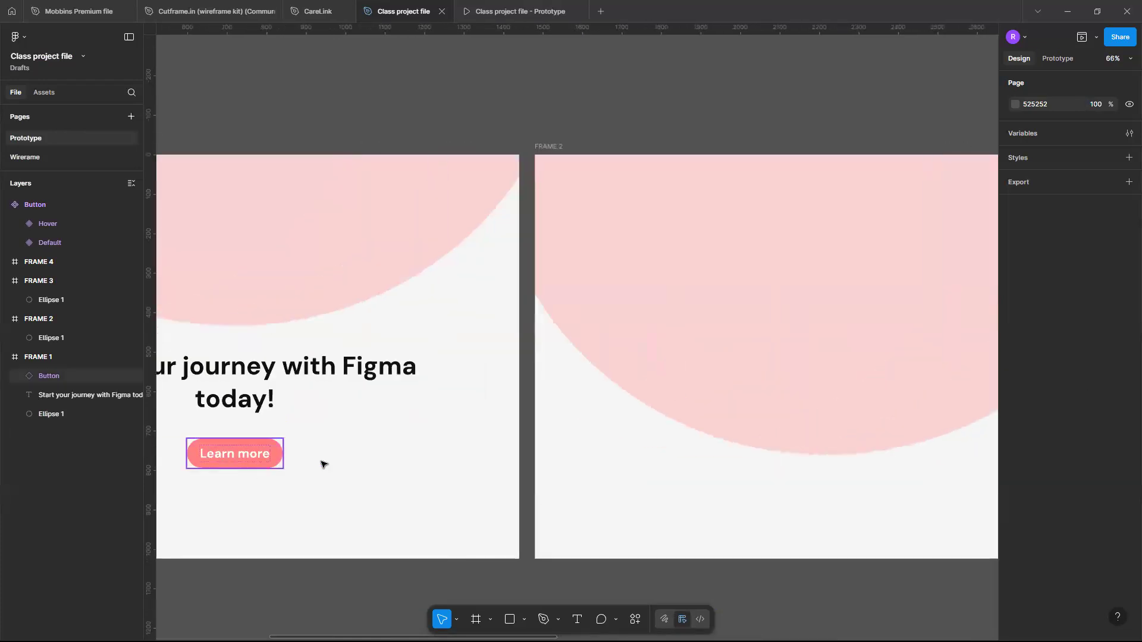
left_click(275, 466)
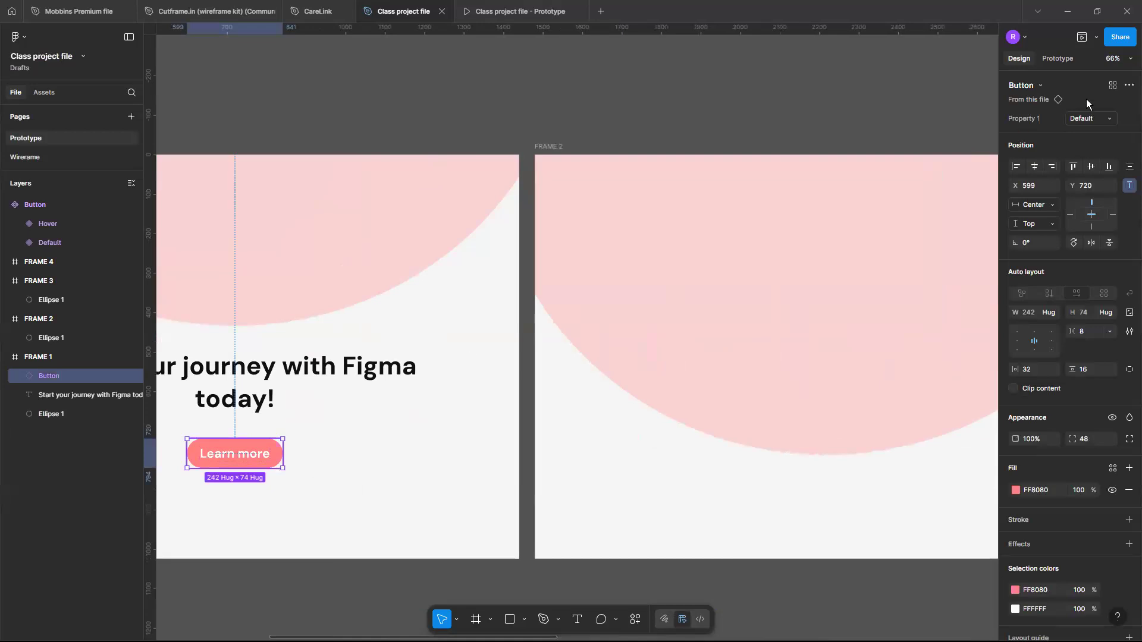
scroll(1086, 99, "up", 4)
left_click(1058, 59)
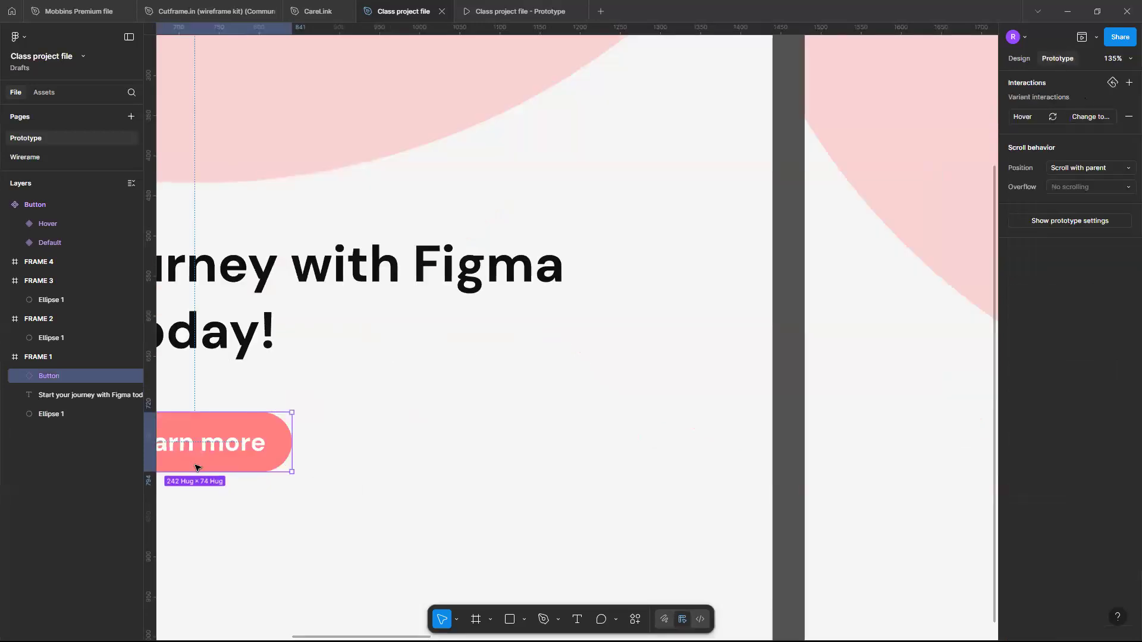
left_click_drag(293, 445, 822, 277)
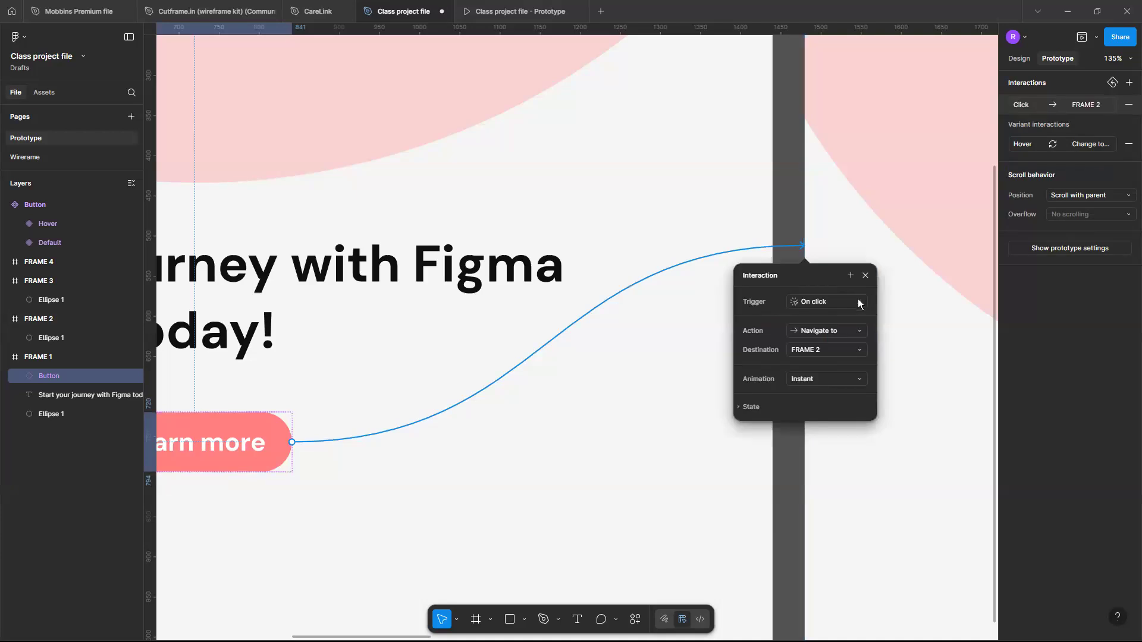
left_click(858, 303)
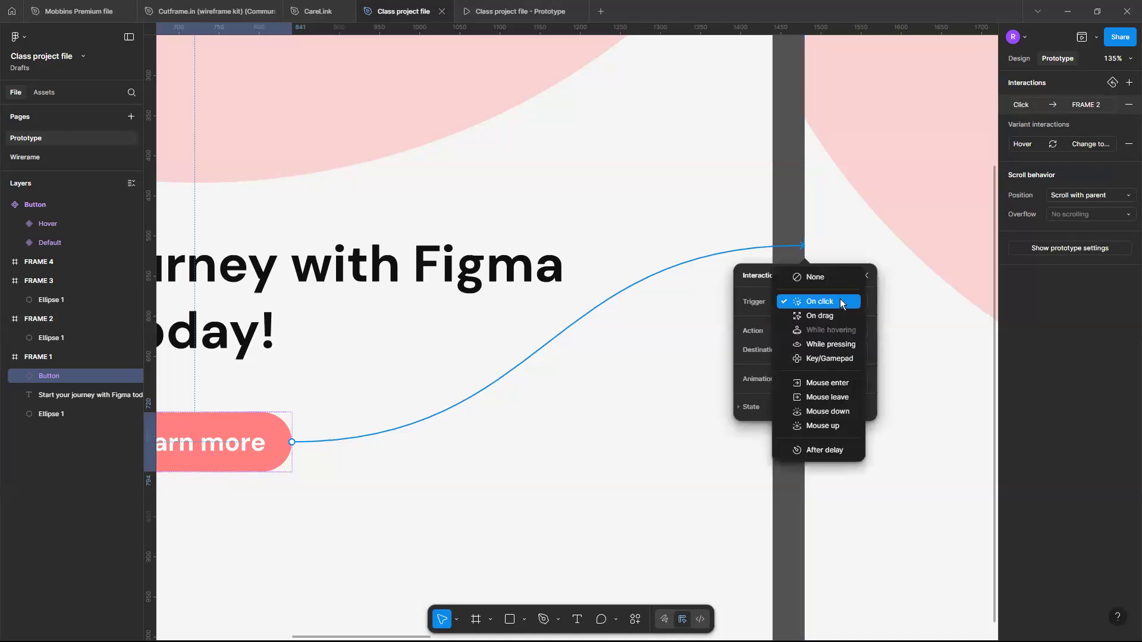
left_click(840, 301)
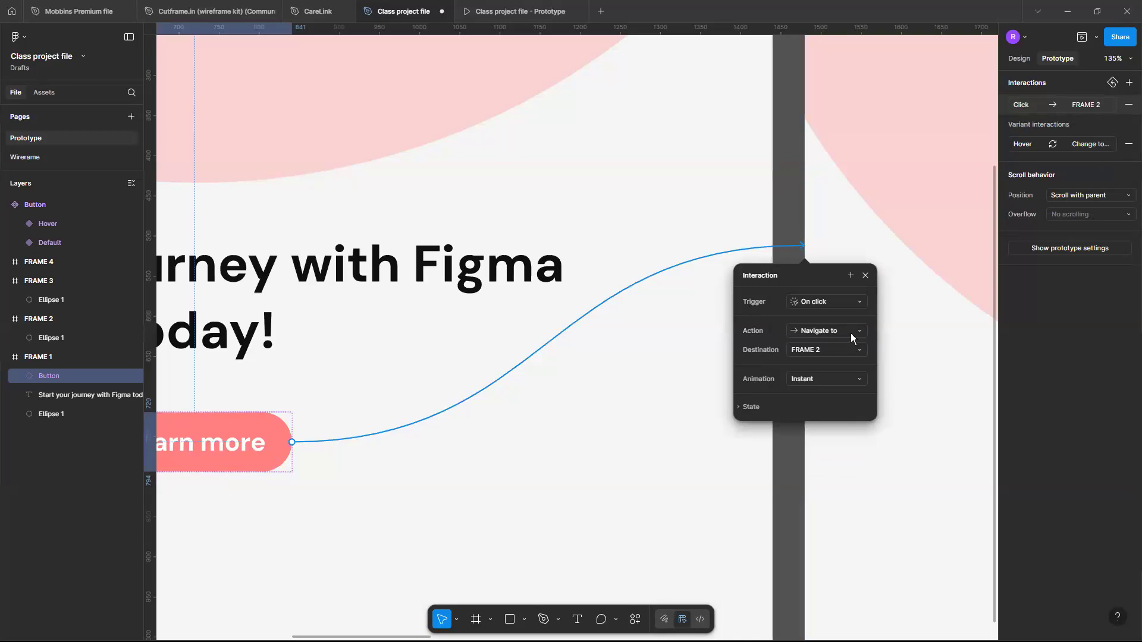
Set the button interaction's animation to Smart animate with an Ease in curve.
left_click(860, 381)
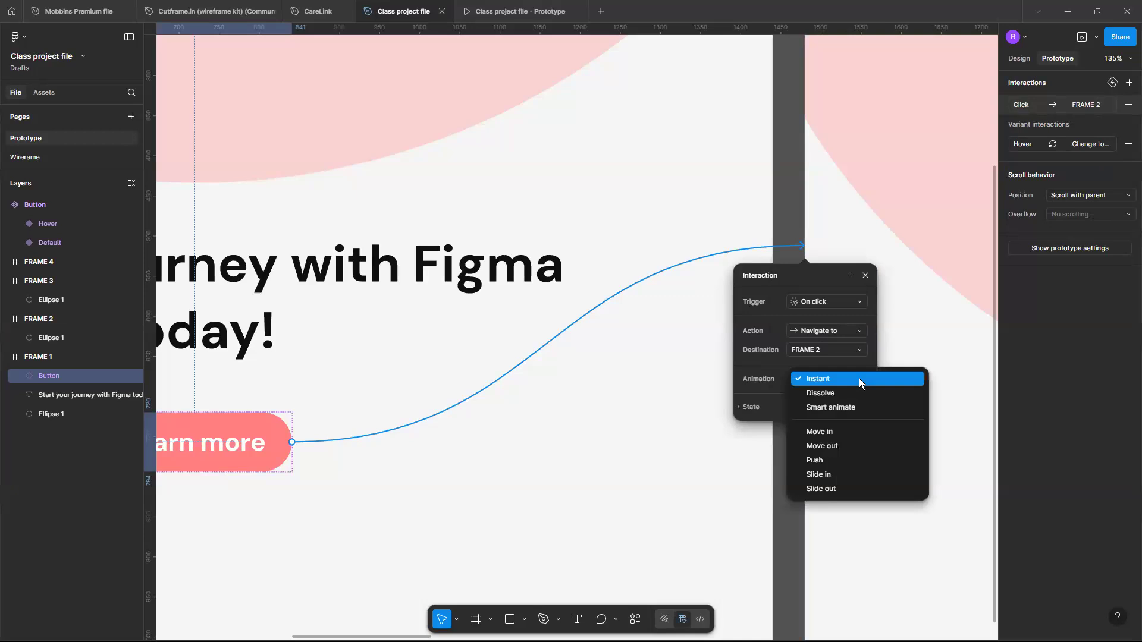
left_click(858, 378)
scroll(696, 372, "right", 5)
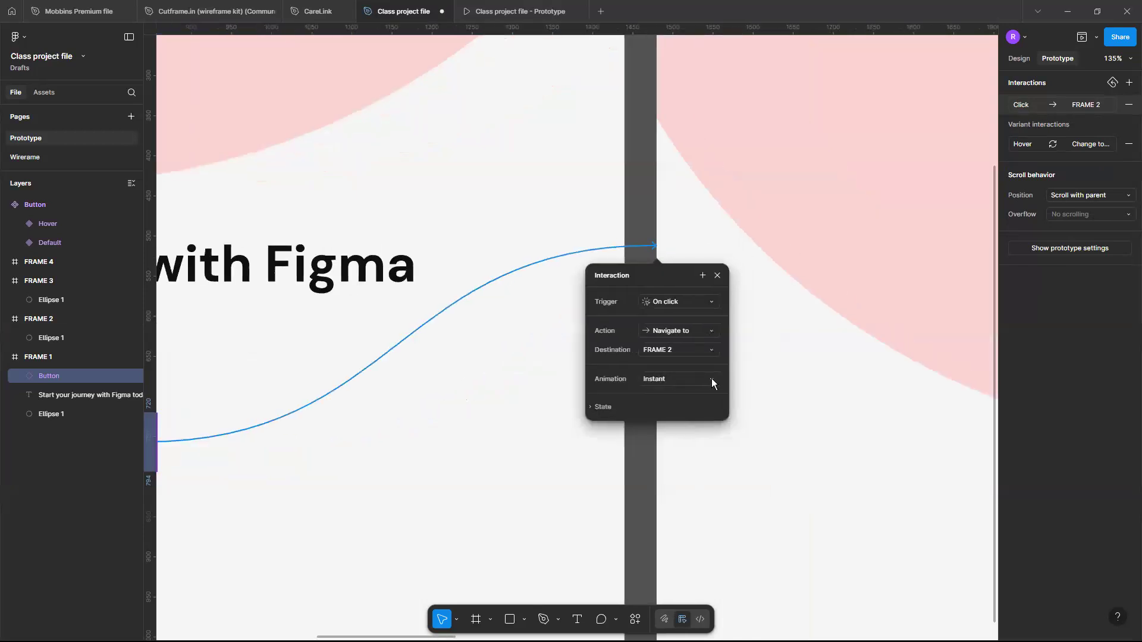
left_click(711, 380)
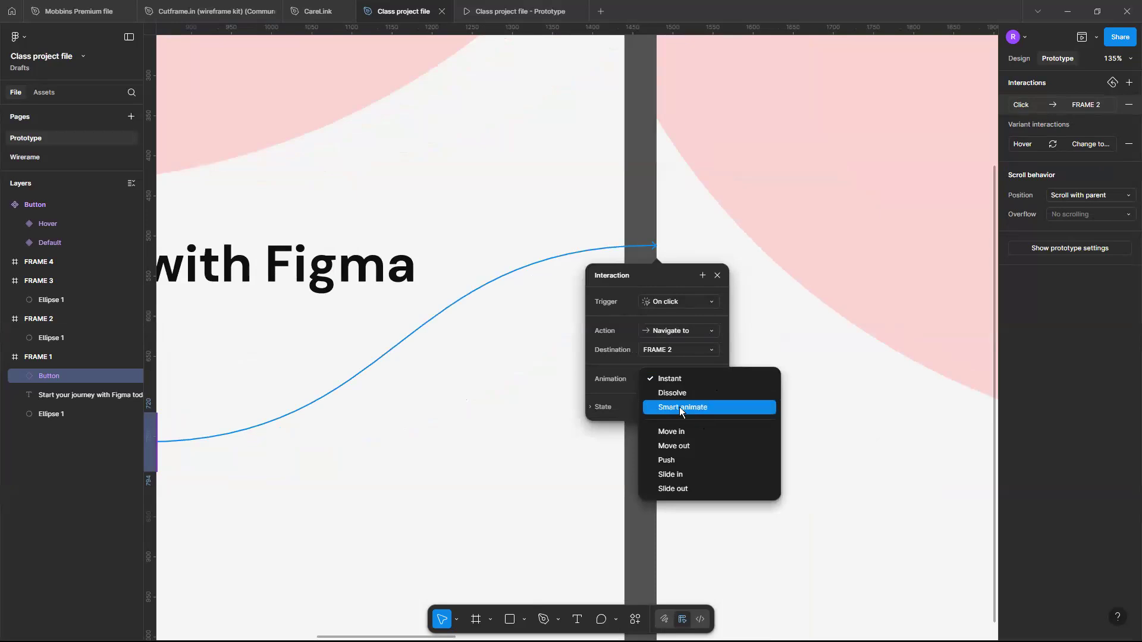
left_click(681, 408)
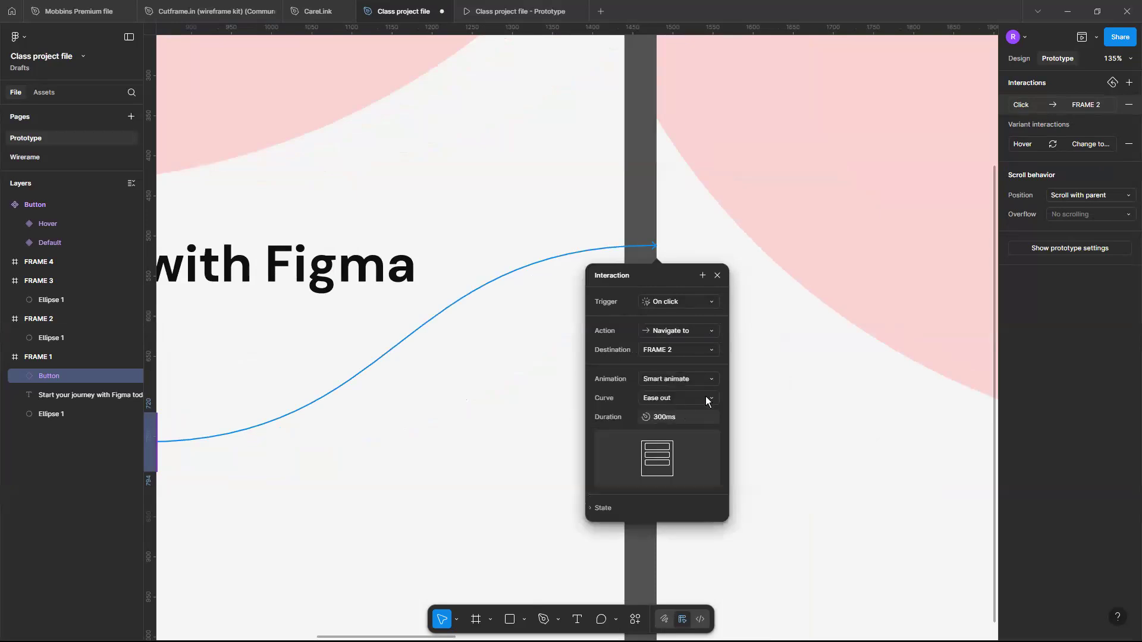
left_click(706, 397)
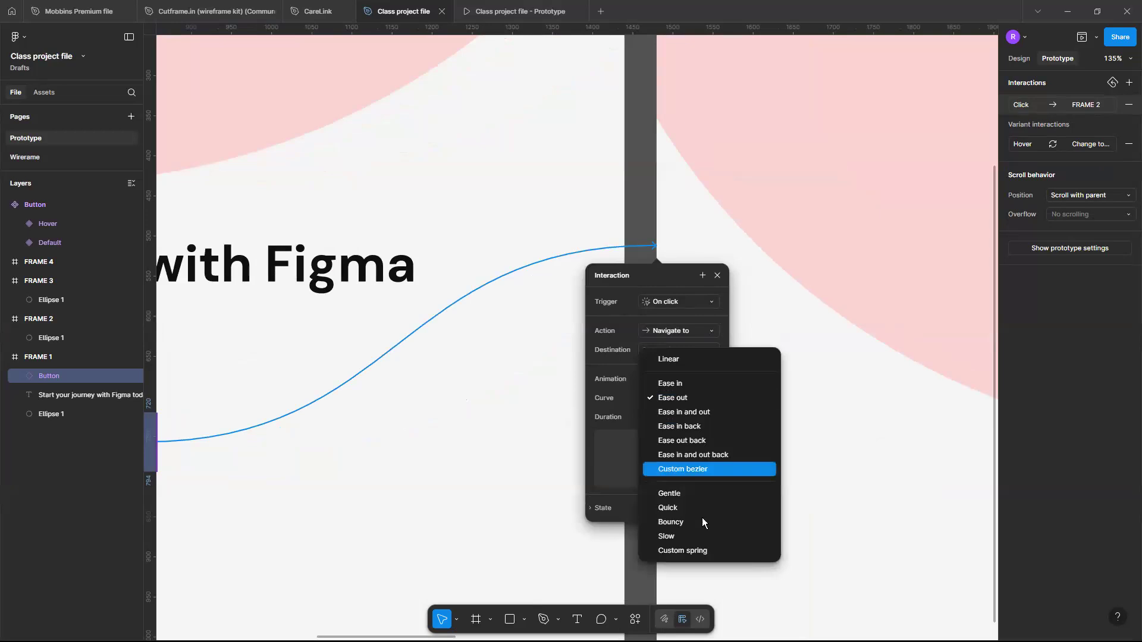
left_click(628, 396)
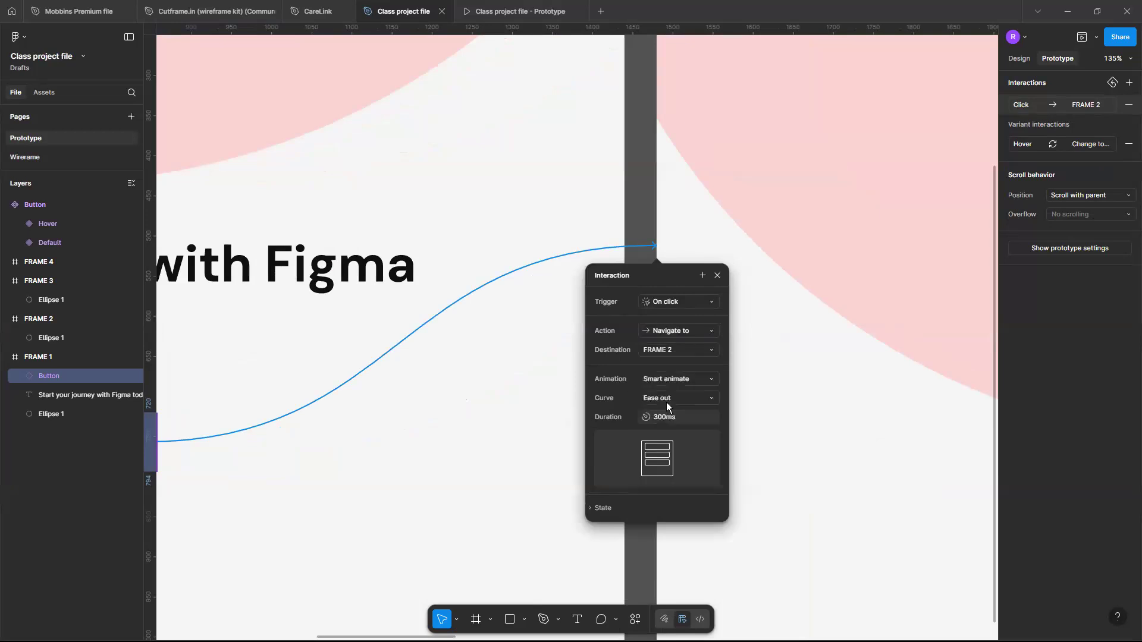
left_click(703, 398)
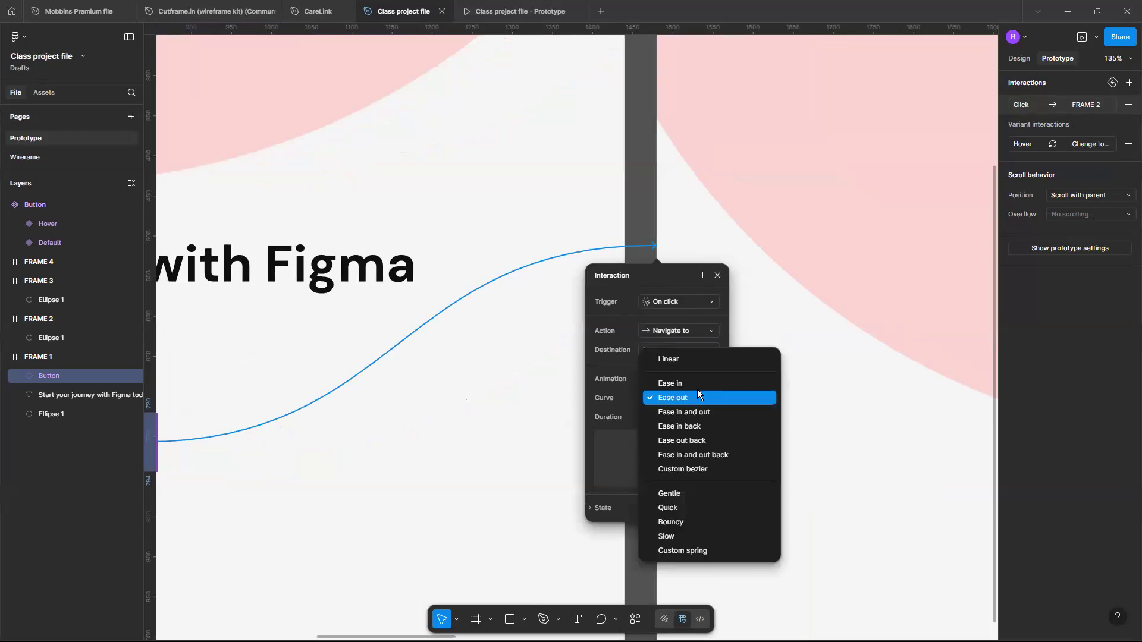
left_click(696, 387)
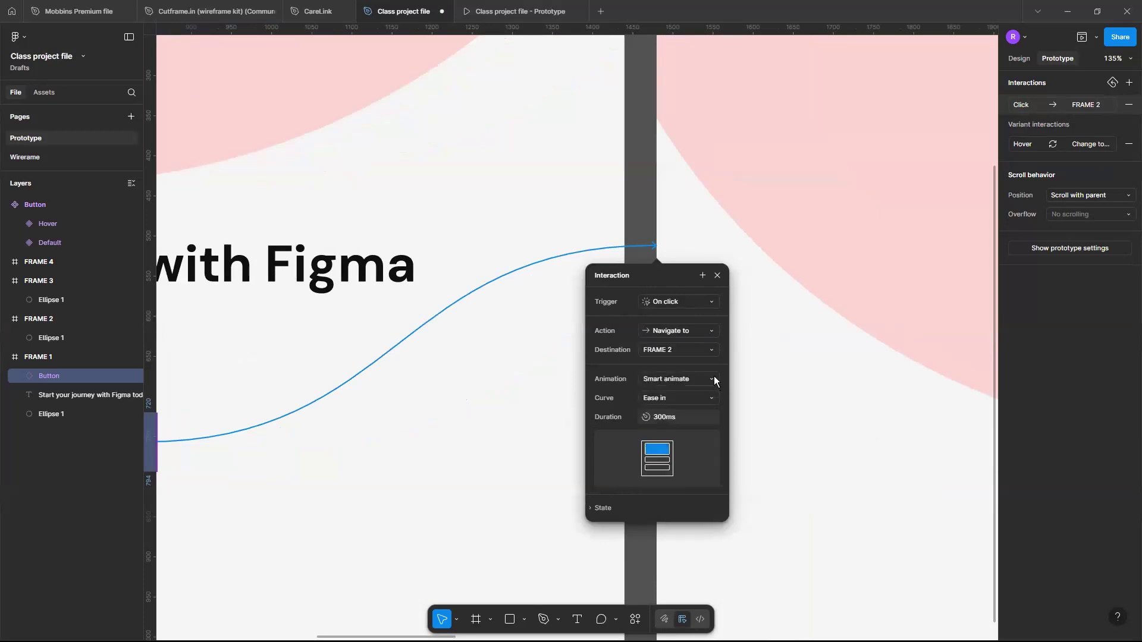
Change the button interaction's animation to Slide in with direction Down and a duration of 100 ms.
left_click(712, 380)
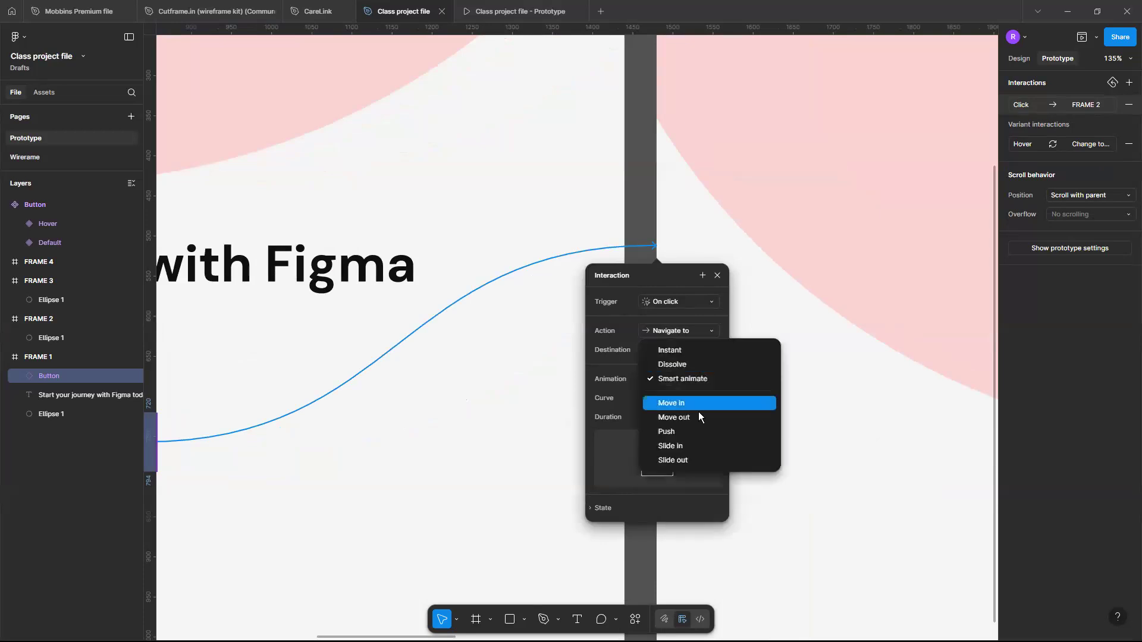
left_click(697, 447)
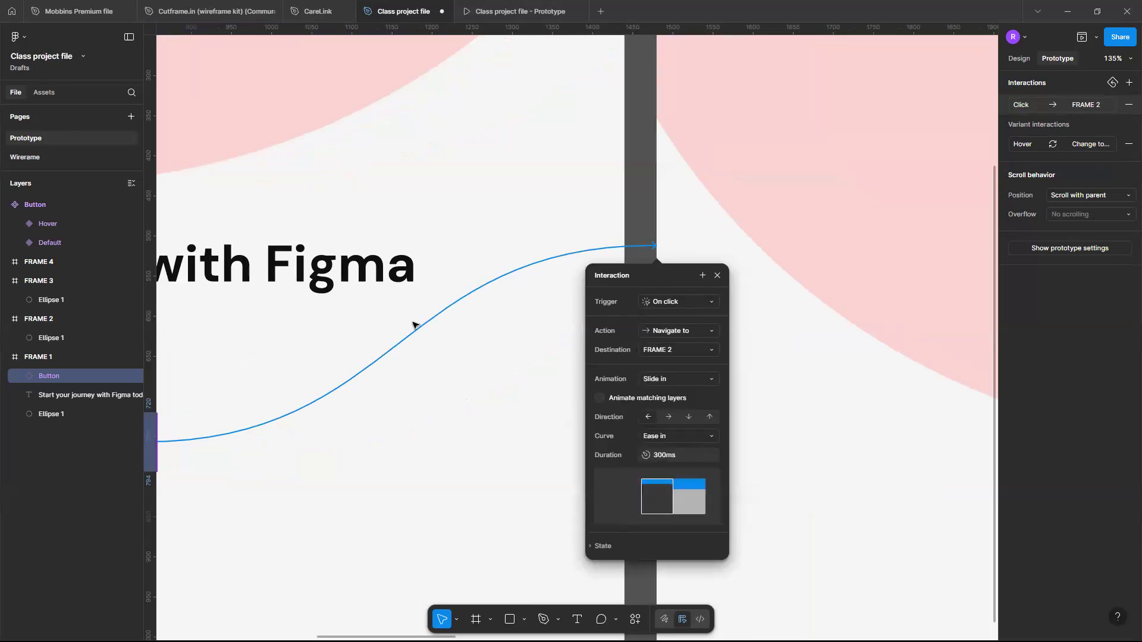
scroll(415, 325, "down", 3)
scroll(415, 326, "up", 2)
scroll(415, 325, "left", 2)
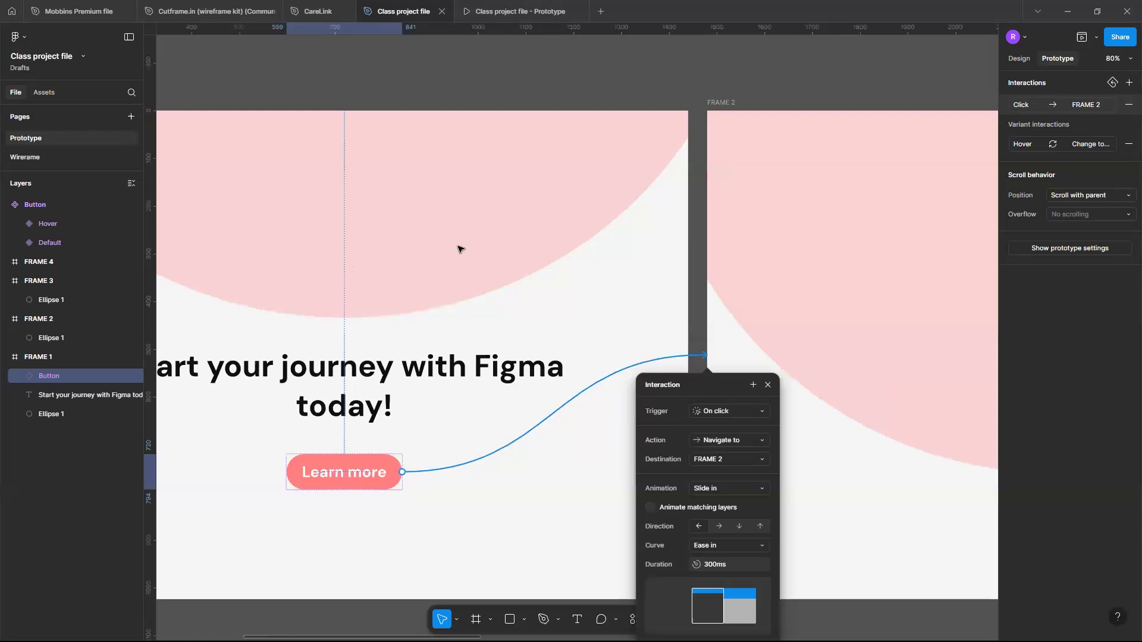
scroll(461, 247, "left", 2)
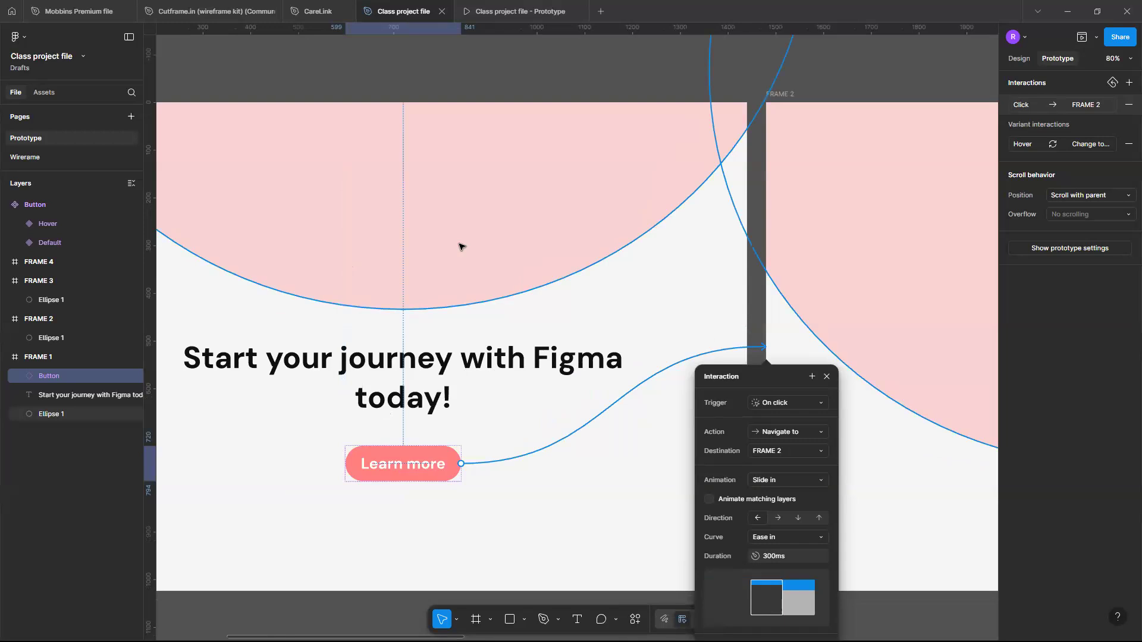
scroll(764, 501, "up", 2)
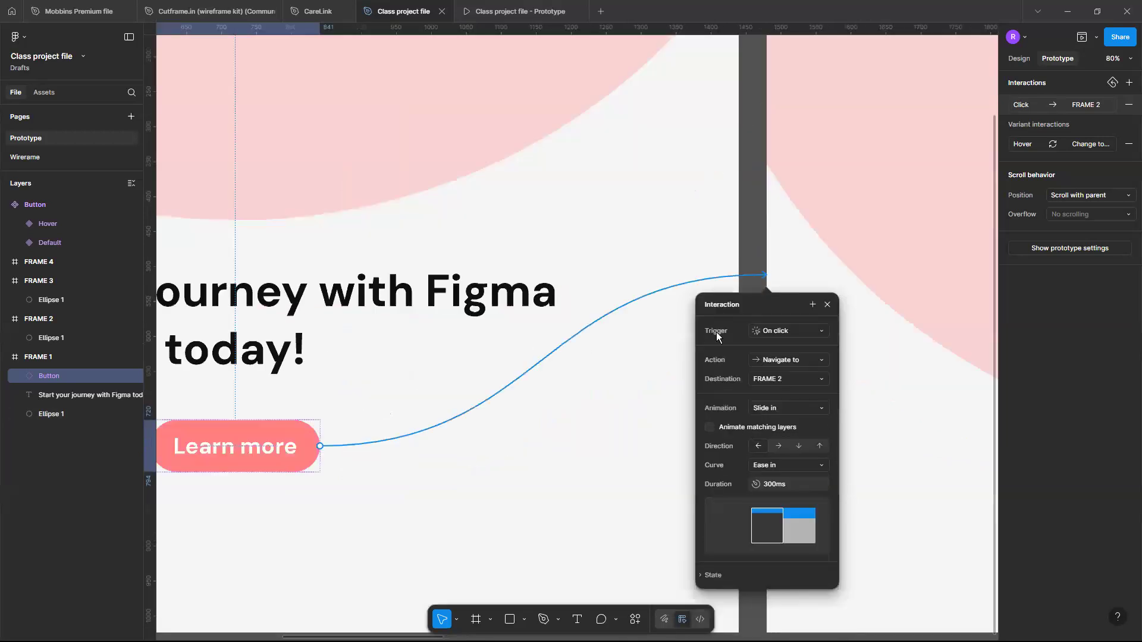
scroll(716, 332, "up", 2)
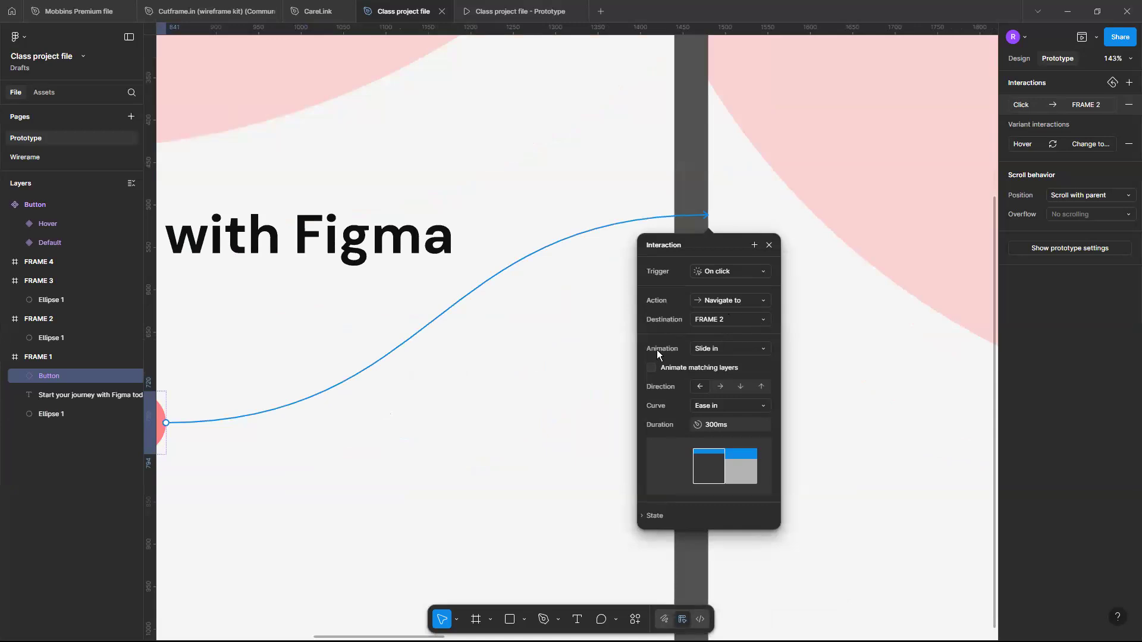
left_click(738, 391)
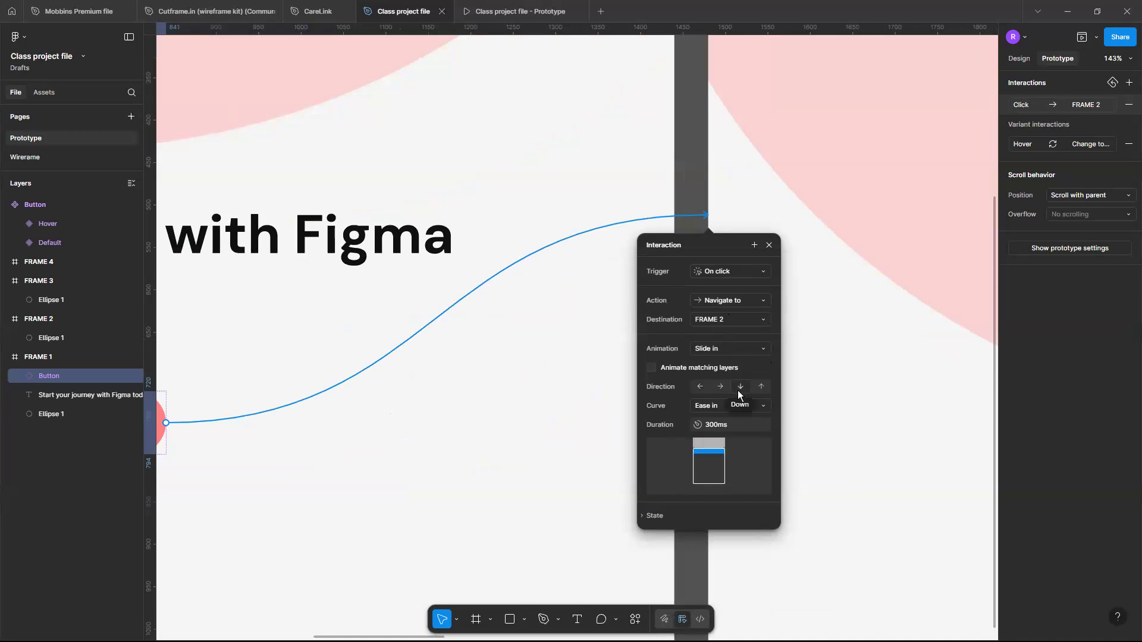
left_click(710, 423)
key("Return")
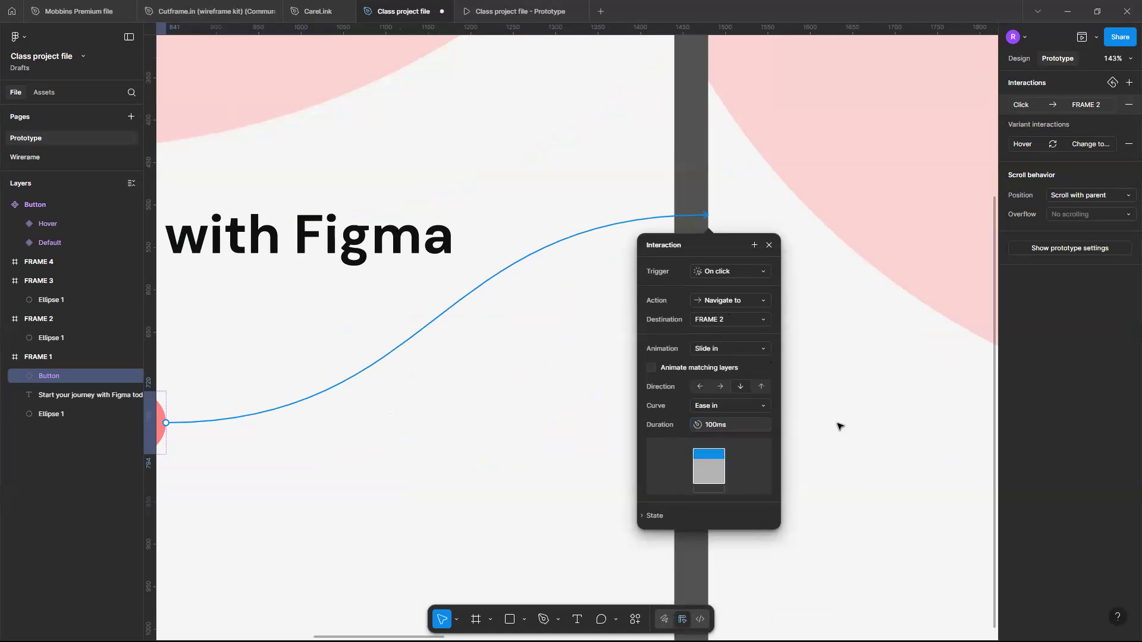
left_click(839, 427)
Connect FRAME 2 to FRAME 3 with a prototype interaction.
scroll(839, 426, "right", 4)
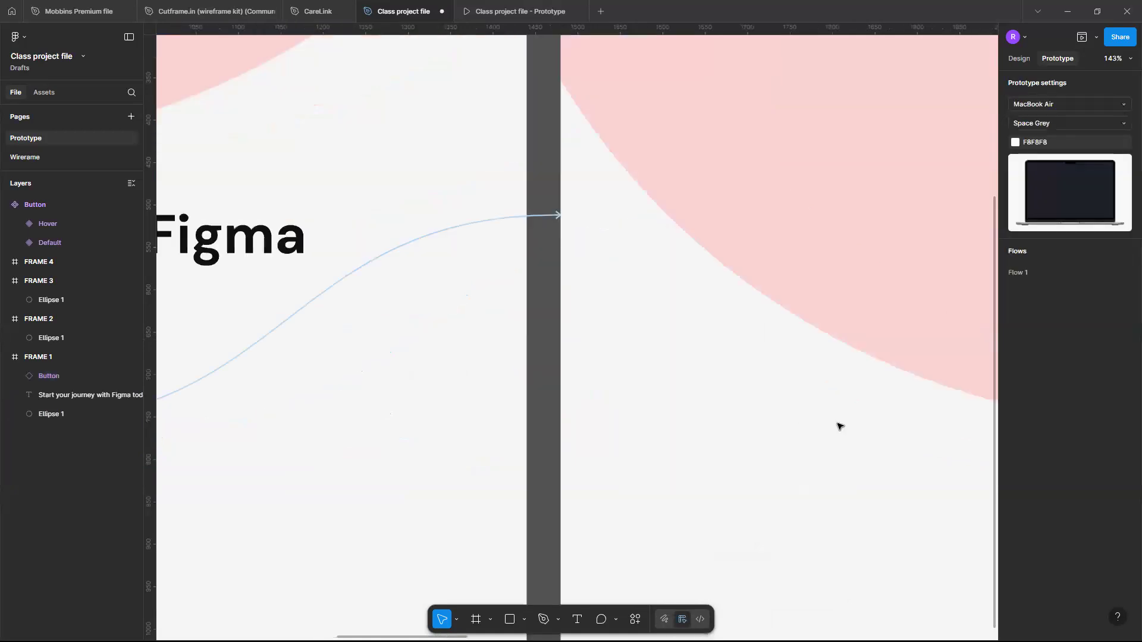
scroll(839, 426, "down", 3)
scroll(839, 426, "right", 6)
scroll(839, 426, "up", 3)
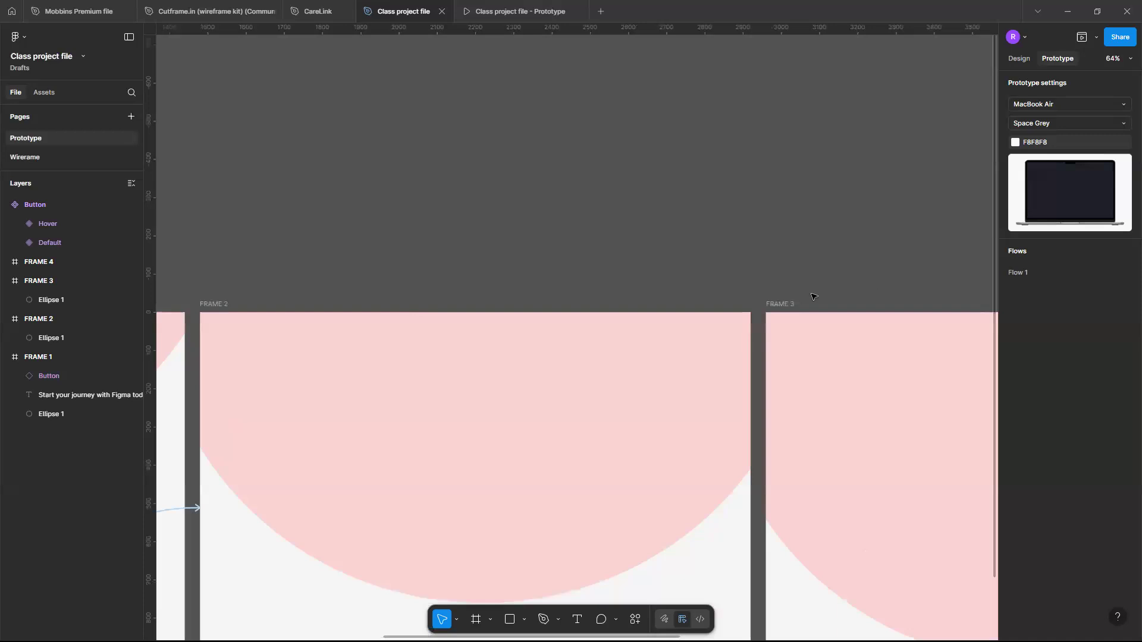
scroll(776, 329, "down", 3)
scroll(776, 329, "right", 3)
scroll(777, 329, "down", 1)
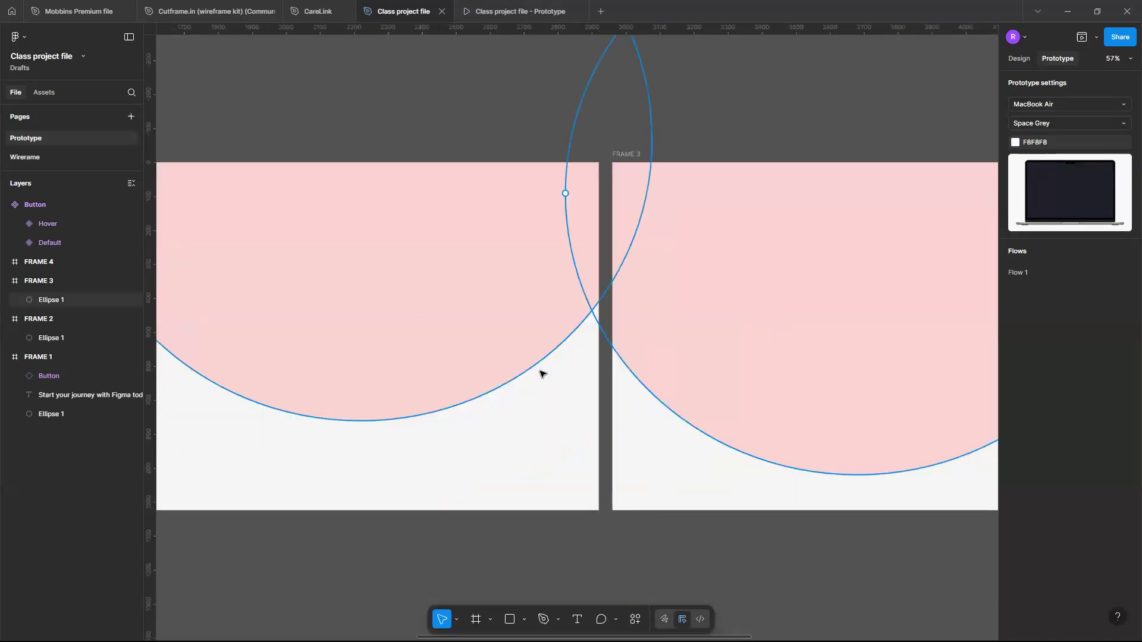
scroll(331, 370, "left", 2)
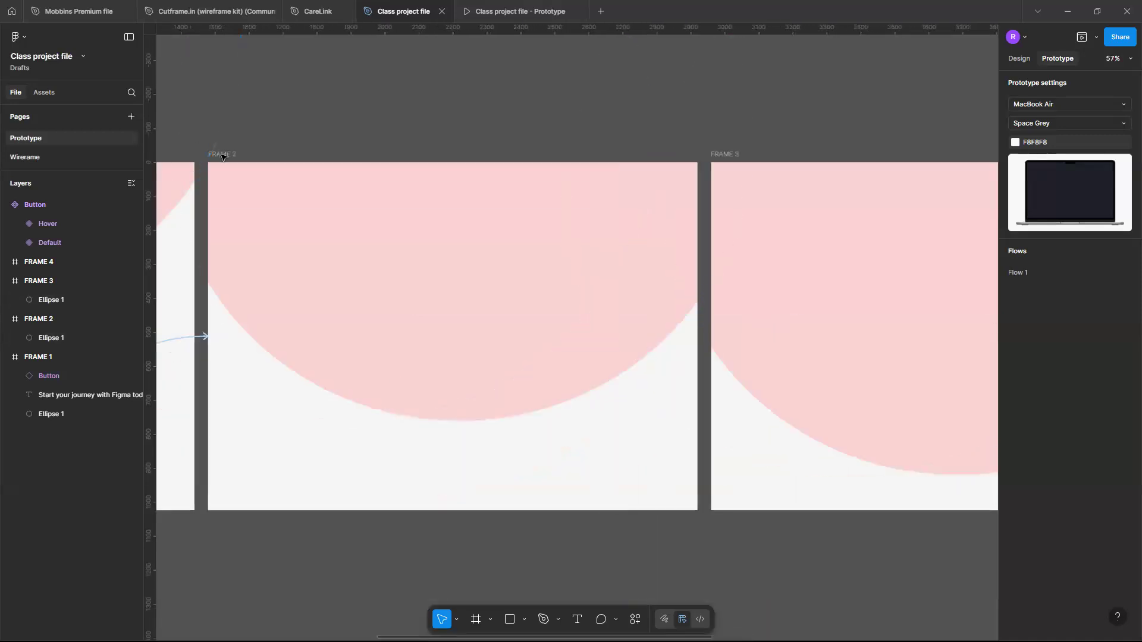
left_click(697, 338)
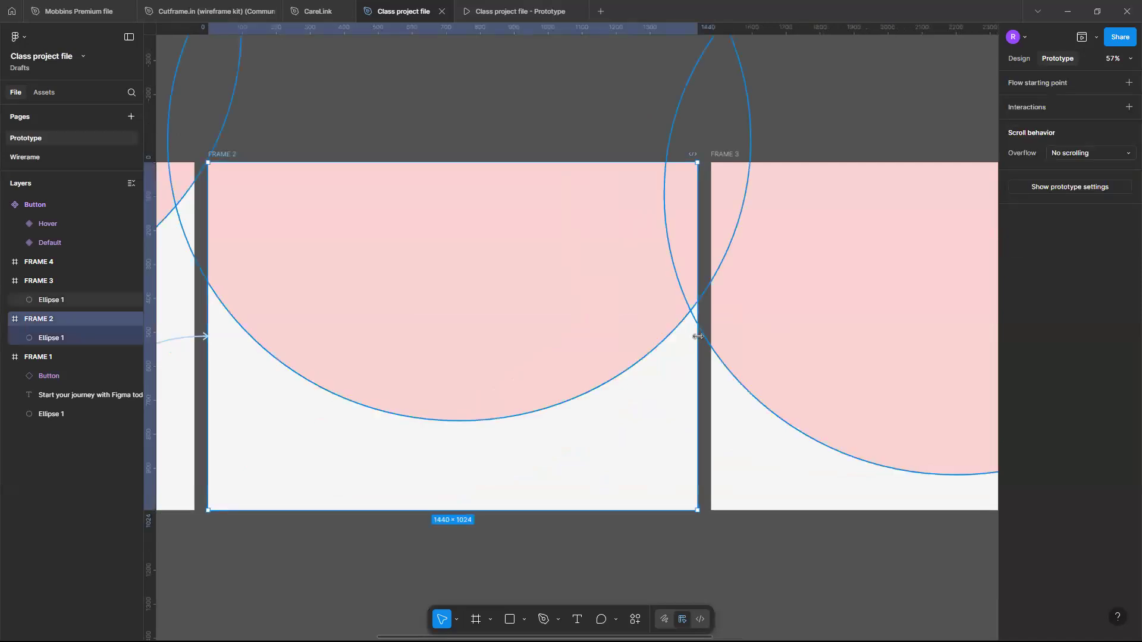
left_click_drag(697, 338, 736, 342)
Set the trigger of the FRAME 2 to FRAME 3 interaction to After delay with a 100 ms delay.
scroll(736, 343, "up", 5)
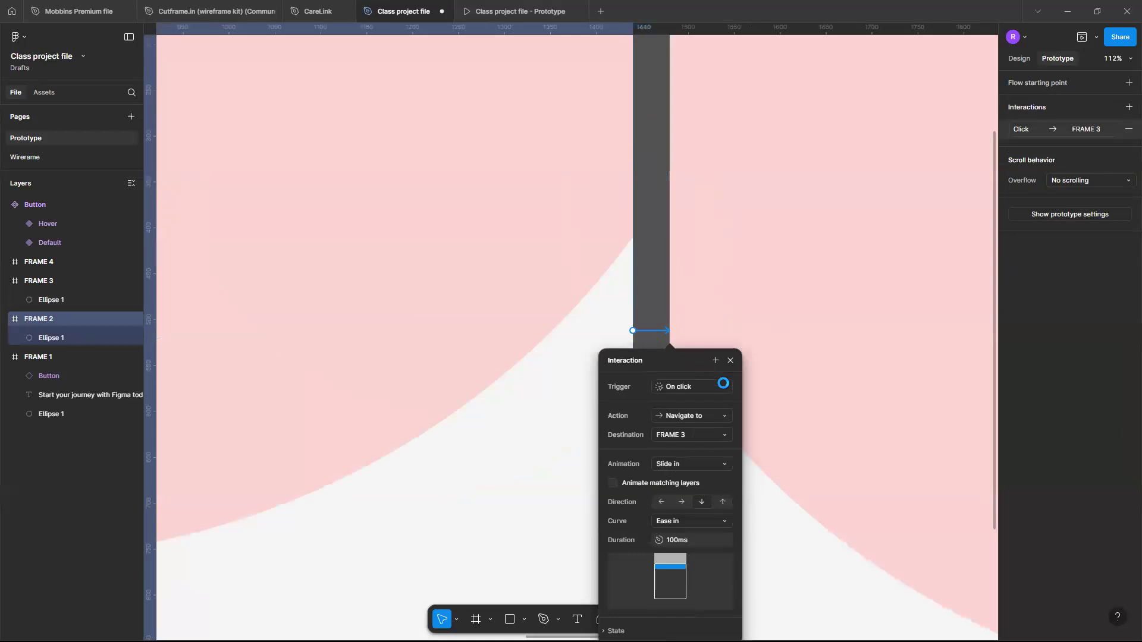
left_click(730, 387)
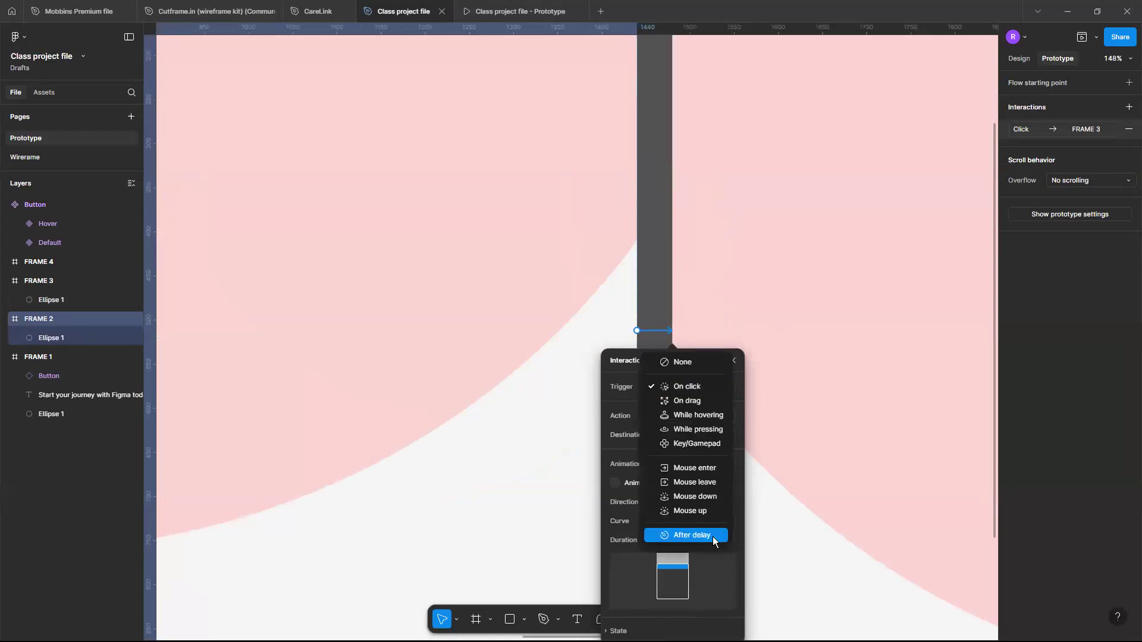
left_click(713, 536)
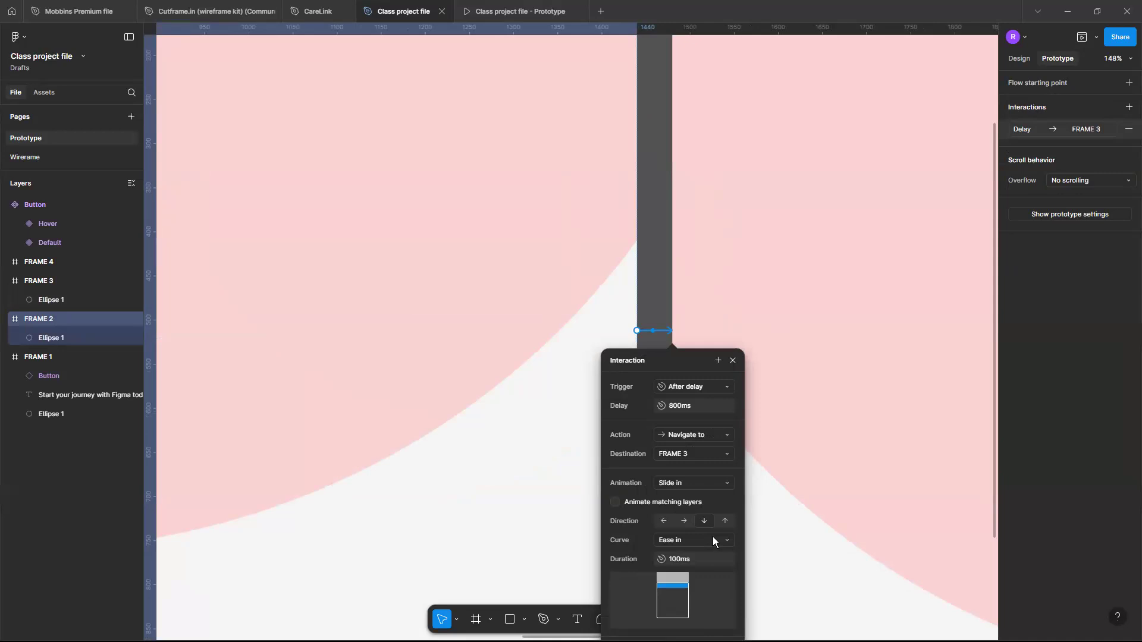
left_click(688, 405)
type("100")
key("Return")
Connect FRAME 3 to FRAME 4 with a prototype interaction.
scroll(923, 204, "right", 2)
scroll(924, 204, "right", 10)
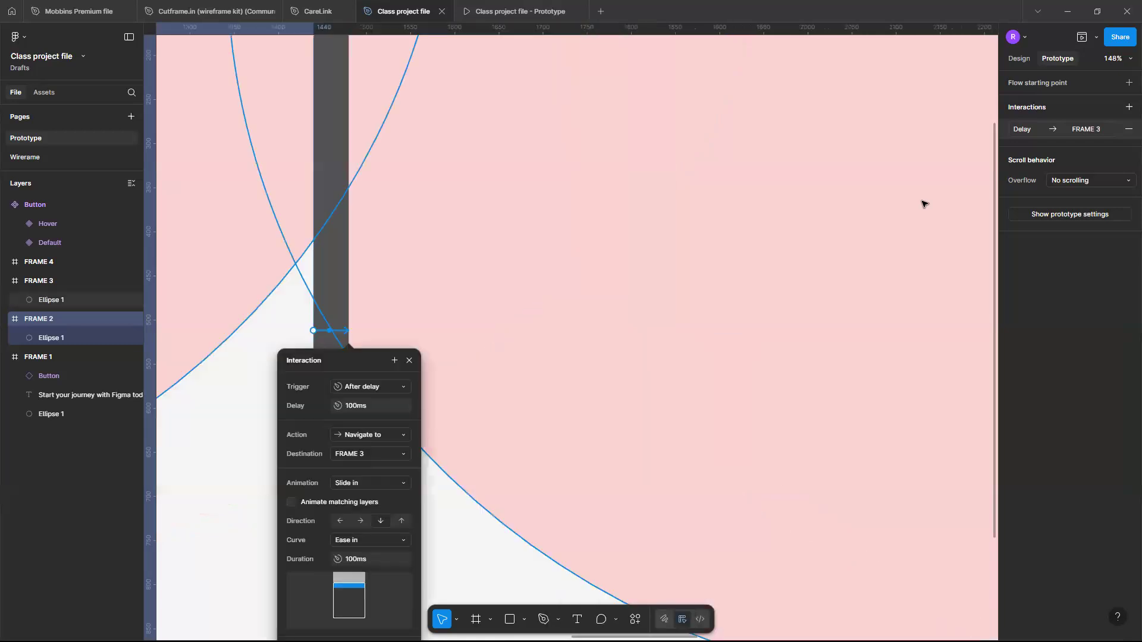
scroll(781, 360, "down", 5)
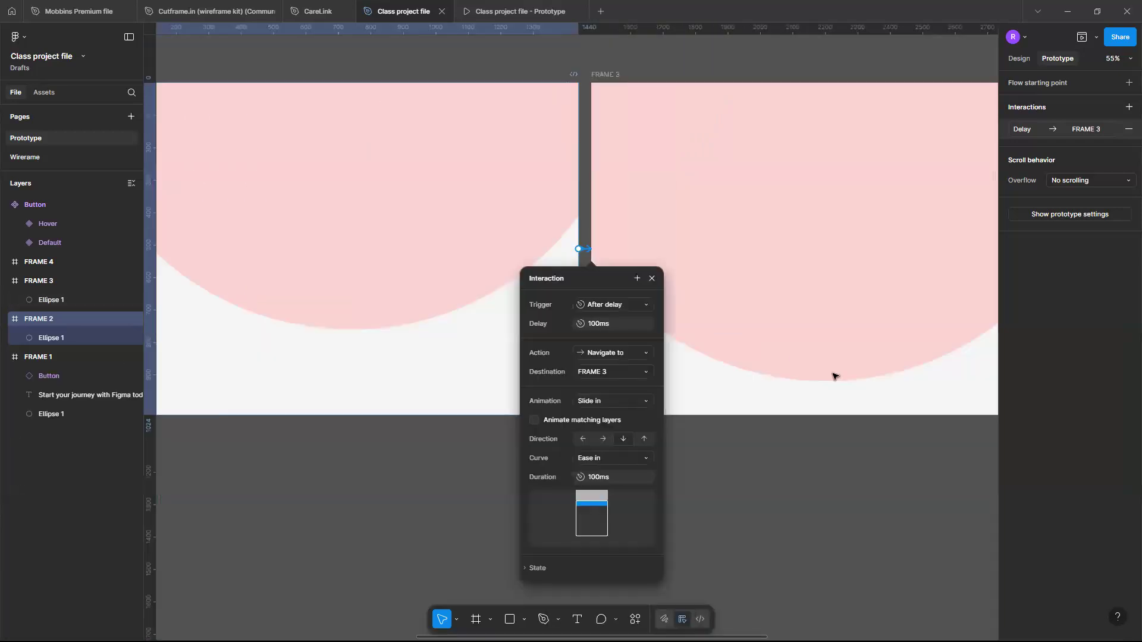
scroll(833, 375, "right", 3)
scroll(450, 157, "right", 3)
scroll(450, 157, "up", 3)
left_click(449, 156)
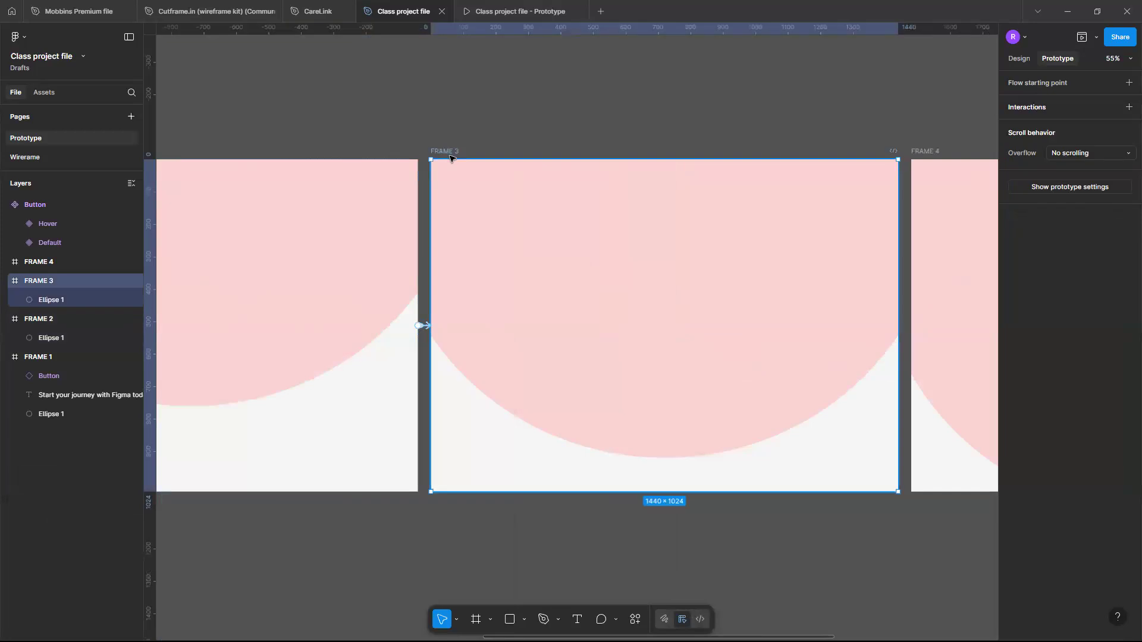
scroll(671, 324, "right", 5)
left_click_drag(678, 325, 709, 329)
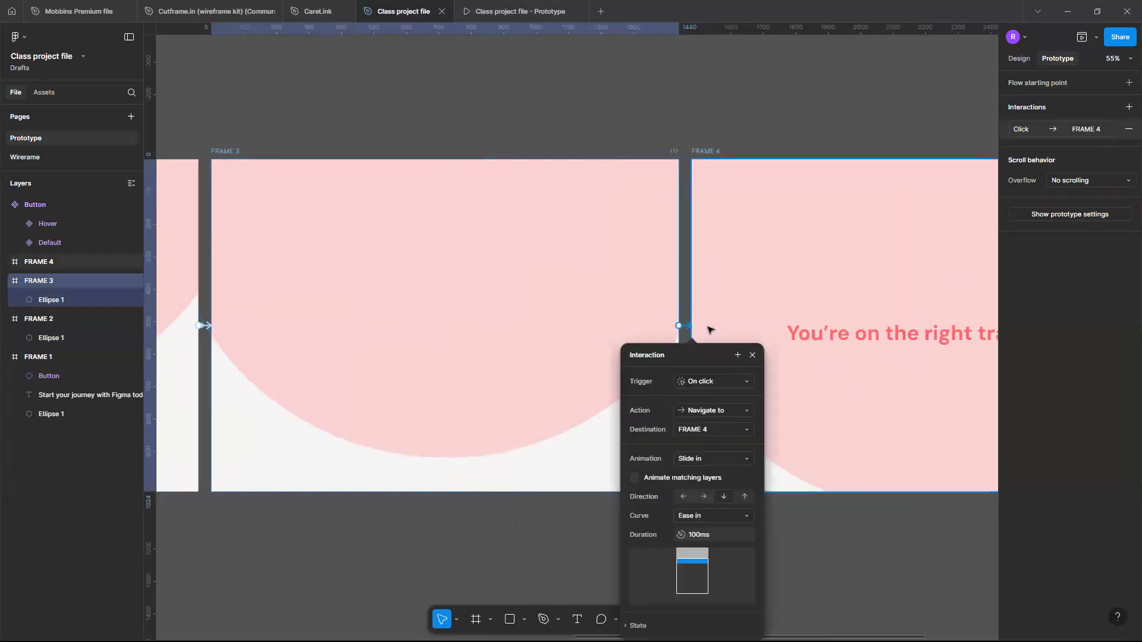
Set the trigger of the FRAME 3 to FRAME 4 interaction to After delay with a 100 ms delay.
scroll(707, 330, "up", 5)
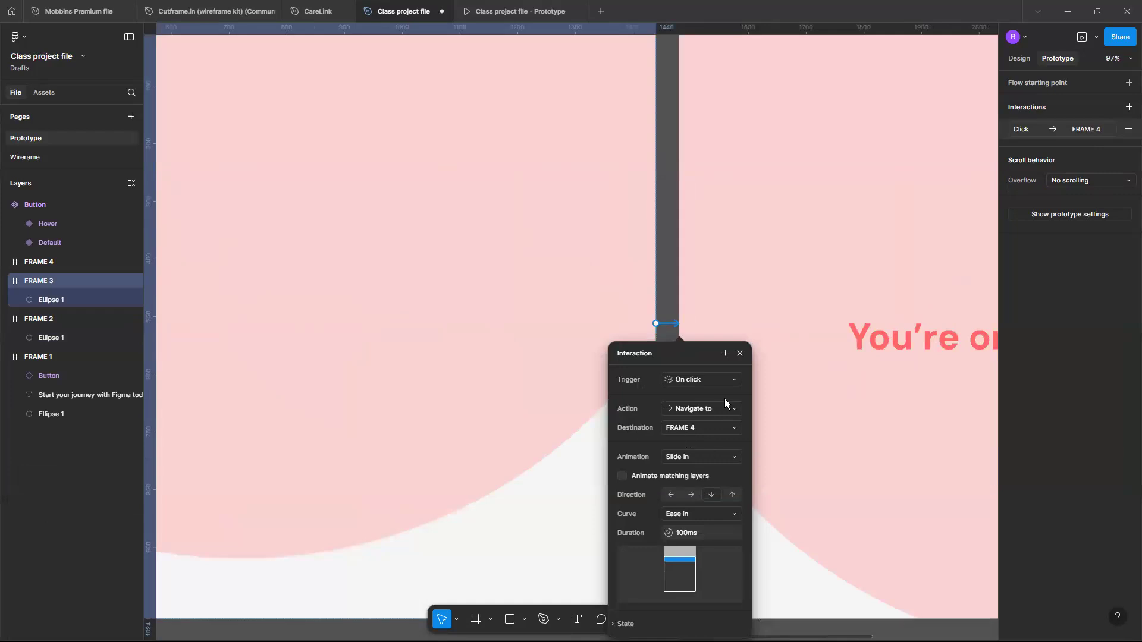
left_click(729, 380)
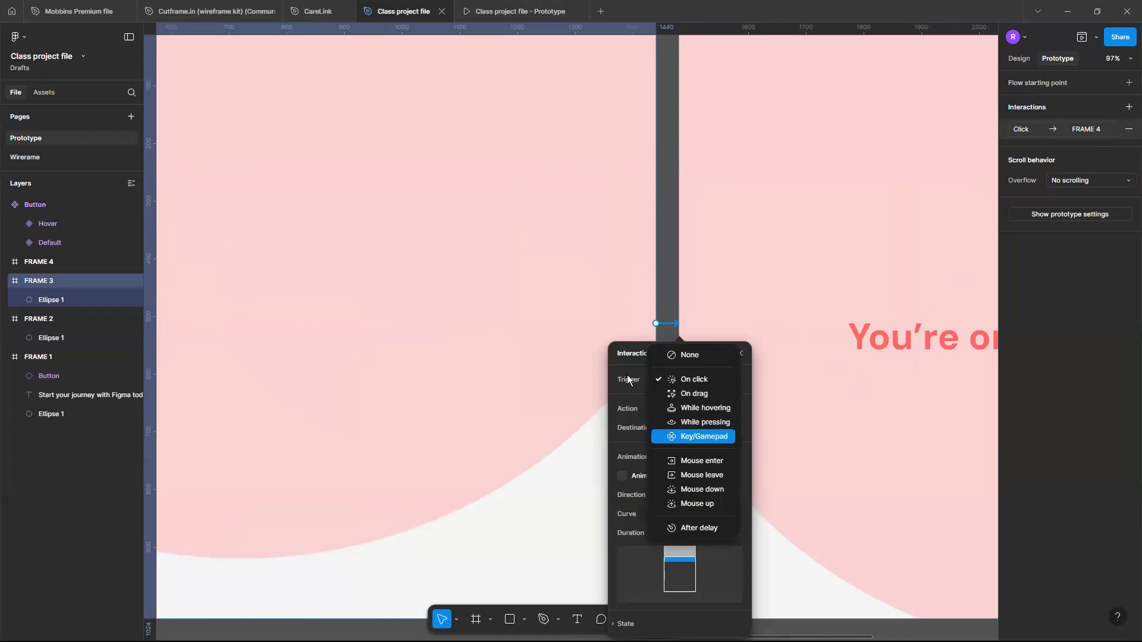
left_click(697, 528)
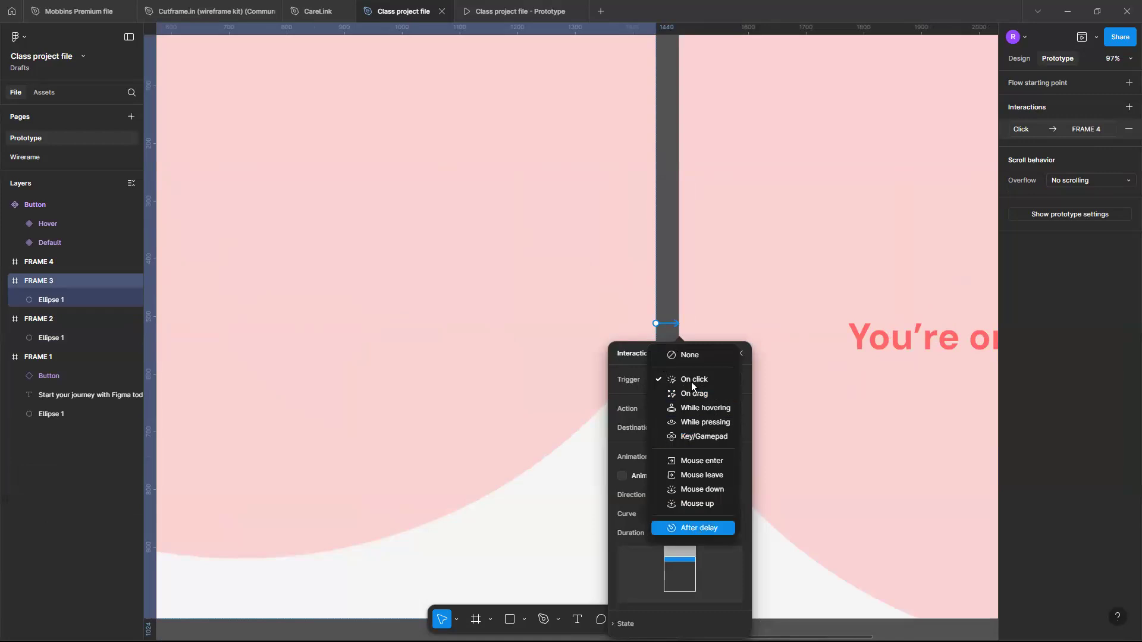
left_click(681, 398)
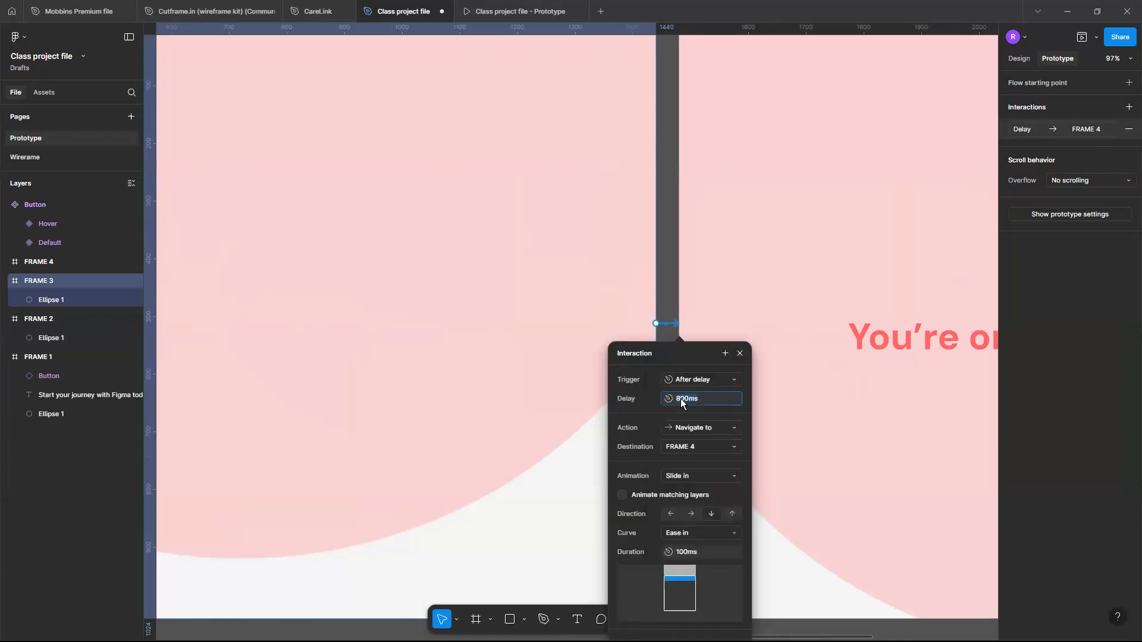
type("100")
key("Return")
scroll(671, 298, "down", 3)
left_click(497, 507)
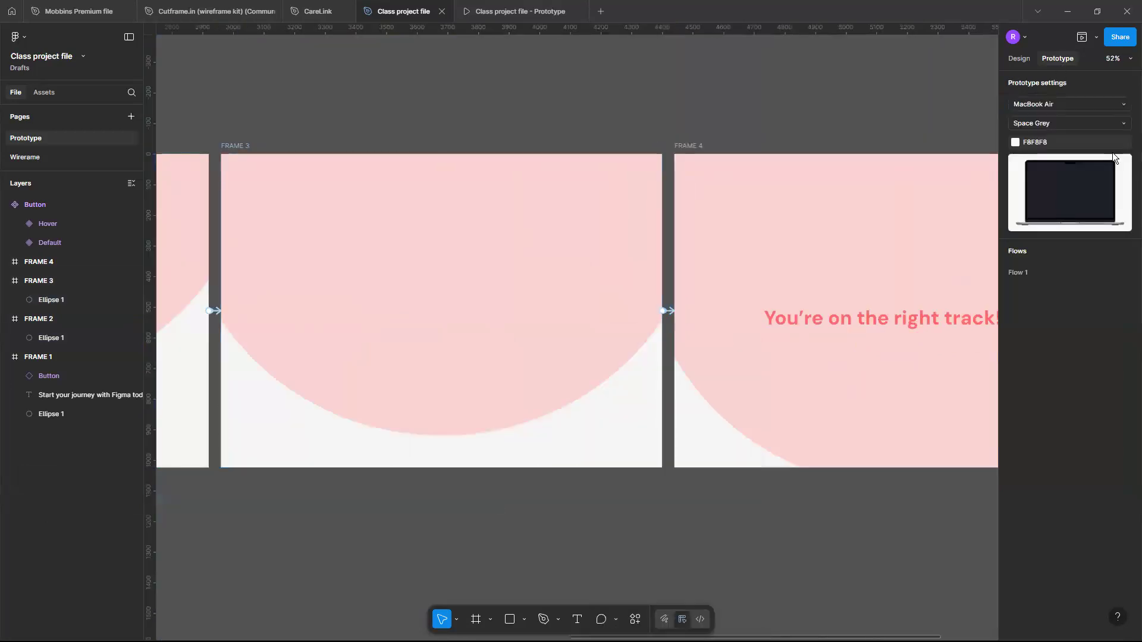
left_click(1122, 106)
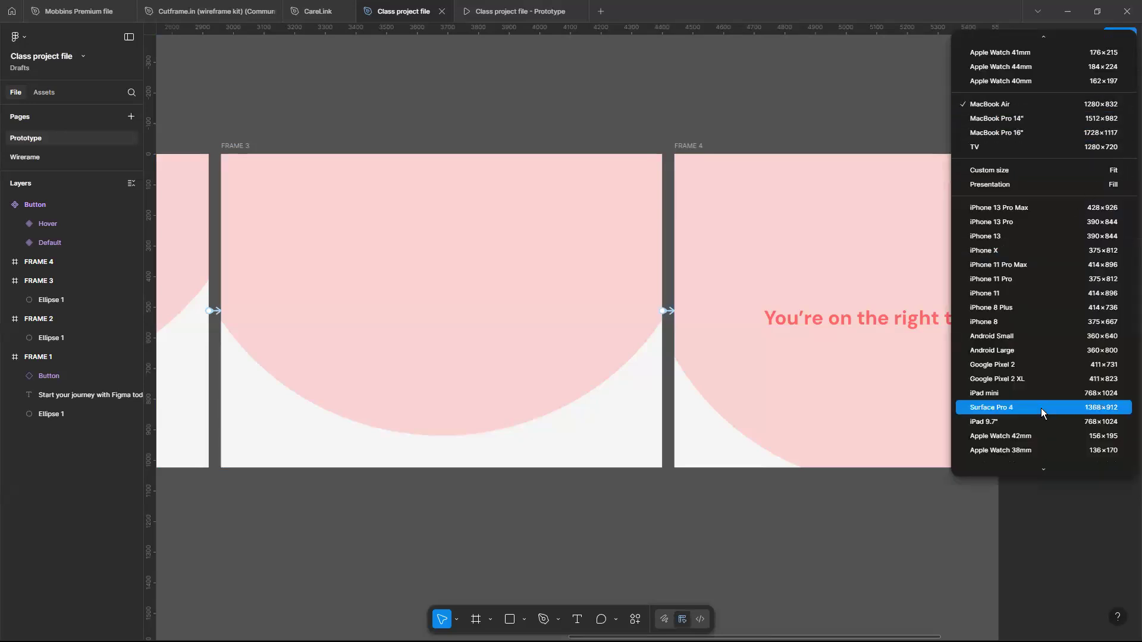
scroll(1059, 327, "up", 6)
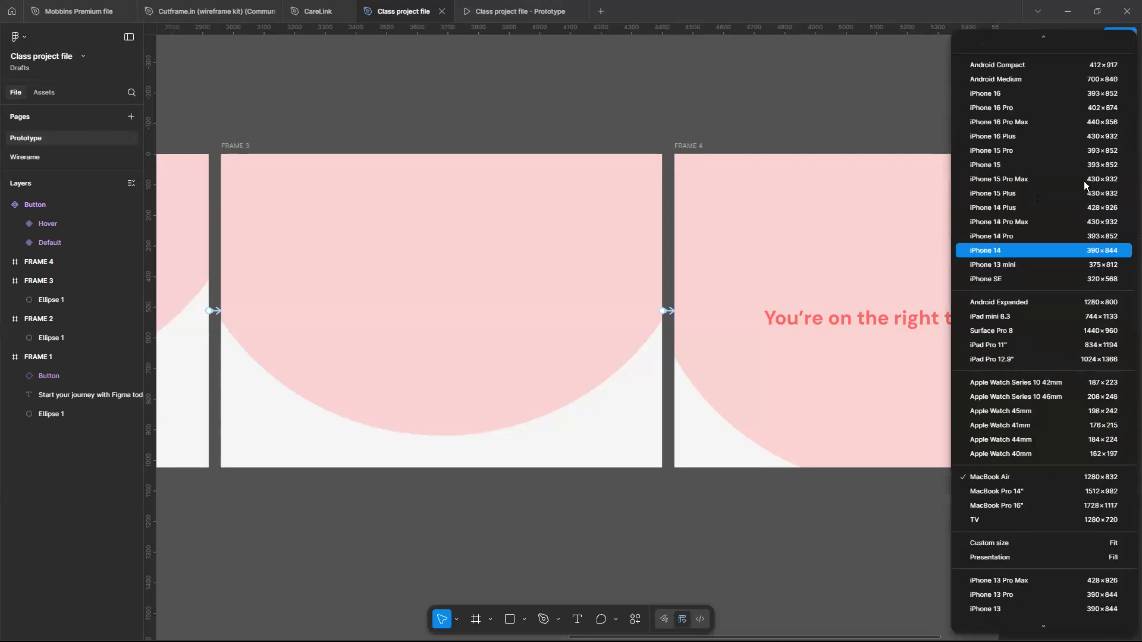
left_click(885, 562)
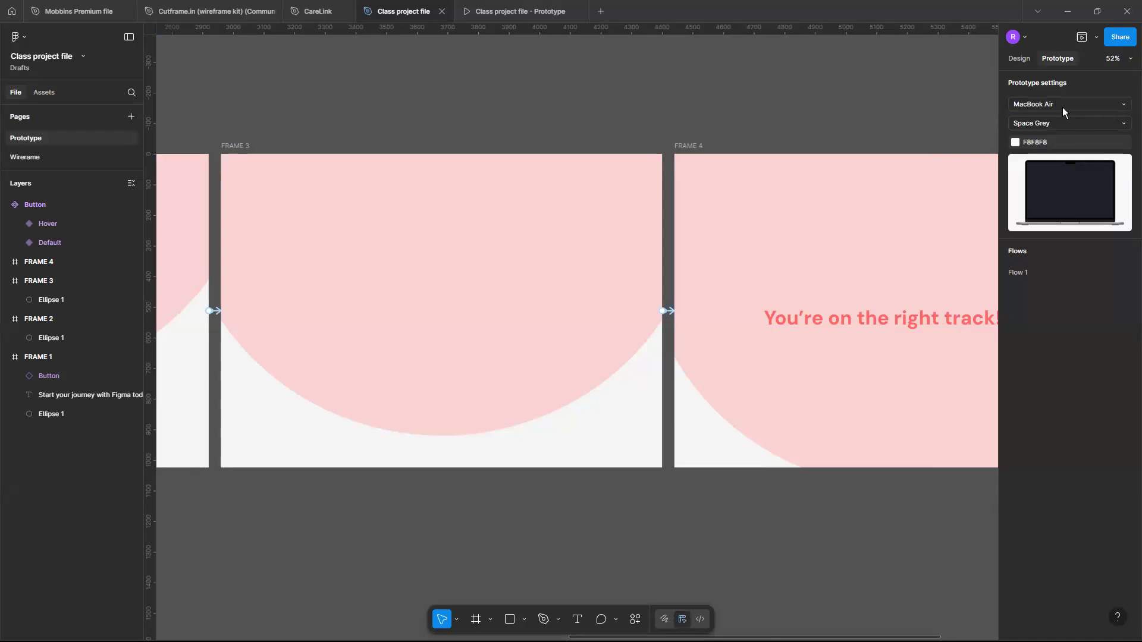
Change the prototype's preview device to No device.
left_click(1032, 110)
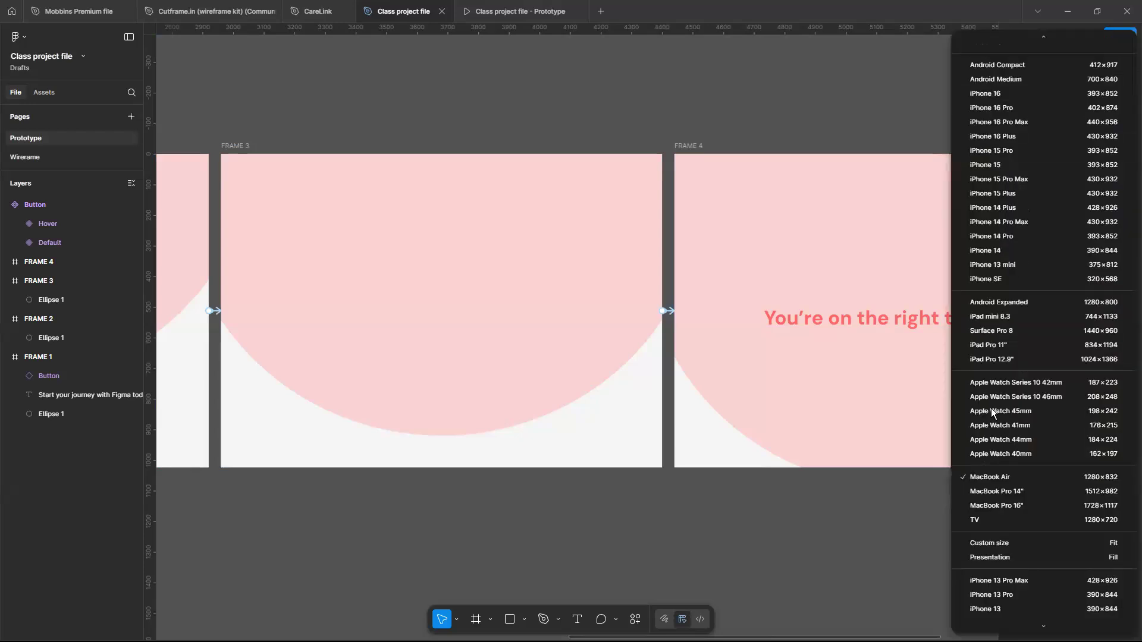
scroll(991, 407, "down", 10)
scroll(739, 280, "up", 10)
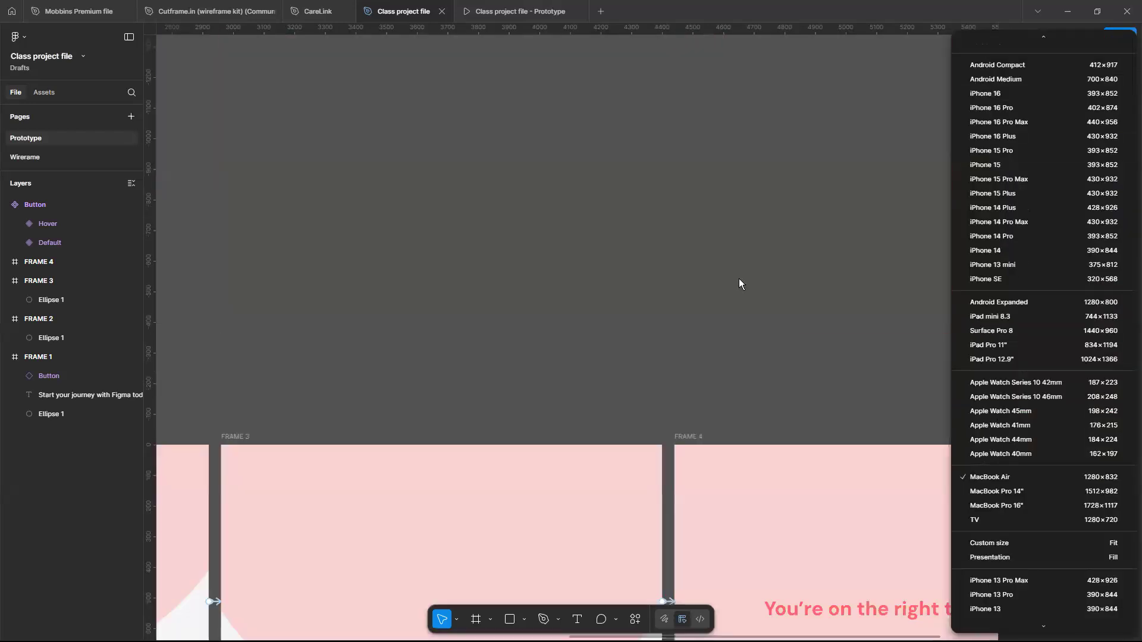
scroll(1089, 527, "down", 5)
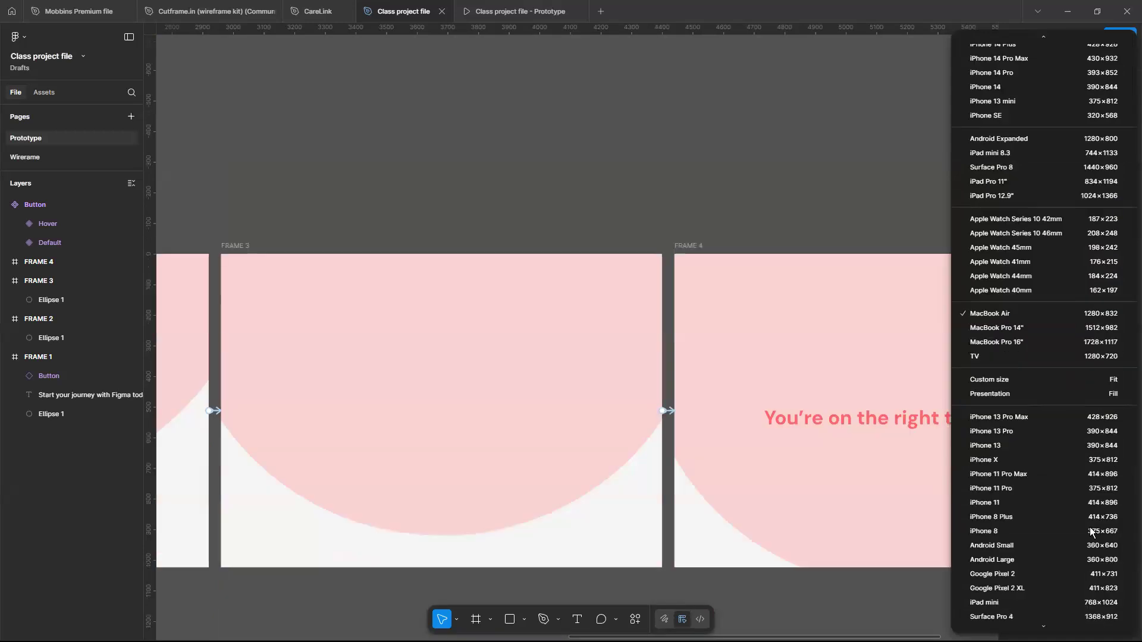
scroll(1090, 527, "up", 5)
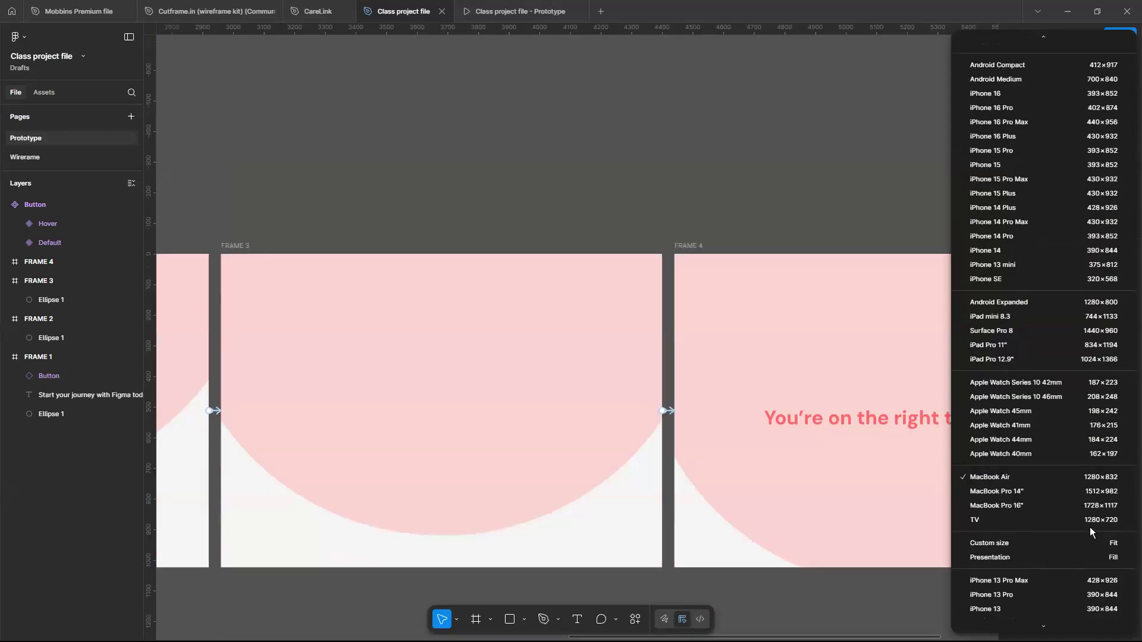
left_click(1053, 41)
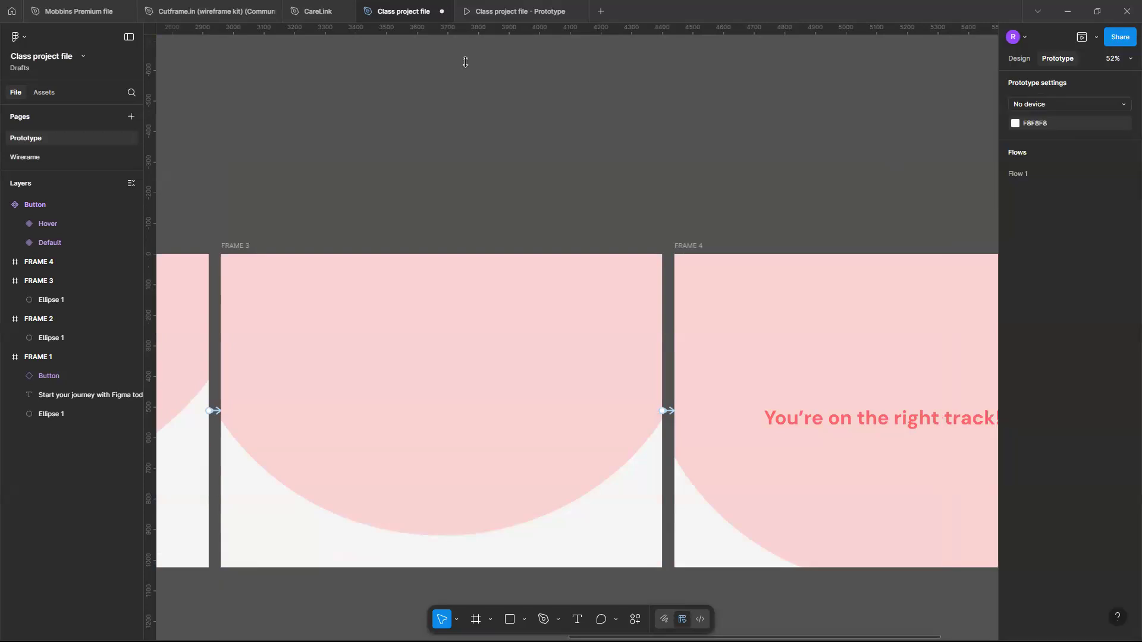
Preview Flow 1 from FRAME 1, play it through with the Learn more button, and close the preview.
scroll(547, 273, "down", 5)
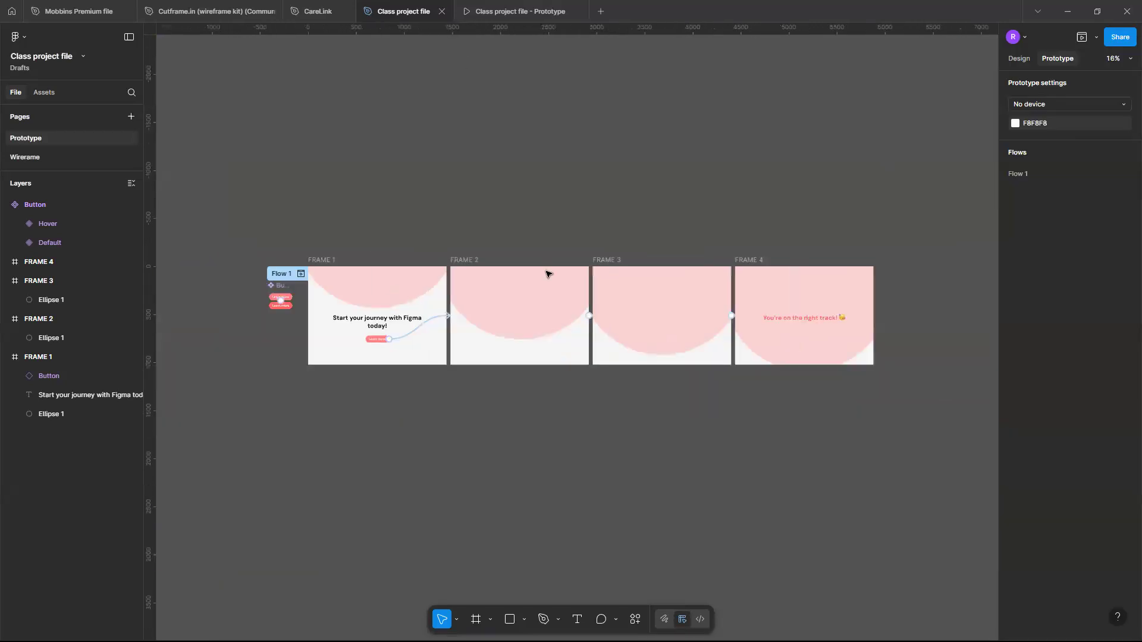
scroll(547, 274, "up", 2)
scroll(654, 297, "right", 3)
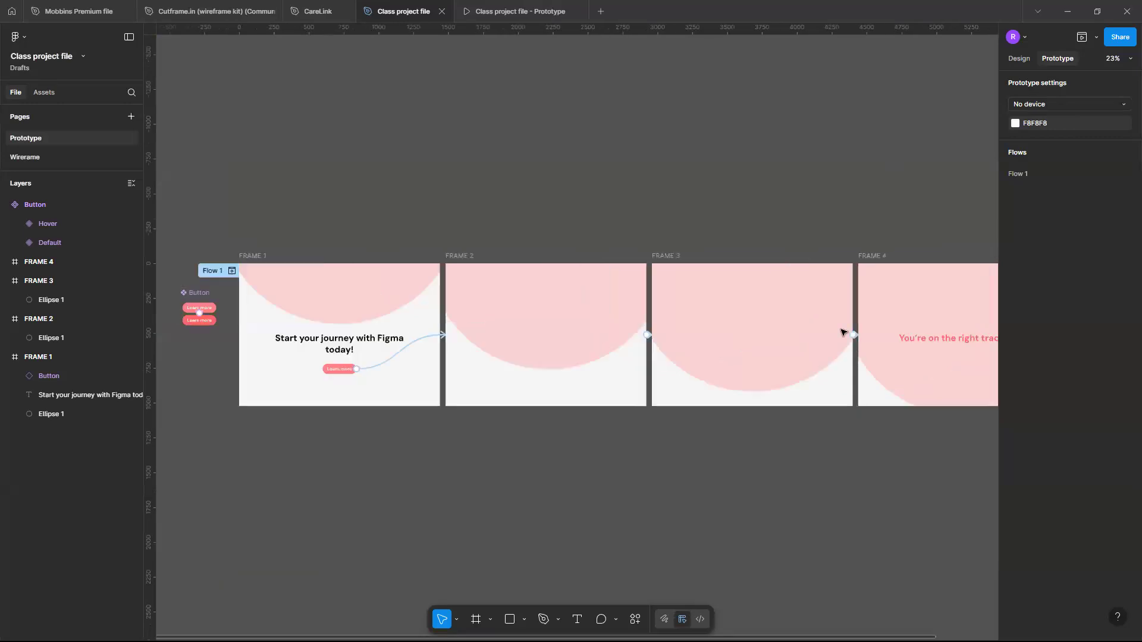
scroll(843, 332, "right", 1)
scroll(696, 326, "left", 1)
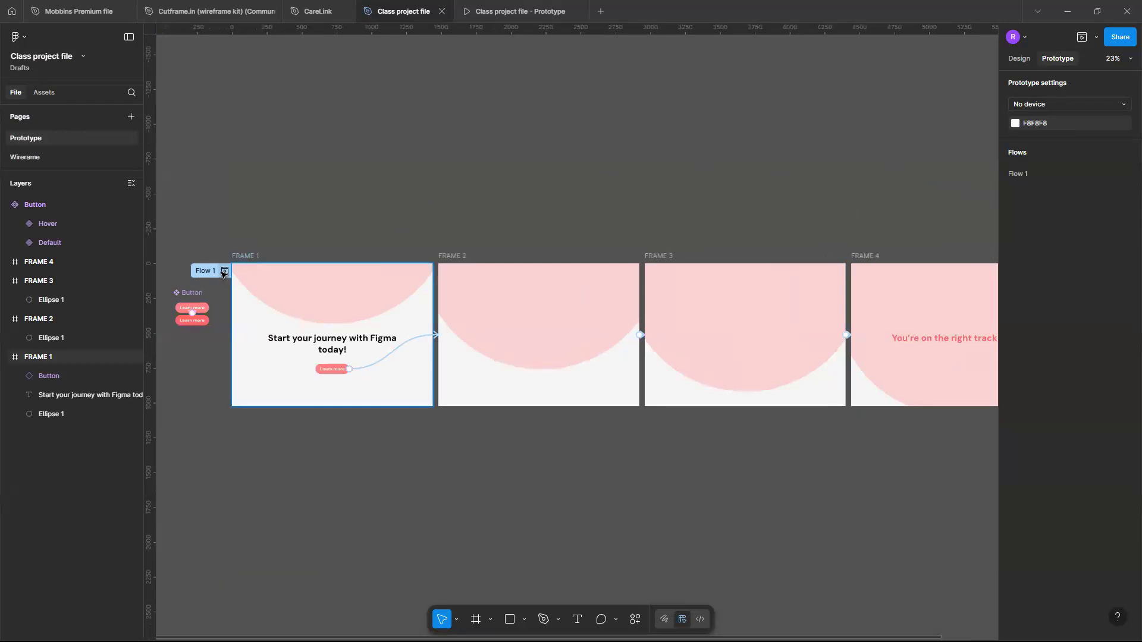
left_click(224, 271)
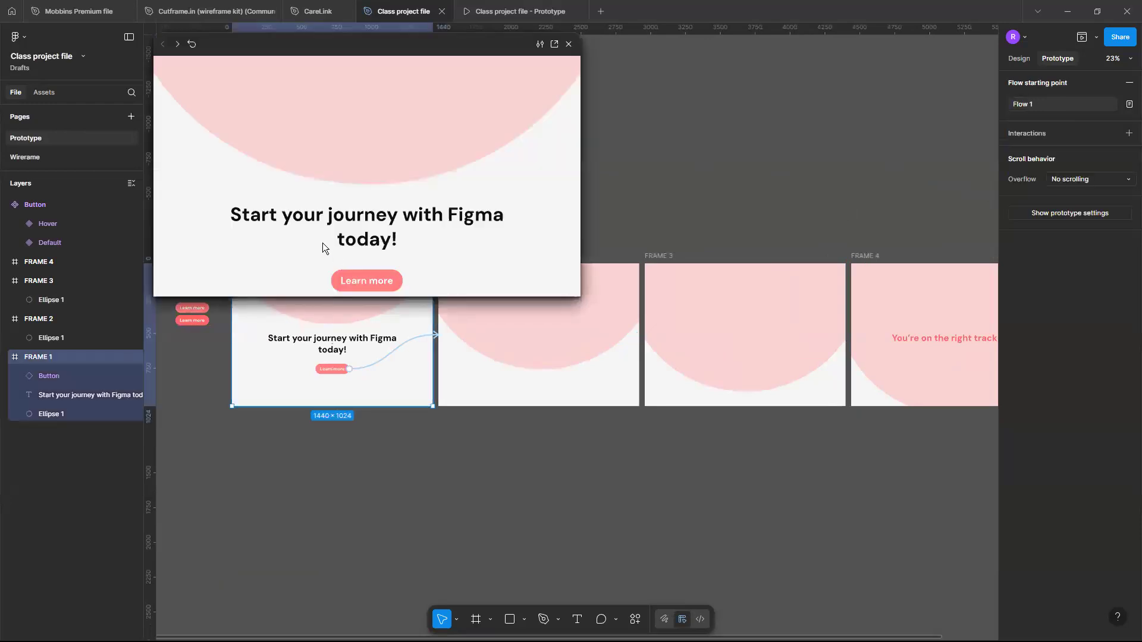
scroll(322, 242, "down", 2)
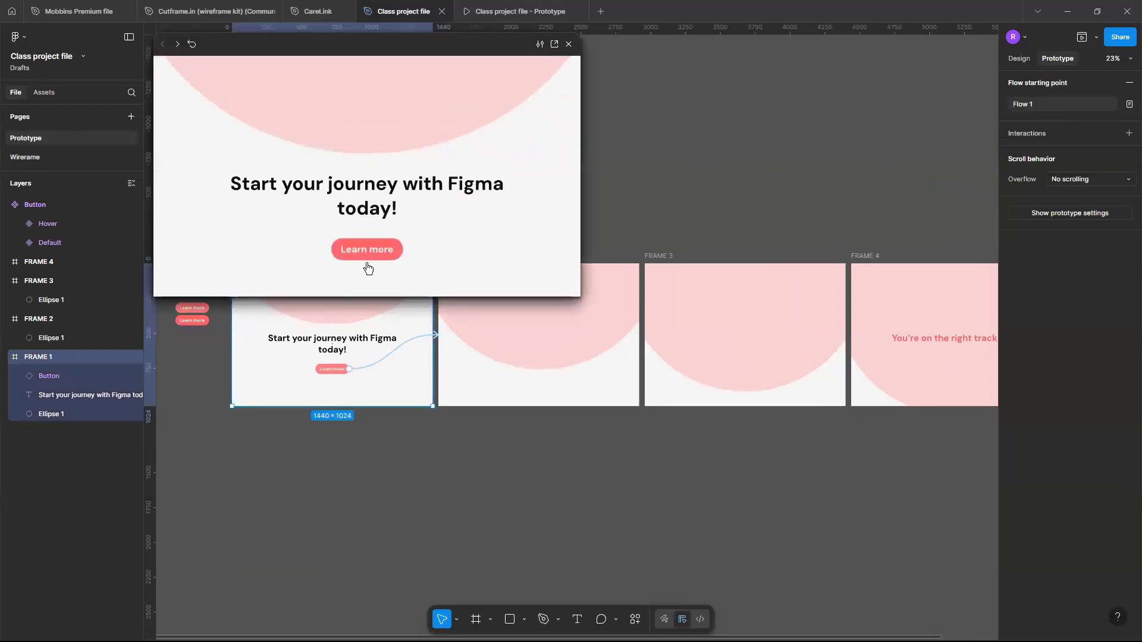
scroll(366, 263, "up", 2)
scroll(380, 244, "down", 4)
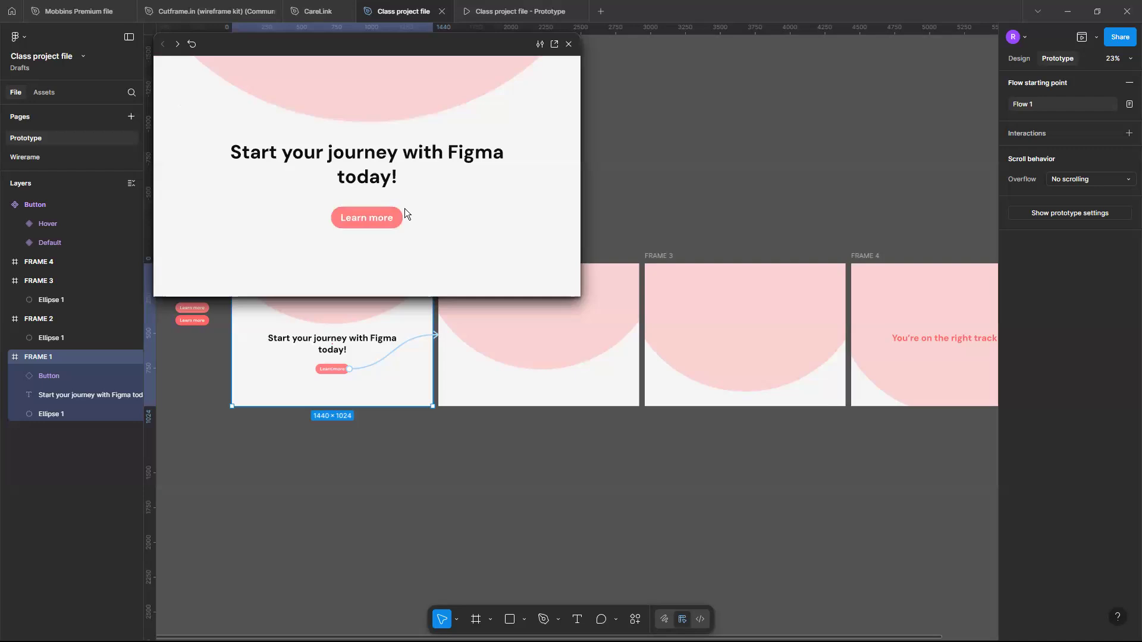
left_click(379, 218)
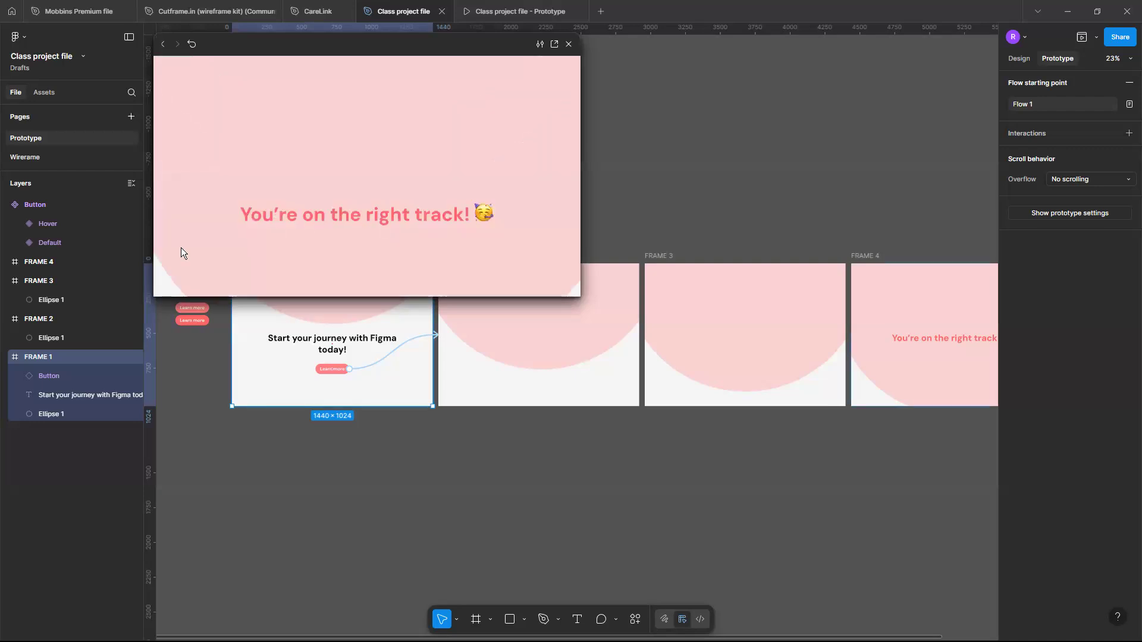
left_click(569, 46)
Change the animation of the FRAME 2 to FRAME 3 interaction to Instant.
scroll(642, 334, "up", 5)
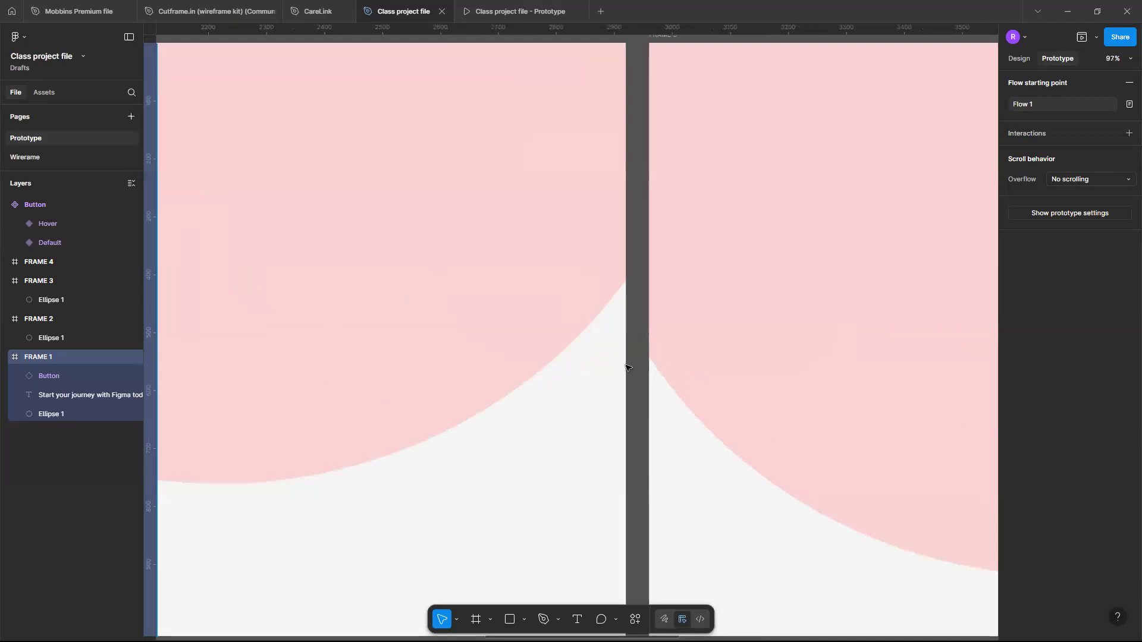
left_click(626, 366)
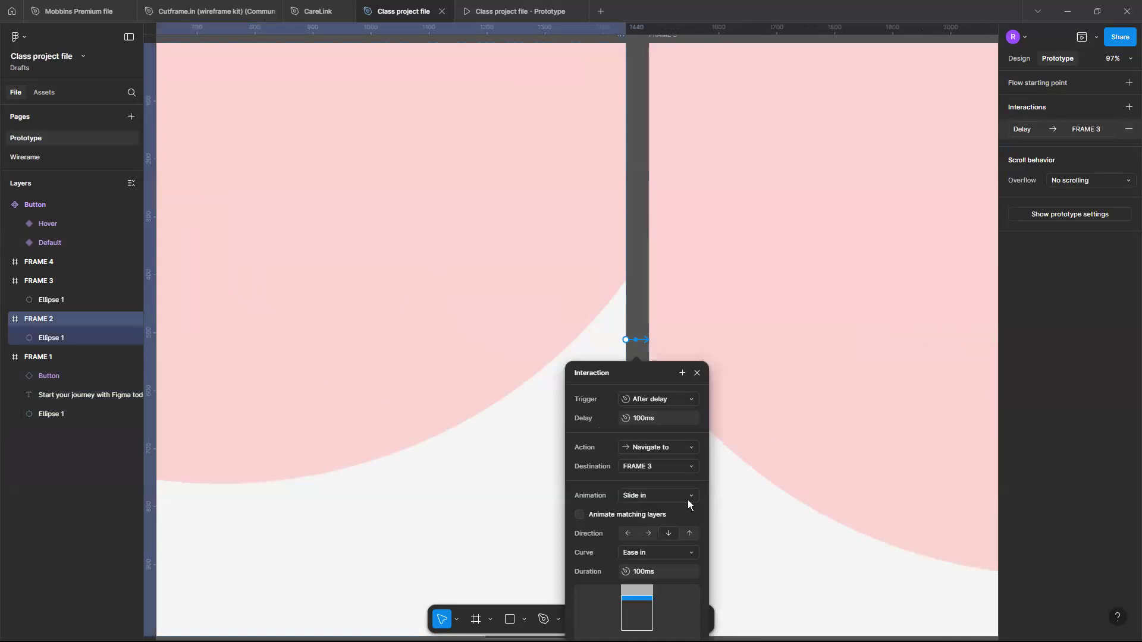
left_click(687, 499)
left_click(678, 400)
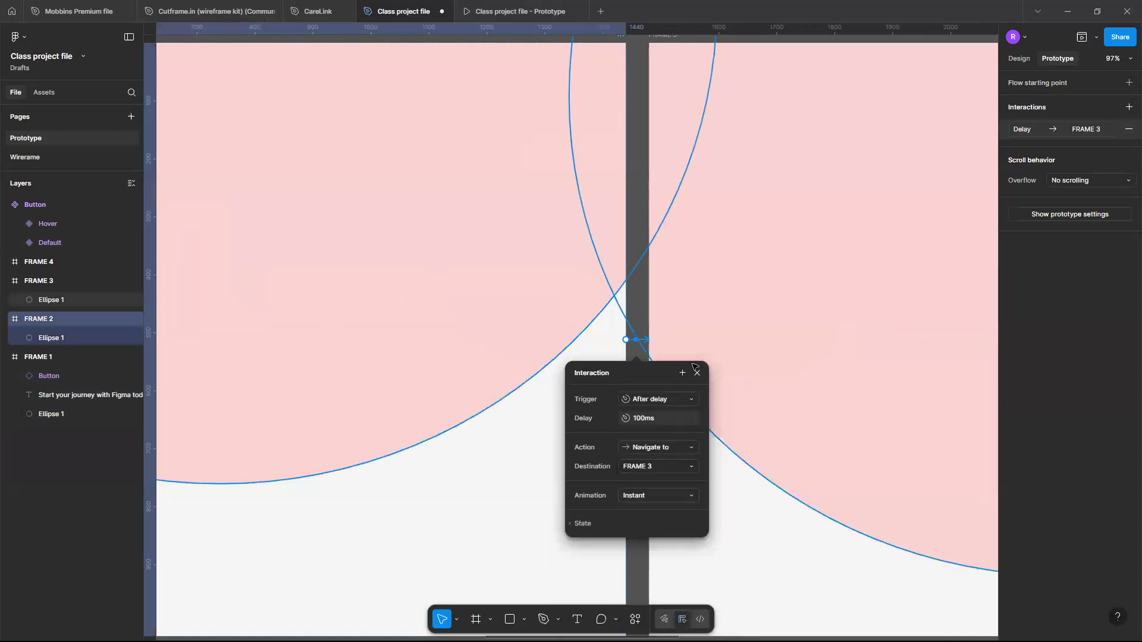
Change the animation of the FRAME 3 to FRAME 4 interaction to Instant.
scroll(506, 410, "down", 4)
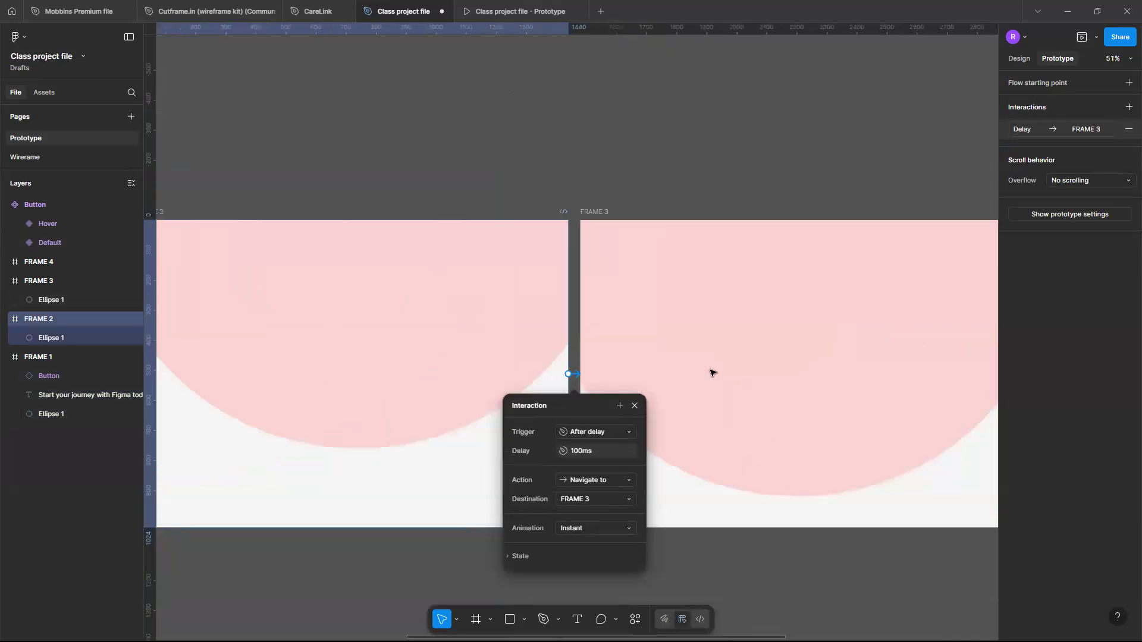
scroll(746, 523, "right", 5)
left_click(748, 515)
scroll(748, 514, "up", 4)
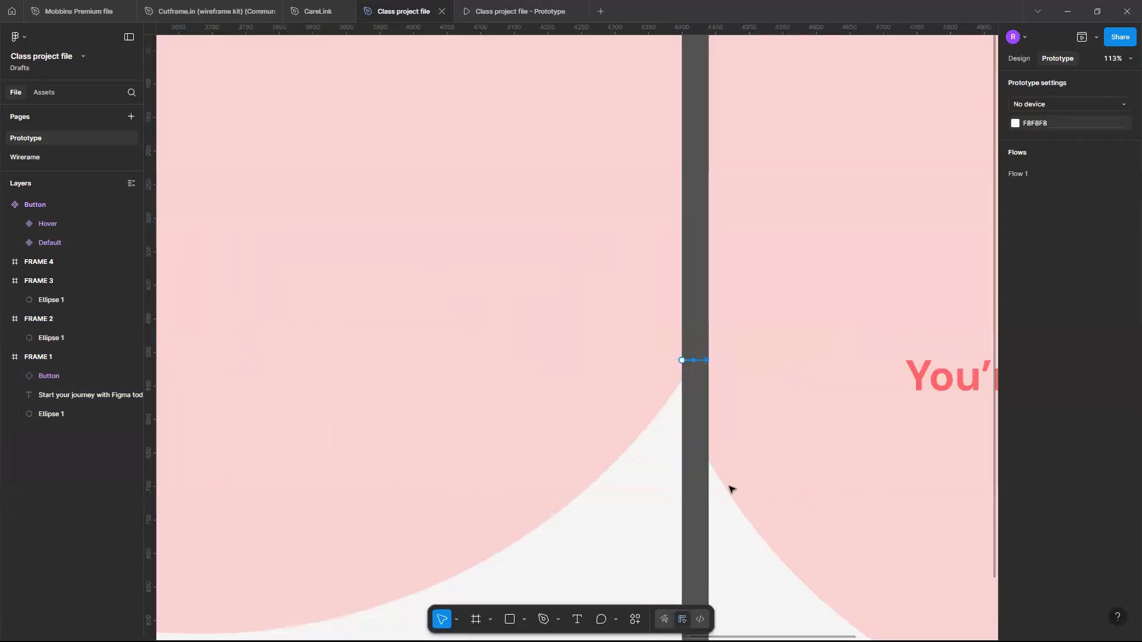
left_click(693, 360)
left_click(707, 512)
left_click(700, 418)
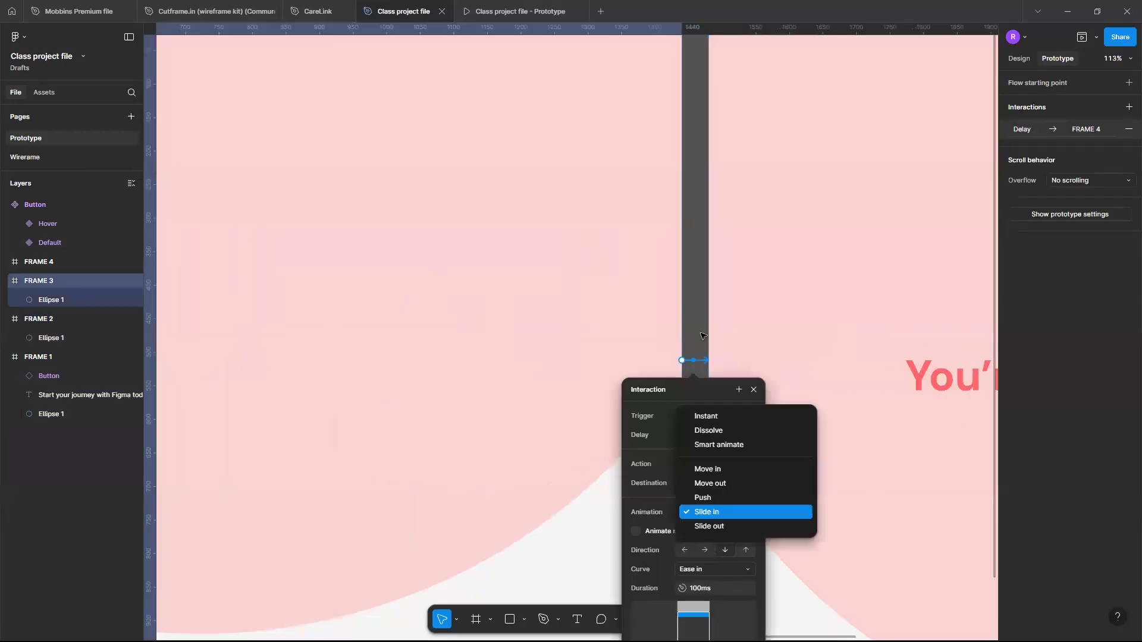
left_click(700, 336)
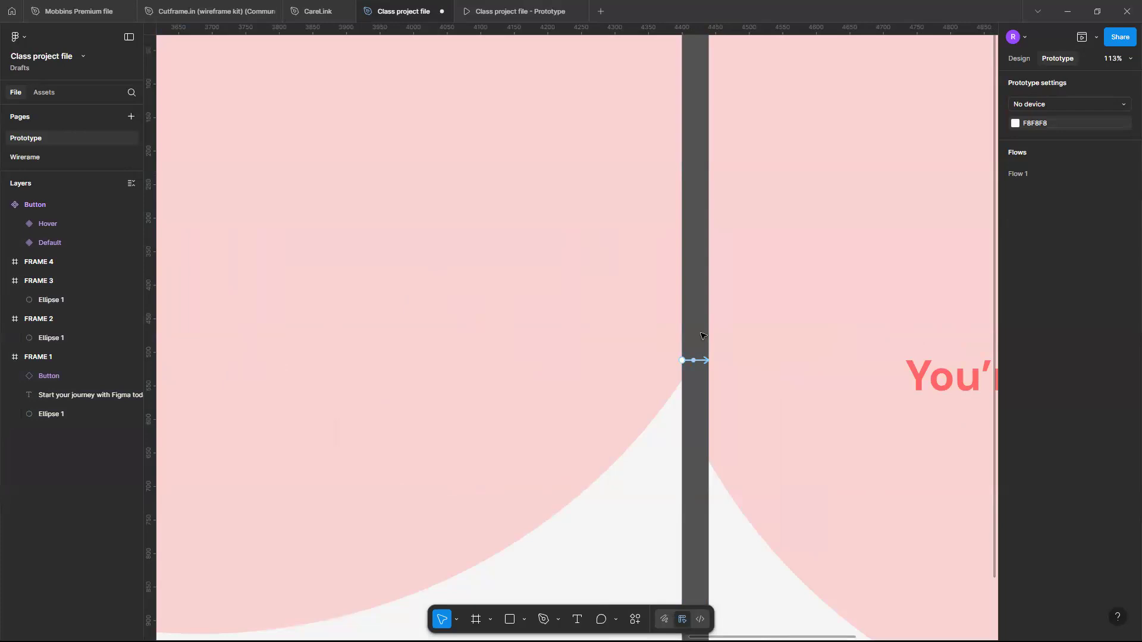
Replay Flow 1 in the preview through the Learn more button to check the Instant transitions, and close the preview.
scroll(703, 335, "down", 6)
scroll(703, 335, "left", 3)
scroll(494, 292, "left", 2)
left_click(482, 288)
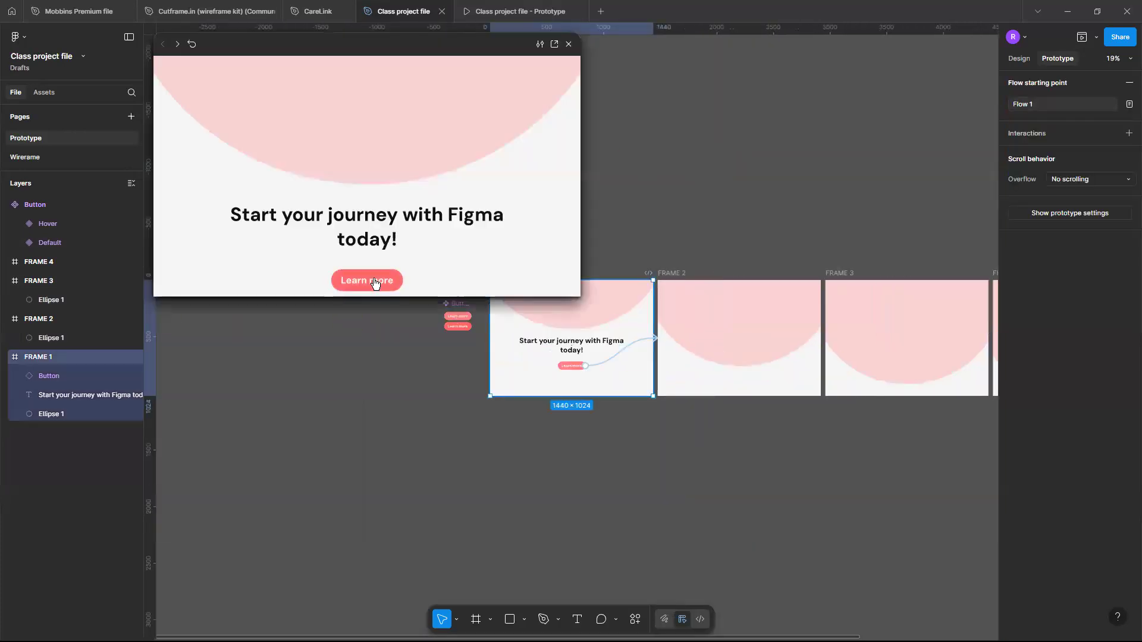
left_click(374, 279)
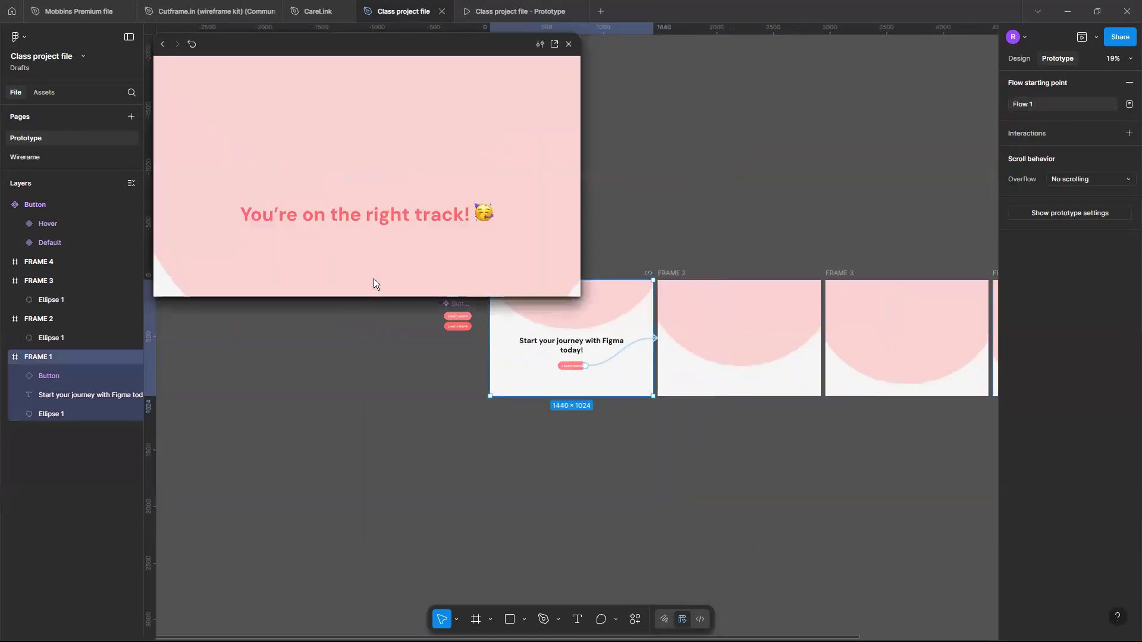
left_click(664, 205)
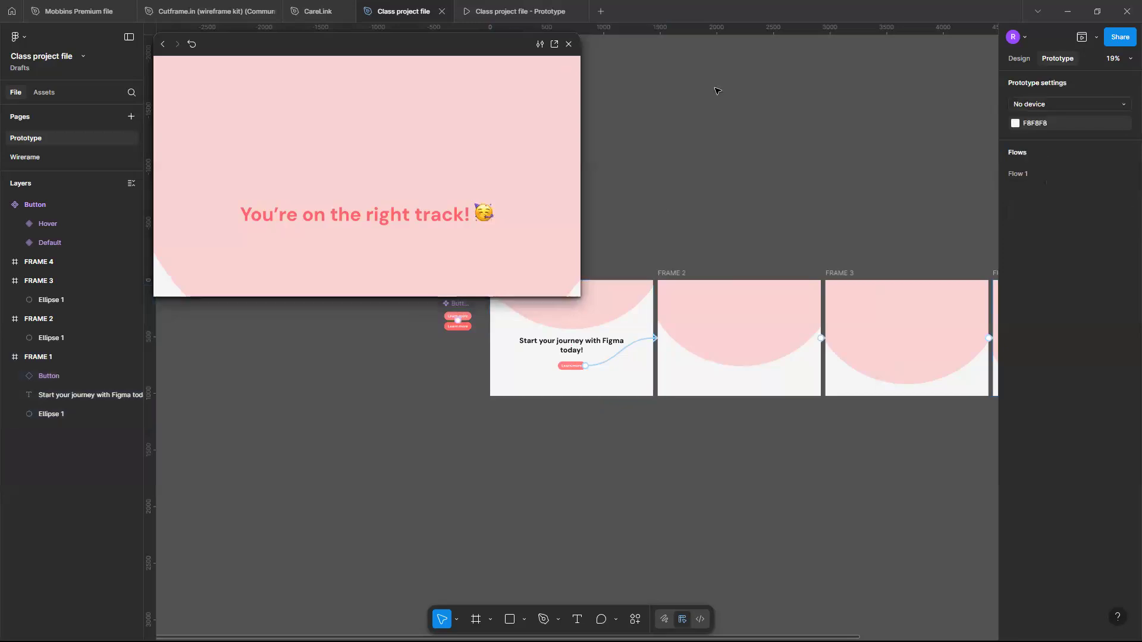
left_click(568, 44)
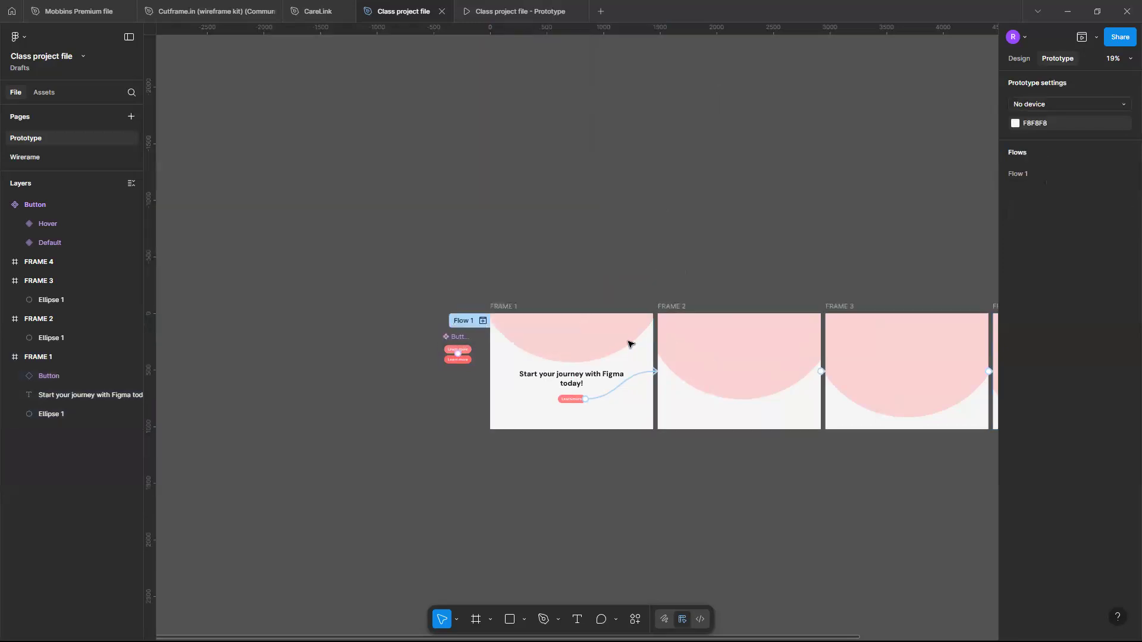
Look over the four connected frames and view the running prototype in the preview.
scroll(750, 426, "right", 1)
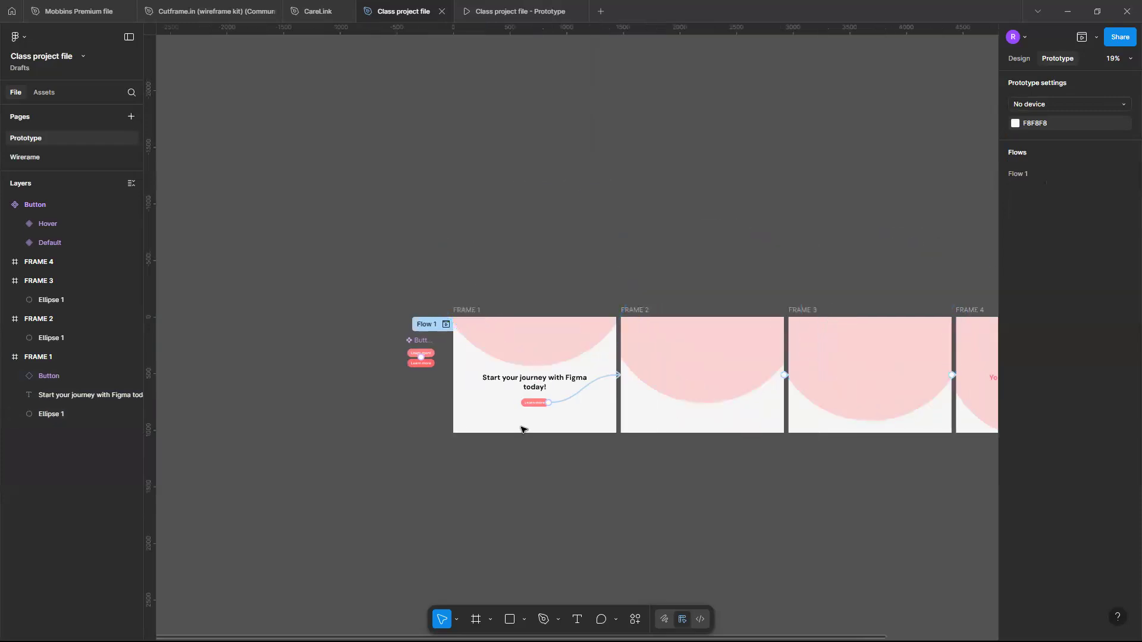
scroll(696, 427, "right", 4)
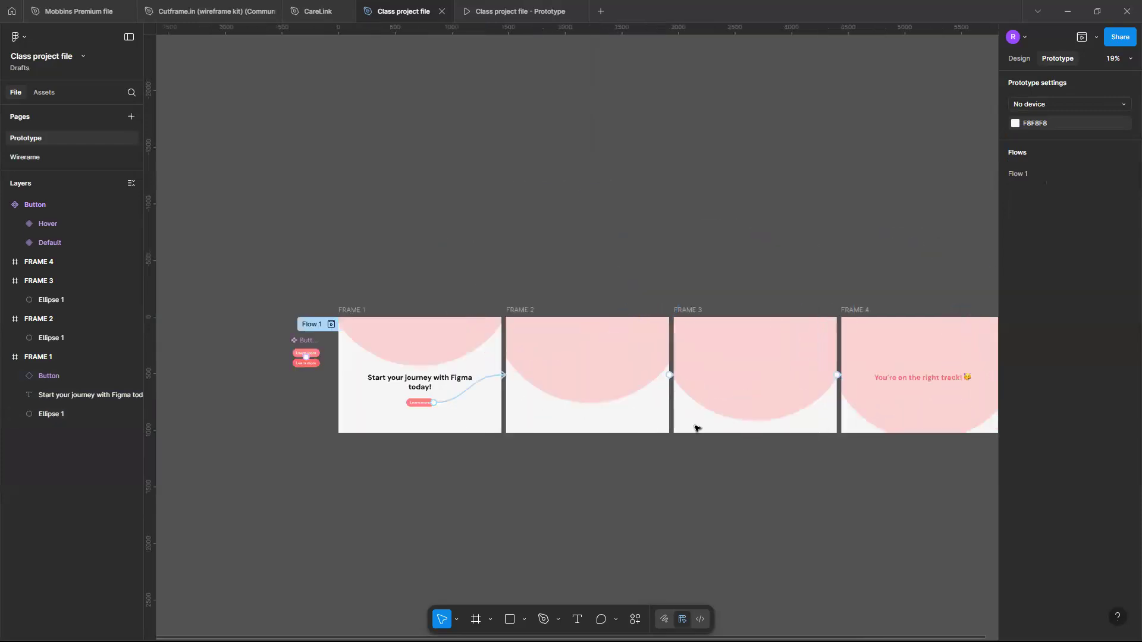
scroll(648, 365, "left", 2)
scroll(500, 80, "up", 1)
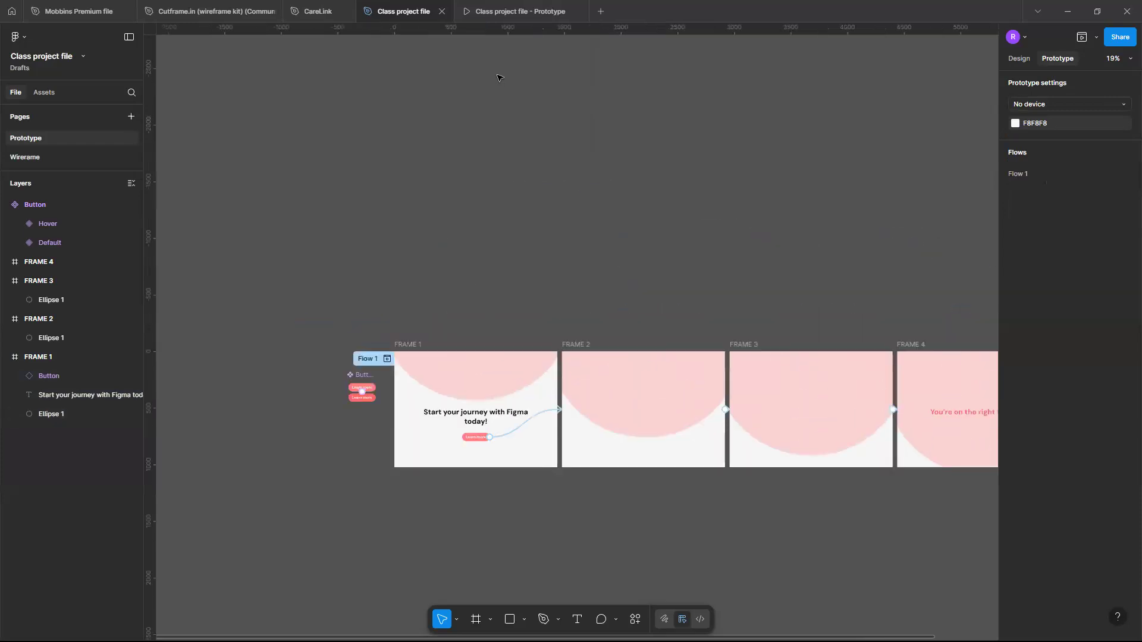
left_click(494, 20)
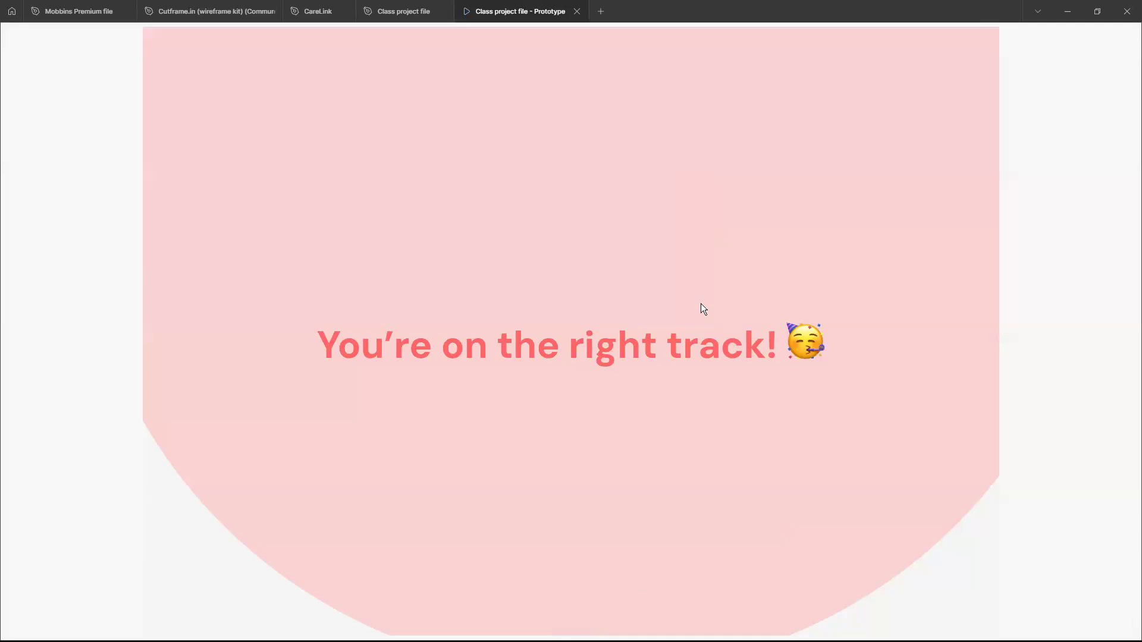
scroll(701, 304, "down", 5)
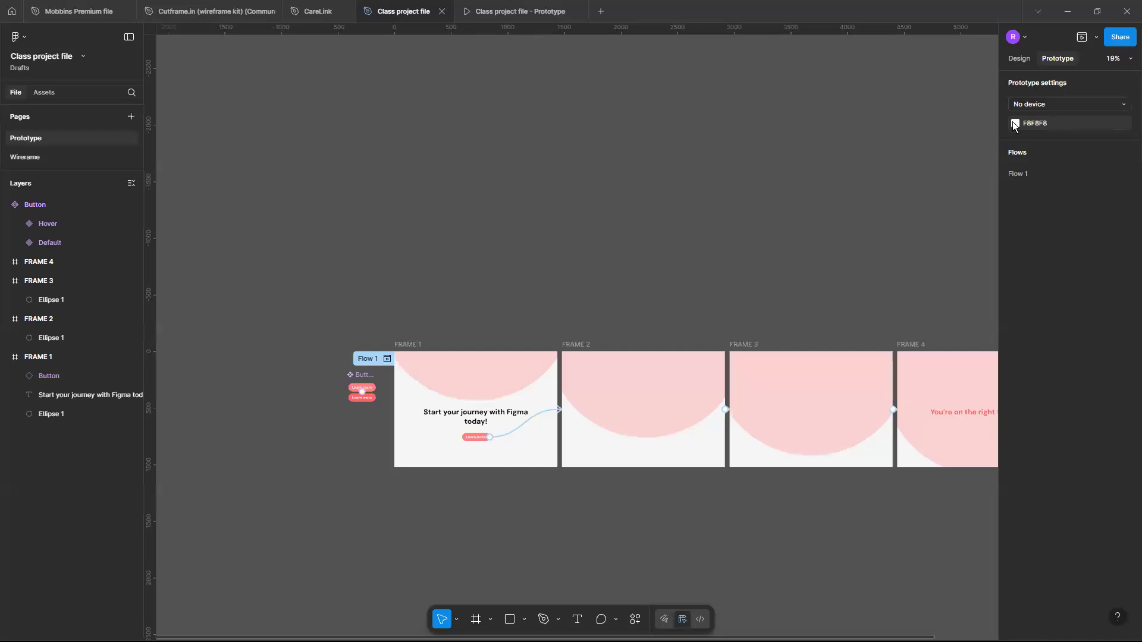
Set the prototype background colour to 7B7777, check it by playing the flow through Learn more, and return to the design file.
left_click(1015, 123)
left_click(868, 211)
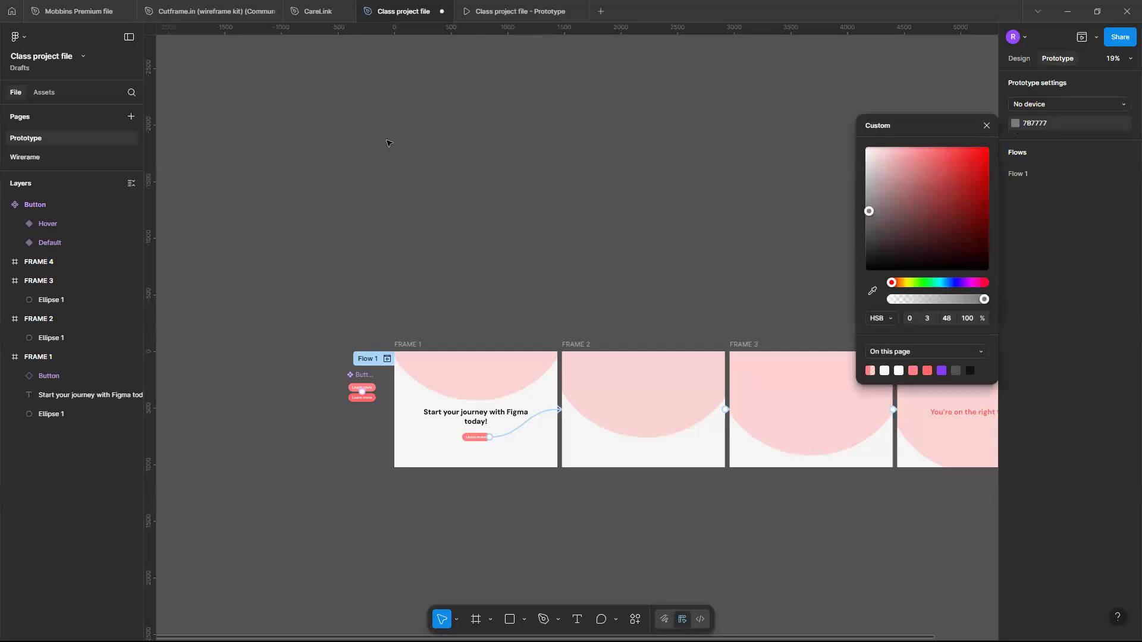
key("ctrl+Tab")
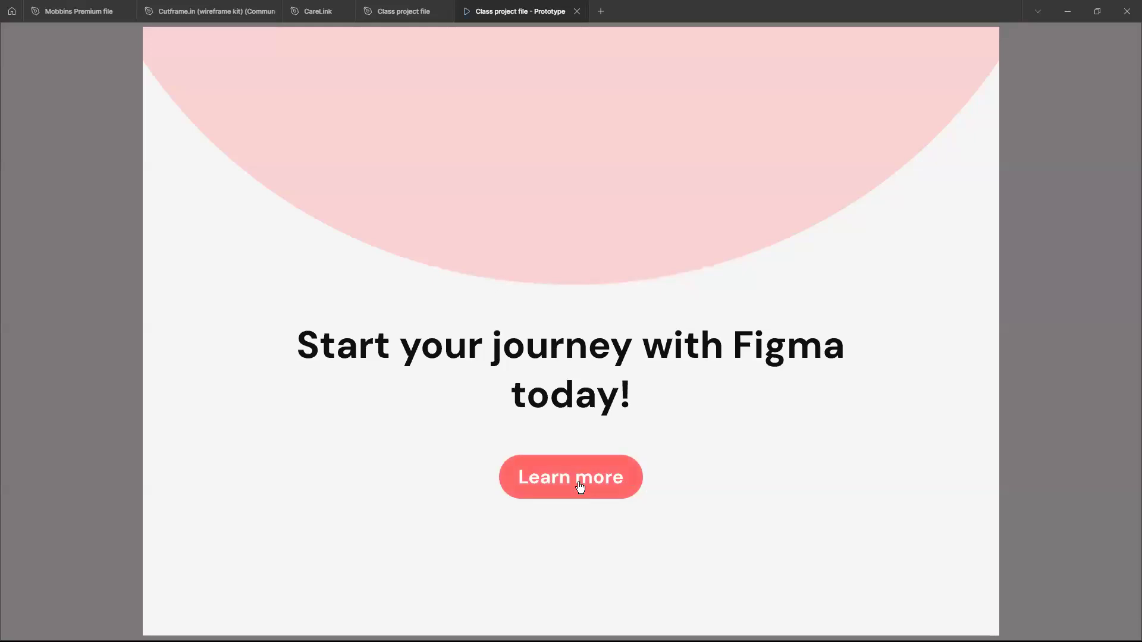
left_click(581, 487)
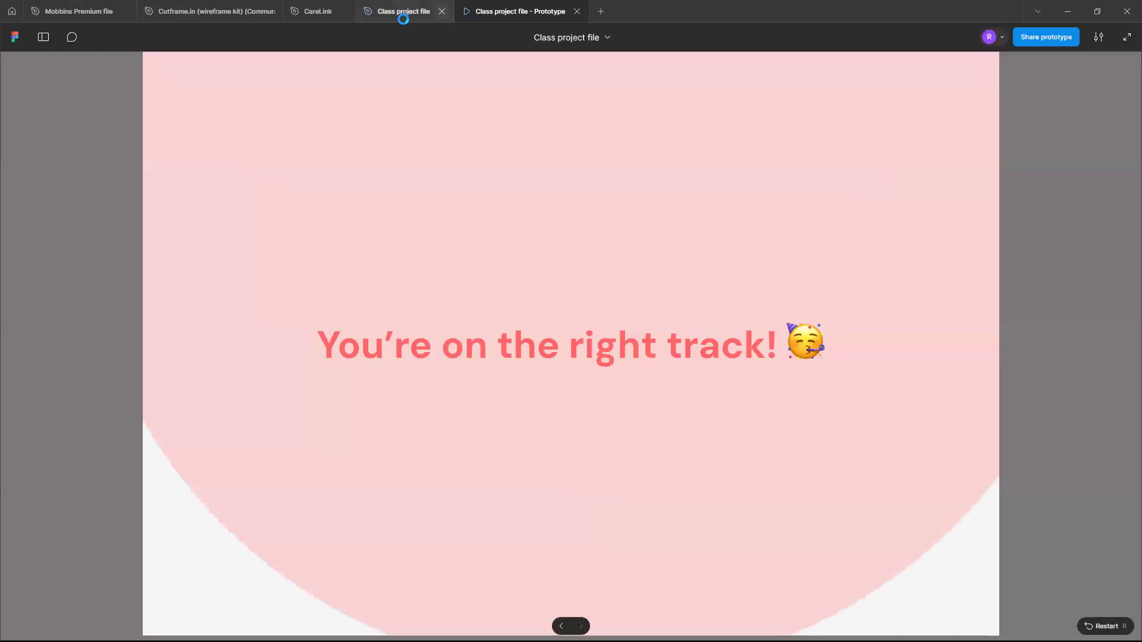
mouse_move(403, 19)
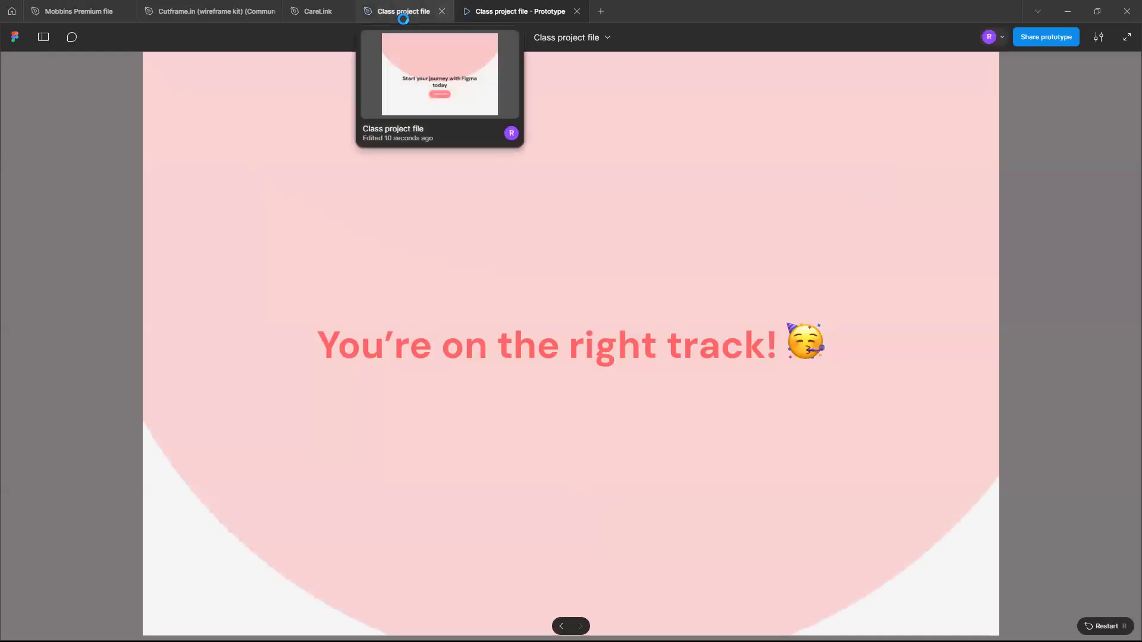
left_click(403, 18)
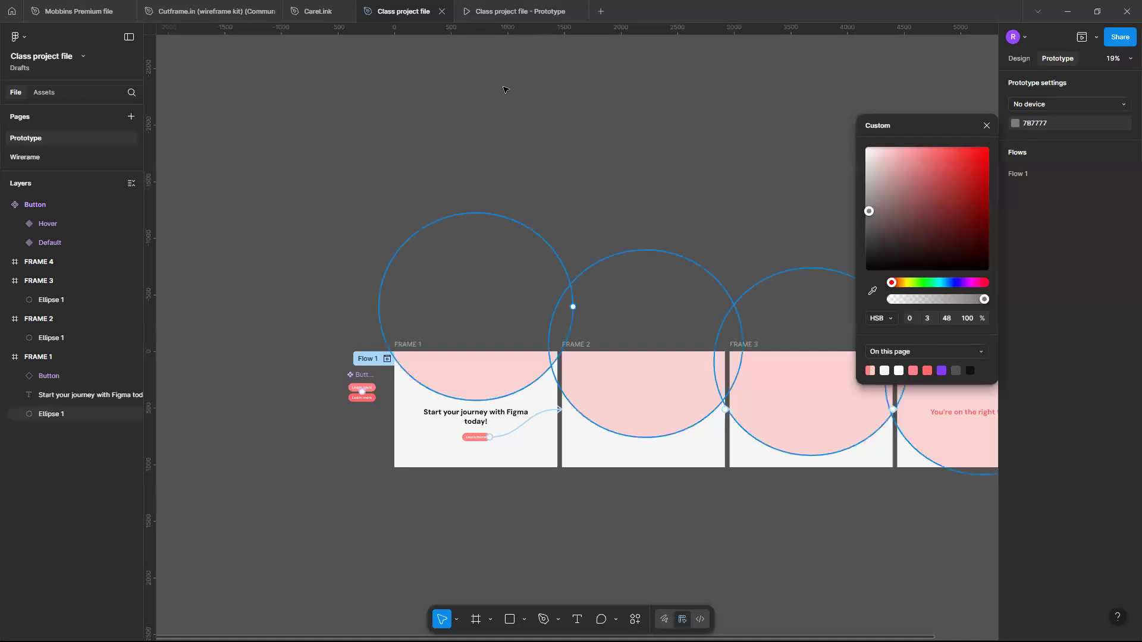
Change the animation of the Learn more button's interaction to FRAME 2 to Instant.
left_click(503, 161)
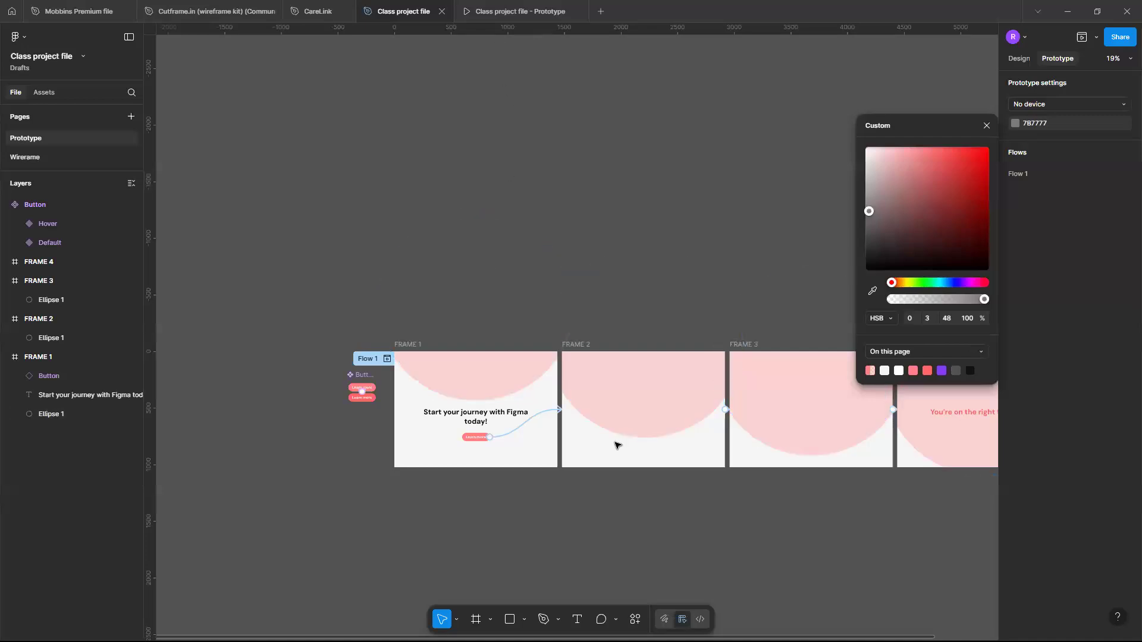
scroll(541, 413, "up", 4)
left_click(541, 414)
left_click(595, 545)
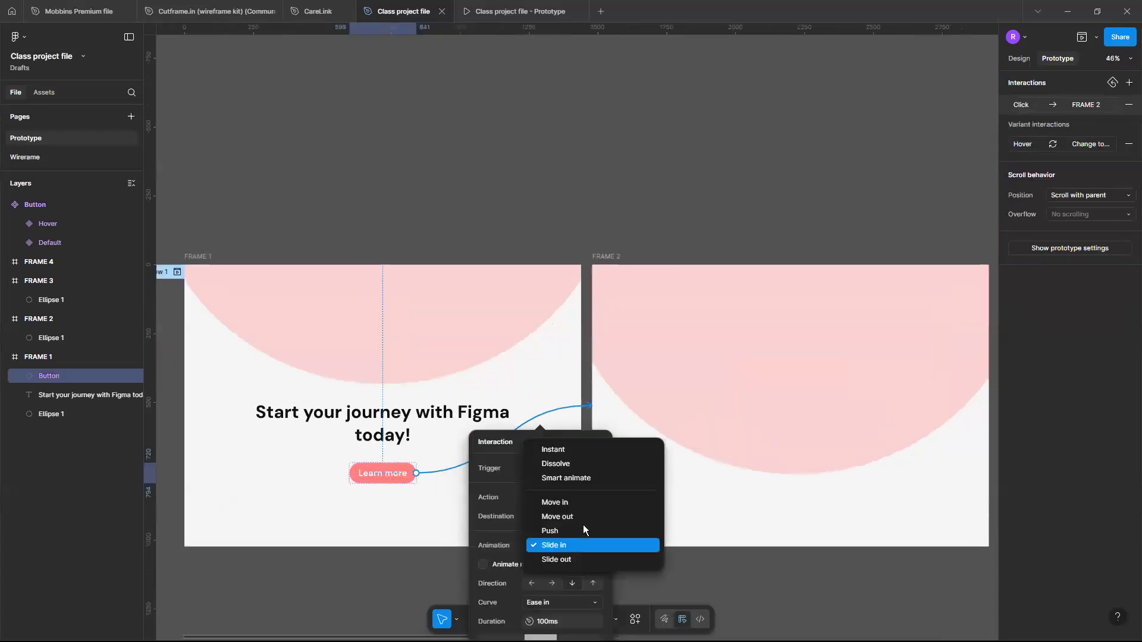
left_click(568, 451)
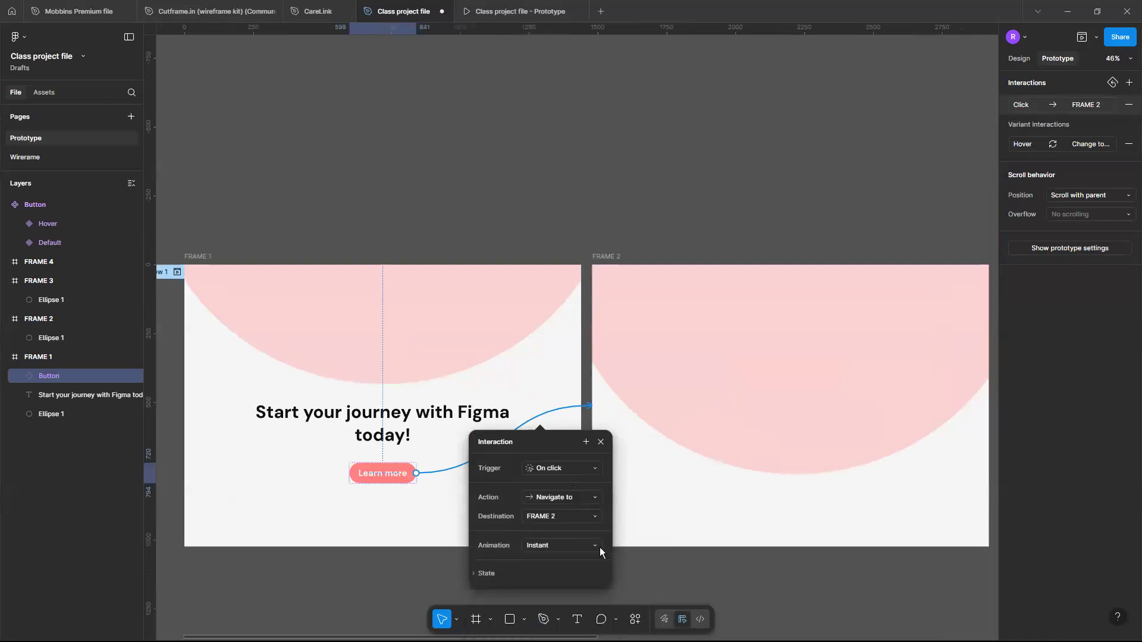
left_click(487, 86)
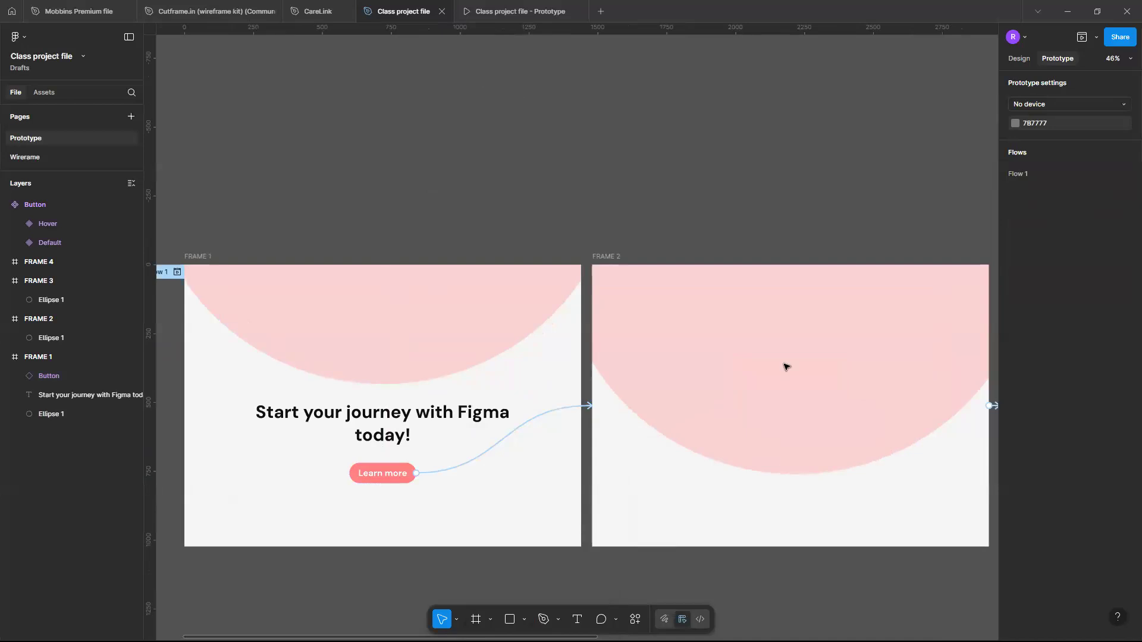
Check the prototype preview with the Learn more button's Instant transition and return to the design file.
left_click(668, 369)
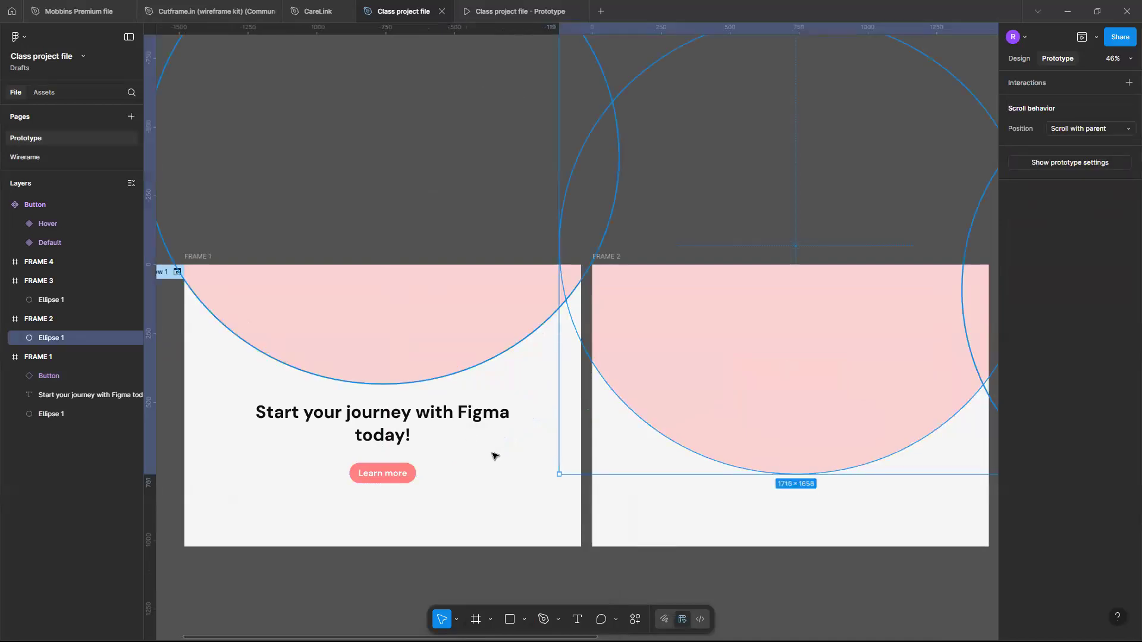
key("Escape")
scroll(493, 456, "up", 2)
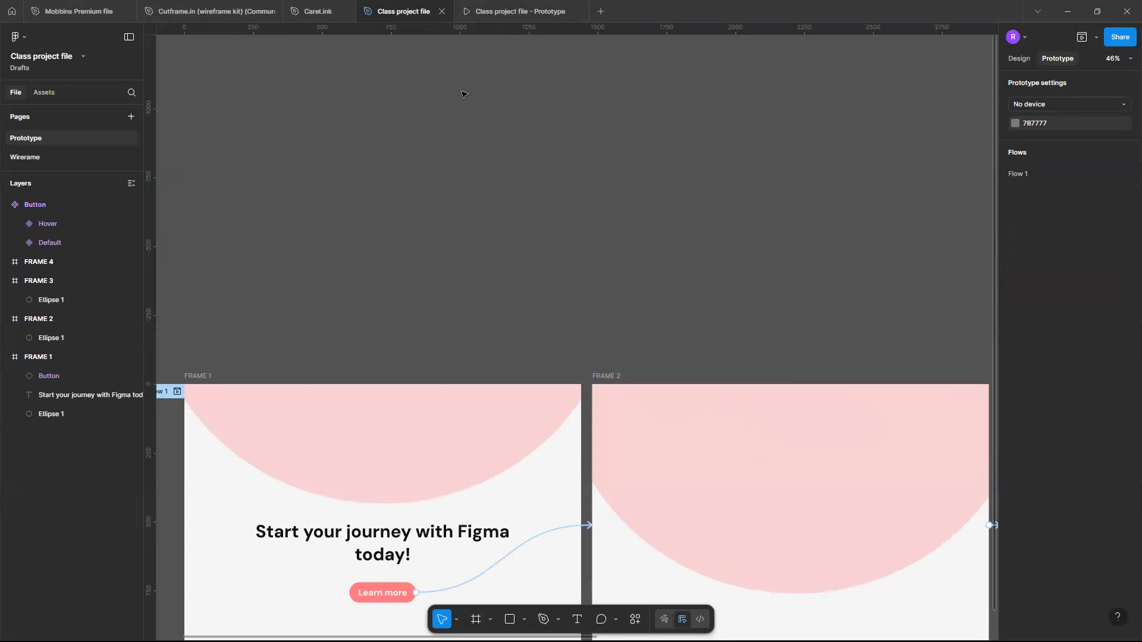
left_click(495, 14)
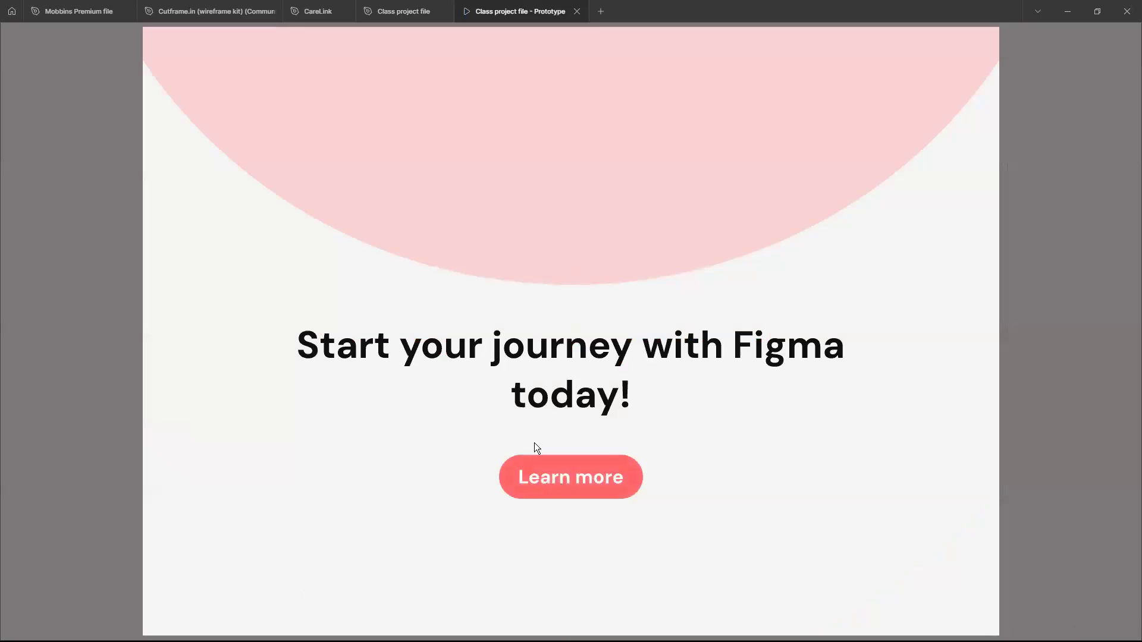
key("ctrl+shift+Tab")
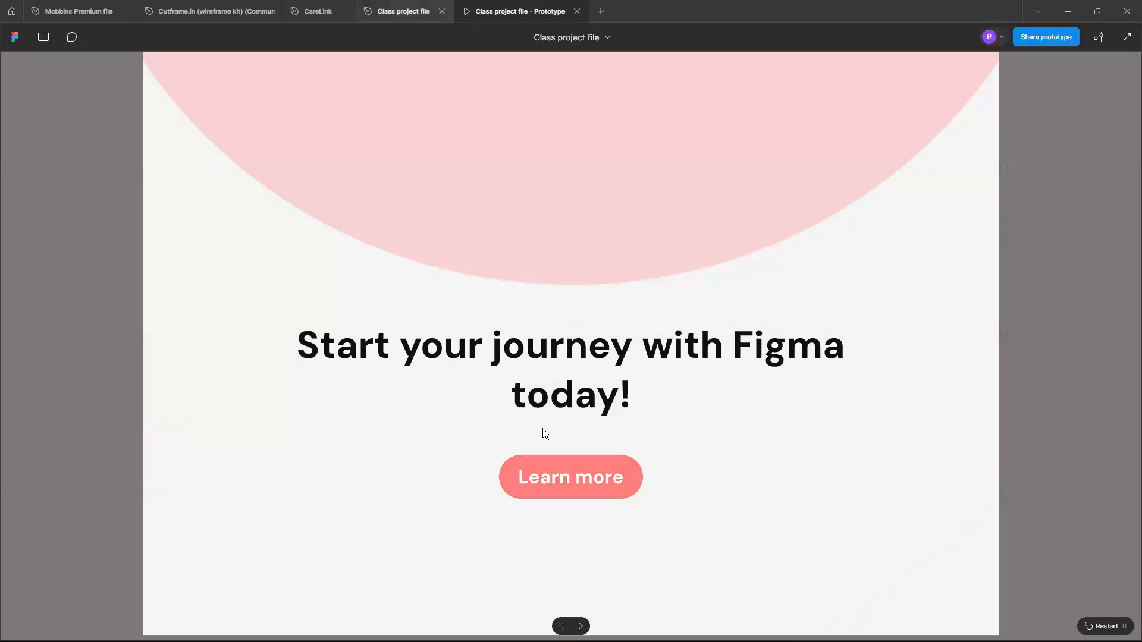
Change the fill of the Button component's Hover variant to a saturated bright green.
scroll(311, 510, "left", 4)
left_click(325, 503)
scroll(326, 507, "up", 6)
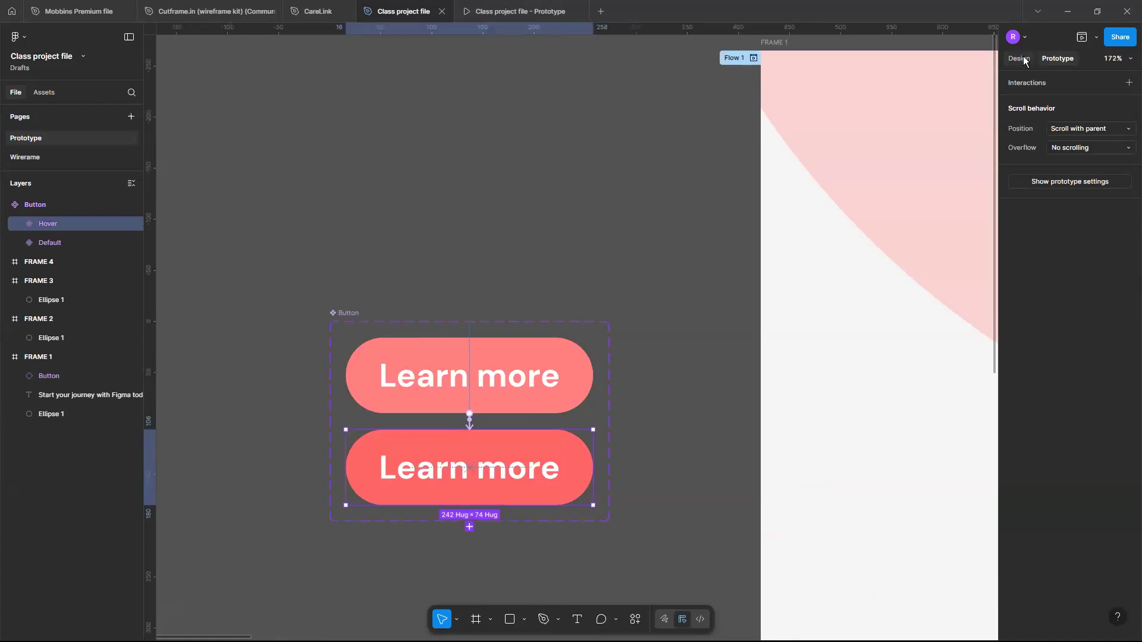
left_click(1020, 58)
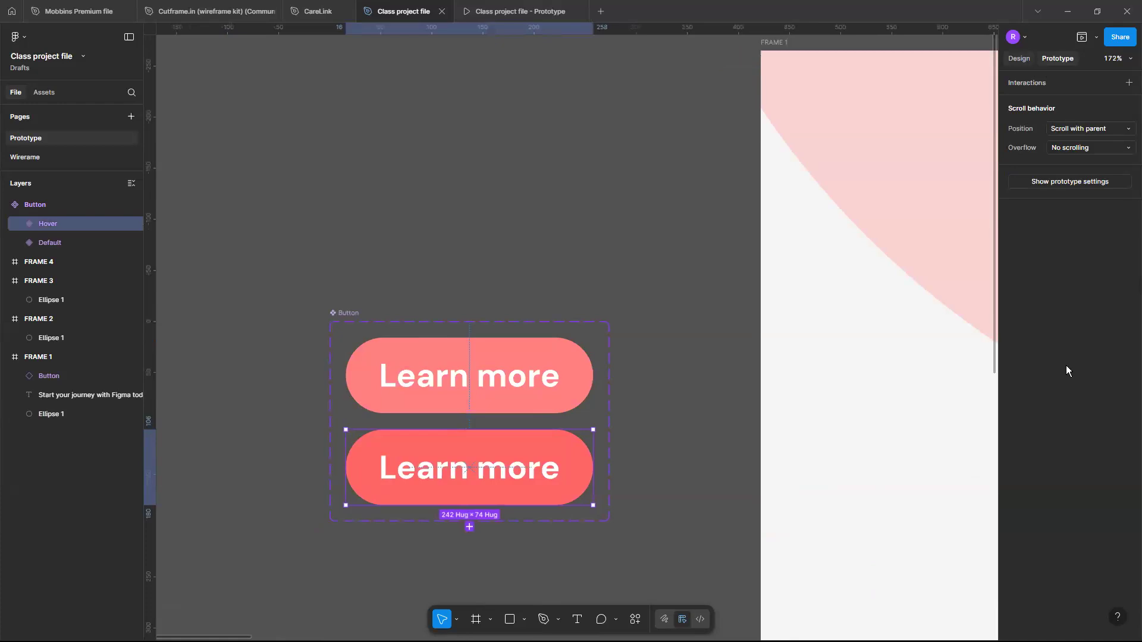
left_click(1016, 497)
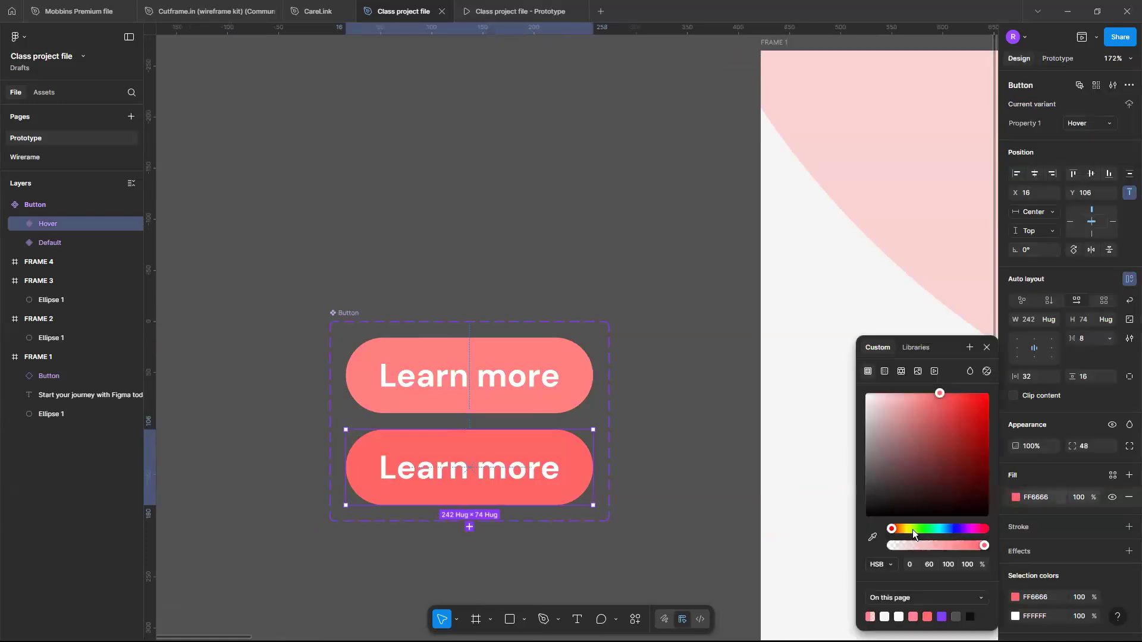
left_click(914, 529)
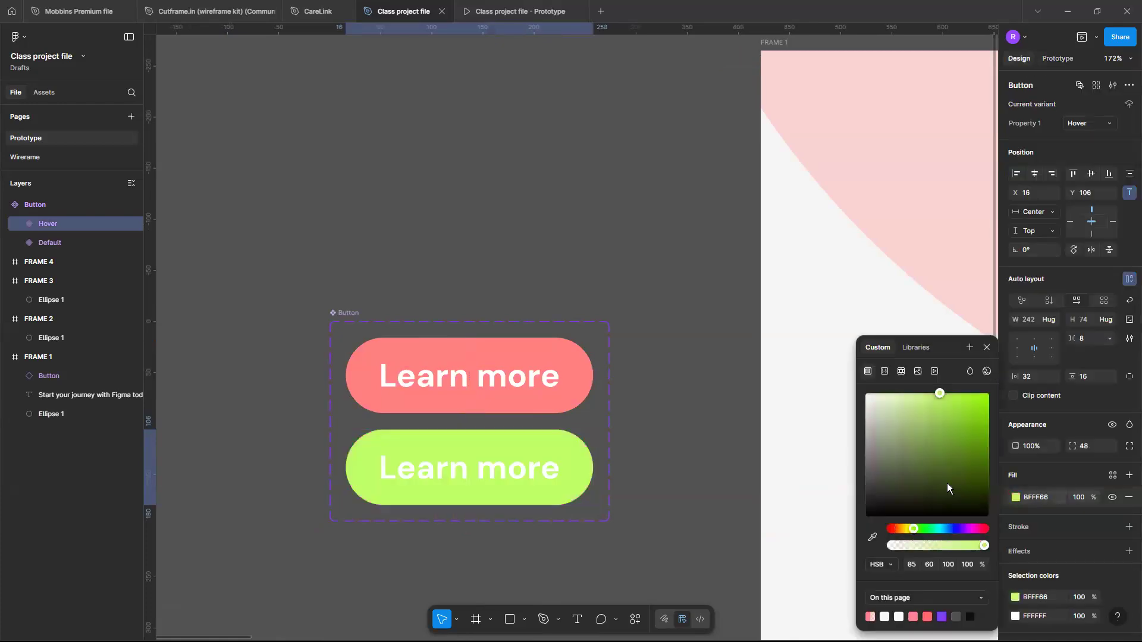
left_click(963, 419)
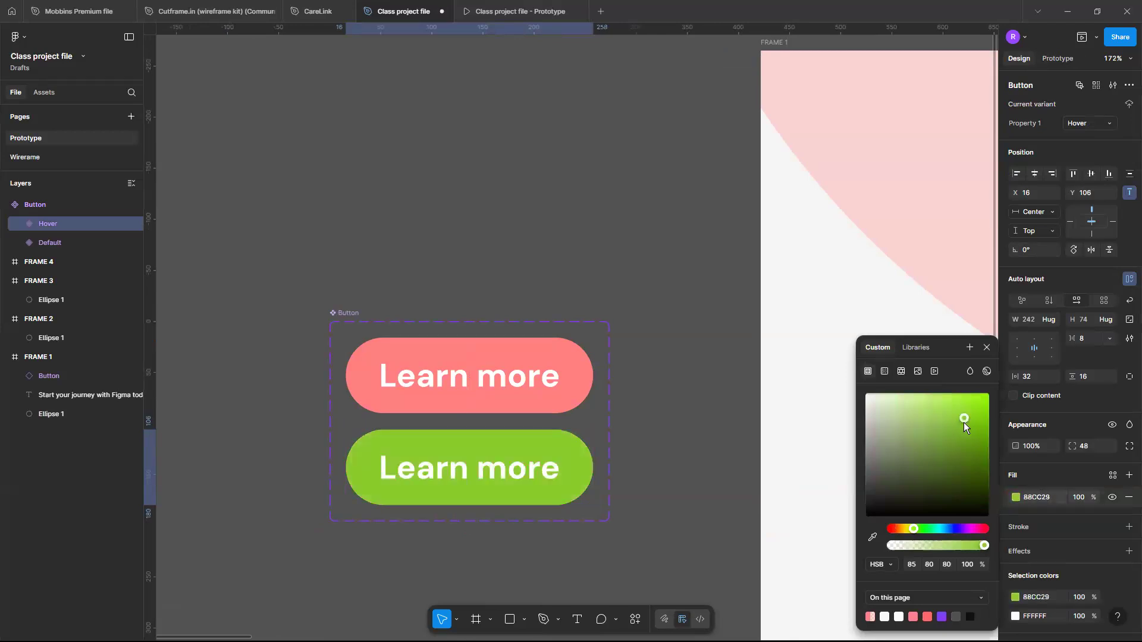
left_click_drag(983, 417, 986, 416)
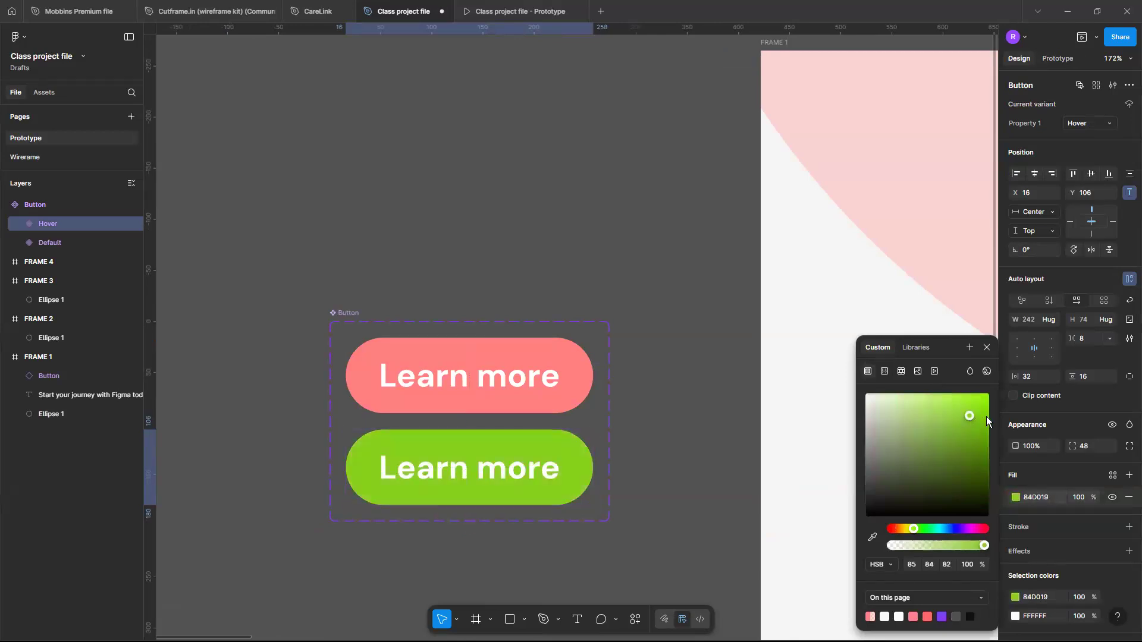
left_click(646, 309)
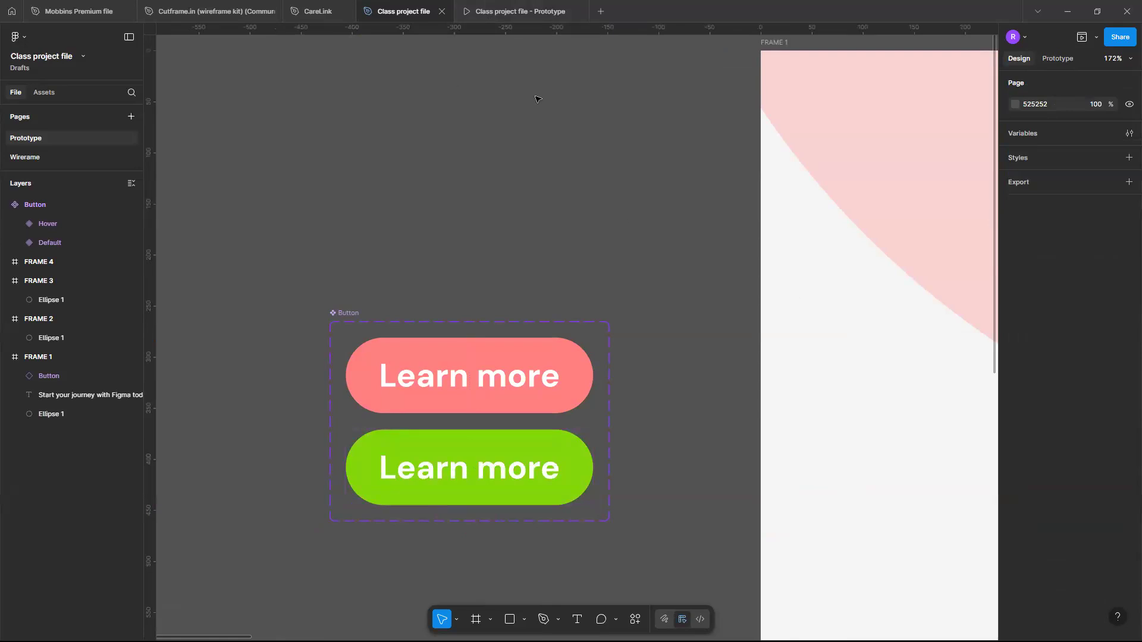
Look at the Learn more button in FRAME 1 and go to the prototype preview to check the green hover state.
scroll(824, 334, "right", 8)
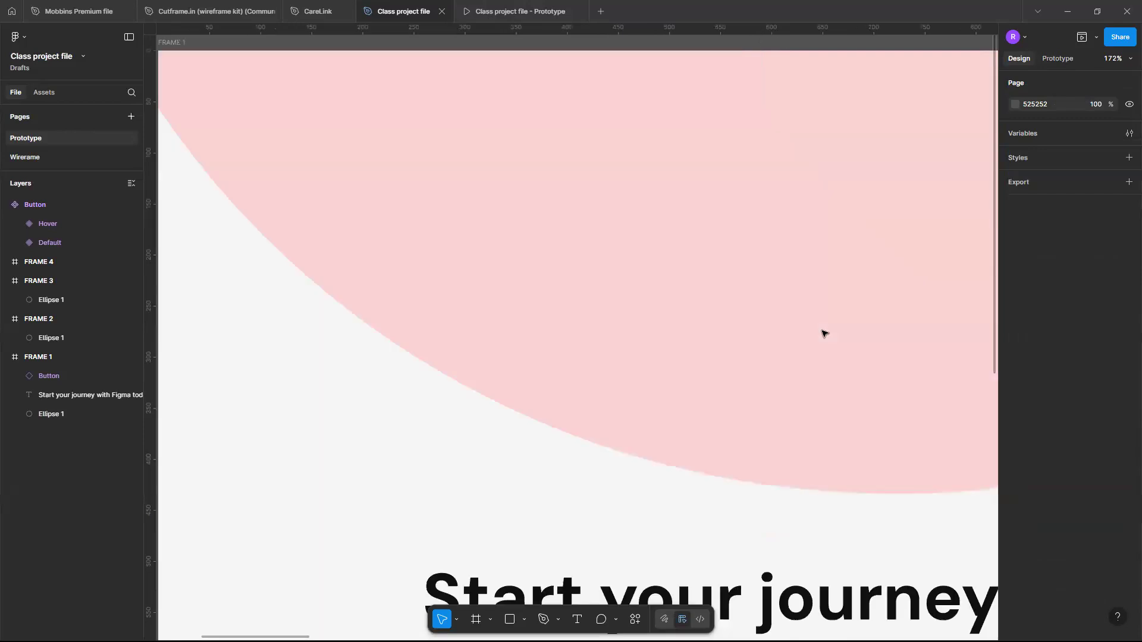
scroll(824, 334, "down", 5)
scroll(824, 334, "up", 1)
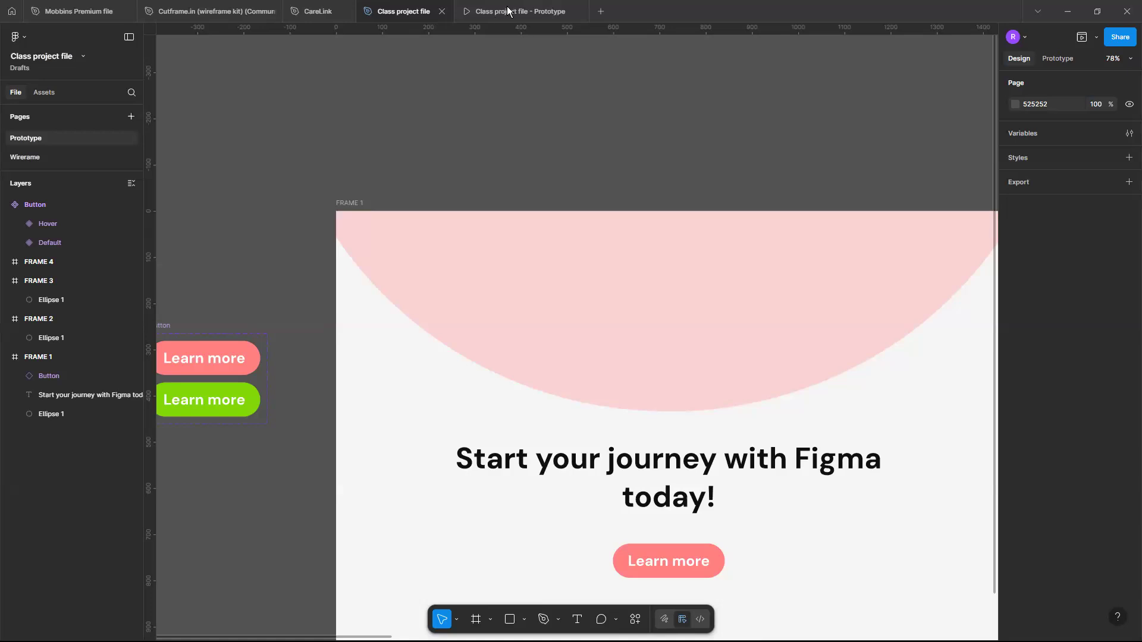
mouse_move(507, 11)
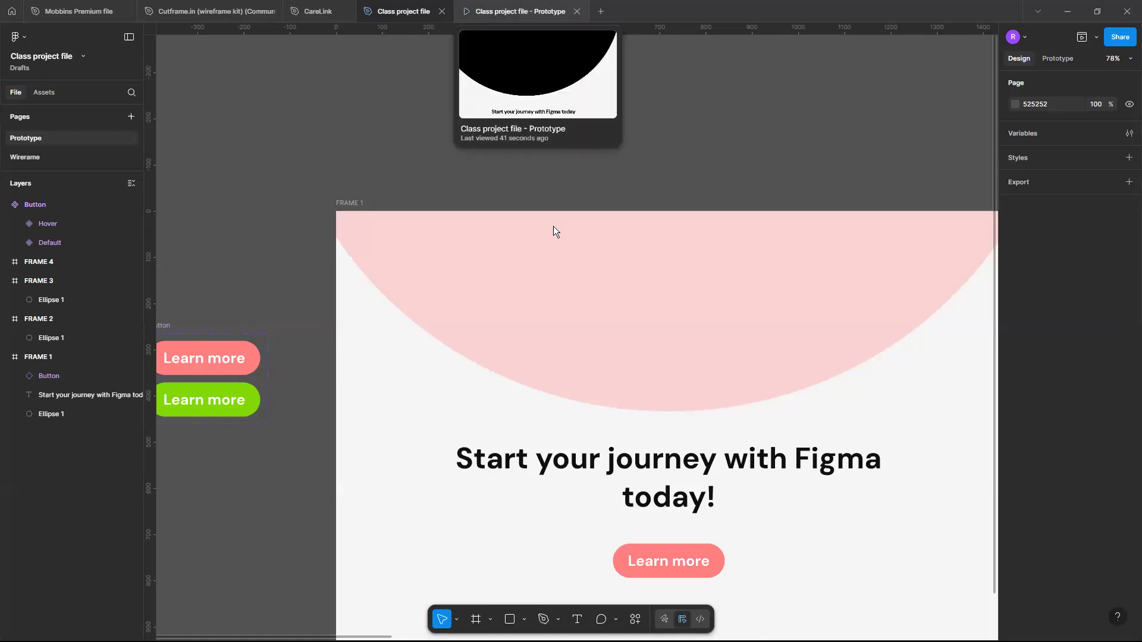